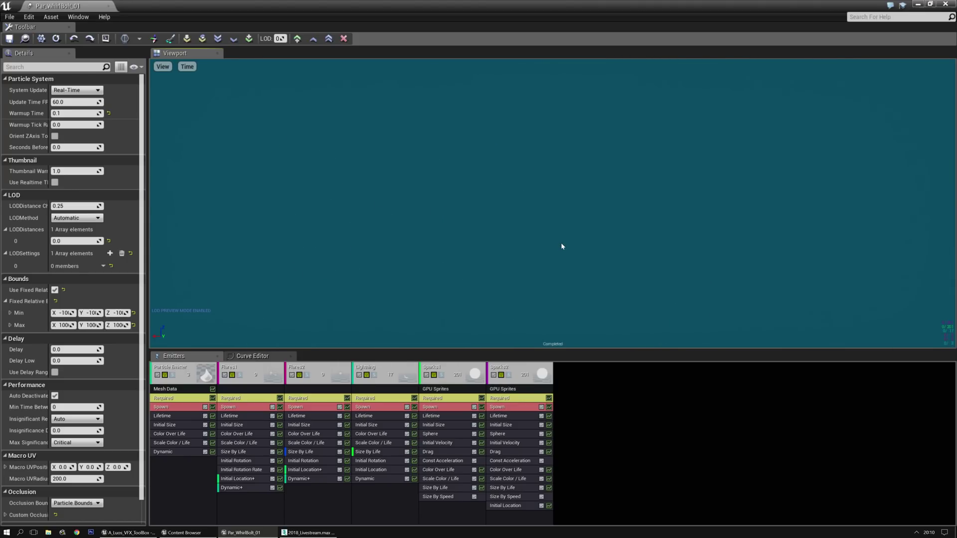
Switch to 3ds Max and examine the green single pyramid and the double pyramid at the start of the mesh row.
{"action": "left_click", "coordinate": [310, 533]}
{"action": "middle_click_drag", "start_coordinate": [425, 288], "coordinate": [528, 288]}
{"action": "scroll", "coordinate": [519, 288], "scroll_direction": "down", "scroll_amount": 3}
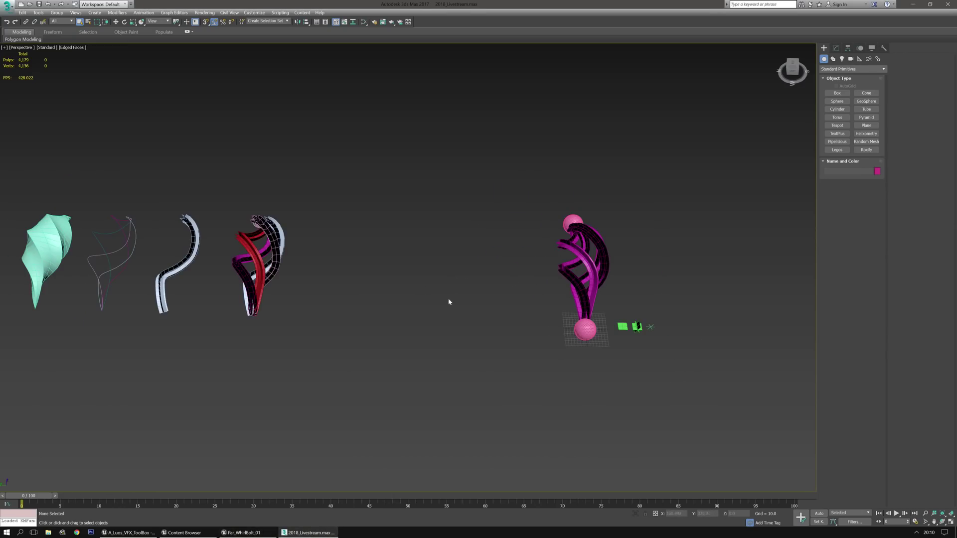
{"action": "middle_click_drag", "start_coordinate": [258, 297], "coordinate": [432, 371]}
{"action": "middle_click_drag", "start_coordinate": [230, 375], "coordinate": [339, 278]}
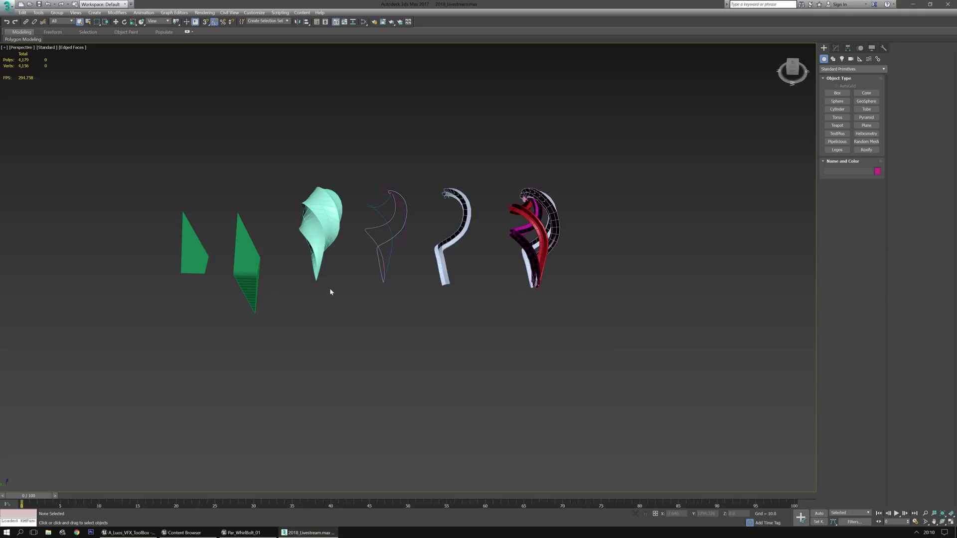
{"action": "scroll", "coordinate": [180, 279], "scroll_direction": "up", "scroll_amount": 5}
{"action": "middle_click_drag", "start_coordinate": [180, 280], "coordinate": [322, 344]}
{"action": "left_click", "coordinate": [348, 304]}
{"action": "middle_click_drag", "start_coordinate": [397, 374], "coordinate": [408, 342], "text": "alt"}
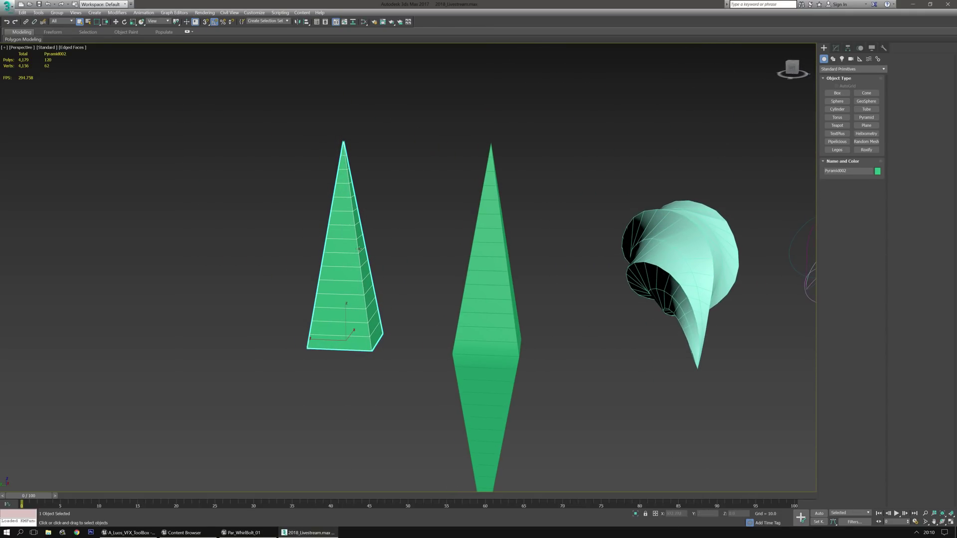
{"action": "left_click", "coordinate": [469, 301]}
{"action": "scroll", "coordinate": [538, 367], "scroll_direction": "down", "scroll_amount": 3}
{"action": "middle_click_drag", "start_coordinate": [537, 368], "coordinate": [500, 312]}
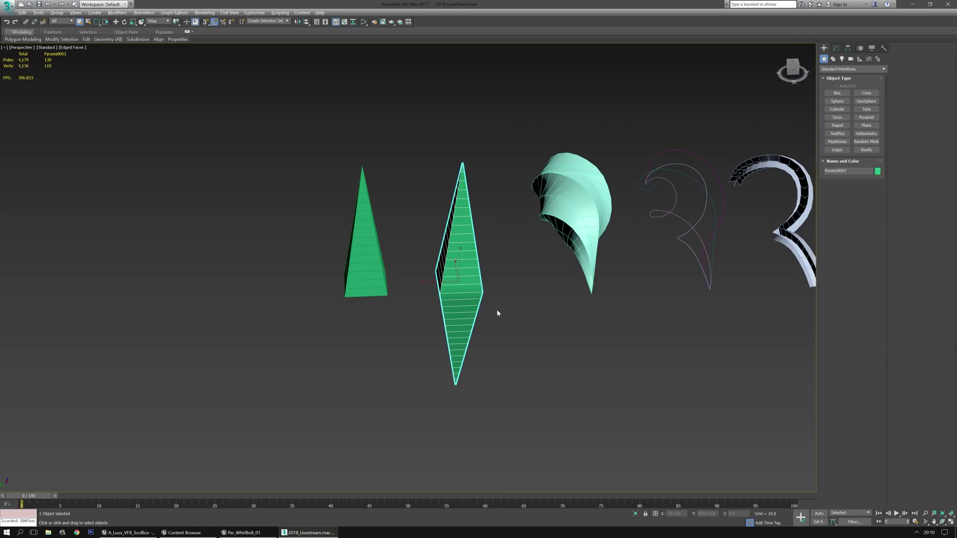
Try cloning the single pyramid as a copy rotated 180° about X, and delete the copy.
{"action": "scroll", "coordinate": [381, 283], "scroll_direction": "up", "scroll_amount": 3}
{"action": "left_click", "coordinate": [380, 283]}
{"action": "middle_click_drag", "start_coordinate": [432, 343], "coordinate": [433, 310]}
{"action": "key", "text": "e"}
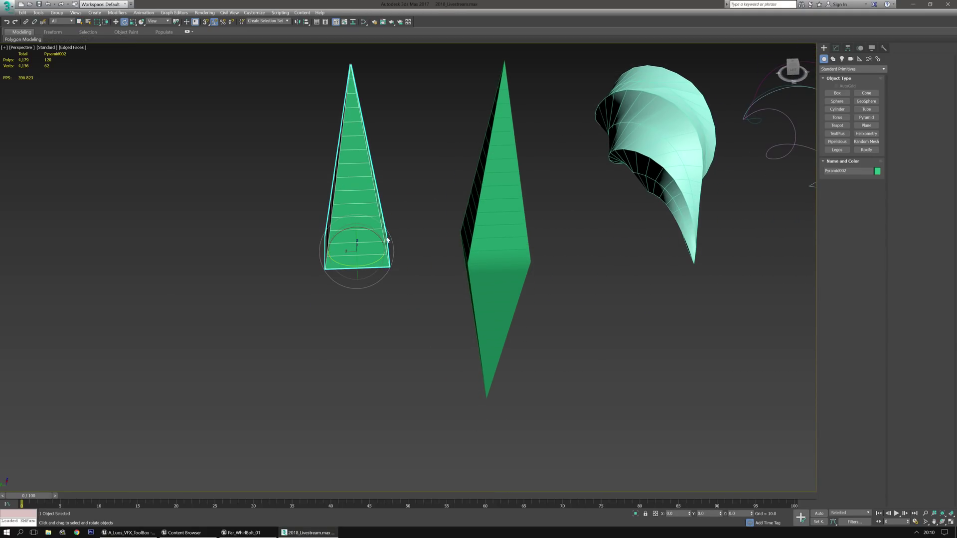
{"action": "left_click_drag", "start_coordinate": [385, 251], "coordinate": [405, 242], "text": "shift"}
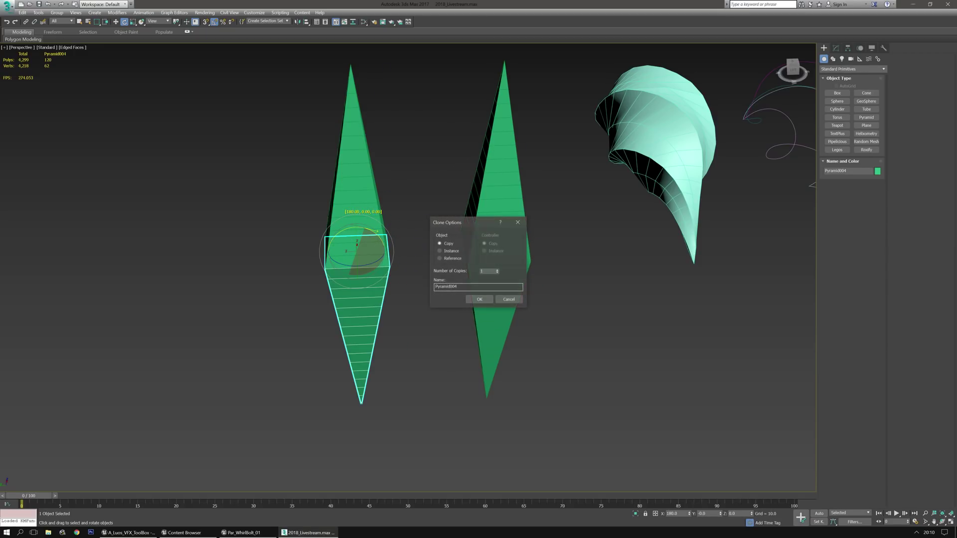
{"action": "left_click", "coordinate": [486, 298]}
{"action": "middle_click_drag", "start_coordinate": [384, 235], "coordinate": [356, 284]}
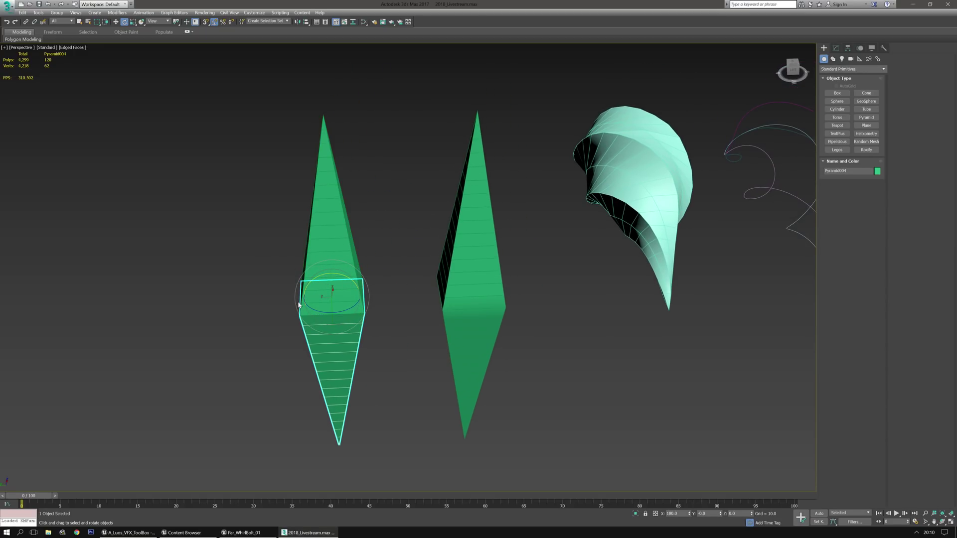
{"action": "key", "text": "Delete"}
Try a TurboSmooth modifier on the green double pyramid, and remove it from the stack.
{"action": "middle_click_drag", "start_coordinate": [423, 285], "coordinate": [347, 308]}
{"action": "left_click", "coordinate": [395, 341]}
{"action": "middle_click_drag", "start_coordinate": [431, 347], "coordinate": [500, 352], "text": "alt"}
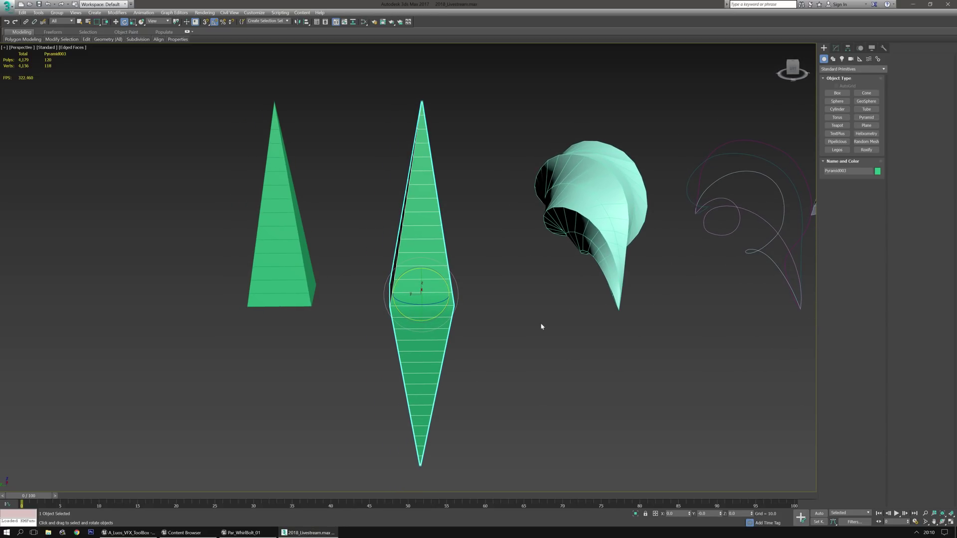
{"action": "left_click", "coordinate": [835, 49]}
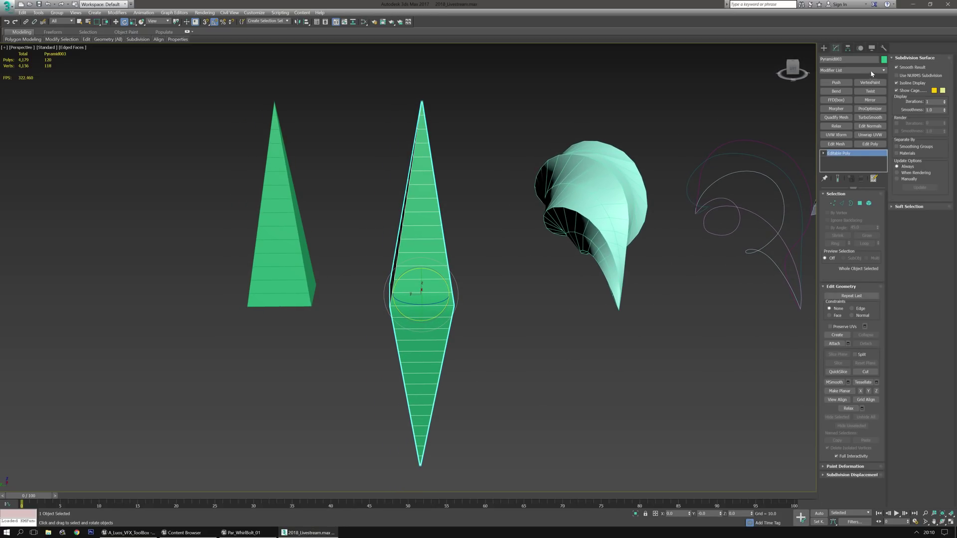
{"action": "left_click", "coordinate": [870, 118]}
{"action": "middle_click_drag", "start_coordinate": [530, 285], "coordinate": [573, 239], "text": "alt"}
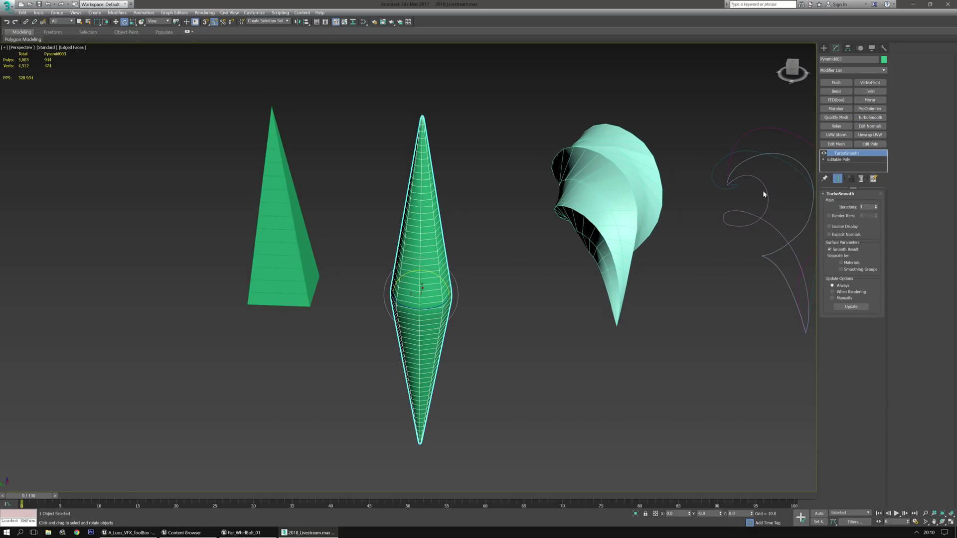
{"action": "left_click", "coordinate": [860, 179]}
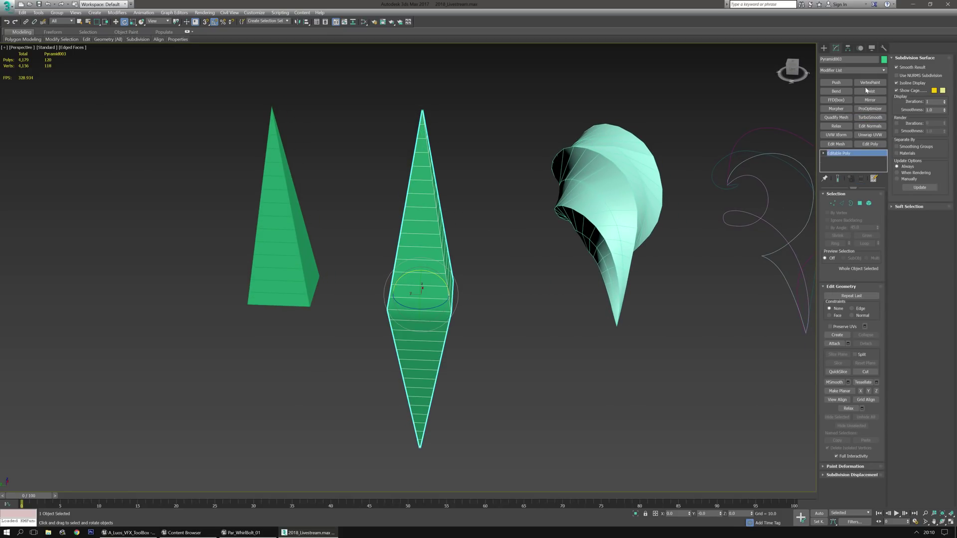
Try a Relax modifier on the double pyramid, and remove it from the stack.
{"action": "left_click", "coordinate": [836, 126]}
{"action": "mouse_move", "coordinate": [497, 327]}
{"action": "middle_mouse_down", "text": "alt"}
{"action": "mouse_move", "coordinate": [477, 312]}
{"action": "mouse_move", "coordinate": [503, 321]}
{"action": "middle_mouse_up", "text": "alt"}
{"action": "middle_click_drag", "start_coordinate": [561, 265], "coordinate": [595, 270], "text": "alt"}
{"action": "left_click", "coordinate": [861, 178]}
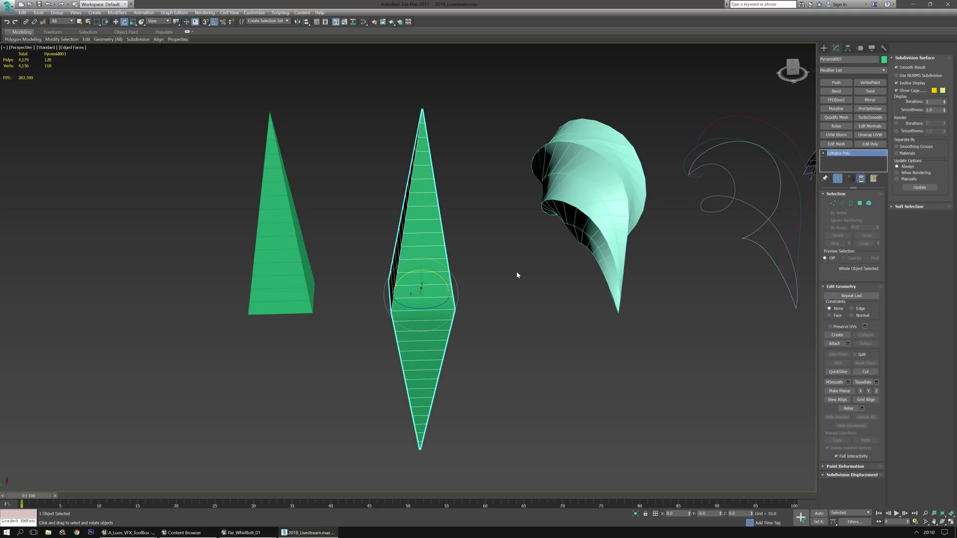
Try bulging the double pyramid with an FFD(box) modifier by scaling its upper-middle control points outward, and remove the modifier.
{"action": "middle_click_drag", "start_coordinate": [534, 284], "coordinate": [549, 272], "text": "alt"}
{"action": "left_click", "coordinate": [836, 99]}
{"action": "left_click", "coordinate": [830, 154]}
{"action": "left_click", "coordinate": [843, 160]}
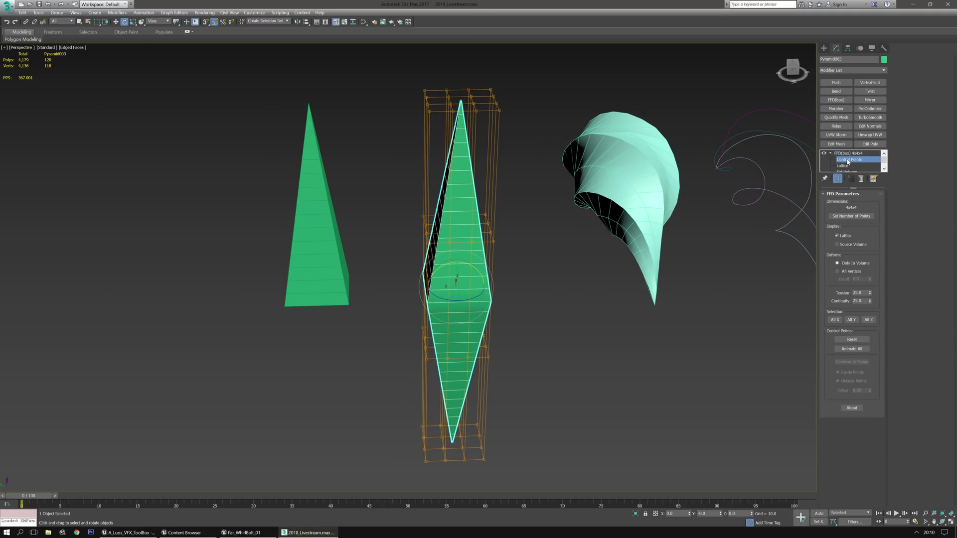
{"action": "middle_click_drag", "start_coordinate": [455, 228], "coordinate": [523, 188], "text": "alt"}
{"action": "left_click_drag", "start_coordinate": [547, 188], "coordinate": [401, 245]}
{"action": "middle_click_drag", "start_coordinate": [401, 245], "coordinate": [432, 271], "text": "alt"}
{"action": "key", "text": "r"}
{"action": "left_click_drag", "start_coordinate": [464, 234], "coordinate": [469, 205]}
{"action": "middle_click_drag", "start_coordinate": [545, 326], "coordinate": [539, 305], "text": "alt"}
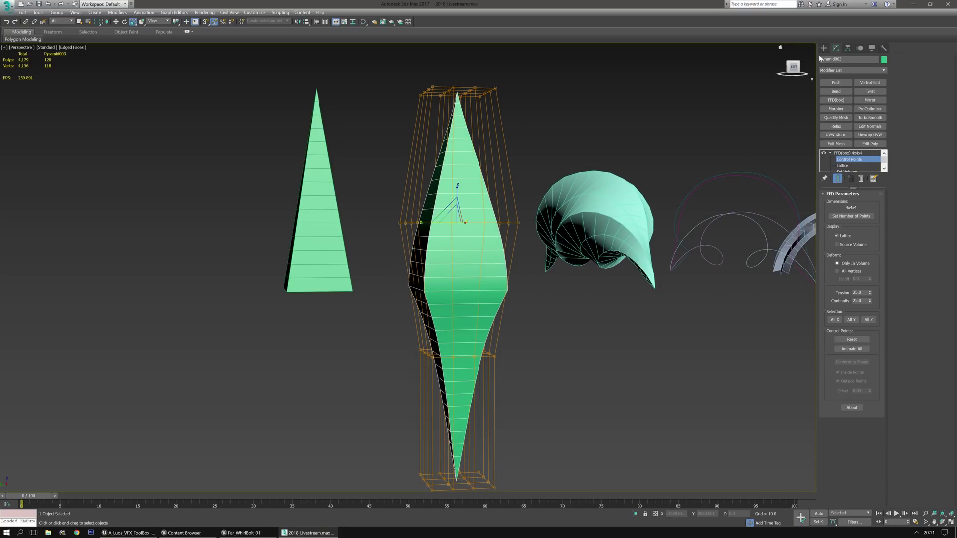
{"action": "left_click", "coordinate": [860, 179]}
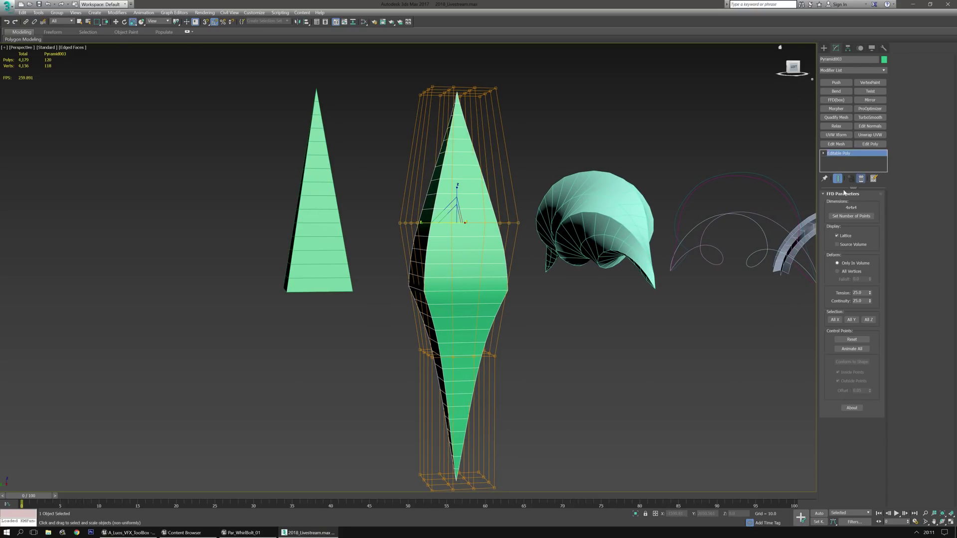
Try a Twist modifier of about 375° around Z on the double pyramid, and remove it.
{"action": "left_click", "coordinate": [869, 91]}
{"action": "left_click_drag", "start_coordinate": [871, 206], "coordinate": [818, 20]}
{"action": "left_click_drag", "start_coordinate": [792, 68], "coordinate": [394, 262]}
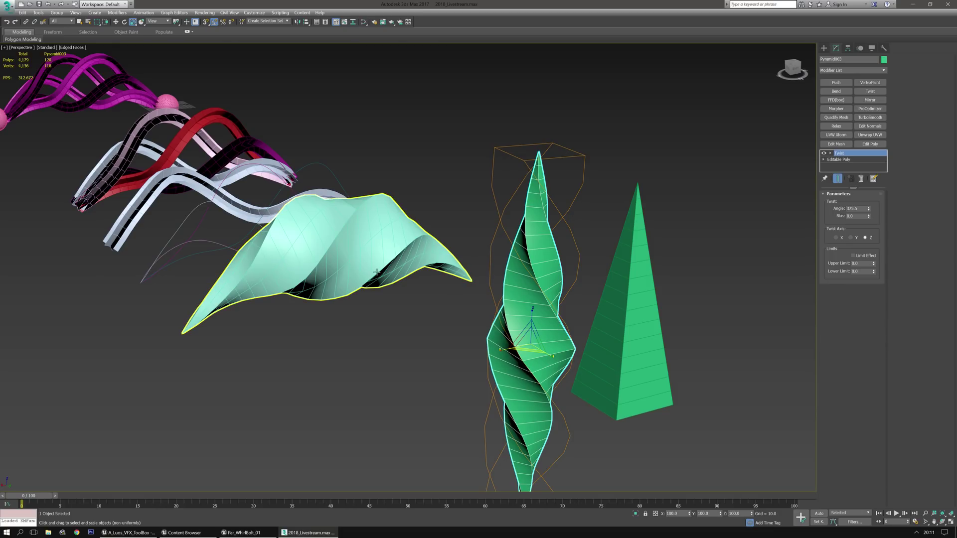
{"action": "middle_click_drag", "start_coordinate": [719, 205], "coordinate": [623, 319], "text": "alt"}
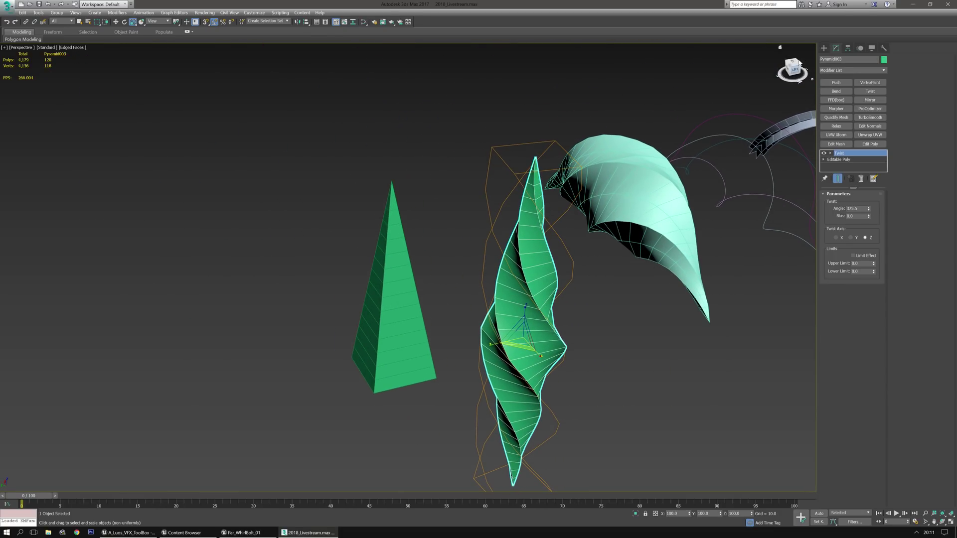
{"action": "left_click", "coordinate": [861, 178]}
Select the four spiral curves beside the twisted mesh to inspect them, and clear the selection.
{"action": "middle_click_drag", "start_coordinate": [698, 318], "coordinate": [407, 316], "text": "alt"}
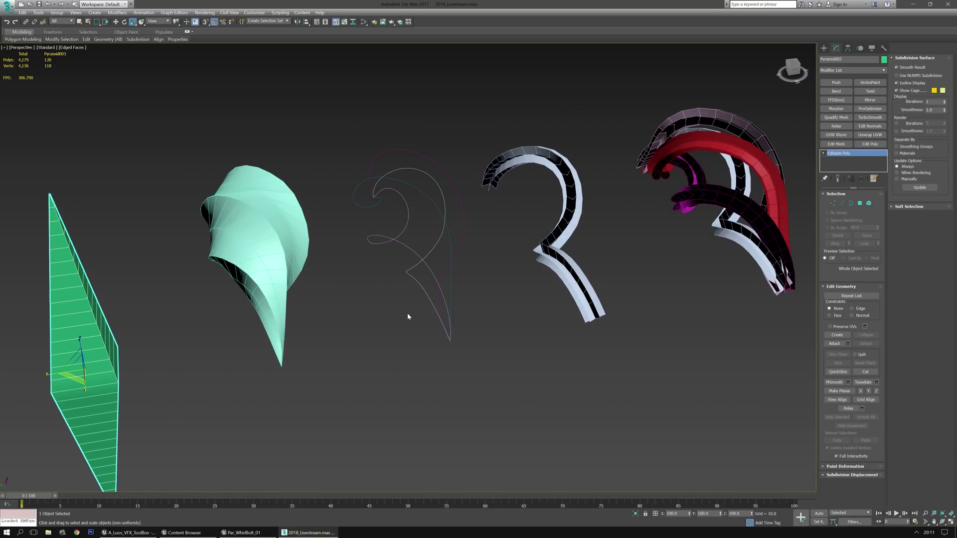
{"action": "left_click_drag", "start_coordinate": [407, 316], "coordinate": [474, 355]}
{"action": "middle_click_drag", "start_coordinate": [474, 355], "coordinate": [399, 372], "text": "alt"}
{"action": "scroll", "coordinate": [378, 368], "scroll_direction": "up", "scroll_amount": 3}
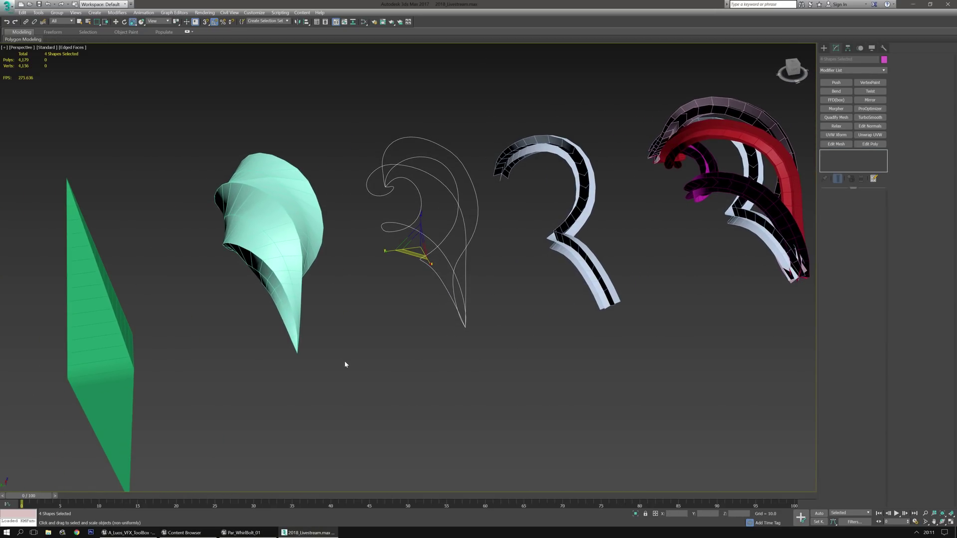
{"action": "left_click", "coordinate": [343, 346]}
Create a linear shape named Line111 from a lengthwise edge loop of the light-green twisted mesh.
{"action": "left_click", "coordinate": [277, 269]}
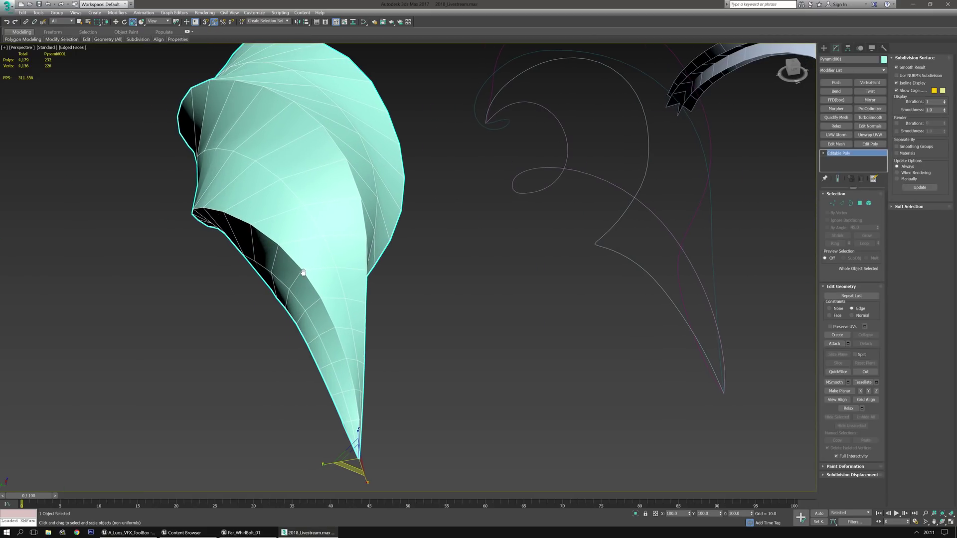
{"action": "scroll", "coordinate": [298, 259], "scroll_direction": "down", "scroll_amount": 3}
{"action": "middle_click_drag", "start_coordinate": [299, 259], "coordinate": [349, 255], "text": "alt"}
{"action": "scroll", "coordinate": [389, 253], "scroll_direction": "up", "scroll_amount": 2}
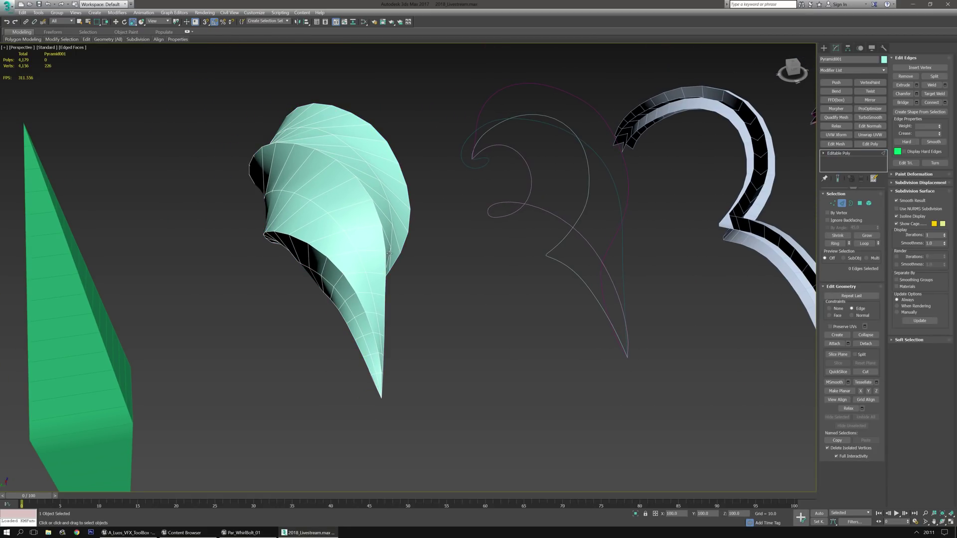
{"action": "double_click", "coordinate": [354, 282]}
{"action": "middle_click_drag", "start_coordinate": [355, 282], "coordinate": [491, 307], "text": "alt"}
{"action": "left_click", "coordinate": [919, 112]}
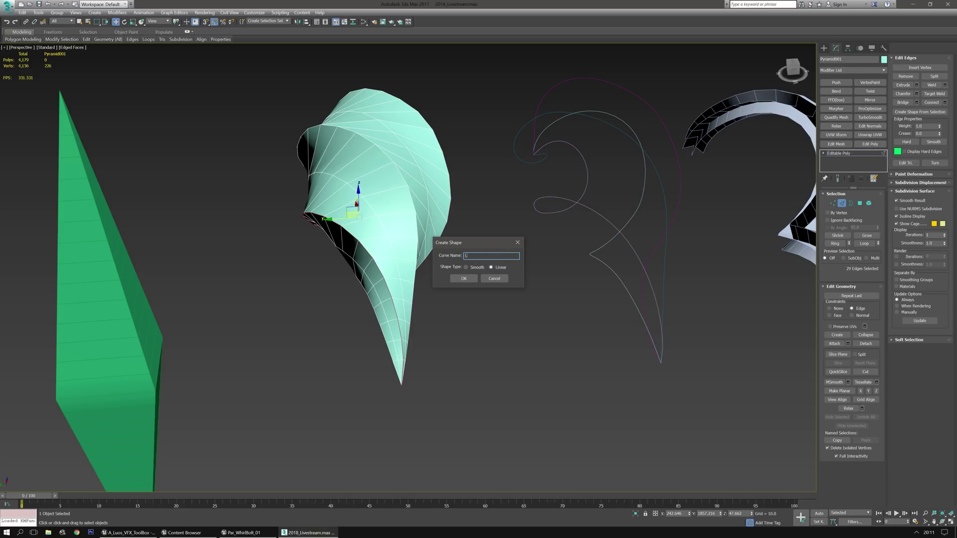
{"action": "key", "text": "Return"}
{"action": "middle_click_drag", "start_coordinate": [532, 317], "coordinate": [434, 282], "text": "alt"}
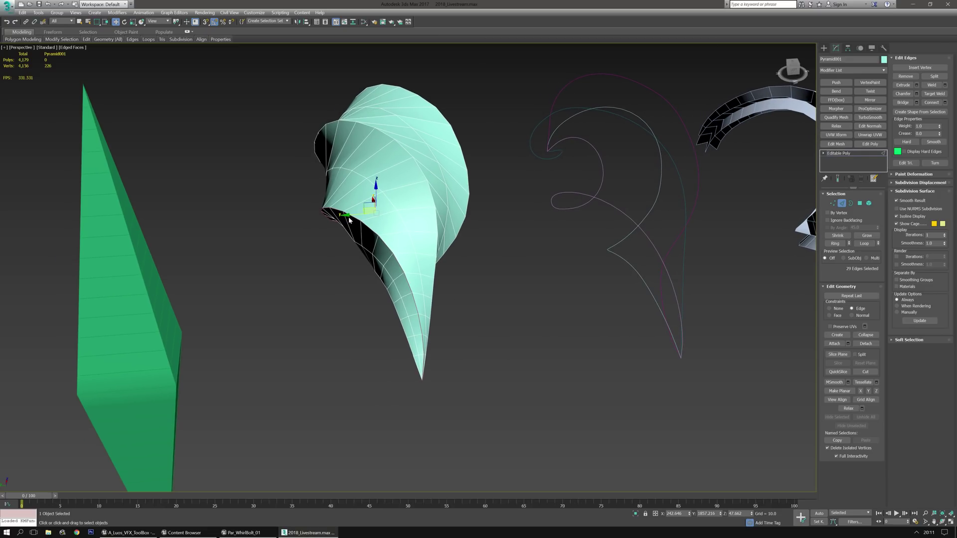
Leave edge editing and move the twisted mesh along Y, away from the extracted curve.
{"action": "left_click", "coordinate": [384, 244]}
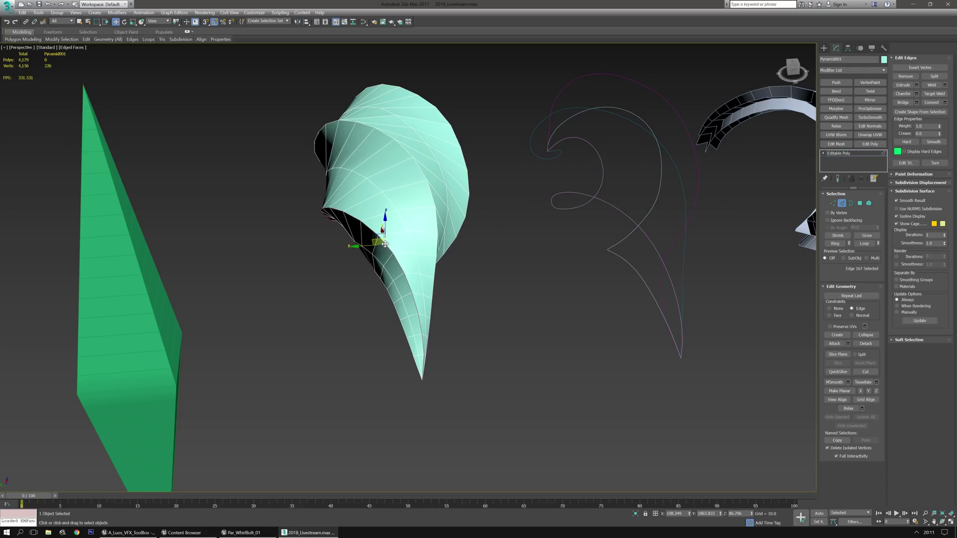
{"action": "left_click", "coordinate": [824, 49]}
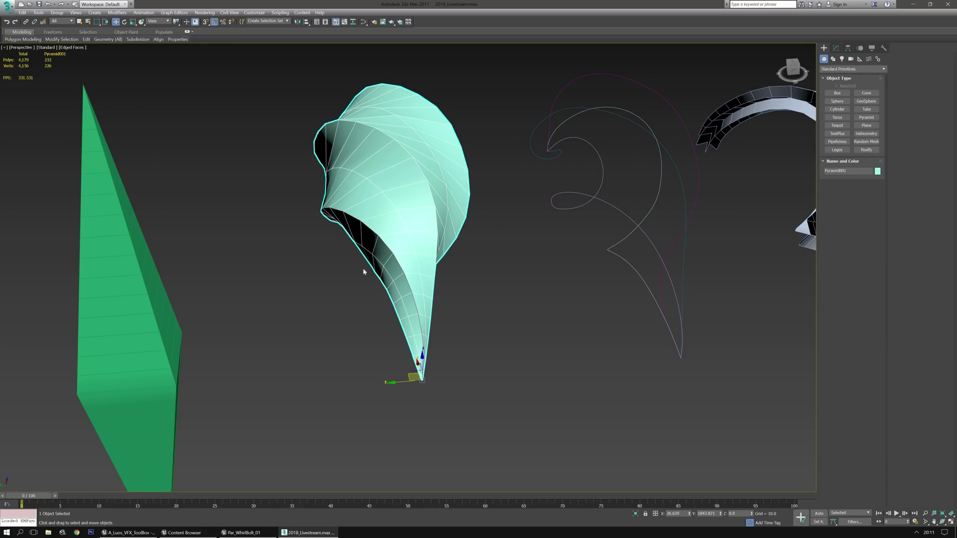
{"action": "left_click", "coordinate": [388, 382]}
{"action": "left_click", "coordinate": [416, 366]}
{"action": "left_click_drag", "start_coordinate": [405, 382], "coordinate": [250, 384]}
{"action": "left_click", "coordinate": [421, 323]}
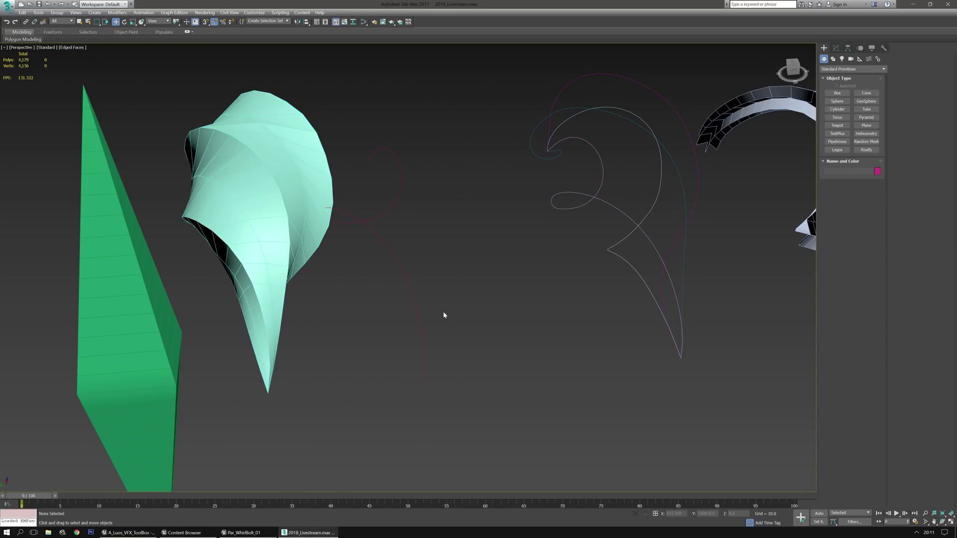
{"action": "left_click_drag", "start_coordinate": [392, 386], "coordinate": [484, 378]}
{"action": "middle_click_drag", "start_coordinate": [558, 379], "coordinate": [405, 374]}
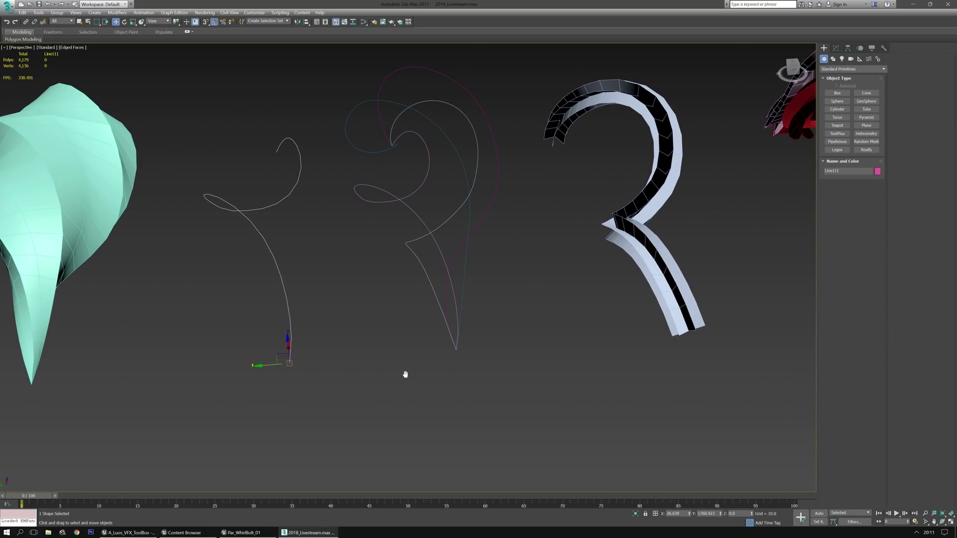
{"action": "left_click", "coordinate": [95, 13]}
{"action": "mouse_move", "coordinate": [112, 47]}
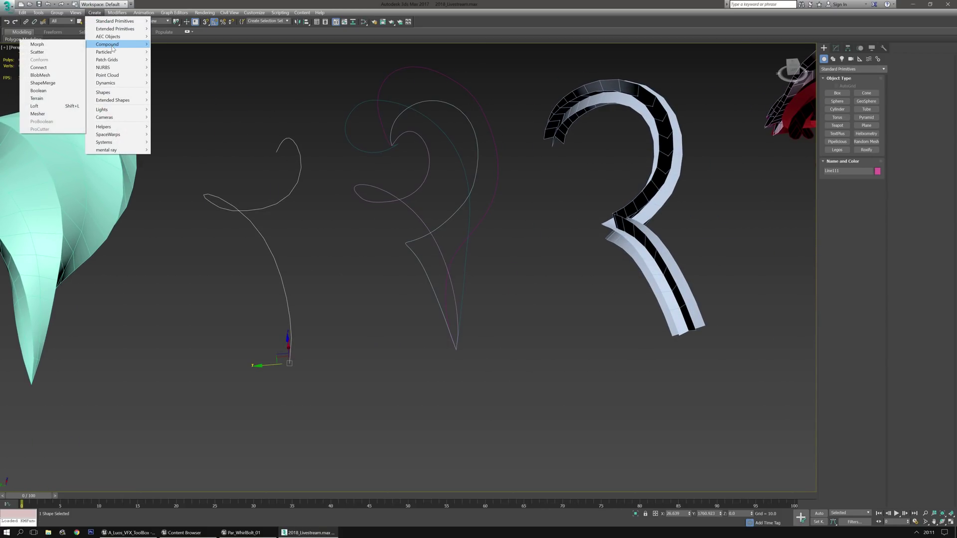
{"action": "left_click", "coordinate": [44, 105]}
Clone the flat green plane near the pink sphere as copies rotated 60° and 120° about X to form a three-plane cross.
{"action": "middle_click_drag", "start_coordinate": [267, 225], "coordinate": [386, 325]}
{"action": "scroll", "coordinate": [449, 300], "scroll_direction": "down", "scroll_amount": 3}
{"action": "middle_click_drag", "start_coordinate": [677, 298], "coordinate": [359, 280]}
{"action": "scroll", "coordinate": [368, 280], "scroll_direction": "down", "scroll_amount": 5}
{"action": "middle_click_drag", "start_coordinate": [660, 269], "coordinate": [461, 341]}
{"action": "scroll", "coordinate": [399, 272], "scroll_direction": "up", "scroll_amount": 8}
{"action": "scroll", "coordinate": [335, 280], "scroll_direction": "down", "scroll_amount": 4}
{"action": "scroll", "coordinate": [349, 267], "scroll_direction": "up", "scroll_amount": 3}
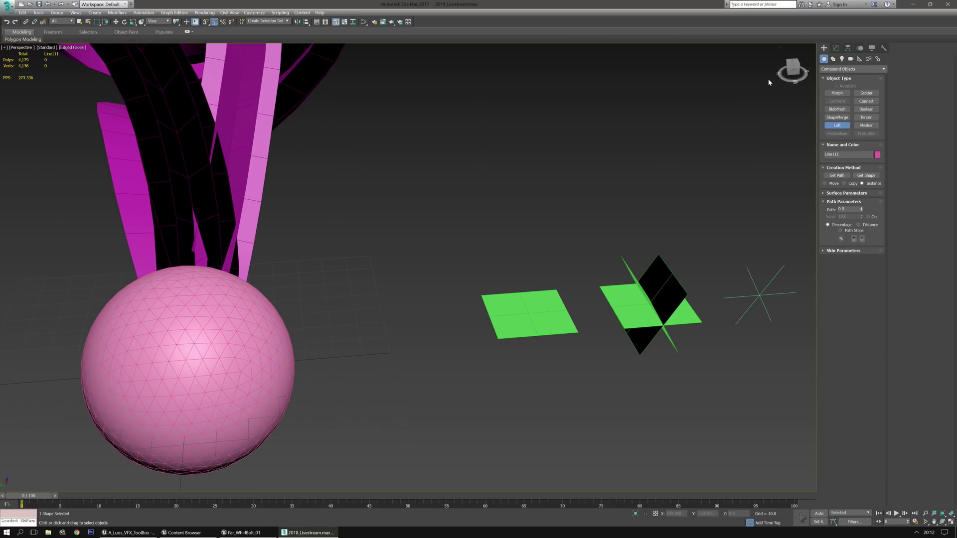
{"action": "left_click", "coordinate": [833, 49]}
{"action": "left_click", "coordinate": [508, 316]}
{"action": "middle_click_drag", "start_coordinate": [618, 394], "coordinate": [534, 400]}
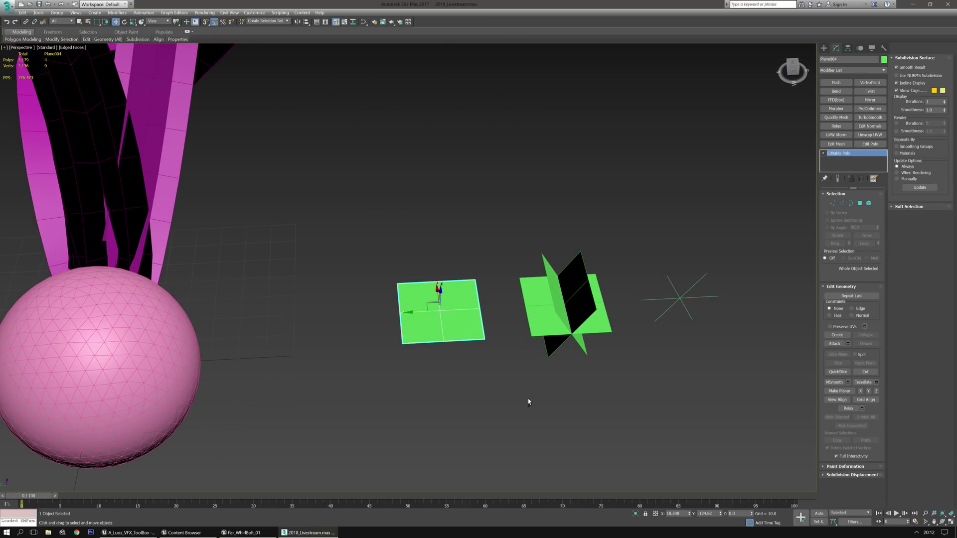
{"action": "middle_click_drag", "start_coordinate": [453, 372], "coordinate": [430, 364]}
{"action": "key", "text": "e"}
{"action": "left_click_drag", "start_coordinate": [421, 284], "coordinate": [439, 282], "text": "shift"}
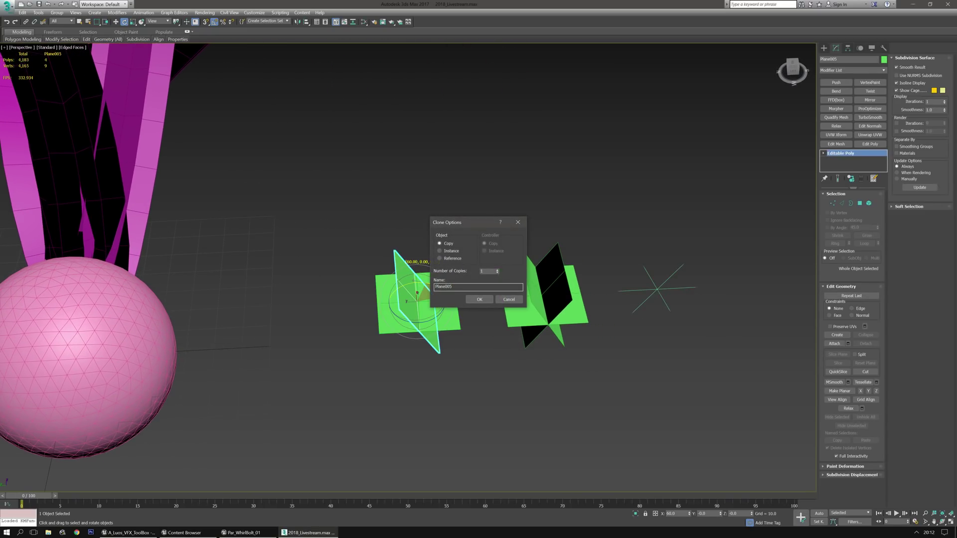
{"action": "left_click", "coordinate": [480, 299]}
{"action": "mouse_move", "coordinate": [455, 364]}
{"action": "middle_mouse_down", "text": "alt"}
{"action": "mouse_move", "coordinate": [444, 331]}
{"action": "mouse_move", "coordinate": [447, 343]}
{"action": "mouse_move", "coordinate": [402, 326]}
{"action": "middle_mouse_up", "text": "alt"}
{"action": "scroll", "coordinate": [464, 328], "scroll_direction": "up", "scroll_amount": 3}
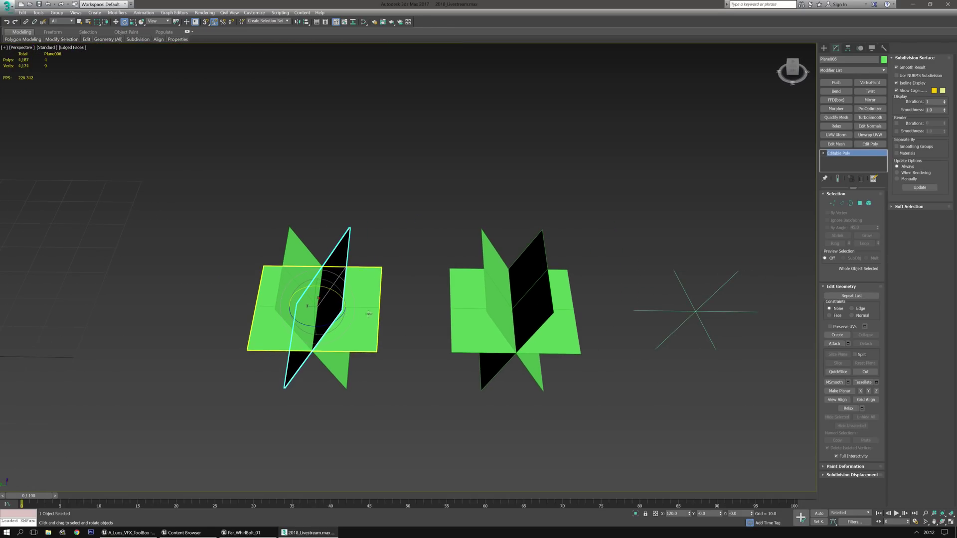
Create a linear shape named "cros" from the centre cross-section edges of the existing three-plane cross.
{"action": "left_click", "coordinate": [553, 343]}
{"action": "middle_click_drag", "start_coordinate": [557, 372], "coordinate": [540, 300], "text": "alt"}
{"action": "key", "text": "2"}
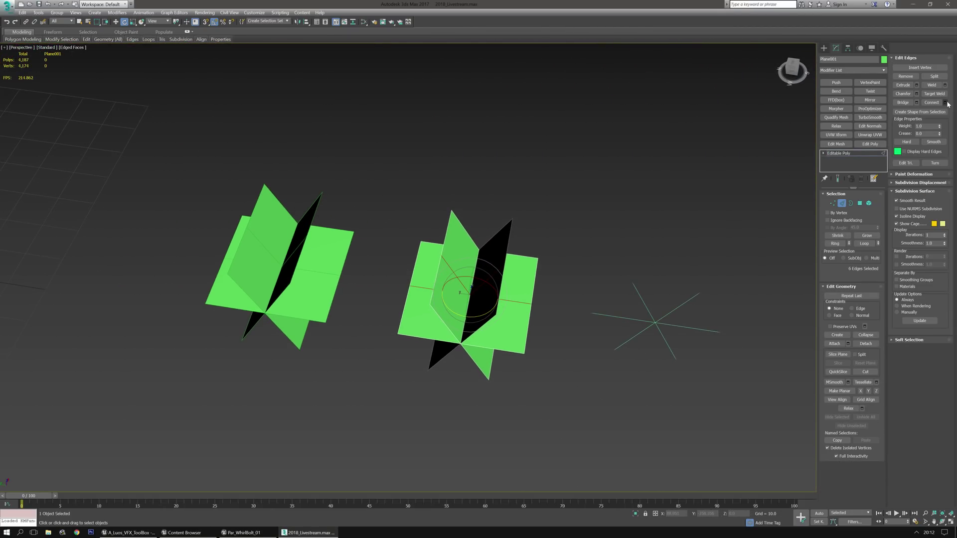
{"action": "left_click", "coordinate": [931, 112]}
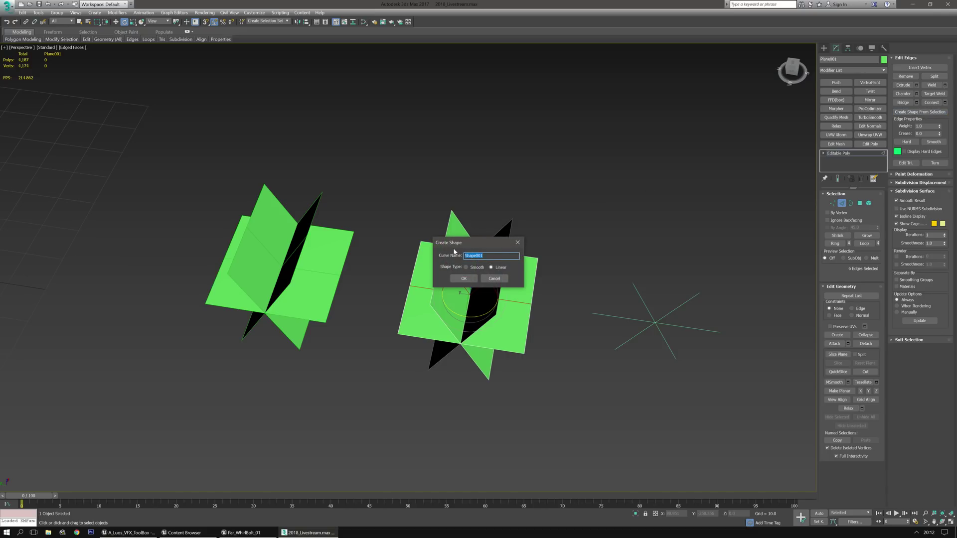
{"action": "type", "text": "cros"}
{"action": "key", "text": "Return"}
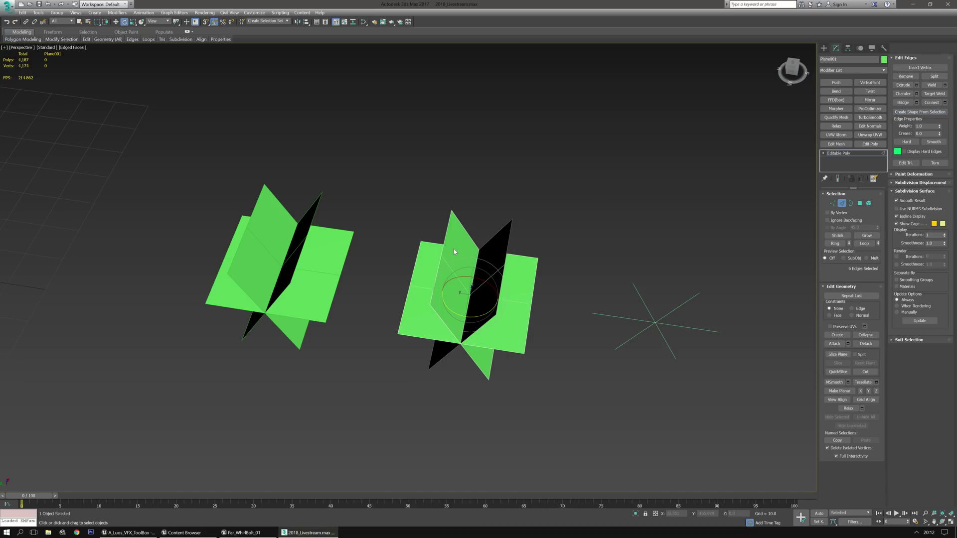
Leave edge editing on the three-plane cross and clear the selection.
{"action": "middle_click_drag", "start_coordinate": [510, 346], "coordinate": [502, 348]}
{"action": "key", "text": "w"}
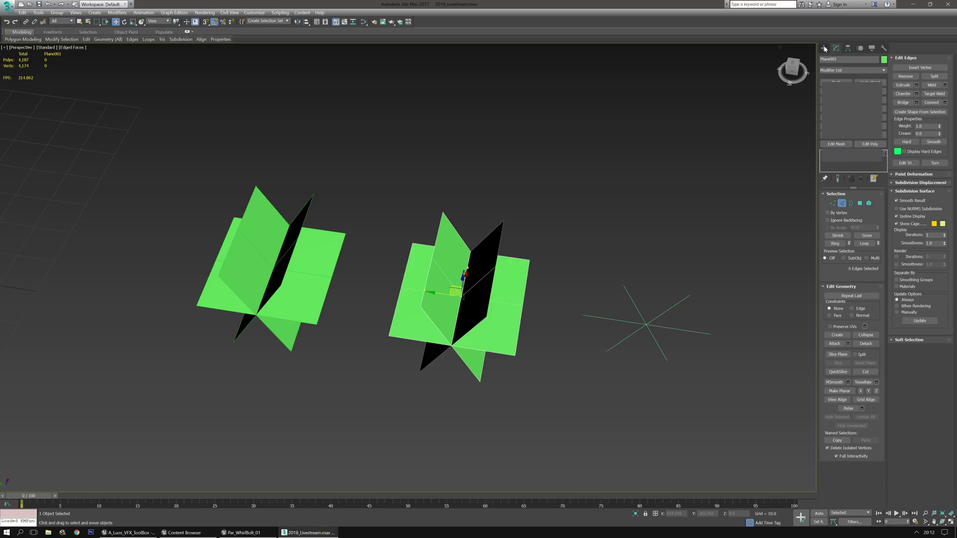
{"action": "left_click", "coordinate": [823, 47]}
{"action": "left_click_drag", "start_coordinate": [434, 298], "coordinate": [410, 329]}
{"action": "key", "text": "Delete"}
{"action": "left_click", "coordinate": [384, 294]}
{"action": "left_click_drag", "start_coordinate": [318, 275], "coordinate": [433, 275]}
{"action": "left_click", "coordinate": [373, 361]}
Create a Loft along the extracted Line111 curve, using the star-shaped "cros" spline as its cross-section shape.
{"action": "scroll", "coordinate": [370, 360], "scroll_direction": "down", "scroll_amount": 4}
{"action": "middle_click_drag", "start_coordinate": [366, 360], "coordinate": [551, 392]}
{"action": "scroll", "coordinate": [509, 355], "scroll_direction": "down", "scroll_amount": 4}
{"action": "scroll", "coordinate": [477, 364], "scroll_direction": "up", "scroll_amount": 2}
{"action": "scroll", "coordinate": [547, 394], "scroll_direction": "down", "scroll_amount": 3}
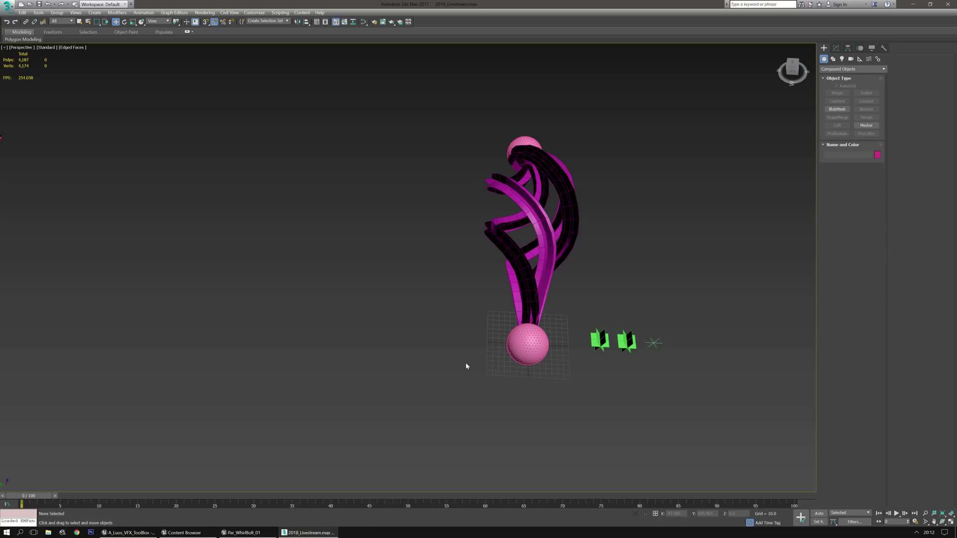
{"action": "scroll", "coordinate": [446, 349], "scroll_direction": "down", "scroll_amount": 2}
{"action": "middle_click_drag", "start_coordinate": [446, 348], "coordinate": [501, 286]}
{"action": "scroll", "coordinate": [501, 286], "scroll_direction": "down", "scroll_amount": 4}
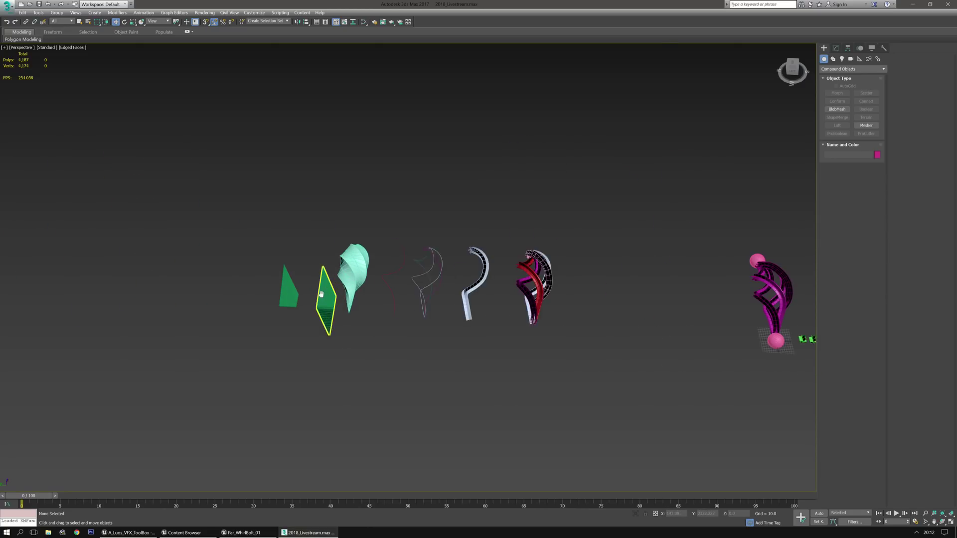
{"action": "scroll", "coordinate": [315, 300], "scroll_direction": "up", "scroll_amount": 6}
{"action": "left_click", "coordinate": [332, 315]}
{"action": "middle_click_drag", "start_coordinate": [331, 315], "coordinate": [379, 321]}
{"action": "left_click", "coordinate": [836, 48]}
{"action": "middle_click_drag", "start_coordinate": [508, 255], "coordinate": [534, 264]}
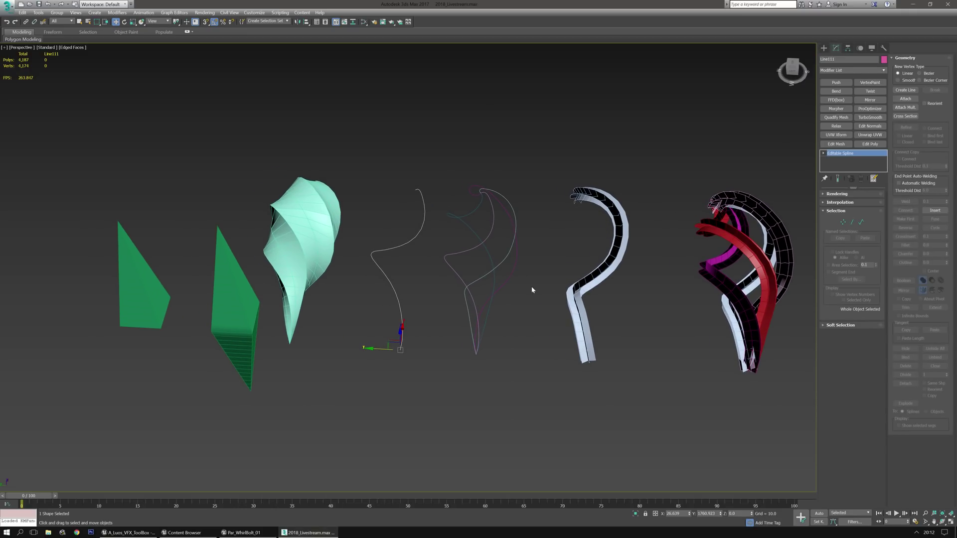
{"action": "left_click", "coordinate": [94, 12]}
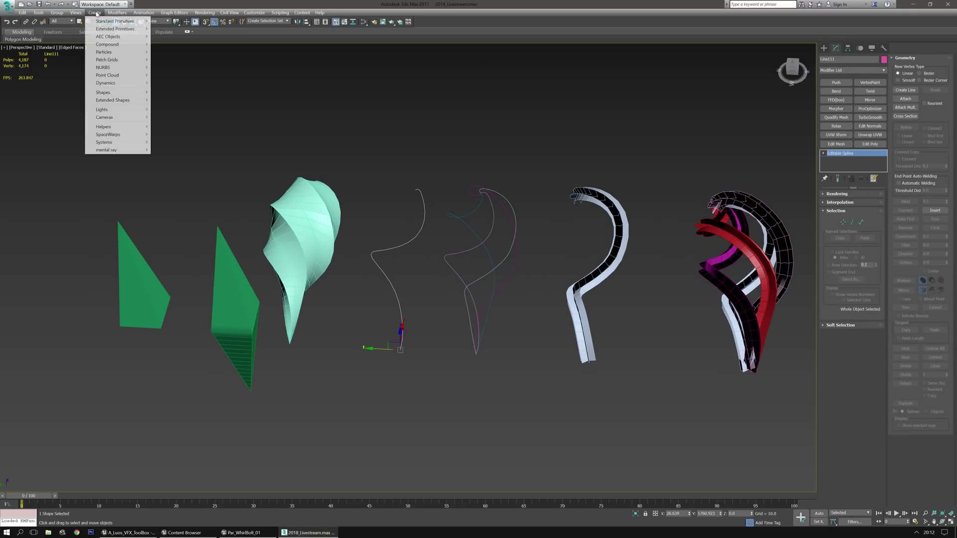
{"action": "mouse_move", "coordinate": [123, 46]}
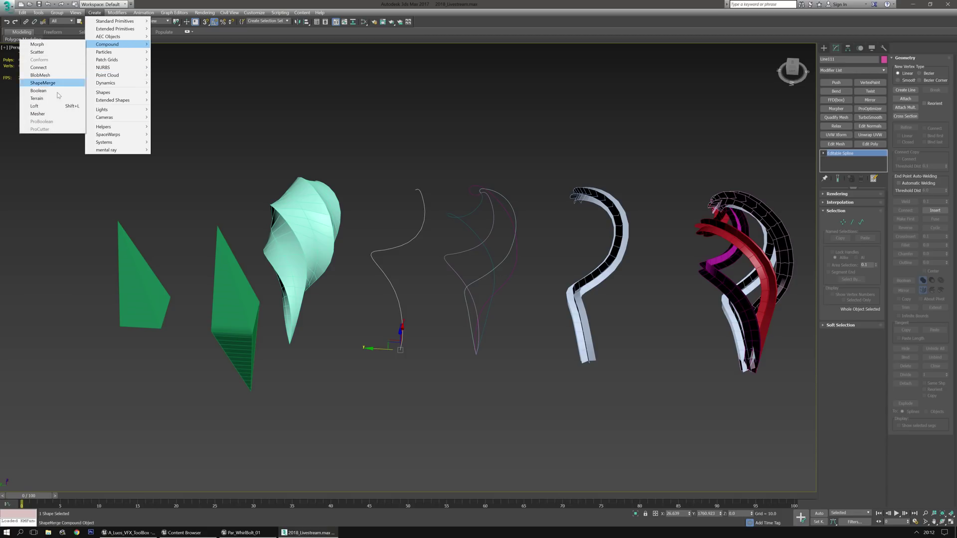
{"action": "left_click", "coordinate": [50, 106]}
{"action": "middle_click_drag", "start_coordinate": [402, 366], "coordinate": [422, 362]}
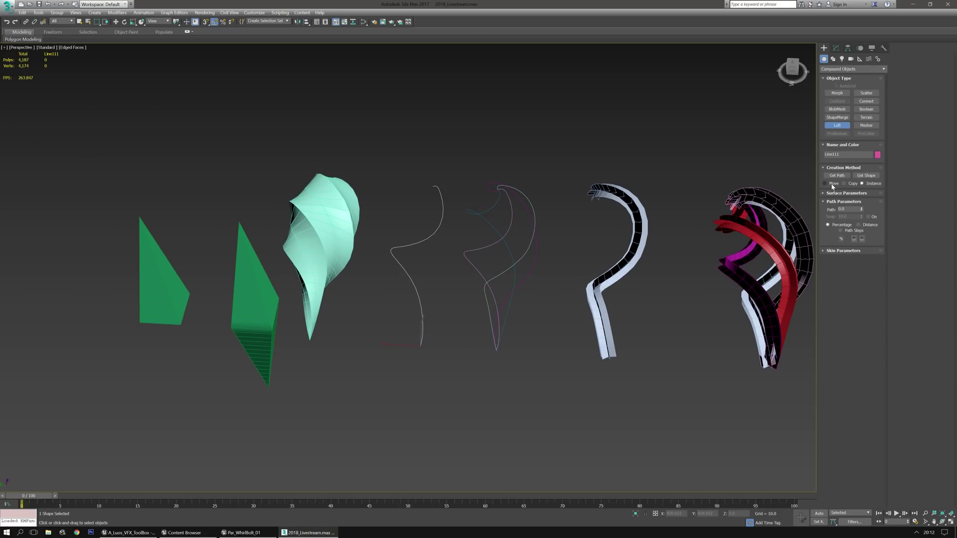
{"action": "left_click", "coordinate": [864, 177]}
{"action": "middle_click_drag", "start_coordinate": [725, 354], "coordinate": [120, 335]}
{"action": "middle_click_drag", "start_coordinate": [743, 394], "coordinate": [556, 288]}
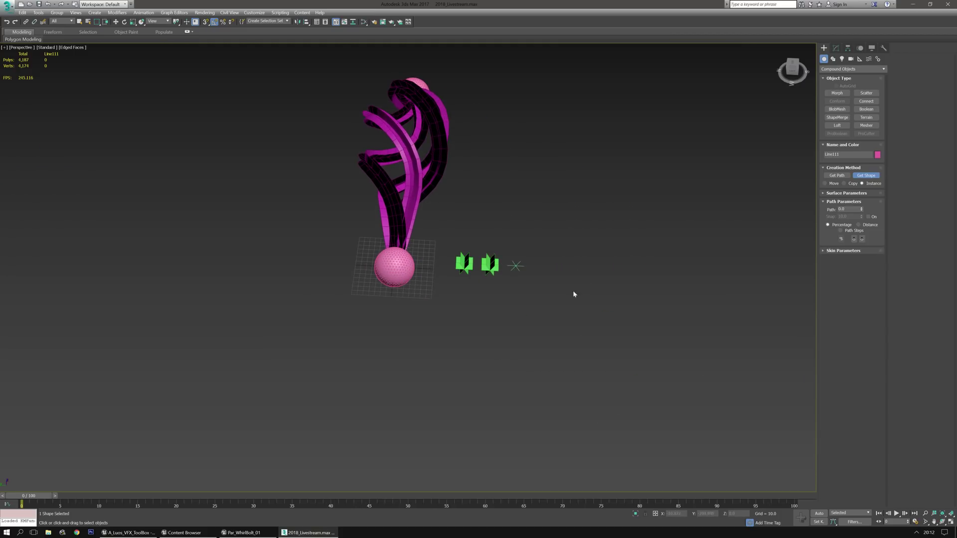
{"action": "scroll", "coordinate": [557, 292], "scroll_direction": "up", "scroll_amount": 3}
{"action": "left_click", "coordinate": [461, 250]}
Turn on Apply Mapping for the loft and set both Shape Steps and Path Steps to 0.
{"action": "middle_click_drag", "start_coordinate": [282, 360], "coordinate": [642, 370]}
{"action": "scroll", "coordinate": [640, 369], "scroll_direction": "down", "scroll_amount": 6}
{"action": "scroll", "coordinate": [319, 343], "scroll_direction": "up", "scroll_amount": 8}
{"action": "middle_click_drag", "start_coordinate": [291, 267], "coordinate": [479, 335]}
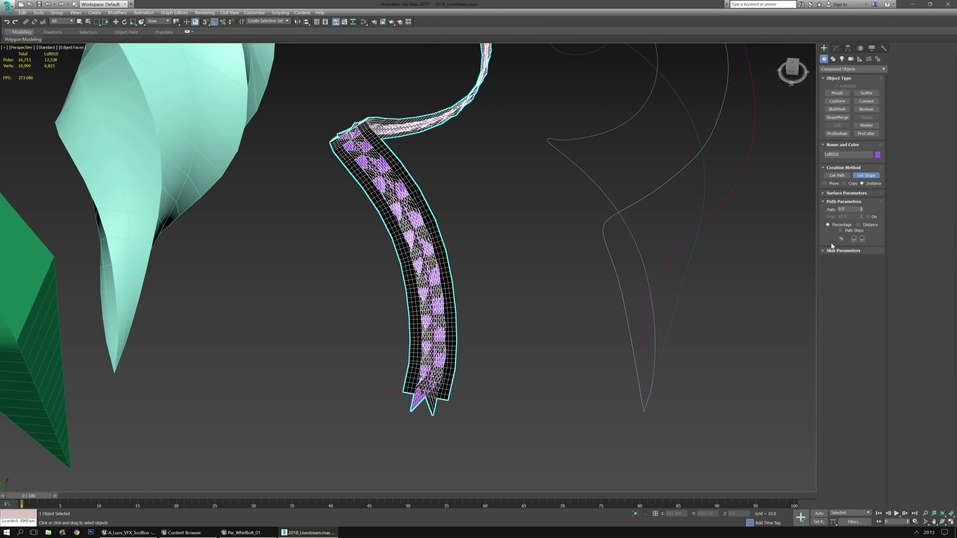
{"action": "left_click", "coordinate": [823, 193]}
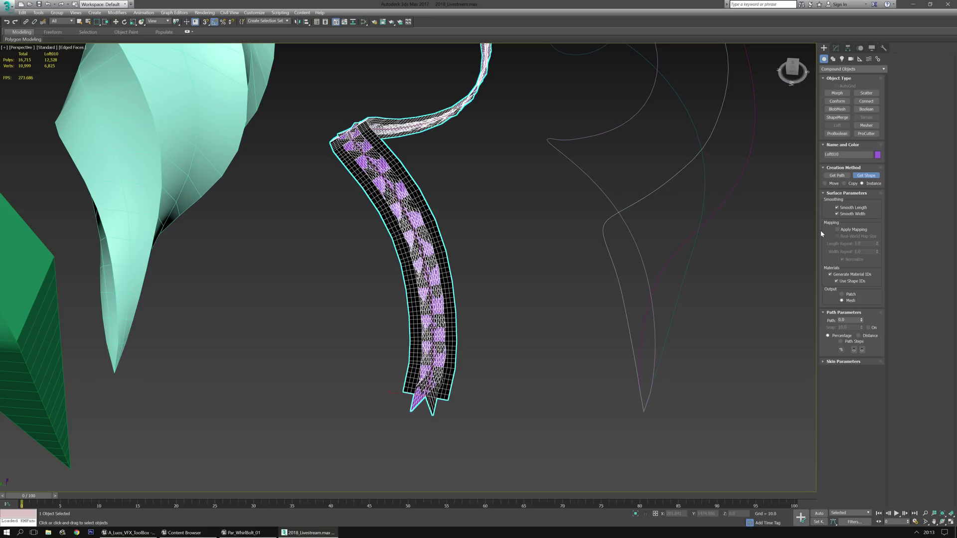
{"action": "left_click", "coordinate": [838, 230]}
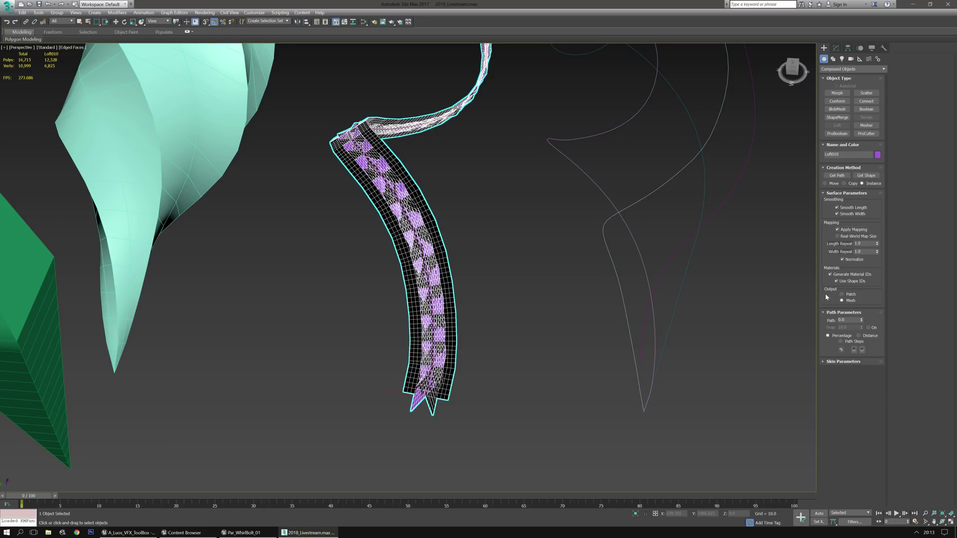
{"action": "left_click", "coordinate": [825, 363]}
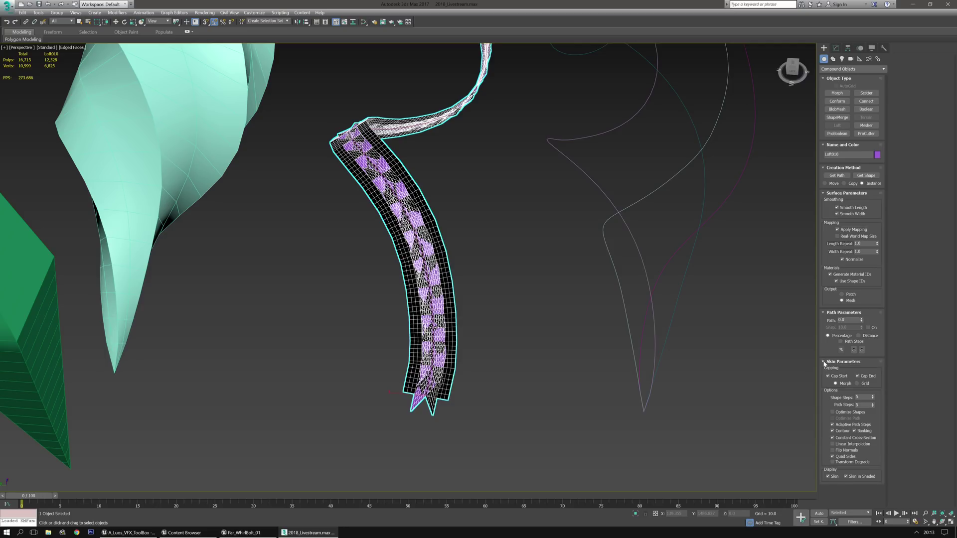
{"action": "right_click", "coordinate": [873, 397]}
{"action": "right_click", "coordinate": [873, 405]}
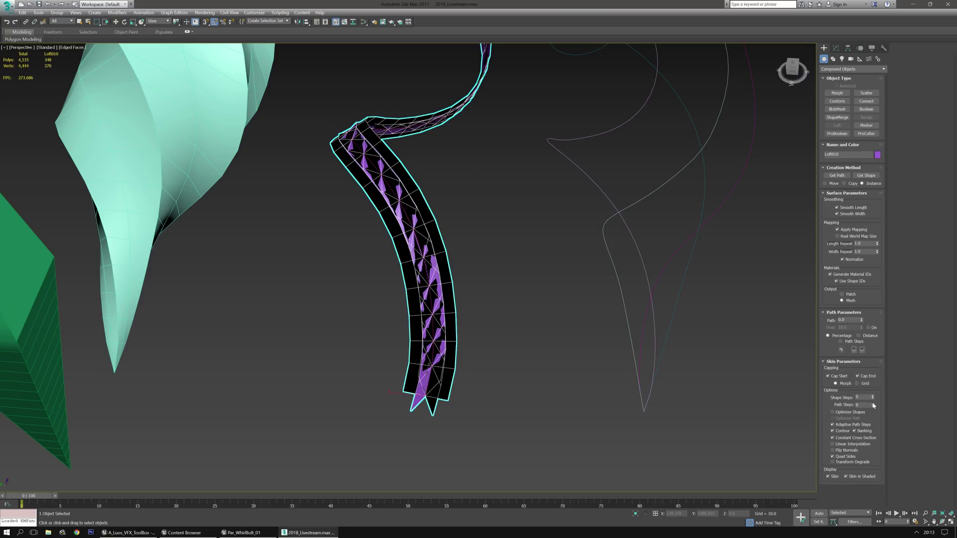
{"action": "middle_click_drag", "start_coordinate": [607, 389], "coordinate": [567, 374]}
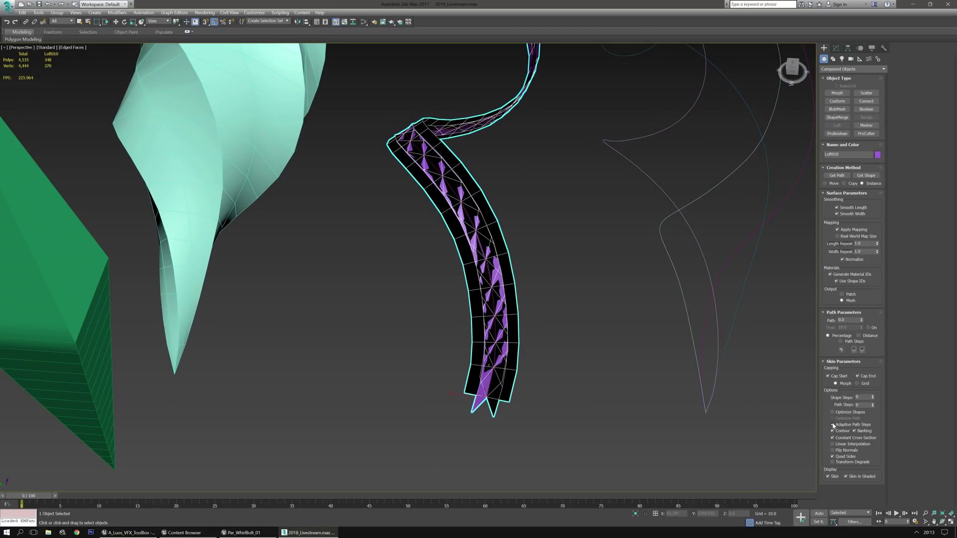
{"action": "middle_click_drag", "start_coordinate": [564, 366], "coordinate": [540, 357]}
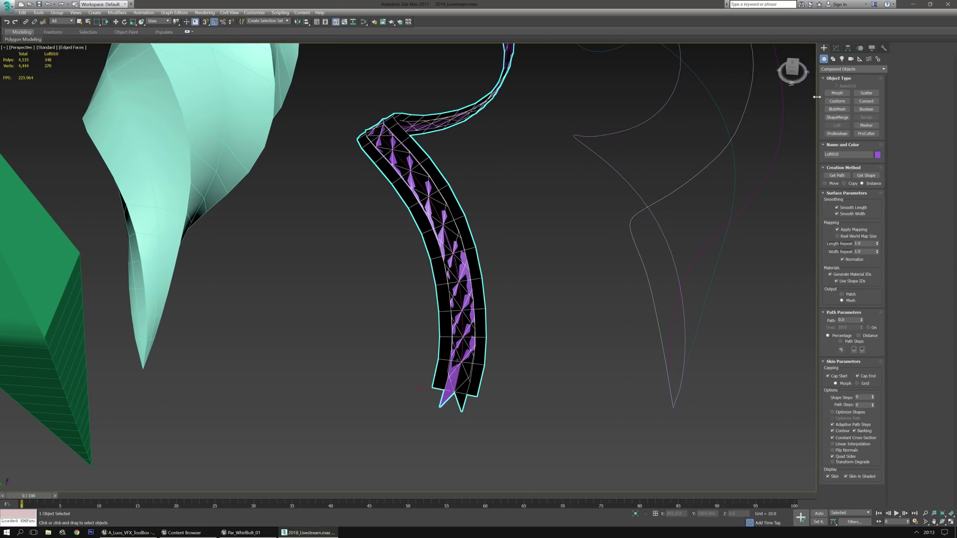
Select the loft's cross-section at Shape sub-object level and rotate it around the path to straighten the skin's faces.
{"action": "left_click", "coordinate": [835, 48]}
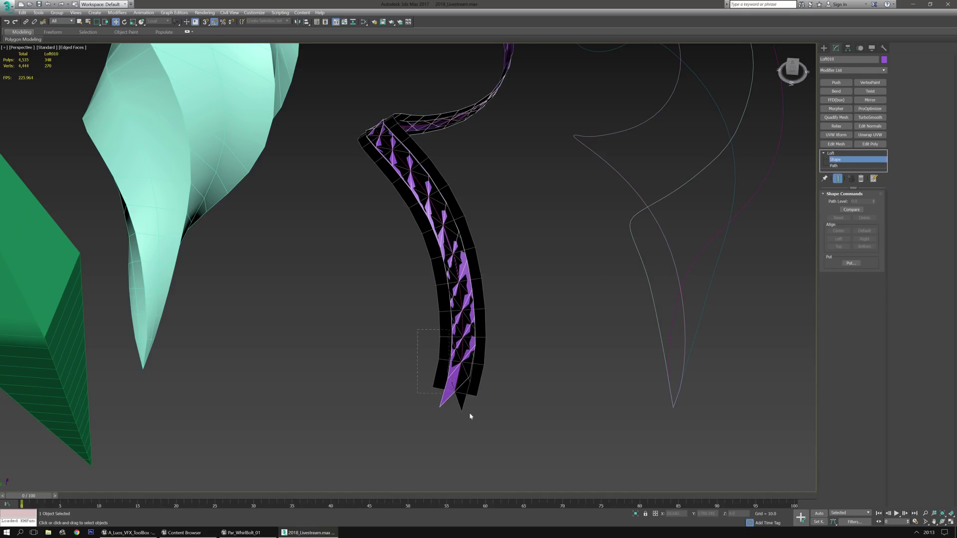
{"action": "scroll", "coordinate": [543, 345], "scroll_direction": "down", "scroll_amount": 5}
{"action": "scroll", "coordinate": [541, 237], "scroll_direction": "up", "scroll_amount": 5}
{"action": "left_click_drag", "start_coordinate": [437, 99], "coordinate": [540, 217]}
{"action": "middle_click_drag", "start_coordinate": [542, 233], "coordinate": [466, 371], "text": "alt"}
{"action": "middle_click_drag", "start_coordinate": [552, 340], "coordinate": [534, 298]}
{"action": "key", "text": "e"}
{"action": "scroll", "coordinate": [481, 339], "scroll_direction": "down", "scroll_amount": 5}
{"action": "mouse_move", "coordinate": [481, 339]}
{"action": "middle_mouse_down", "text": "alt"}
{"action": "mouse_move", "coordinate": [472, 345]}
{"action": "mouse_move", "coordinate": [490, 347]}
{"action": "mouse_move", "coordinate": [482, 351]}
{"action": "mouse_move", "coordinate": [467, 333]}
{"action": "middle_mouse_up", "text": "alt"}
{"action": "scroll", "coordinate": [467, 332], "scroll_direction": "up", "scroll_amount": 5}
{"action": "middle_click_drag", "start_coordinate": [442, 297], "coordinate": [458, 326], "text": "alt"}
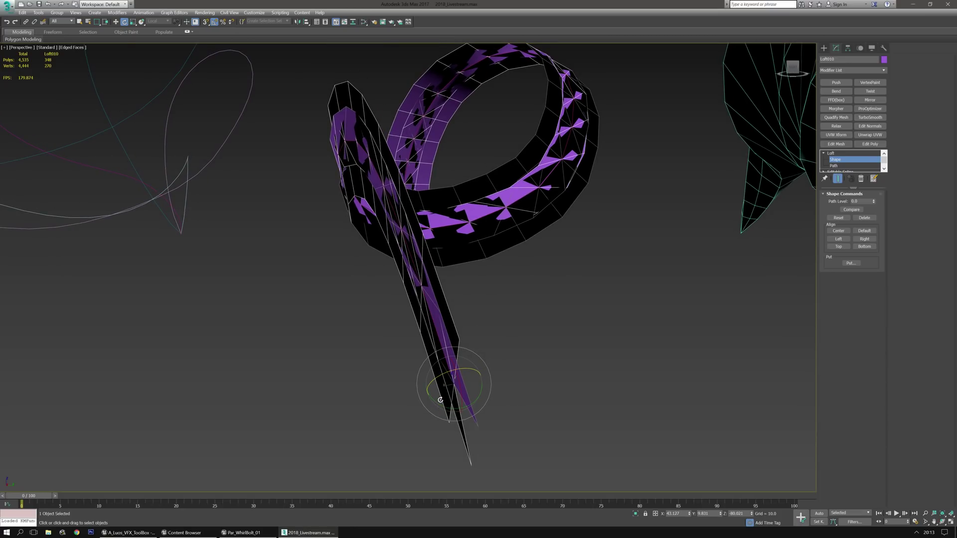
{"action": "left_click_drag", "start_coordinate": [437, 402], "coordinate": [466, 400]}
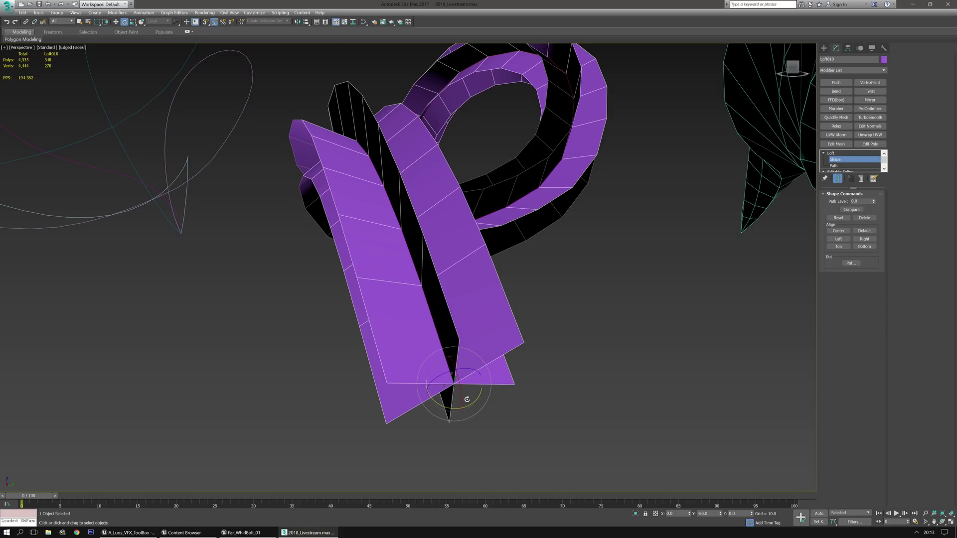
{"action": "left_click_drag", "start_coordinate": [468, 399], "coordinate": [472, 396]}
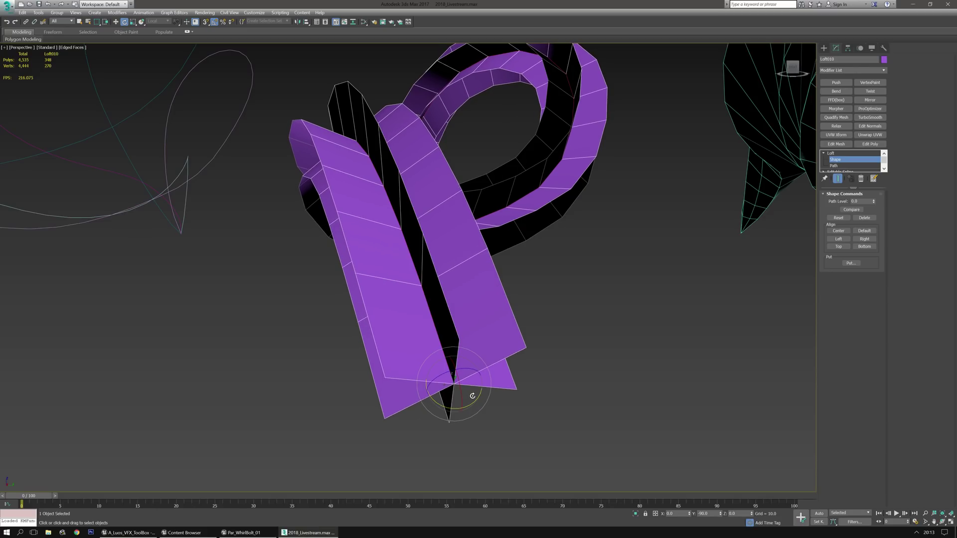
Examine the corrected purple loft beside the spiral curves, the single white strand and the finished spiral group.
{"action": "scroll", "coordinate": [596, 388], "scroll_direction": "down", "scroll_amount": 4}
{"action": "key", "text": "w"}
{"action": "middle_click_drag", "start_coordinate": [474, 382], "coordinate": [409, 327], "text": "alt"}
{"action": "scroll", "coordinate": [587, 260], "scroll_direction": "down", "scroll_amount": 3}
{"action": "middle_click_drag", "start_coordinate": [571, 356], "coordinate": [477, 383]}
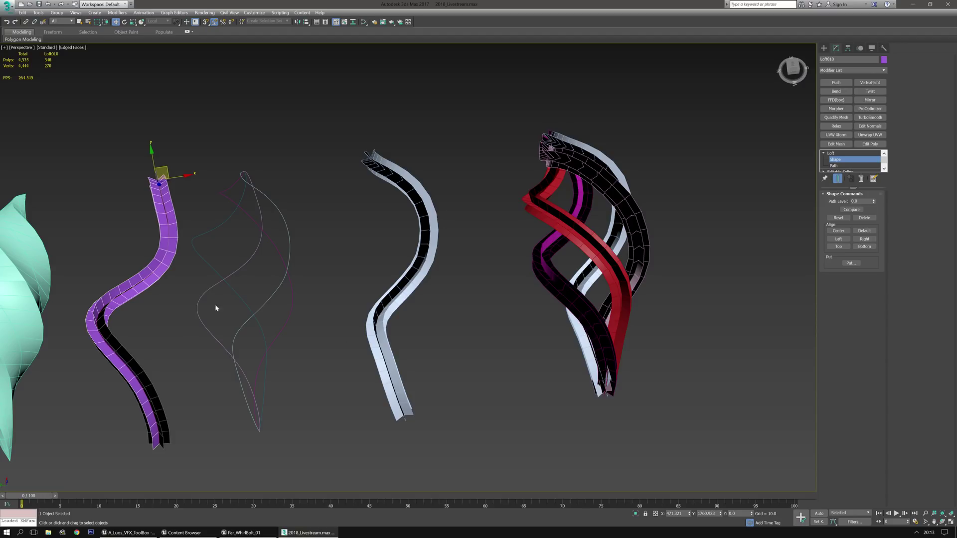
{"action": "middle_click_drag", "start_coordinate": [239, 353], "coordinate": [313, 332]}
{"action": "middle_click_drag", "start_coordinate": [585, 295], "coordinate": [537, 305]}
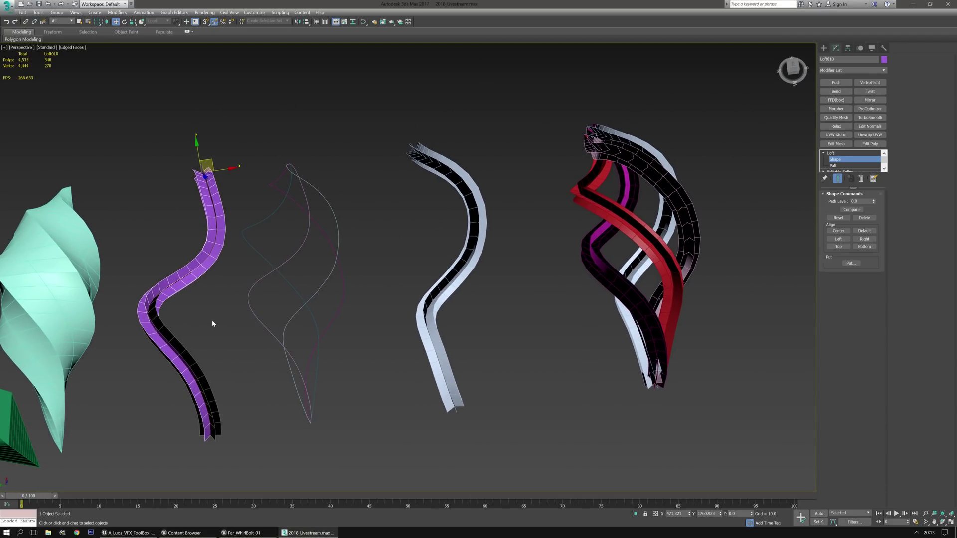
{"action": "middle_click_drag", "start_coordinate": [213, 323], "coordinate": [363, 305]}
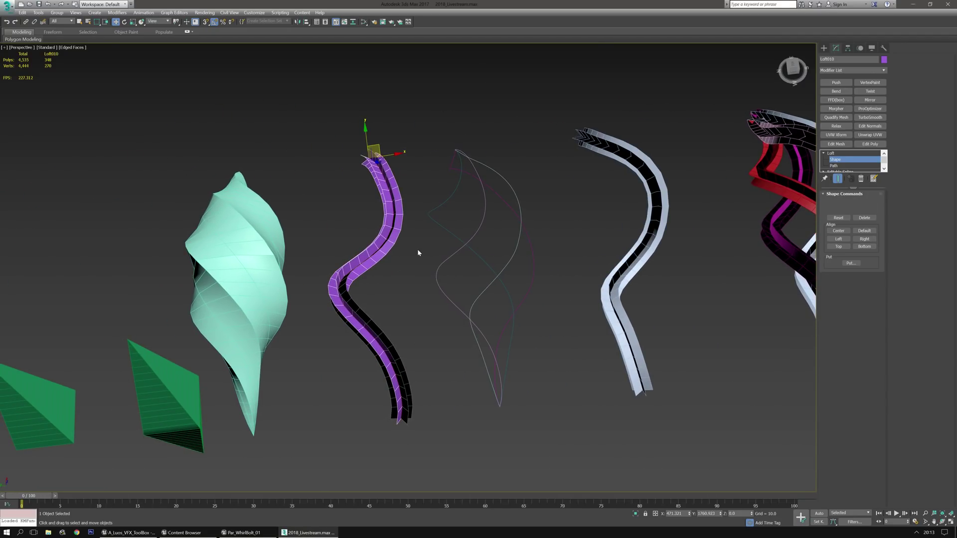
Convert the purple loft to an Editable Poly, apply Unwrap UVW and inspect its generated UVs in the UV editor.
{"action": "key", "text": "alt+e"}
{"action": "middle_click_drag", "start_coordinate": [412, 272], "coordinate": [430, 267]}
{"action": "left_click", "coordinate": [862, 136]}
{"action": "left_click", "coordinate": [876, 354]}
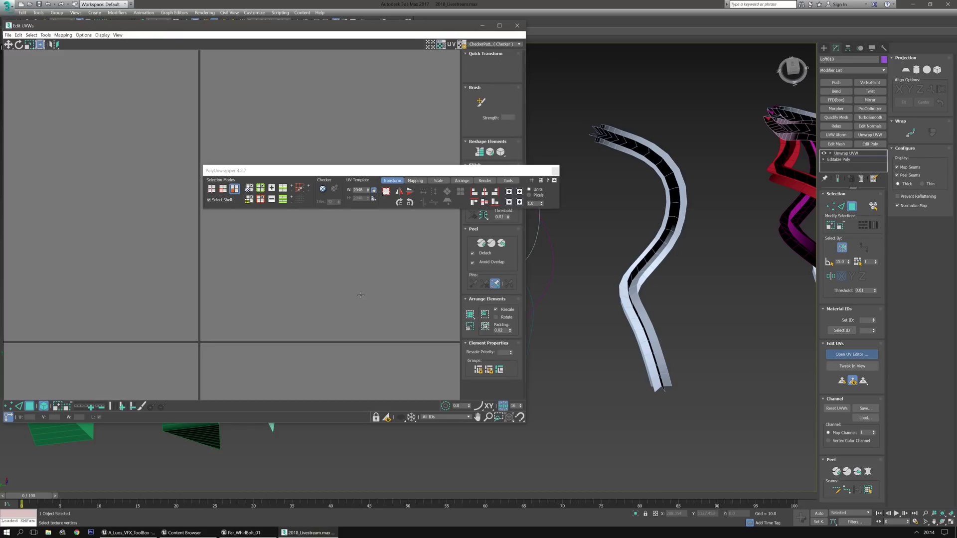
{"action": "scroll", "coordinate": [319, 293], "scroll_direction": "down", "scroll_amount": 3}
{"action": "scroll", "coordinate": [275, 267], "scroll_direction": "up", "scroll_amount": 3}
{"action": "middle_click_drag", "start_coordinate": [273, 258], "coordinate": [223, 272]}
{"action": "middle_click_drag", "start_coordinate": [364, 380], "coordinate": [370, 337]}
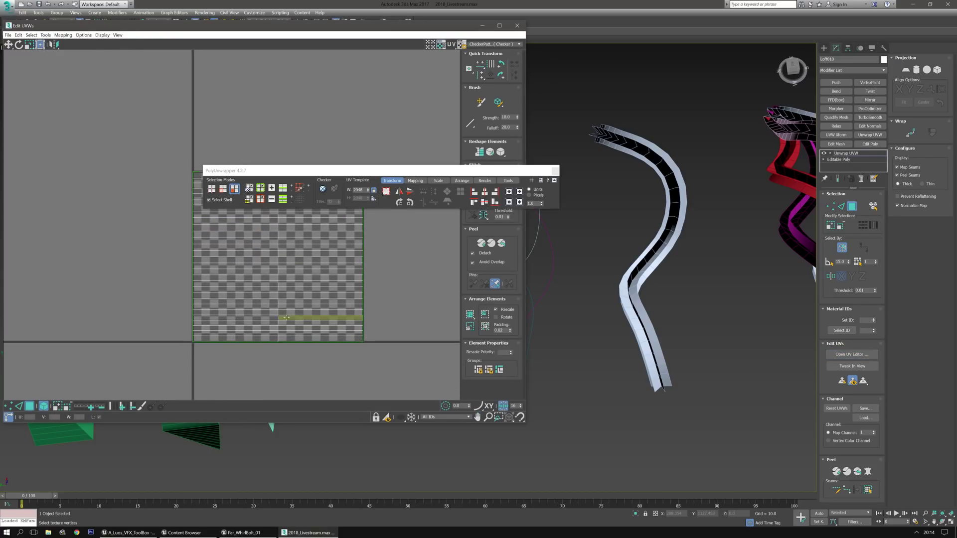
{"action": "left_click", "coordinate": [519, 27]}
Delete the purple loft and the extracted curve beside the light-green twisted mesh.
{"action": "middle_click_drag", "start_coordinate": [723, 257], "coordinate": [469, 291]}
{"action": "middle_click_drag", "start_coordinate": [436, 333], "coordinate": [516, 285]}
{"action": "mouse_move", "coordinate": [335, 348]}
{"action": "middle_mouse_down"}
{"action": "mouse_move", "coordinate": [369, 330]}
{"action": "mouse_move", "coordinate": [348, 352]}
{"action": "middle_mouse_up"}
{"action": "left_click", "coordinate": [823, 48]}
{"action": "key", "text": "Delete"}
{"action": "middle_click_drag", "start_coordinate": [287, 349], "coordinate": [343, 354]}
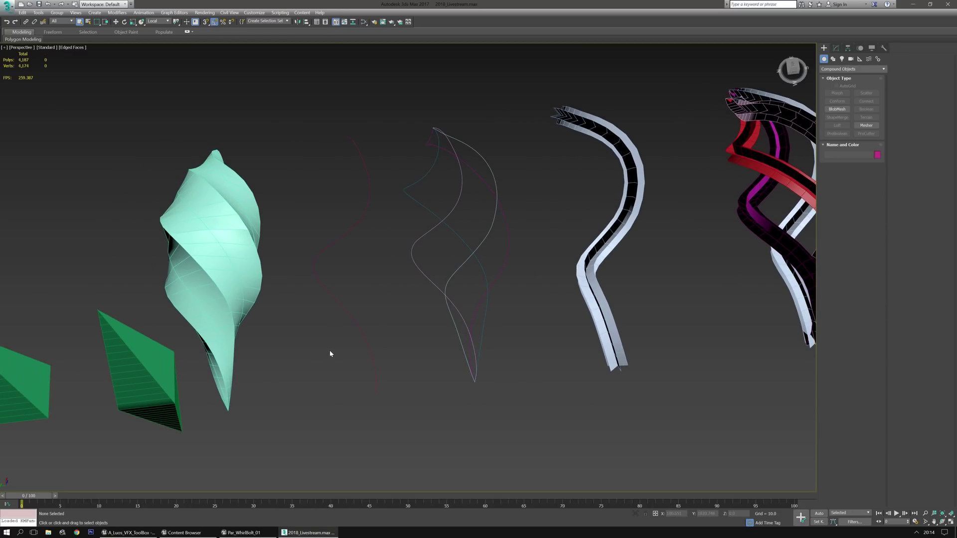
{"action": "left_click", "coordinate": [363, 346]}
{"action": "key", "text": "Delete"}
Move the light-green twisted mesh along Y towards the group of spiral curves and deselect it.
{"action": "left_click", "coordinate": [240, 327]}
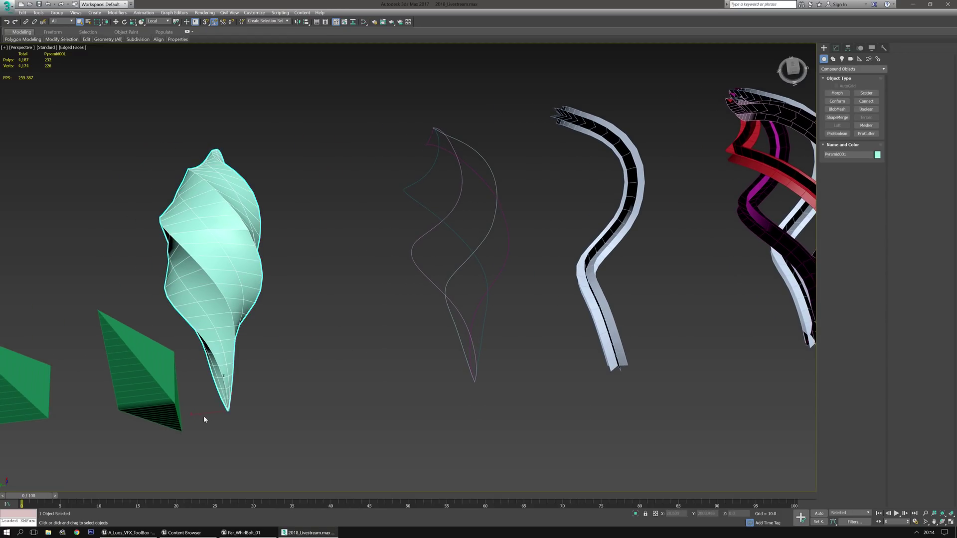
{"action": "middle_click_drag", "start_coordinate": [203, 421], "coordinate": [205, 420]}
{"action": "key", "text": "w"}
{"action": "left_click_drag", "start_coordinate": [207, 414], "coordinate": [300, 403]}
{"action": "left_click", "coordinate": [504, 410]}
Select the black outer strand of the finished spiral group and select all its vertices at vertex level.
{"action": "middle_click_drag", "start_coordinate": [711, 383], "coordinate": [415, 383]}
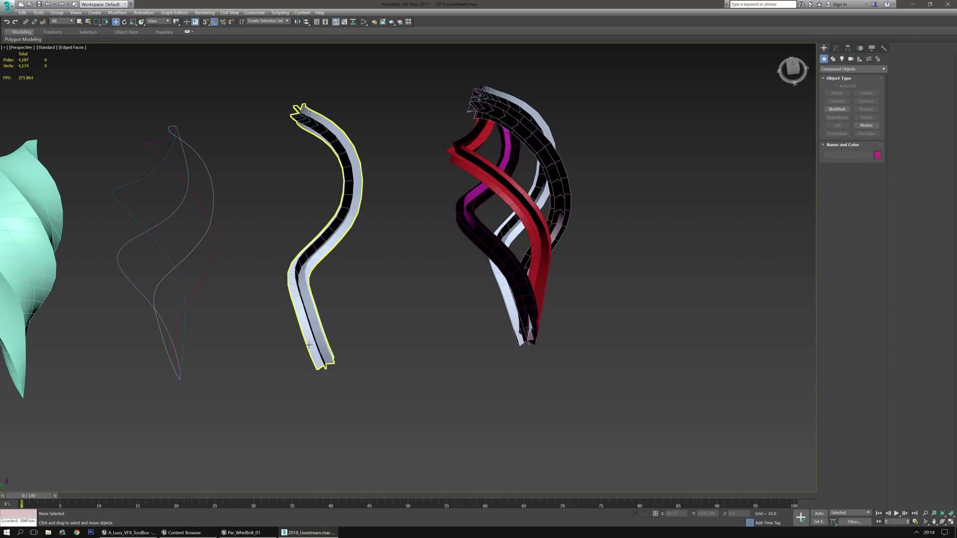
{"action": "left_click", "coordinate": [519, 290]}
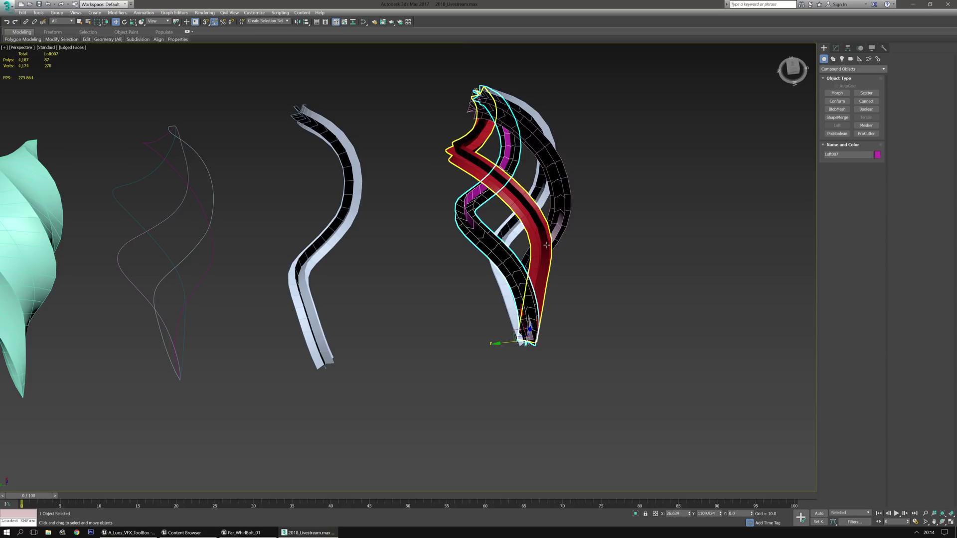
{"action": "scroll", "coordinate": [566, 320], "scroll_direction": "up", "scroll_amount": 2}
{"action": "scroll", "coordinate": [630, 346], "scroll_direction": "down", "scroll_amount": 4}
{"action": "middle_click_drag", "start_coordinate": [630, 347], "coordinate": [566, 357]}
{"action": "scroll", "coordinate": [617, 255], "scroll_direction": "up", "scroll_amount": 5}
{"action": "middle_click_drag", "start_coordinate": [617, 254], "coordinate": [593, 215]}
{"action": "left_click", "coordinate": [581, 189]}
{"action": "left_click", "coordinate": [836, 48]}
{"action": "left_click", "coordinate": [833, 202]}
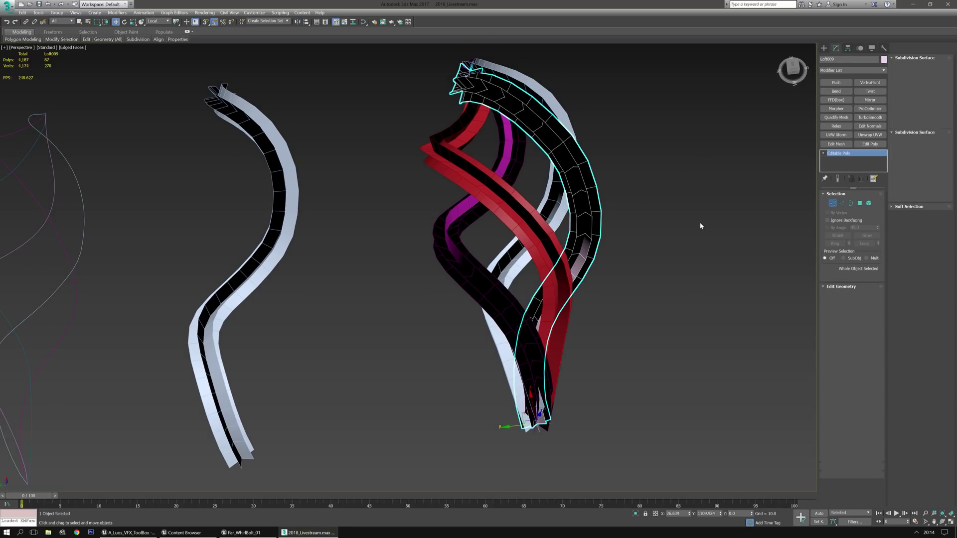
{"action": "middle_click_drag", "start_coordinate": [702, 226], "coordinate": [725, 234]}
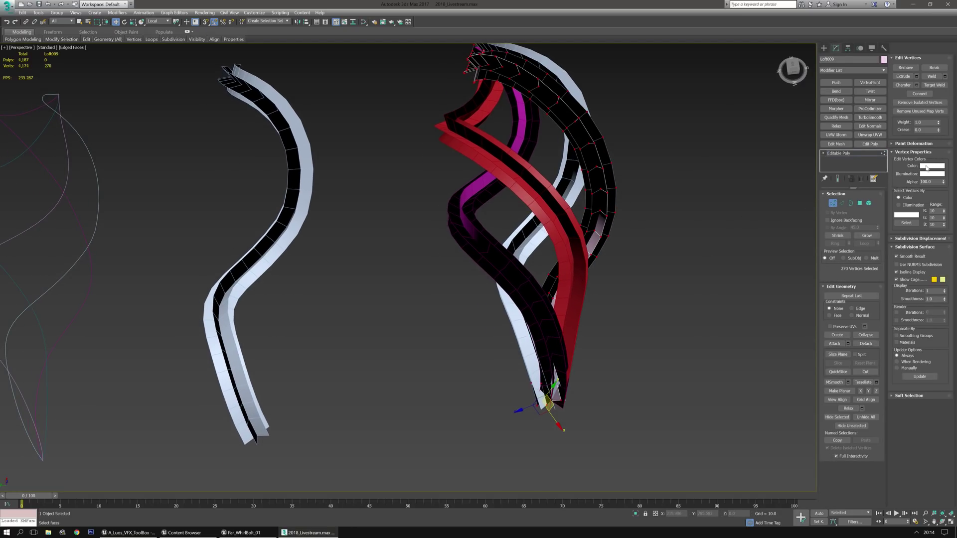
Try to set the black outer strand's vertex color to pure red at element level.
{"action": "left_click", "coordinate": [859, 204]}
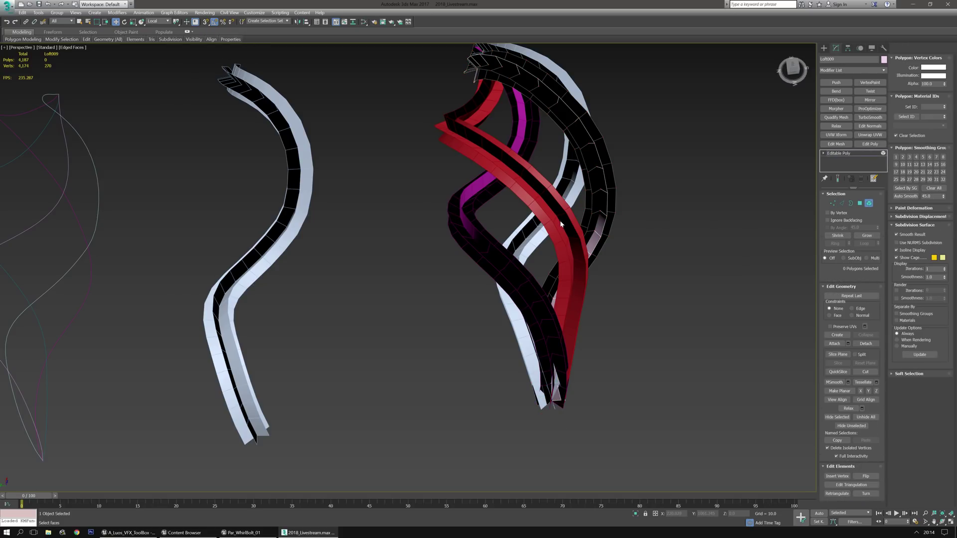
{"action": "key", "text": "5"}
{"action": "left_click", "coordinate": [928, 67]}
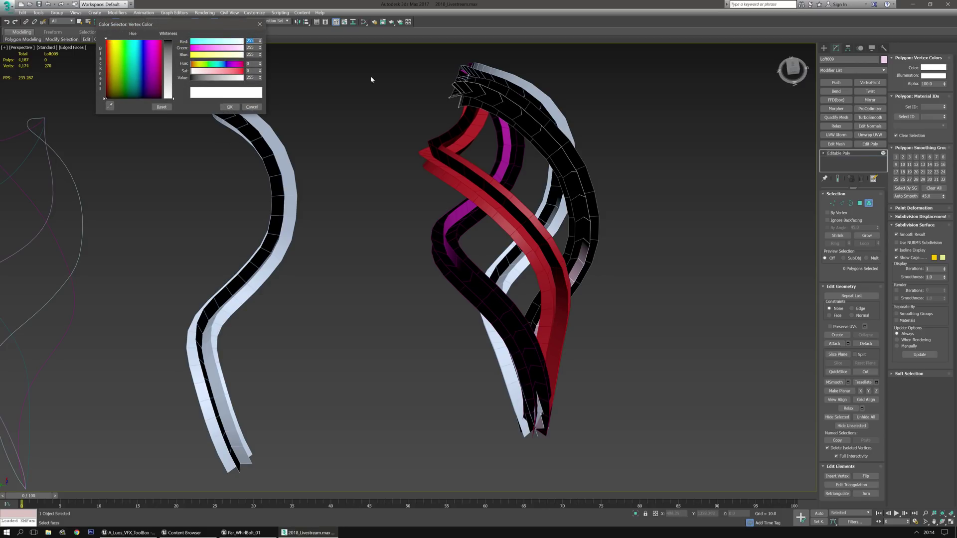
{"action": "left_click_drag", "start_coordinate": [202, 48], "coordinate": [190, 56]}
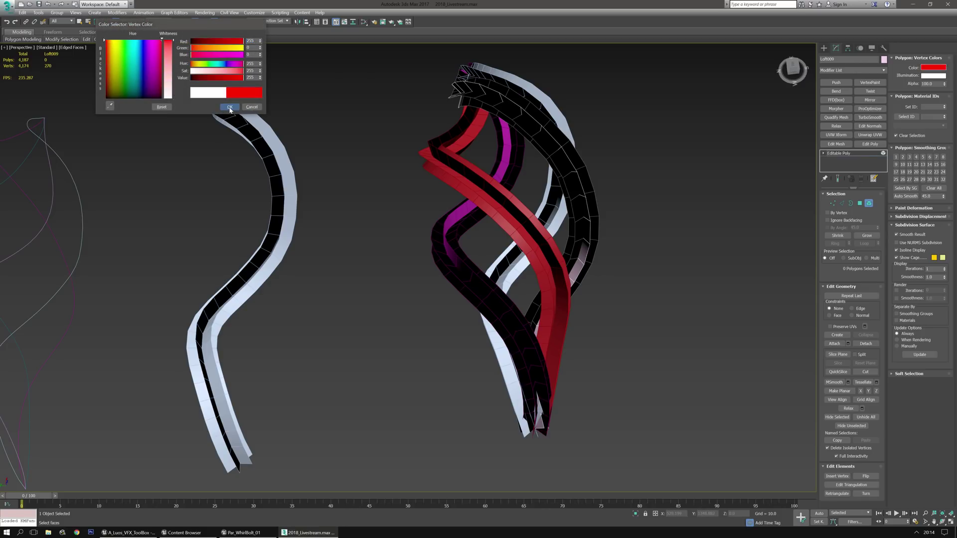
{"action": "left_click", "coordinate": [230, 107]}
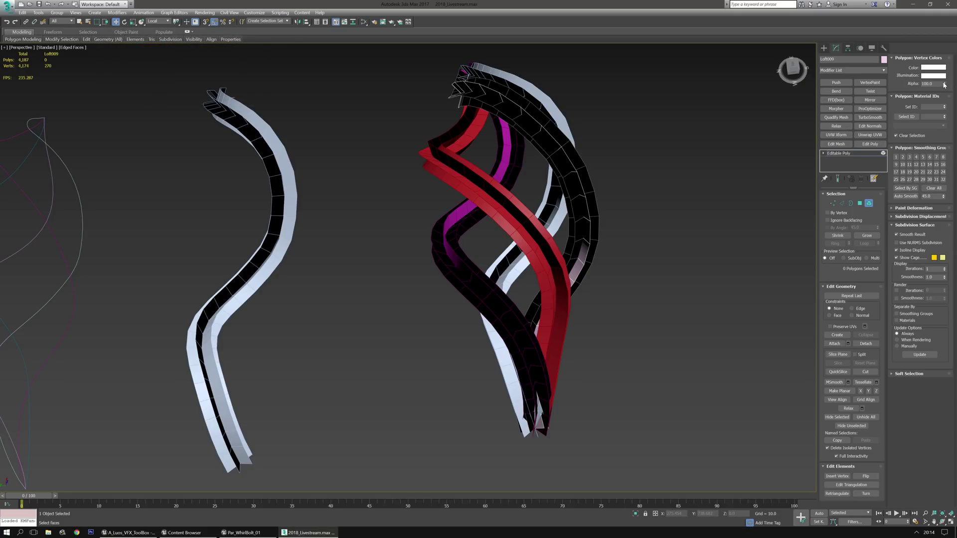
Try a vertex color with alpha 0 and a red value of 255 on the outer strand, and exit element editing.
{"action": "left_click", "coordinate": [930, 70]}
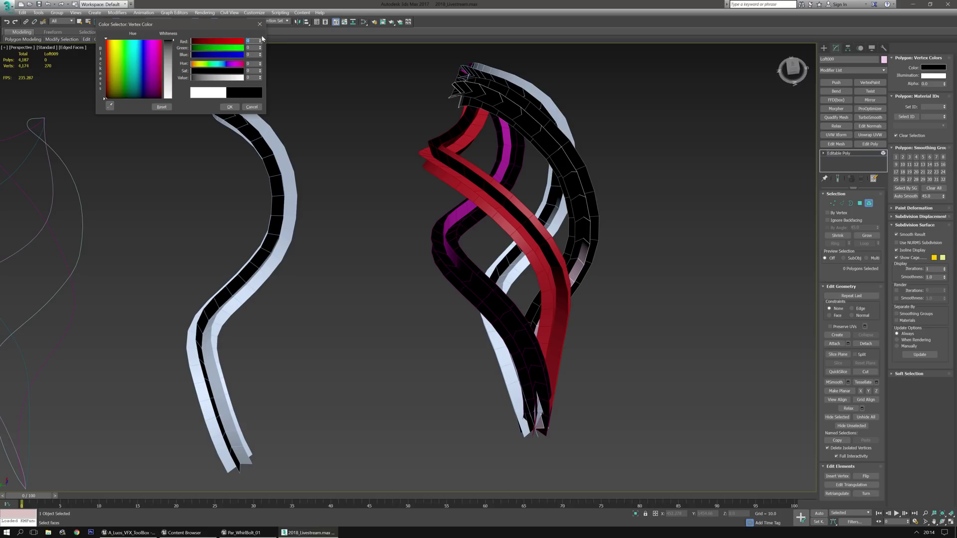
{"action": "type", "text": "255"}
{"action": "left_click", "coordinate": [230, 107]}
{"action": "middle_click_drag", "start_coordinate": [654, 183], "coordinate": [607, 190]}
{"action": "key", "text": "Escape"}
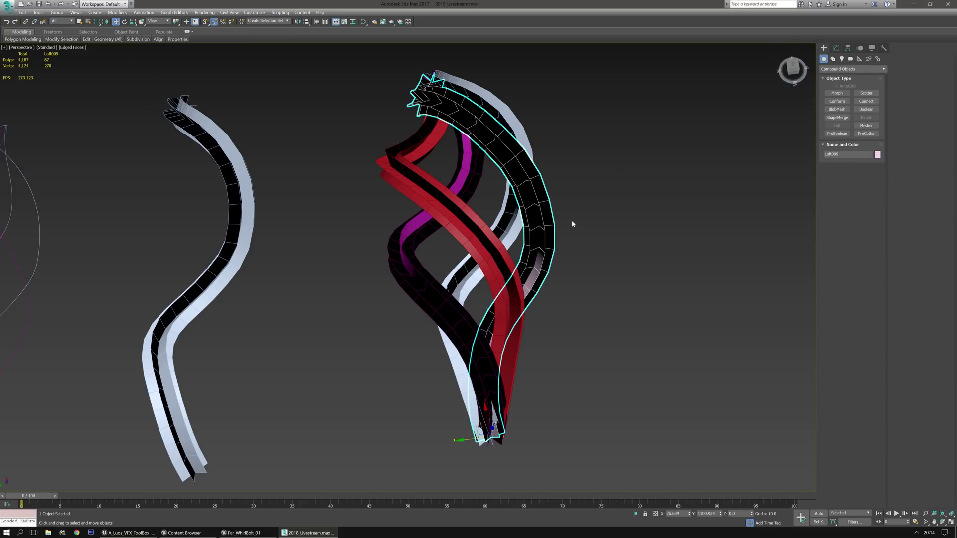
Reopen the black outer strand for editing and select all its polygons at polygon level.
{"action": "left_click", "coordinate": [836, 48]}
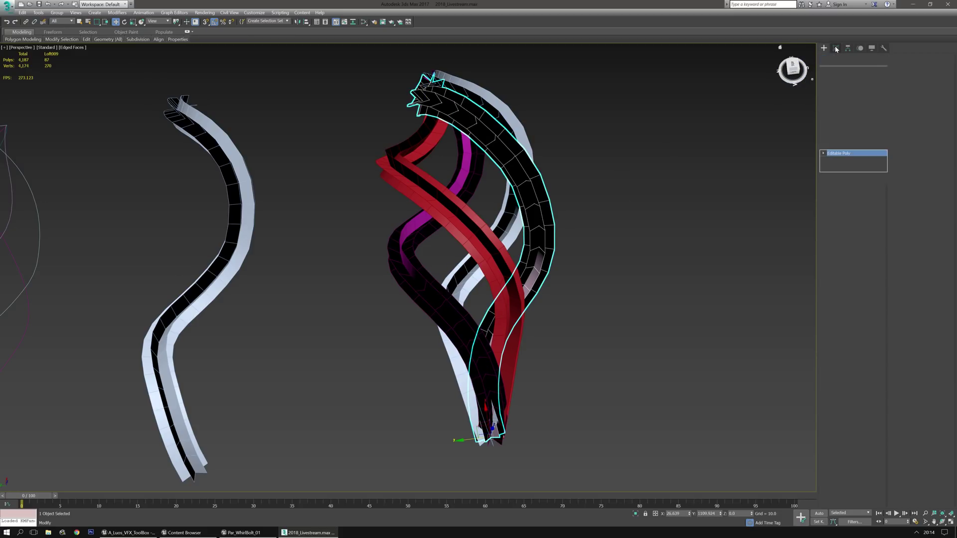
{"action": "left_click", "coordinate": [860, 203]}
{"action": "key", "text": "4"}
{"action": "key", "text": "ctrl+a"}
{"action": "left_click", "coordinate": [529, 256]}
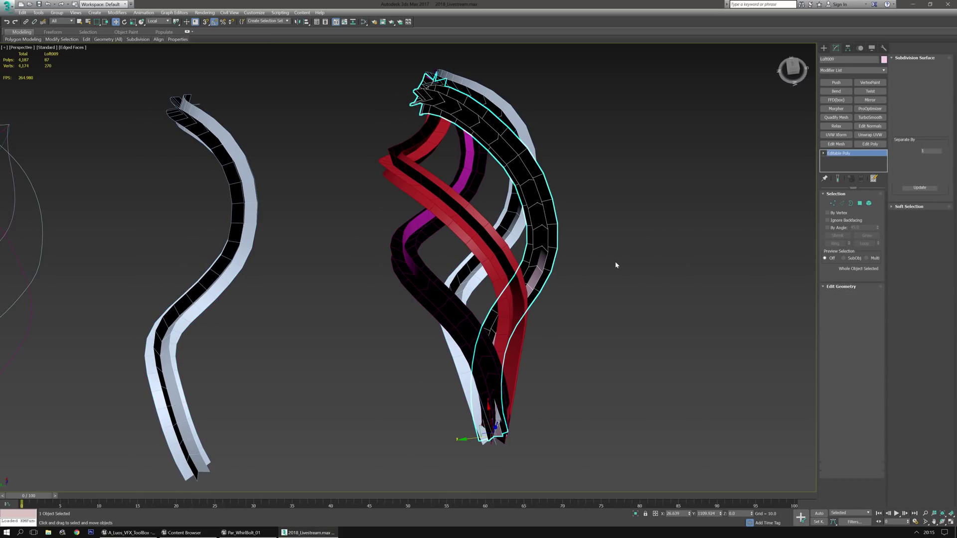
{"action": "key", "text": "4"}
{"action": "key", "text": "ctrl+a"}
{"action": "middle_click_drag", "start_coordinate": [615, 262], "coordinate": [645, 250]}
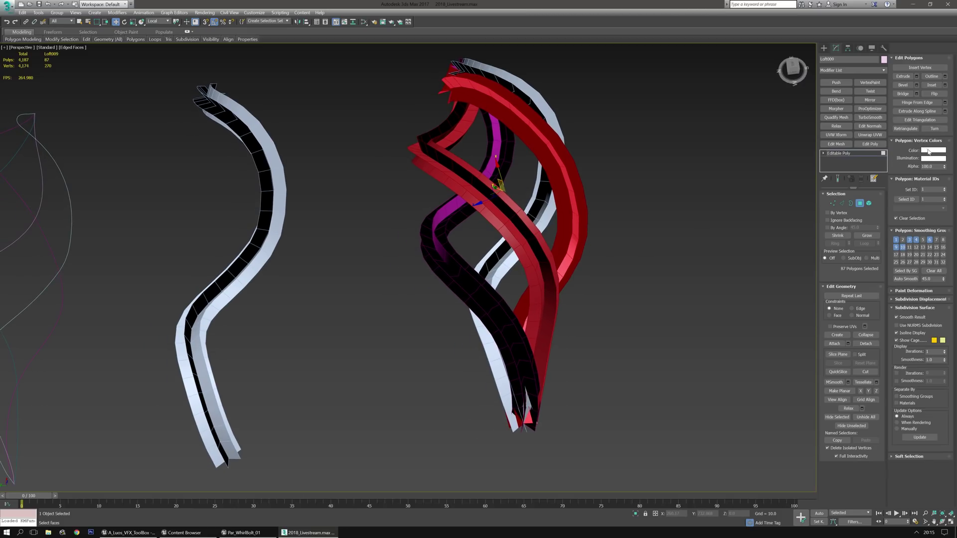
Set the vertex color of the outer strand's selected polygons to pure green and leave polygon editing.
{"action": "left_click", "coordinate": [927, 151]}
{"action": "left_click_drag", "start_coordinate": [213, 44], "coordinate": [191, 54]}
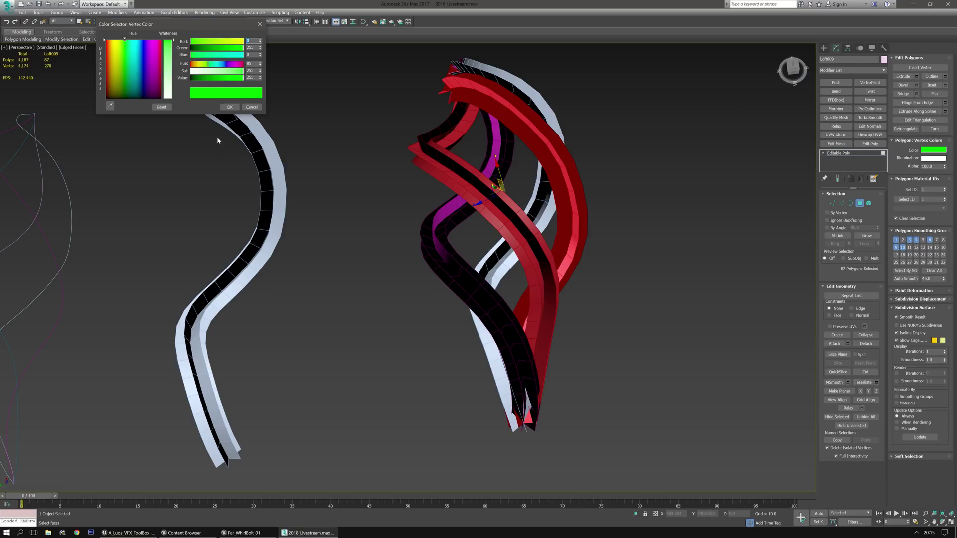
{"action": "left_click", "coordinate": [229, 108]}
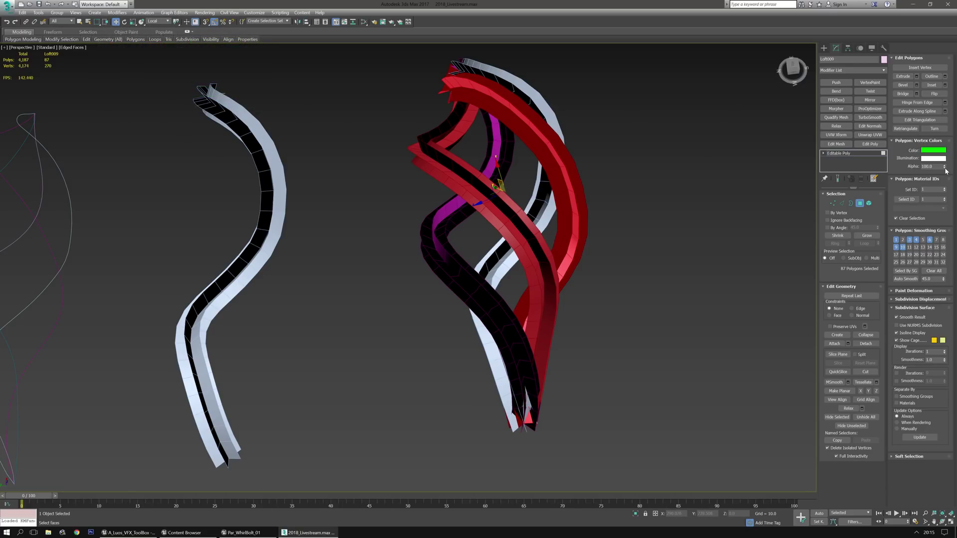
{"action": "left_click", "coordinate": [824, 48]}
Select the black-and-purple strand of the spiral group and select all its polygons at polygon level.
{"action": "left_click", "coordinate": [443, 259]}
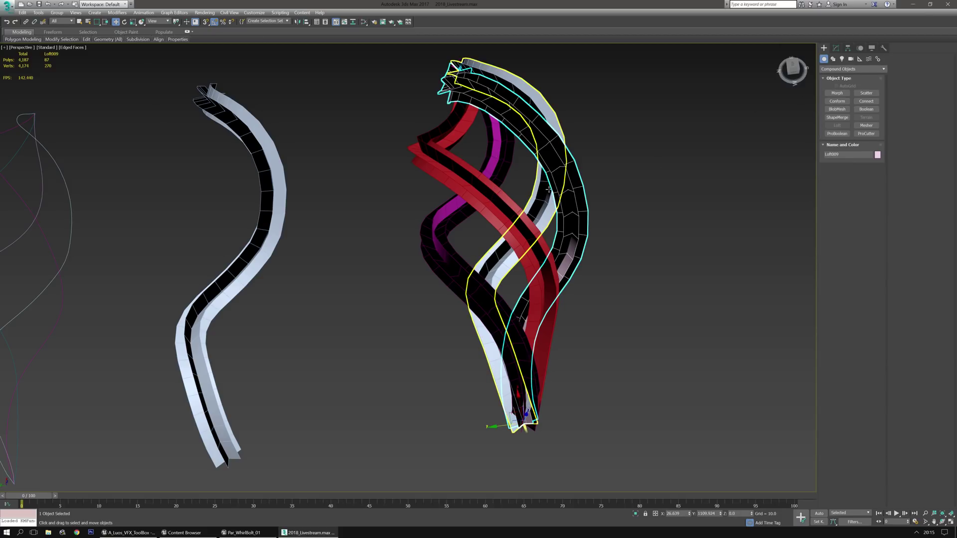
{"action": "middle_click_drag", "start_coordinate": [443, 258], "coordinate": [459, 267], "text": "alt"}
{"action": "left_click", "coordinate": [453, 270]}
{"action": "left_click", "coordinate": [836, 48]}
{"action": "middle_click_drag", "start_coordinate": [647, 238], "coordinate": [674, 235], "text": "alt"}
{"action": "left_click", "coordinate": [859, 203]}
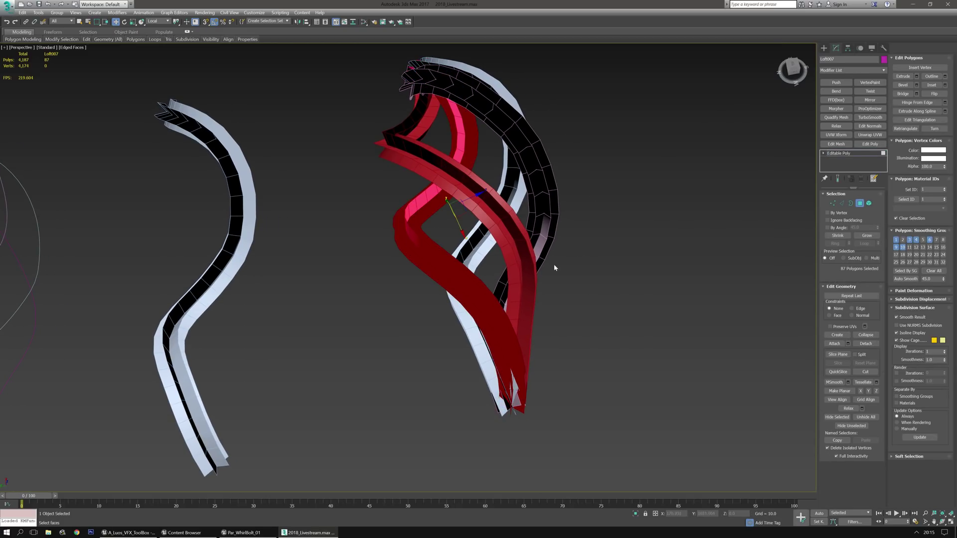
{"action": "middle_click_drag", "start_coordinate": [526, 281], "coordinate": [553, 271]}
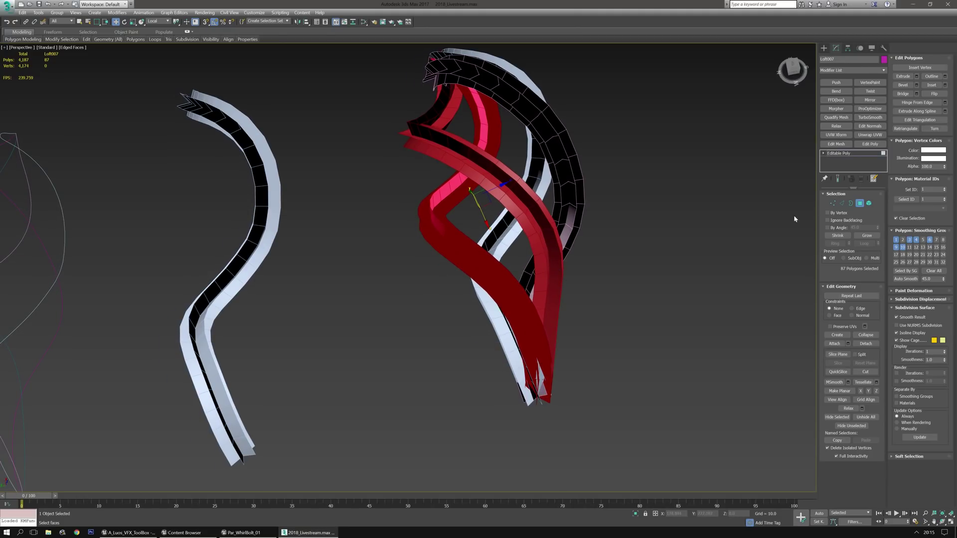
Set the vertex color of the purple strand's selected polygons to black and exit polygon editing.
{"action": "left_click", "coordinate": [934, 151]}
{"action": "left_click_drag", "start_coordinate": [203, 79], "coordinate": [191, 78]}
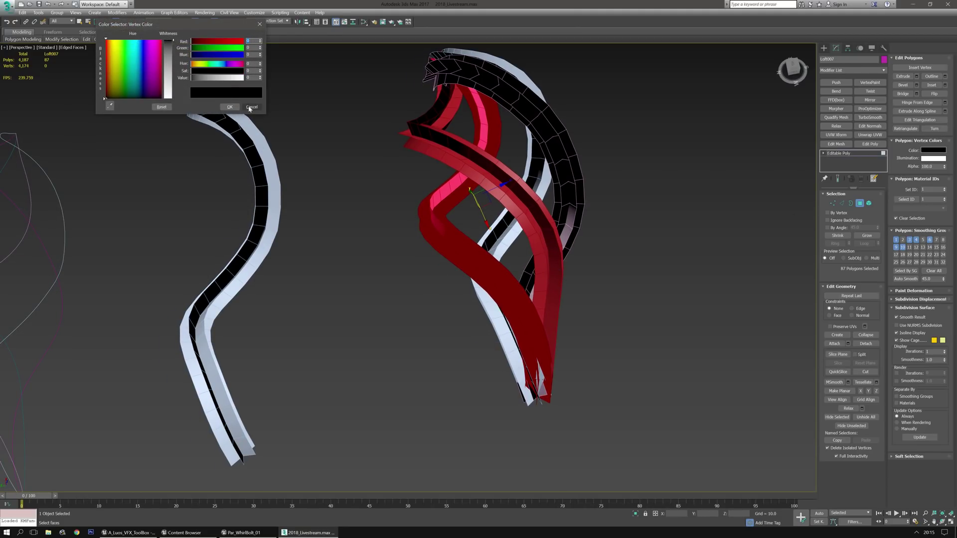
{"action": "left_click", "coordinate": [230, 107]}
{"action": "middle_click_drag", "start_coordinate": [545, 325], "coordinate": [536, 328]}
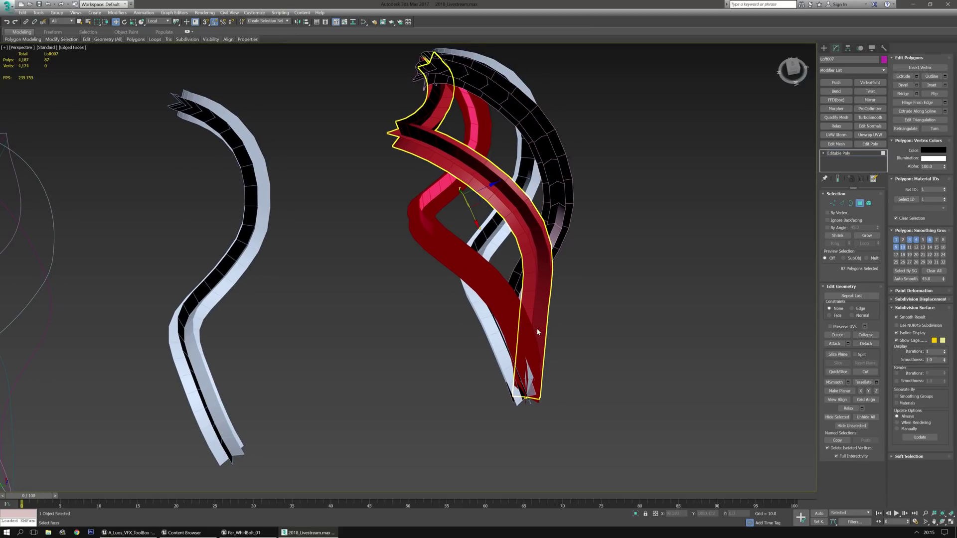
{"action": "left_click", "coordinate": [826, 47]}
{"action": "left_click", "coordinate": [836, 48]}
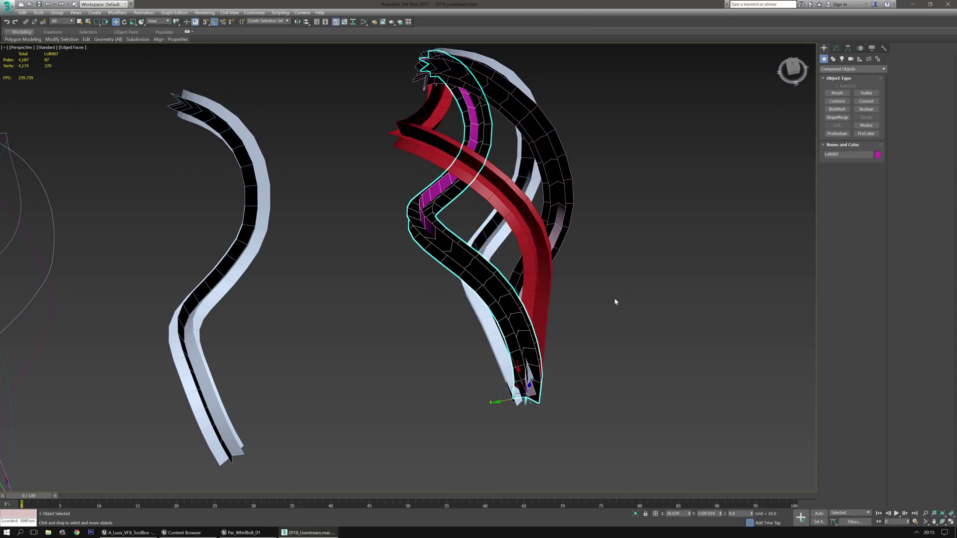
Select the finished SM_WhirlBolt_01 mesh between the two pink spheres and enter element level.
{"action": "middle_click_drag", "start_coordinate": [607, 301], "coordinate": [225, 300]}
{"action": "scroll", "coordinate": [502, 321], "scroll_direction": "down", "scroll_amount": 5}
{"action": "scroll", "coordinate": [504, 207], "scroll_direction": "up", "scroll_amount": 6}
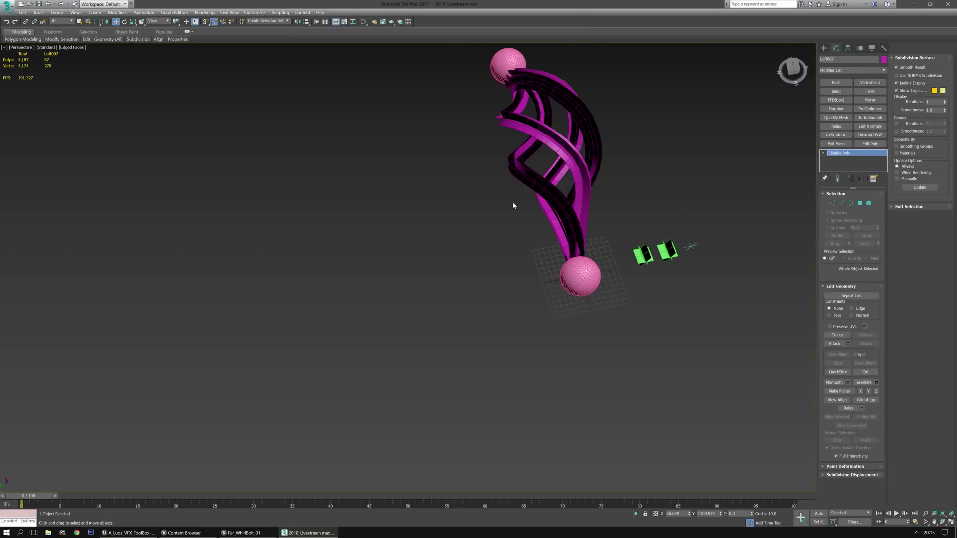
{"action": "left_click", "coordinate": [544, 203]}
{"action": "middle_click_drag", "start_coordinate": [544, 203], "coordinate": [434, 287]}
{"action": "key", "text": "5"}
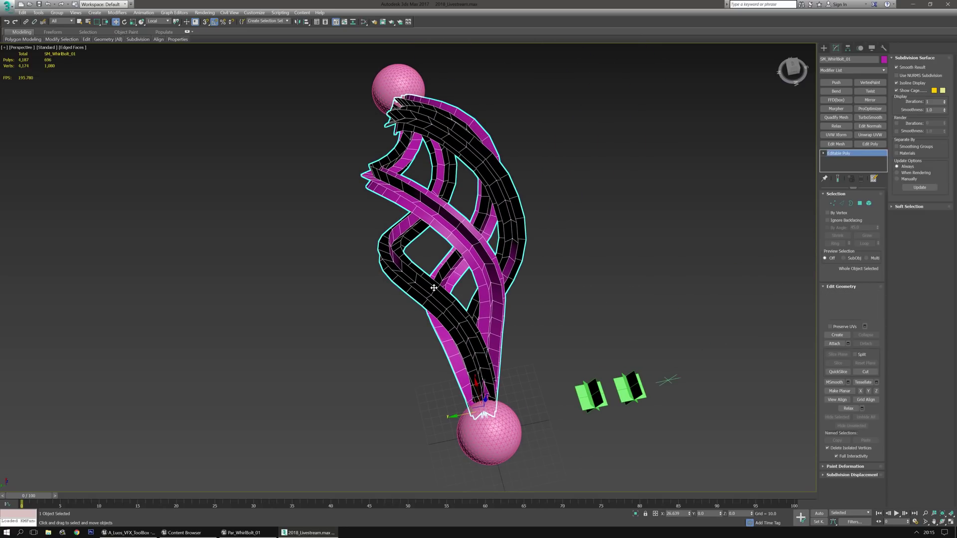
Examine the vertex color of the separate SM_WhirlBolt_01 strands by selecting them as elements, and exit element editing.
{"action": "left_click", "coordinate": [464, 243]}
{"action": "middle_click_drag", "start_coordinate": [464, 242], "coordinate": [428, 245], "text": "alt"}
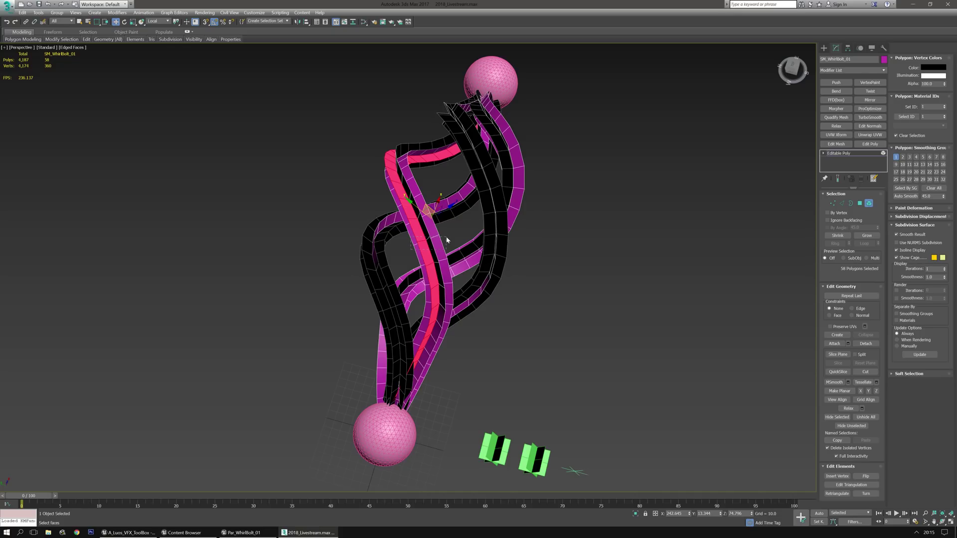
{"action": "left_click", "coordinate": [446, 241], "text": "ctrl"}
{"action": "middle_click_drag", "start_coordinate": [448, 264], "coordinate": [314, 269], "text": "alt"}
{"action": "left_click_drag", "start_coordinate": [419, 253], "coordinate": [419, 252]}
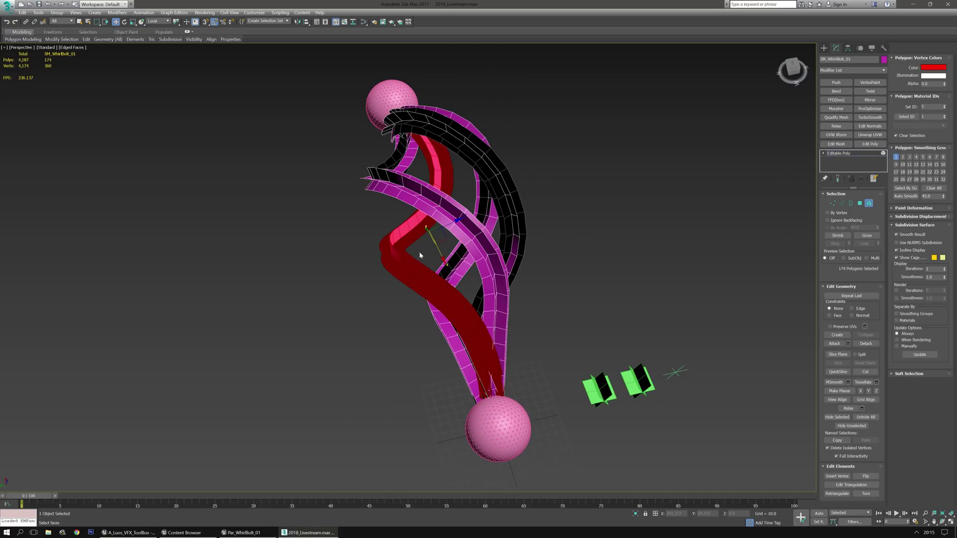
{"action": "mouse_move", "coordinate": [528, 255]}
{"action": "middle_mouse_down", "text": "alt"}
{"action": "mouse_move", "coordinate": [504, 254]}
{"action": "mouse_move", "coordinate": [480, 275]}
{"action": "mouse_move", "coordinate": [517, 251]}
{"action": "middle_mouse_up", "text": "alt"}
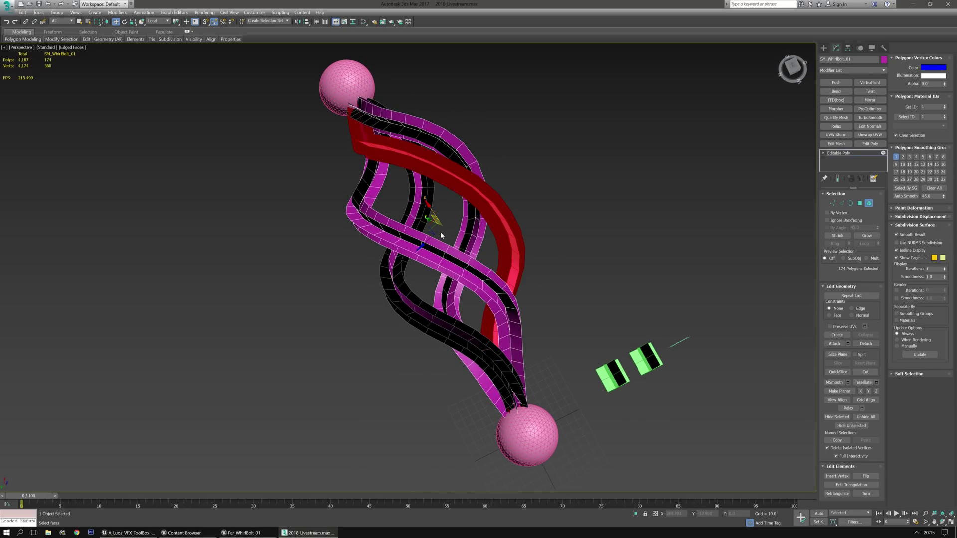
{"action": "left_click_drag", "start_coordinate": [488, 237], "coordinate": [491, 238]}
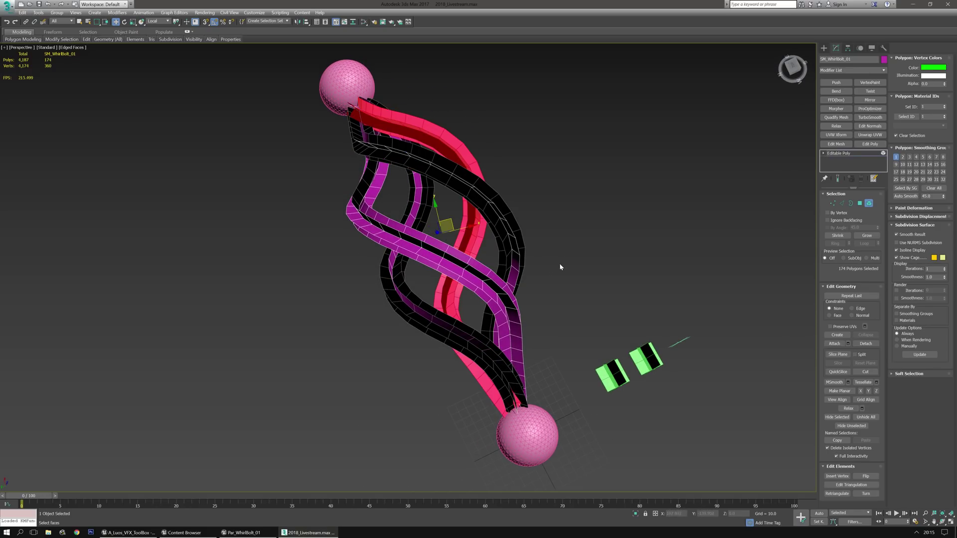
{"action": "middle_click_drag", "start_coordinate": [559, 263], "coordinate": [553, 245]}
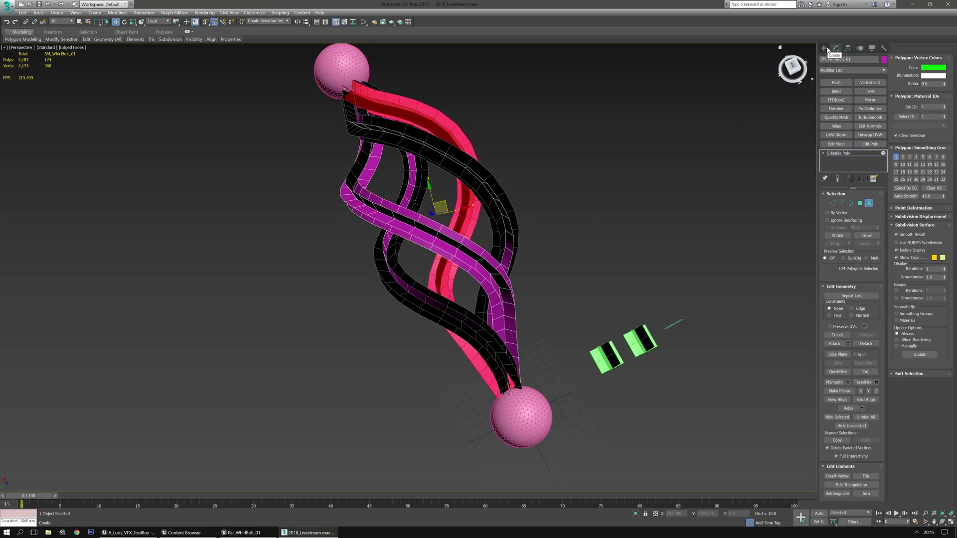
{"action": "left_click", "coordinate": [824, 47]}
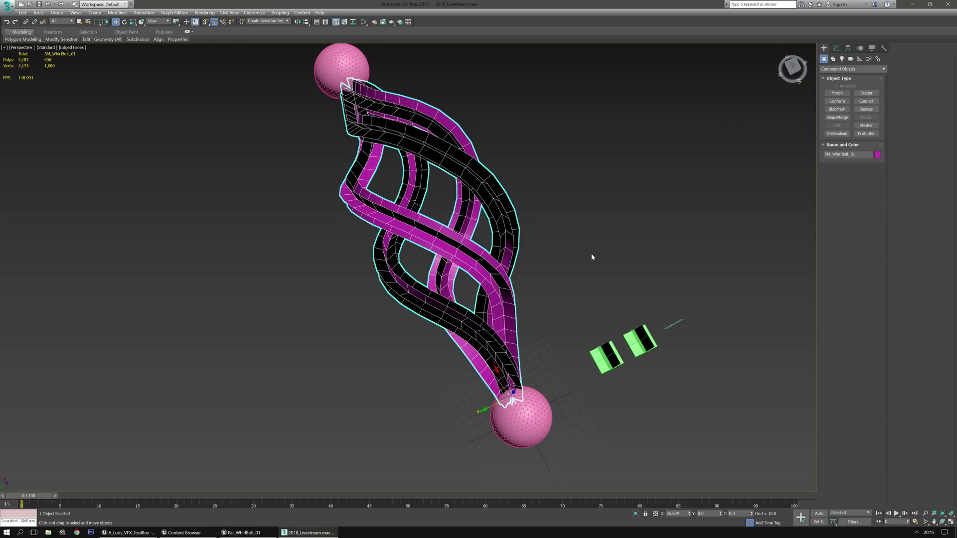
{"action": "middle_click_drag", "start_coordinate": [591, 257], "coordinate": [567, 291]}
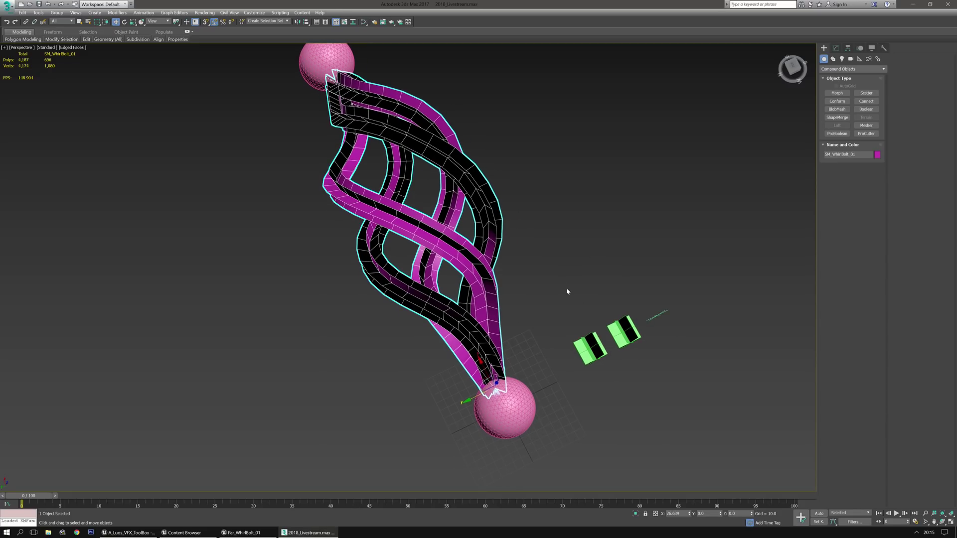
{"action": "middle_click_drag", "start_coordinate": [609, 316], "coordinate": [557, 279], "text": "alt"}
{"action": "middle_click_drag", "start_coordinate": [470, 233], "coordinate": [466, 256]}
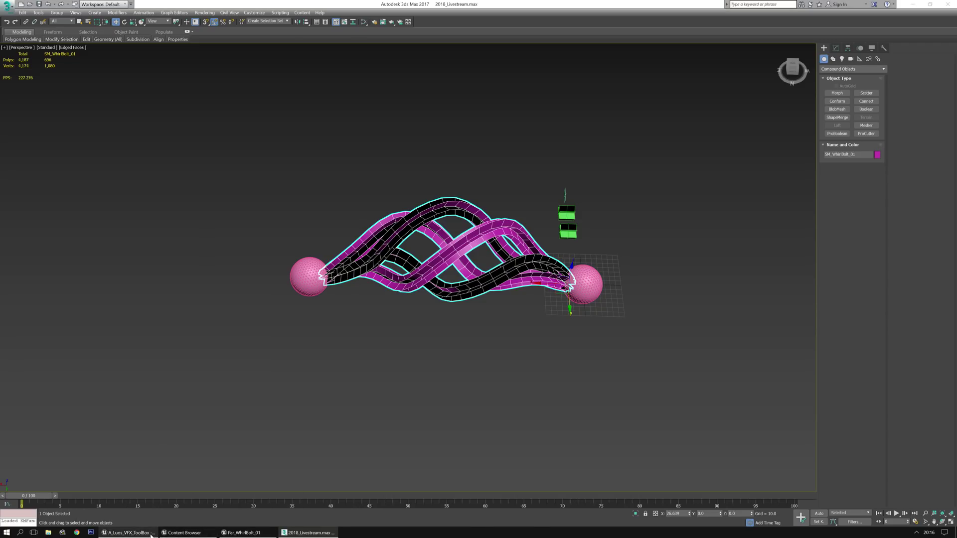
Switch to the Unreal Editor's Content Browser and create a folder named Livestream2 in the root Content folder.
{"action": "left_click", "coordinate": [261, 501]}
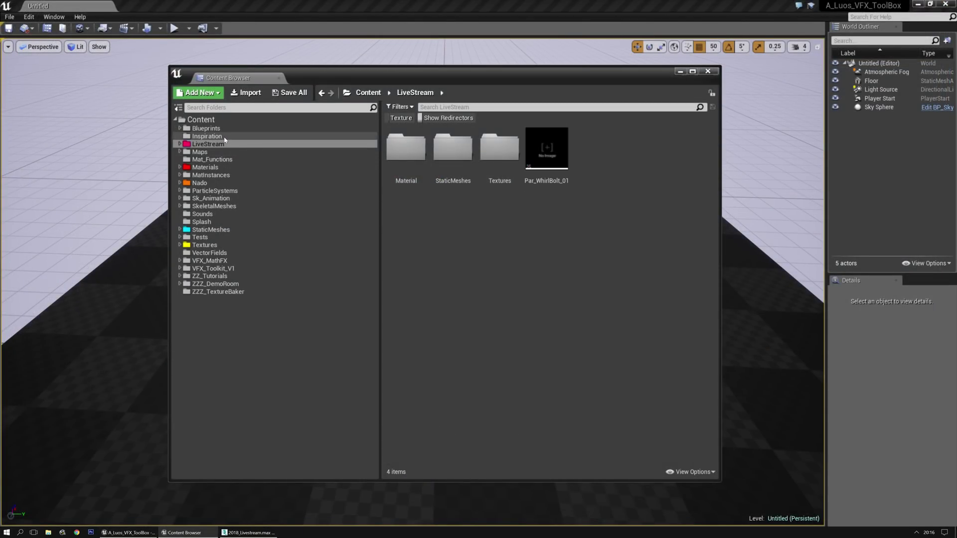
{"action": "left_click", "coordinate": [213, 120]}
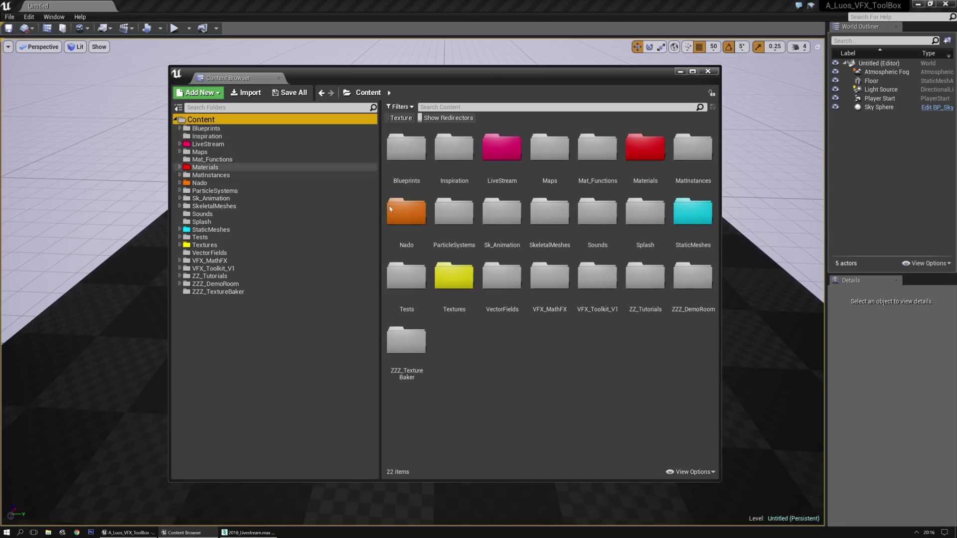
{"action": "right_click", "coordinate": [508, 398]}
{"action": "left_click", "coordinate": [523, 186]}
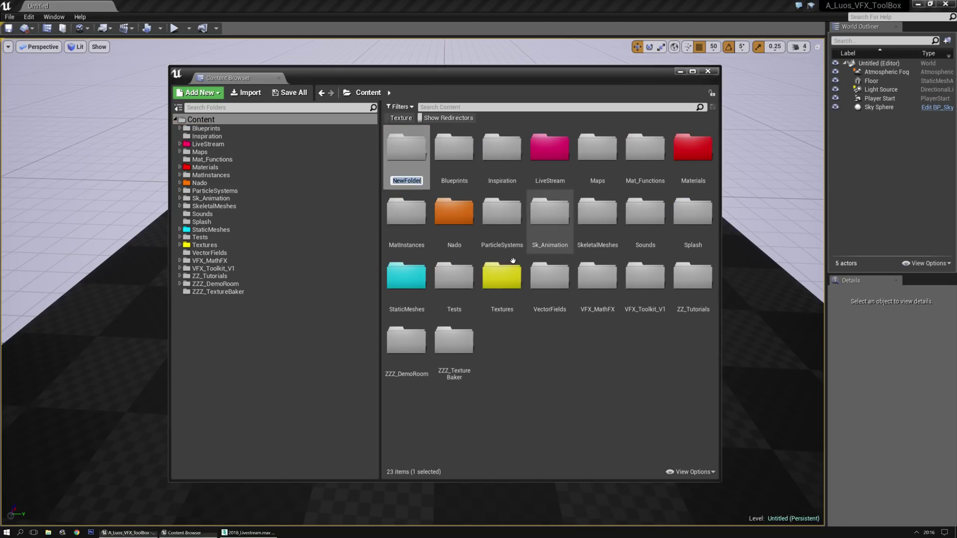
{"action": "type", "text": "Livestream"}
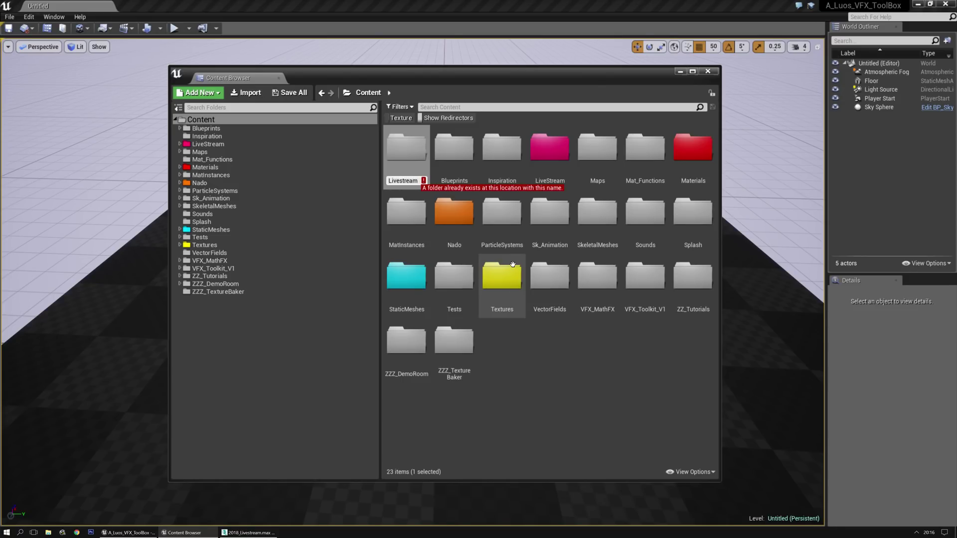
{"action": "type", "text": "2"}
{"action": "key", "text": "Return"}
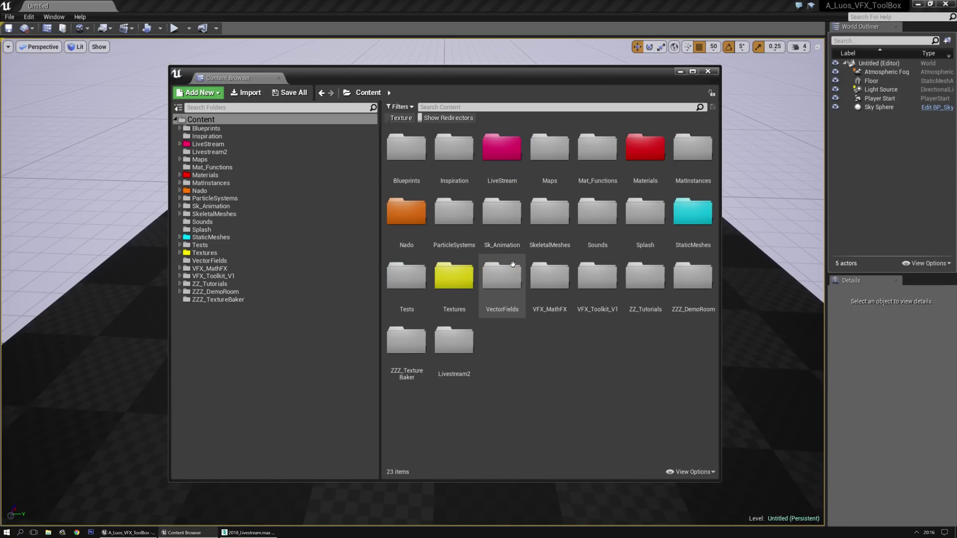
Look into the LiveStream and Livestream2 folders and open the Textures subfolder of LiveStream.
{"action": "left_click", "coordinate": [210, 145]}
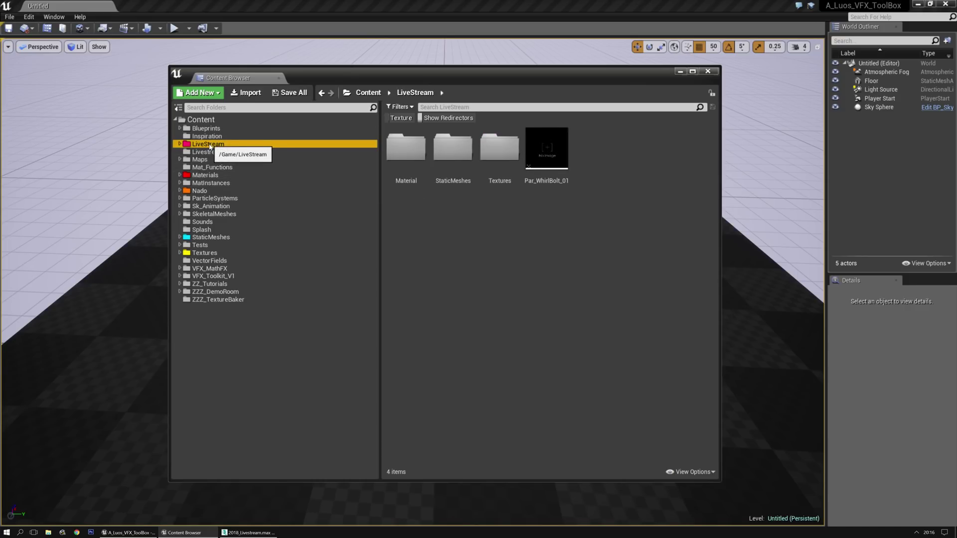
{"action": "left_click", "coordinate": [205, 152]}
{"action": "left_click", "coordinate": [181, 145]}
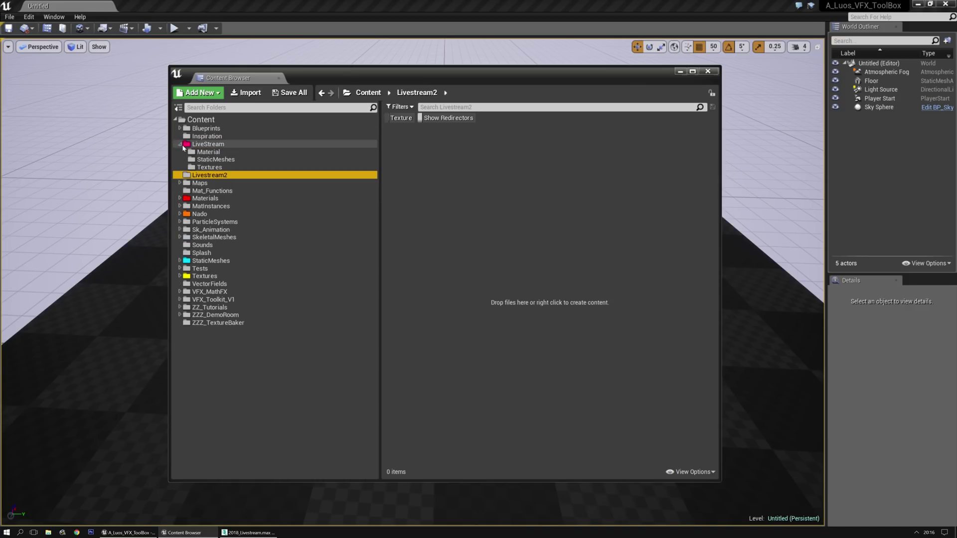
{"action": "left_click", "coordinate": [209, 167]}
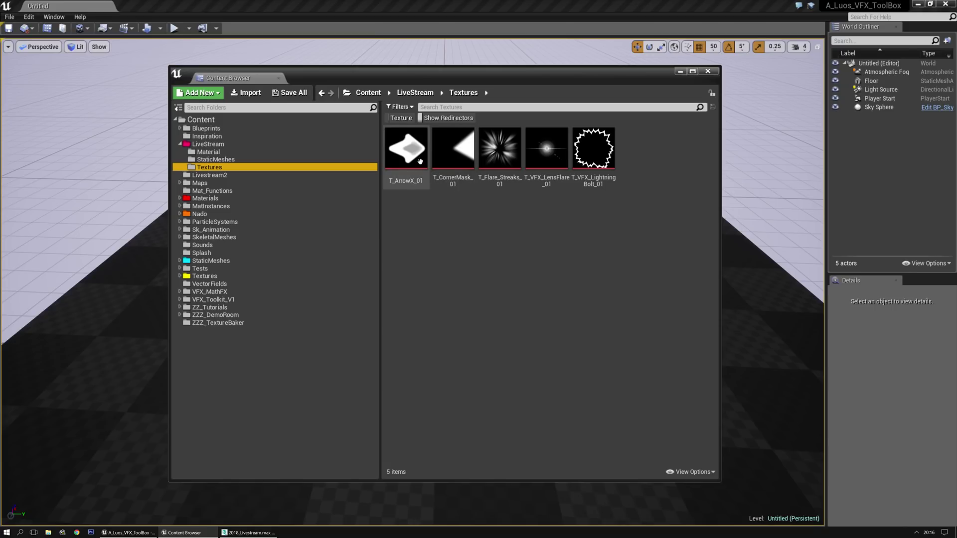
Open all five LiveStream textures for editing in a maximized window and view T_CornerMask_01, T_Flare_Streaks_01 and T_VFX_LensFlare_01.
{"action": "left_click", "coordinate": [421, 162]}
{"action": "left_click", "coordinate": [593, 150]}
{"action": "left_click", "coordinate": [414, 158]}
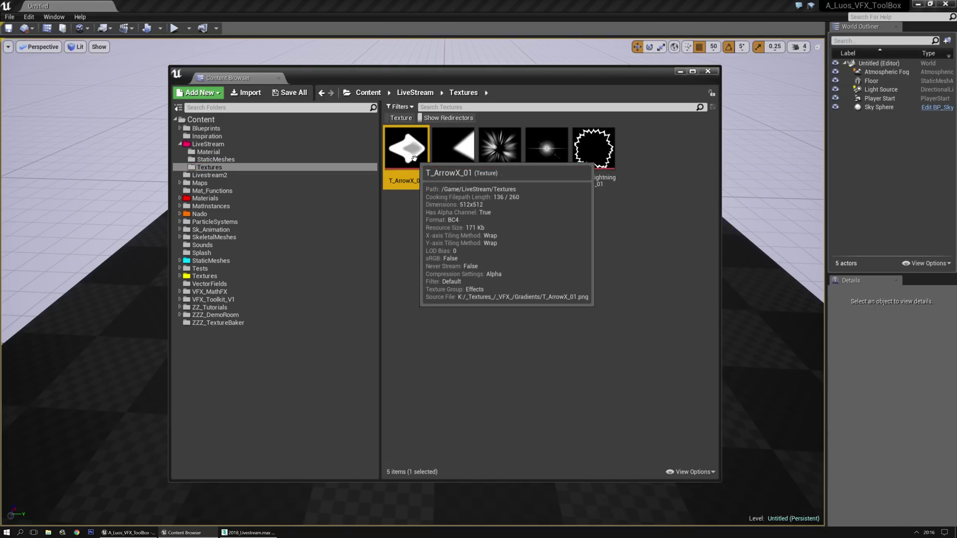
{"action": "left_click", "coordinate": [595, 155], "text": "shift"}
{"action": "right_click", "coordinate": [596, 158]}
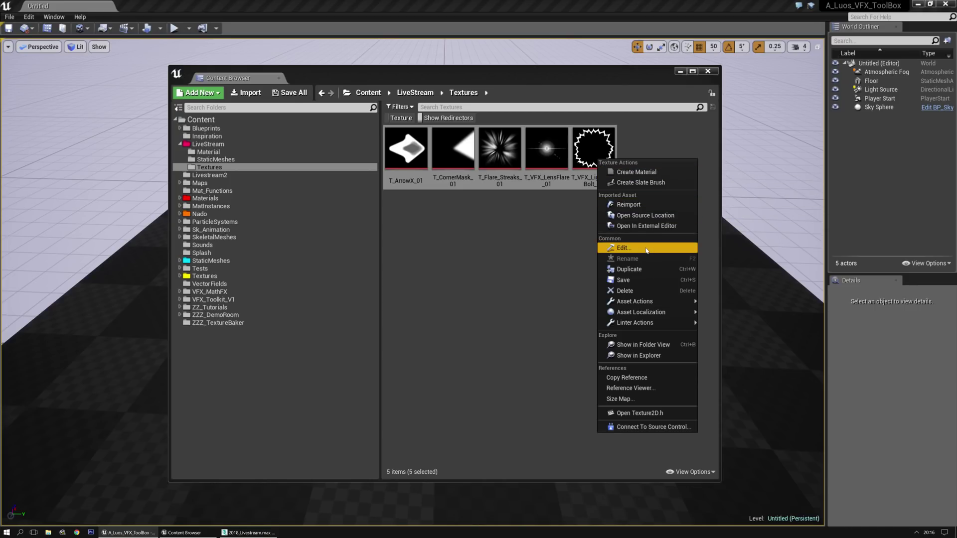
{"action": "left_click", "coordinate": [646, 248]}
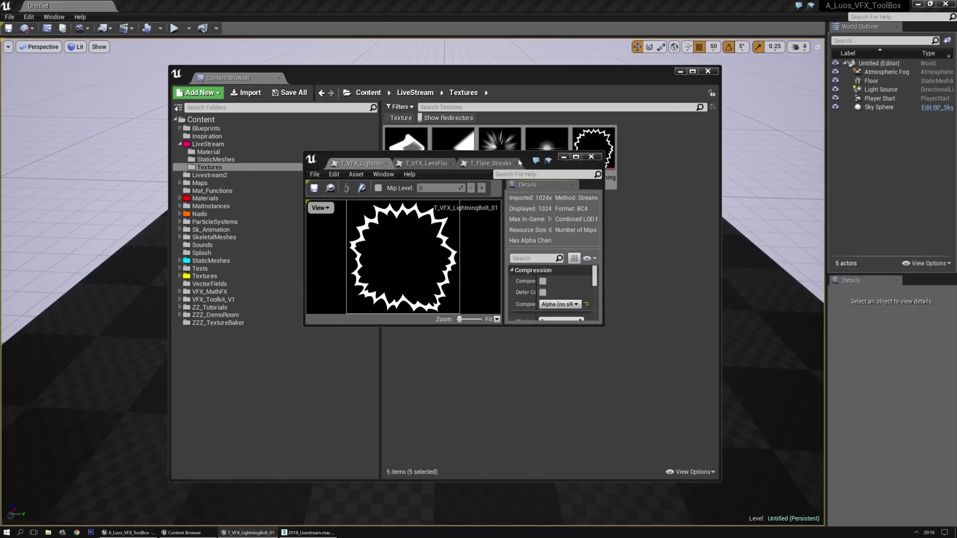
{"action": "double_click", "coordinate": [472, 158]}
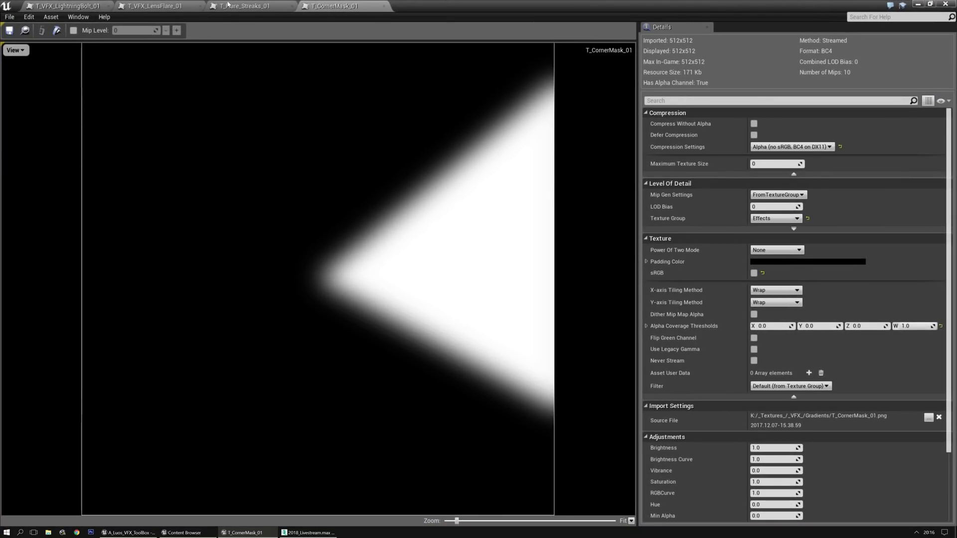
{"action": "left_click", "coordinate": [244, 6]}
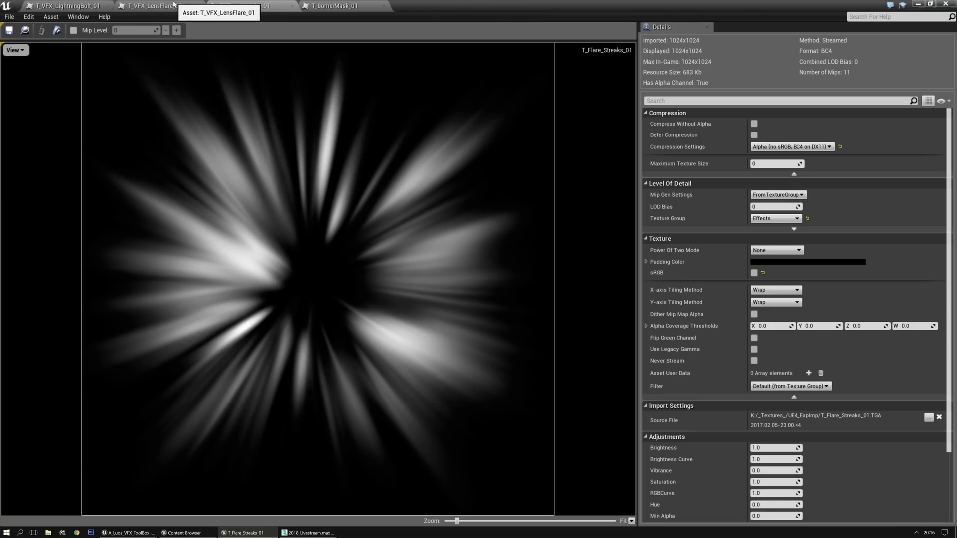
{"action": "left_click", "coordinate": [140, 7]}
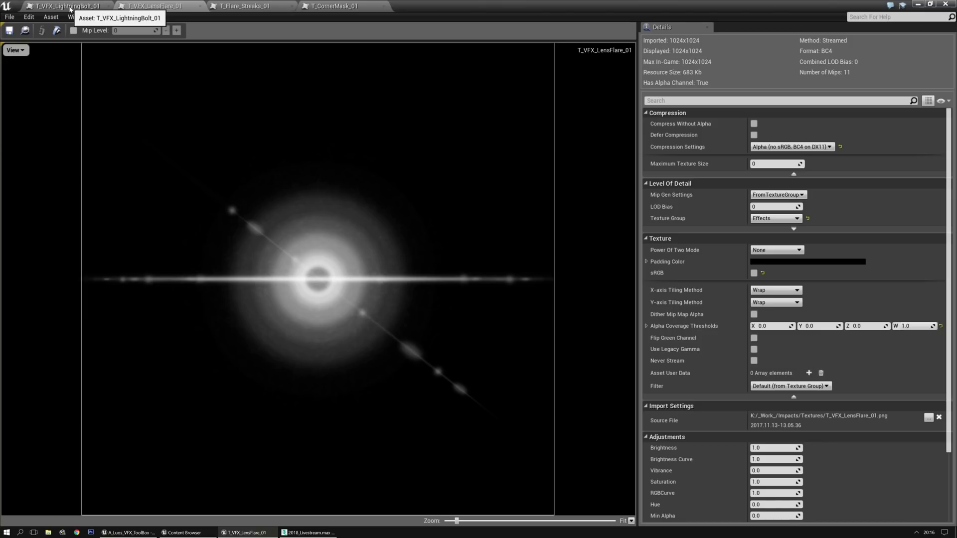
Set the Maximum Texture Size of T_VFX_LightningBolt_01 to 1024 and close all open texture editors.
{"action": "left_click", "coordinate": [77, 6]}
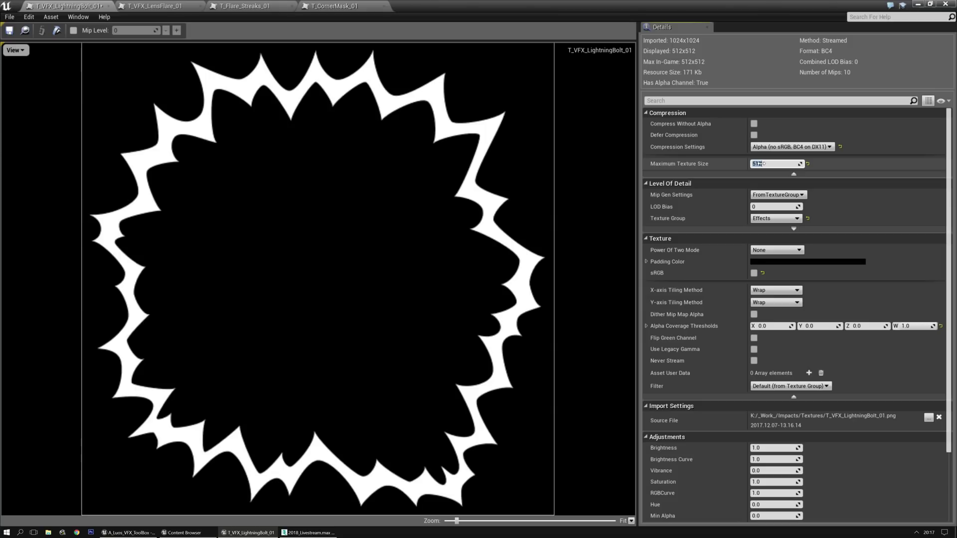
{"action": "key", "text": "Return"}
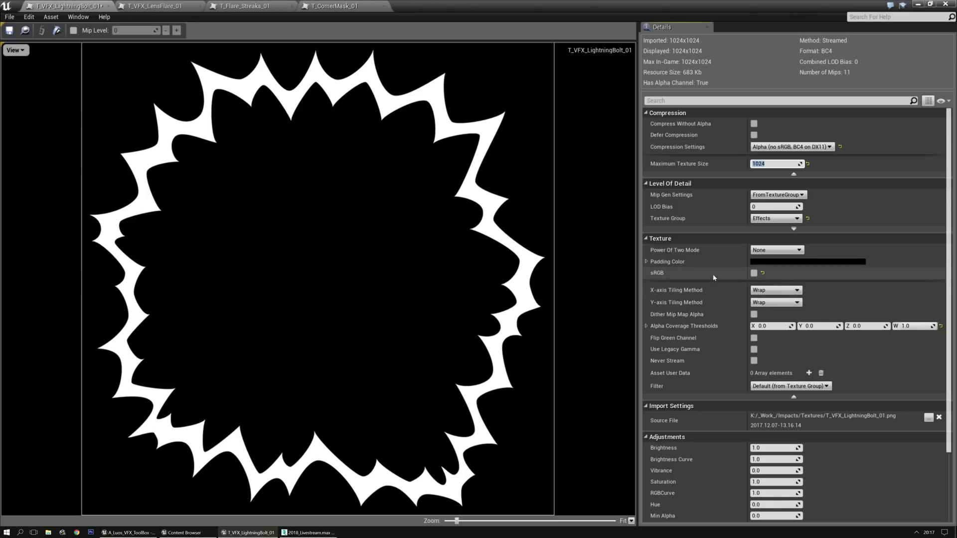
{"action": "left_click", "coordinate": [108, 6]}
{"action": "left_click", "coordinate": [108, 6]}
{"action": "left_click", "coordinate": [108, 6]}
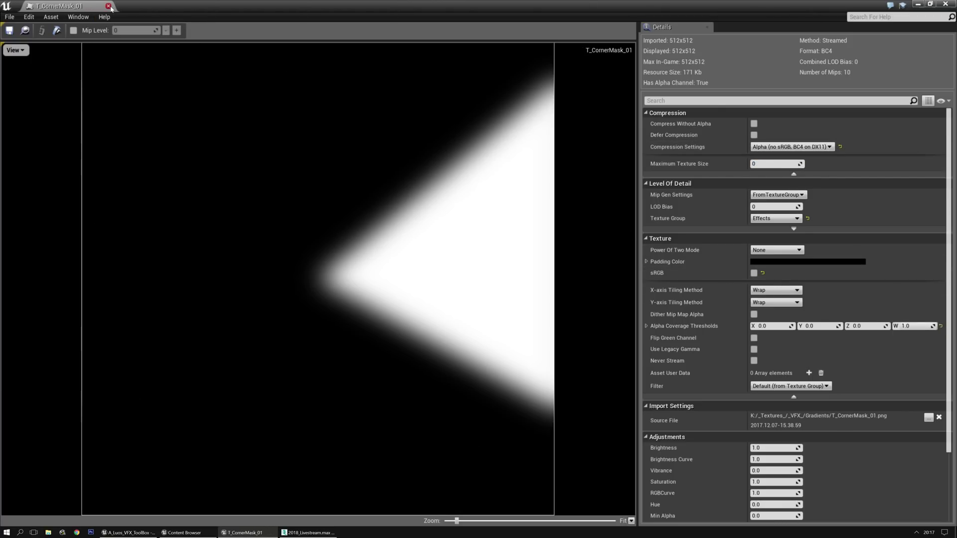
{"action": "left_click", "coordinate": [108, 6]}
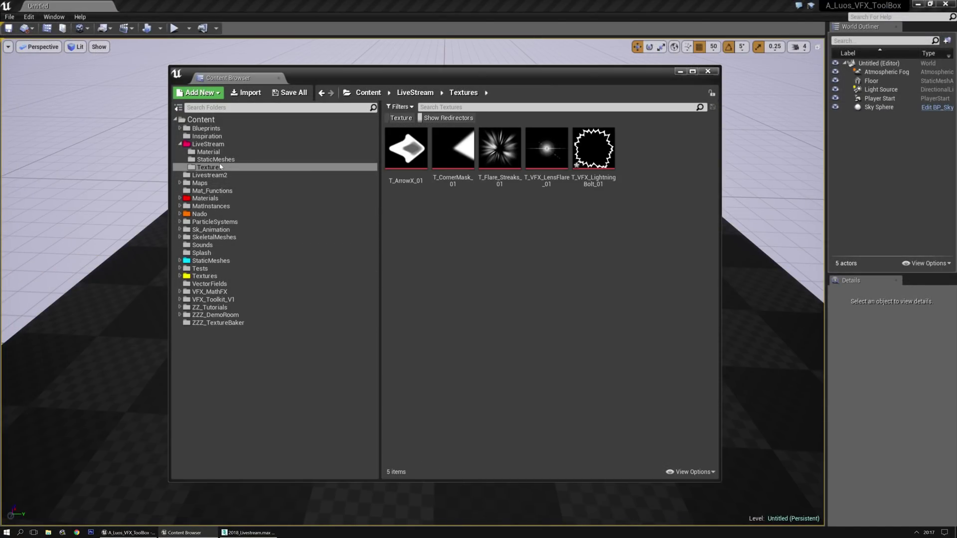
Create a subfolder named StaticMeshes in the Livestream2 folder.
{"action": "left_click", "coordinate": [208, 175]}
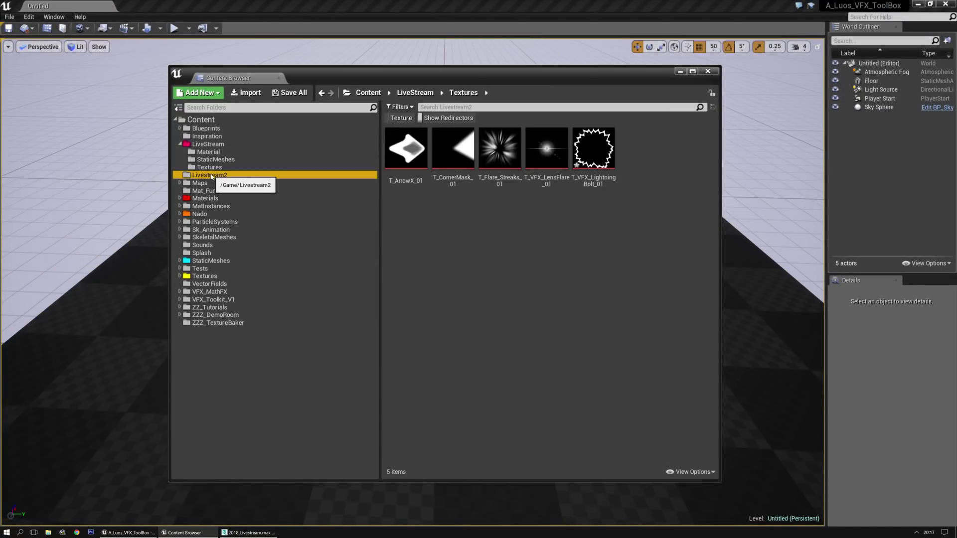
{"action": "left_click", "coordinate": [553, 259]}
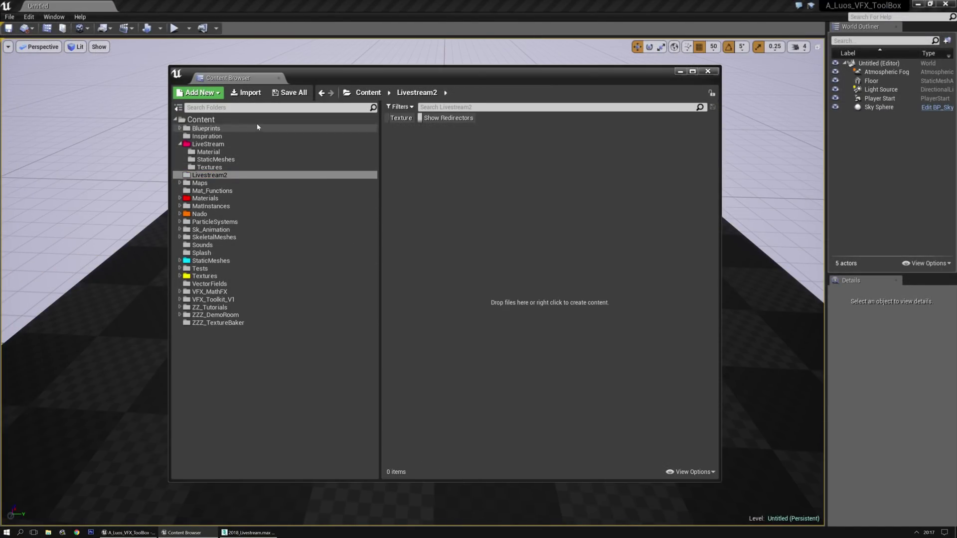
{"action": "right_click", "coordinate": [436, 194]}
{"action": "left_click", "coordinate": [474, 197]}
{"action": "type", "text": "Meshes"}
{"action": "key", "text": "Home"}
{"action": "type", "text": "Static"}
{"action": "left_click", "coordinate": [476, 200]}
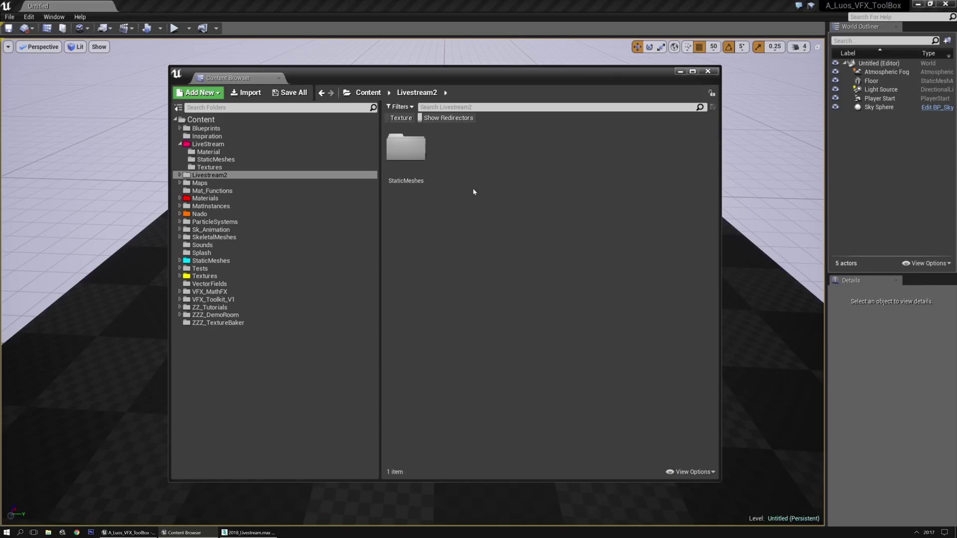
Import SM_WhirlBolt_01.fbx from the Livestream folder in _Work_ into Livestream2's StaticMeshes folder, keeping the existing FBX import options.
{"action": "double_click", "coordinate": [414, 174]}
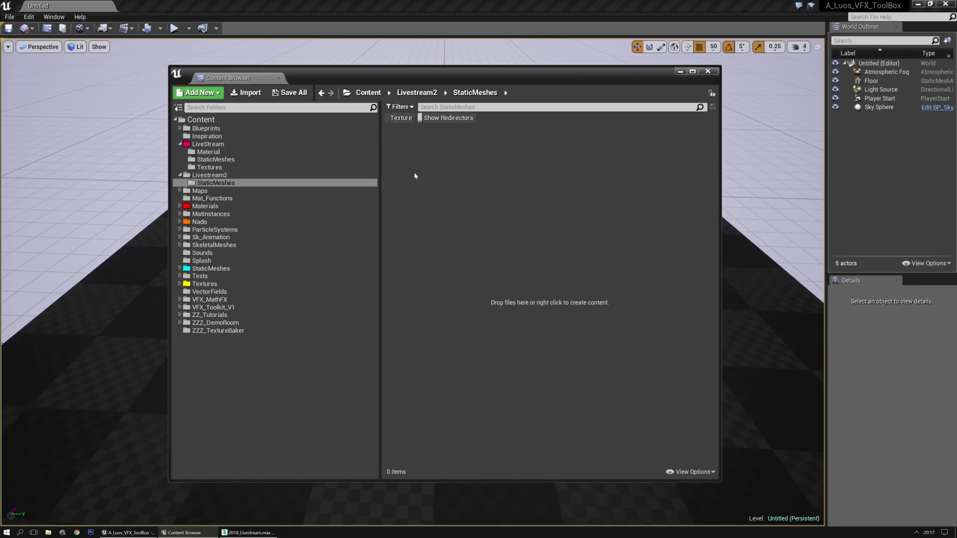
{"action": "left_click", "coordinate": [249, 99]}
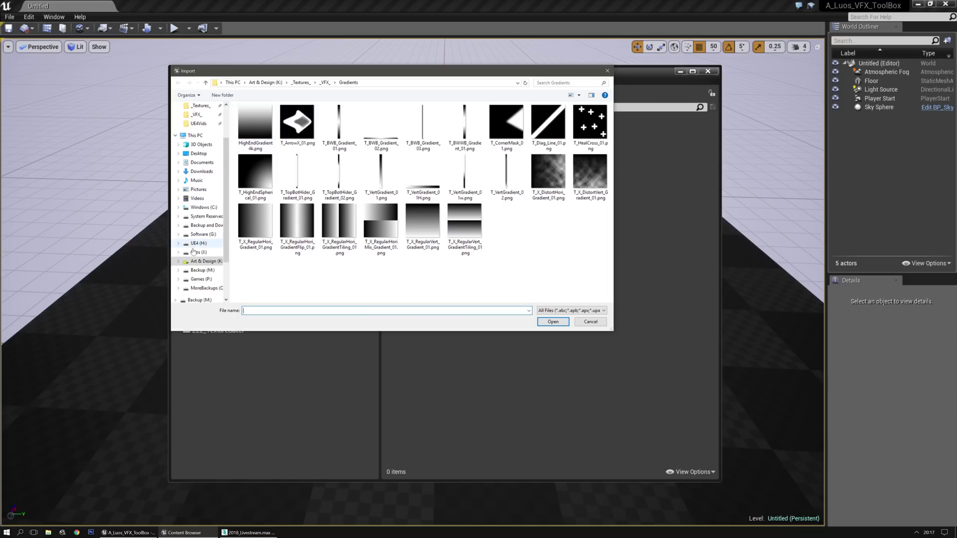
{"action": "scroll", "coordinate": [197, 130], "scroll_direction": "up", "scroll_amount": 2}
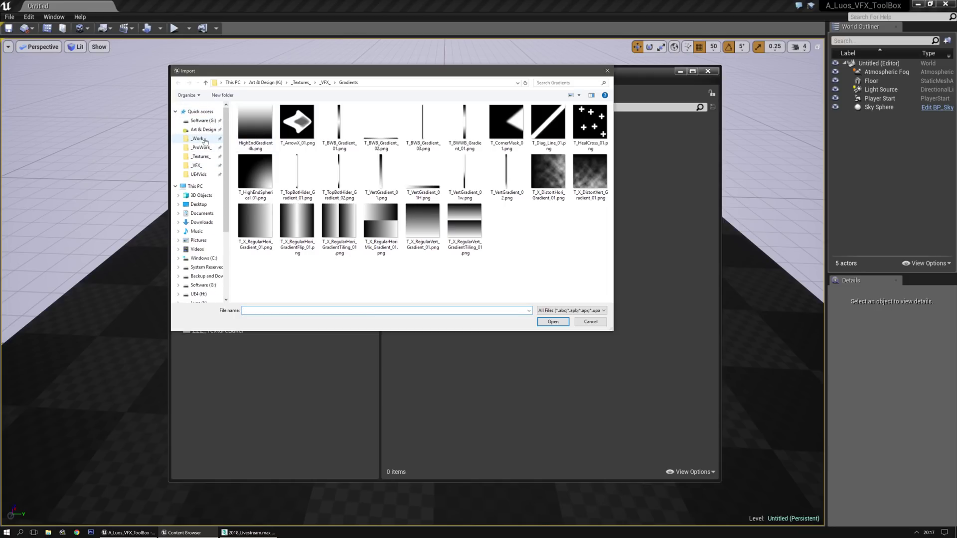
{"action": "left_click", "coordinate": [204, 139]}
{"action": "double_click", "coordinate": [277, 243]}
{"action": "left_click", "coordinate": [265, 116]}
{"action": "double_click", "coordinate": [265, 116]}
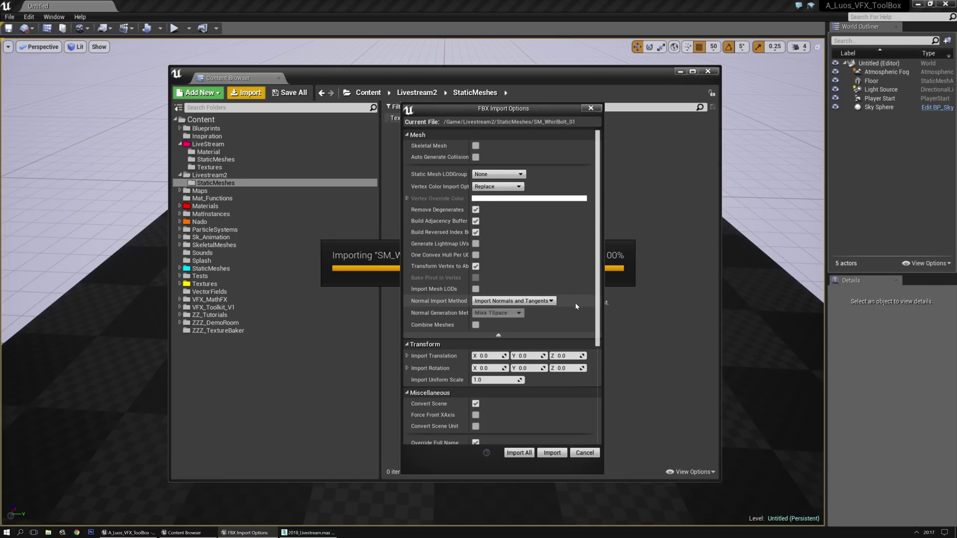
{"action": "scroll", "coordinate": [573, 299], "scroll_direction": "down", "scroll_amount": 5}
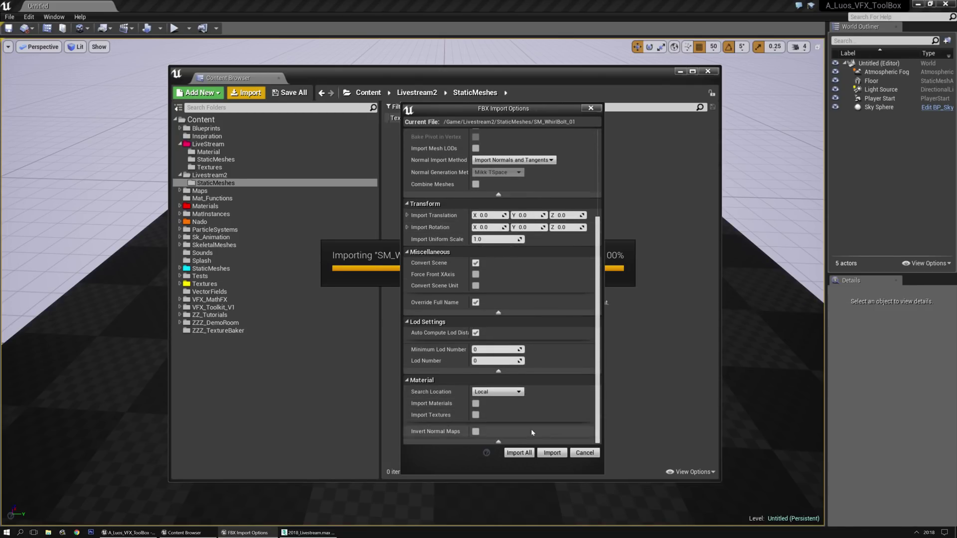
{"action": "left_click", "coordinate": [550, 453]}
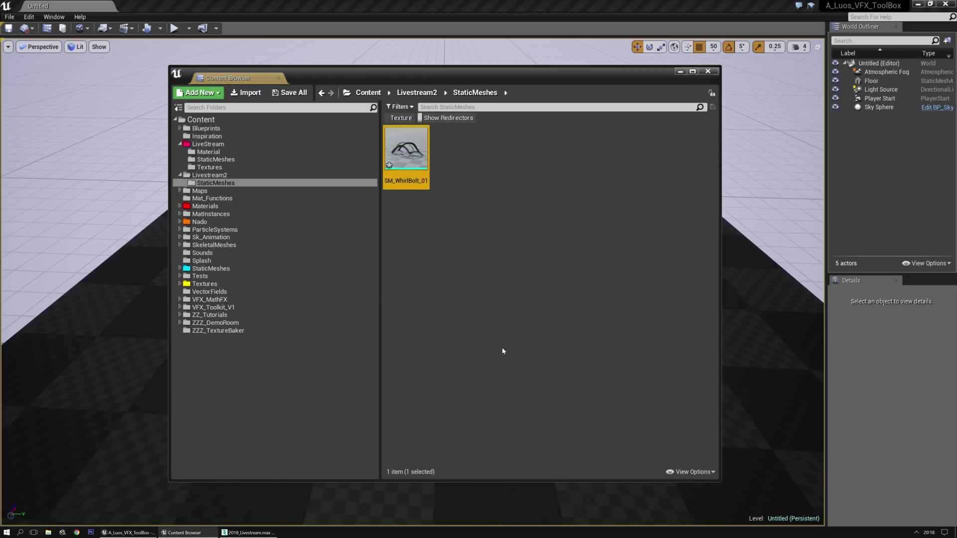
Open the SM_WhirlBolt_01 mesh in a maximized editor and disable Cast Shadow and Enable Collision for its section.
{"action": "double_click", "coordinate": [400, 151]}
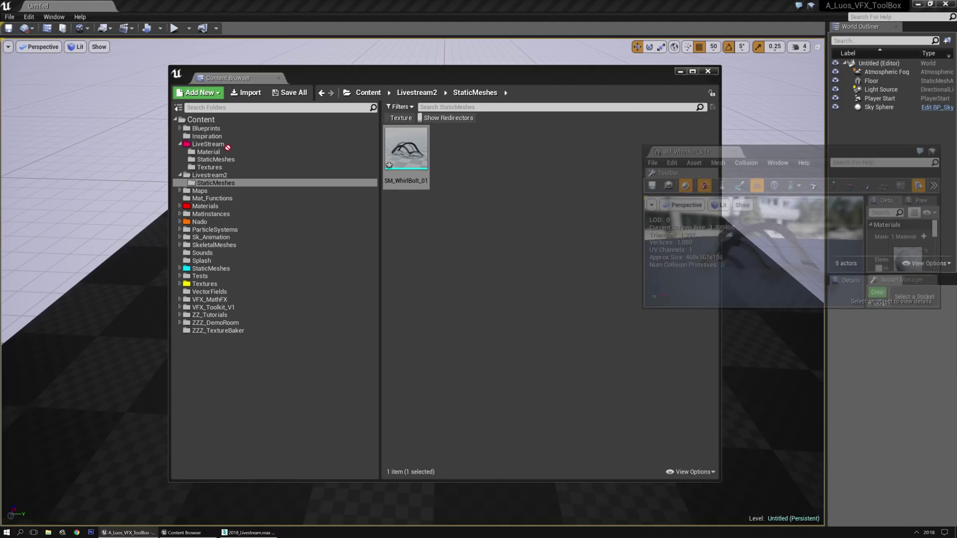
{"action": "double_click", "coordinate": [371, 151]}
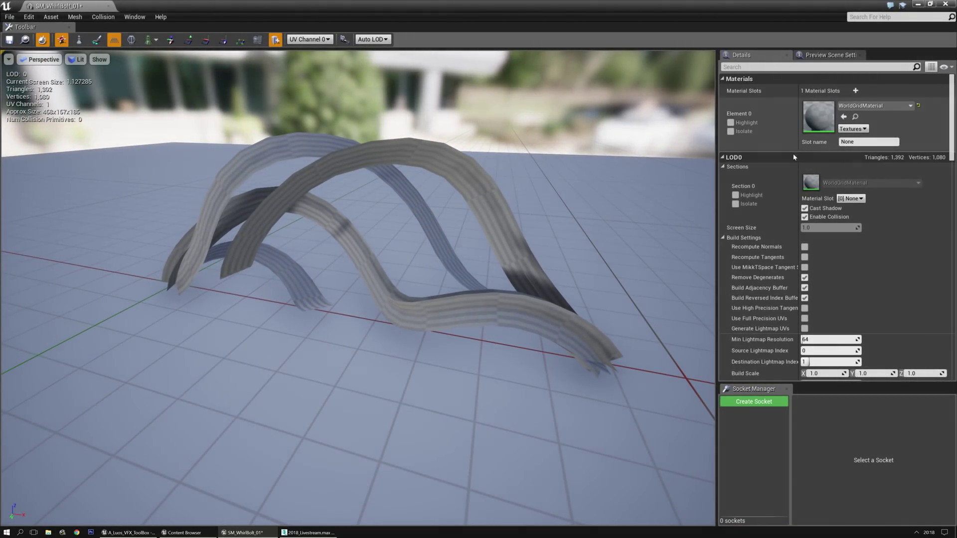
{"action": "left_click", "coordinate": [808, 209]}
{"action": "left_click", "coordinate": [806, 217]}
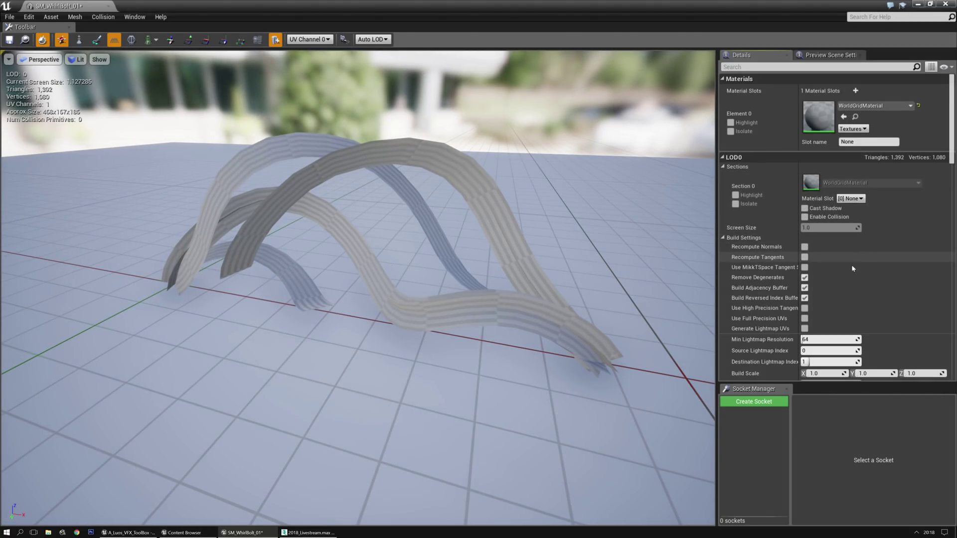
Set the Collision Presets of SM_WhirlBolt_01 to NoCollision.
{"action": "scroll", "coordinate": [847, 279], "scroll_direction": "down", "scroll_amount": 2}
{"action": "scroll", "coordinate": [850, 282], "scroll_direction": "down", "scroll_amount": 8}
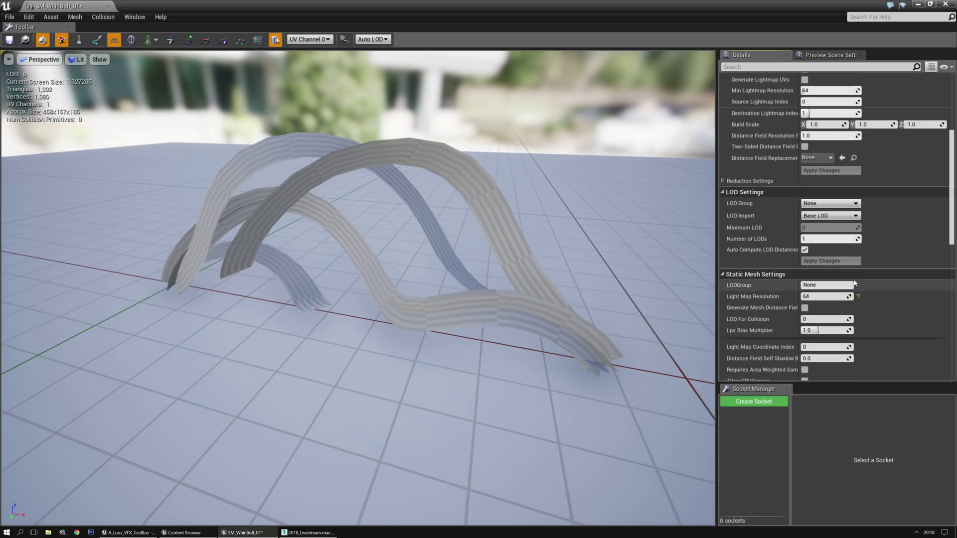
{"action": "scroll", "coordinate": [840, 282], "scroll_direction": "down", "scroll_amount": 8}
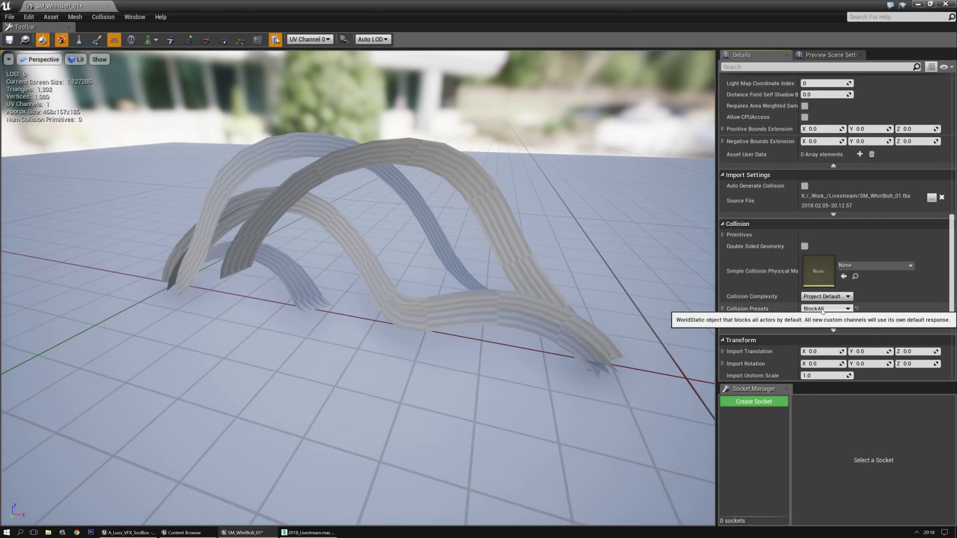
{"action": "left_click", "coordinate": [828, 309]}
{"action": "left_click", "coordinate": [831, 324]}
{"action": "scroll", "coordinate": [836, 306], "scroll_direction": "down", "scroll_amount": 4}
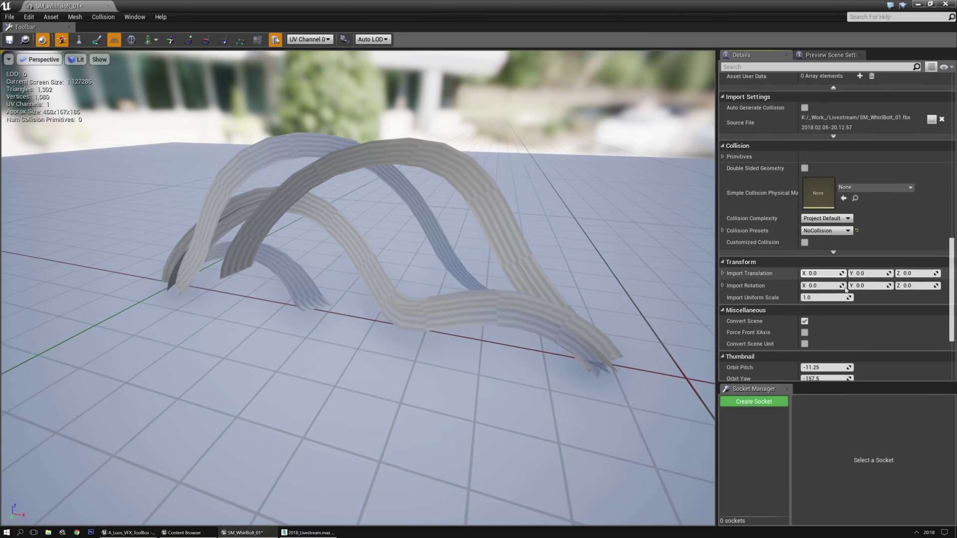
Disable Has Navigation Data for SM_WhirlBolt_01, then save the mesh and close its editor.
{"action": "scroll", "coordinate": [836, 303], "scroll_direction": "down", "scroll_amount": 4}
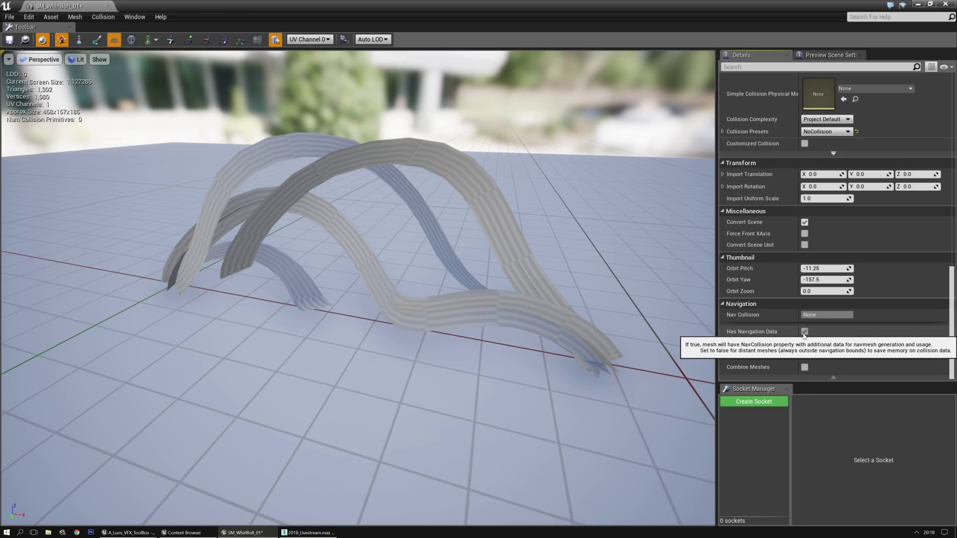
{"action": "left_click_drag", "start_coordinate": [405, 335], "coordinate": [384, 329]}
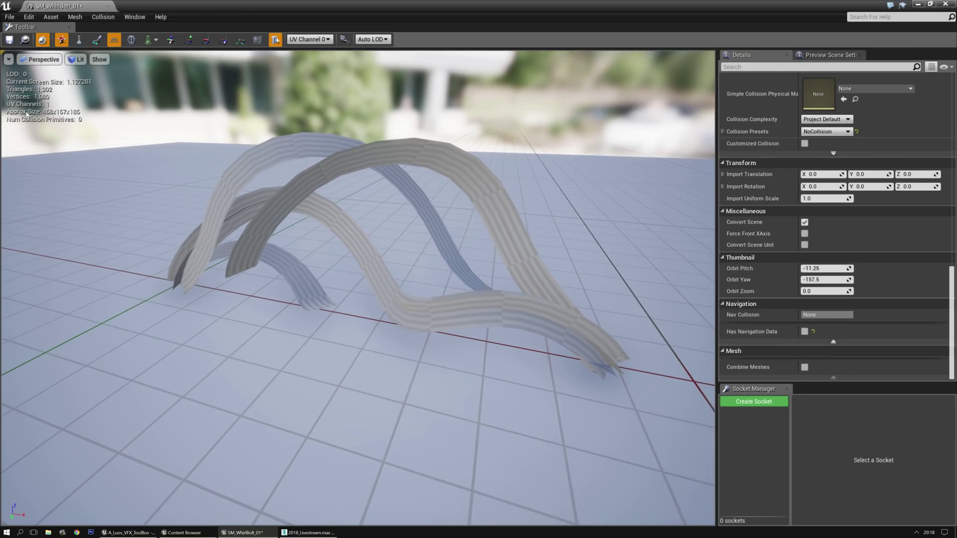
{"action": "left_click", "coordinate": [9, 39]}
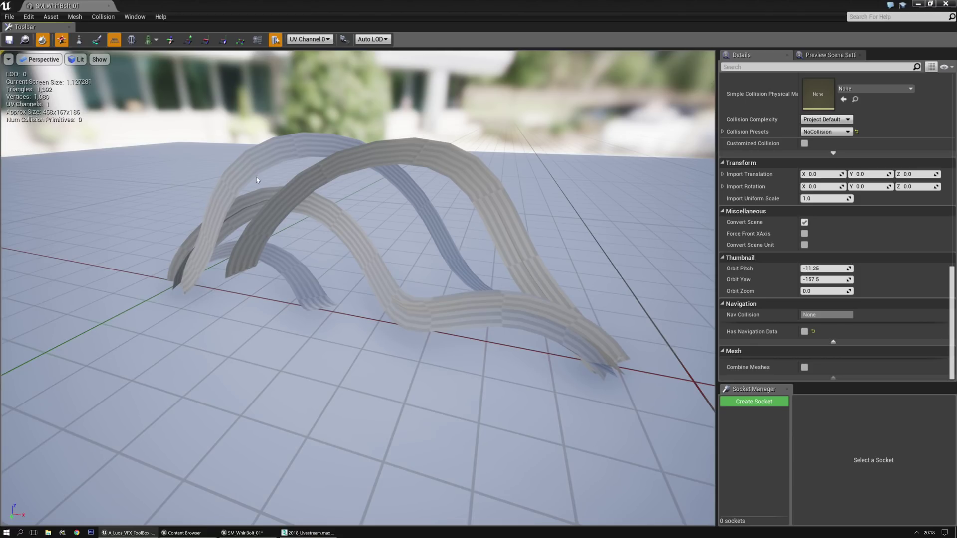
{"action": "left_click", "coordinate": [108, 6]}
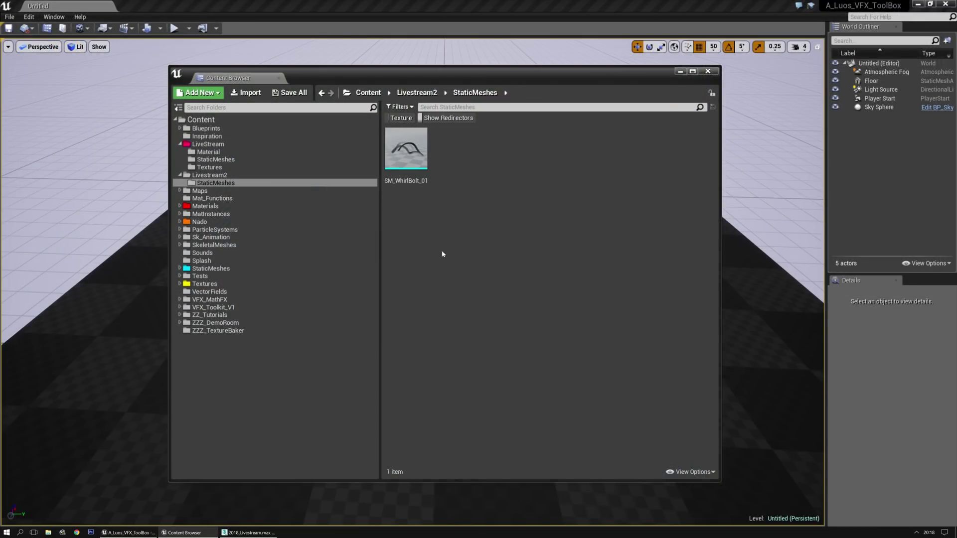
Create a second subfolder named Textures in the Livestream2 folder.
{"action": "left_click", "coordinate": [209, 167]}
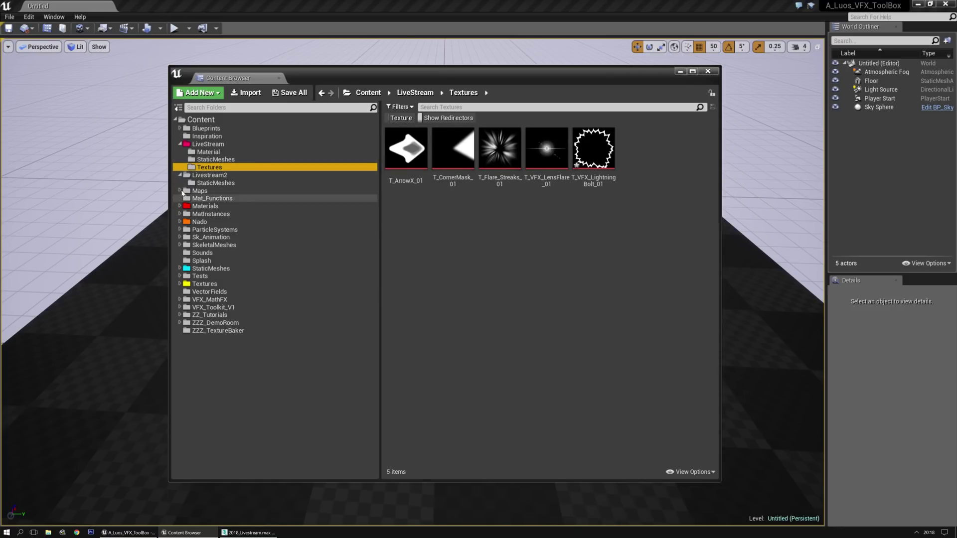
{"action": "left_click", "coordinate": [217, 182]}
{"action": "left_click", "coordinate": [222, 177]}
{"action": "right_click", "coordinate": [486, 170]}
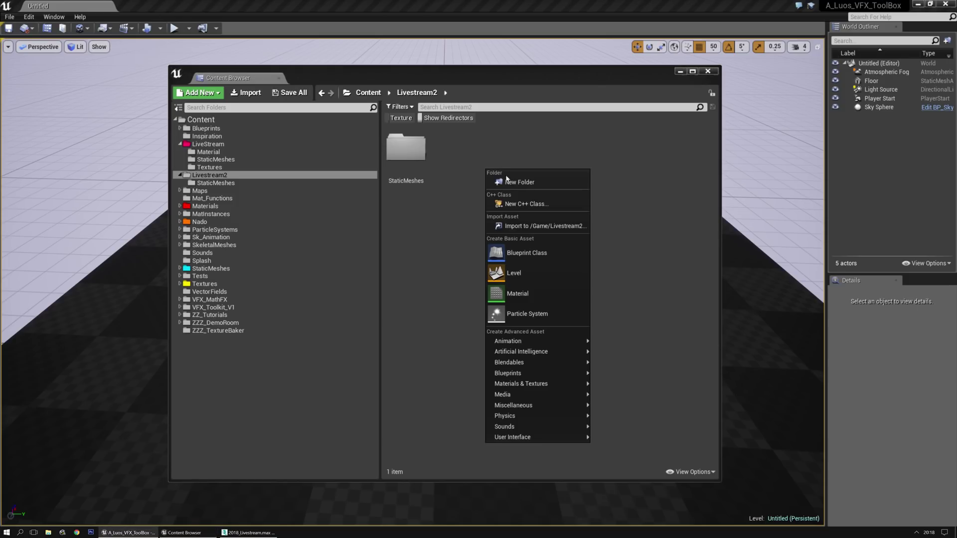
{"action": "left_click", "coordinate": [540, 180]}
{"action": "type", "text": "Textures"}
{"action": "key", "text": "Return"}
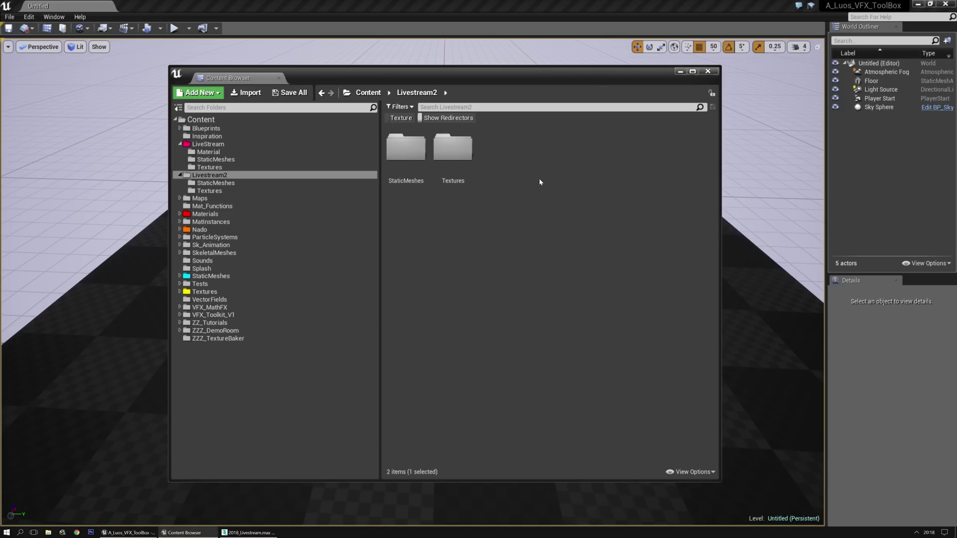
Copy all five textures from LiveStream's Textures folder into the Textures folder of Livestream2.
{"action": "left_click", "coordinate": [210, 167]}
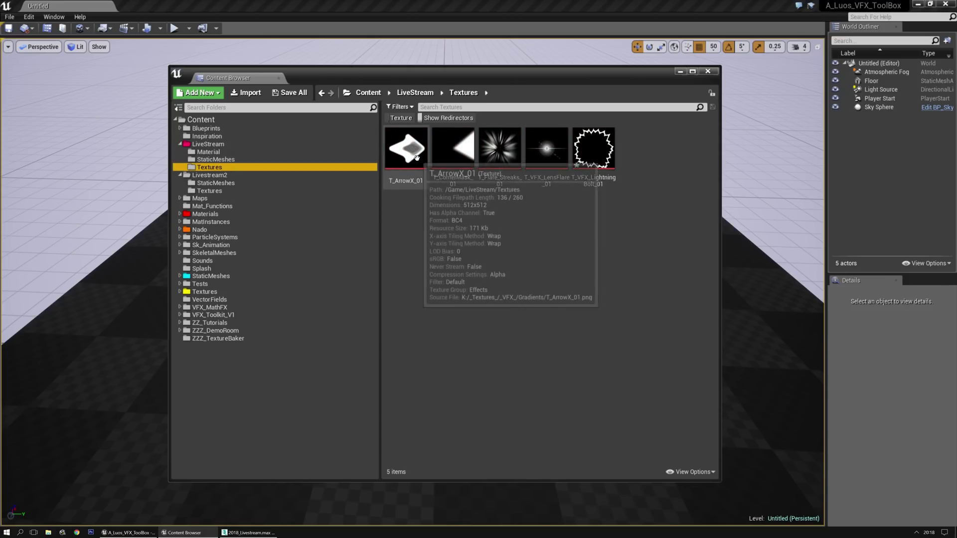
{"action": "left_click", "coordinate": [400, 167]}
{"action": "key", "text": "ctrl+a"}
{"action": "left_click_drag", "start_coordinate": [400, 166], "coordinate": [220, 190]}
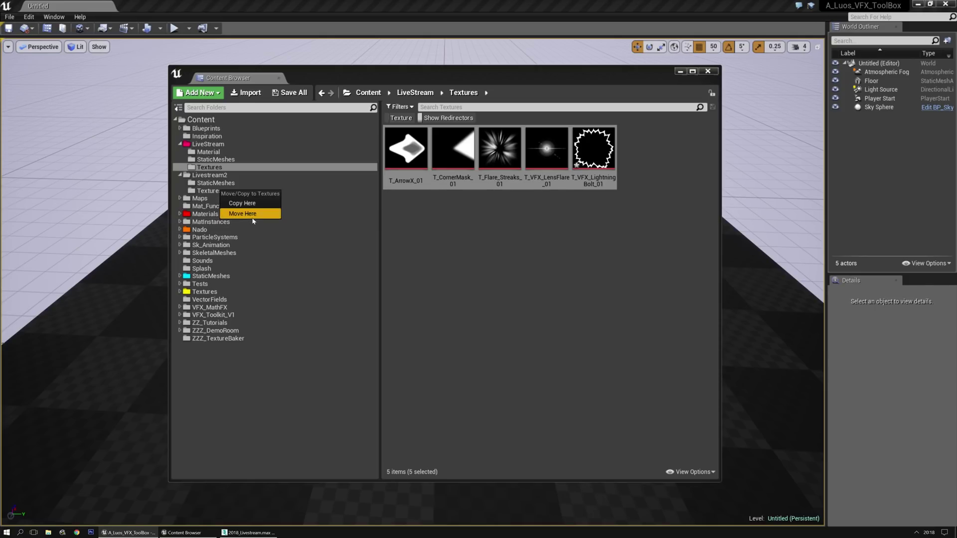
{"action": "left_click", "coordinate": [237, 201]}
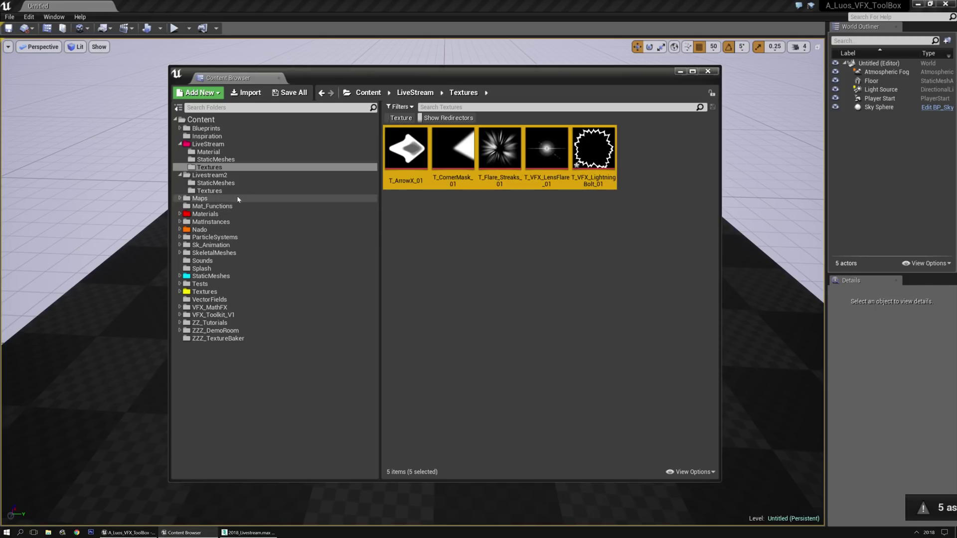
Create a subfolder named Materials in the Livestream2 folder.
{"action": "left_click", "coordinate": [212, 175]}
{"action": "right_click", "coordinate": [507, 158]}
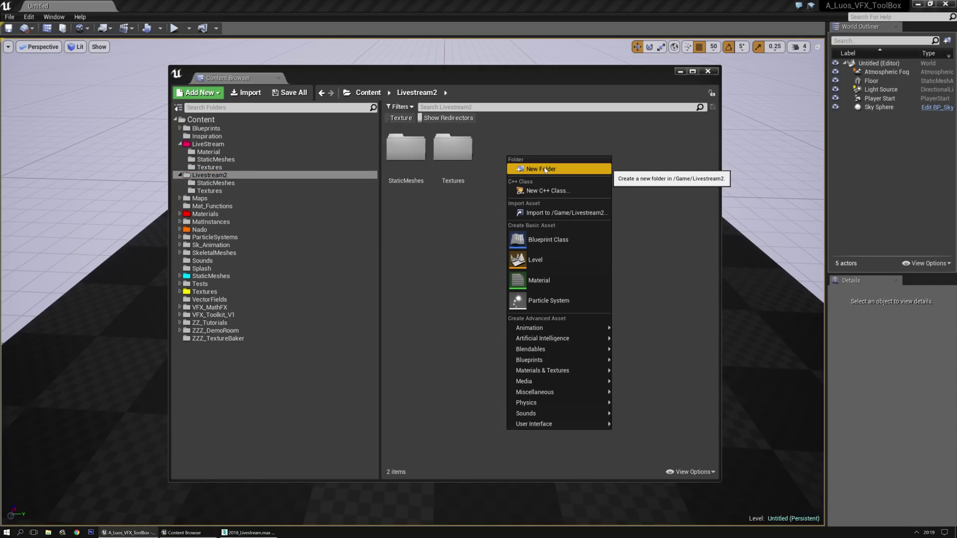
{"action": "left_click", "coordinate": [543, 166]}
{"action": "type", "text": "Mate"}
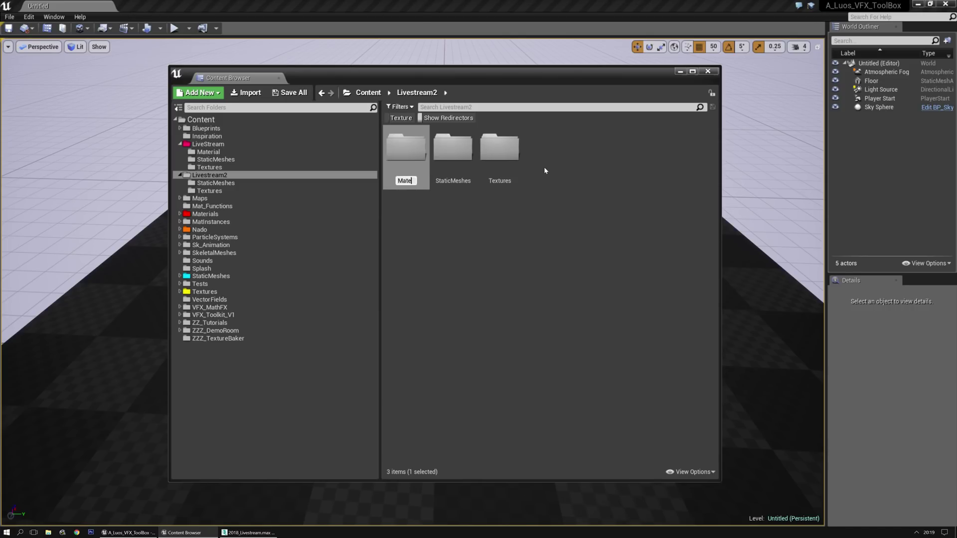
{"action": "type", "text": "rials"}
{"action": "left_click", "coordinate": [545, 170]}
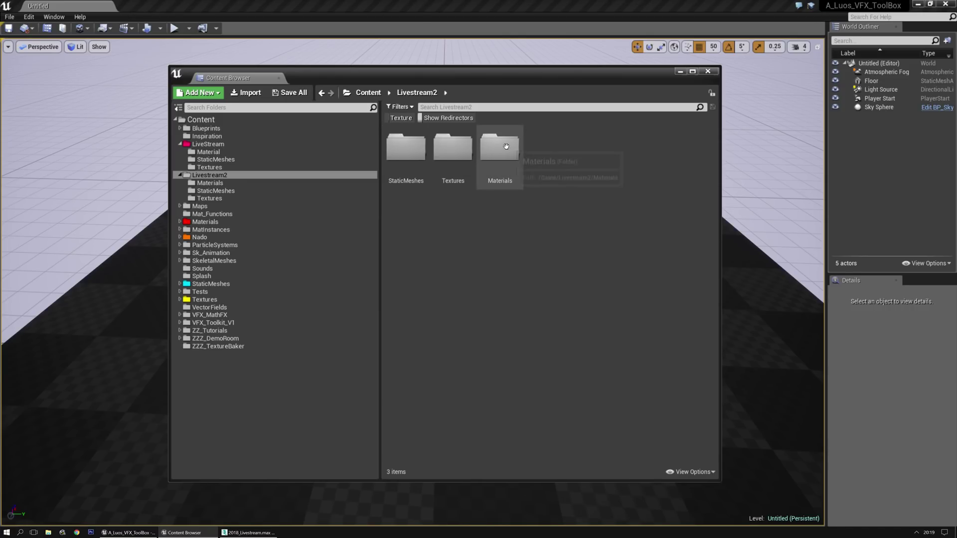
Create a new material named M_WhirlBolt_01 in the Materials folder of Livestream2.
{"action": "left_click", "coordinate": [211, 194]}
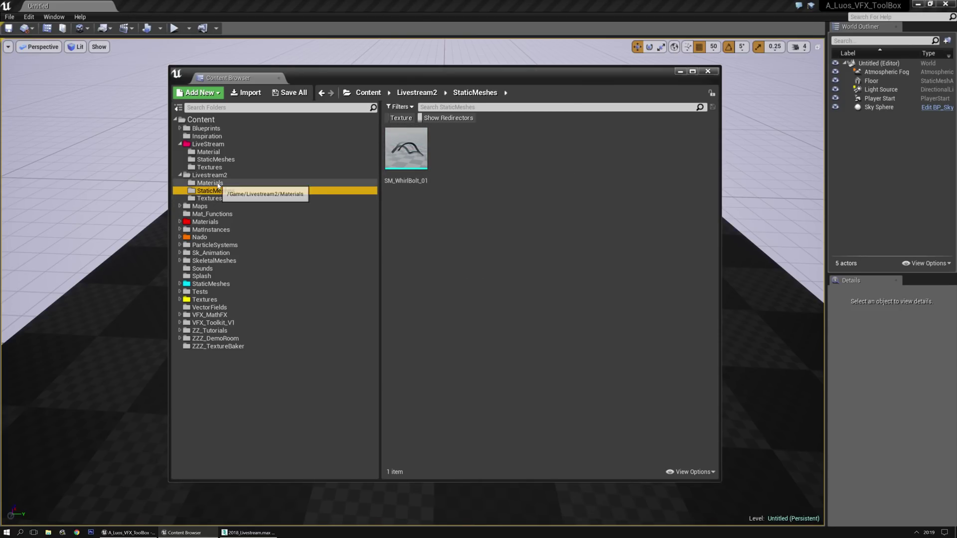
{"action": "left_click", "coordinate": [209, 183]}
{"action": "right_click", "coordinate": [436, 172]}
{"action": "left_click", "coordinate": [486, 298]}
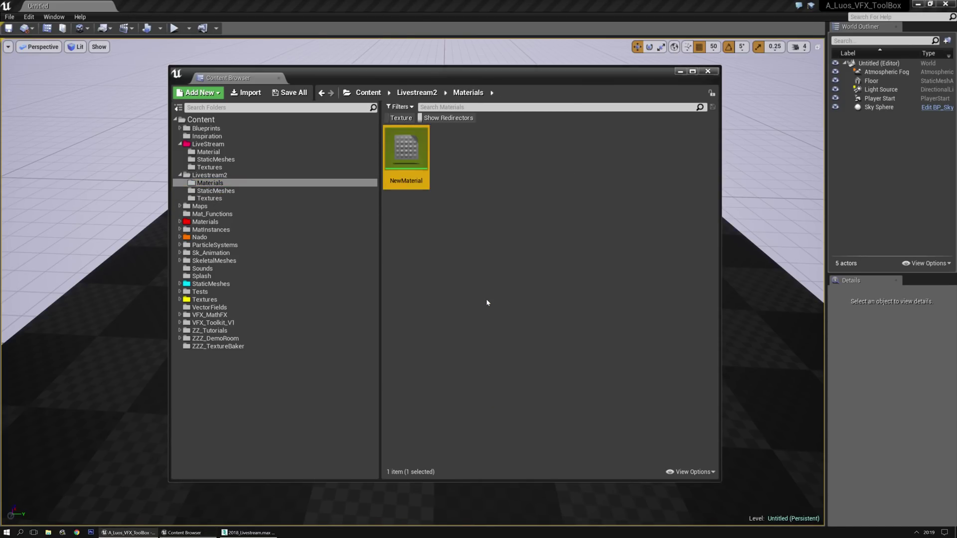
{"action": "type", "text": "M_"}
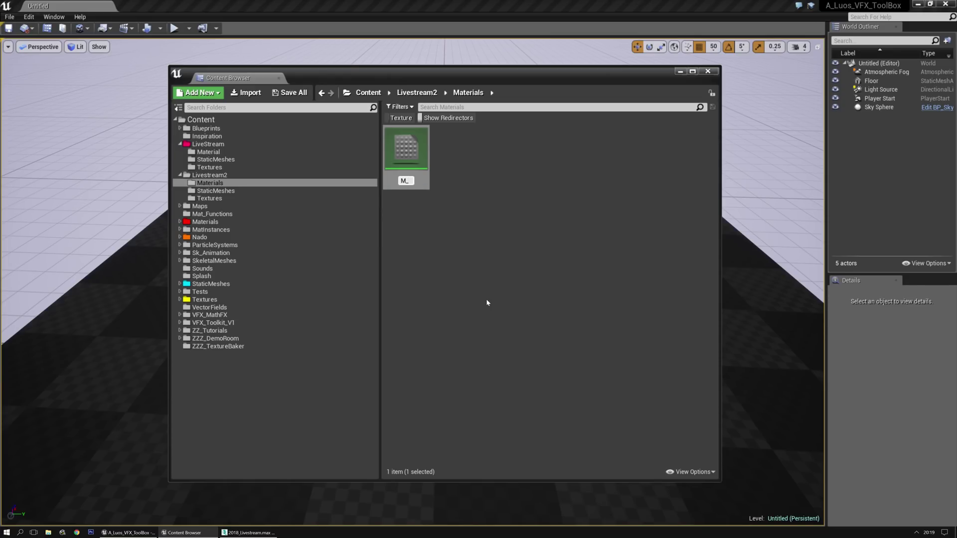
{"action": "type", "text": "WhirlBolt_01"}
{"action": "key", "text": "Return"}
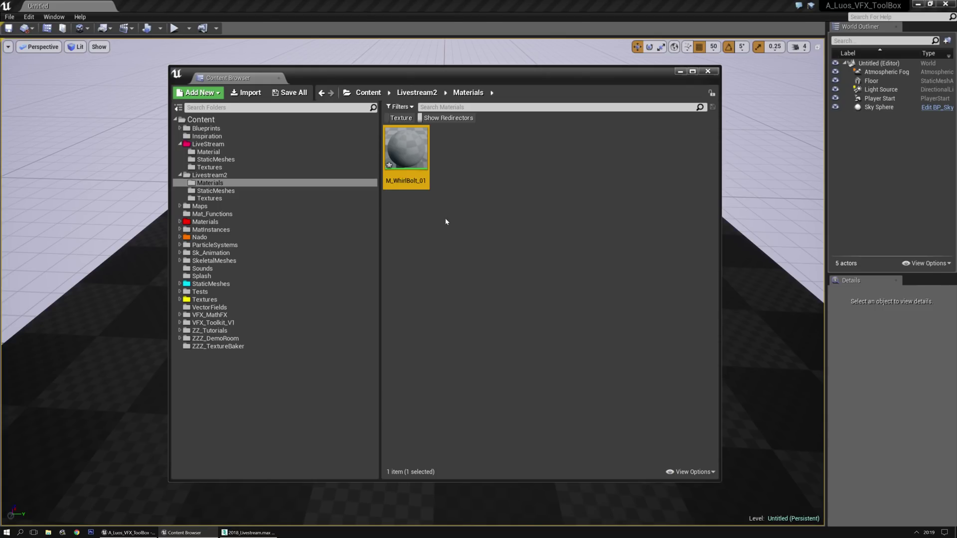
Open M_WhirlBolt_01 in a maximized material editor and use SM_WhirlBolt_01 as its preview mesh.
{"action": "double_click", "coordinate": [406, 148]}
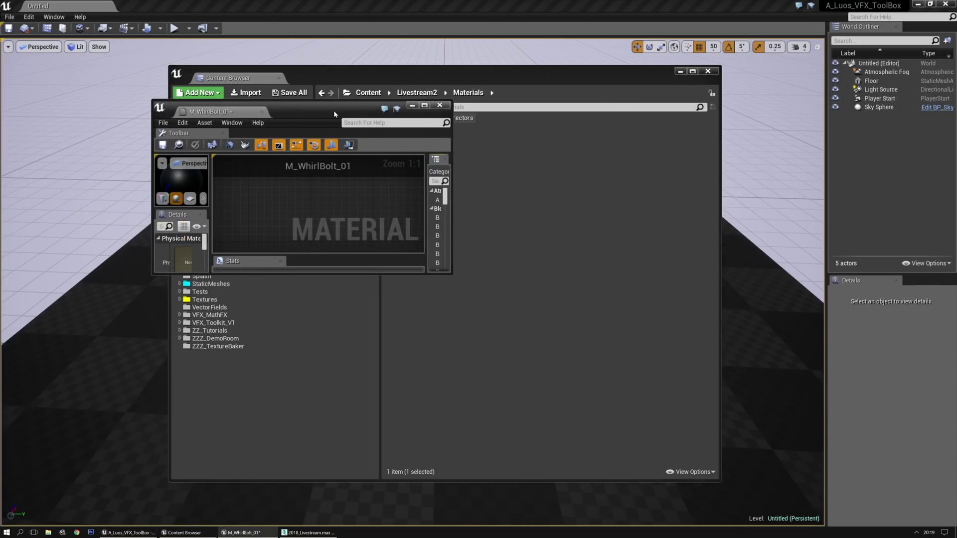
{"action": "double_click", "coordinate": [334, 112]}
{"action": "left_click", "coordinate": [416, 202]}
{"action": "key", "text": "ctrl+b"}
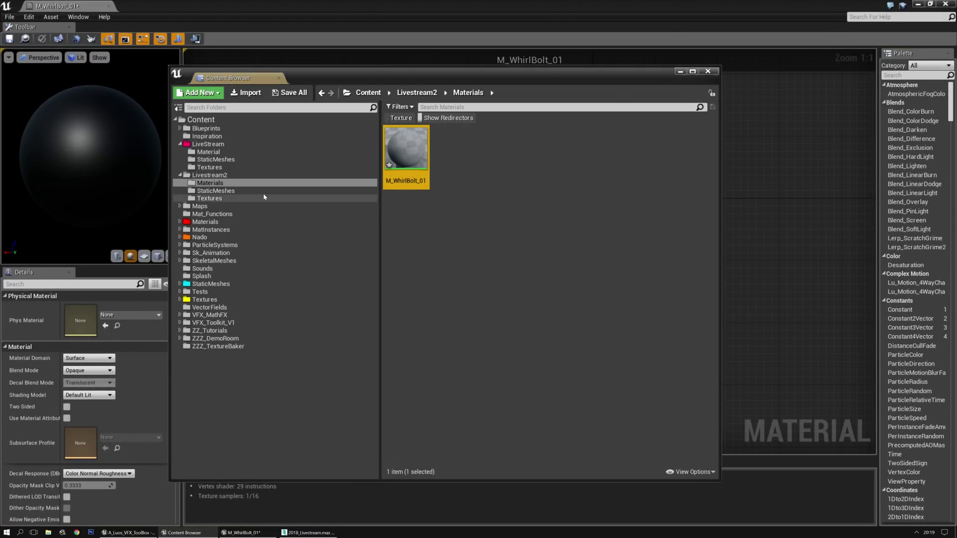
{"action": "left_click", "coordinate": [242, 192]}
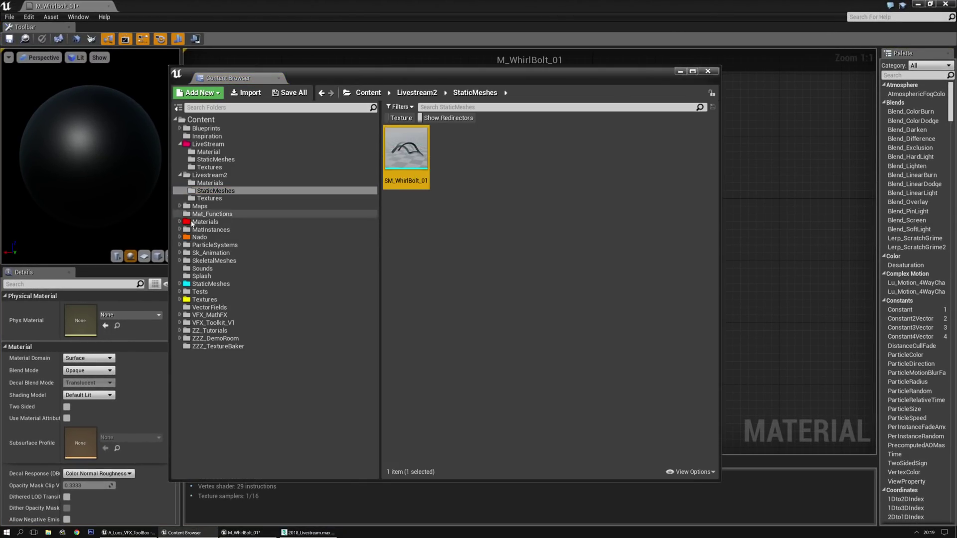
{"action": "left_click", "coordinate": [198, 66]}
{"action": "left_click", "coordinate": [170, 254]}
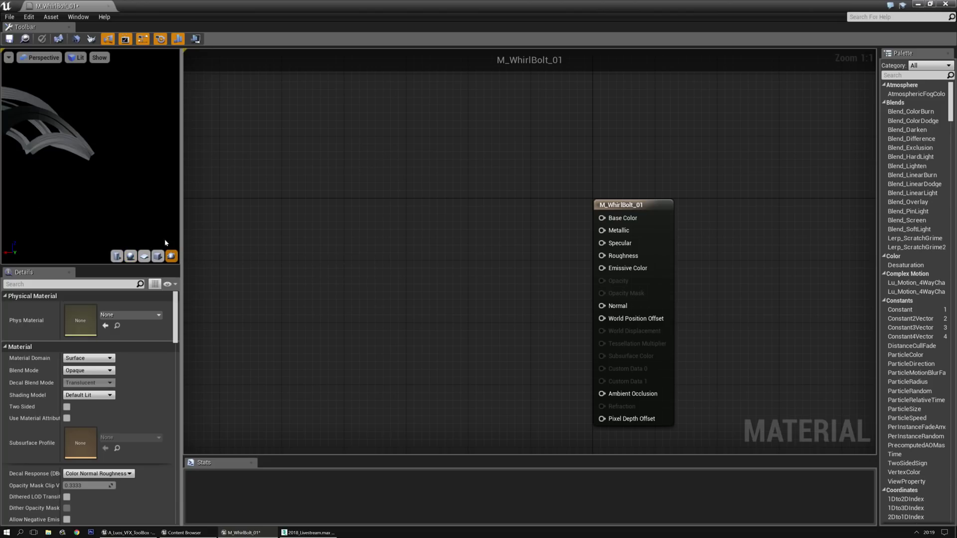
{"action": "right_click_drag", "start_coordinate": [104, 177], "coordinate": [104, 194]}
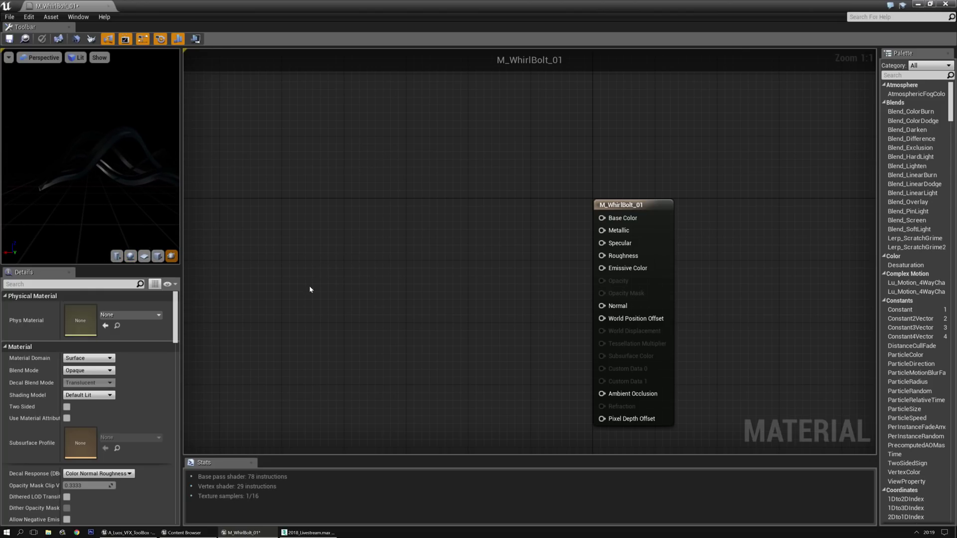
Add the T_ArrowX_01 texture from Livestream2's Textures folder to the material graph as a Texture Sample.
{"action": "key", "text": "ctrl+b"}
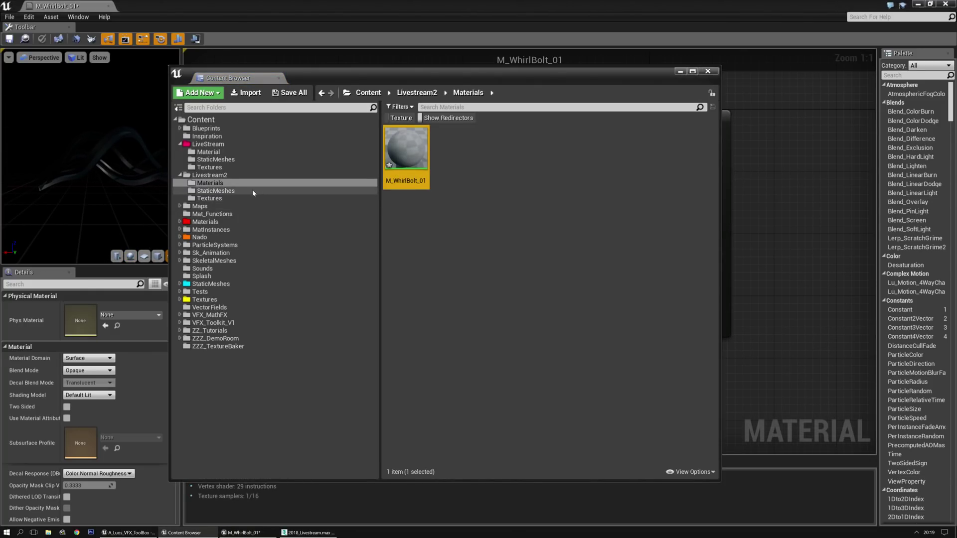
{"action": "left_click", "coordinate": [249, 191]}
{"action": "left_click", "coordinate": [245, 200]}
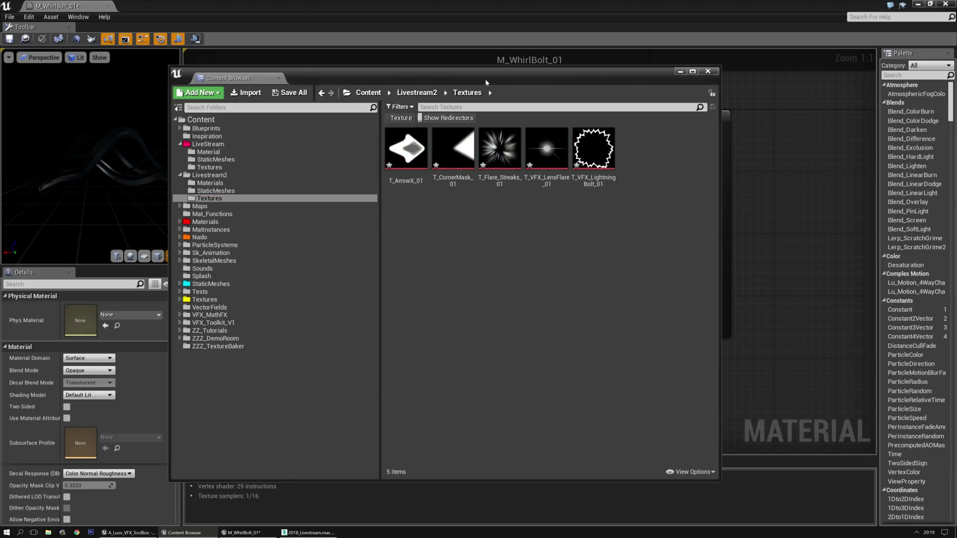
{"action": "left_click_drag", "start_coordinate": [485, 76], "coordinate": [418, 259]}
{"action": "left_click_drag", "start_coordinate": [338, 331], "coordinate": [416, 160]}
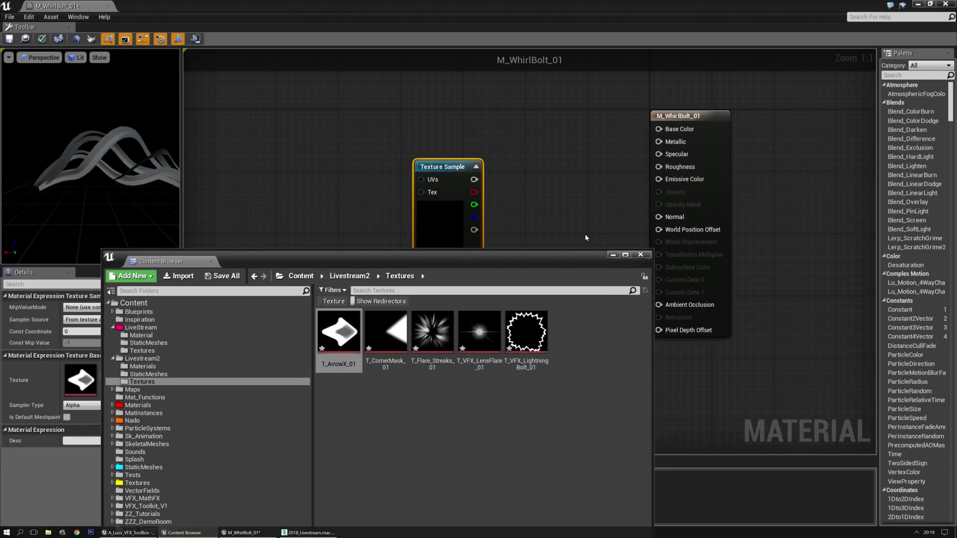
{"action": "left_click", "coordinate": [640, 254]}
{"action": "right_click_drag", "start_coordinate": [474, 296], "coordinate": [583, 280]}
{"action": "left_click", "coordinate": [583, 282]}
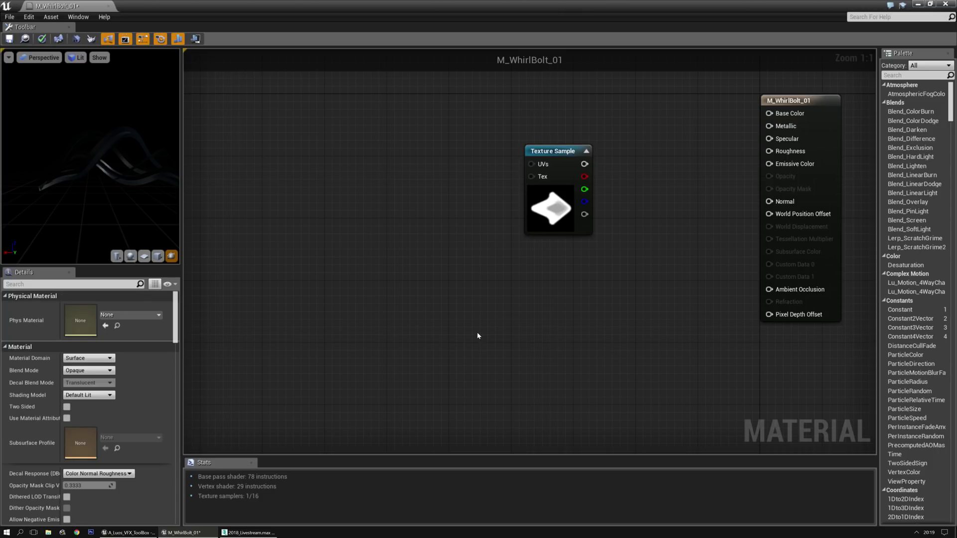
{"action": "right_click_drag", "start_coordinate": [610, 352], "coordinate": [583, 338]}
{"action": "scroll", "coordinate": [555, 270], "scroll_direction": "down", "scroll_amount": 3}
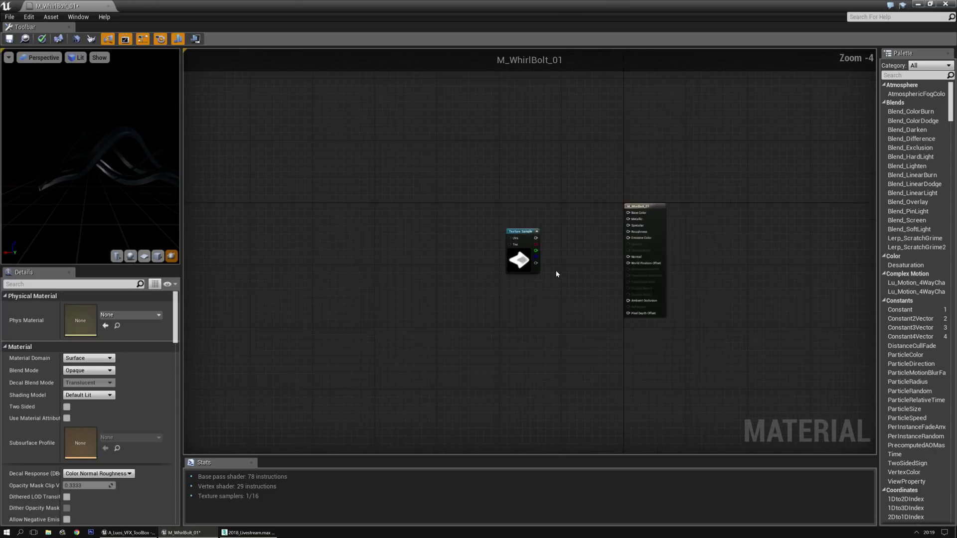
{"action": "scroll", "coordinate": [555, 270], "scroll_direction": "up", "scroll_amount": 3}
{"action": "scroll", "coordinate": [555, 270], "scroll_direction": "down", "scroll_amount": 2}
{"action": "scroll", "coordinate": [555, 270], "scroll_direction": "up", "scroll_amount": 2}
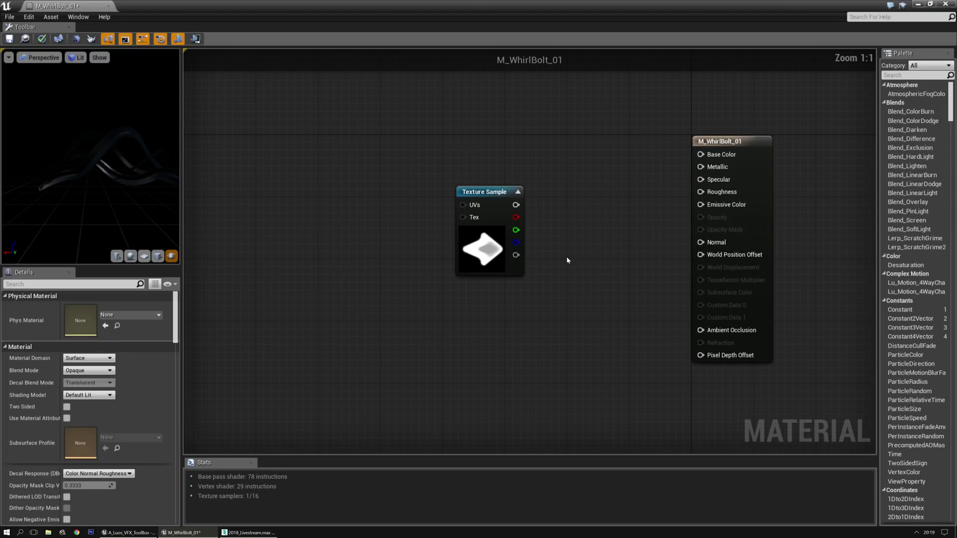
{"action": "right_click_drag", "start_coordinate": [568, 259], "coordinate": [542, 196]}
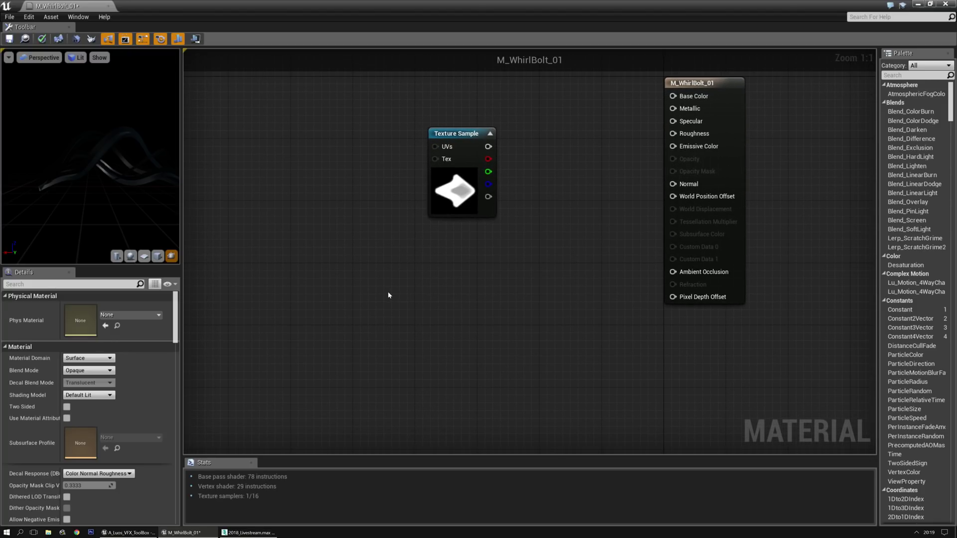
Set the material's Blend Mode to Masked and its Shading Model to Unlit.
{"action": "left_click_drag", "start_coordinate": [97, 266], "coordinate": [94, 229]}
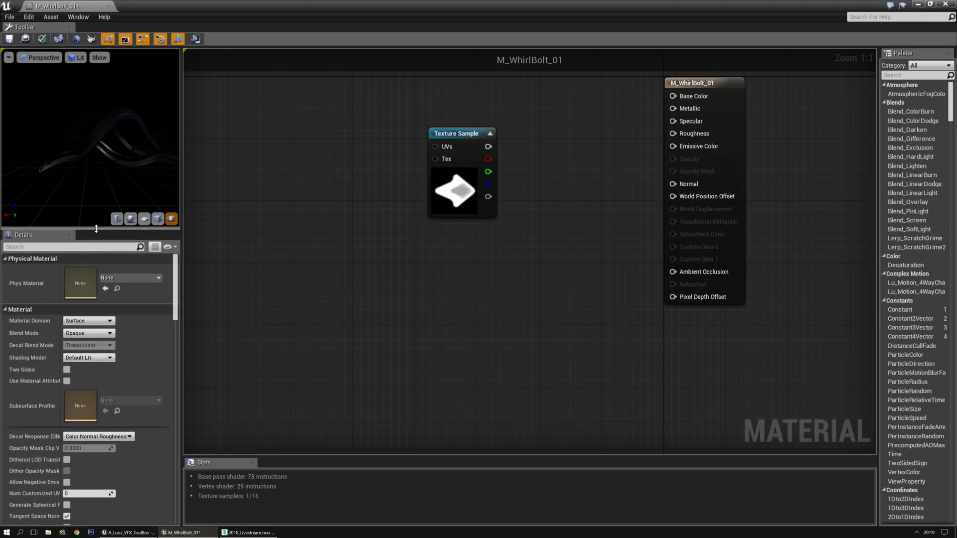
{"action": "left_click", "coordinate": [85, 335]}
{"action": "left_click", "coordinate": [80, 348]}
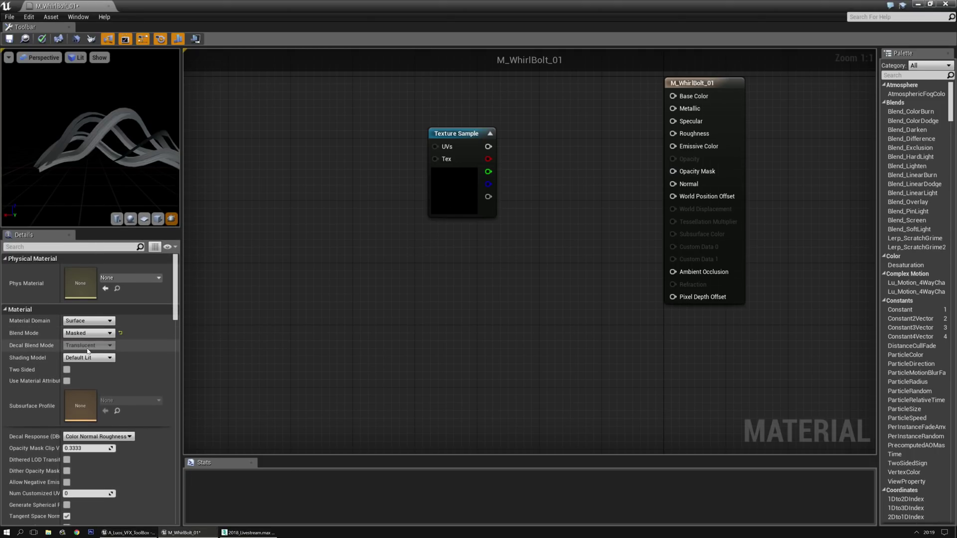
{"action": "left_click", "coordinate": [89, 357]}
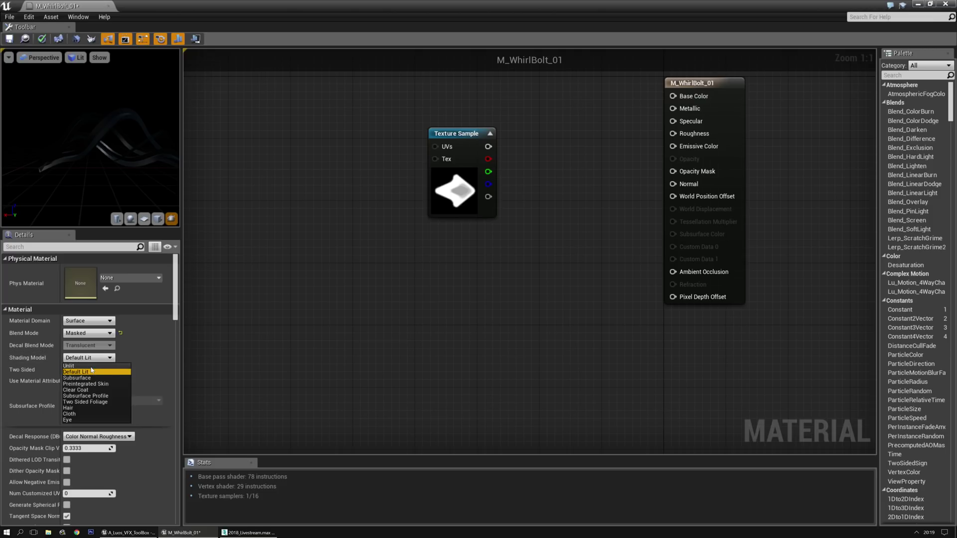
{"action": "left_click", "coordinate": [90, 365]}
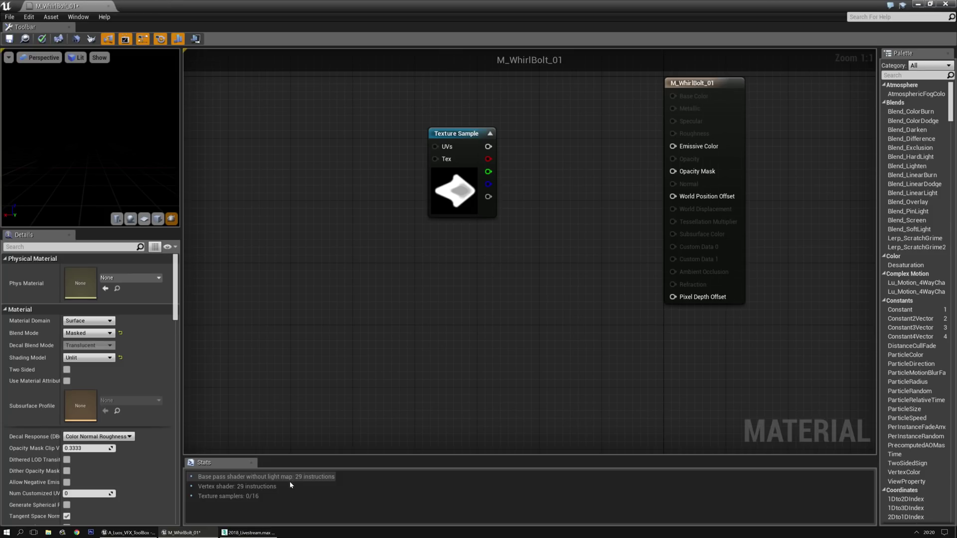
Try Translucent blending with the Unlit and Default Lit shading models, and return the material to Masked and Unlit.
{"action": "left_click", "coordinate": [89, 333]}
{"action": "left_click", "coordinate": [82, 360]}
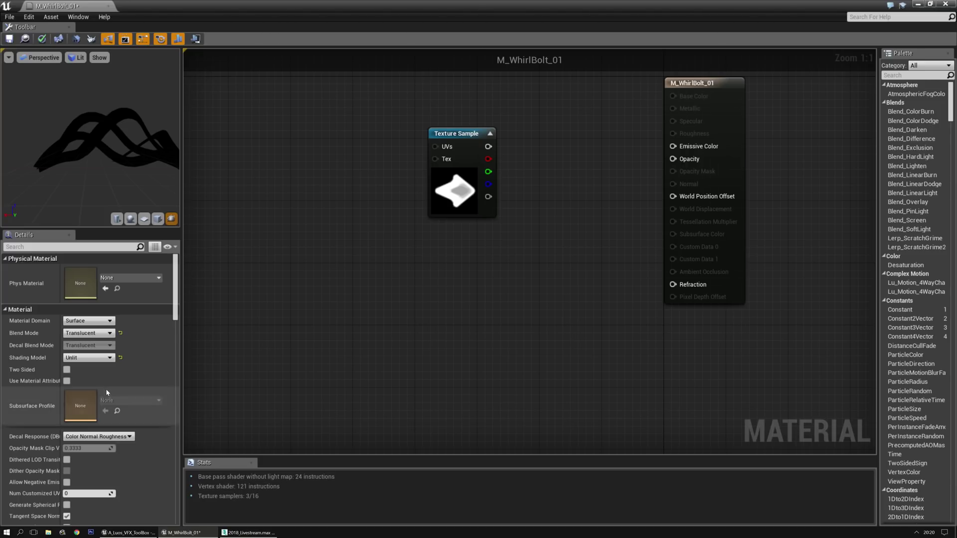
{"action": "left_click", "coordinate": [85, 357]}
{"action": "left_click", "coordinate": [86, 372]}
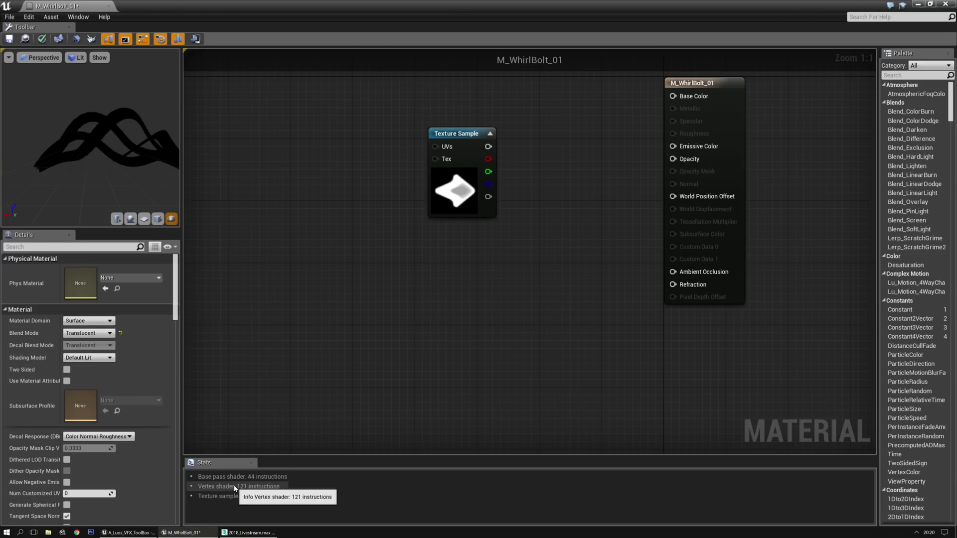
{"action": "left_click", "coordinate": [85, 358]}
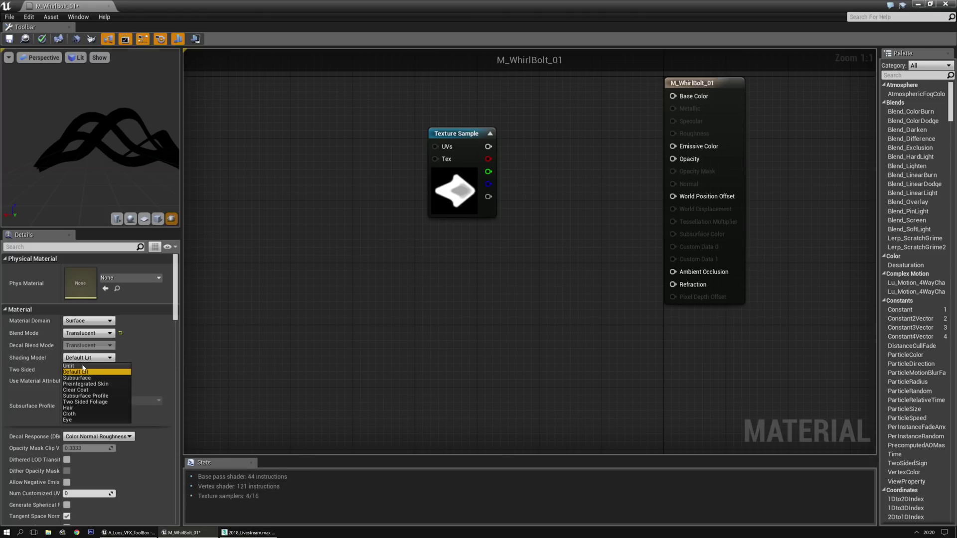
{"action": "left_click", "coordinate": [82, 365]}
{"action": "left_click", "coordinate": [89, 333]}
{"action": "left_click", "coordinate": [89, 348]}
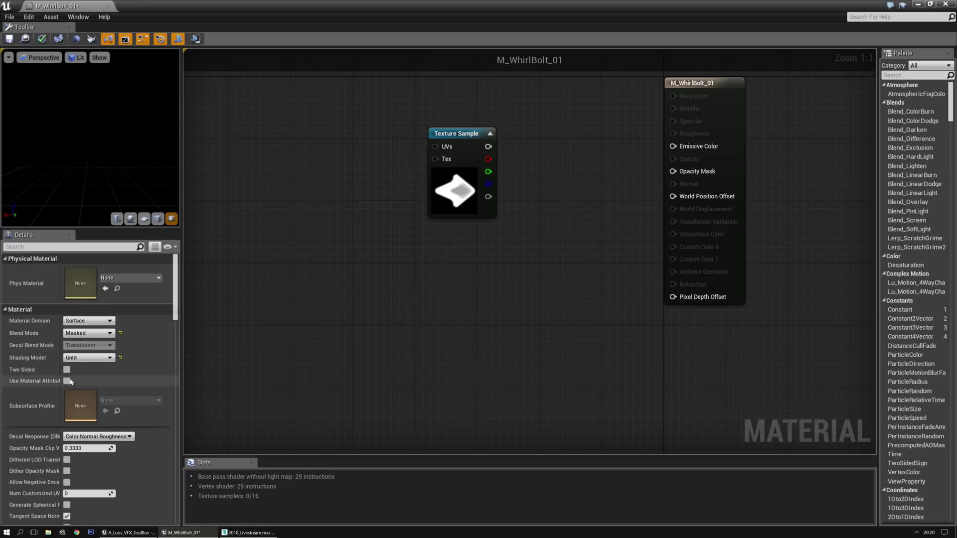
Disable Tangent Space Normal and the mobile Use Lightmap Directionality option for the material.
{"action": "scroll", "coordinate": [67, 373], "scroll_direction": "down", "scroll_amount": 6}
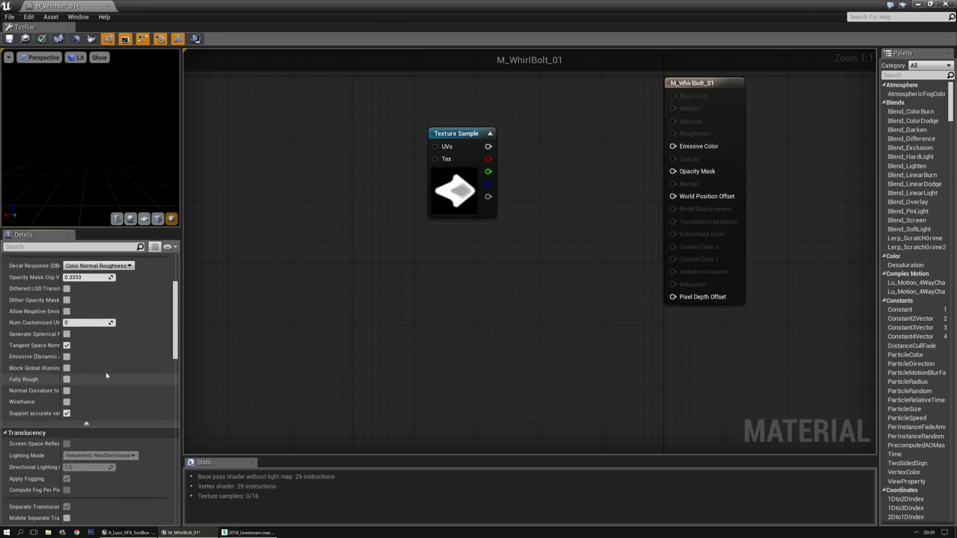
{"action": "left_click", "coordinate": [66, 345]}
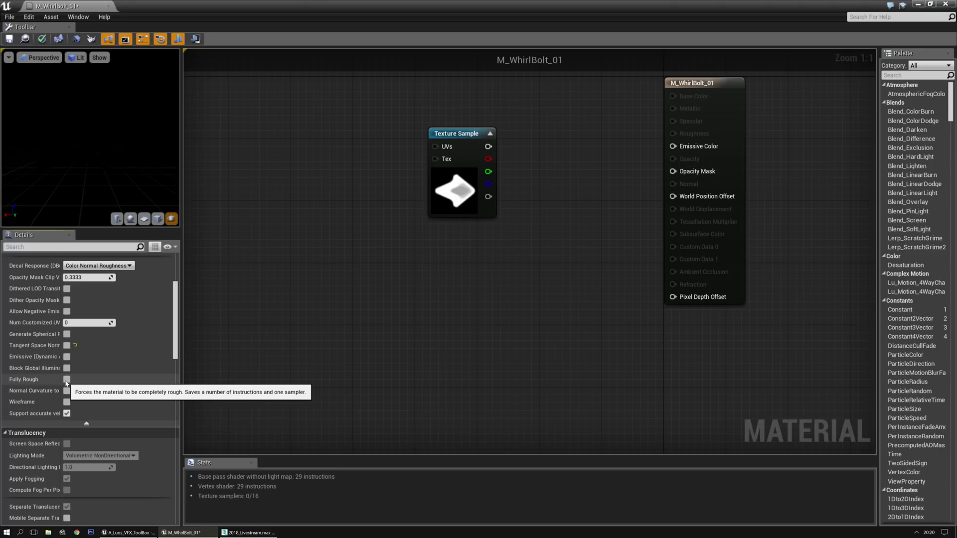
{"action": "scroll", "coordinate": [137, 404], "scroll_direction": "down", "scroll_amount": 10}
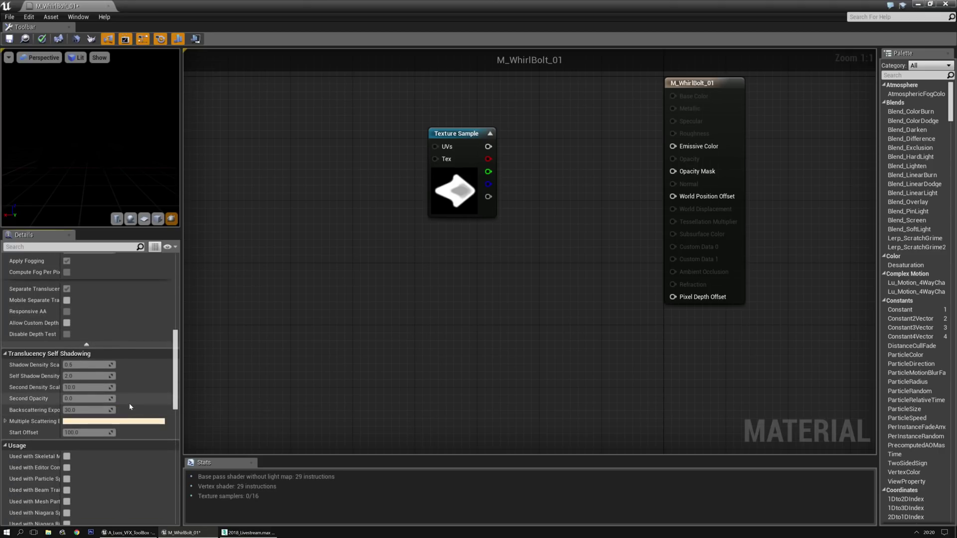
{"action": "scroll", "coordinate": [135, 396], "scroll_direction": "down", "scroll_amount": 3}
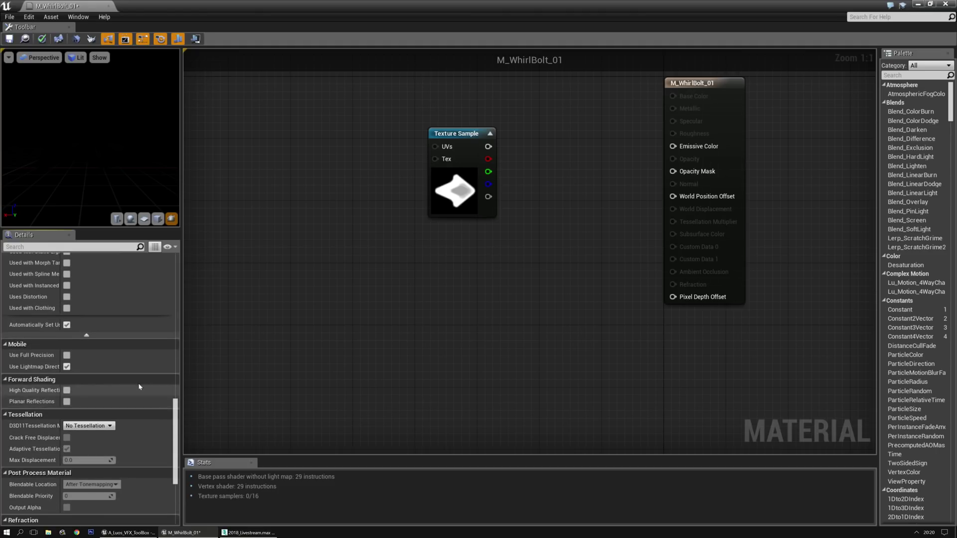
{"action": "left_click", "coordinate": [67, 367]}
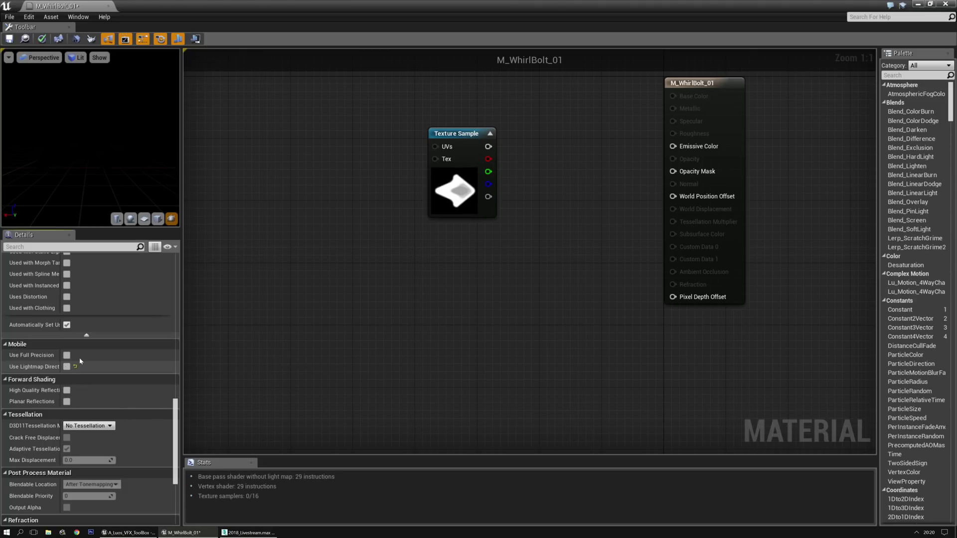
Connect the Texture Sample's red channel output to the material's Emissive Color.
{"action": "right_click_drag", "start_coordinate": [223, 190], "coordinate": [286, 261]}
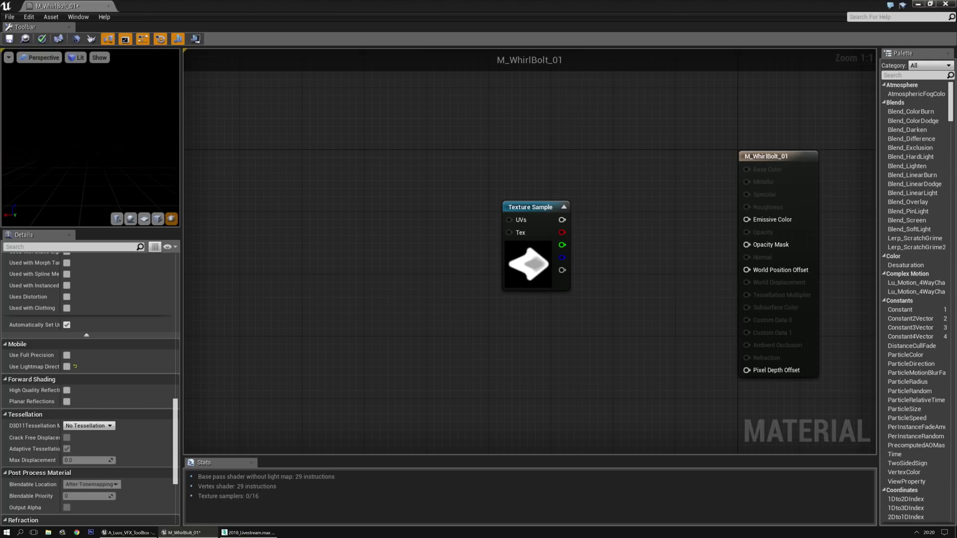
{"action": "right_click_drag", "start_coordinate": [453, 231], "coordinate": [346, 245]}
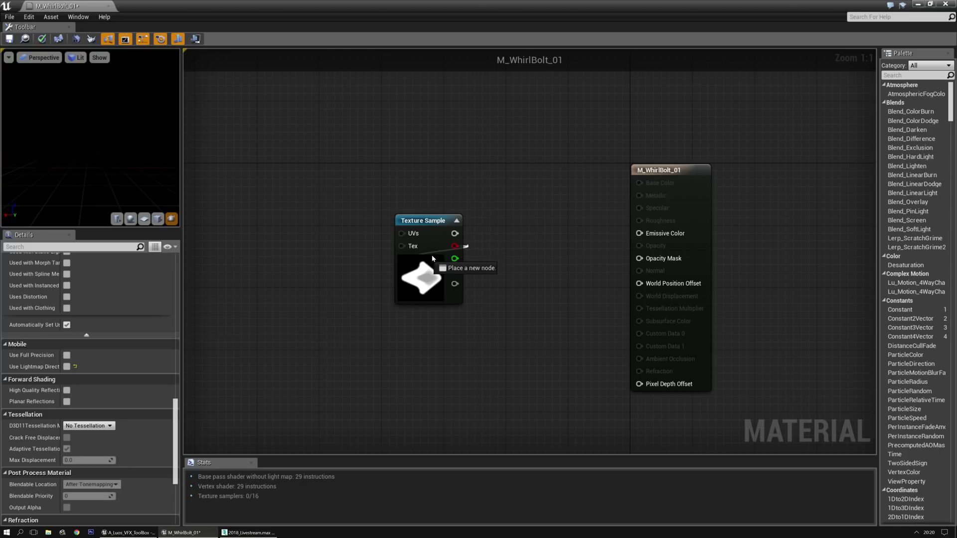
{"action": "left_click_drag", "start_coordinate": [513, 244], "coordinate": [639, 233]}
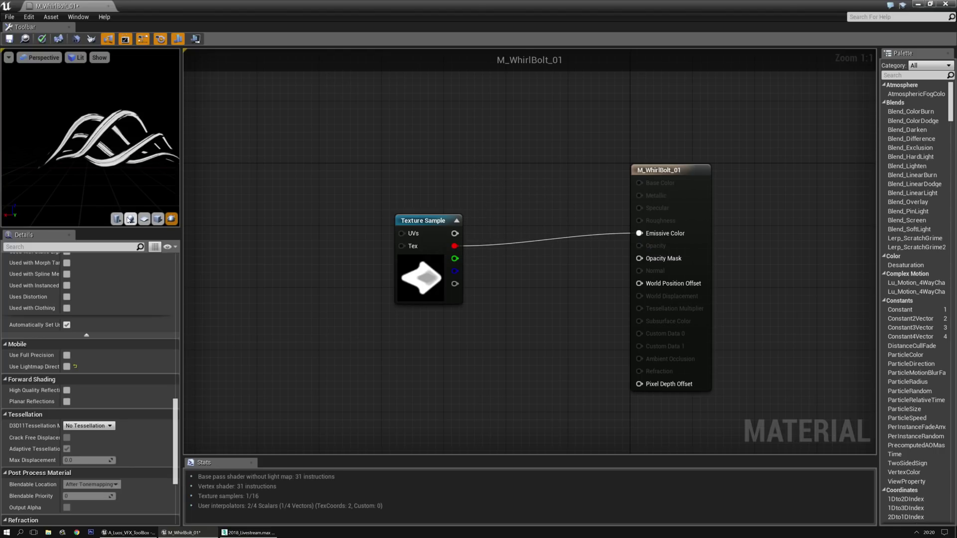
Enlarge the preview viewport and the Details area around the node graph, and look closer at the spiral mesh.
{"action": "left_click_drag", "start_coordinate": [123, 148], "coordinate": [130, 149]}
{"action": "left_click_drag", "start_coordinate": [98, 229], "coordinate": [98, 313]}
{"action": "left_click_drag", "start_coordinate": [180, 218], "coordinate": [314, 264]}
{"action": "right_click_drag", "start_coordinate": [376, 265], "coordinate": [380, 197]}
{"action": "right_click_drag", "start_coordinate": [451, 244], "coordinate": [482, 240]}
{"action": "left_click_drag", "start_coordinate": [199, 199], "coordinate": [95, 202]}
{"action": "left_click_drag", "start_coordinate": [249, 199], "coordinate": [130, 199]}
{"action": "right_click_drag", "start_coordinate": [469, 244], "coordinate": [518, 192]}
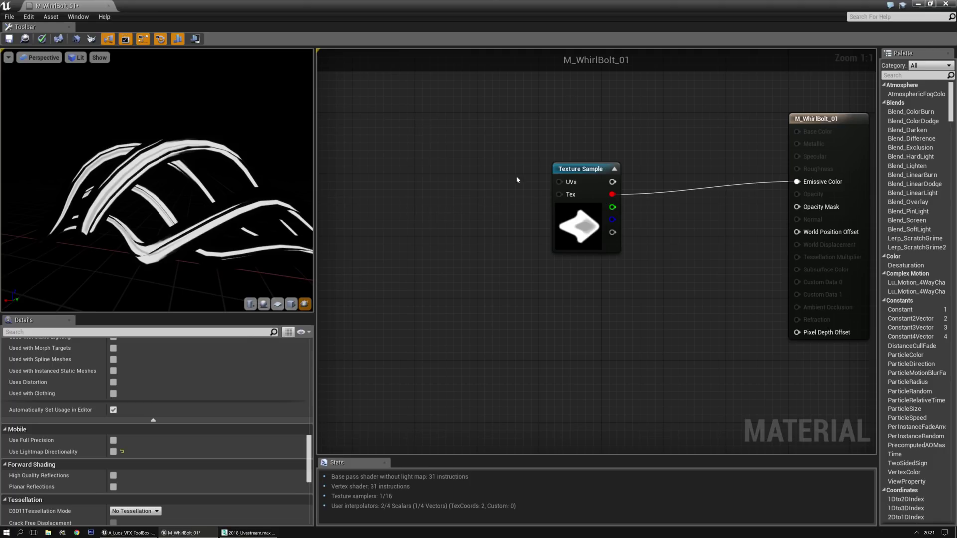
Try driving the Texture Sample's UVs with a Panner node, and delete the Panner.
{"action": "left_click_drag", "start_coordinate": [561, 166], "coordinate": [565, 155]}
{"action": "left_click", "coordinate": [445, 184]}
{"action": "right_click", "coordinate": [446, 184]}
{"action": "type", "text": "panner"}
{"action": "key", "text": "Return"}
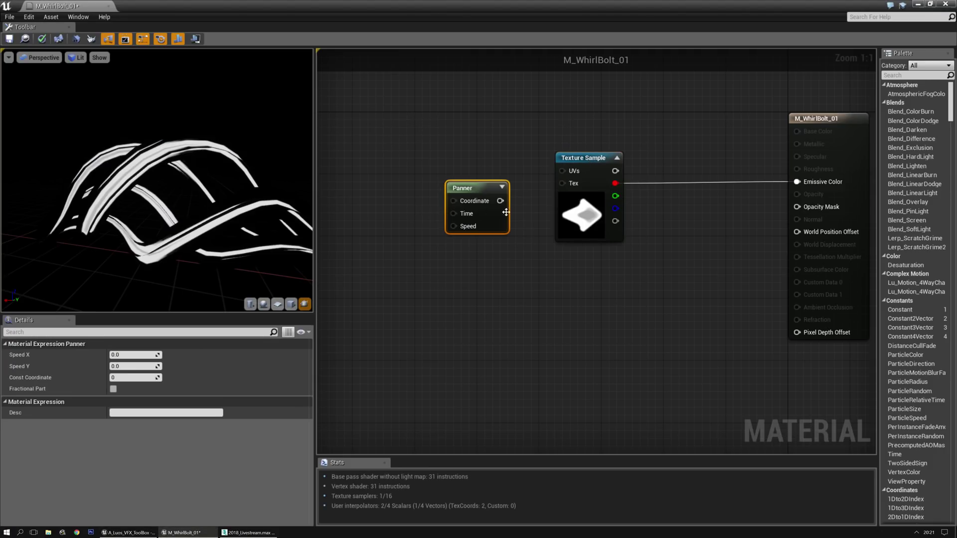
{"action": "left_click_drag", "start_coordinate": [501, 201], "coordinate": [562, 172]}
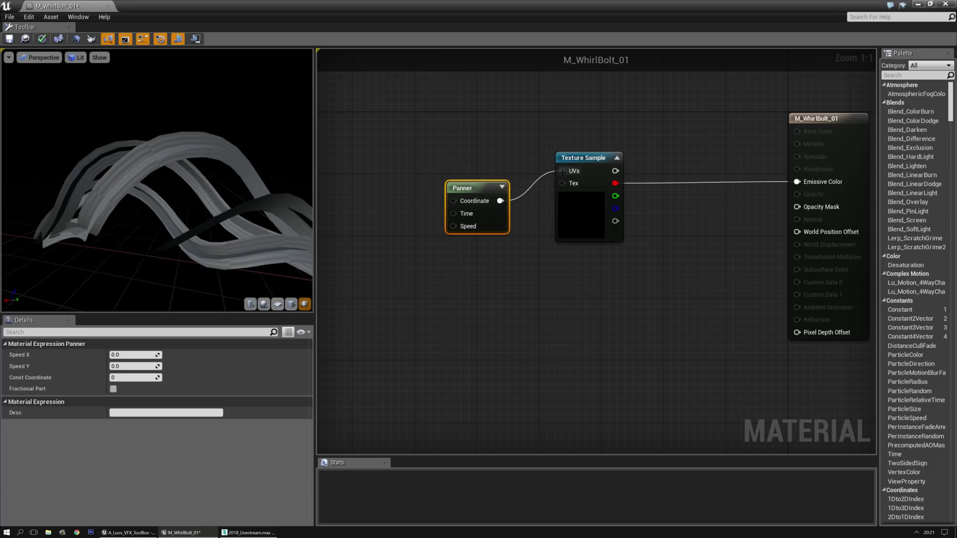
{"action": "key", "text": "Delete"}
Add a DebugTimeSine function node beside the Texture Sample.
{"action": "right_click", "coordinate": [471, 185]}
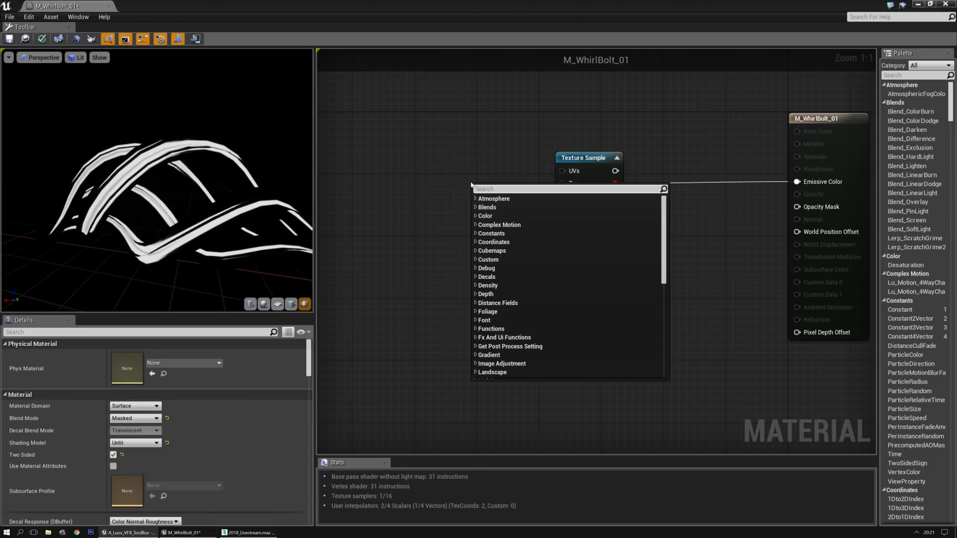
{"action": "type", "text": "debug"}
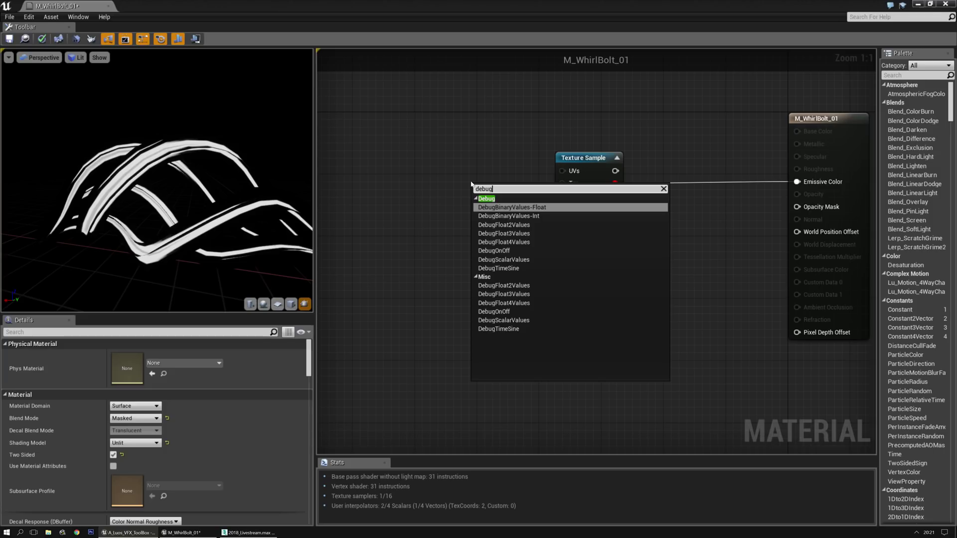
{"action": "key", "text": "Down"}
{"action": "key", "text": "Down"}
{"action": "key", "text": "Down"}
{"action": "key", "text": "Down"}
{"action": "key", "text": "Down"}
{"action": "key", "text": "Down"}
{"action": "key", "text": "Down"}
{"action": "key", "text": "Return"}
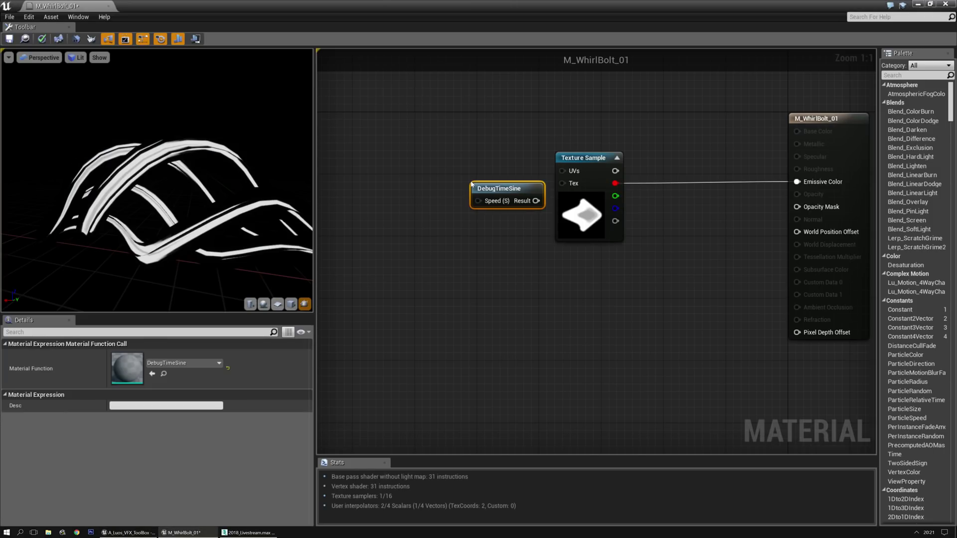
Try feeding DebugTimeSine's Result directly into the Texture Sample's UVs, and break that connection again.
{"action": "left_click_drag", "start_coordinate": [535, 202], "coordinate": [562, 172]}
{"action": "left_click_drag", "start_coordinate": [481, 188], "coordinate": [472, 164]}
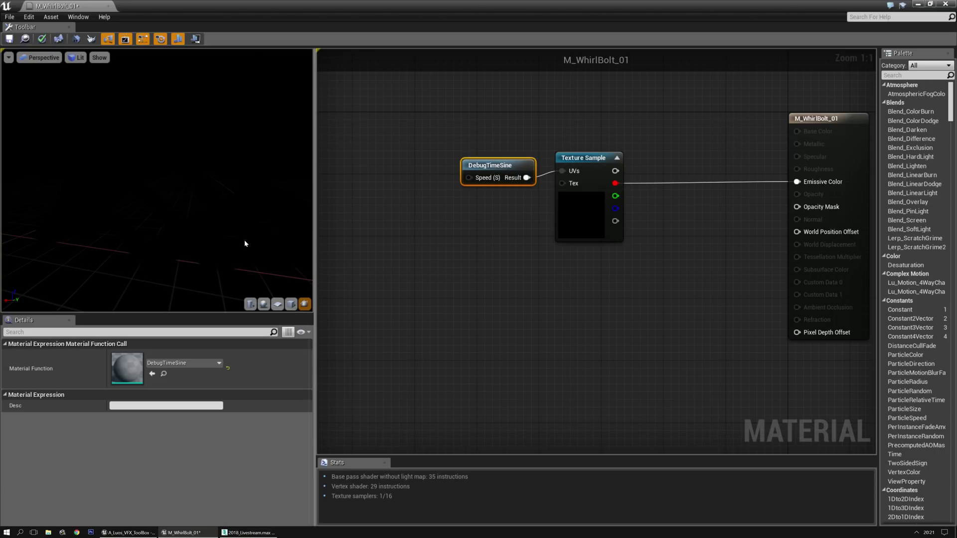
{"action": "right_click_drag", "start_coordinate": [459, 237], "coordinate": [498, 243]}
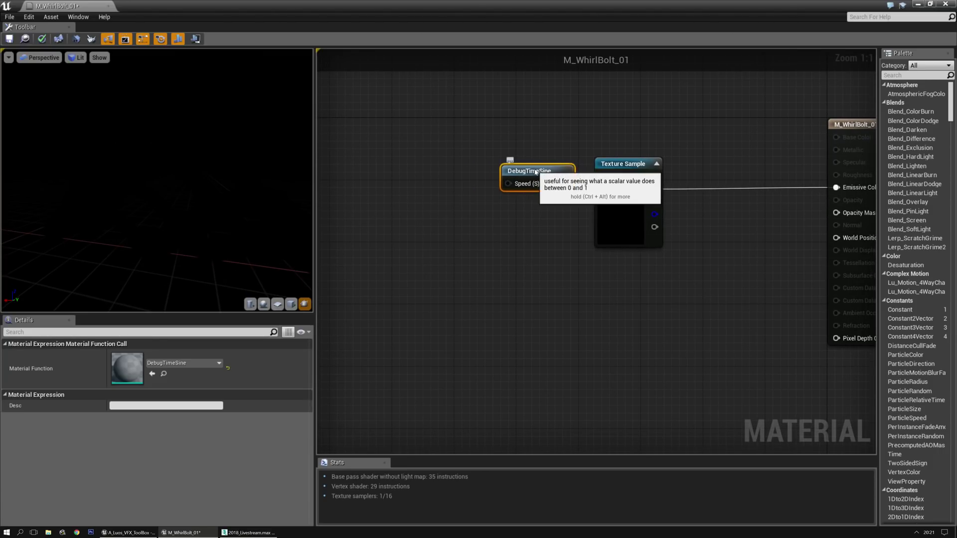
{"action": "left_click_drag", "start_coordinate": [542, 164], "coordinate": [460, 156]}
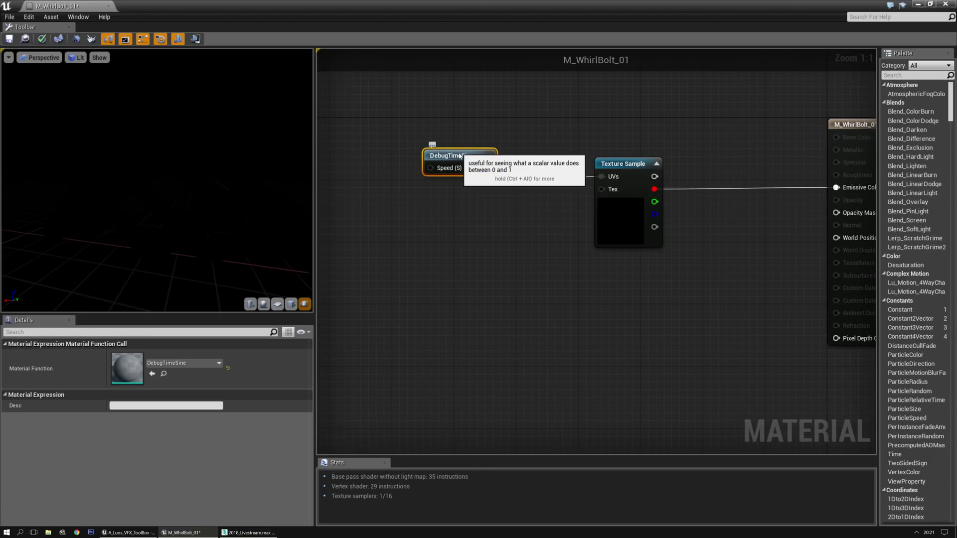
{"action": "left_click", "coordinate": [601, 176], "text": "alt"}
{"action": "left_click", "coordinate": [527, 197]}
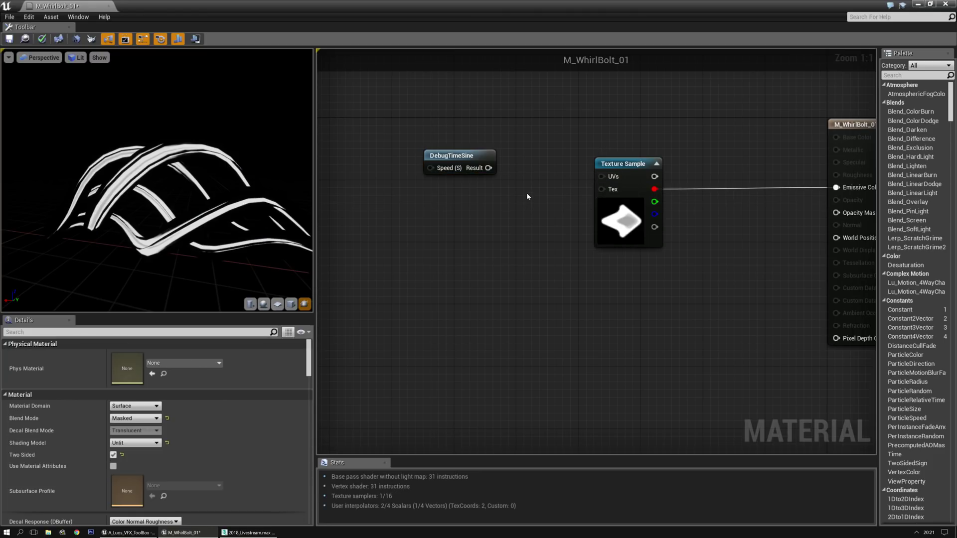
{"action": "right_click", "coordinate": [517, 193]}
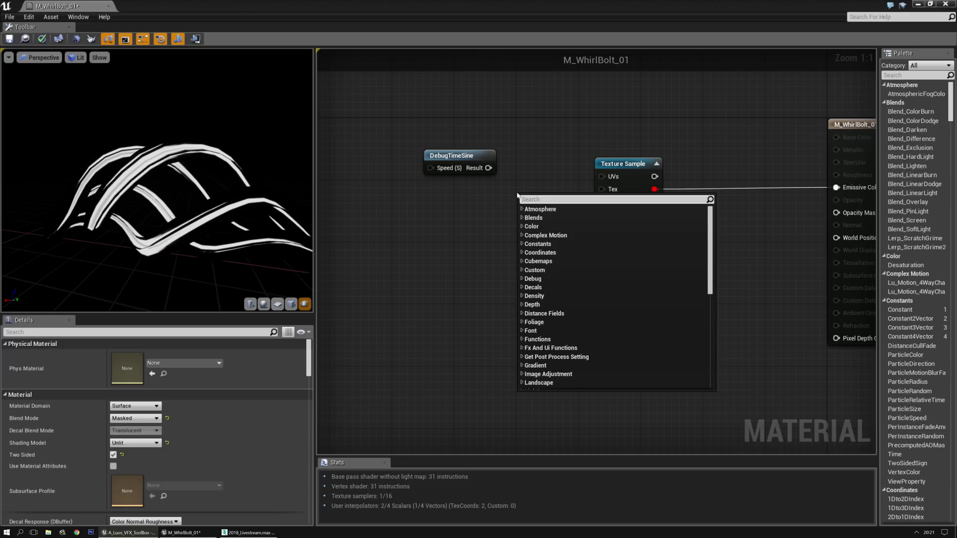
{"action": "key", "text": "Escape"}
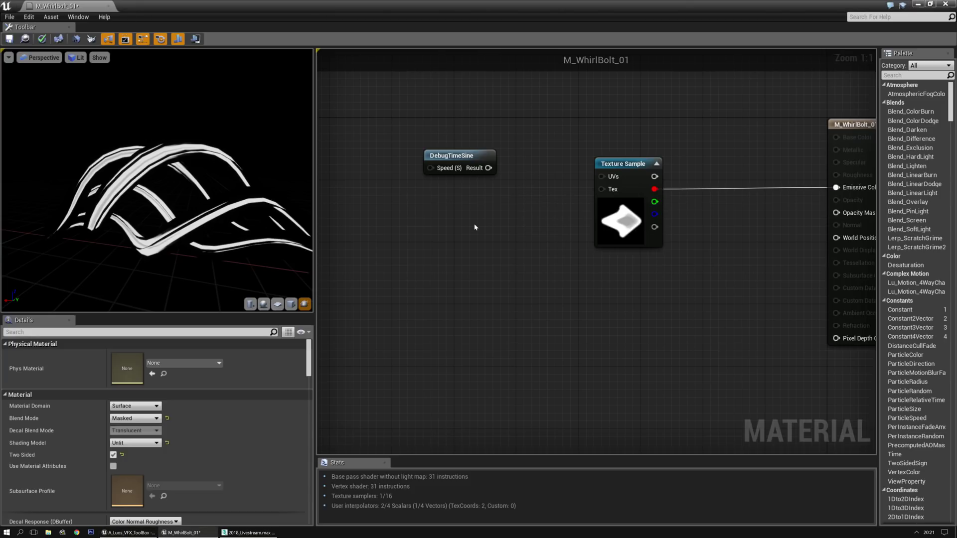
Add TexCoord and Add nodes, wiring TexCoord into Add's A input and the Add output into the Texture Sample's UVs.
{"action": "left_click", "coordinate": [476, 224]}
{"action": "left_click_drag", "start_coordinate": [499, 230], "coordinate": [511, 201]}
{"action": "left_click_drag", "start_coordinate": [429, 156], "coordinate": [309, 175]}
{"action": "left_click_drag", "start_coordinate": [503, 212], "coordinate": [537, 228]}
{"action": "left_click", "coordinate": [532, 209]}
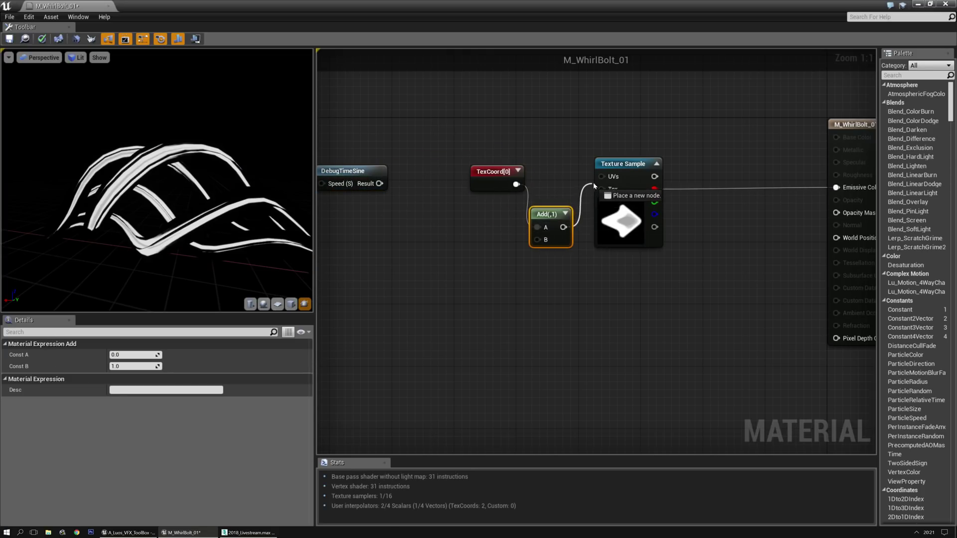
{"action": "left_click_drag", "start_coordinate": [591, 178], "coordinate": [600, 177]}
Move the DebugTimeSine node below and to the left of the TexCoord node.
{"action": "right_click_drag", "start_coordinate": [357, 172], "coordinate": [388, 151]}
{"action": "left_click_drag", "start_coordinate": [389, 150], "coordinate": [397, 243]}
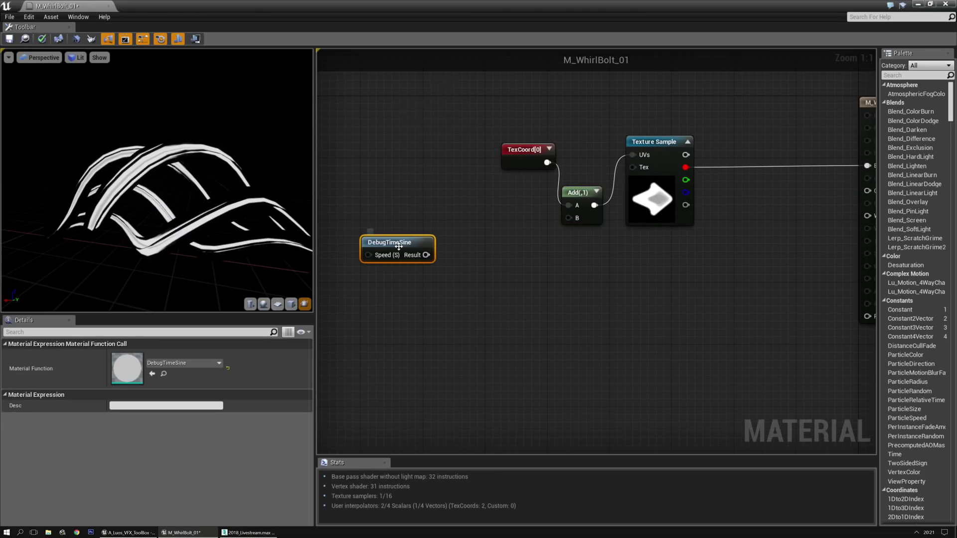
{"action": "left_click", "coordinate": [344, 250]}
{"action": "right_click_drag", "start_coordinate": [370, 304], "coordinate": [332, 310]}
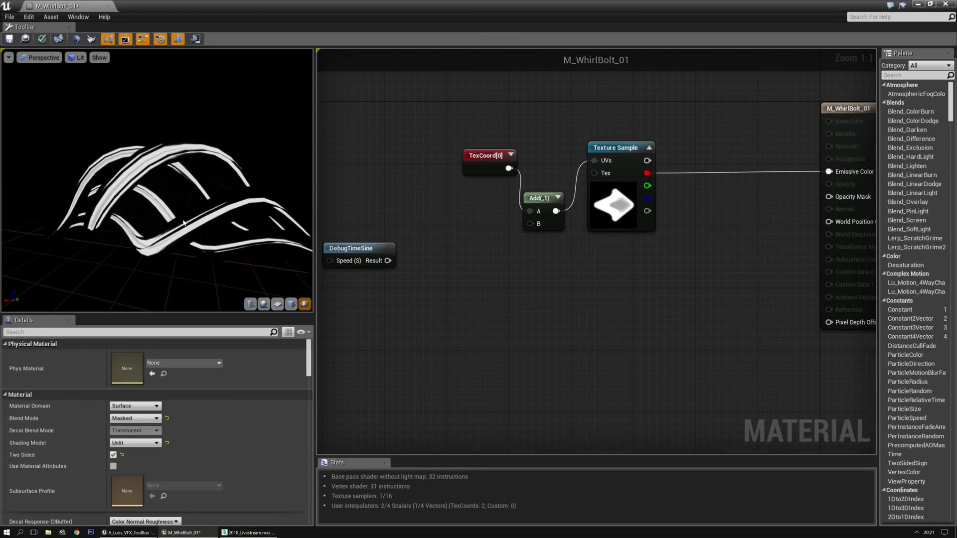
{"action": "right_click_drag", "start_coordinate": [434, 253], "coordinate": [435, 290]}
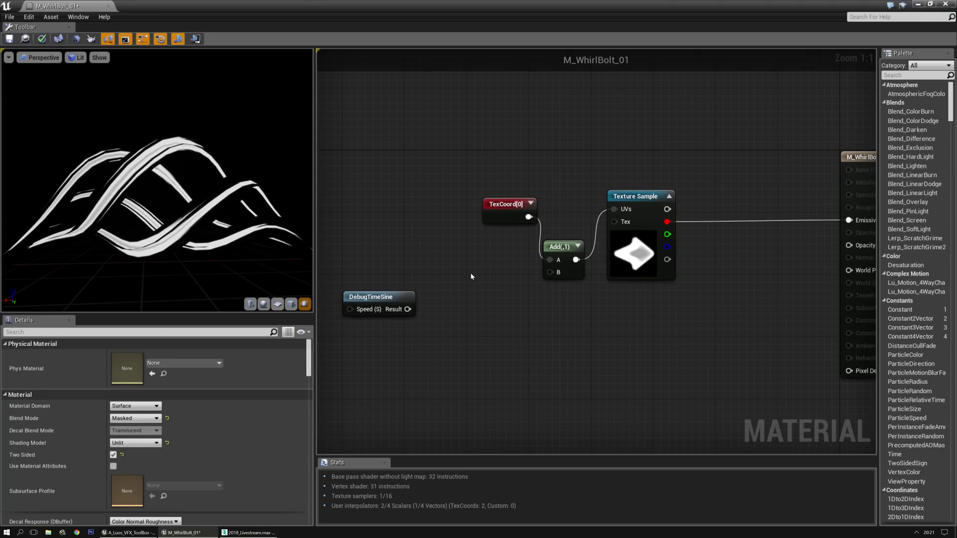
{"action": "left_click_drag", "start_coordinate": [379, 297], "coordinate": [371, 282]}
{"action": "left_click", "coordinate": [455, 297]}
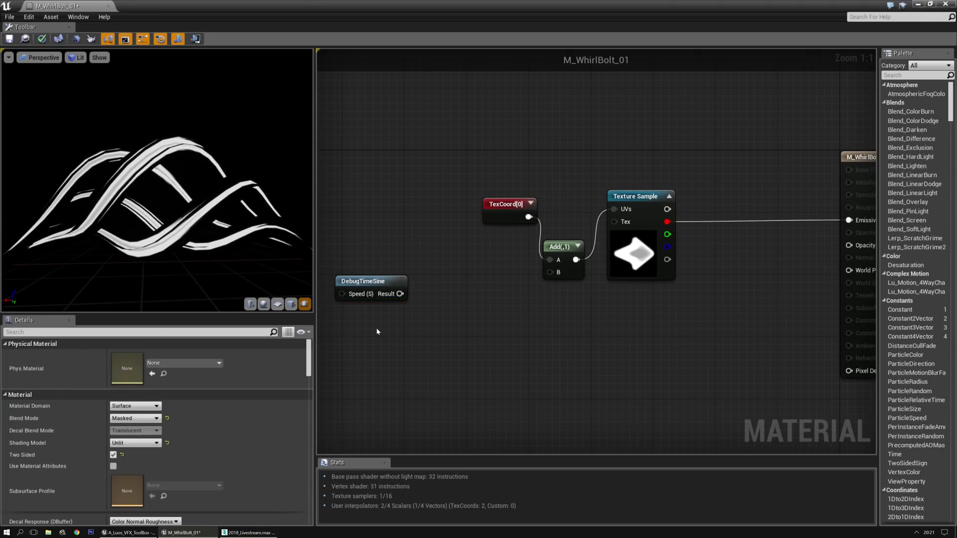
Add a Constant node of 0 below DebugTimeSine and an AppendVector node next to it.
{"action": "left_click", "coordinate": [377, 332]}
{"action": "left_click", "coordinate": [441, 297]}
{"action": "right_click", "coordinate": [441, 297]}
{"action": "type", "text": "apped"}
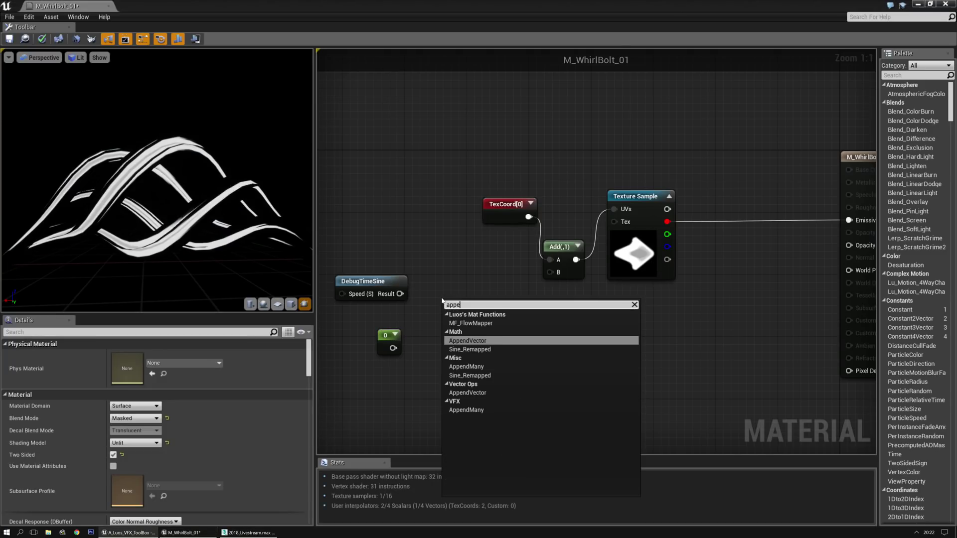
{"action": "key", "text": "Return"}
Connect DebugTimeSine to Append's A input, the constant 0 to its B input, and the Append output to Add's B input.
{"action": "left_click", "coordinate": [427, 252]}
{"action": "left_click_drag", "start_coordinate": [400, 294], "coordinate": [449, 318]}
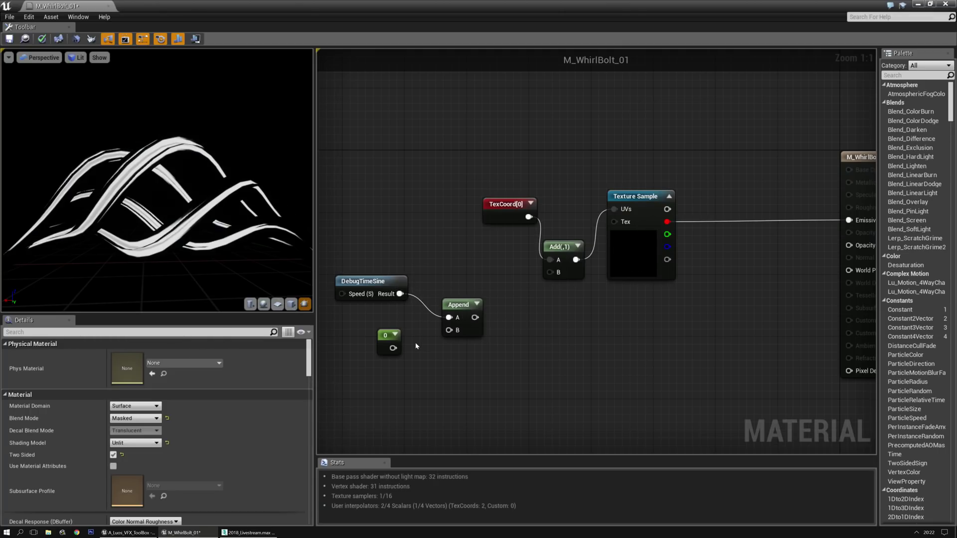
{"action": "left_click_drag", "start_coordinate": [393, 348], "coordinate": [497, 305]}
{"action": "left_click_drag", "start_coordinate": [553, 271], "coordinate": [552, 272]}
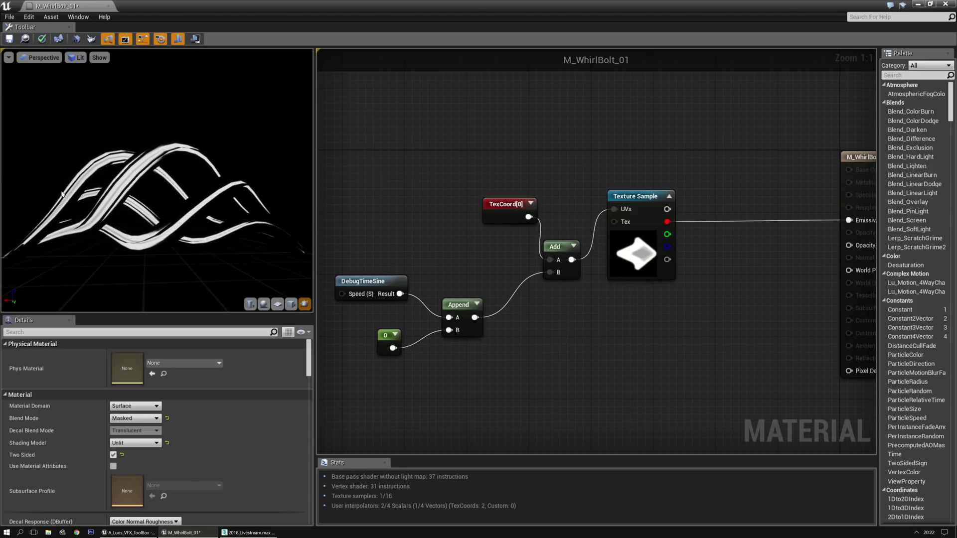
Move the DebugTimeSine, constant and Append nodes together up beside the Add node.
{"action": "left_click_drag", "start_coordinate": [449, 319], "coordinate": [407, 297]}
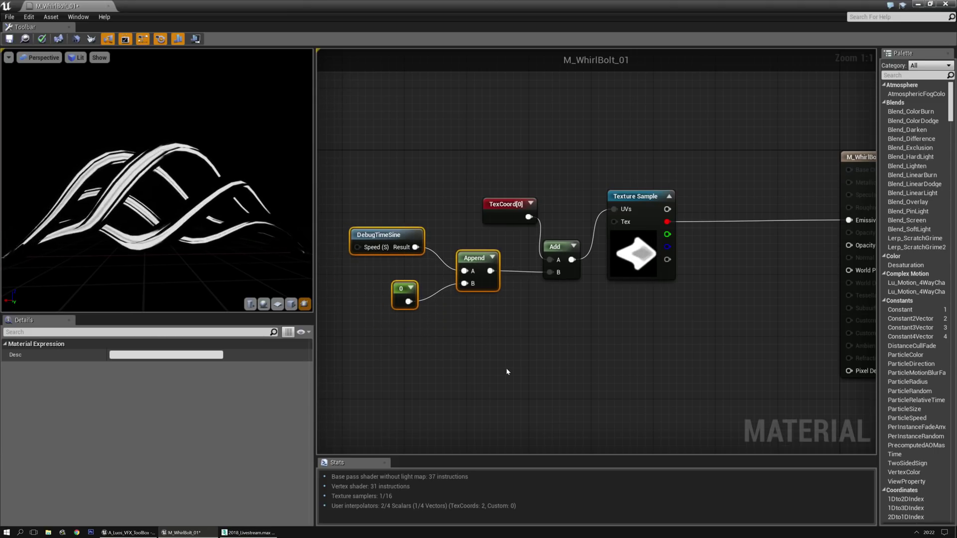
{"action": "key", "text": "Right"}
{"action": "key", "text": "Right"}
{"action": "key", "text": "Right"}
{"action": "left_click", "coordinate": [506, 368]}
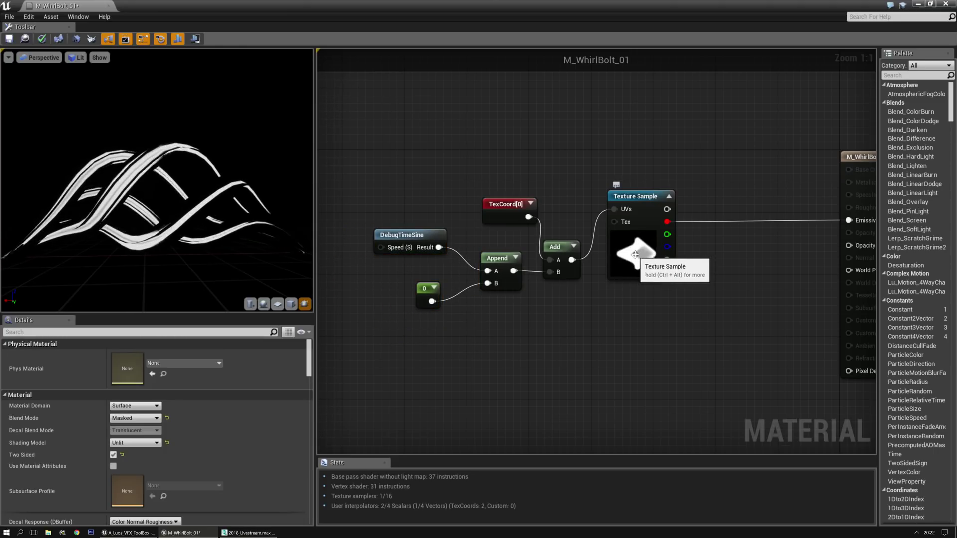
Set the Texture Sample's Sampler Source to Shared: Clamp.
{"action": "left_click", "coordinate": [633, 199]}
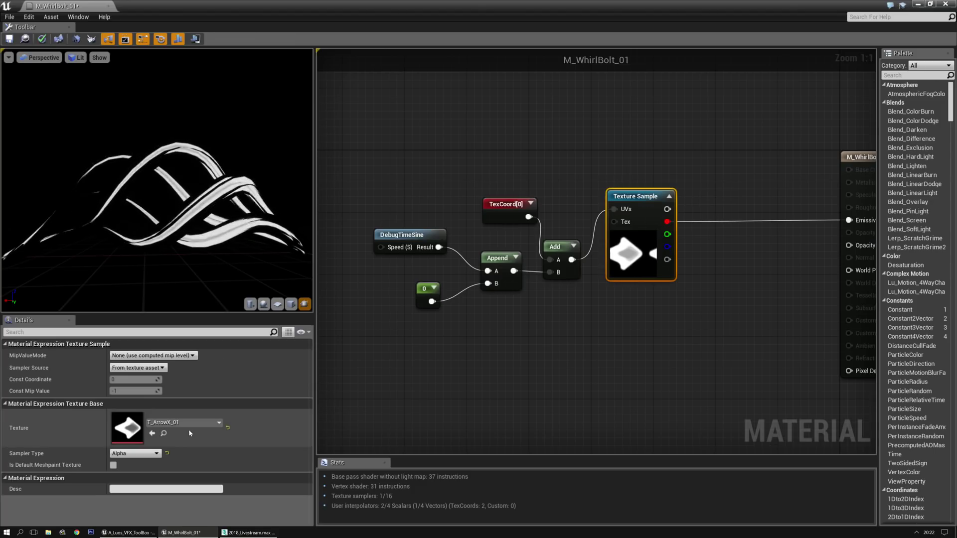
{"action": "left_click", "coordinate": [144, 369]}
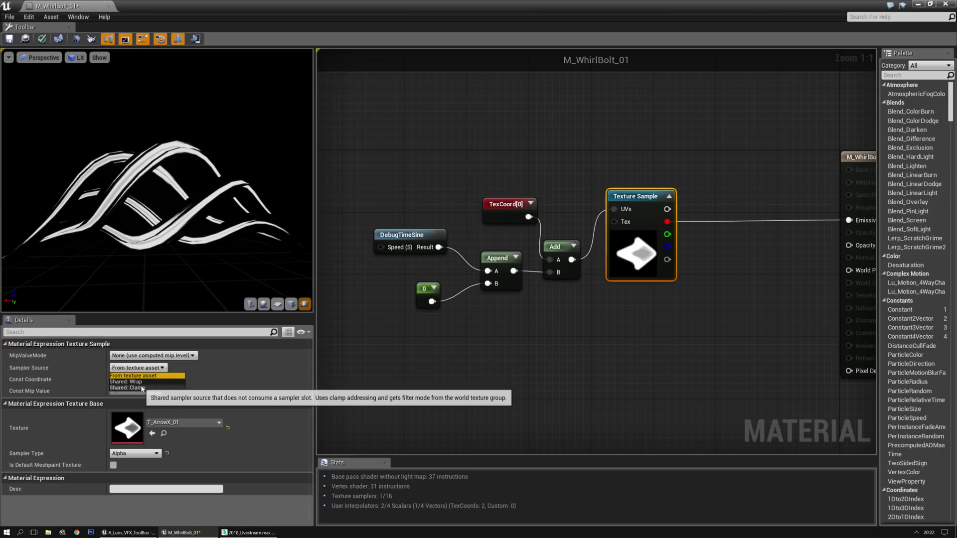
{"action": "left_click", "coordinate": [131, 388]}
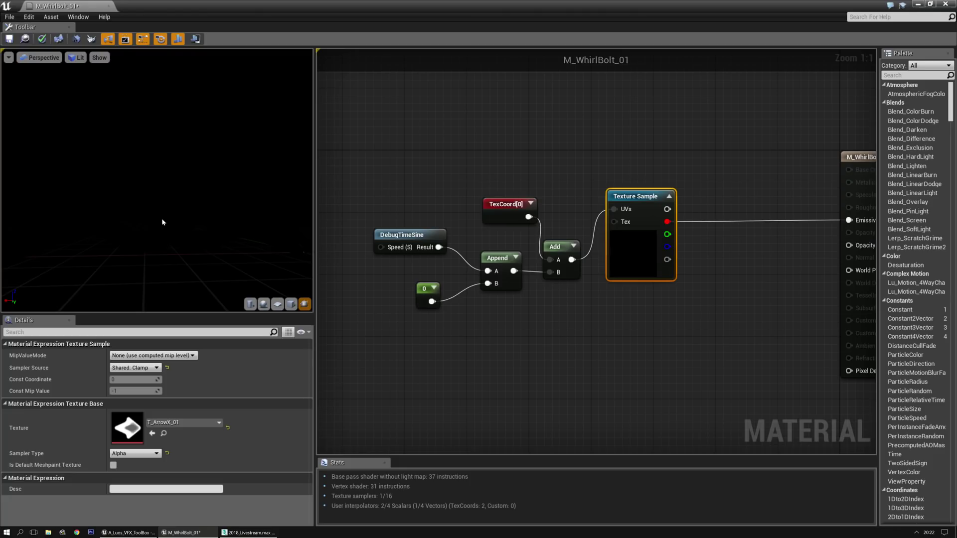
Shift the TexCoord, DebugTimeSine, constant, Append and Add nodes up slightly to align with the Texture Sample.
{"action": "right_click_drag", "start_coordinate": [331, 373], "coordinate": [380, 357]}
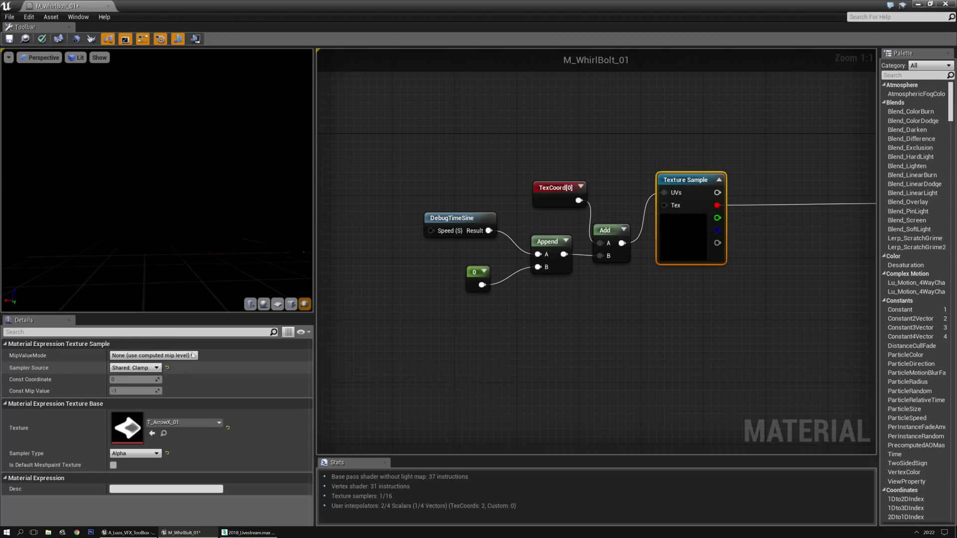
{"action": "left_click", "coordinate": [527, 338]}
{"action": "left_click_drag", "start_coordinate": [406, 134], "coordinate": [617, 318]}
{"action": "key", "text": "Up"}
{"action": "key", "text": "Up"}
{"action": "key", "text": "Up"}
{"action": "key", "text": "Up"}
{"action": "key", "text": "Up"}
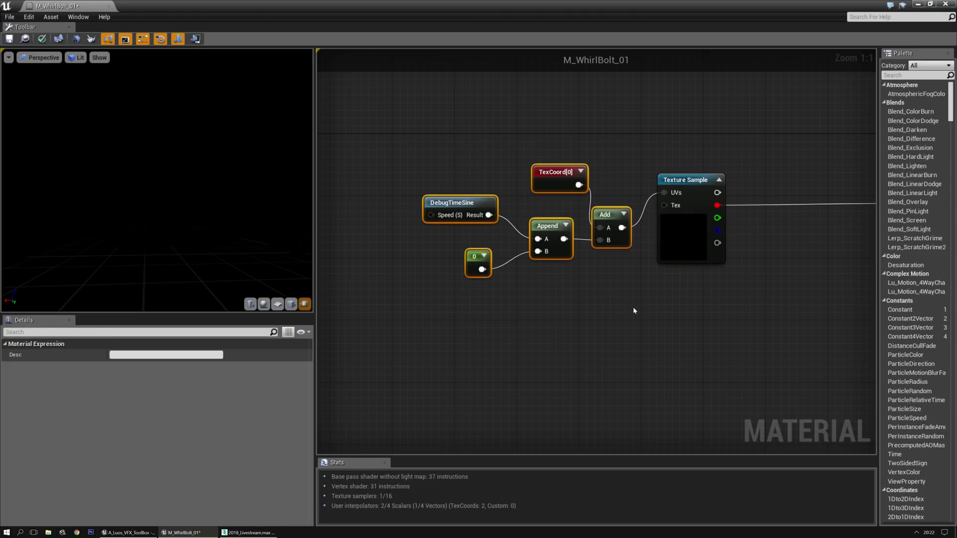
{"action": "right_click_drag", "start_coordinate": [770, 323], "coordinate": [572, 316]}
{"action": "left_click", "coordinate": [497, 292]}
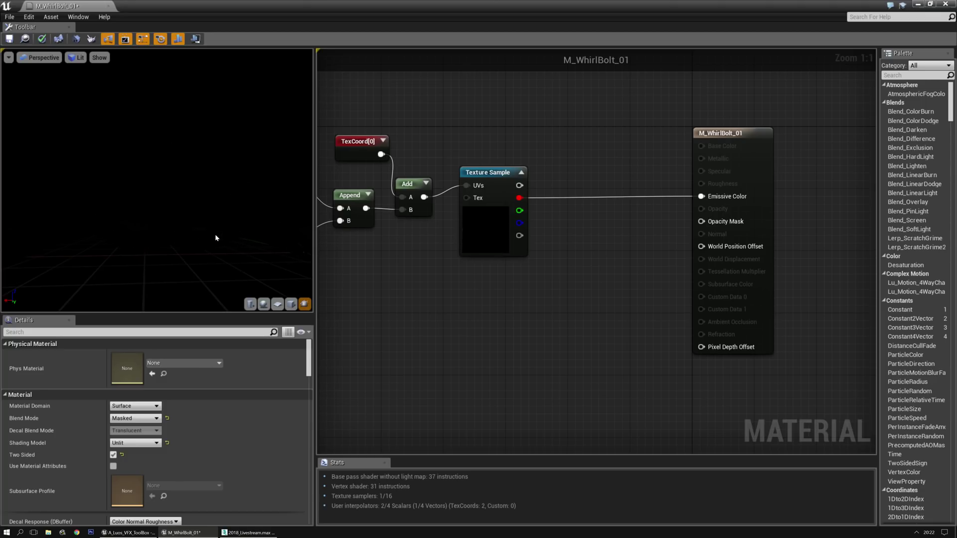
Set the material's Num Customized UVs to 1.
{"action": "right_click_drag", "start_coordinate": [498, 335], "coordinate": [579, 302]}
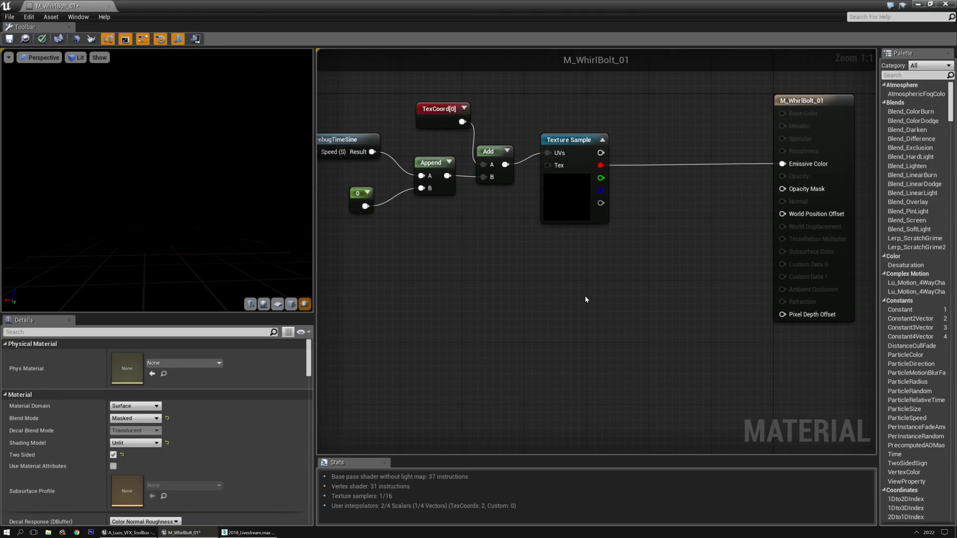
{"action": "scroll", "coordinate": [148, 454], "scroll_direction": "down", "scroll_amount": 5}
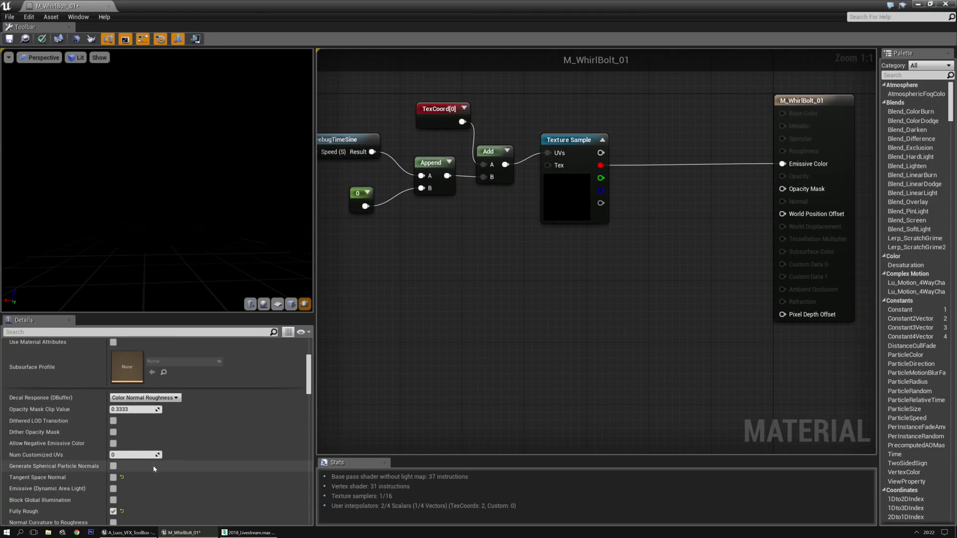
{"action": "left_click", "coordinate": [148, 454]}
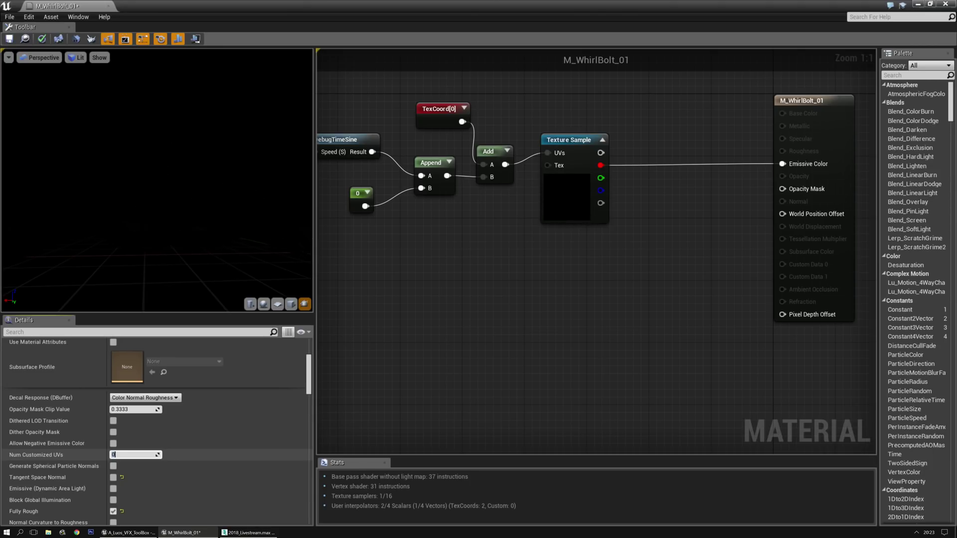
{"action": "type", "text": "1"}
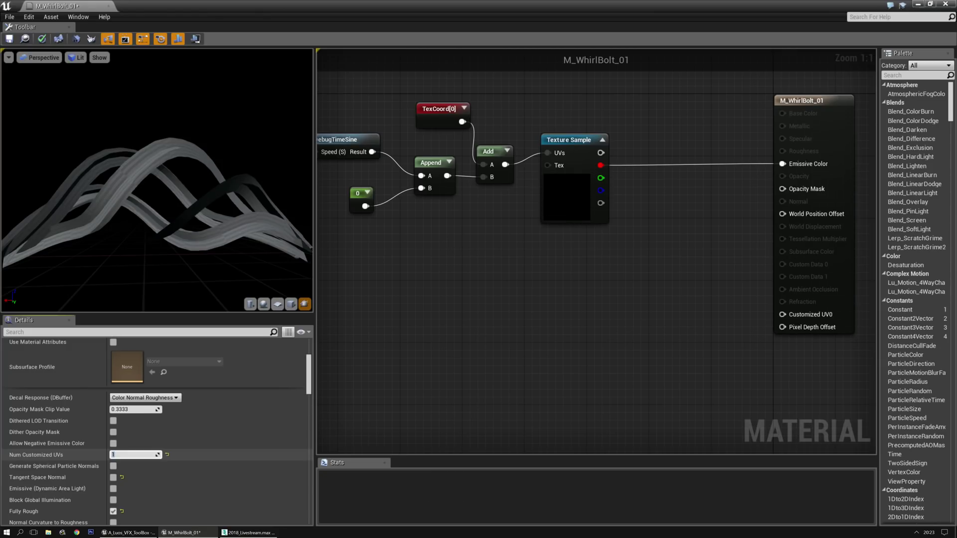
Add a Vertex Color node and place it below the Texture Sample.
{"action": "right_click_drag", "start_coordinate": [484, 355], "coordinate": [468, 324]}
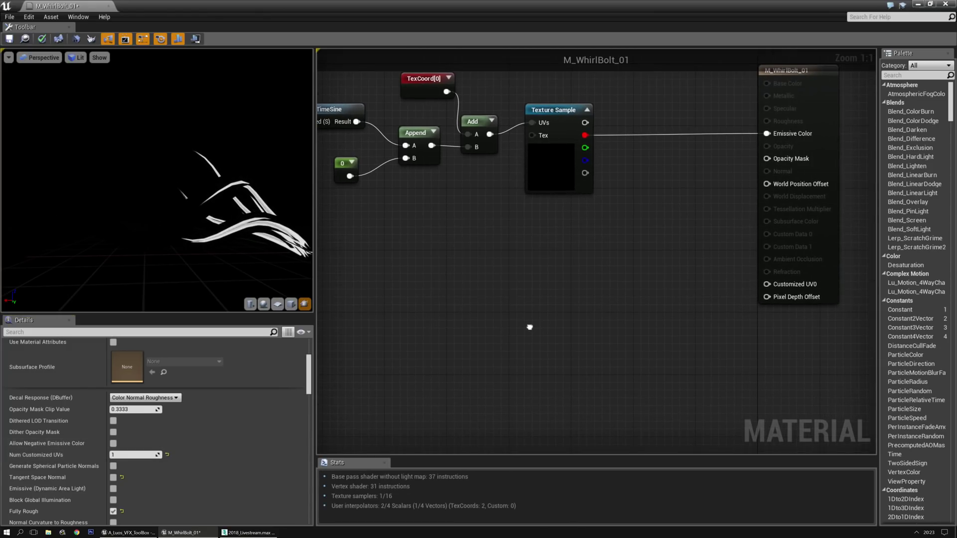
{"action": "right_click_drag", "start_coordinate": [545, 288], "coordinate": [553, 289]}
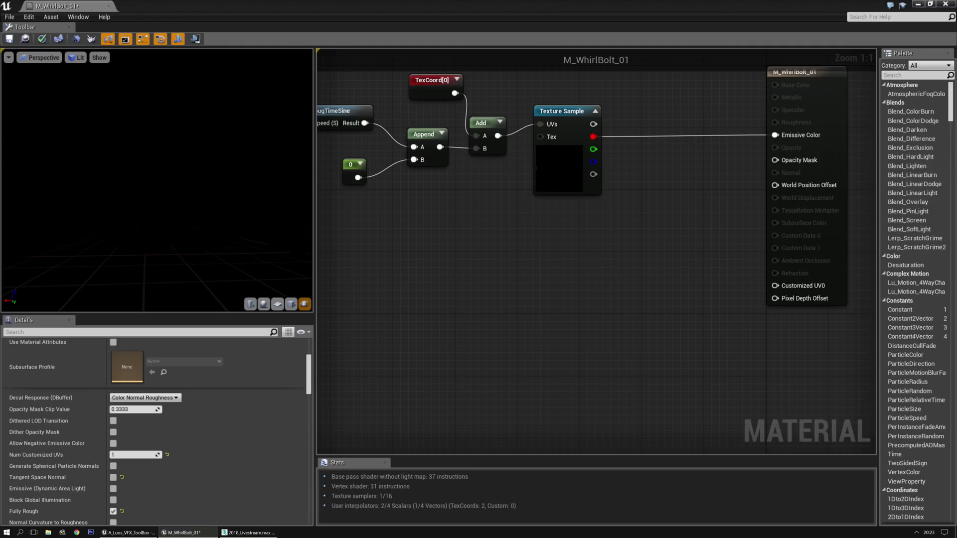
{"action": "right_click_drag", "start_coordinate": [492, 305], "coordinate": [512, 294]}
{"action": "right_click", "coordinate": [491, 304]}
{"action": "type", "text": "vertex color"}
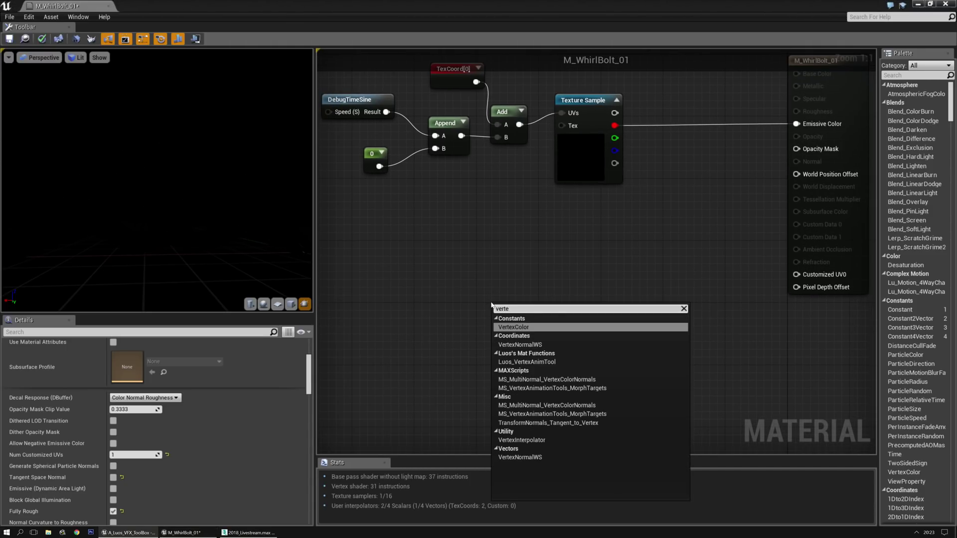
{"action": "key", "text": "Return"}
{"action": "right_click_drag", "start_coordinate": [508, 252], "coordinate": [480, 297]}
{"action": "left_click_drag", "start_coordinate": [484, 360], "coordinate": [514, 299]}
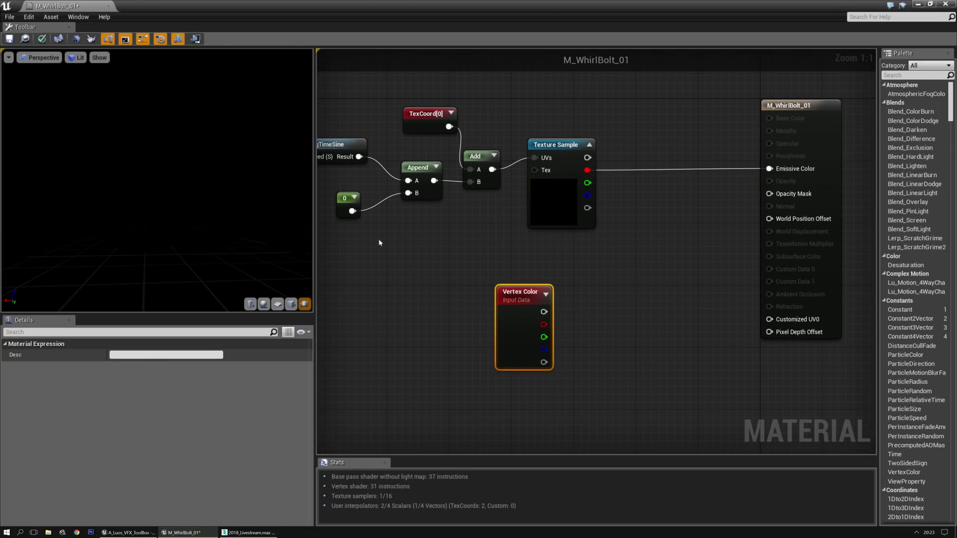
{"action": "right_click_drag", "start_coordinate": [639, 283], "coordinate": [598, 311]}
{"action": "right_click_drag", "start_coordinate": [573, 281], "coordinate": [545, 301]}
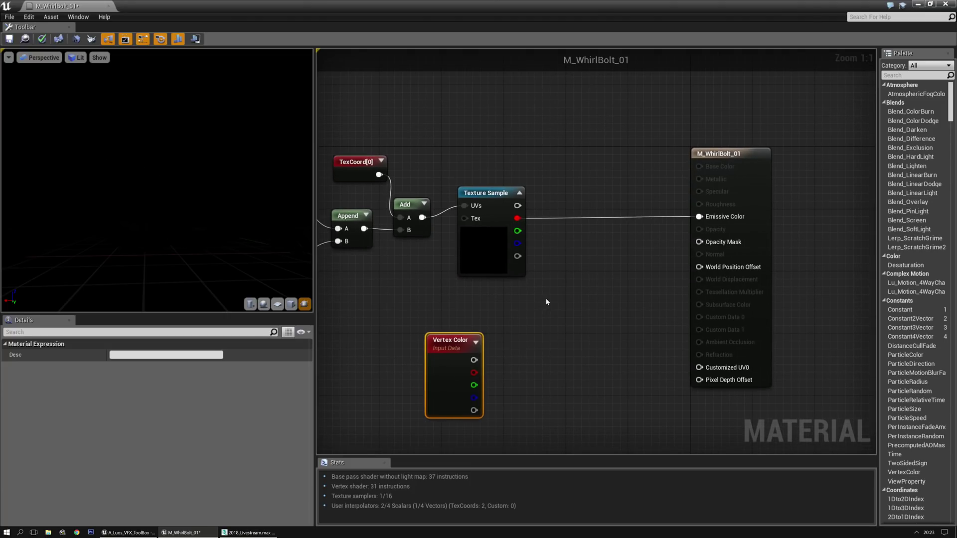
Multiply the Texture Sample's red output by the Vertex Color's red channel and feed the result into Emissive Color.
{"action": "left_click", "coordinate": [564, 290]}
{"action": "left_click_drag", "start_coordinate": [518, 219], "coordinate": [571, 307]}
{"action": "left_click_drag", "start_coordinate": [560, 328], "coordinate": [697, 217]}
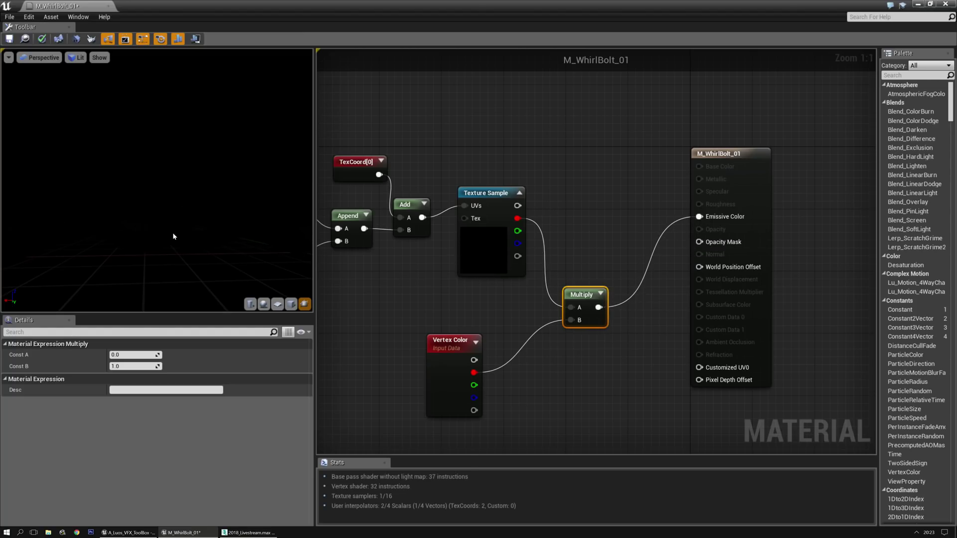
Switch the Multiply's B input through the Vertex Color's green, blue and alpha channels.
{"action": "left_click_drag", "start_coordinate": [474, 385], "coordinate": [577, 323]}
{"action": "left_click_drag", "start_coordinate": [474, 397], "coordinate": [572, 321]}
{"action": "left_click_drag", "start_coordinate": [471, 410], "coordinate": [572, 321]}
{"action": "right_click_drag", "start_coordinate": [465, 333], "coordinate": [558, 224]}
{"action": "scroll", "coordinate": [558, 224], "scroll_direction": "down", "scroll_amount": 2}
{"action": "scroll", "coordinate": [558, 211], "scroll_direction": "up", "scroll_amount": 1}
{"action": "right_click_drag", "start_coordinate": [624, 212], "coordinate": [552, 241]}
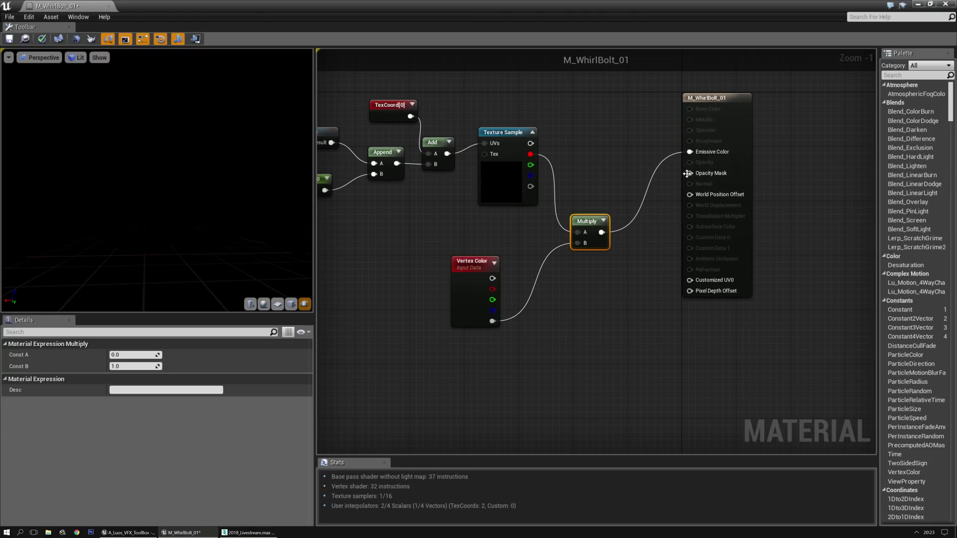
Disconnect the Multiply from Emissive Color, feed the Texture Sample's red output into Opacity Mask, and clear the Customized UV0 link.
{"action": "left_click_drag", "start_coordinate": [692, 158], "coordinate": [691, 280], "text": "ctrl"}
{"action": "left_click_drag", "start_coordinate": [492, 321], "coordinate": [690, 280]}
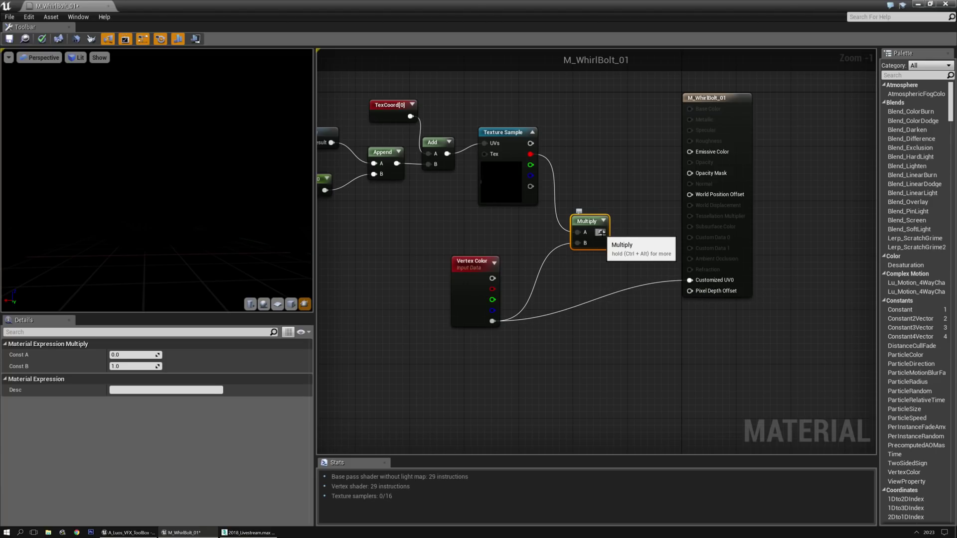
{"action": "left_click_drag", "start_coordinate": [531, 154], "coordinate": [690, 173]}
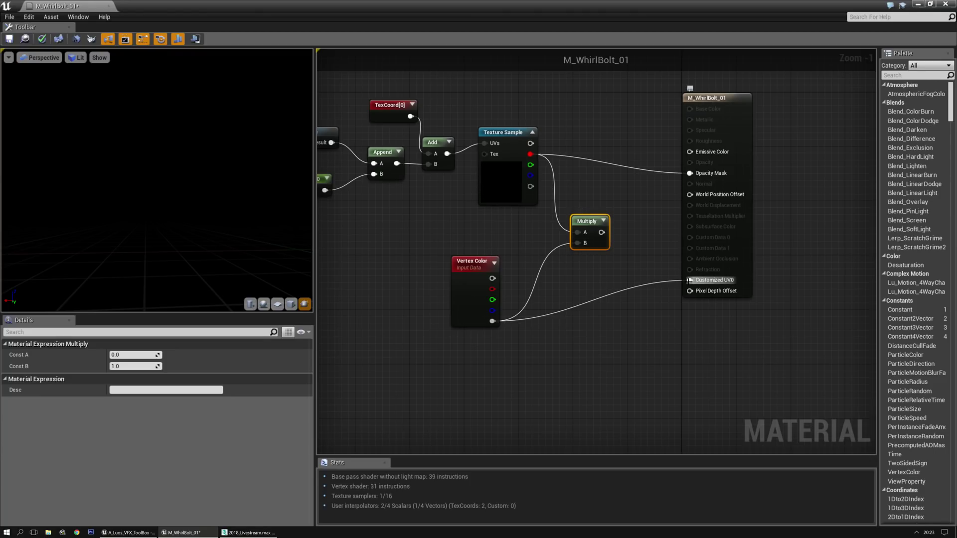
{"action": "left_click", "coordinate": [689, 280], "text": "alt"}
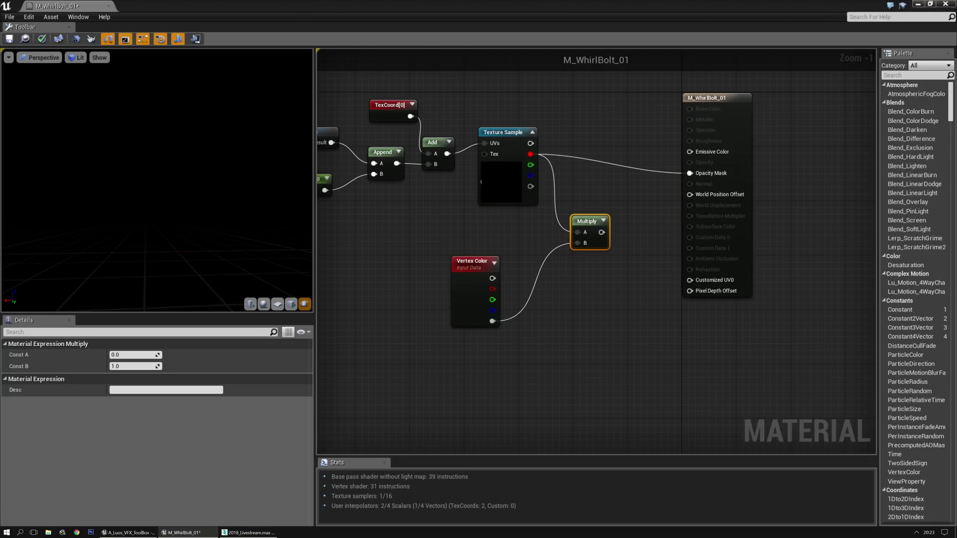
{"action": "right_click_drag", "start_coordinate": [428, 340], "coordinate": [581, 212]}
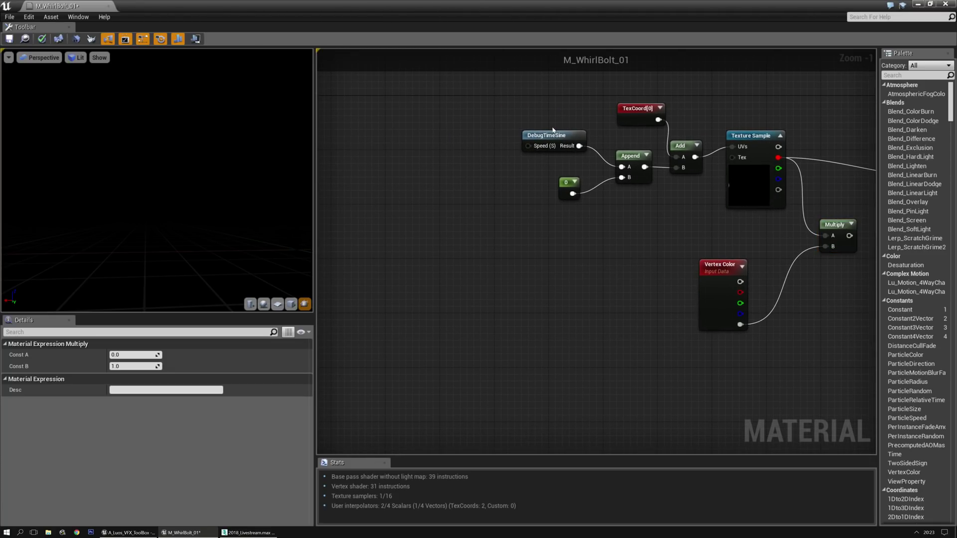
{"action": "left_click", "coordinate": [552, 134]}
{"action": "right_click_drag", "start_coordinate": [399, 374], "coordinate": [379, 314]}
{"action": "left_click", "coordinate": [380, 315]}
{"action": "key", "text": "ctrl+v"}
{"action": "right_click_drag", "start_coordinate": [466, 314], "coordinate": [502, 291]}
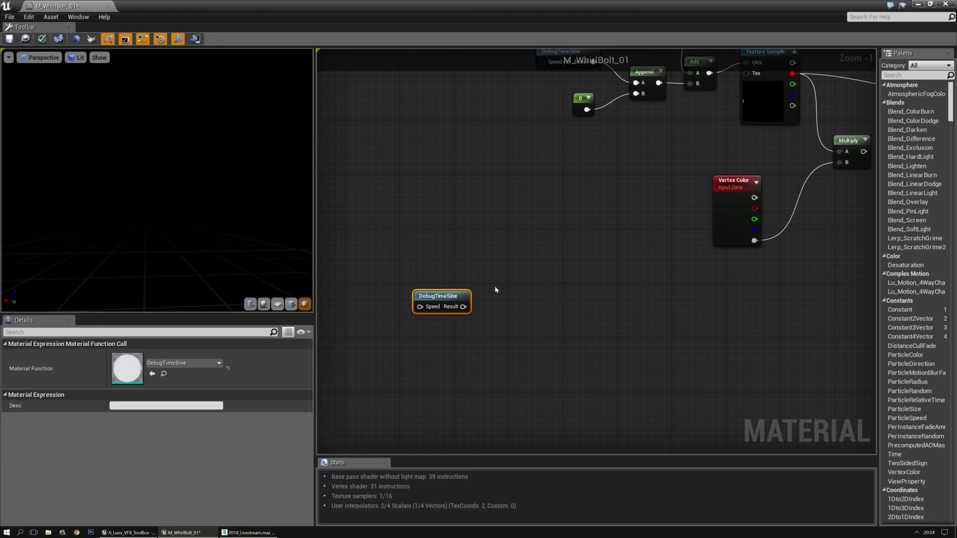
{"action": "right_click_drag", "start_coordinate": [495, 290], "coordinate": [457, 345]}
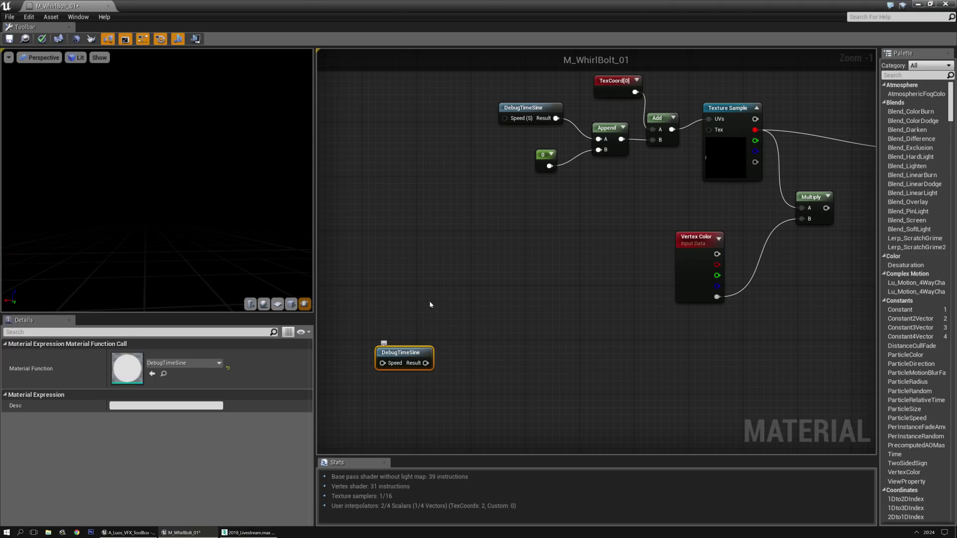
{"action": "key", "text": "Delete"}
Duplicate the DebugTimeSine, 0 constant and Append nodes together and place the copy below the original graph.
{"action": "left_click_drag", "start_coordinate": [466, 109], "coordinate": [610, 189]}
{"action": "left_click", "coordinate": [469, 316]}
{"action": "right_click_drag", "start_coordinate": [468, 316], "coordinate": [451, 277]}
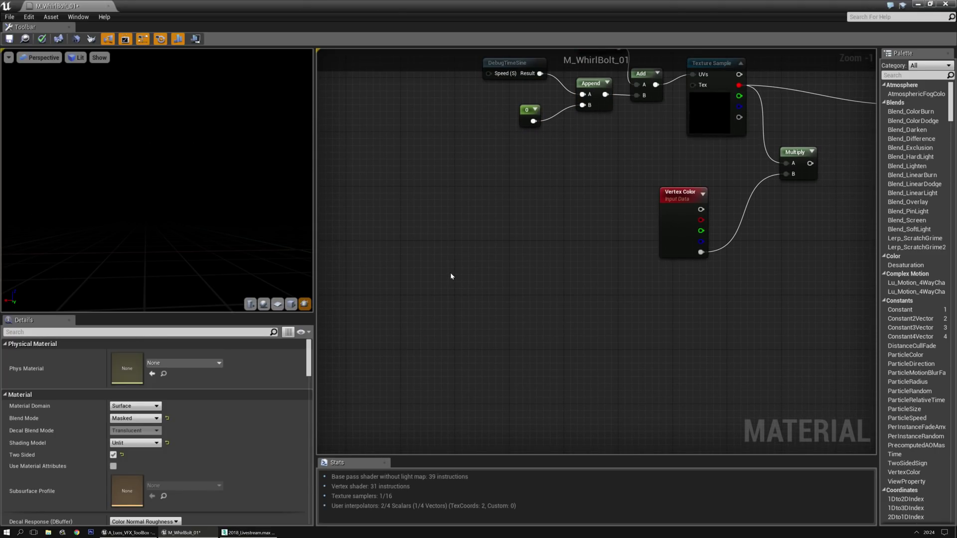
{"action": "key", "text": "ctrl+v"}
{"action": "right_click_drag", "start_coordinate": [570, 258], "coordinate": [504, 281]}
Add a Lerp node beside the duplicated Append and connect the Append's output to its Alpha.
{"action": "left_click", "coordinate": [566, 299]}
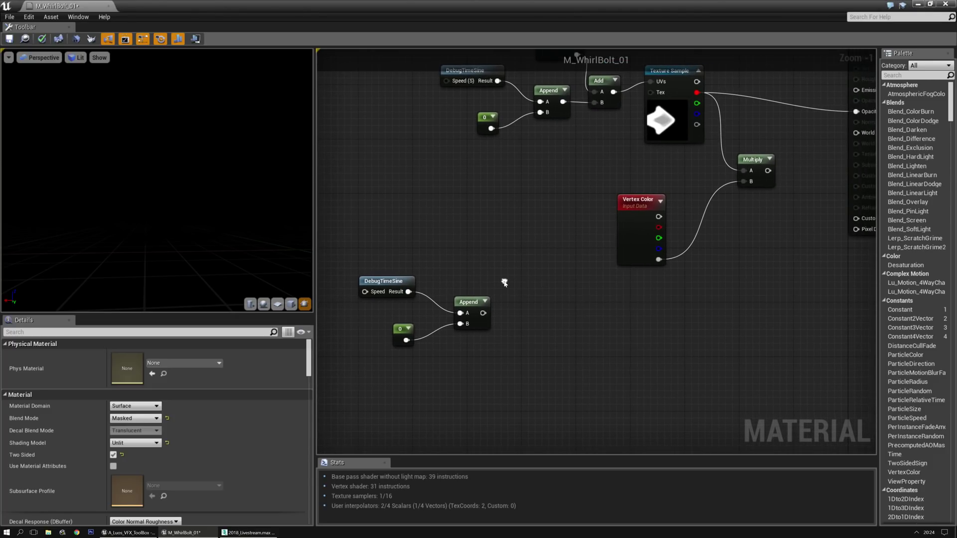
{"action": "key", "text": "l"}
{"action": "left_click", "coordinate": [538, 276]}
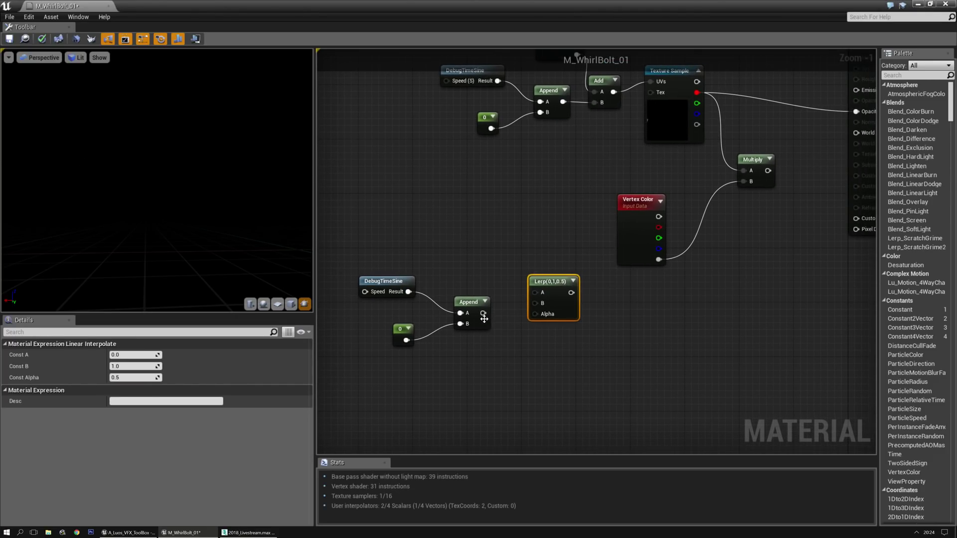
{"action": "left_click_drag", "start_coordinate": [482, 313], "coordinate": [535, 292]}
{"action": "right_click_drag", "start_coordinate": [595, 217], "coordinate": [573, 216]}
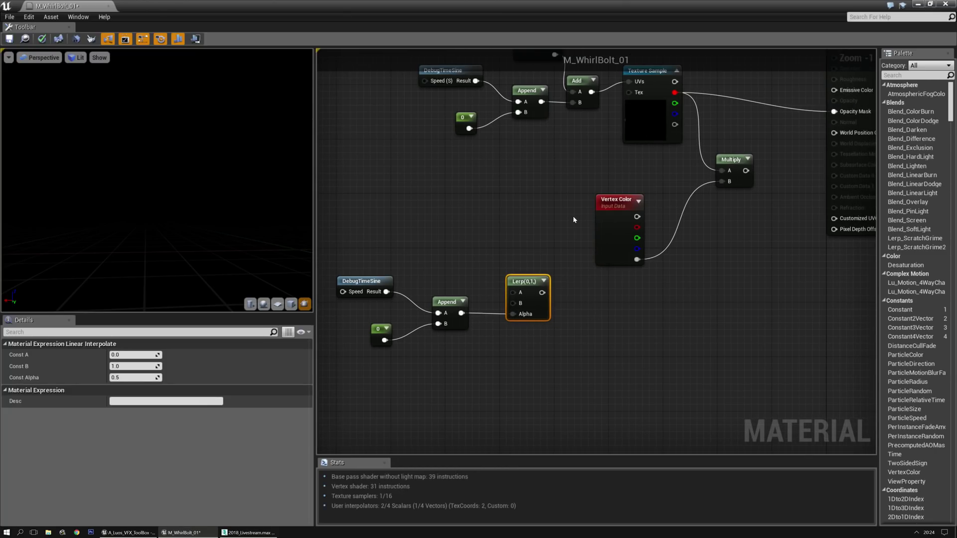
Move the Vertex Color node above the Lerp and show the Lerp node's full description.
{"action": "left_click_drag", "start_coordinate": [603, 203], "coordinate": [506, 176]}
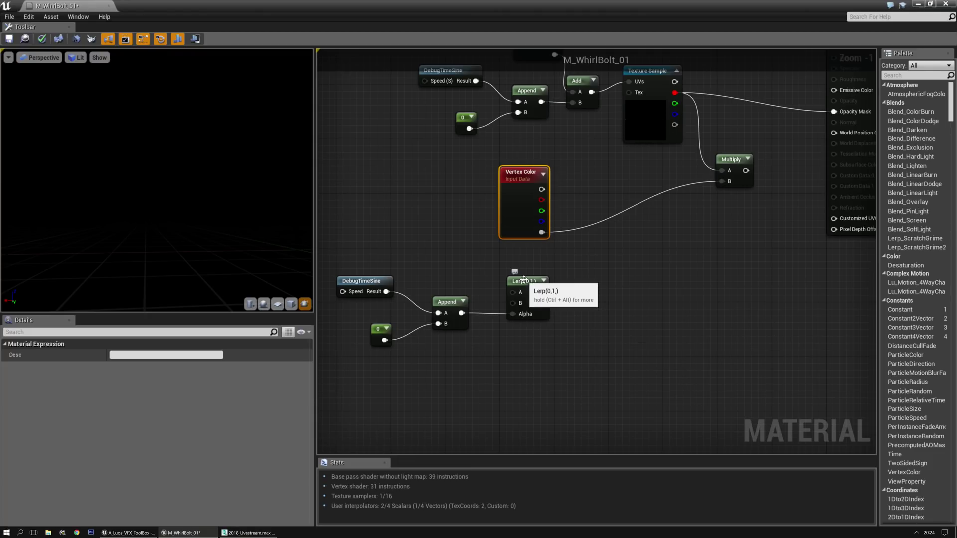
{"action": "key", "text": "ctrl+alt"}
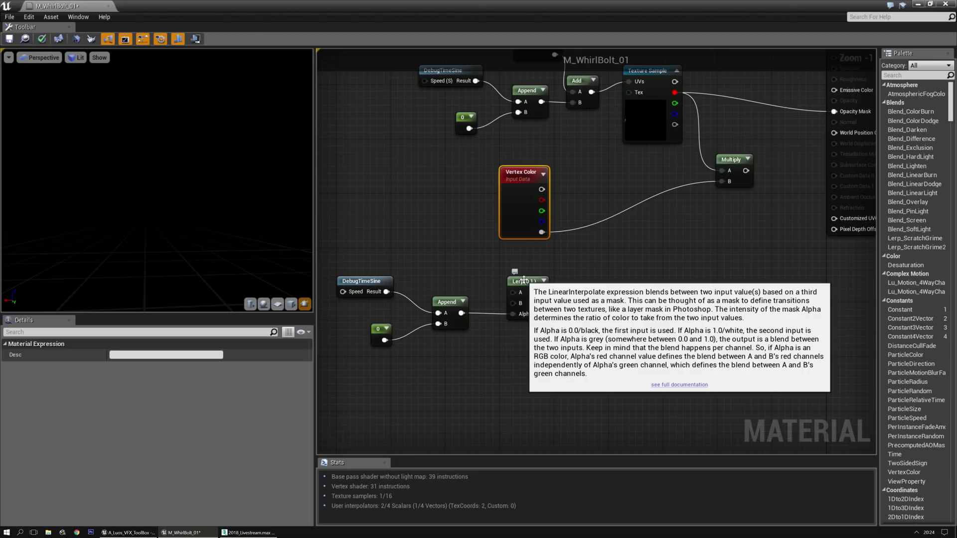
{"action": "left_click", "coordinate": [593, 305]}
{"action": "right_click_drag", "start_coordinate": [588, 285], "coordinate": [555, 335]}
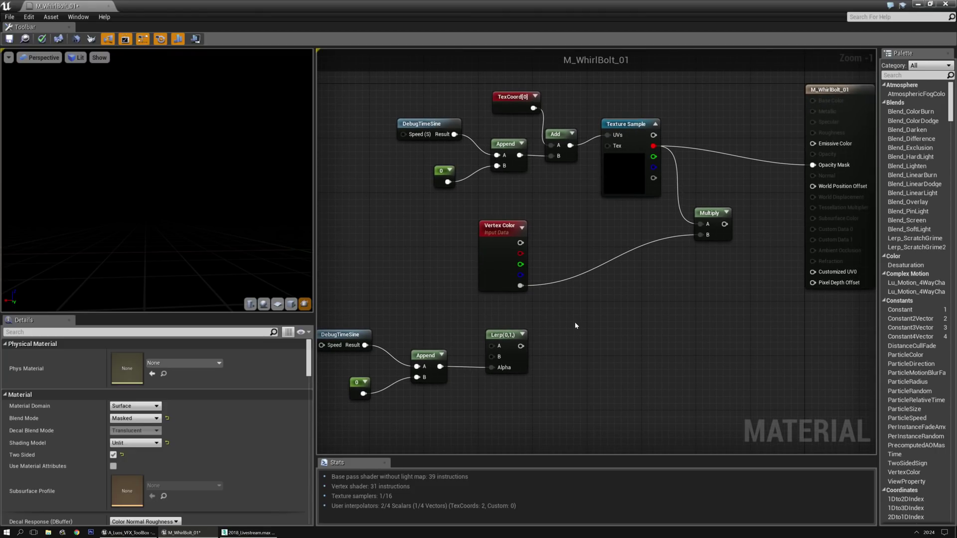
Add a Multiply of the Vertex Color's red channel and the Lerp output, and unlink the vertex alpha from the older Multiply.
{"action": "left_click", "coordinate": [576, 326]}
{"action": "left_click_drag", "start_coordinate": [520, 254], "coordinate": [579, 341]}
{"action": "left_click_drag", "start_coordinate": [520, 346], "coordinate": [581, 351]}
{"action": "left_click", "coordinate": [700, 235], "text": "alt"}
Connect the new Multiply's output to the material's Customized UV0.
{"action": "right_click_drag", "start_coordinate": [697, 321], "coordinate": [641, 315]}
{"action": "left_click", "coordinate": [584, 341]}
{"action": "left_click_drag", "start_coordinate": [551, 333], "coordinate": [758, 269]}
Connect the lower DebugTimeSine's result directly to the Lerp's Alpha instead of the Append.
{"action": "right_click_drag", "start_coordinate": [451, 363], "coordinate": [634, 310]}
{"action": "scroll", "coordinate": [633, 310], "scroll_direction": "up", "scroll_amount": 1}
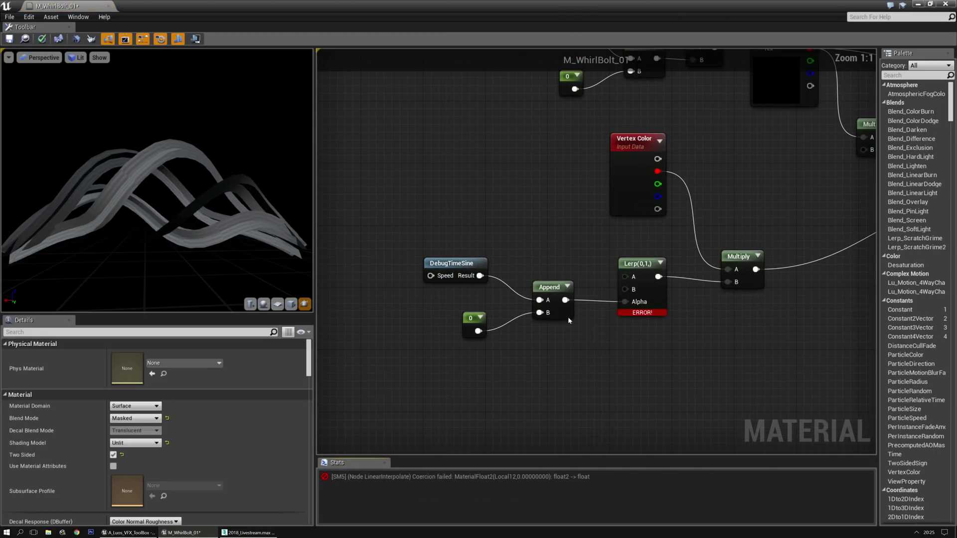
{"action": "left_click_drag", "start_coordinate": [479, 275], "coordinate": [623, 302]}
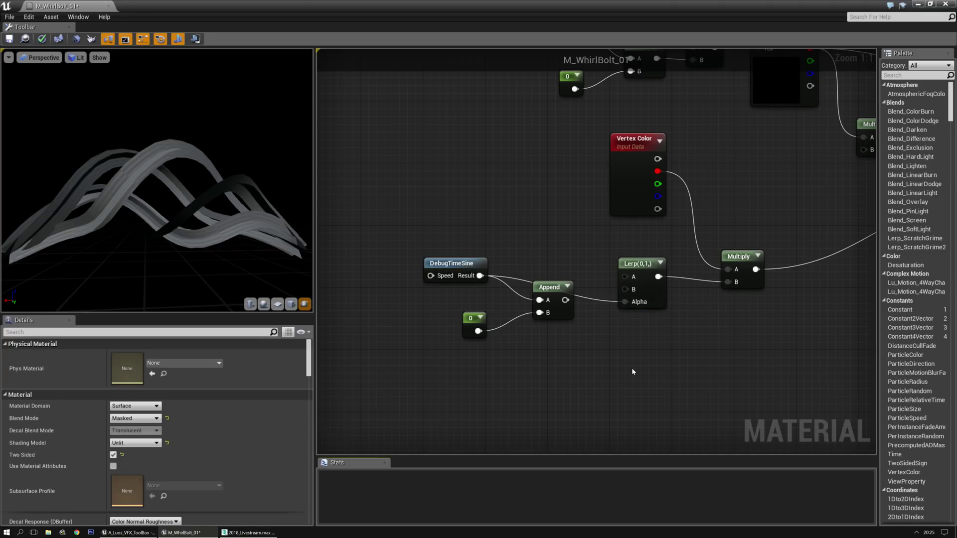
Detach the lower Append from DebugTimeSine and move it with its 0 constant to the output side of the Multiply.
{"action": "right_click_drag", "start_coordinate": [635, 367], "coordinate": [594, 372]}
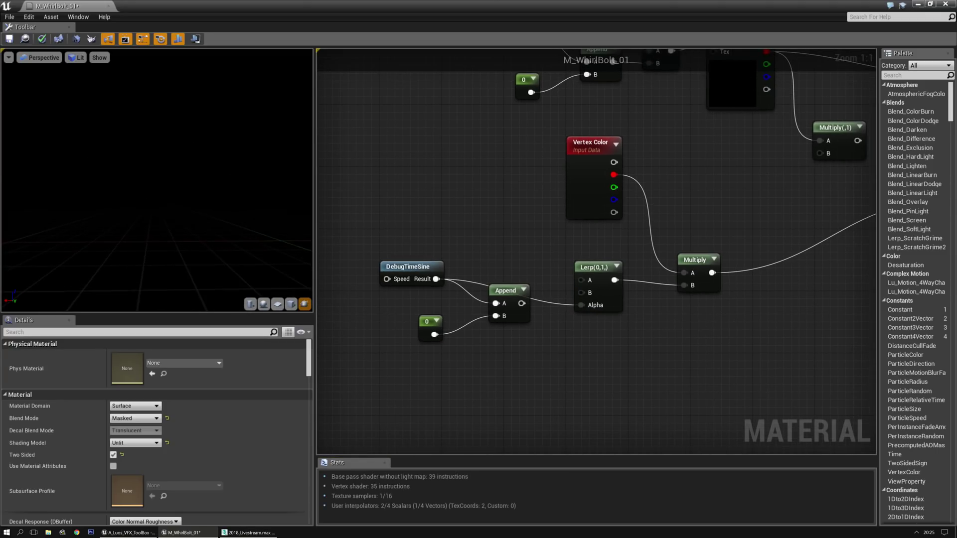
{"action": "right_click_drag", "start_coordinate": [632, 348], "coordinate": [571, 359]}
{"action": "right_click_drag", "start_coordinate": [657, 331], "coordinate": [710, 299]}
{"action": "left_click_drag", "start_coordinate": [465, 289], "coordinate": [691, 314]}
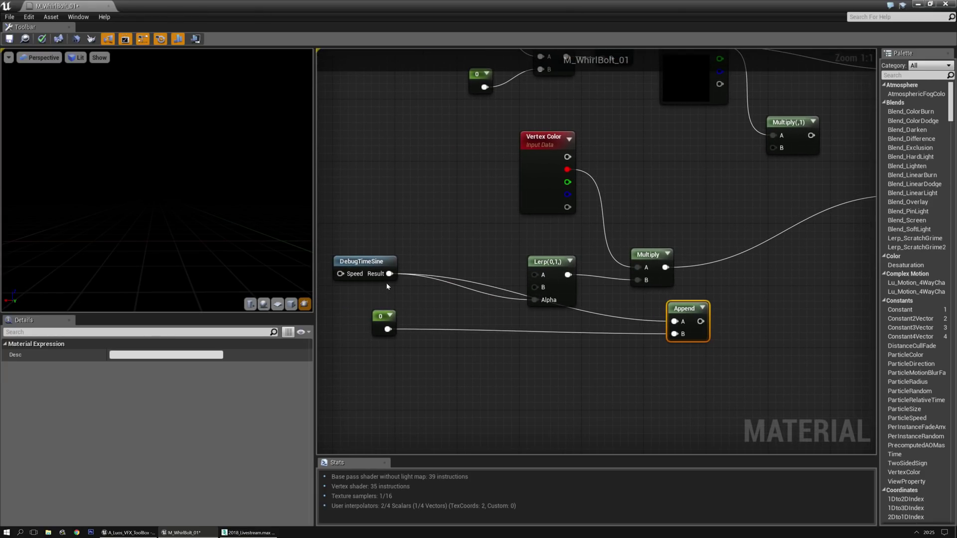
{"action": "left_click", "coordinate": [674, 322], "text": "alt"}
{"action": "left_click_drag", "start_coordinate": [375, 319], "coordinate": [631, 342]}
{"action": "right_click_drag", "start_coordinate": [632, 341], "coordinate": [489, 357]}
{"action": "left_click", "coordinate": [541, 327], "text": "ctrl"}
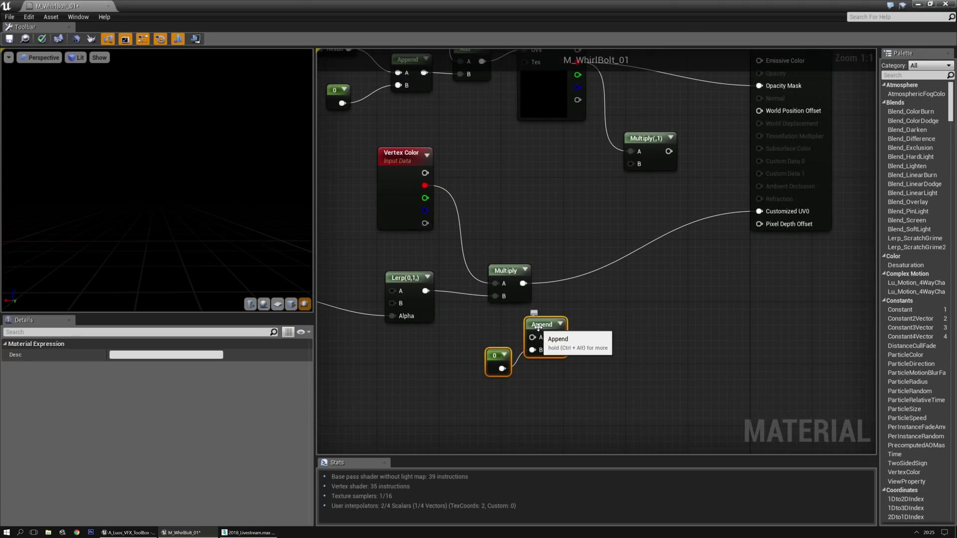
{"action": "left_click_drag", "start_coordinate": [541, 327], "coordinate": [618, 298]}
Route the Multiply's output through the Append's A input and on to Customized UV0.
{"action": "left_click", "coordinate": [483, 345]}
{"action": "right_click_drag", "start_coordinate": [493, 337], "coordinate": [458, 346]}
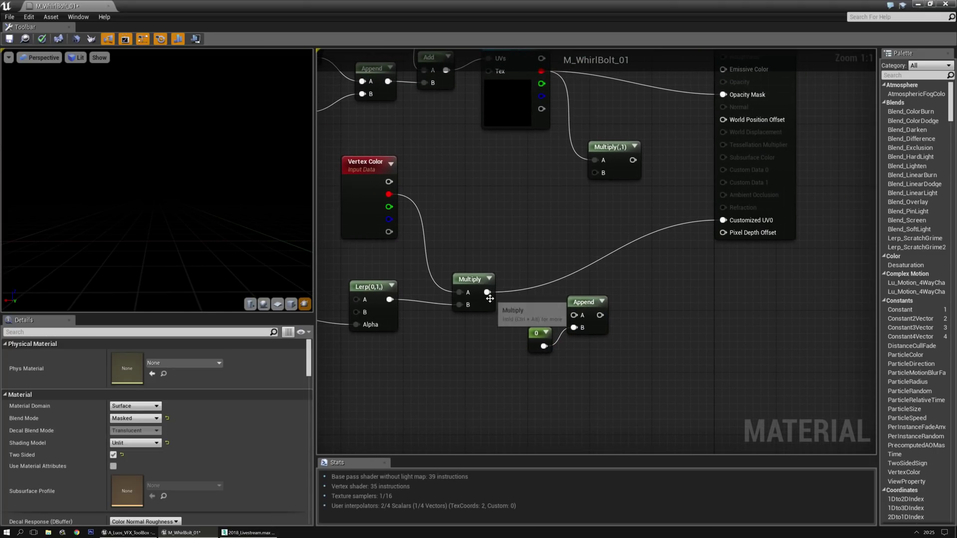
{"action": "left_click_drag", "start_coordinate": [486, 292], "coordinate": [724, 221]}
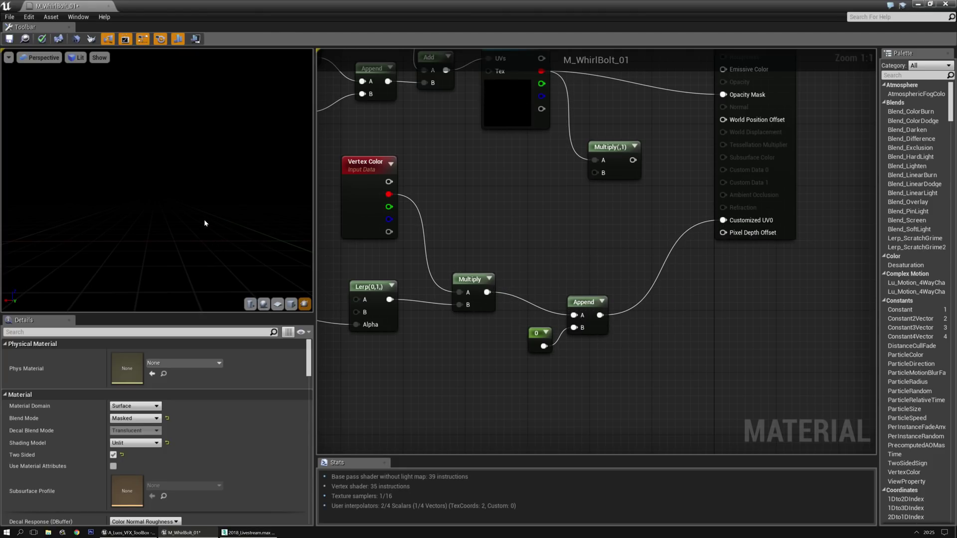
Disconnect the upper Add node from the Texture Sample's UVs and orbit the preview mesh.
{"action": "right_click_drag", "start_coordinate": [563, 210], "coordinate": [587, 269]}
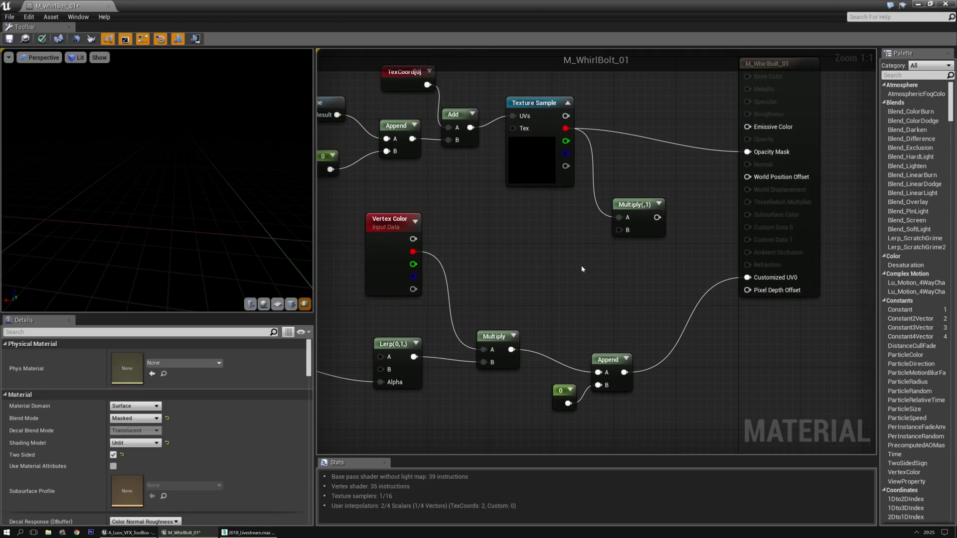
{"action": "right_click_drag", "start_coordinate": [527, 151], "coordinate": [598, 218]}
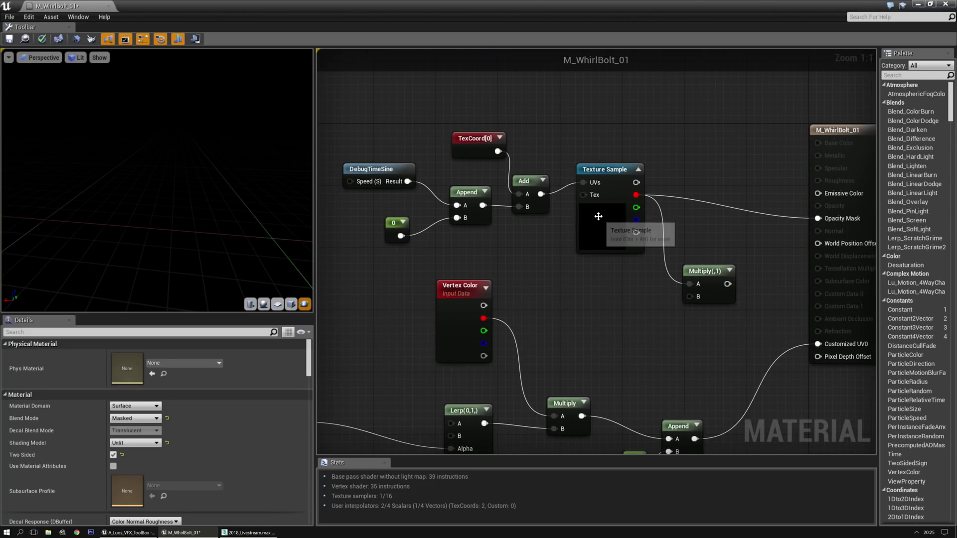
{"action": "left_click", "coordinate": [593, 182], "text": "alt"}
{"action": "right_click_drag", "start_coordinate": [593, 323], "coordinate": [540, 233]}
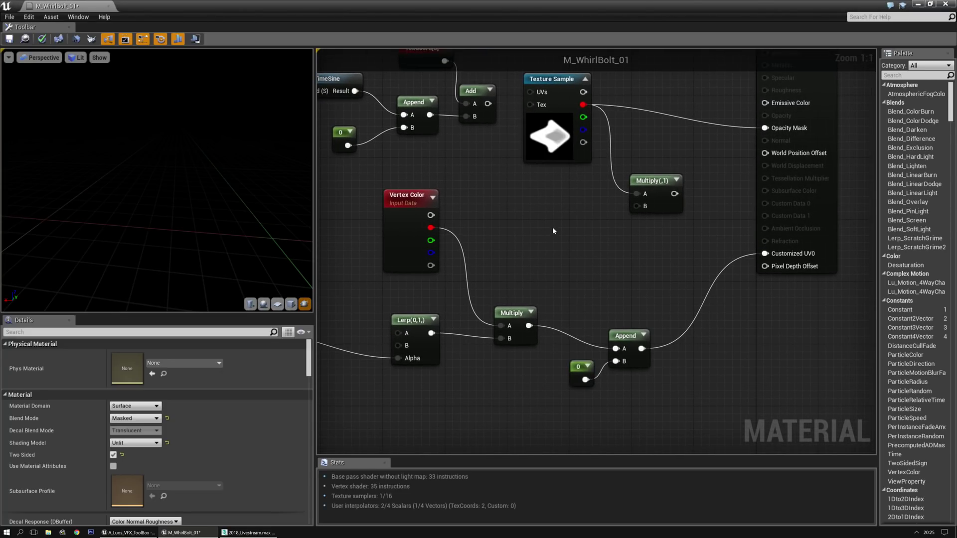
{"action": "right_click_drag", "start_coordinate": [495, 234], "coordinate": [649, 183]}
{"action": "left_click_drag", "start_coordinate": [224, 210], "coordinate": [192, 206]}
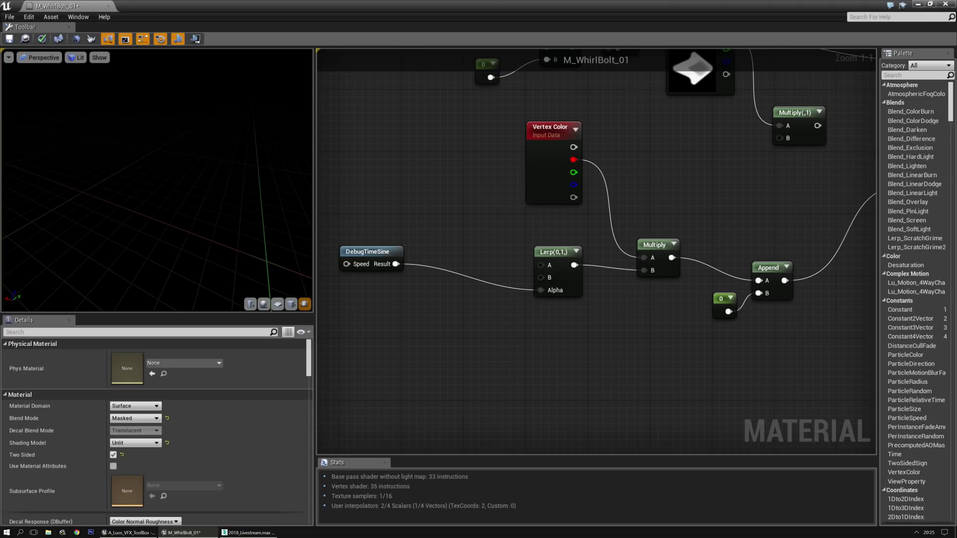
Move the lower Append closer to the Multiply and place its 0 constant just beneath.
{"action": "right_click_drag", "start_coordinate": [533, 330], "coordinate": [481, 328]}
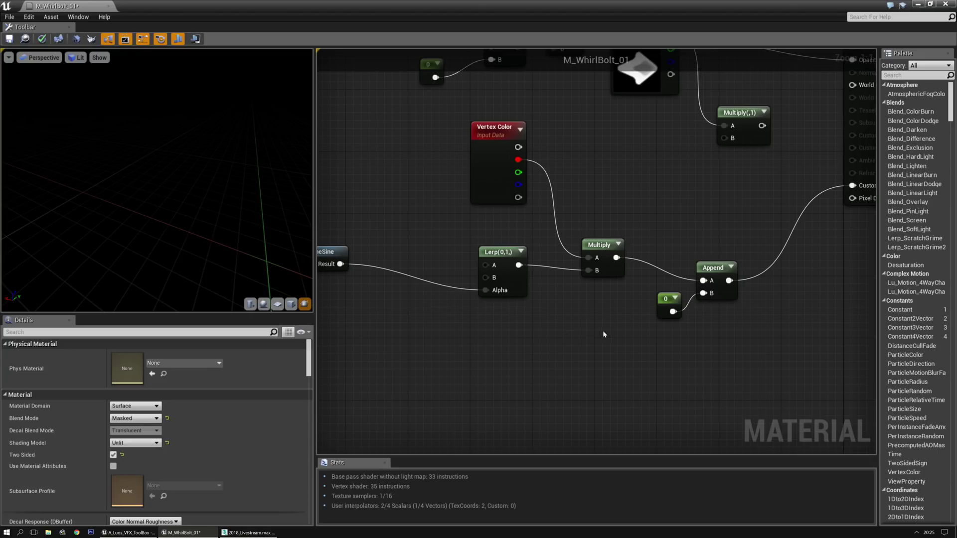
{"action": "right_click_drag", "start_coordinate": [746, 243], "coordinate": [622, 263]}
{"action": "left_click_drag", "start_coordinate": [597, 289], "coordinate": [550, 273]}
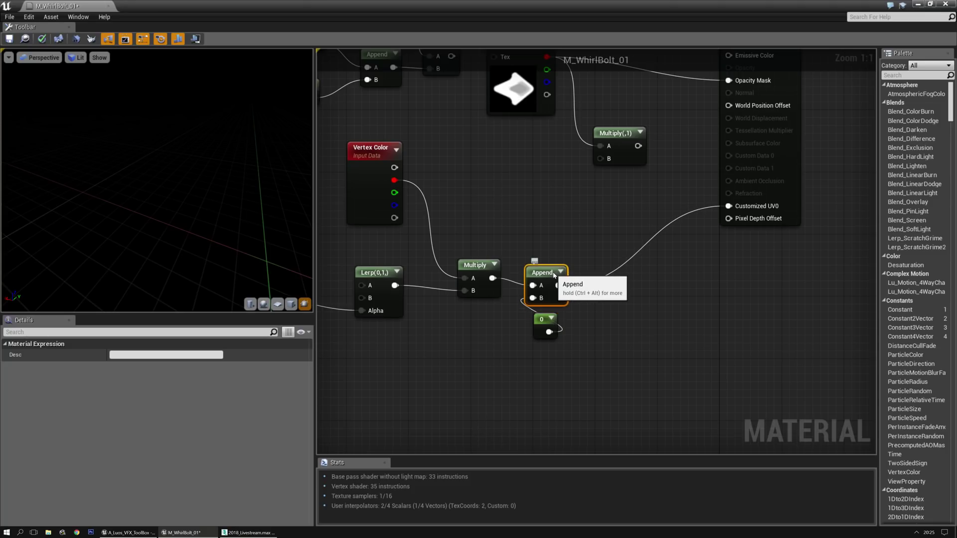
{"action": "left_click_drag", "start_coordinate": [539, 317], "coordinate": [504, 318]}
{"action": "left_click", "coordinate": [571, 219]}
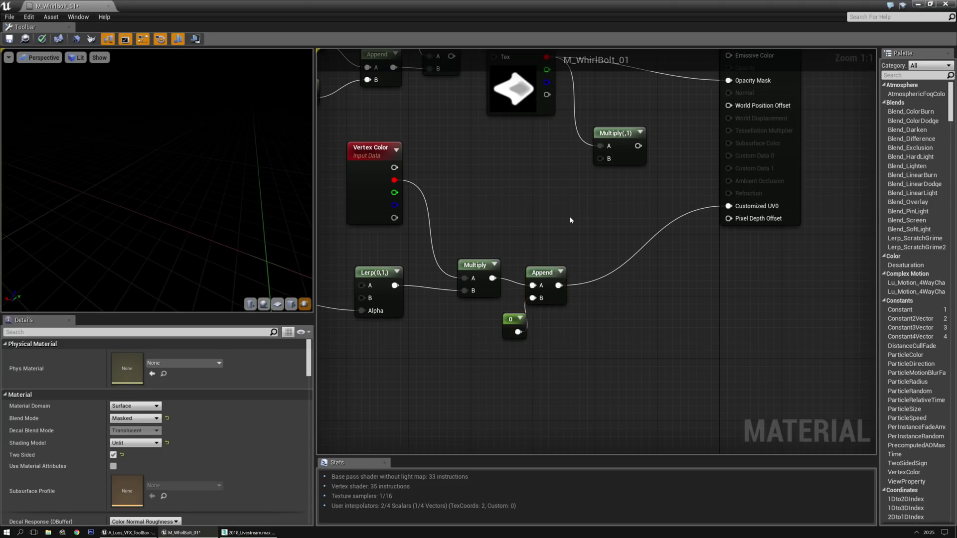
Add a TexCoord and an Add node that sums it with the Append, and feed the result into Customized UV0.
{"action": "left_click", "coordinate": [571, 220]}
{"action": "left_click_drag", "start_coordinate": [580, 218], "coordinate": [621, 244]}
{"action": "left_click", "coordinate": [618, 229]}
{"action": "left_click", "coordinate": [613, 226]}
{"action": "left_click_drag", "start_coordinate": [558, 285], "coordinate": [729, 206]}
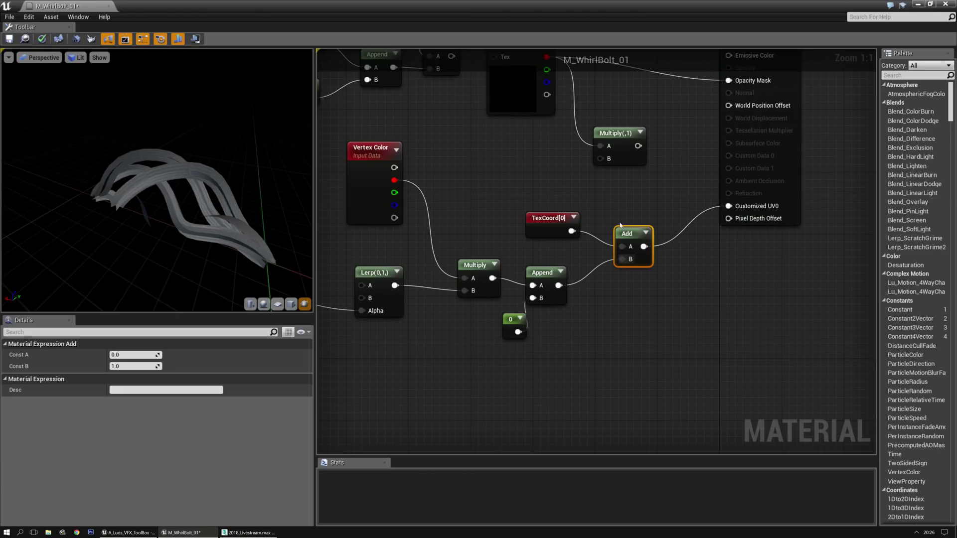
Connect the Texture Sample's red channel to both Emissive Color and Opacity Mask.
{"action": "left_click_drag", "start_coordinate": [141, 238], "coordinate": [152, 234]}
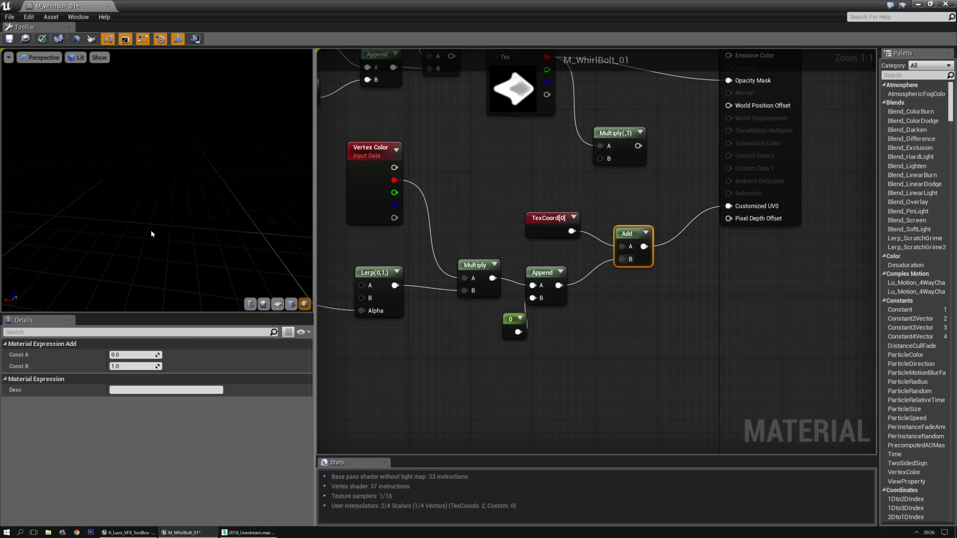
{"action": "right_click_drag", "start_coordinate": [605, 160], "coordinate": [560, 247]}
{"action": "left_click_drag", "start_coordinate": [683, 168], "coordinate": [686, 147], "text": "ctrl"}
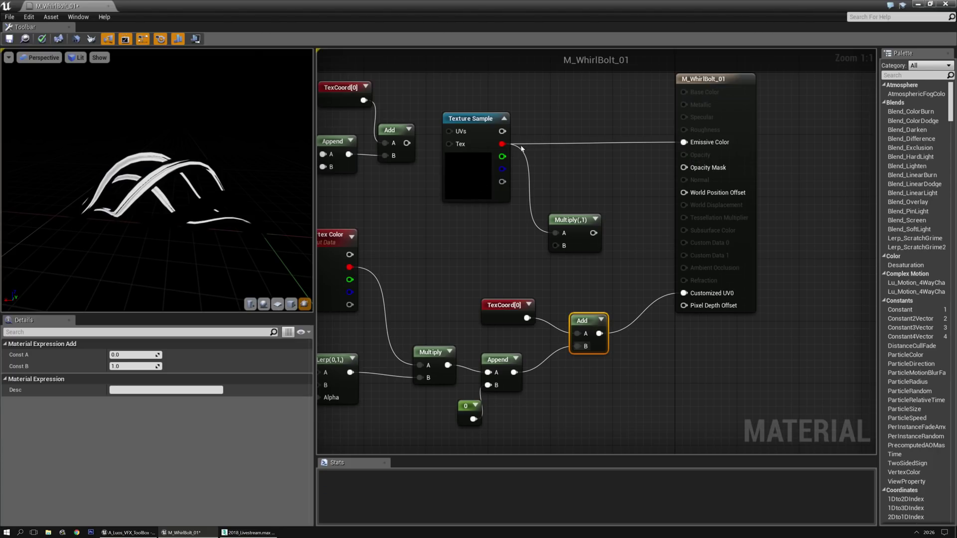
{"action": "left_click_drag", "start_coordinate": [502, 144], "coordinate": [690, 171]}
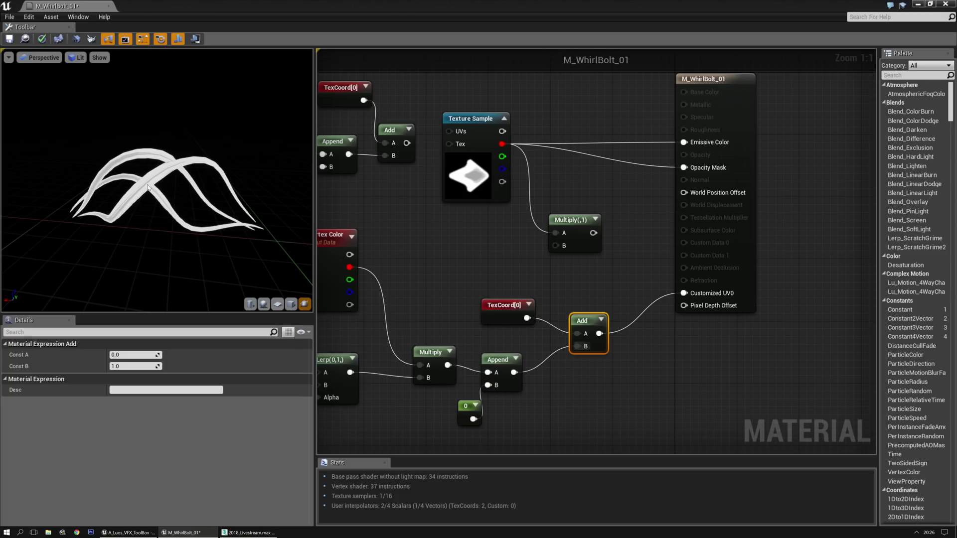
Set Const A of the Lerp feeding the Multiply to -1.
{"action": "right_click_drag", "start_coordinate": [326, 323], "coordinate": [440, 255]}
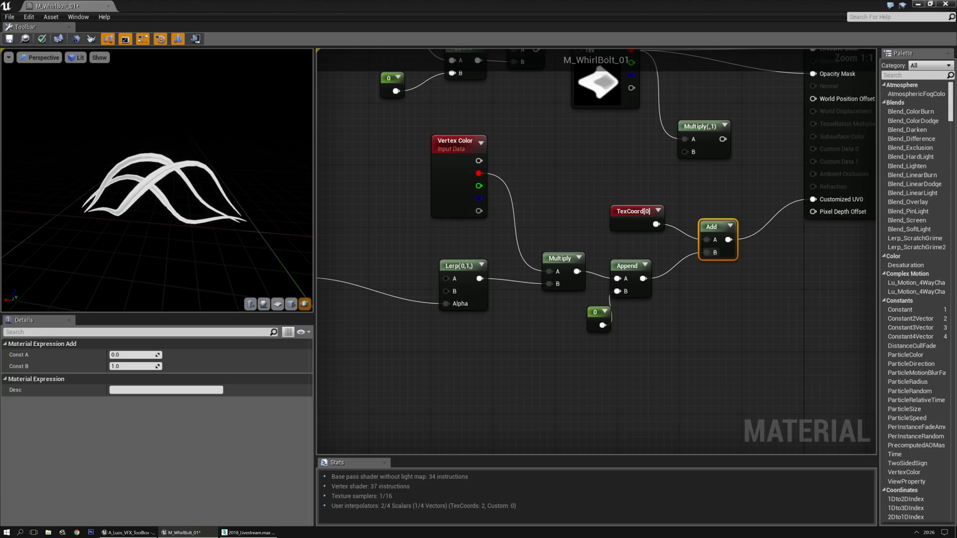
{"action": "left_click", "coordinate": [479, 263]}
{"action": "left_click", "coordinate": [132, 355]}
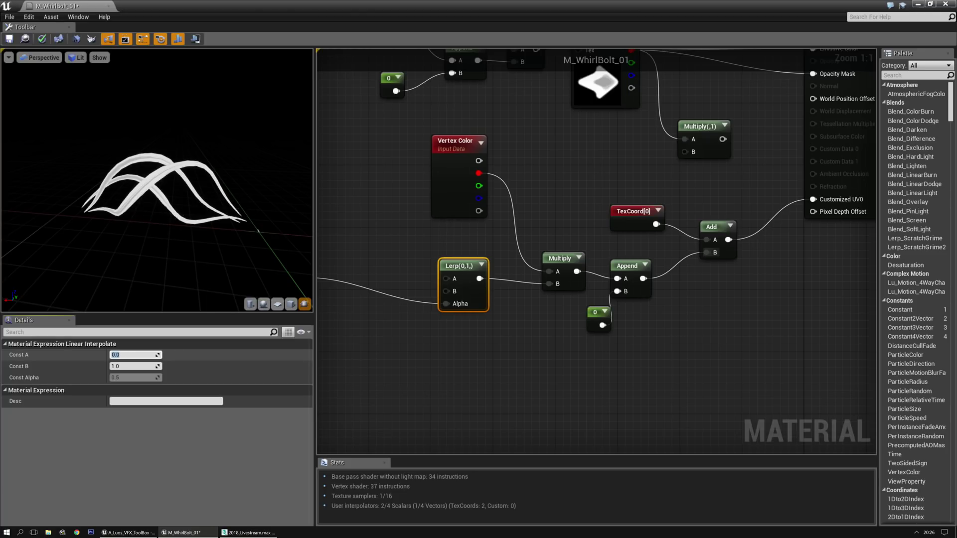
{"action": "type", "text": "-1"}
{"action": "key", "text": "Return"}
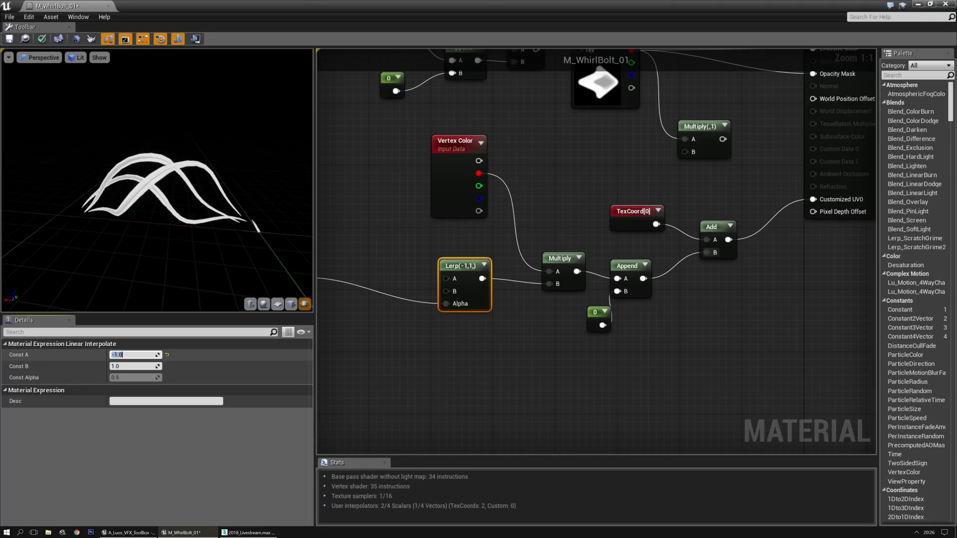
Nudge the Lerp node slightly down beside the Multiply.
{"action": "right_click_drag", "start_coordinate": [470, 365], "coordinate": [566, 312]}
{"action": "left_click", "coordinate": [454, 230]}
{"action": "left_click", "coordinate": [567, 312]}
{"action": "left_click_drag", "start_coordinate": [558, 243], "coordinate": [542, 234]}
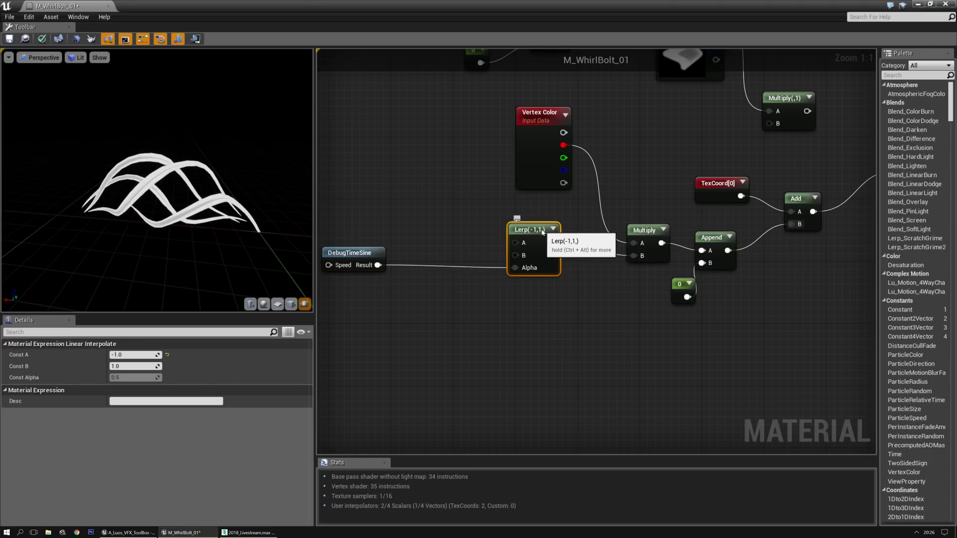
{"action": "key", "text": "Down"}
{"action": "key", "text": "Down"}
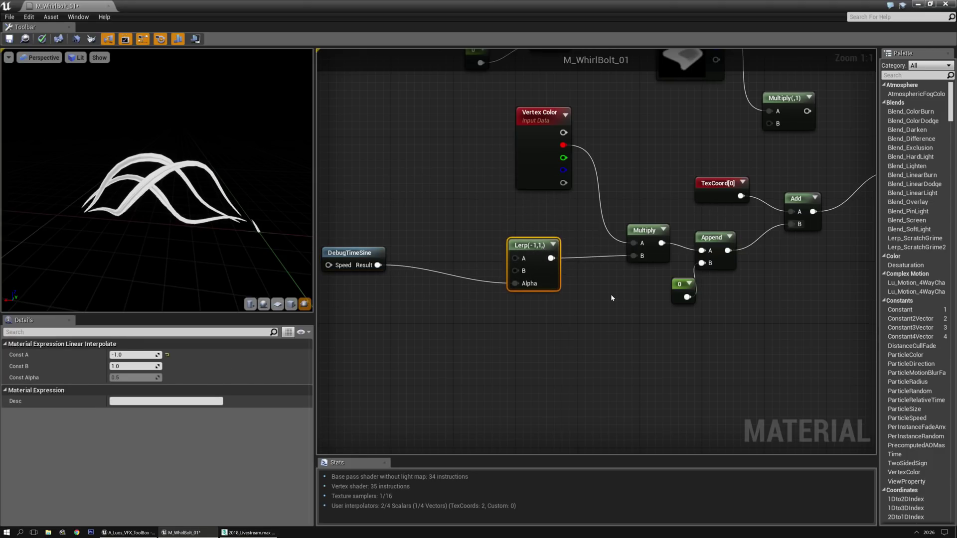
Align the lower Append level with the Multiply and tuck its 0 constant directly beneath it.
{"action": "left_click", "coordinate": [624, 318]}
{"action": "right_click_drag", "start_coordinate": [624, 318], "coordinate": [533, 321]}
{"action": "left_click", "coordinate": [624, 255]}
{"action": "key", "text": "Up"}
{"action": "key", "text": "Right"}
{"action": "key", "text": "Right"}
{"action": "left_click_drag", "start_coordinate": [597, 289], "coordinate": [636, 274]}
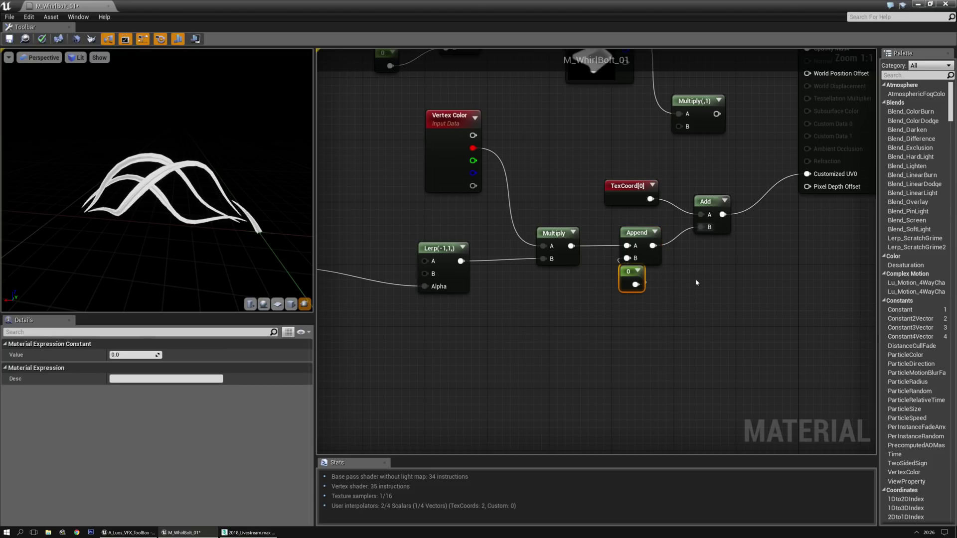
Move the lower Add and its TexCoord closer to the Append to make the chain compact.
{"action": "left_click", "coordinate": [684, 281]}
{"action": "right_click_drag", "start_coordinate": [683, 282], "coordinate": [626, 303]}
{"action": "left_click_drag", "start_coordinate": [651, 234], "coordinate": [647, 258]}
{"action": "left_click", "coordinate": [655, 219]}
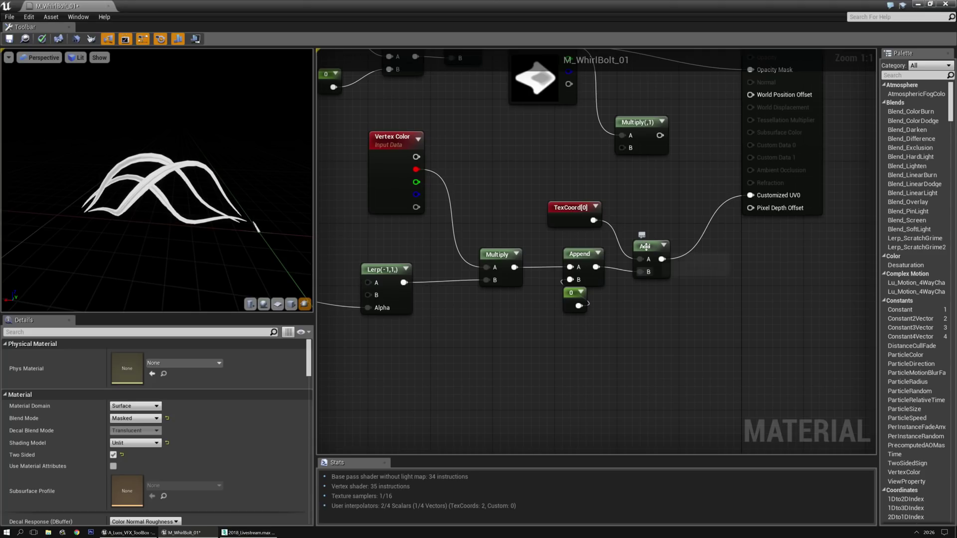
{"action": "left_click_drag", "start_coordinate": [634, 244], "coordinate": [630, 236]}
{"action": "left_click_drag", "start_coordinate": [582, 217], "coordinate": [598, 233]}
{"action": "left_click", "coordinate": [607, 177]}
Copy the Lerp and Multiply pair and paste a duplicate below the original.
{"action": "right_click_drag", "start_coordinate": [468, 299], "coordinate": [725, 276]}
{"action": "scroll", "coordinate": [668, 309], "scroll_direction": "down", "scroll_amount": 1}
{"action": "right_click_drag", "start_coordinate": [668, 310], "coordinate": [553, 286]}
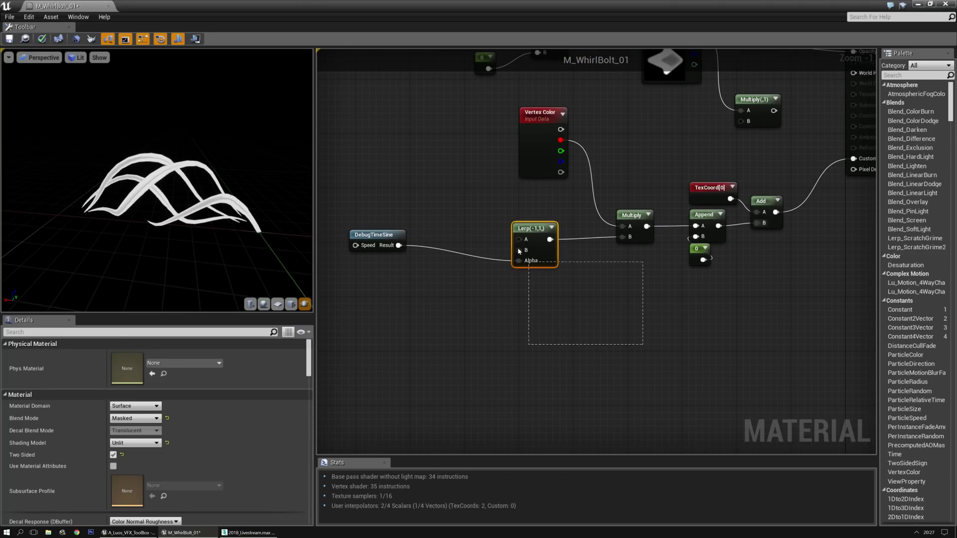
{"action": "left_click_drag", "start_coordinate": [438, 206], "coordinate": [439, 208]}
{"action": "key", "text": "ctrl+c"}
{"action": "left_click", "coordinate": [490, 303]}
{"action": "key", "text": "ctrl+v"}
{"action": "left_click_drag", "start_coordinate": [530, 306], "coordinate": [530, 299]}
Paste two more copies of the Lerp and Multiply pair further down, stacked under the first duplicate.
{"action": "left_click", "coordinate": [528, 387]}
{"action": "key", "text": "ctrl+v"}
{"action": "right_click_drag", "start_coordinate": [569, 359], "coordinate": [578, 320]}
{"action": "left_click_drag", "start_coordinate": [588, 333], "coordinate": [629, 326]}
{"action": "right_click_drag", "start_coordinate": [573, 399], "coordinate": [572, 332]}
{"action": "left_click", "coordinate": [517, 337]}
{"action": "key", "text": "ctrl+v"}
{"action": "left_click", "coordinate": [619, 307]}
Shift the lower TexCoord, Append, 0 constant and Add together toward the material output to free space.
{"action": "right_click_drag", "start_coordinate": [696, 200], "coordinate": [601, 350]}
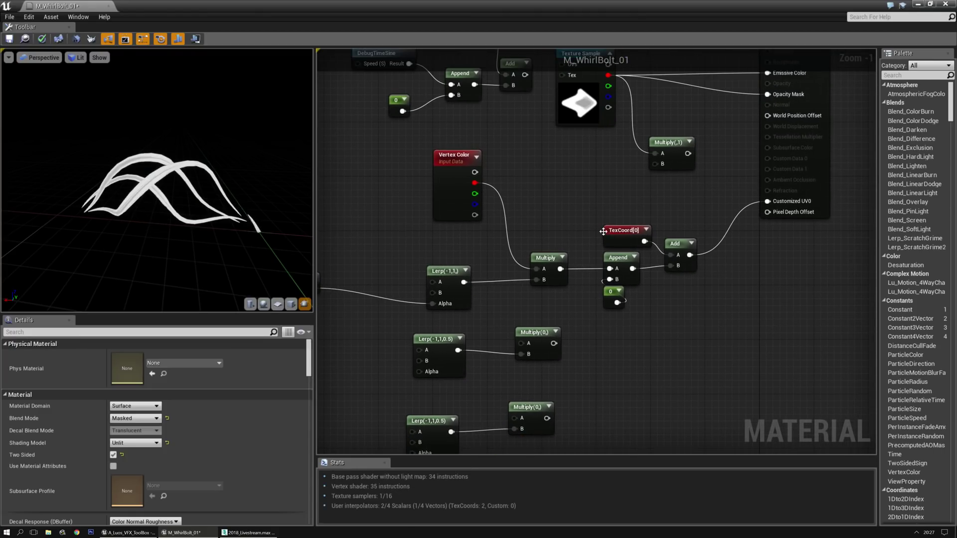
{"action": "left_click_drag", "start_coordinate": [687, 332], "coordinate": [690, 333]}
{"action": "left_click_drag", "start_coordinate": [675, 242], "coordinate": [726, 242]}
{"action": "left_click", "coordinate": [596, 317]}
Place three new Add nodes in a column beside the Multiply nodes.
{"action": "right_click_drag", "start_coordinate": [593, 307], "coordinate": [650, 235]}
{"action": "key", "text": "a"}
{"action": "left_click", "coordinate": [651, 237]}
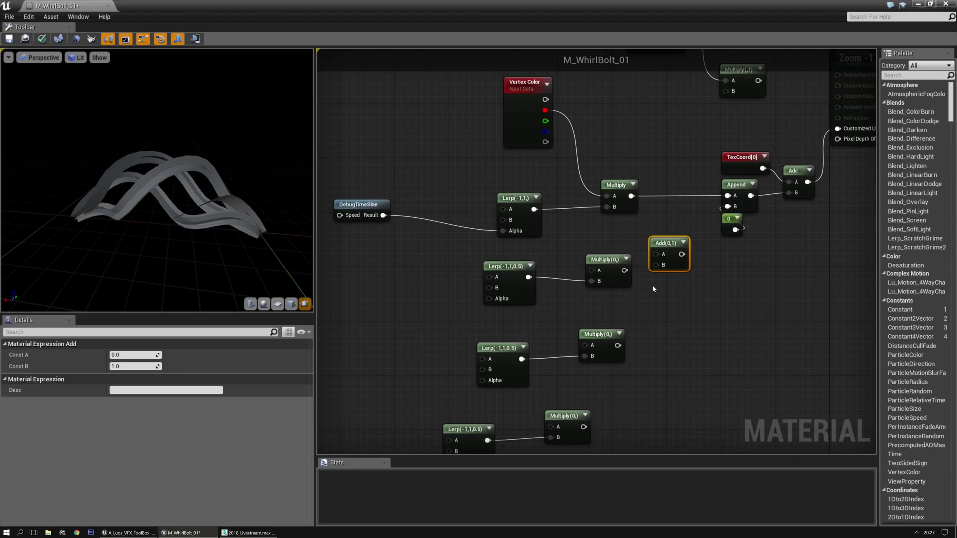
{"action": "key", "text": "a"}
{"action": "left_click", "coordinate": [653, 285]}
{"action": "key", "text": "a"}
{"action": "left_click", "coordinate": [652, 362]}
Connect DebugTimeSine to the second Lerp's Alpha and the Vertex Color's green channel to the second Multiply's A.
{"action": "right_click_drag", "start_coordinate": [408, 298], "coordinate": [479, 237]}
{"action": "left_click", "coordinate": [494, 274]}
{"action": "left_click", "coordinate": [427, 181]}
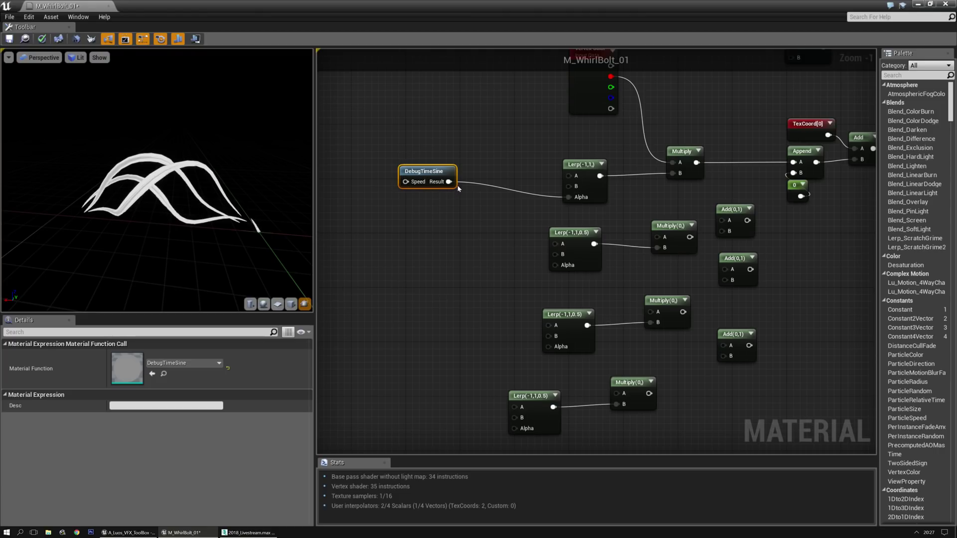
{"action": "left_click_drag", "start_coordinate": [449, 181], "coordinate": [559, 265]}
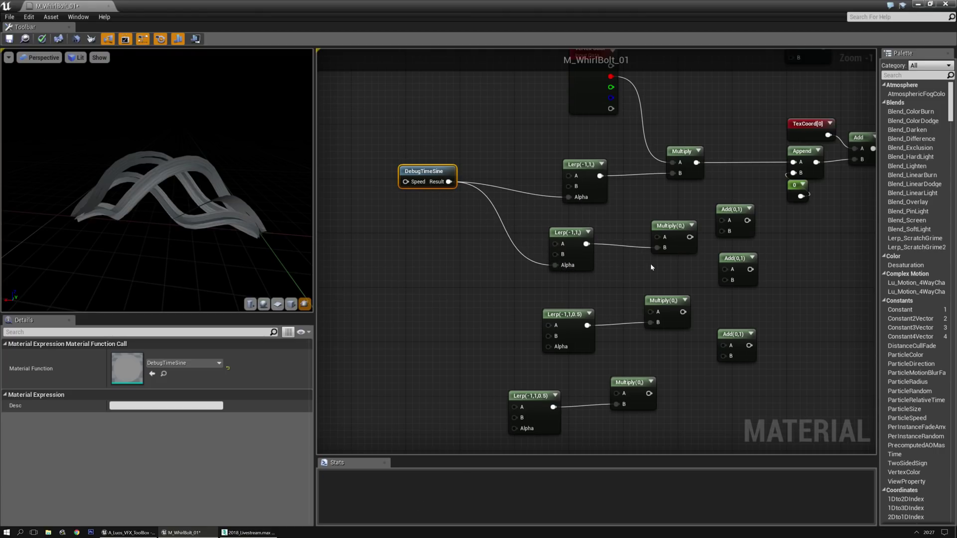
{"action": "right_click_drag", "start_coordinate": [600, 112], "coordinate": [545, 136]}
{"action": "left_click_drag", "start_coordinate": [555, 112], "coordinate": [554, 116]}
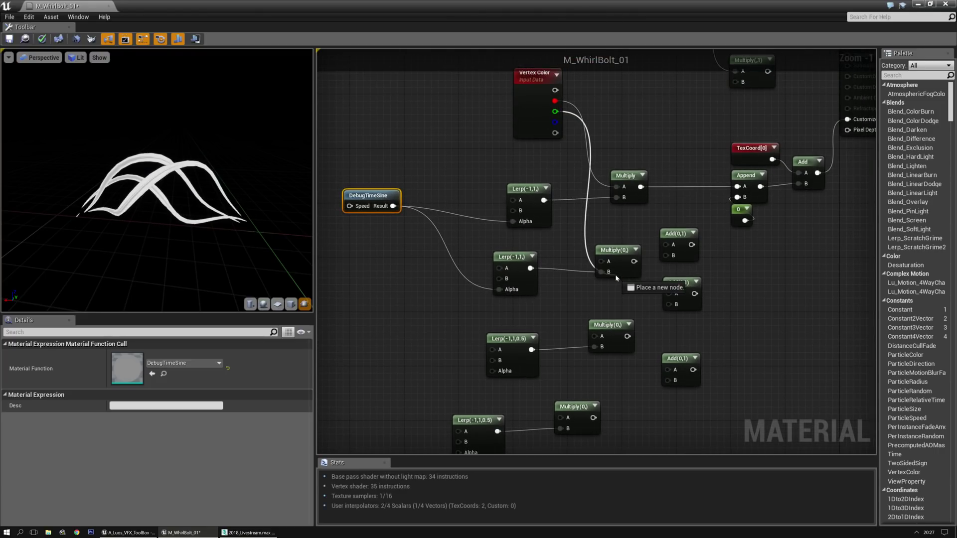
{"action": "left_click_drag", "start_coordinate": [606, 265], "coordinate": [606, 264]}
Sum the first two Multiply nodes in an Add node and route the result into the Append's A.
{"action": "right_click_drag", "start_coordinate": [658, 283], "coordinate": [591, 322]}
{"action": "mouse_move", "coordinate": [609, 272]}
{"action": "left_mouse_down"}
{"action": "mouse_move", "coordinate": [611, 248]}
{"action": "mouse_move", "coordinate": [604, 260]}
{"action": "left_mouse_up"}
{"action": "left_click_drag", "start_coordinate": [559, 300], "coordinate": [671, 226]}
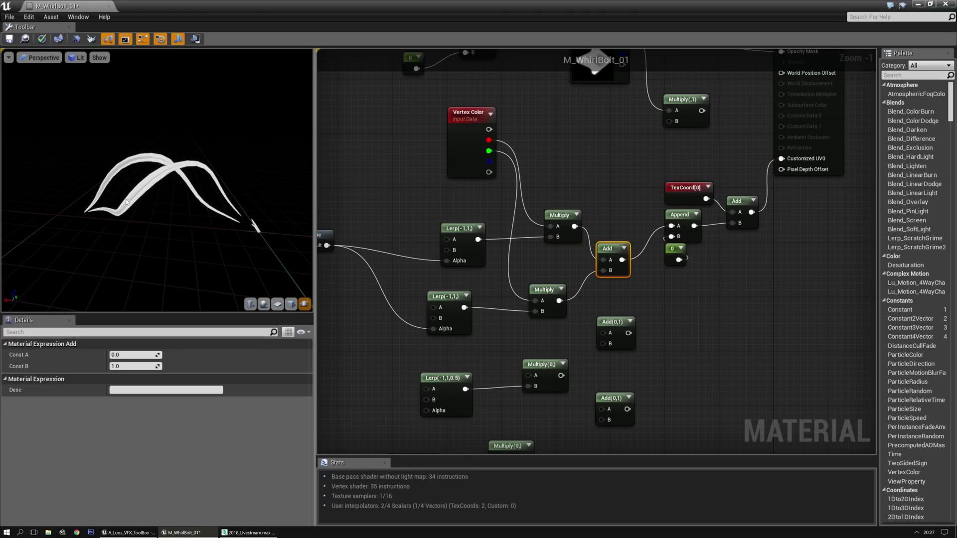
Set the second Lerp's Const A to -1.2 and Const B to 1.4.
{"action": "right_click_drag", "start_coordinate": [392, 220], "coordinate": [510, 174]}
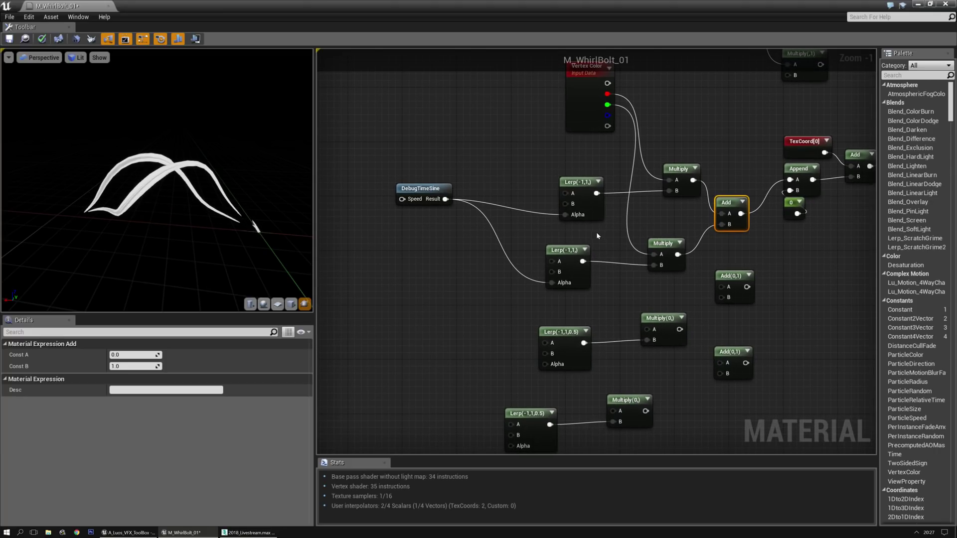
{"action": "left_click", "coordinate": [568, 265]}
{"action": "left_click", "coordinate": [139, 355]}
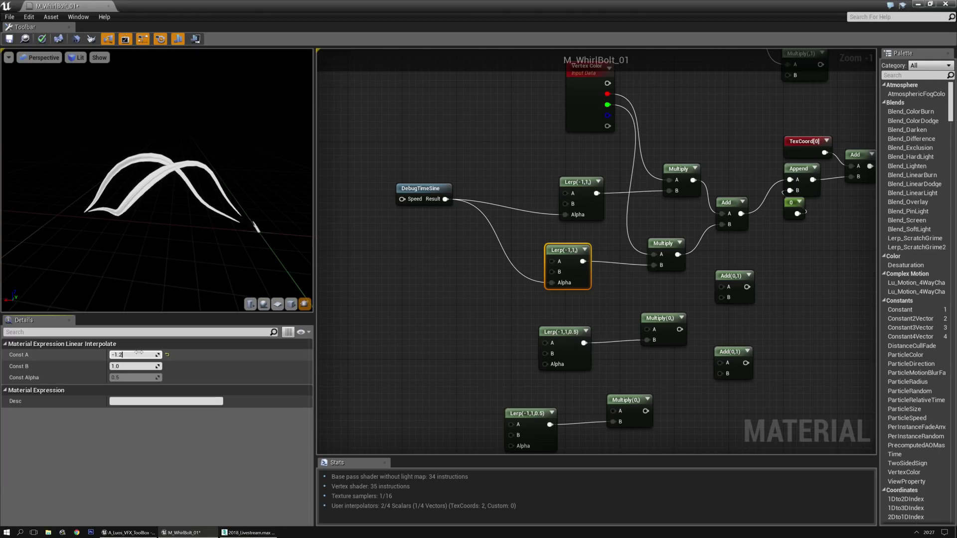
{"action": "type", "text": "-1.2"}
{"action": "key", "text": "Tab"}
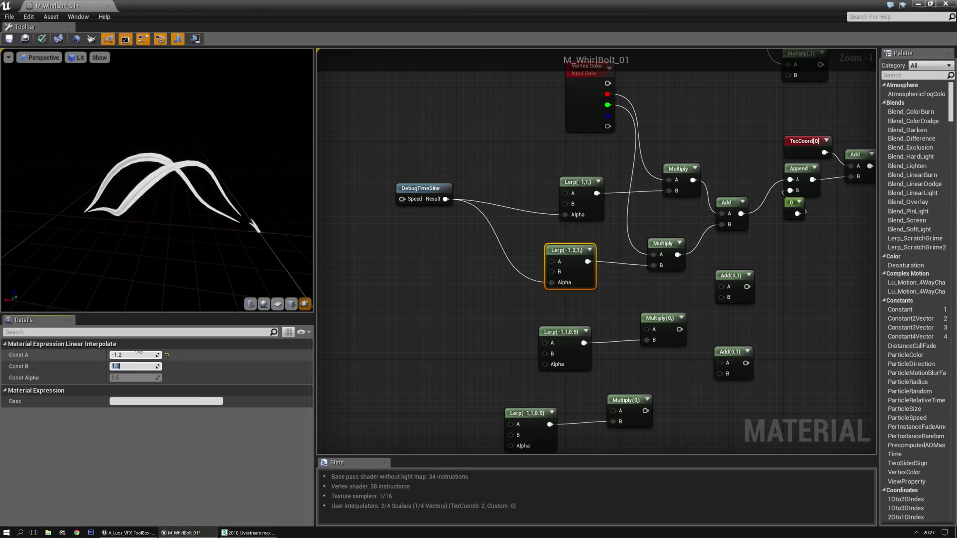
{"action": "type", "text": "1.4"}
{"action": "key", "text": "Return"}
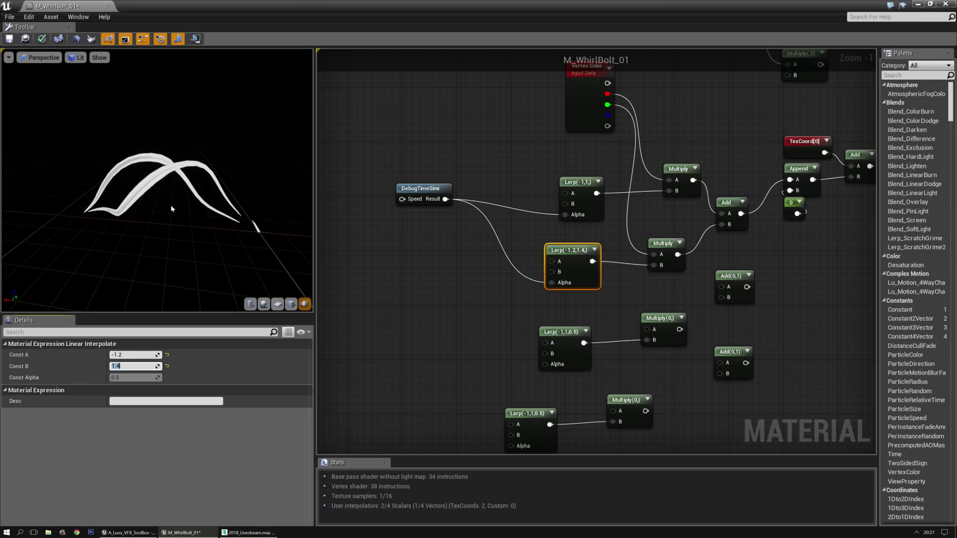
Add a constant of 0.4 and connect it to the DebugTimeSine's Speed input.
{"action": "right_click_drag", "start_coordinate": [380, 206], "coordinate": [418, 213]}
{"action": "key", "text": "1"}
{"action": "left_click", "coordinate": [408, 197]}
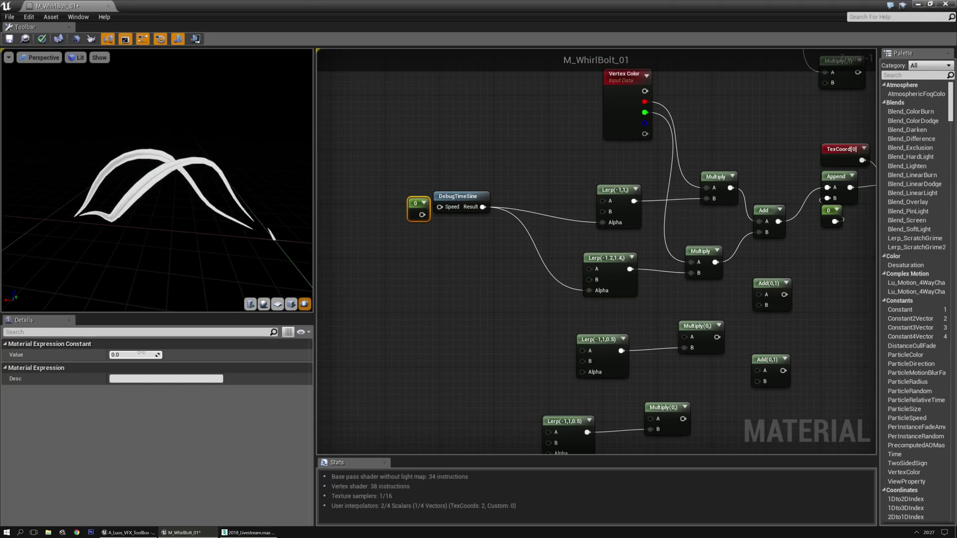
{"action": "key", "text": "Return"}
{"action": "left_click_drag", "start_coordinate": [427, 215], "coordinate": [408, 205]}
{"action": "left_click", "coordinate": [421, 234]}
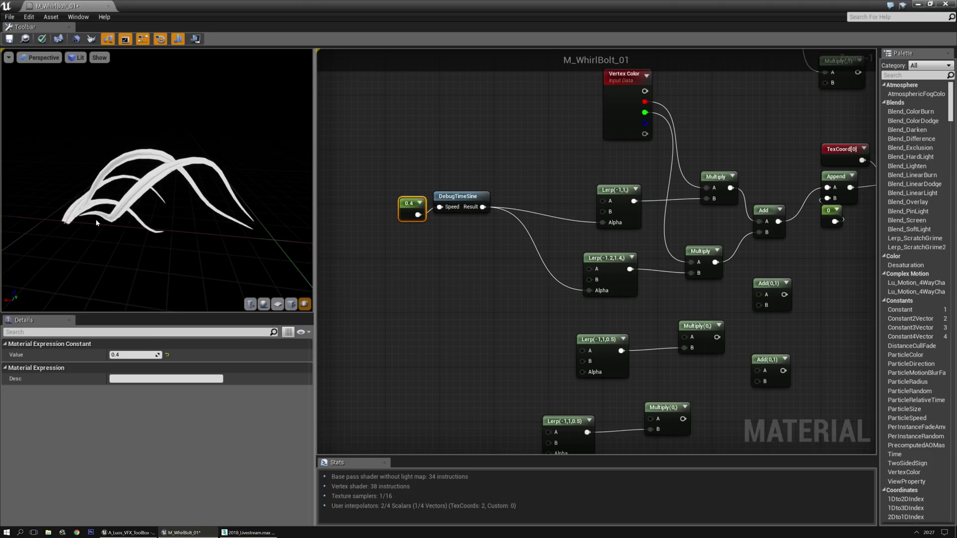
Connect the Vertex Color's blue channel to the third Multiply's A and its alpha channel to the fourth's.
{"action": "right_click_drag", "start_coordinate": [499, 291], "coordinate": [538, 260]}
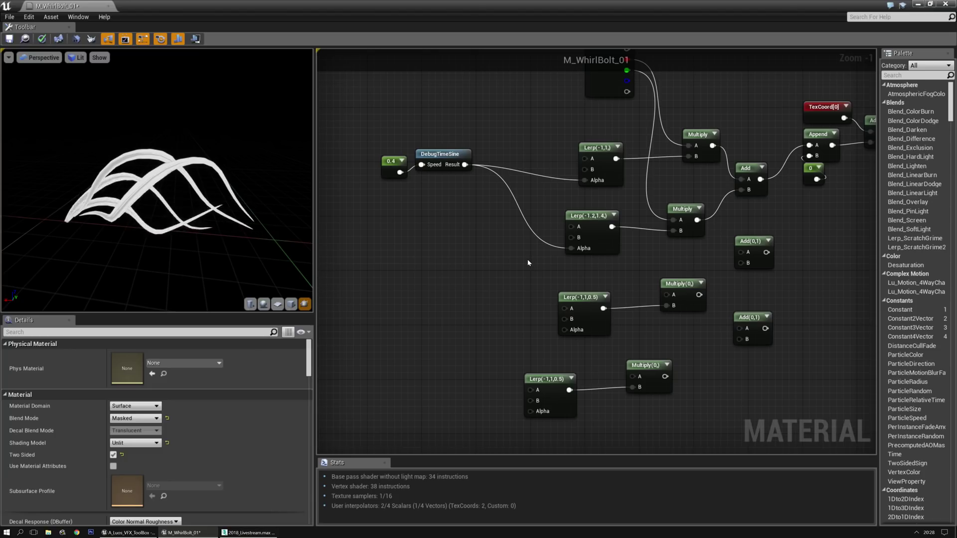
{"action": "right_click_drag", "start_coordinate": [528, 263], "coordinate": [469, 253]}
{"action": "scroll", "coordinate": [469, 253], "scroll_direction": "down", "scroll_amount": 1}
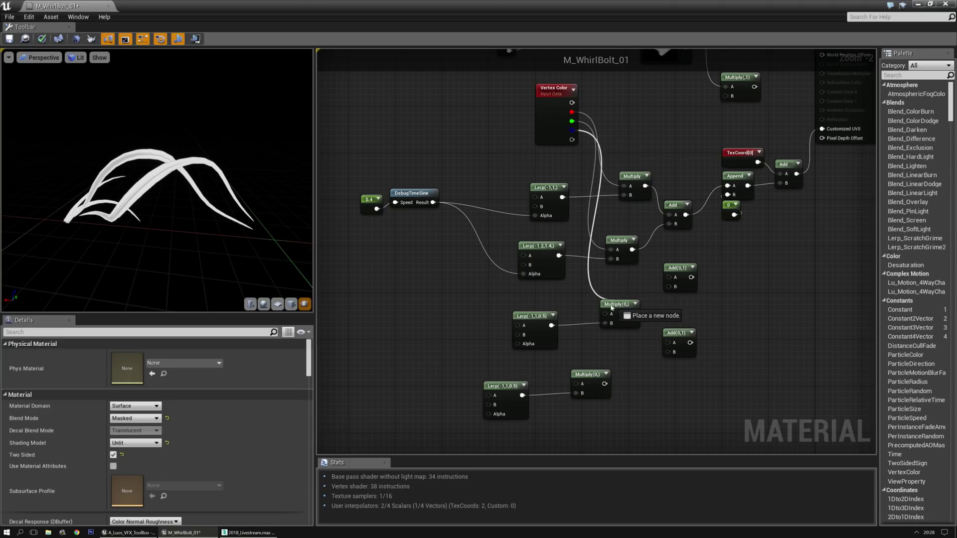
{"action": "left_click_drag", "start_coordinate": [605, 314], "coordinate": [605, 312]}
{"action": "left_click_drag", "start_coordinate": [571, 139], "coordinate": [615, 369]}
Tidy the lowest Lerp and Multiply pair and connect DebugTimeSine to the third and fourth Lerps' Alpha inputs.
{"action": "left_click", "coordinate": [580, 375]}
{"action": "left_click_drag", "start_coordinate": [519, 393], "coordinate": [554, 380]}
{"action": "left_click_drag", "start_coordinate": [433, 202], "coordinate": [447, 253]}
{"action": "left_click_drag", "start_coordinate": [502, 323], "coordinate": [518, 344]}
{"action": "left_click_drag", "start_coordinate": [433, 203], "coordinate": [522, 402]}
{"action": "scroll", "coordinate": [698, 275], "scroll_direction": "up", "scroll_amount": 2}
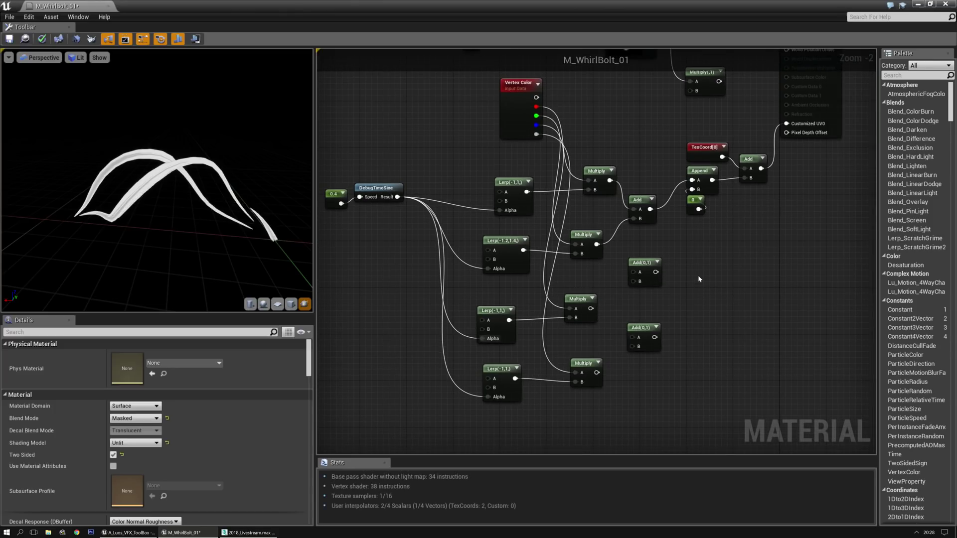
Move the Lerp and Multiply columns away from the Add nodes, and place the connected Add beside the first Multiply.
{"action": "left_click", "coordinate": [616, 184]}
{"action": "scroll", "coordinate": [630, 242], "scroll_direction": "down", "scroll_amount": 3}
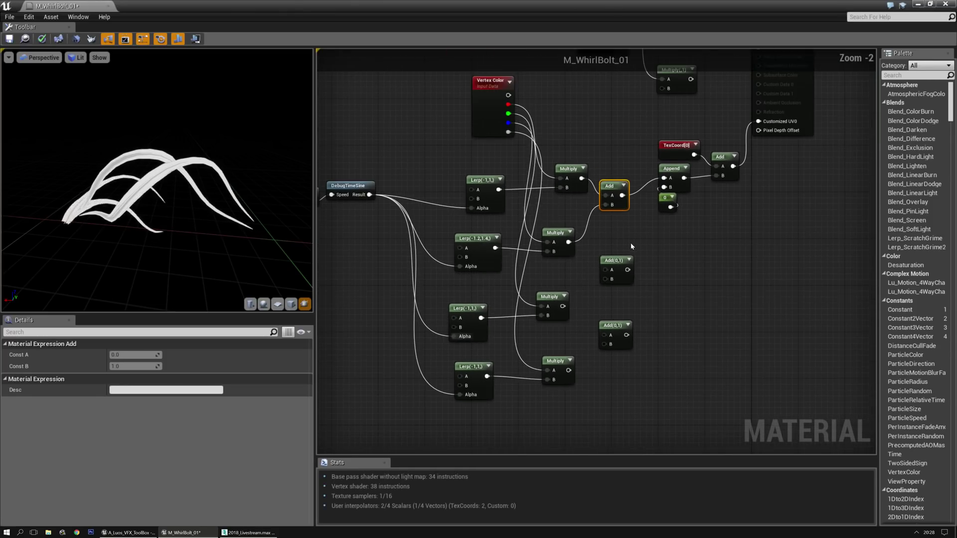
{"action": "left_click_drag", "start_coordinate": [612, 334], "coordinate": [642, 372]}
{"action": "scroll", "coordinate": [645, 226], "scroll_direction": "up", "scroll_amount": 2}
{"action": "scroll", "coordinate": [639, 227], "scroll_direction": "down", "scroll_amount": 2}
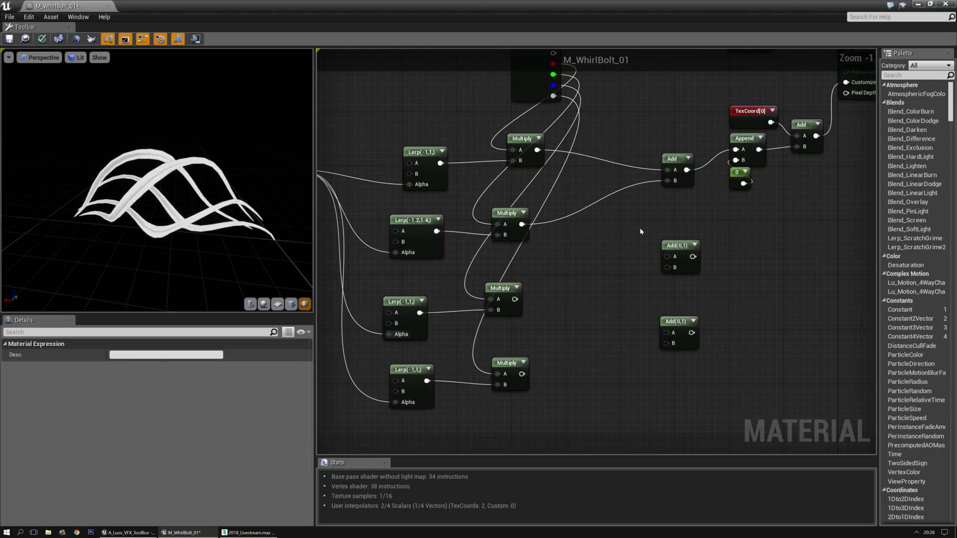
{"action": "left_click", "coordinate": [673, 270]}
{"action": "scroll", "coordinate": [672, 270], "scroll_direction": "up", "scroll_amount": 2}
{"action": "left_click_drag", "start_coordinate": [698, 210], "coordinate": [616, 180]}
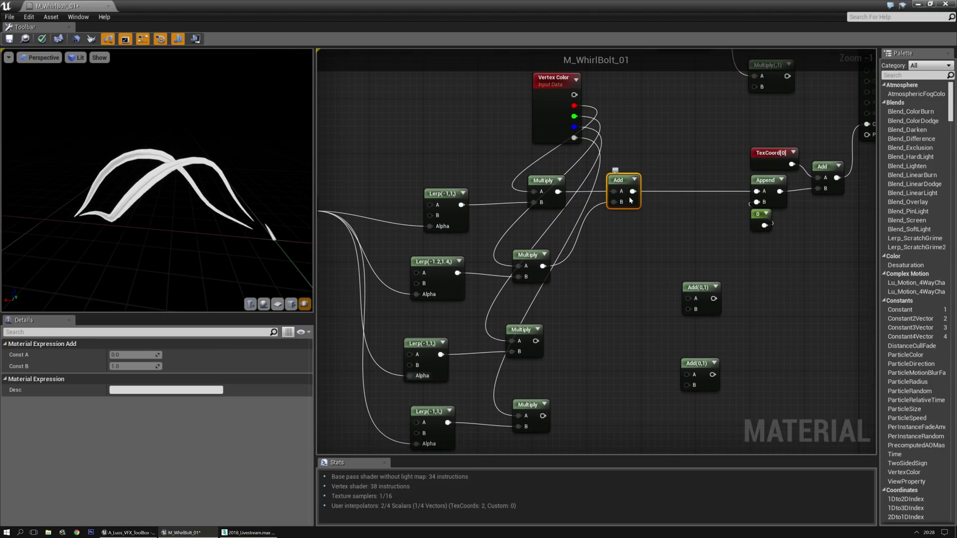
Place an unused Add beside the third Multiply and sum the third and fourth Multiply outputs in it.
{"action": "right_click_drag", "start_coordinate": [618, 309], "coordinate": [668, 280]}
{"action": "left_click_drag", "start_coordinate": [735, 259], "coordinate": [654, 309]}
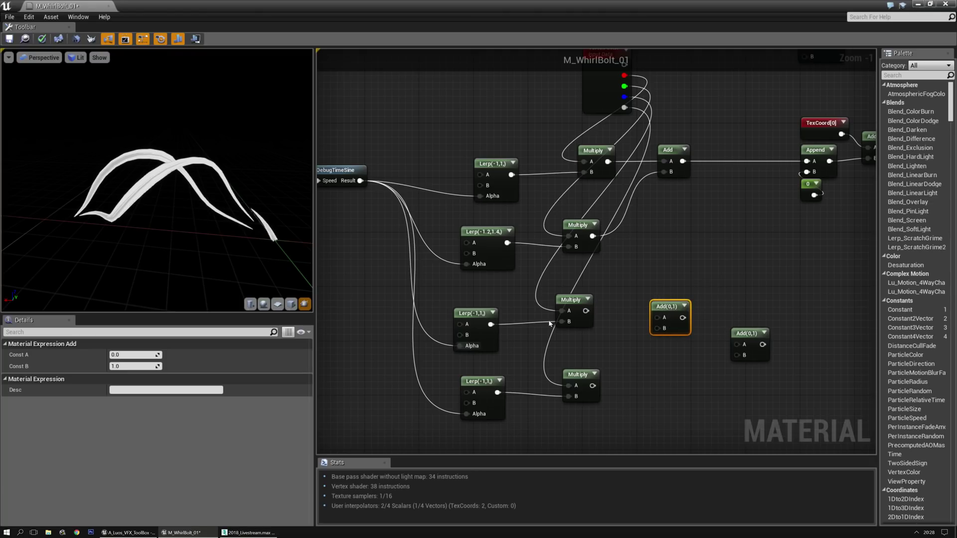
{"action": "left_click_drag", "start_coordinate": [586, 310], "coordinate": [662, 320]}
{"action": "left_click_drag", "start_coordinate": [592, 386], "coordinate": [657, 328]}
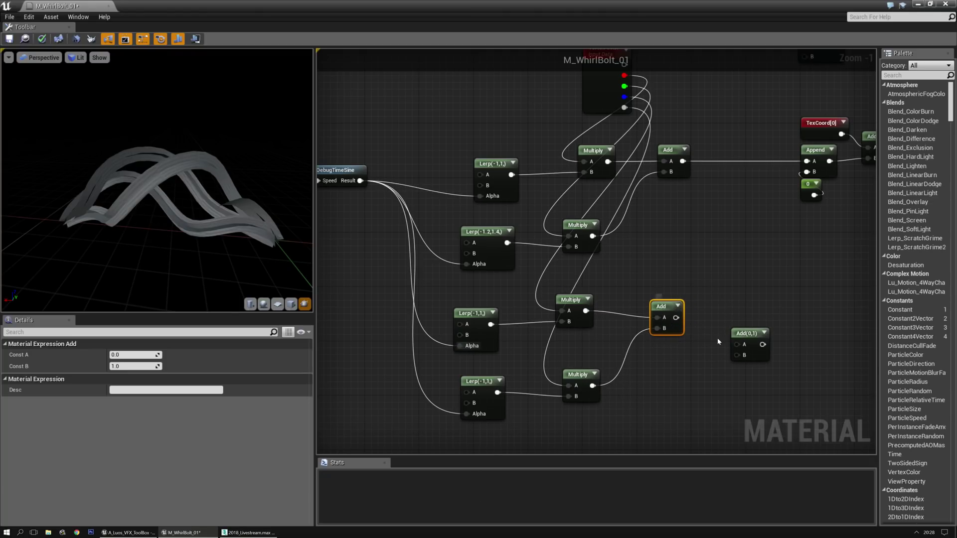
Position the last Add between the two sums, combine both in it, and feed the result into the Append's A.
{"action": "left_click_drag", "start_coordinate": [738, 333], "coordinate": [733, 231]}
{"action": "left_click_drag", "start_coordinate": [686, 165], "coordinate": [732, 243]}
{"action": "left_click_drag", "start_coordinate": [676, 318], "coordinate": [806, 161]}
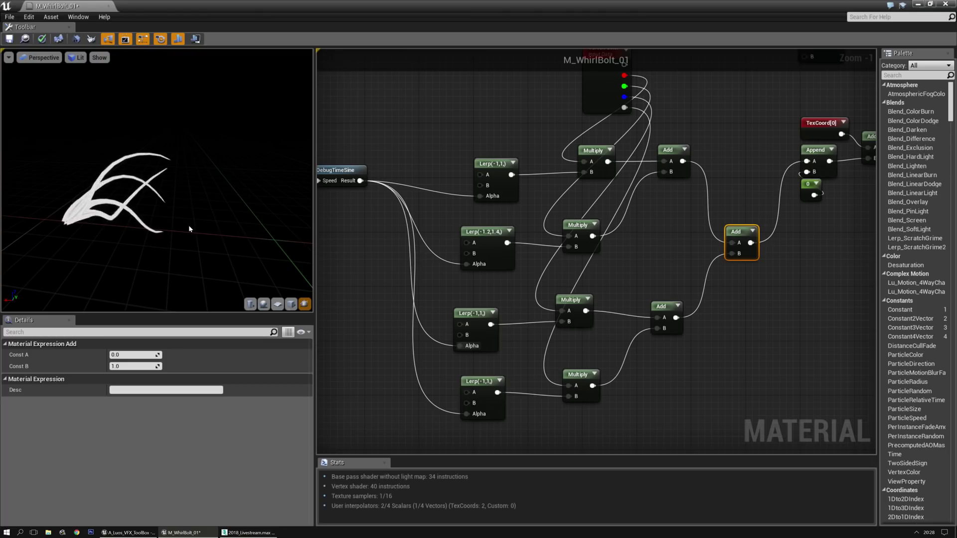
Line up the lower Lerp nodes in a column beneath the first and select the top Lerp.
{"action": "right_click_drag", "start_coordinate": [414, 266], "coordinate": [534, 231]}
{"action": "left_click", "coordinate": [535, 232]}
{"action": "left_click_drag", "start_coordinate": [608, 199], "coordinate": [616, 198]}
{"action": "left_click_drag", "start_coordinate": [599, 281], "coordinate": [612, 268]}
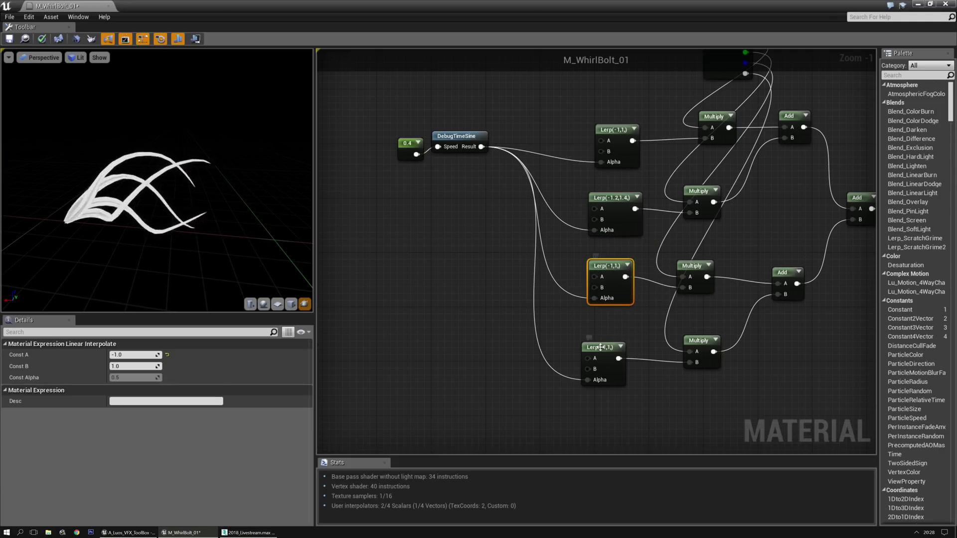
{"action": "left_click_drag", "start_coordinate": [601, 357], "coordinate": [607, 357]}
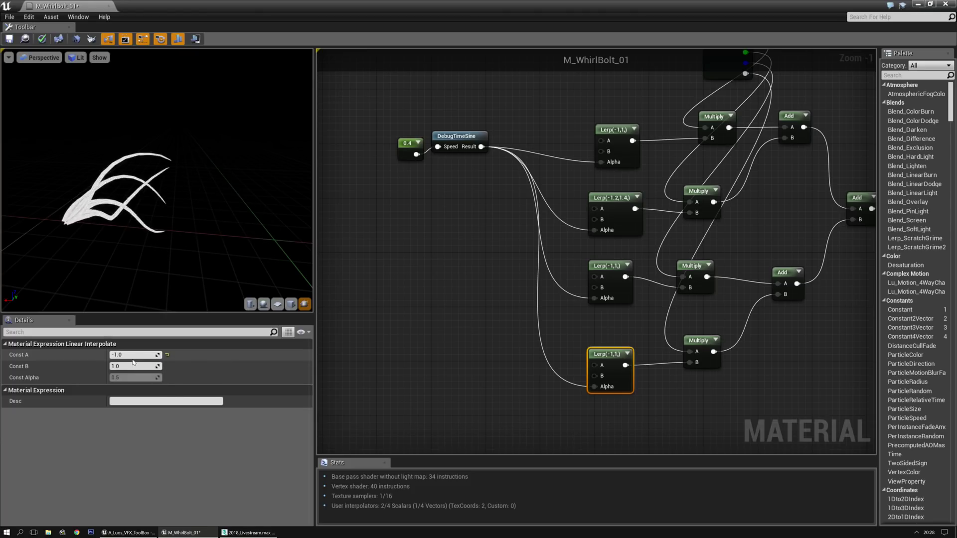
{"action": "left_click", "coordinate": [614, 133]}
{"action": "right_click_drag", "start_coordinate": [517, 194], "coordinate": [449, 228]}
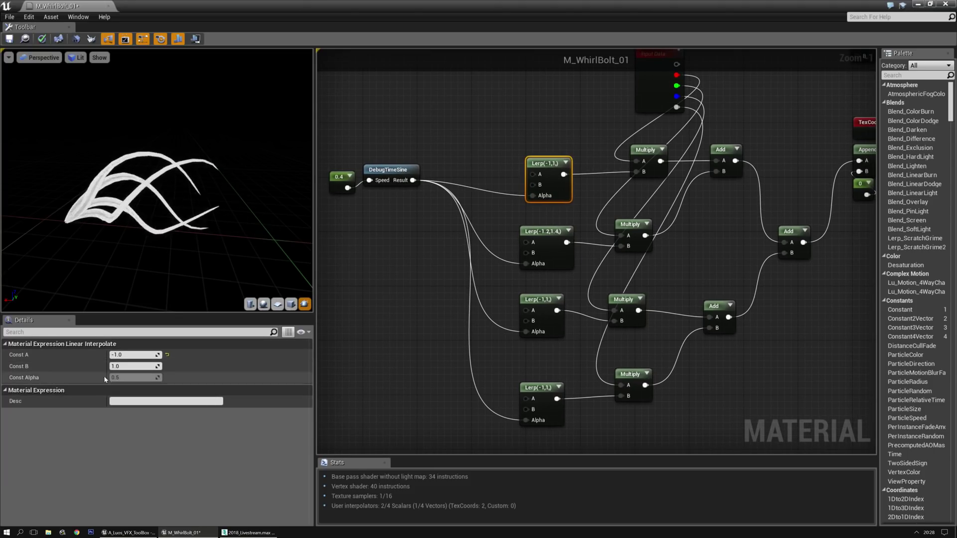
Set the top Lerp's Const B to 1.6.
{"action": "left_click", "coordinate": [120, 366]}
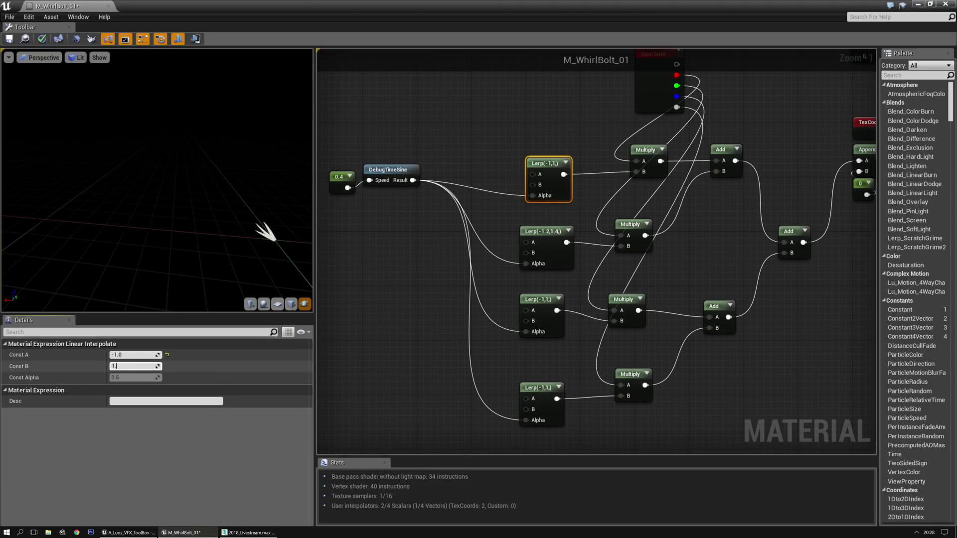
{"action": "type", "text": ".6"}
{"action": "key", "text": "Return"}
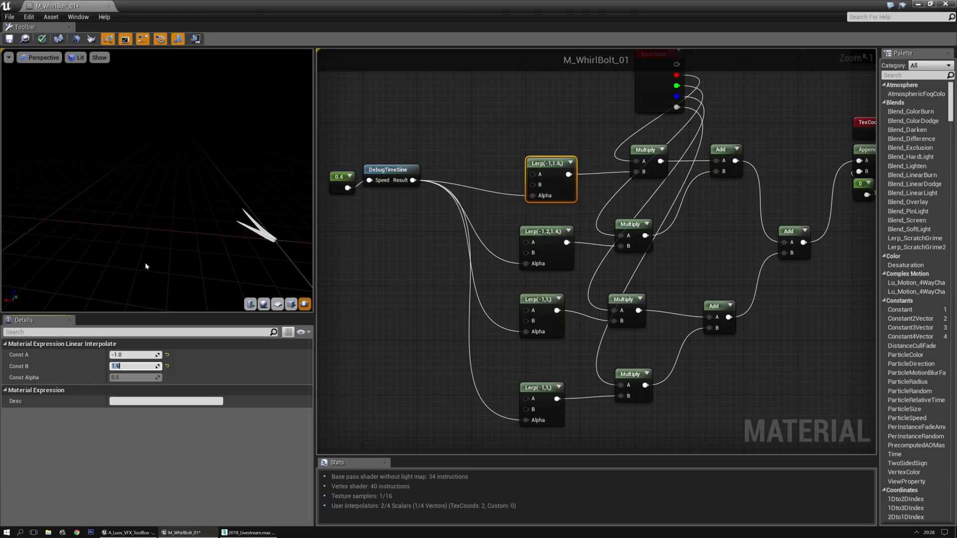
Set the third Lerp's Const A to -1.4 and Const B to 1.2.
{"action": "right_click_drag", "start_coordinate": [670, 267], "coordinate": [568, 372]}
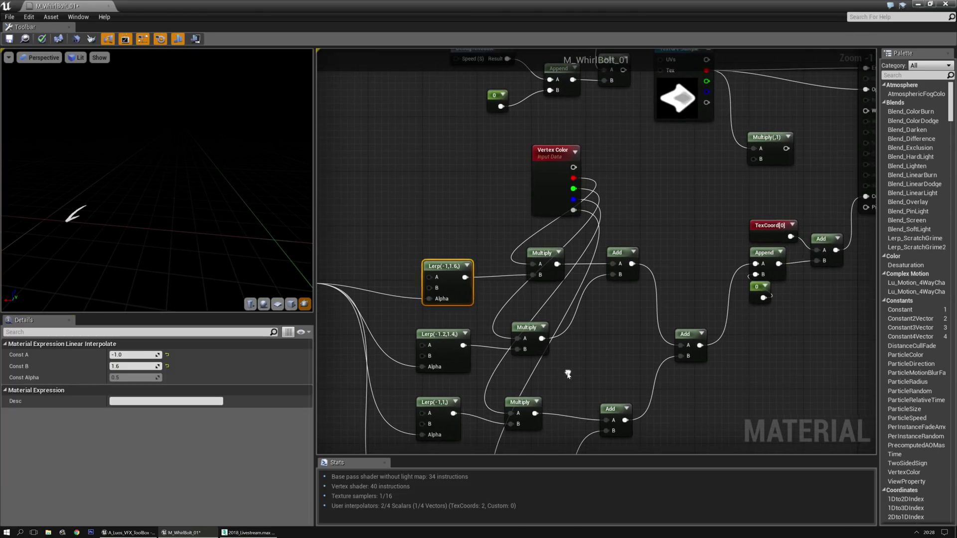
{"action": "right_click_drag", "start_coordinate": [379, 244], "coordinate": [367, 194]}
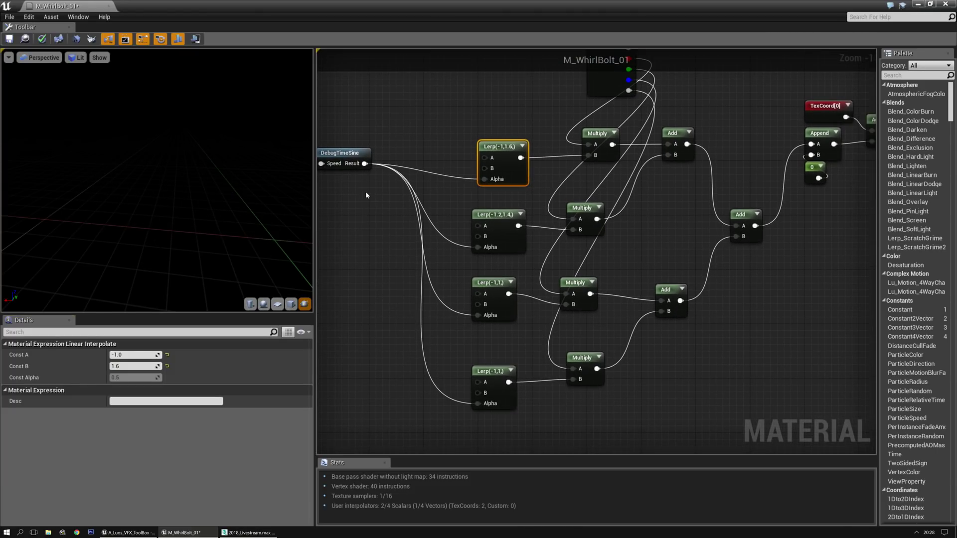
{"action": "right_click_drag", "start_coordinate": [580, 205], "coordinate": [605, 224]}
{"action": "scroll", "coordinate": [491, 314], "scroll_direction": "down", "scroll_amount": 1}
{"action": "scroll", "coordinate": [605, 224], "scroll_direction": "up", "scroll_amount": 1}
{"action": "right_click_drag", "start_coordinate": [487, 316], "coordinate": [540, 231]}
{"action": "right_click_drag", "start_coordinate": [691, 154], "coordinate": [747, 97]}
{"action": "left_click", "coordinate": [536, 202]}
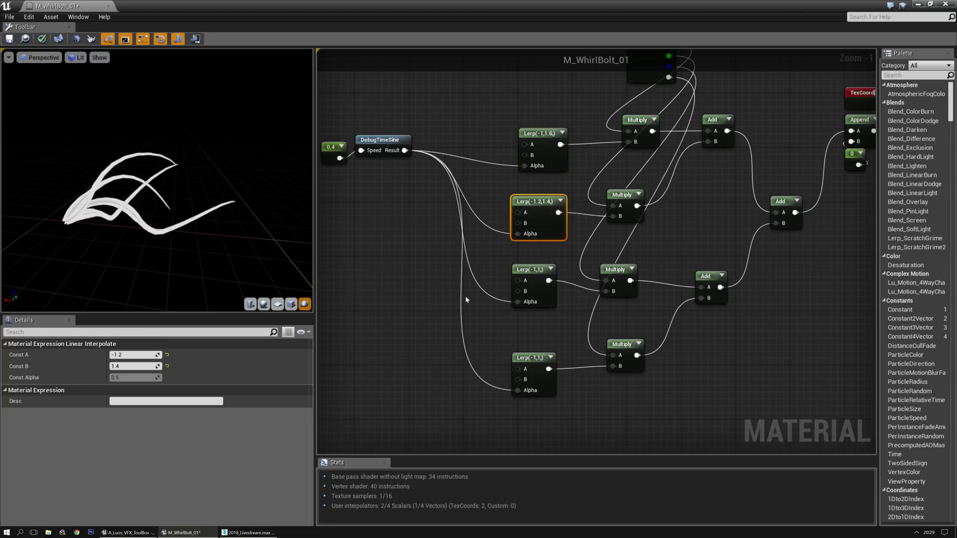
{"action": "left_click", "coordinate": [524, 271]}
{"action": "left_click", "coordinate": [134, 354]}
{"action": "type", "text": "-1."}
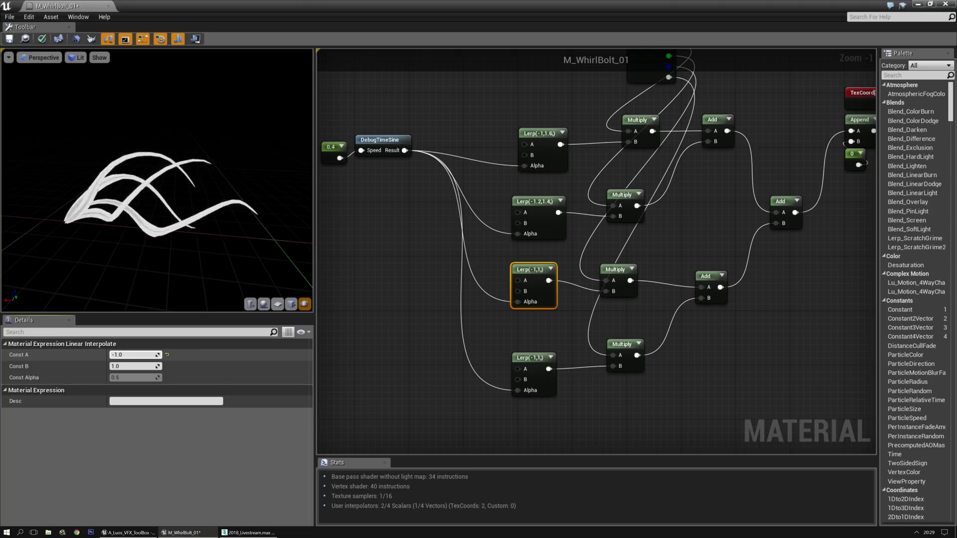
{"action": "key", "text": "Tab"}
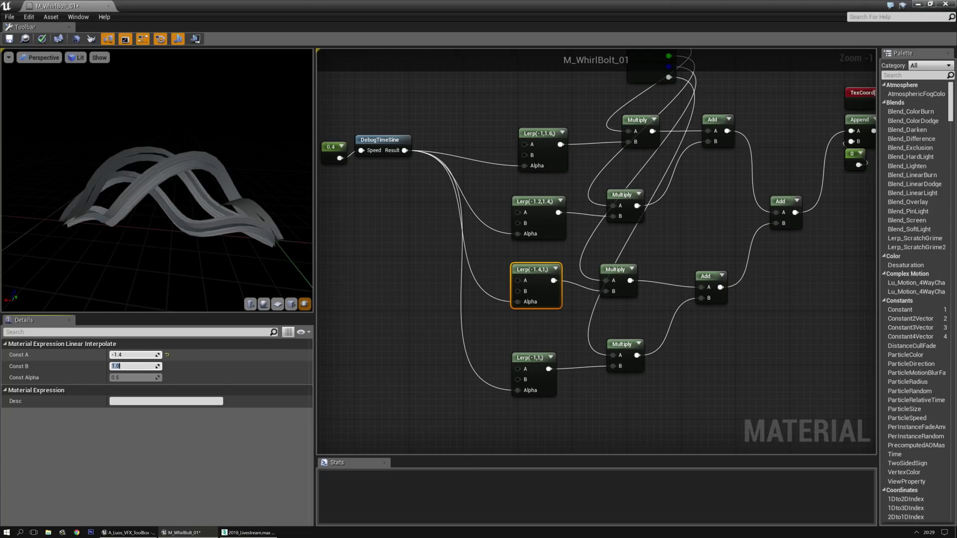
{"action": "type", "text": "1.2"}
{"action": "key", "text": "Return"}
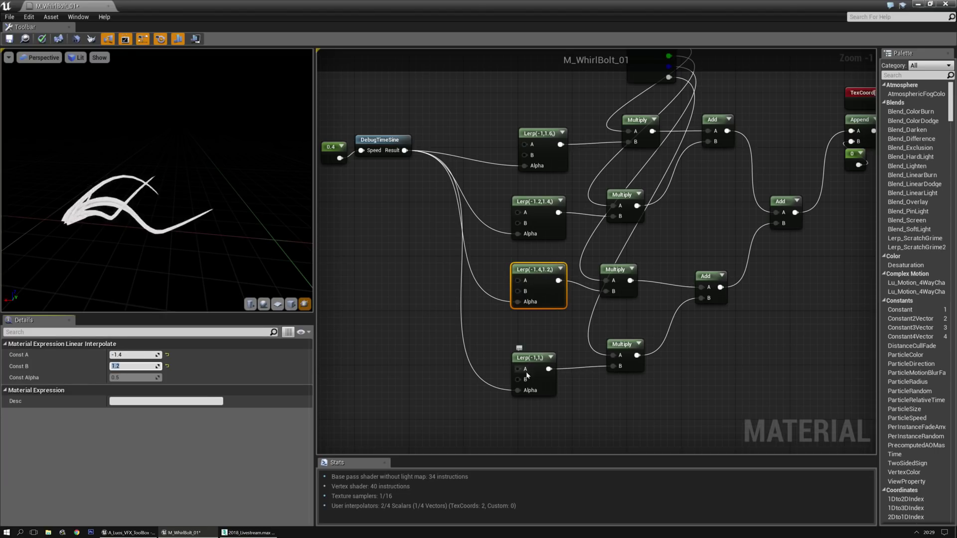
Nudge the bottom Lerp slightly upward and set its Const A to -1.6.
{"action": "left_click_drag", "start_coordinate": [527, 371], "coordinate": [533, 364]}
{"action": "left_click", "coordinate": [143, 354]}
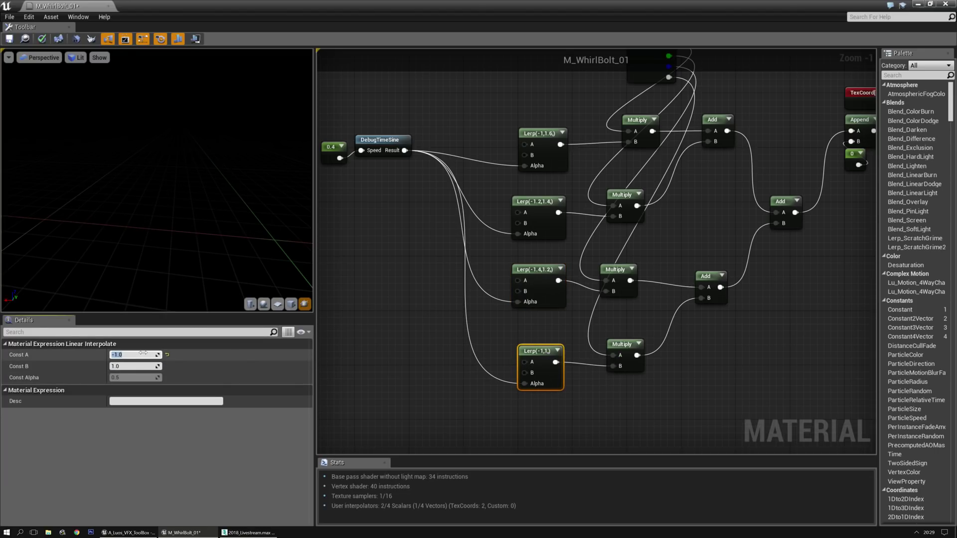
{"action": "type", "text": "-1.6"}
{"action": "key", "text": "Tab"}
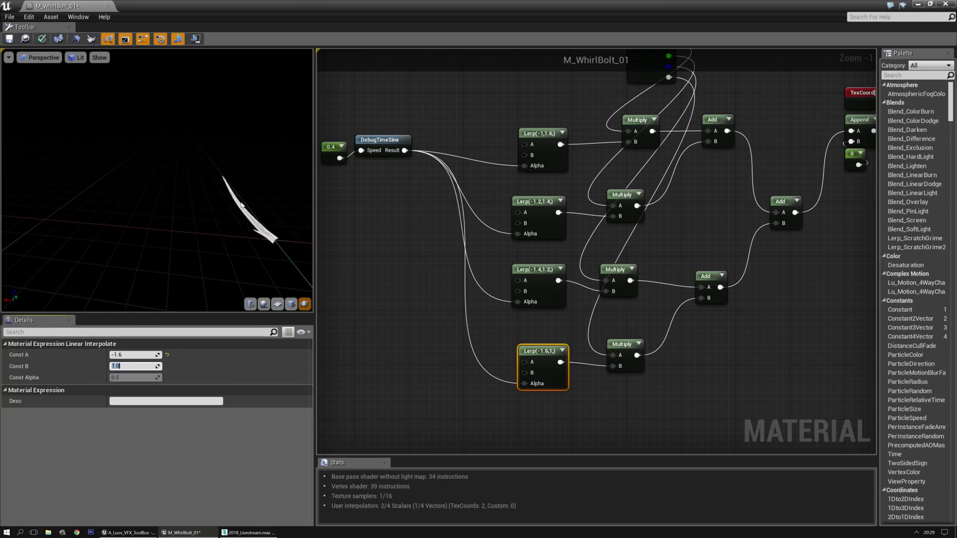
Line up the constant feeding the DebugTimeSine speed and set its value to 0.2.
{"action": "right_click_drag", "start_coordinate": [339, 171], "coordinate": [423, 191]}
{"action": "left_click_drag", "start_coordinate": [414, 174], "coordinate": [407, 167]}
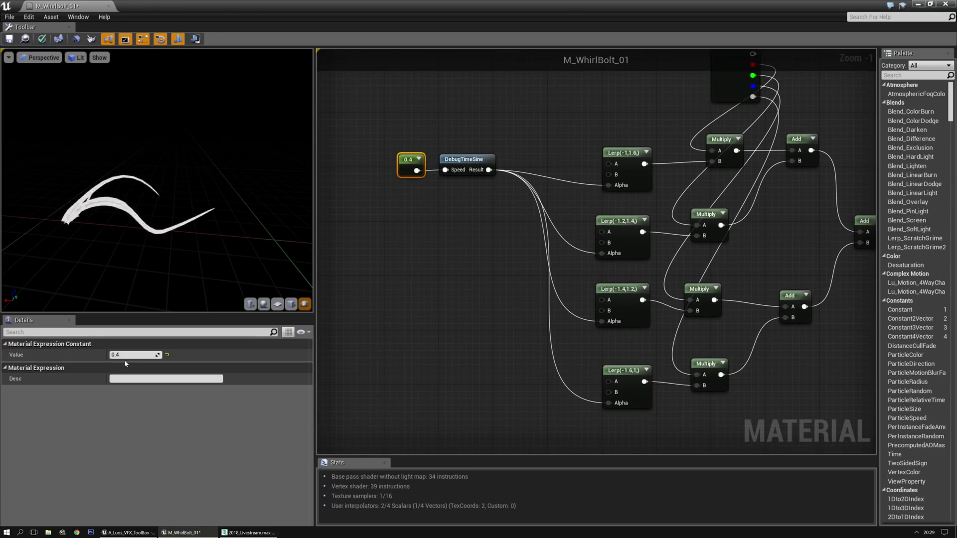
{"action": "type", "text": "0.2"}
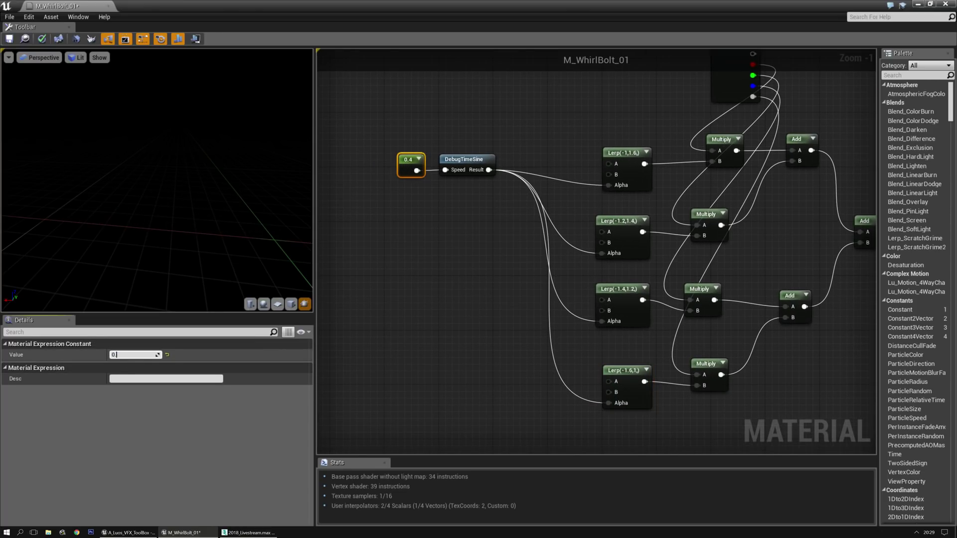
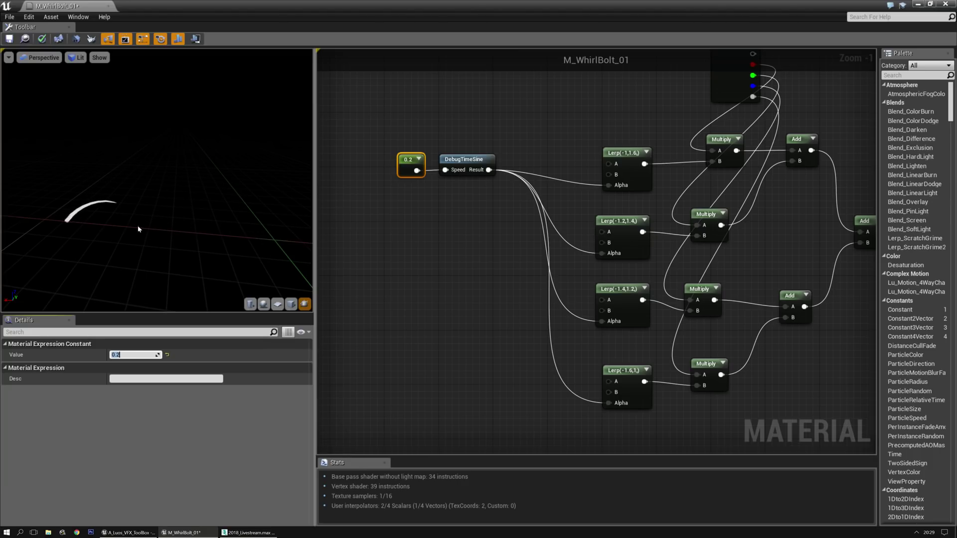
Move the Vertex Color node leftward so it sits above the Lerp column.
{"action": "right_click_drag", "start_coordinate": [573, 285], "coordinate": [536, 309]}
{"action": "scroll", "coordinate": [415, 303], "scroll_direction": "down", "scroll_amount": 2}
{"action": "scroll", "coordinate": [519, 319], "scroll_direction": "up", "scroll_amount": 1}
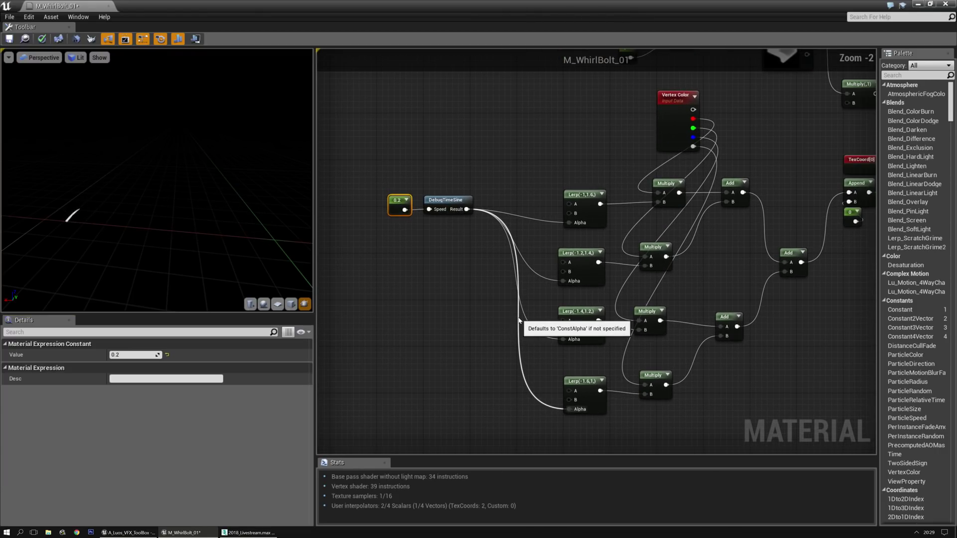
{"action": "left_click", "coordinate": [518, 320]}
{"action": "left_click_drag", "start_coordinate": [673, 107], "coordinate": [544, 130]}
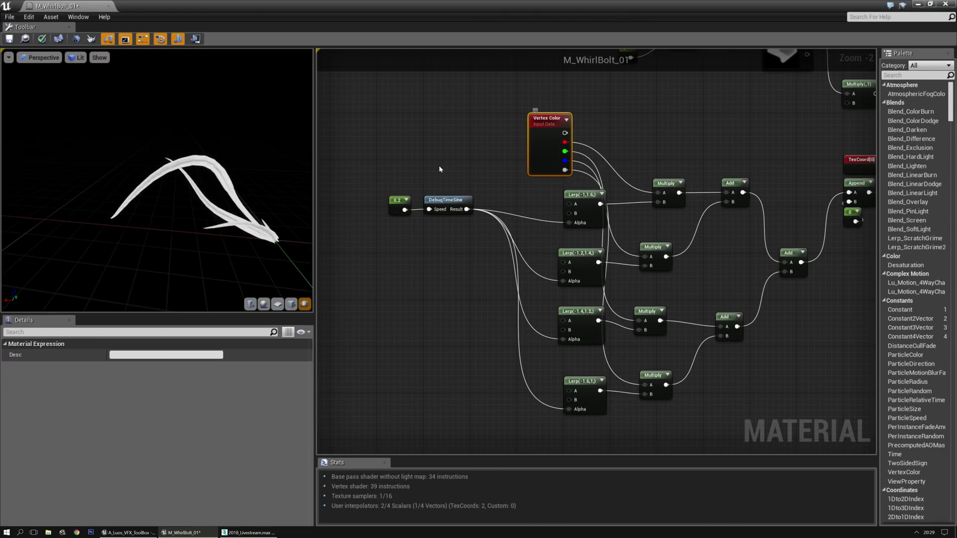
Shift the whole Vertex Color, Lerp, Multiply and Add network leftward, away from the Append node.
{"action": "left_click", "coordinate": [392, 119]}
{"action": "left_click_drag", "start_coordinate": [369, 91], "coordinate": [805, 413]}
{"action": "key", "text": "Left"}
{"action": "key", "text": "Left"}
{"action": "key", "text": "Left"}
{"action": "key", "text": "Left"}
{"action": "key", "text": "Left"}
{"action": "key", "text": "Left"}
{"action": "key", "text": "Left"}
{"action": "key", "text": "Left"}
{"action": "key", "text": "Left"}
{"action": "key", "text": "Left"}
{"action": "key", "text": "Left"}
{"action": "key", "text": "Left"}
{"action": "key", "text": "Left"}
{"action": "key", "text": "Left"}
{"action": "key", "text": "Left"}
{"action": "key", "text": "Left"}
{"action": "key", "text": "Left"}
{"action": "key", "text": "Left"}
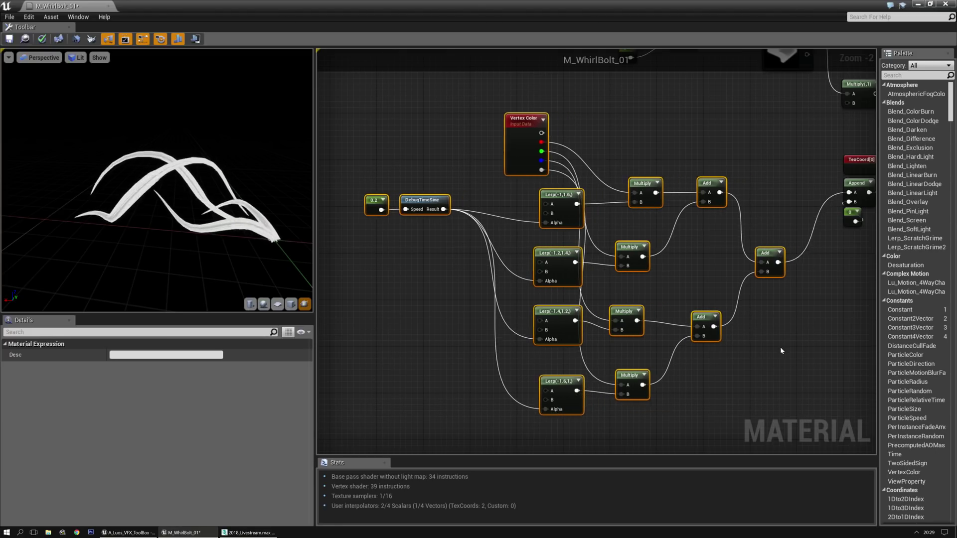
{"action": "left_click", "coordinate": [778, 338]}
Move the final Add upward so it lines up with the upper Add and the Append.
{"action": "right_click_drag", "start_coordinate": [727, 295], "coordinate": [529, 337]}
{"action": "scroll", "coordinate": [528, 338], "scroll_direction": "up", "scroll_amount": 2}
{"action": "right_click_drag", "start_coordinate": [517, 297], "coordinate": [538, 355]}
{"action": "left_click_drag", "start_coordinate": [498, 340], "coordinate": [492, 243]}
{"action": "left_click", "coordinate": [562, 301]}
{"action": "right_click_drag", "start_coordinate": [562, 300], "coordinate": [534, 309]}
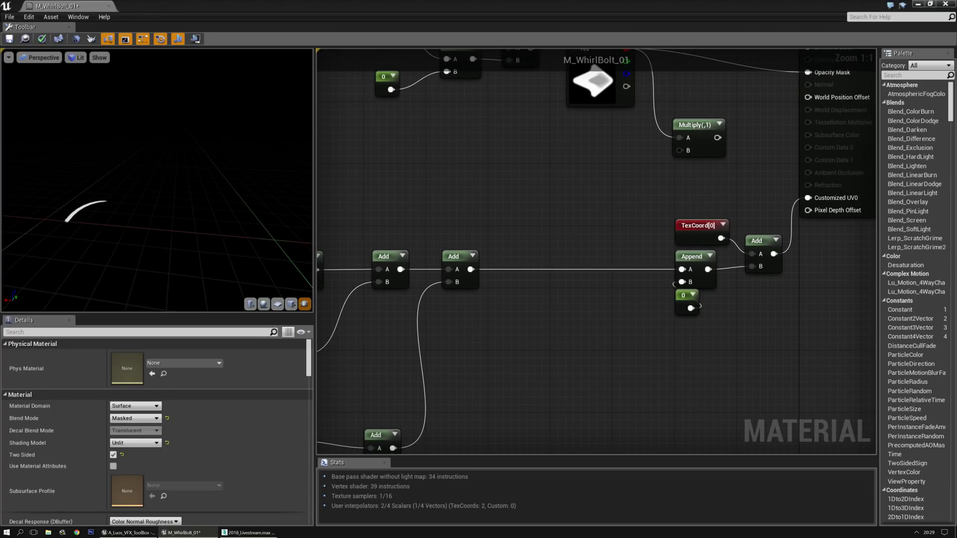
Add a ScaleUVsByCenter node and place it in the space freed by moving the TexCoord, Append, 0 constant and Add group leftward.
{"action": "right_click", "coordinate": [566, 343]}
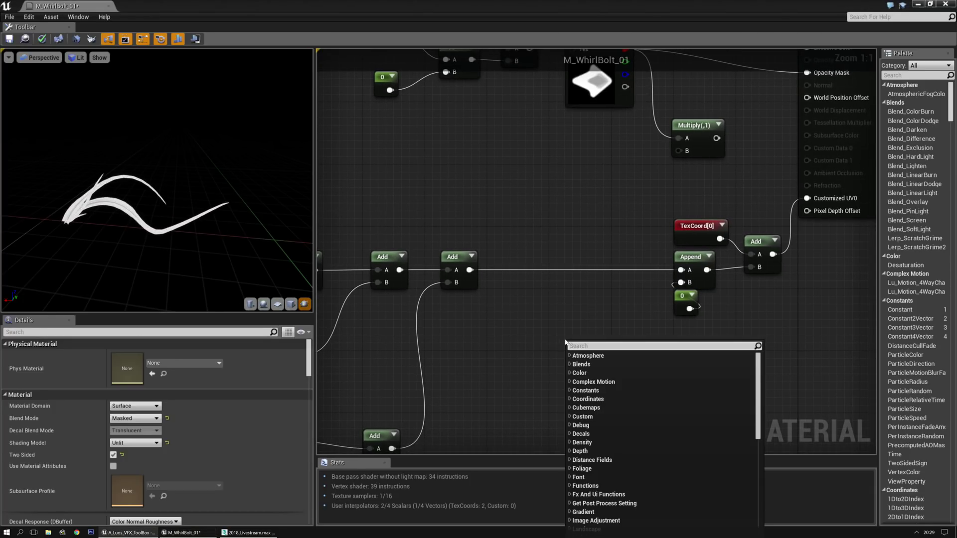
{"action": "type", "text": "scale"}
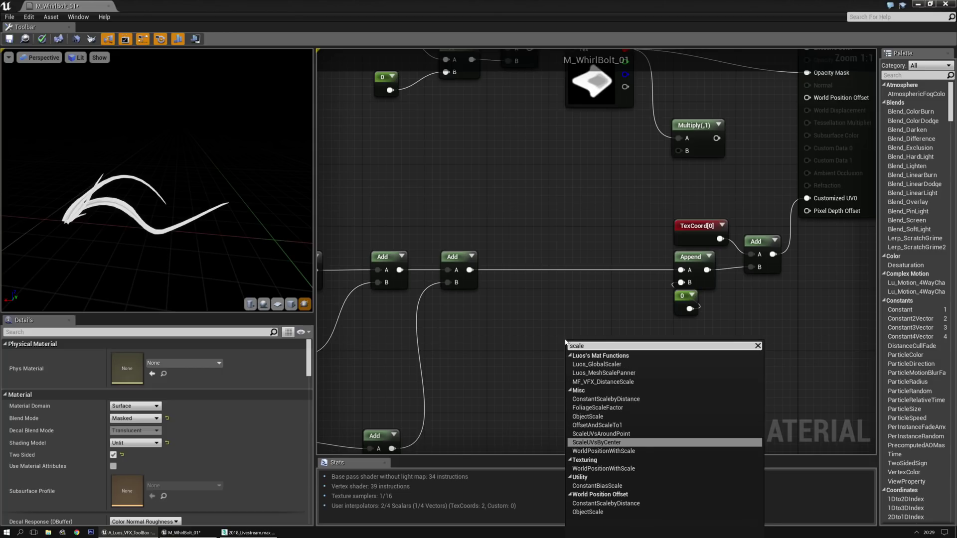
{"action": "key", "text": "Return"}
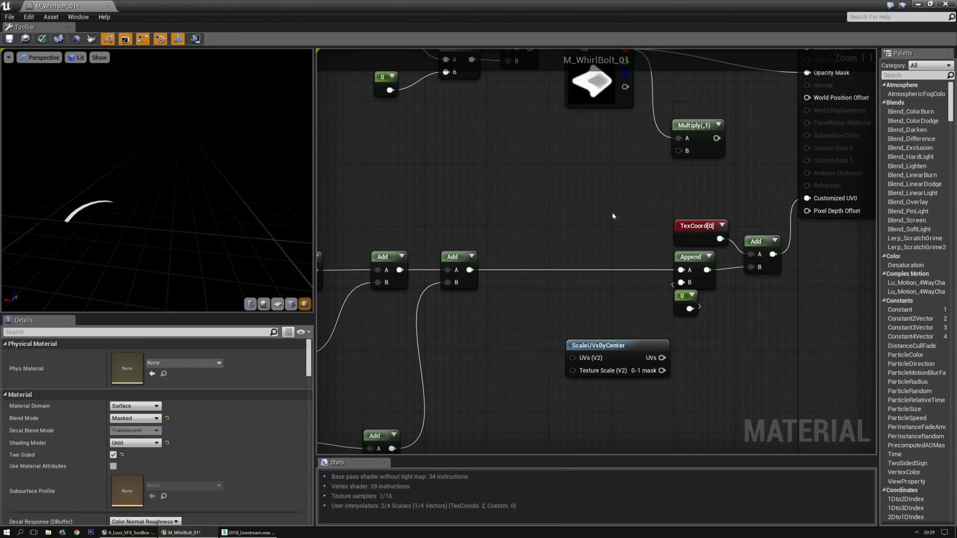
{"action": "left_click_drag", "start_coordinate": [752, 309], "coordinate": [753, 309]}
{"action": "left_click_drag", "start_coordinate": [756, 241], "coordinate": [585, 241]}
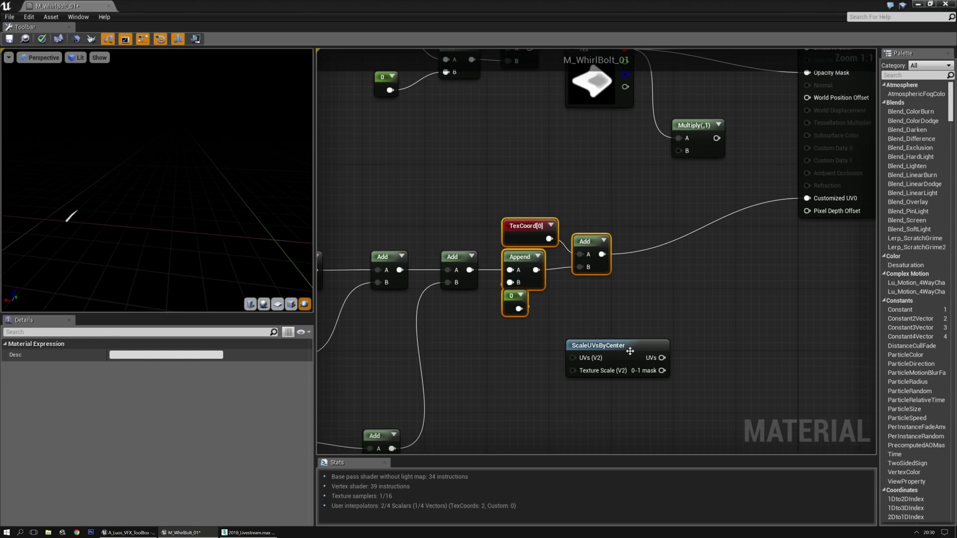
{"action": "left_click_drag", "start_coordinate": [629, 350], "coordinate": [706, 277]}
Feed the last Add into ScaleUVsByCenter's UVs input, connect its UVs output to Customized UV0, and straighten the node.
{"action": "left_click_drag", "start_coordinate": [650, 285], "coordinate": [650, 285]}
{"action": "right_click_drag", "start_coordinate": [792, 284], "coordinate": [750, 283]}
{"action": "left_click", "coordinate": [750, 283]}
{"action": "left_click_drag", "start_coordinate": [697, 285], "coordinate": [764, 199]}
{"action": "left_click_drag", "start_coordinate": [656, 275], "coordinate": [670, 251]}
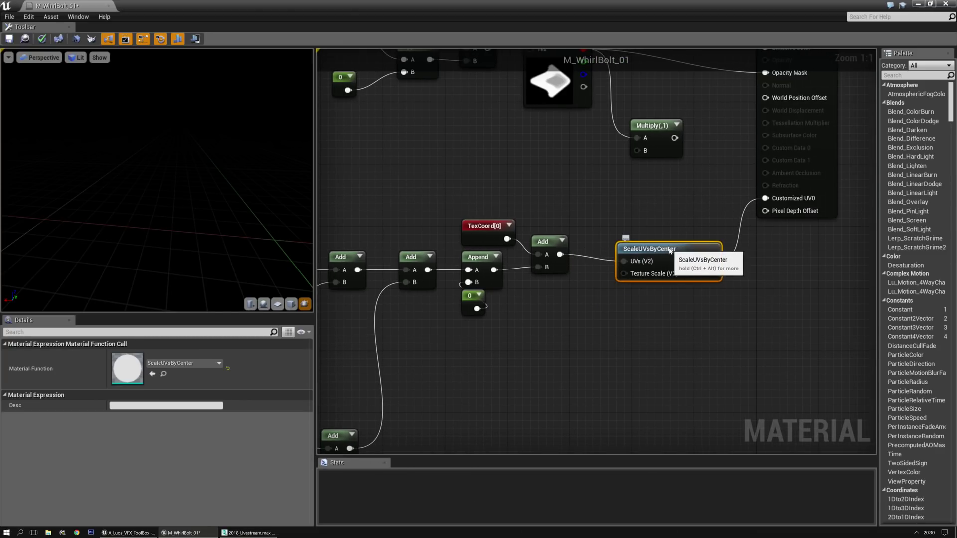
{"action": "left_click", "coordinate": [566, 300]}
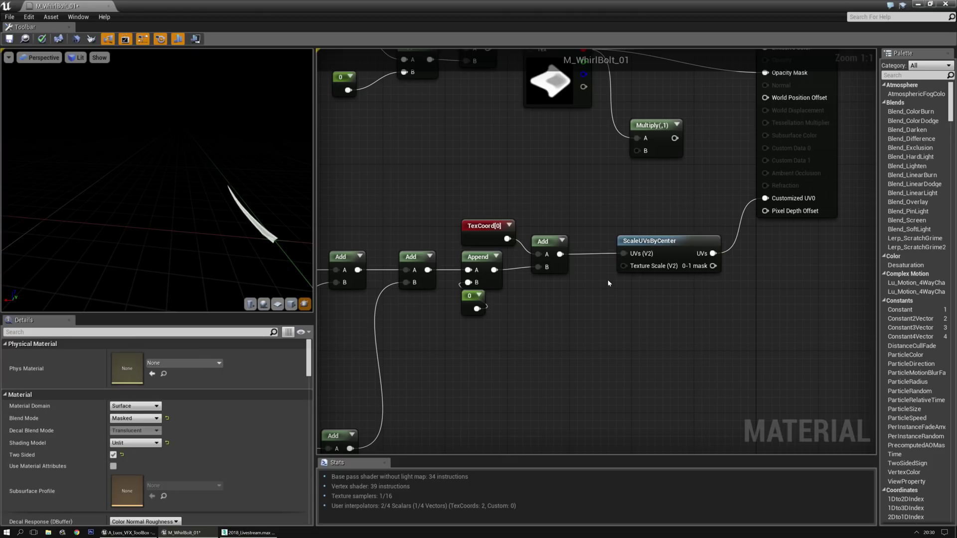
Feed a Constant2Vector with R 0.25 and G 1 into ScaleUVsByCenter's Texture Scale.
{"action": "left_click", "coordinate": [566, 319]}
{"action": "left_click_drag", "start_coordinate": [587, 336], "coordinate": [564, 316]}
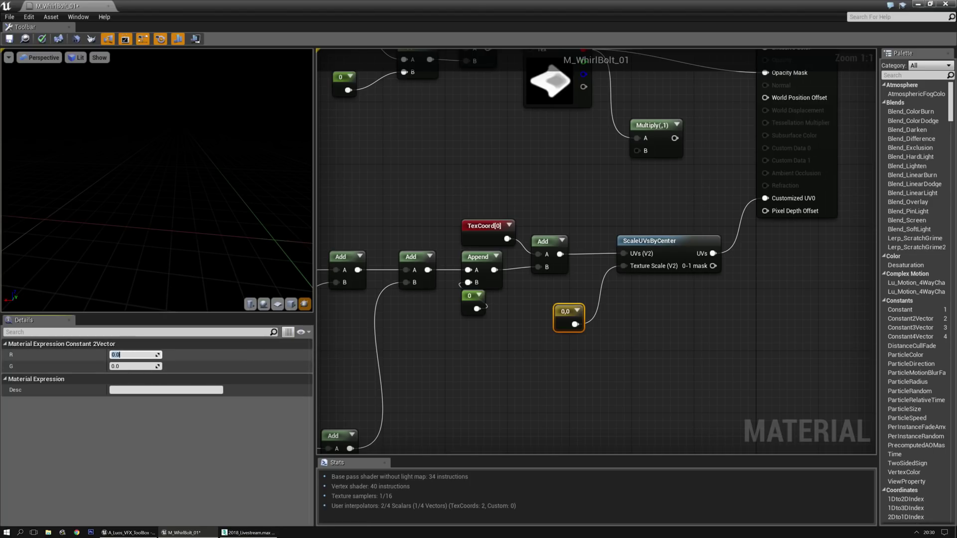
{"action": "key", "text": "Tab"}
{"action": "type", "text": "0.25"}
{"action": "key", "text": "Return"}
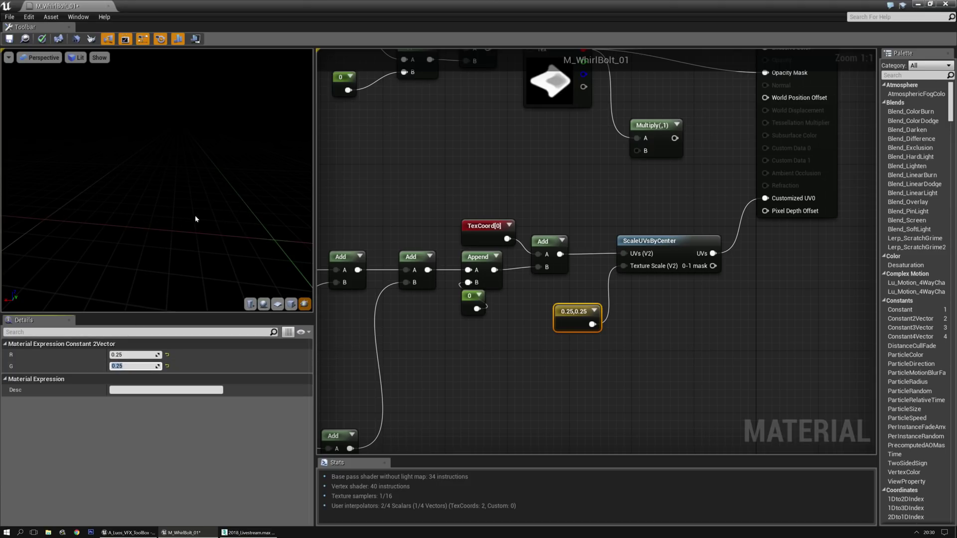
{"action": "type", "text": "1"}
{"action": "key", "text": "Return"}
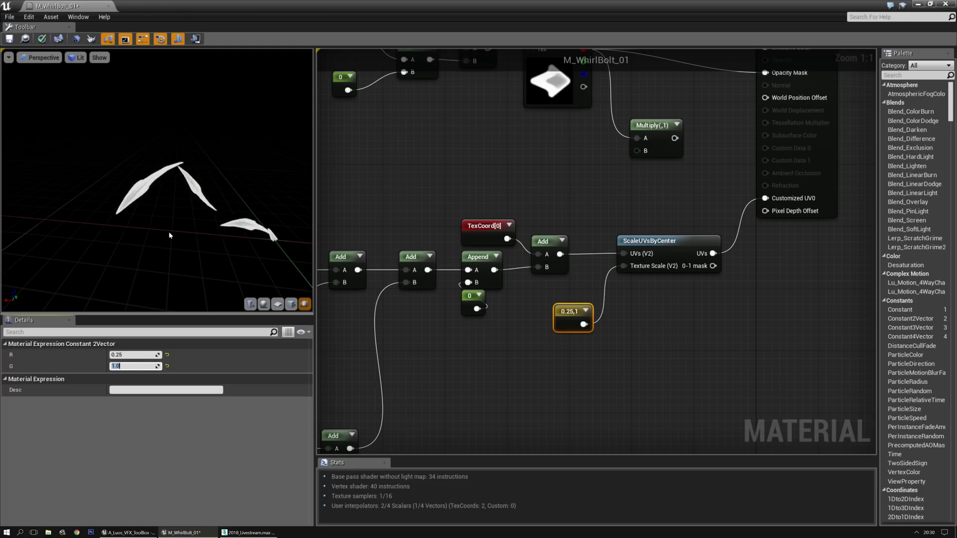
{"action": "scroll", "coordinate": [621, 361], "scroll_direction": "down", "scroll_amount": 2}
{"action": "left_click", "coordinate": [603, 352]}
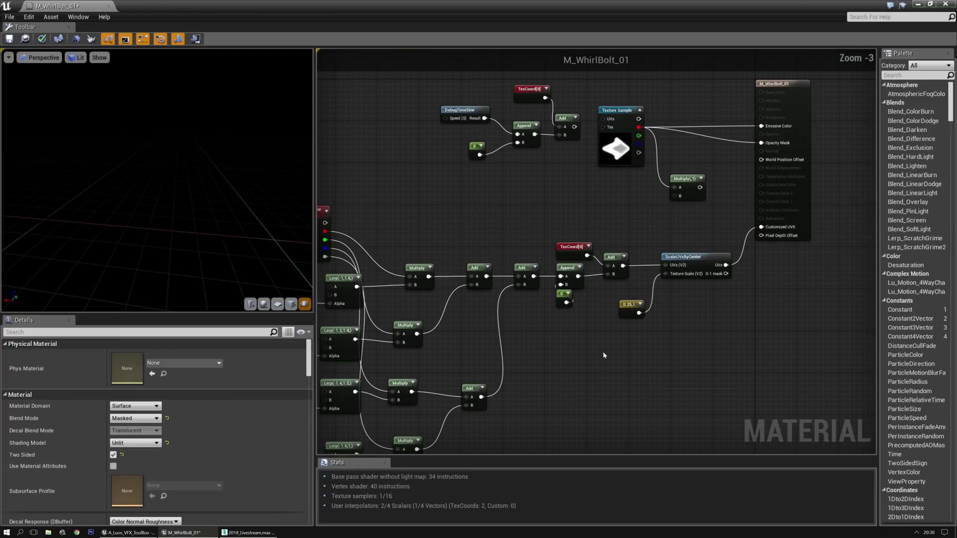
Delete the unused DebugTimeSine, TexCoord, 0 constant, Append and Add group near the Texture Sample, along with the unconnected Multiply.
{"action": "scroll", "coordinate": [602, 351], "scroll_direction": "down", "scroll_amount": 3}
{"action": "scroll", "coordinate": [641, 285], "scroll_direction": "up", "scroll_amount": 1}
{"action": "right_click_drag", "start_coordinate": [646, 284], "coordinate": [388, 425]}
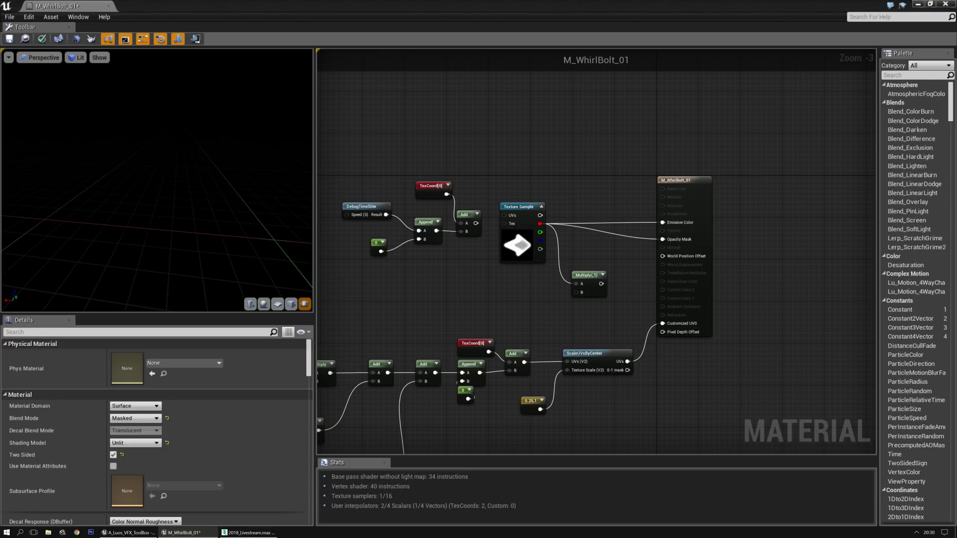
{"action": "right_click_drag", "start_coordinate": [405, 298], "coordinate": [473, 332]}
{"action": "left_click_drag", "start_coordinate": [398, 199], "coordinate": [545, 310]}
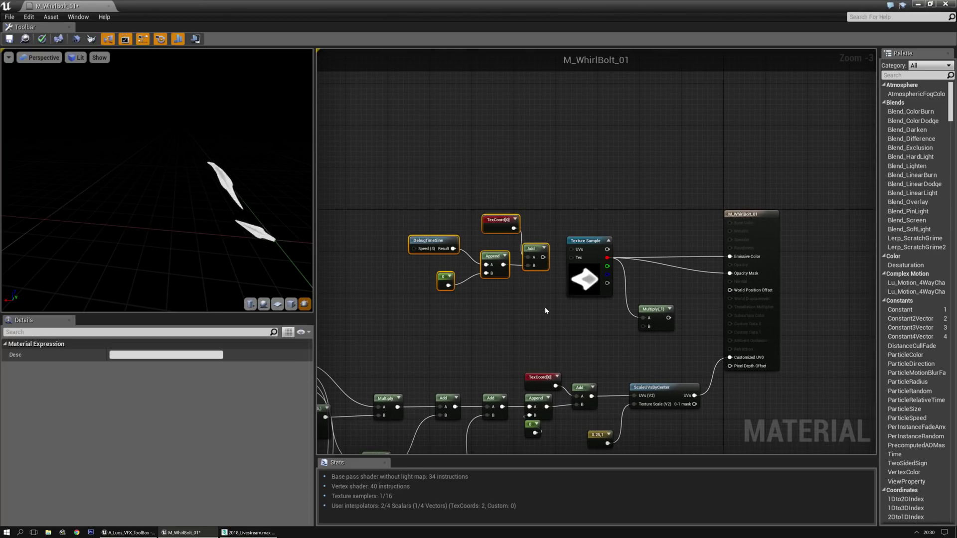
{"action": "key", "text": "Delete"}
{"action": "left_click", "coordinate": [653, 309]}
{"action": "key", "text": "Delete"}
Add a Particle Color node and position it above and to the left of the Texture Sample.
{"action": "right_click_drag", "start_coordinate": [458, 189], "coordinate": [447, 219]}
{"action": "right_click", "coordinate": [447, 205]}
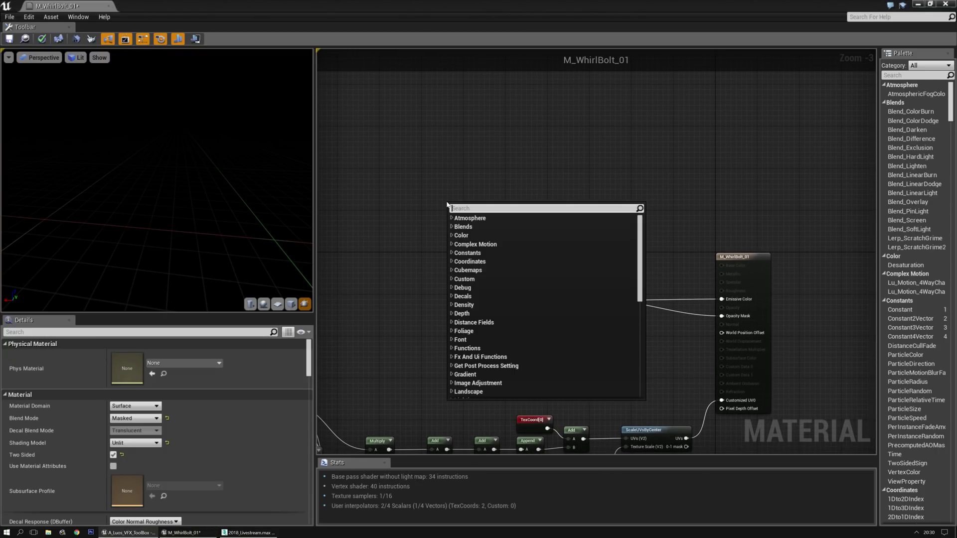
{"action": "type", "text": "particle"}
{"action": "key", "text": "Return"}
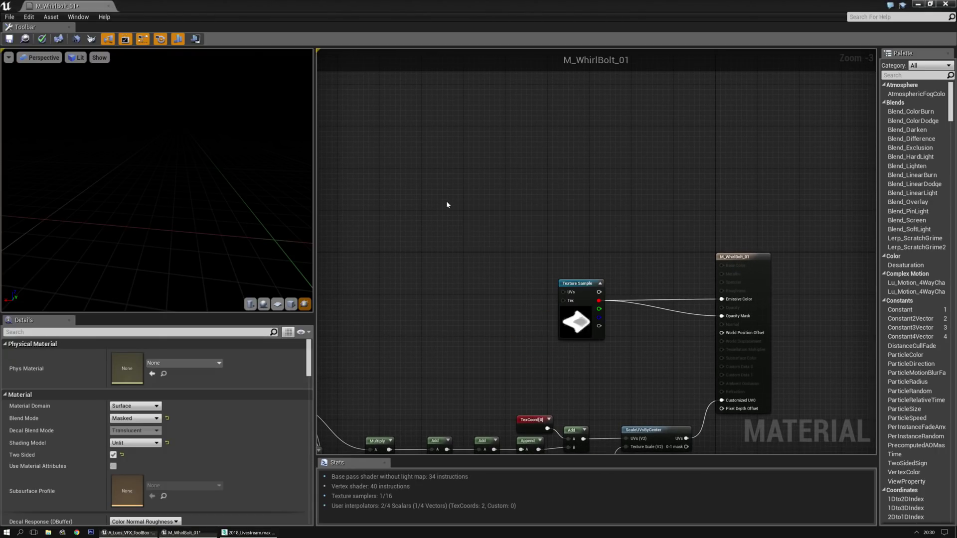
{"action": "left_click", "coordinate": [605, 219]}
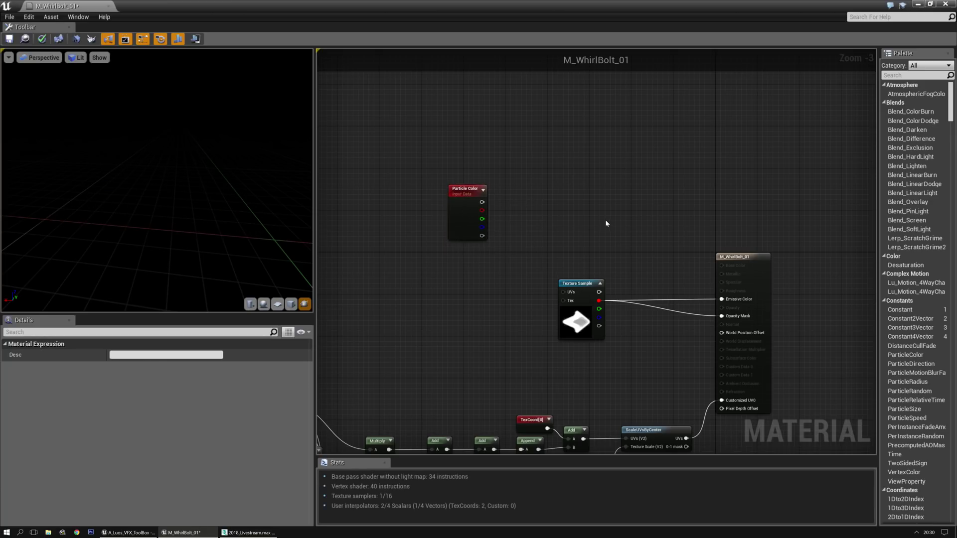
{"action": "right_click_drag", "start_coordinate": [605, 219], "coordinate": [552, 239]}
{"action": "left_click_drag", "start_coordinate": [407, 211], "coordinate": [450, 205]}
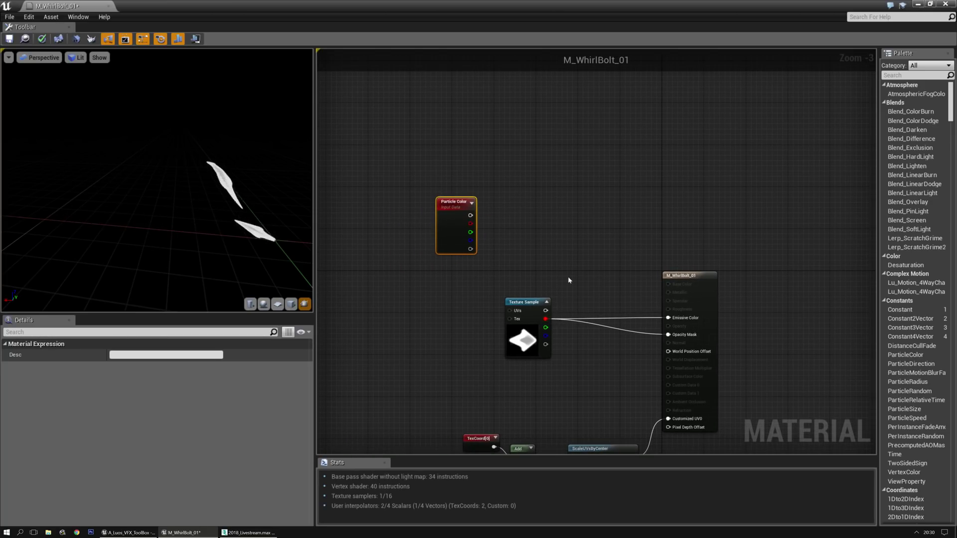
Add a Multiply that combines Particle Color's red output in A with the Texture Sample's red output in B.
{"action": "left_click", "coordinate": [554, 226]}
{"action": "left_click_drag", "start_coordinate": [545, 318], "coordinate": [557, 245]}
{"action": "scroll", "coordinate": [514, 305], "scroll_direction": "up", "scroll_amount": 3}
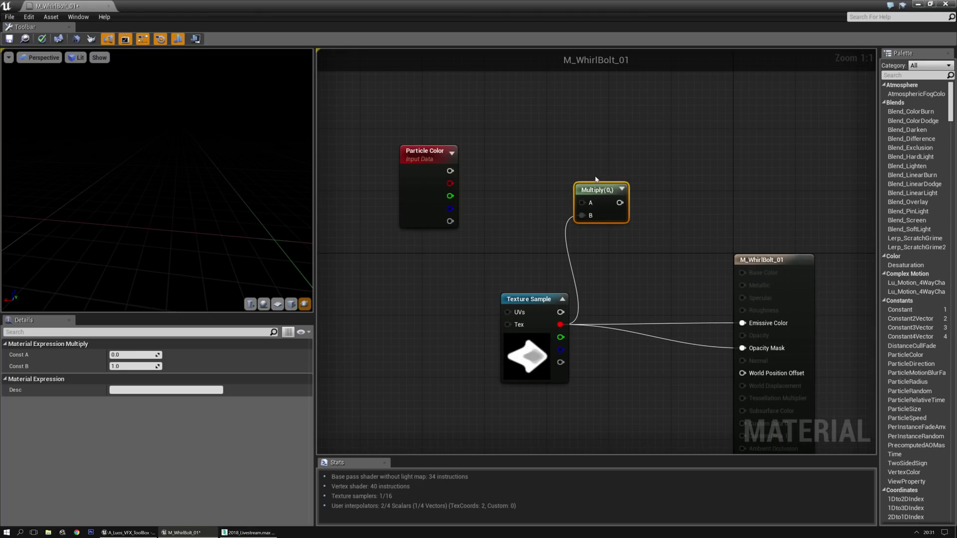
{"action": "left_click_drag", "start_coordinate": [586, 195], "coordinate": [574, 180]}
{"action": "left_click", "coordinate": [502, 187]}
{"action": "left_click_drag", "start_coordinate": [450, 183], "coordinate": [554, 167]}
Move the Texture Sample node further left and add a HueShift function node directly to the right of the Multiply.
{"action": "left_click_drag", "start_coordinate": [516, 299], "coordinate": [439, 300]}
{"action": "left_click", "coordinate": [613, 249]}
{"action": "right_click_drag", "start_coordinate": [611, 216], "coordinate": [521, 302]}
{"action": "right_click", "coordinate": [534, 271]}
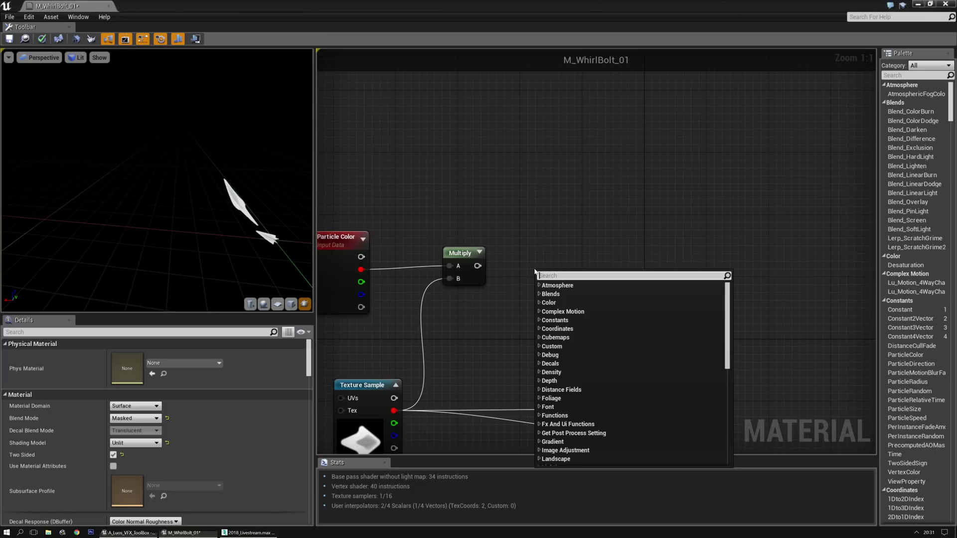
{"action": "type", "text": "hue"}
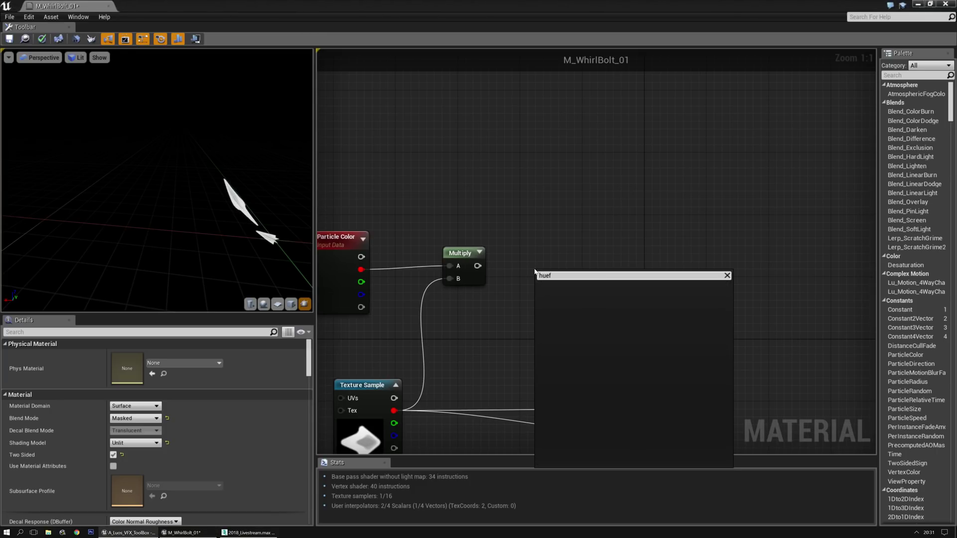
{"action": "key", "text": "Return"}
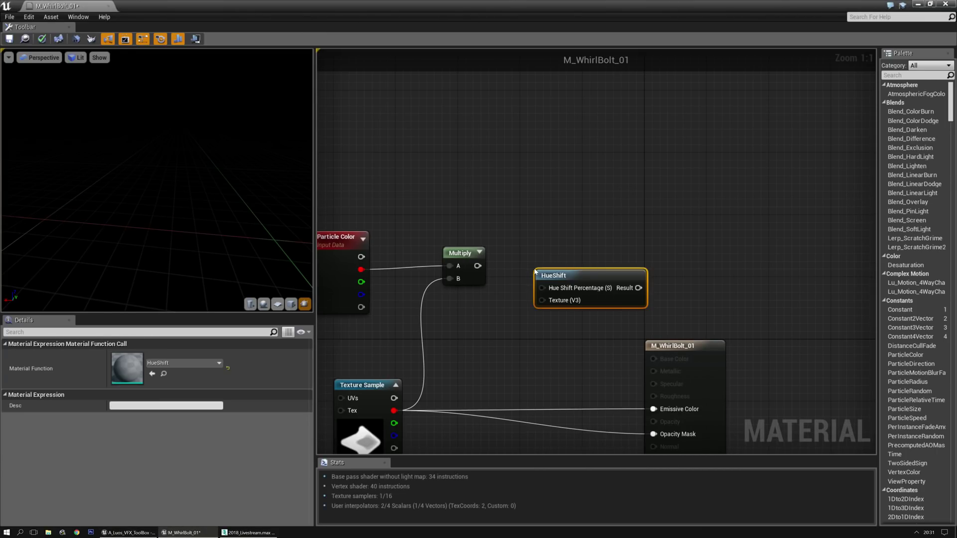
{"action": "left_click_drag", "start_coordinate": [546, 275], "coordinate": [523, 251]}
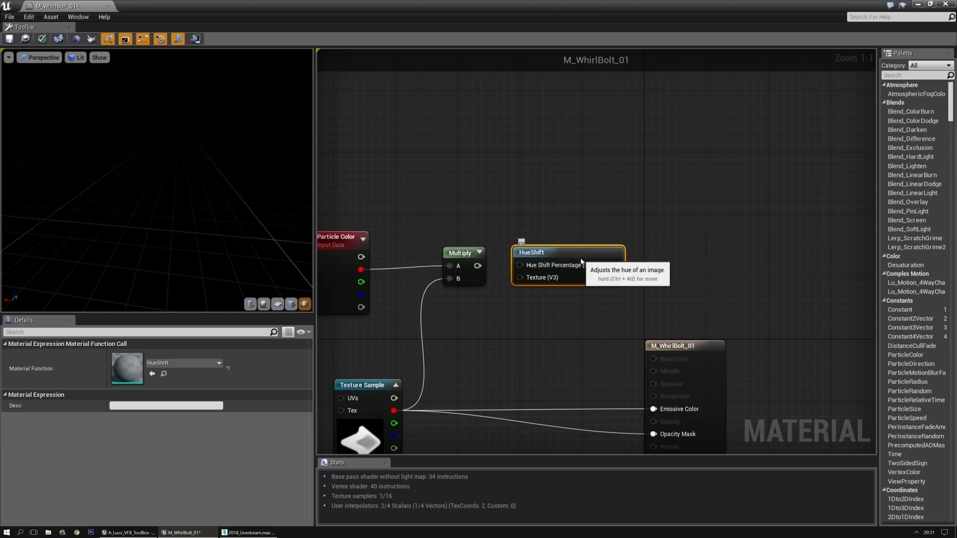
Preview the HueShift node, connect the Multiply output to its Texture (V3) input, and nudge it slightly upward.
{"action": "key", "text": "space"}
{"action": "left_click_drag", "start_coordinate": [478, 266], "coordinate": [520, 293]}
{"action": "left_click_drag", "start_coordinate": [544, 259], "coordinate": [555, 235]}
Duplicate the existing DebugTimeSine node from the Lerp network into the empty area above the Multiply and HueShift nodes.
{"action": "right_click_drag", "start_coordinate": [555, 235], "coordinate": [714, 142]}
{"action": "scroll", "coordinate": [715, 146], "scroll_direction": "down", "scroll_amount": 4}
{"action": "right_click_drag", "start_coordinate": [625, 207], "coordinate": [715, 79]}
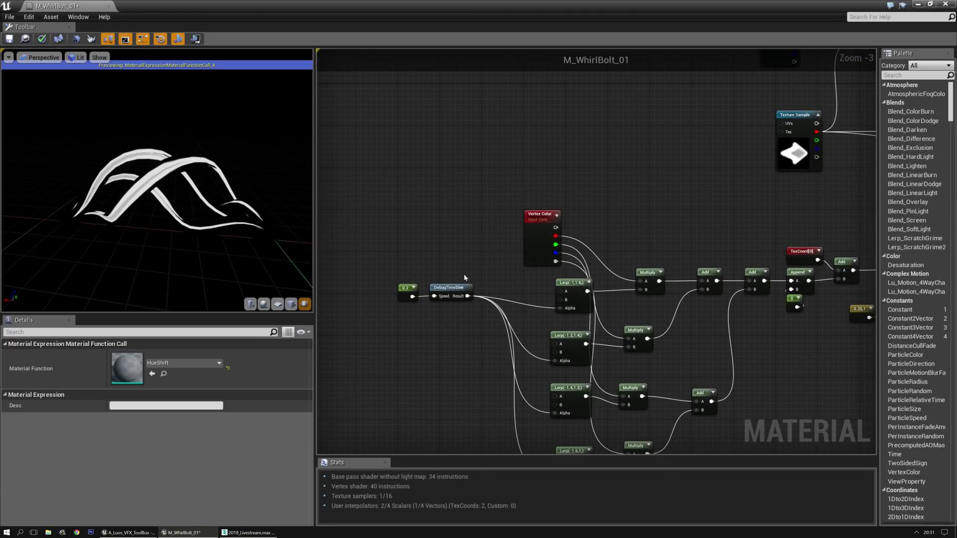
{"action": "left_click", "coordinate": [440, 292]}
{"action": "key", "text": "ctrl+c"}
{"action": "right_click_drag", "start_coordinate": [711, 167], "coordinate": [487, 305]}
{"action": "scroll", "coordinate": [552, 129], "scroll_direction": "up", "scroll_amount": 3}
{"action": "left_click", "coordinate": [535, 107]}
{"action": "key", "text": "ctrl+v"}
Connect the copied DebugTimeSine's Result to HueShift's Hue Shift Percentage and position the node above the Multiply.
{"action": "right_click_drag", "start_coordinate": [561, 138], "coordinate": [511, 144]}
{"action": "left_click_drag", "start_coordinate": [541, 127], "coordinate": [586, 198]}
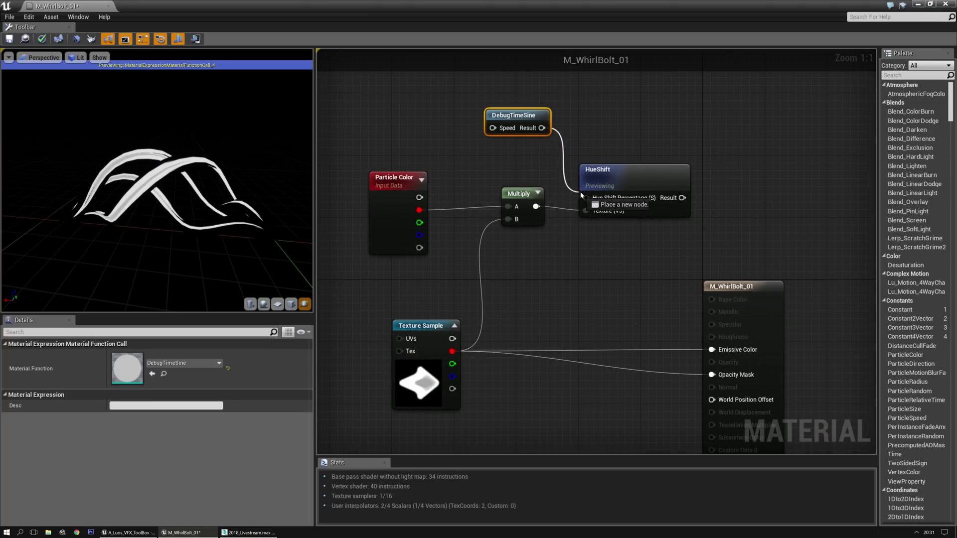
{"action": "right_click_drag", "start_coordinate": [475, 173], "coordinate": [472, 207]}
{"action": "left_click_drag", "start_coordinate": [515, 165], "coordinate": [499, 180]}
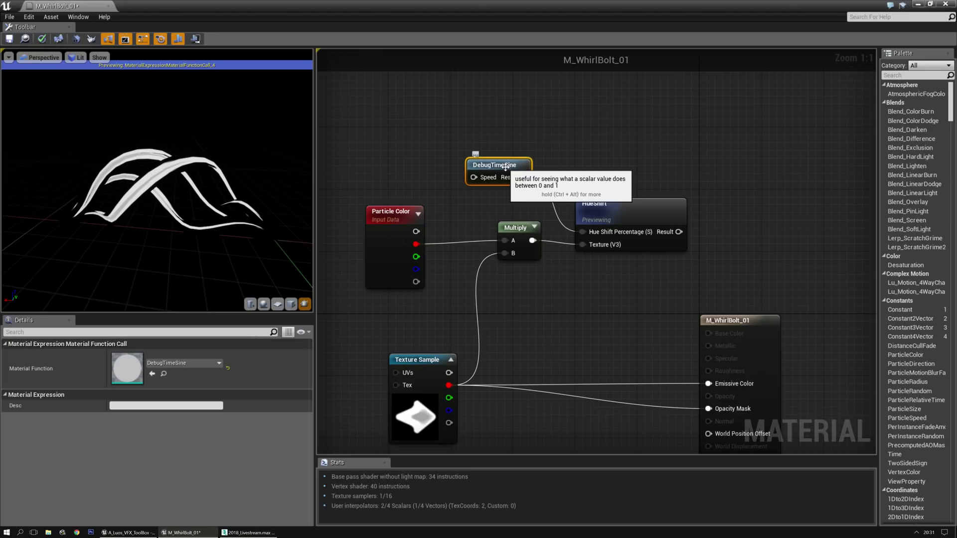
{"action": "right_click_drag", "start_coordinate": [612, 256], "coordinate": [612, 243]}
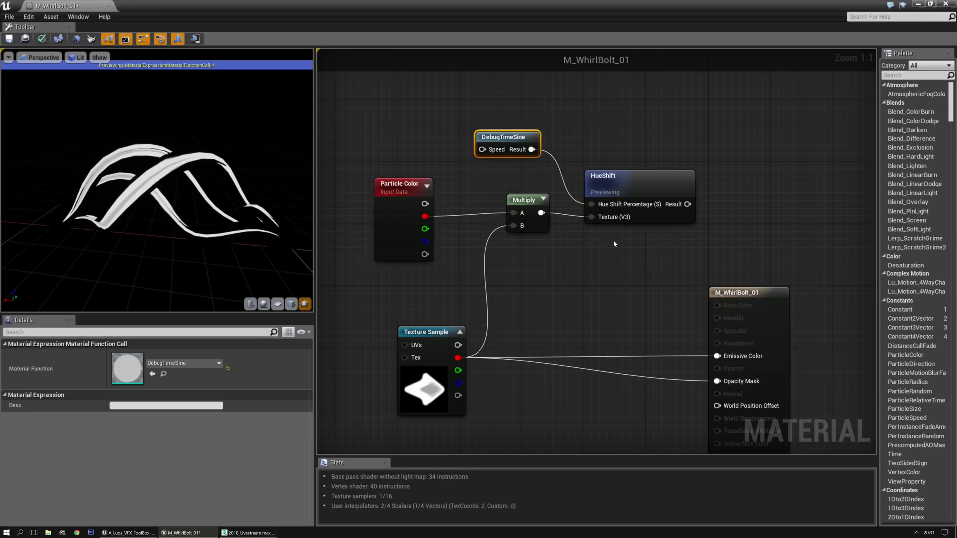
Replace the copied DebugTimeSine with a Time node whose output feeds HueShift's Hue Shift Percentage.
{"action": "mouse_move", "coordinate": [504, 139]}
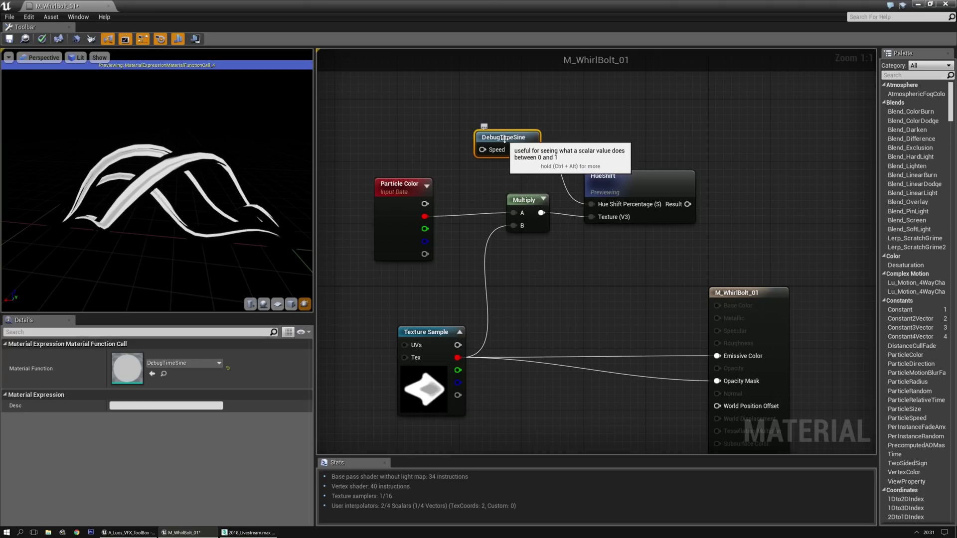
{"action": "key", "text": "Delete"}
{"action": "right_click", "coordinate": [505, 140]}
{"action": "type", "text": "time"}
{"action": "key", "text": "Return"}
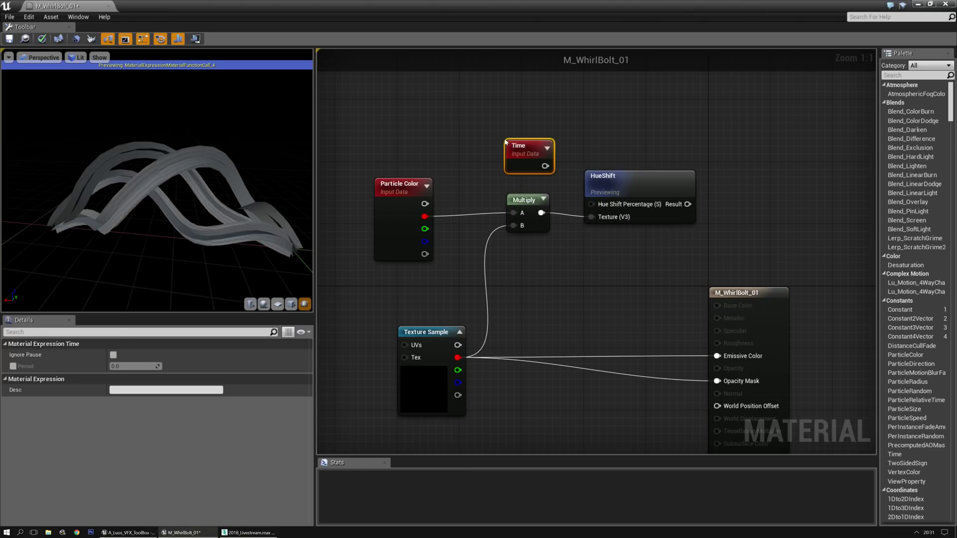
{"action": "left_click_drag", "start_coordinate": [545, 166], "coordinate": [593, 205]}
{"action": "right_click_drag", "start_coordinate": [584, 252], "coordinate": [586, 206]}
{"action": "left_click", "coordinate": [500, 254]}
{"action": "right_click_drag", "start_coordinate": [500, 254], "coordinate": [576, 289]}
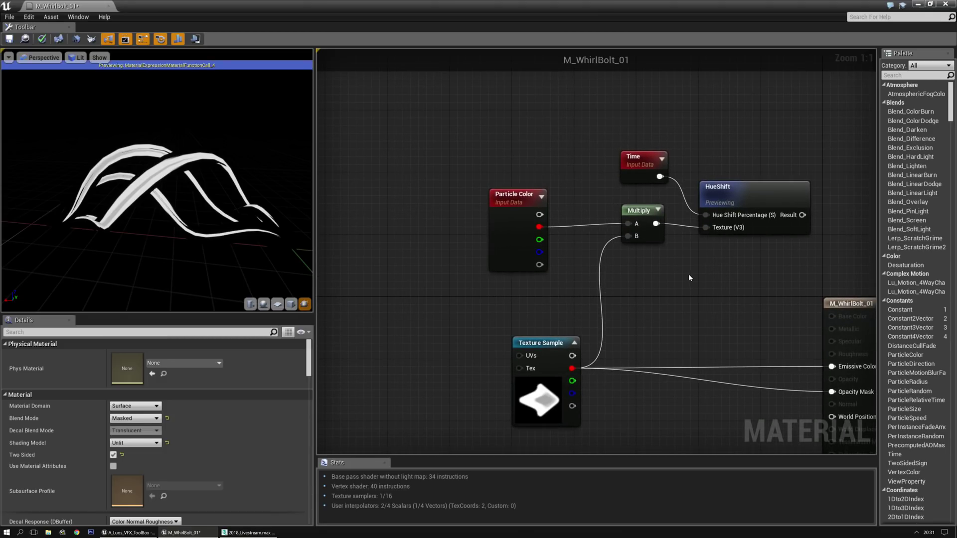
Break the link from the Multiply to HueShift's Texture input, then reconnect the two.
{"action": "right_click_drag", "start_coordinate": [689, 277], "coordinate": [616, 269]}
{"action": "left_click", "coordinate": [633, 220], "text": "alt"}
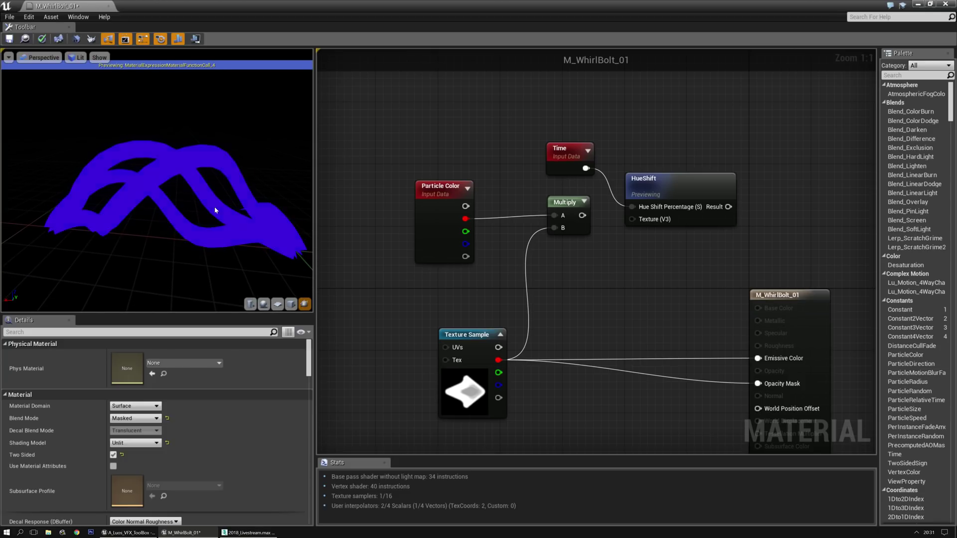
{"action": "left_click_drag", "start_coordinate": [582, 215], "coordinate": [630, 220]}
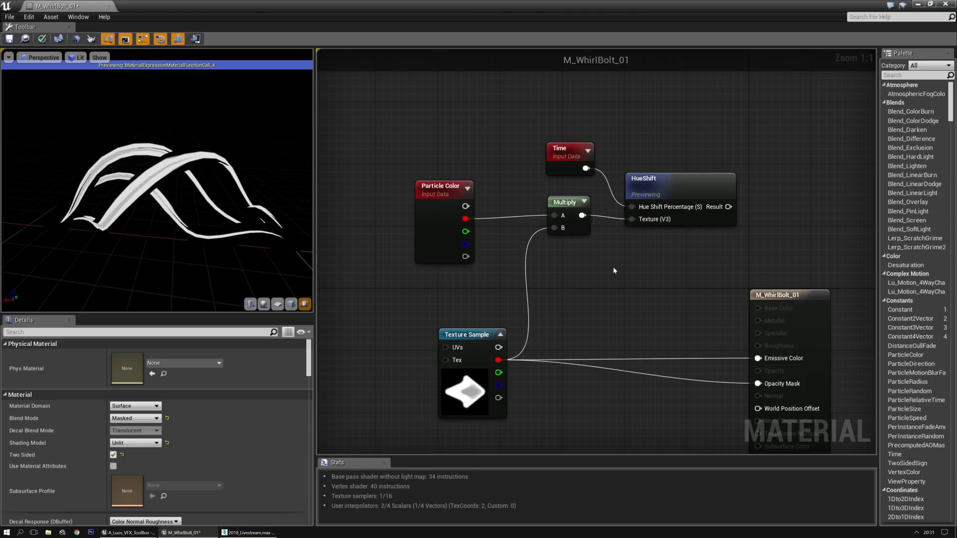
Try inserting a second Multiply between the Texture Sample's red output and the existing Multiply's B input.
{"action": "right_click_drag", "start_coordinate": [580, 297], "coordinate": [578, 254]}
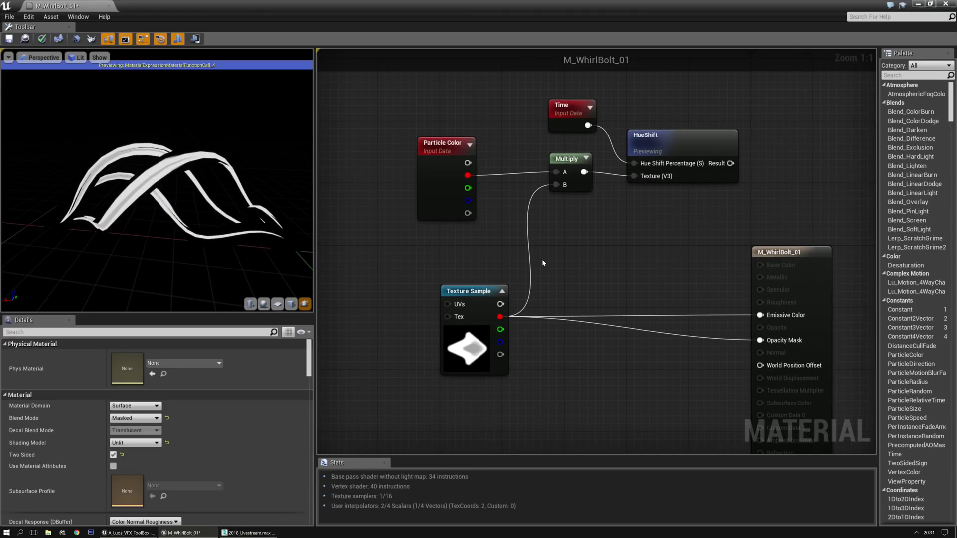
{"action": "left_click", "coordinate": [557, 269]}
{"action": "left_click_drag", "start_coordinate": [567, 301], "coordinate": [556, 185]}
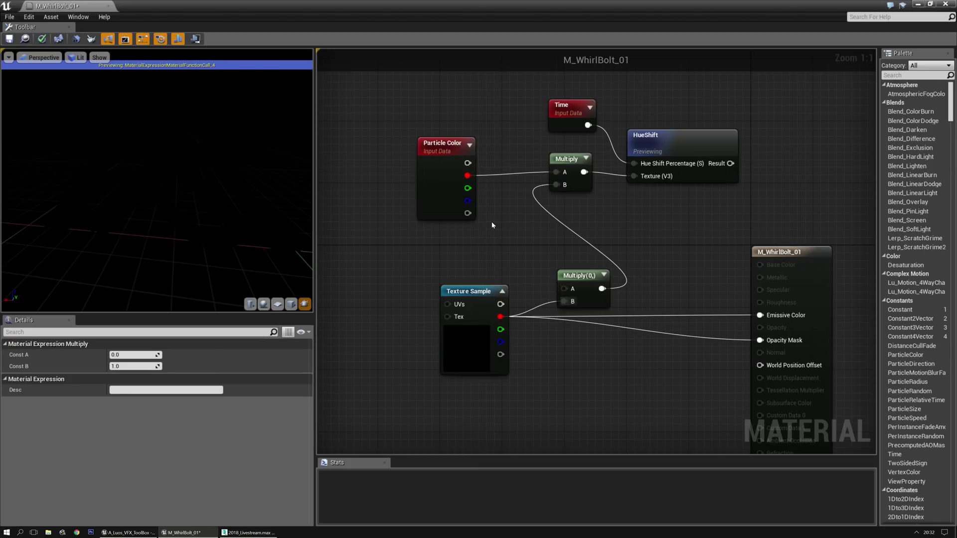
Add a Constant3Vector set to bright green (0, 1, 0.049154) and connect it to the new Multiply's A input.
{"action": "key", "text": "3"}
{"action": "left_click", "coordinate": [488, 221]}
{"action": "left_click", "coordinate": [198, 355]}
{"action": "left_click", "coordinate": [330, 349]}
{"action": "left_click_drag", "start_coordinate": [304, 332], "coordinate": [306, 218]}
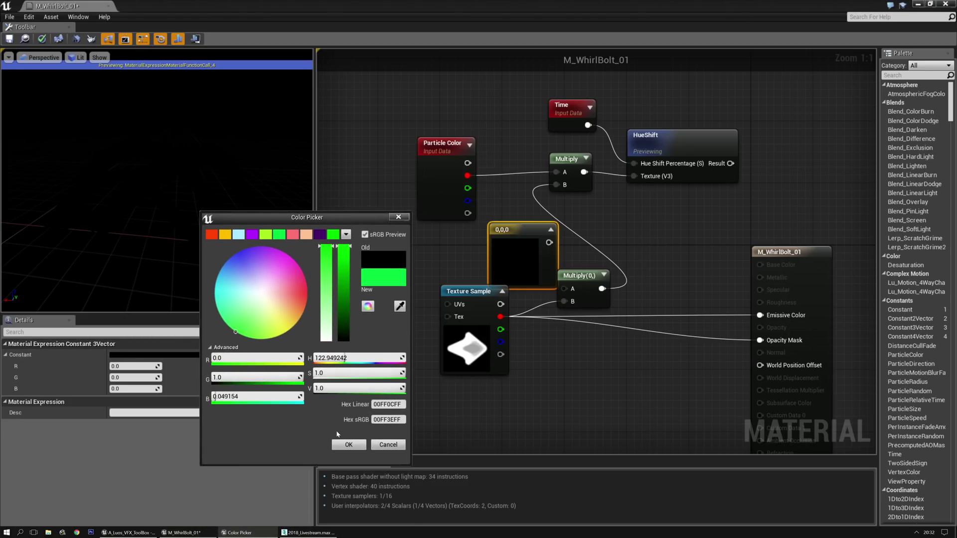
{"action": "key", "text": "Return"}
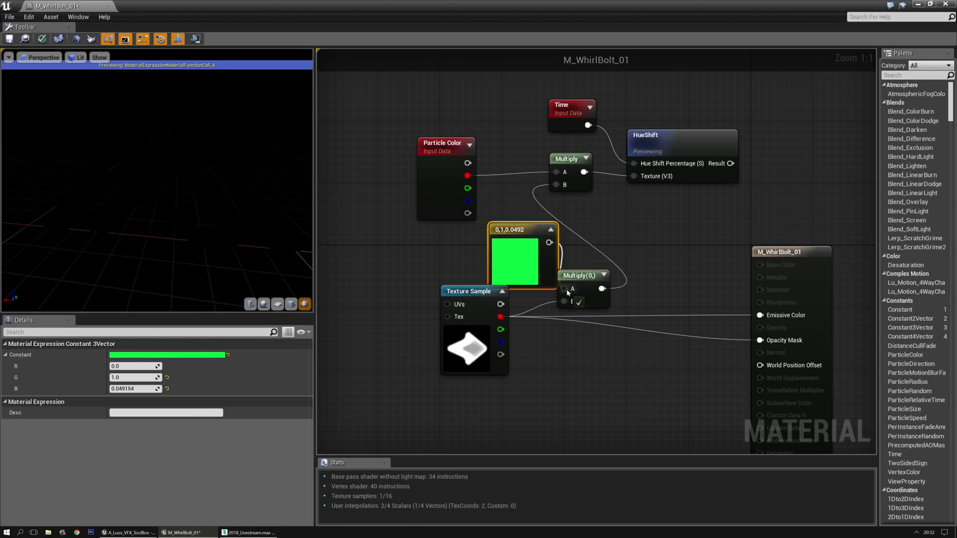
{"action": "left_click_drag", "start_coordinate": [566, 289], "coordinate": [566, 289]}
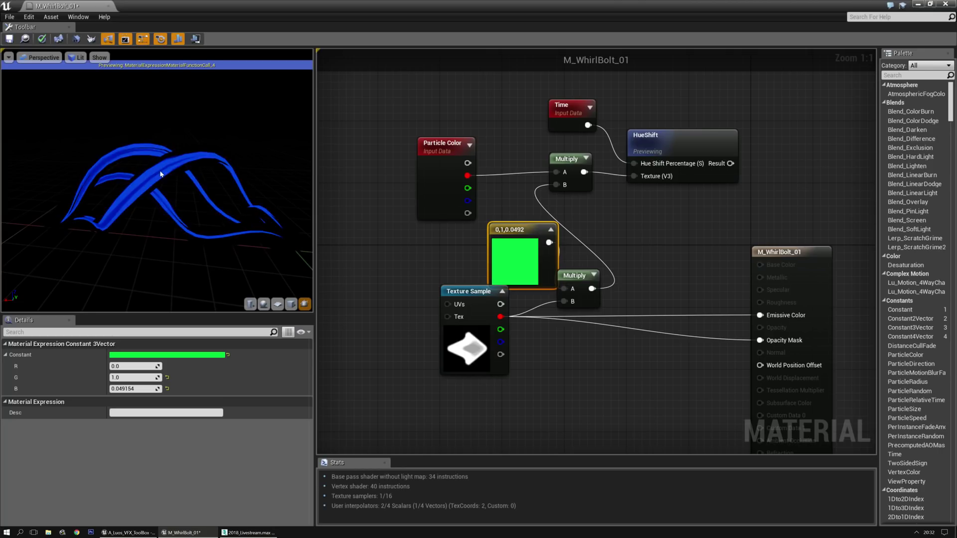
Delete the green constant and the extra Multiply, and reconnect the Texture Sample's red output to the remaining Multiply's B input.
{"action": "key", "text": "Delete"}
{"action": "left_click", "coordinate": [573, 275]}
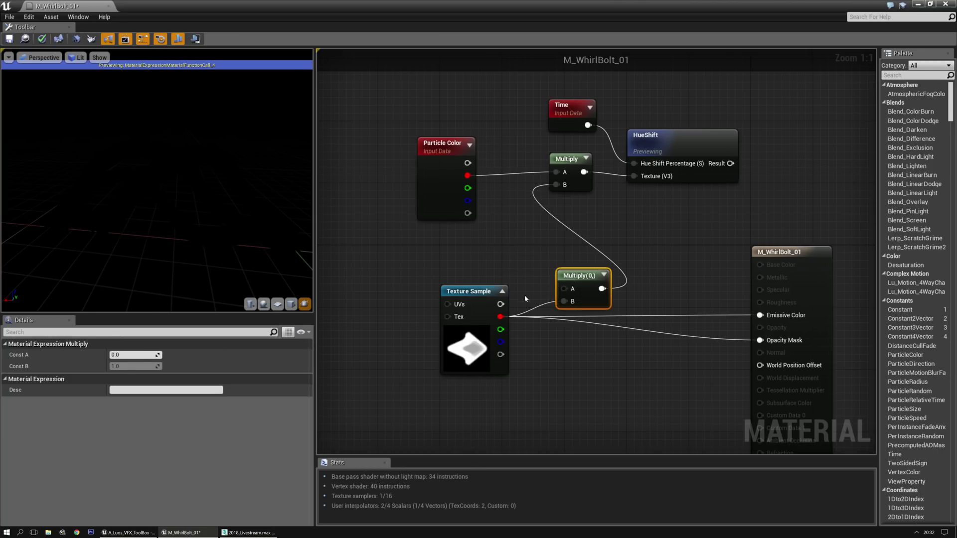
{"action": "key", "text": "Delete"}
{"action": "left_click_drag", "start_coordinate": [501, 317], "coordinate": [557, 186]}
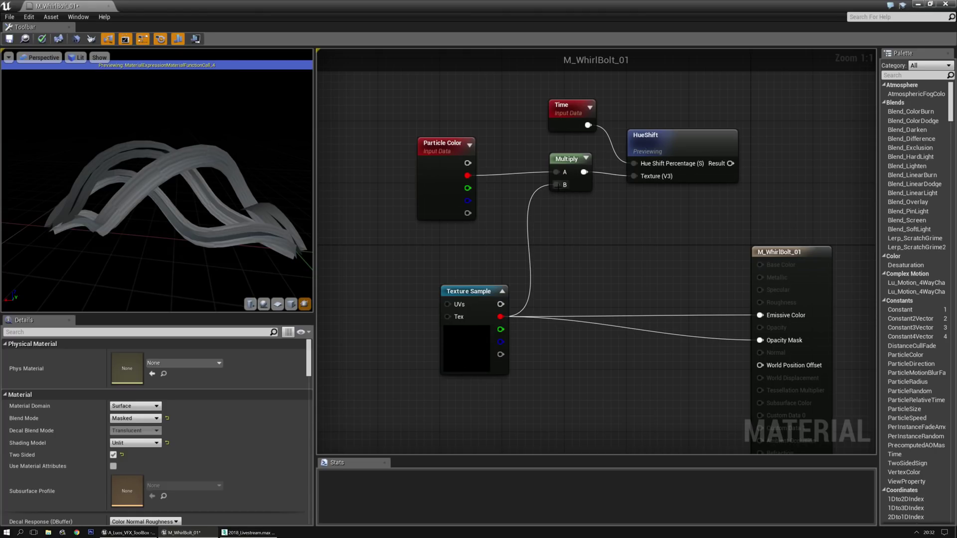
Delete the Time node feeding HueShift and add a Particle Relative Time node in its place.
{"action": "right_click_drag", "start_coordinate": [738, 259], "coordinate": [646, 314]}
{"action": "left_click", "coordinate": [456, 157]}
{"action": "right_click_drag", "start_coordinate": [456, 157], "coordinate": [514, 242]}
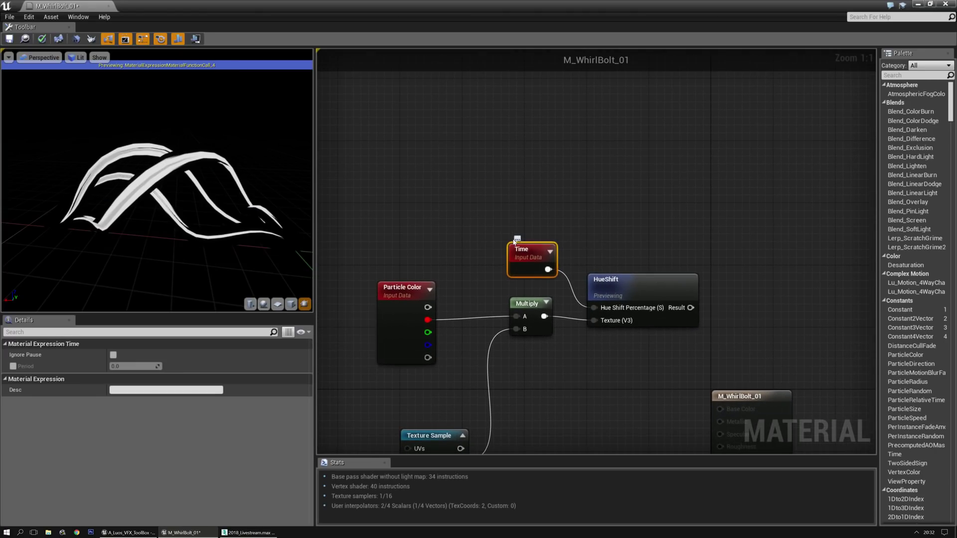
{"action": "key", "text": "Delete"}
{"action": "right_click", "coordinate": [526, 234]}
{"action": "type", "text": "pa"}
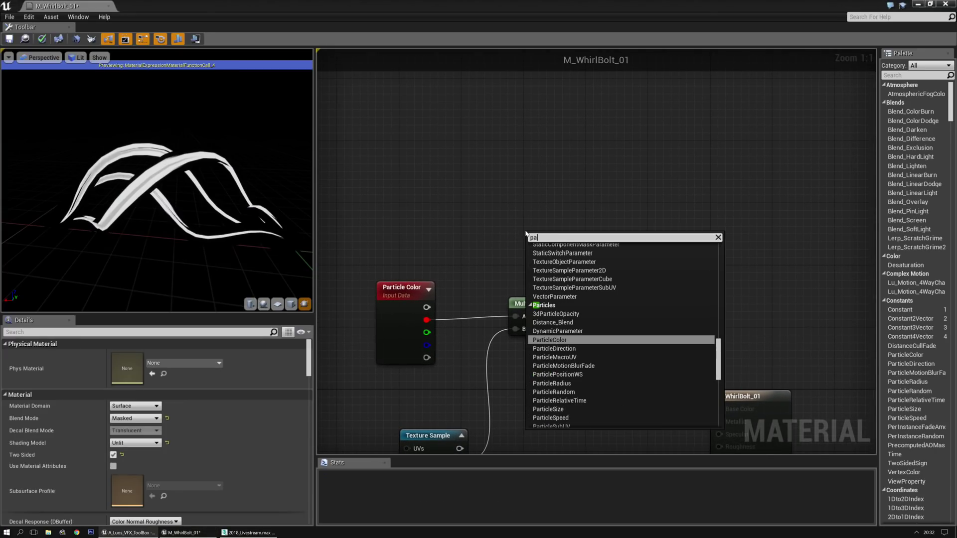
{"action": "type", "text": "rticle "}
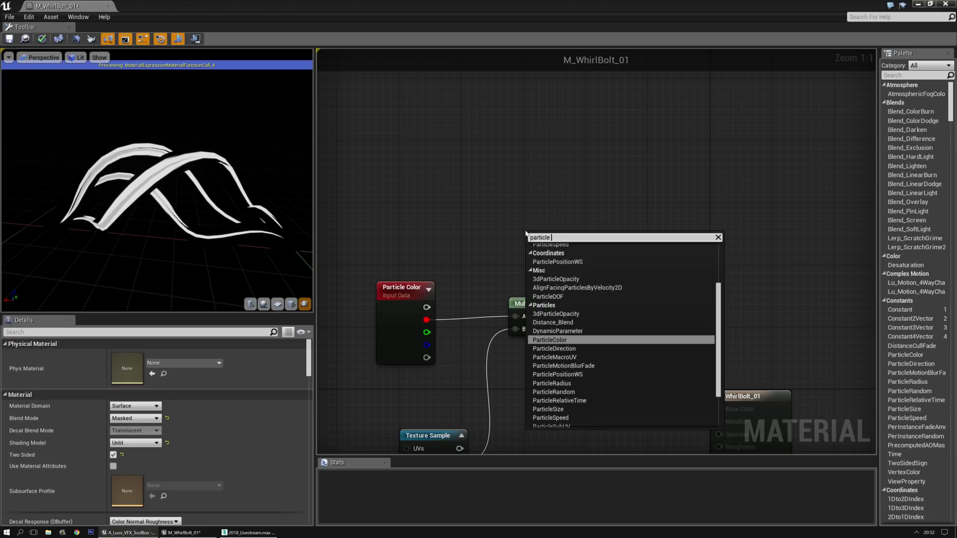
{"action": "type", "text": "re"}
{"action": "key", "text": "Down"}
{"action": "key", "text": "Return"}
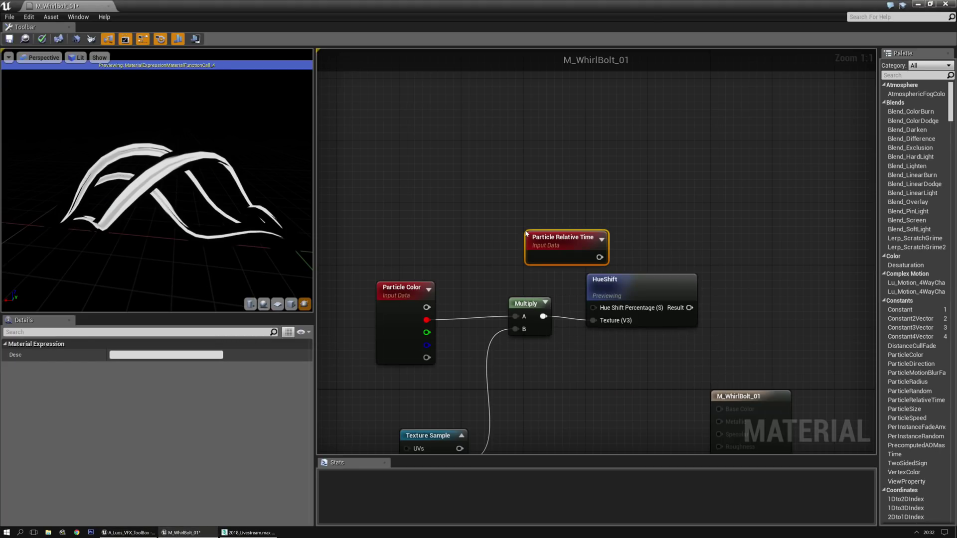
Place the Particle Relative Time node above the Multiply and connect it to HueShift's Hue Shift Percentage input.
{"action": "left_click_drag", "start_coordinate": [515, 241], "coordinate": [513, 238]}
{"action": "key", "text": "ctrl+alt"}
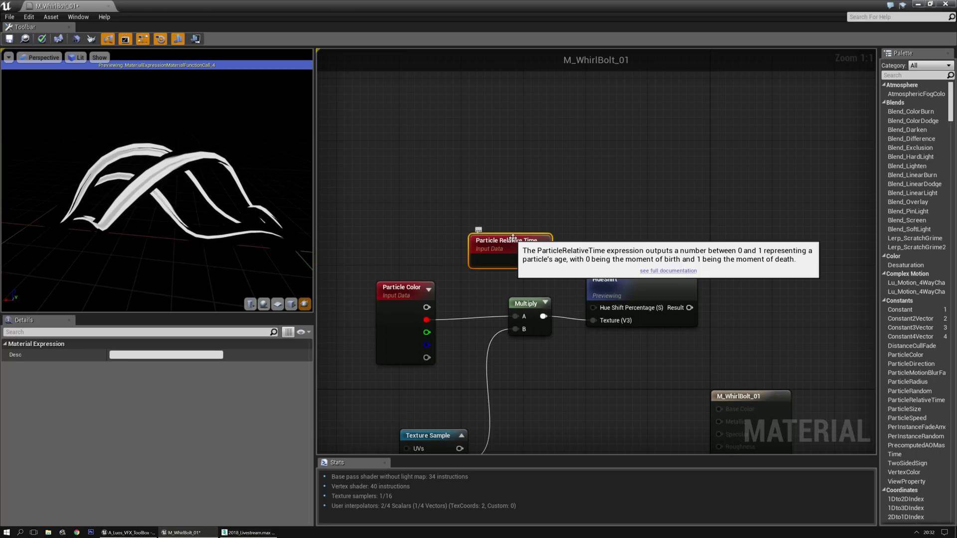
{"action": "left_click_drag", "start_coordinate": [513, 238], "coordinate": [512, 247]}
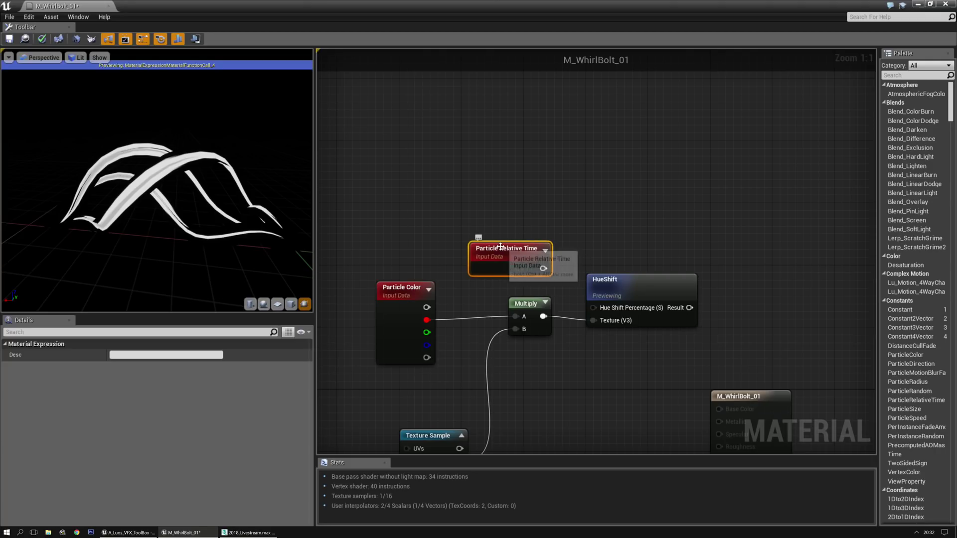
{"action": "left_click_drag", "start_coordinate": [531, 242], "coordinate": [523, 242]}
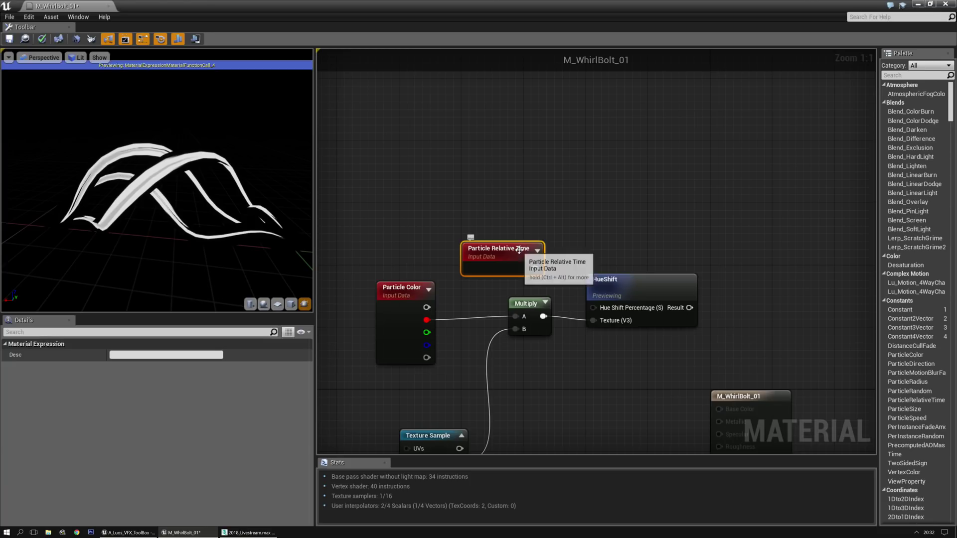
{"action": "left_click_drag", "start_coordinate": [535, 269], "coordinate": [595, 307]}
Connect HueShift's Result to the material's Emissive Color input.
{"action": "right_click_drag", "start_coordinate": [598, 375], "coordinate": [602, 292]}
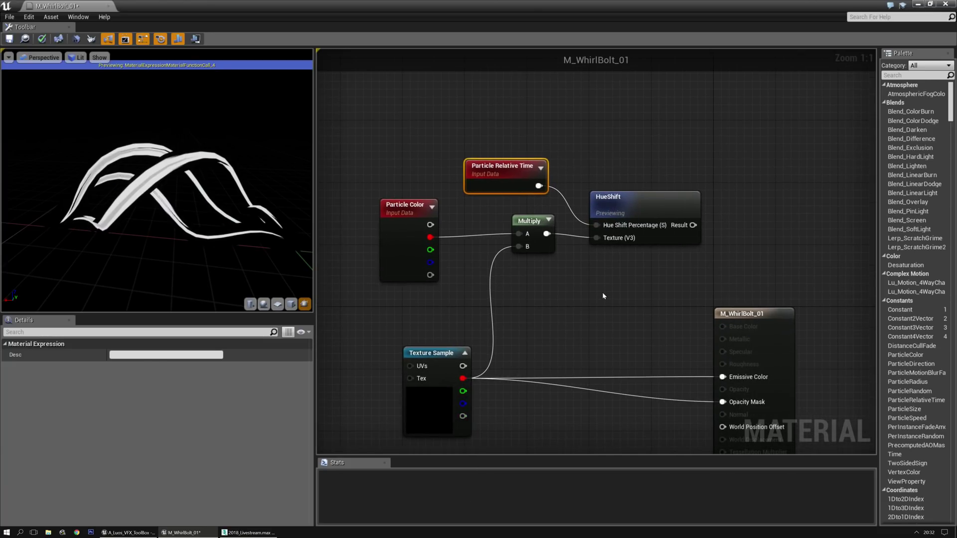
{"action": "left_click", "coordinate": [602, 292]}
{"action": "left_click_drag", "start_coordinate": [692, 225], "coordinate": [722, 378]}
{"action": "right_click_drag", "start_coordinate": [644, 359], "coordinate": [688, 298]}
{"action": "scroll", "coordinate": [570, 304], "scroll_direction": "down", "scroll_amount": 3}
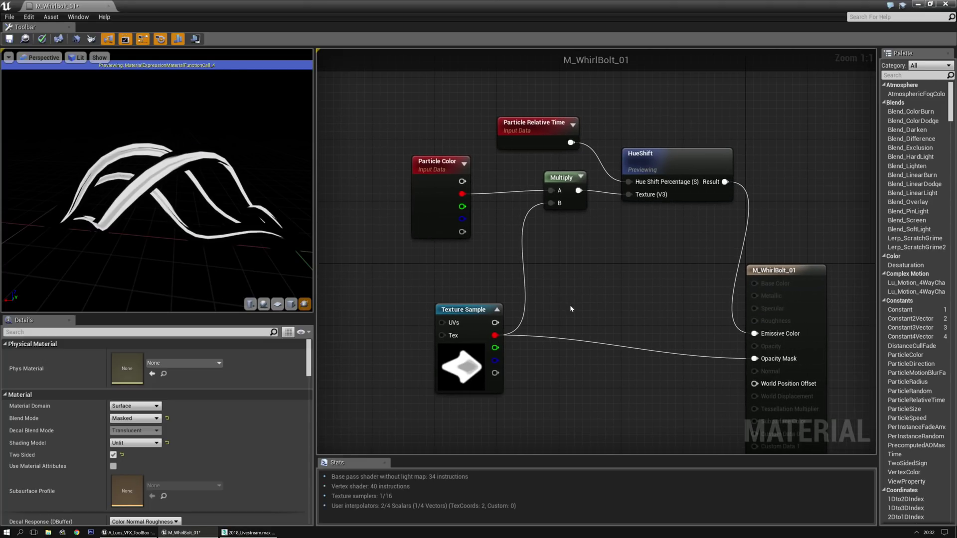
Reposition the Texture Sample node slightly lower, closer to the UV network.
{"action": "right_click_drag", "start_coordinate": [570, 304], "coordinate": [584, 168]}
{"action": "left_click", "coordinate": [585, 169]}
{"action": "key", "text": "Down"}
{"action": "key", "text": "Down"}
{"action": "key", "text": "Left"}
{"action": "key", "text": "Down"}
{"action": "key", "text": "Left"}
{"action": "key", "text": "Left"}
{"action": "right_click_drag", "start_coordinate": [685, 166], "coordinate": [688, 166]}
{"action": "scroll", "coordinate": [688, 169], "scroll_direction": "down", "scroll_amount": 5}
{"action": "scroll", "coordinate": [584, 285], "scroll_direction": "up", "scroll_amount": 7}
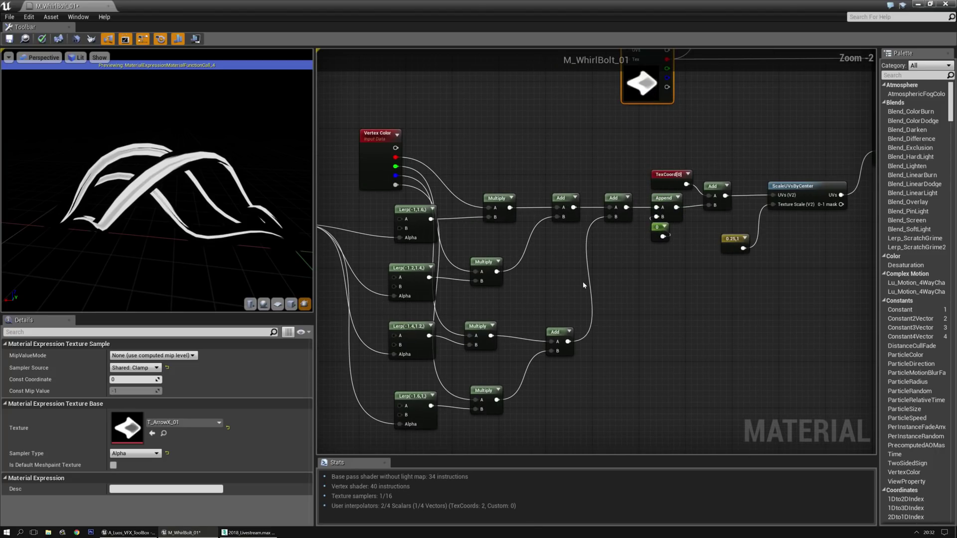
Move the Particle Color, Particle Relative Time, Multiply and HueShift nodes together down beside the Texture Sample.
{"action": "left_click", "coordinate": [541, 295]}
{"action": "right_click_drag", "start_coordinate": [650, 128], "coordinate": [530, 287]}
{"action": "right_click_drag", "start_coordinate": [601, 169], "coordinate": [543, 254]}
{"action": "left_click_drag", "start_coordinate": [426, 98], "coordinate": [625, 213]}
{"action": "left_click_drag", "start_coordinate": [640, 148], "coordinate": [623, 211]}
{"action": "left_click", "coordinate": [563, 280]}
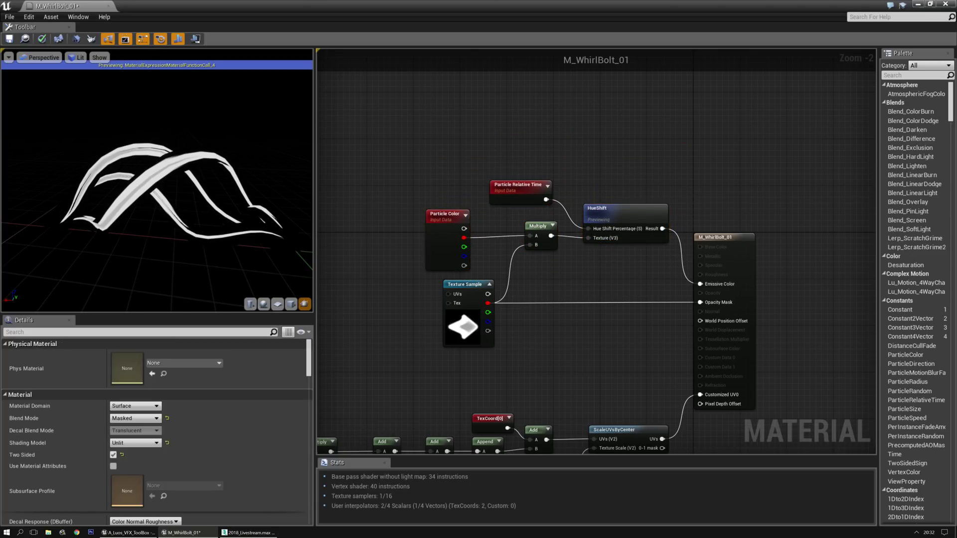
Add a Dynamic Parameter node below the DebugTimeSine node.
{"action": "right_click_drag", "start_coordinate": [528, 369], "coordinate": [575, 251]}
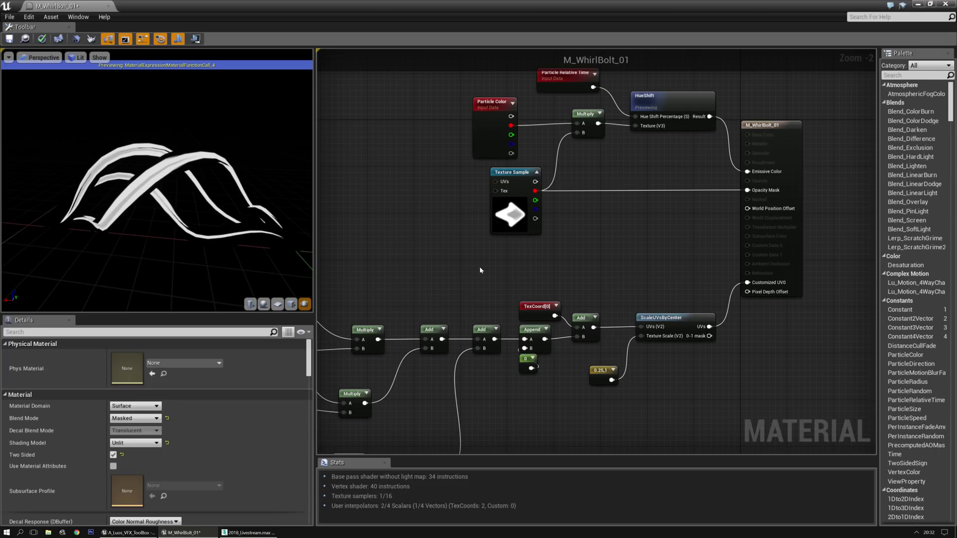
{"action": "right_click_drag", "start_coordinate": [432, 255], "coordinate": [784, 154]}
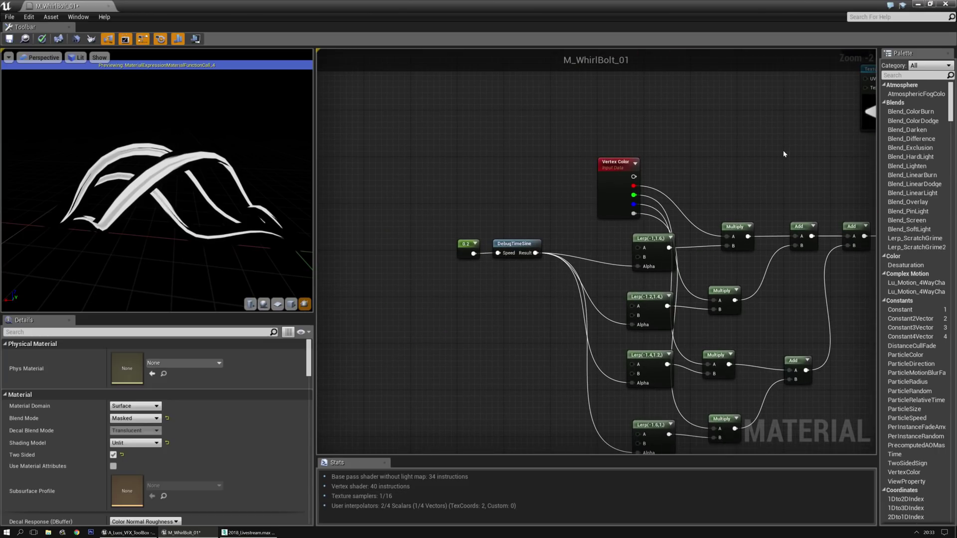
{"action": "scroll", "coordinate": [528, 294], "scroll_direction": "up", "scroll_amount": 1}
{"action": "right_click_drag", "start_coordinate": [507, 280], "coordinate": [476, 256]}
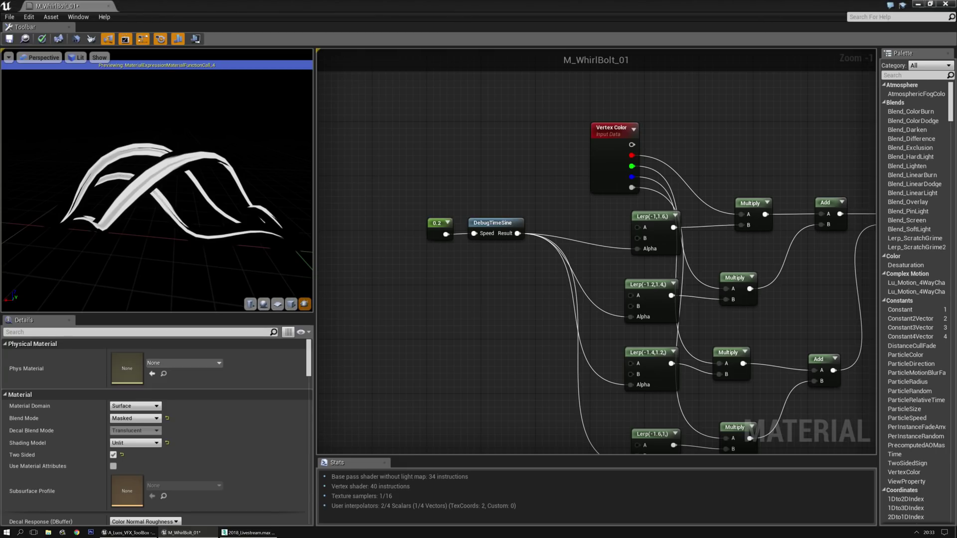
{"action": "right_click_drag", "start_coordinate": [478, 292], "coordinate": [464, 260]}
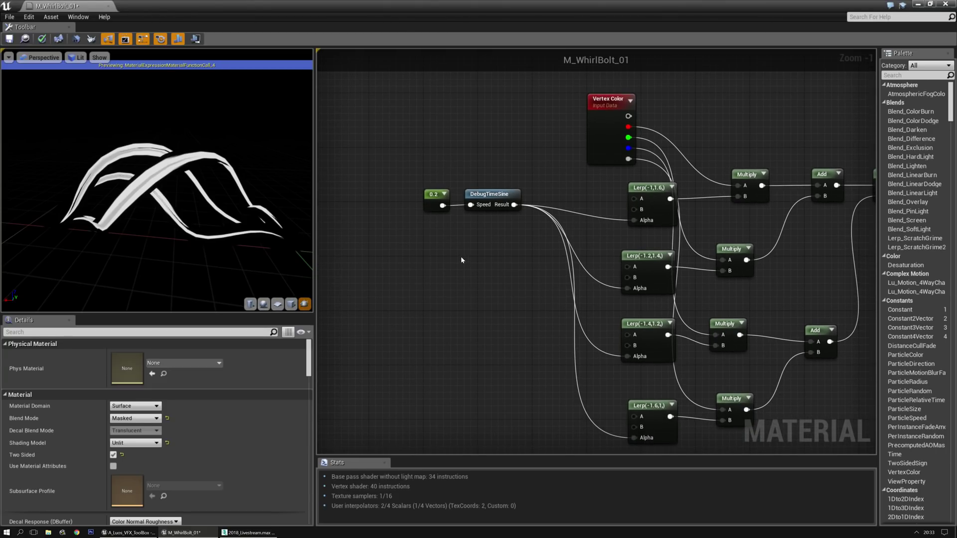
{"action": "right_click", "coordinate": [449, 260]}
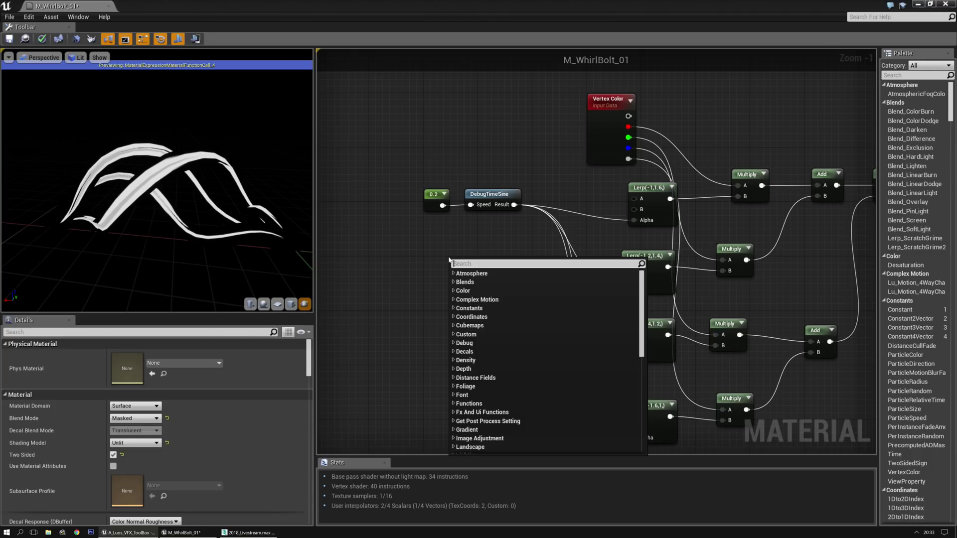
{"action": "type", "text": "dyan"}
{"action": "key", "text": "BackSpace"}
{"action": "type", "text": "n"}
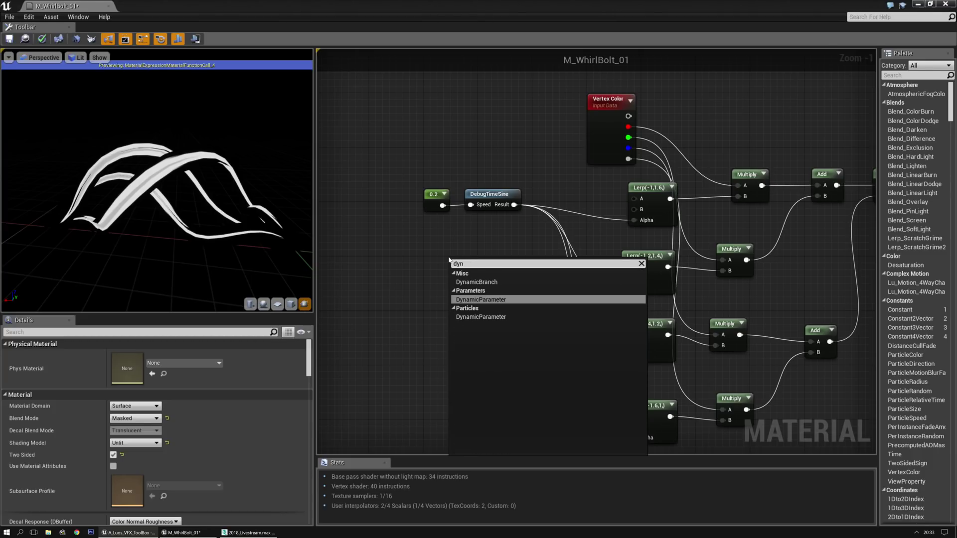
{"action": "key", "text": "Return"}
Shift the Dynamic Parameter node to the left and name its first parameter HoriMovement.
{"action": "left_click_drag", "start_coordinate": [449, 255], "coordinate": [435, 255]}
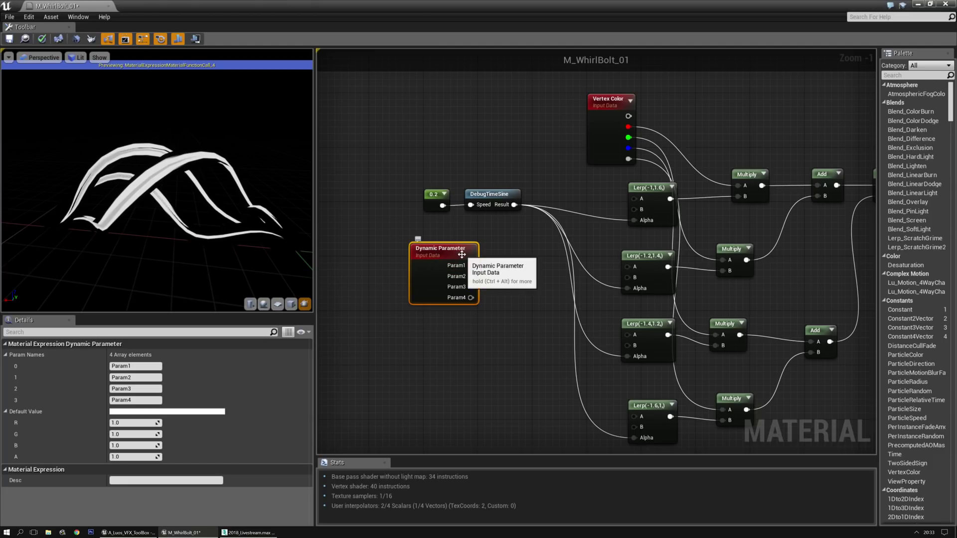
{"action": "left_click_drag", "start_coordinate": [451, 250], "coordinate": [438, 249]}
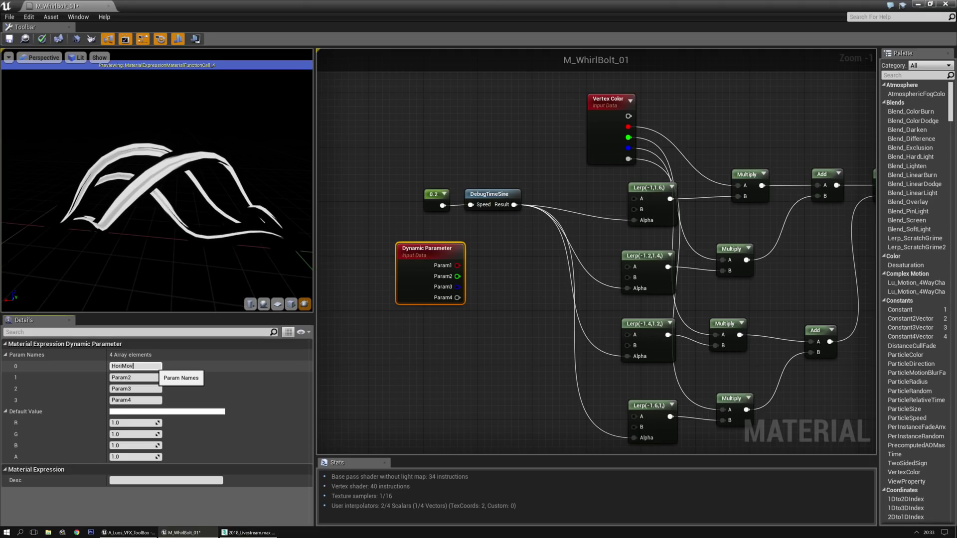
{"action": "type", "text": "t"}
{"action": "key", "text": "Return"}
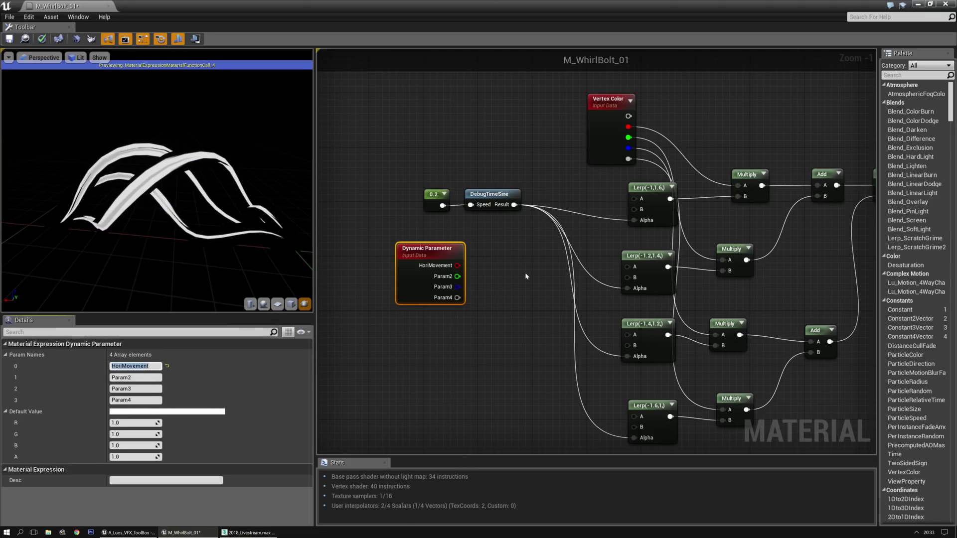
Replace DebugTimeSine and its 0.2 constant with the Dynamic Parameter's HoriMovement output as the Alpha of all four Lerps.
{"action": "left_click_drag", "start_coordinate": [514, 204], "coordinate": [519, 248], "text": "ctrl"}
{"action": "left_click_drag", "start_coordinate": [420, 194], "coordinate": [502, 214]}
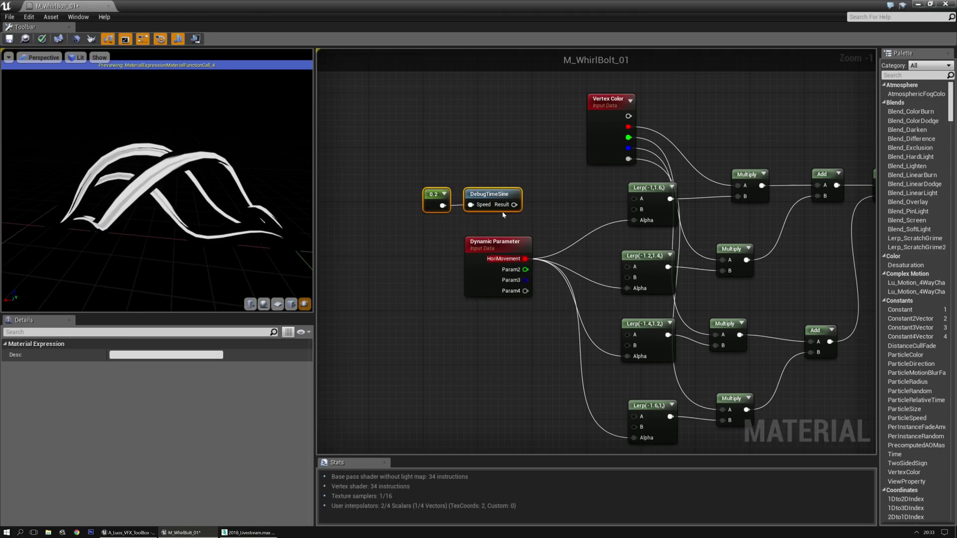
{"action": "key", "text": "Delete"}
{"action": "left_click", "coordinate": [494, 249]}
{"action": "left_click_drag", "start_coordinate": [495, 249], "coordinate": [509, 203]}
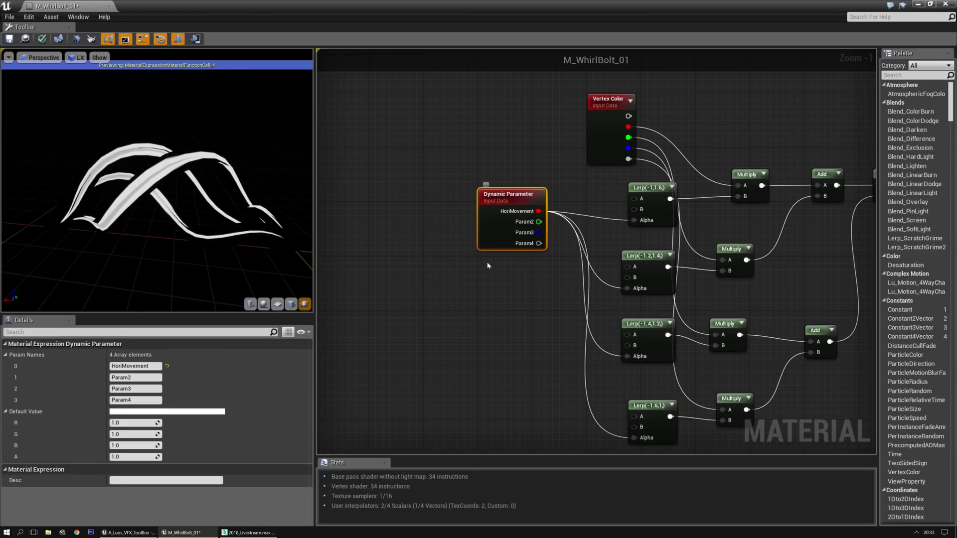
{"action": "left_click", "coordinate": [489, 263]}
Save and apply the M_WhirlBolt_01 material, then close its editor.
{"action": "scroll", "coordinate": [488, 263], "scroll_direction": "down", "scroll_amount": 2}
{"action": "right_click_drag", "start_coordinate": [585, 321], "coordinate": [392, 247]}
{"action": "right_click_drag", "start_coordinate": [511, 233], "coordinate": [510, 302]}
{"action": "right_click_drag", "start_coordinate": [678, 270], "coordinate": [742, 282]}
{"action": "right_click_drag", "start_coordinate": [729, 145], "coordinate": [618, 216]}
{"action": "left_click", "coordinate": [8, 38]}
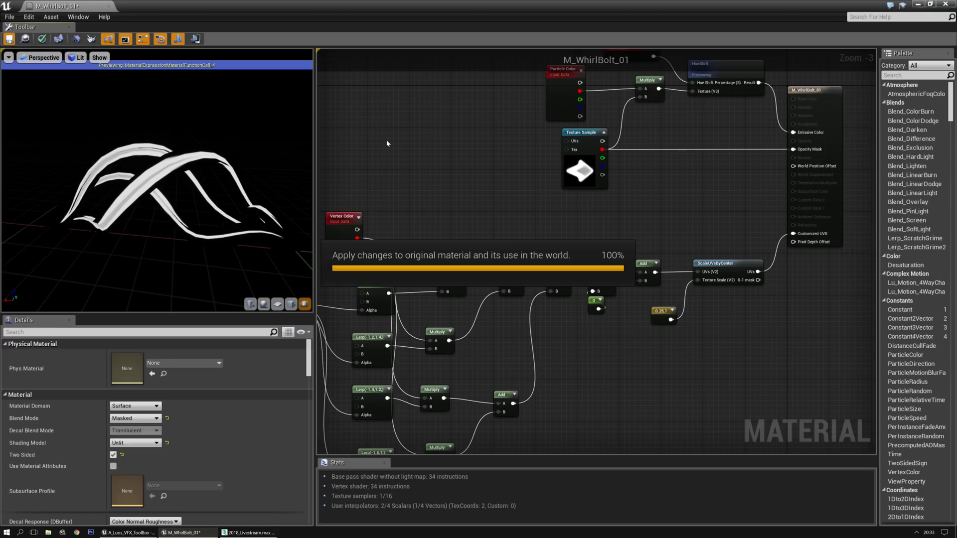
{"action": "left_click", "coordinate": [108, 6]}
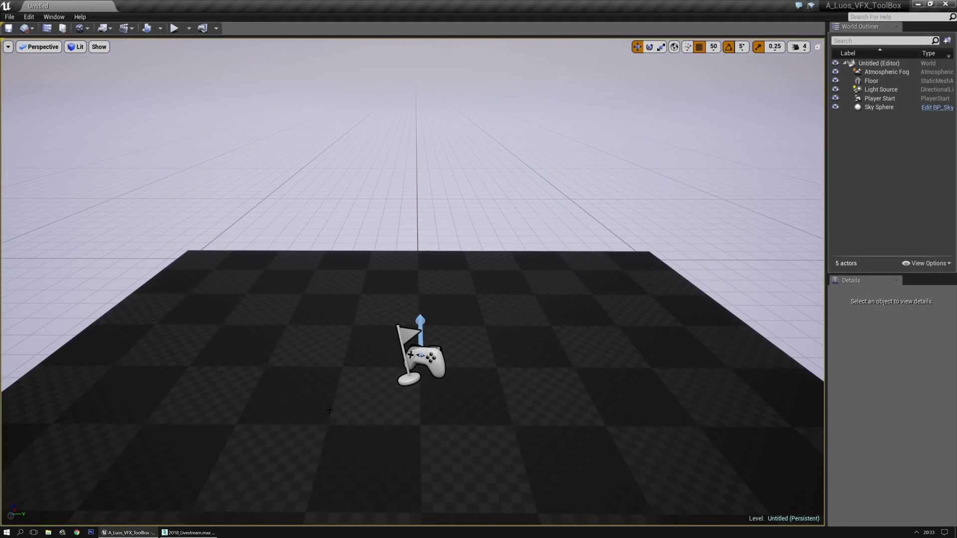
Open the Content Browser over the level and save all modified texture assets.
{"action": "key", "text": "ctrl+shift+f"}
{"action": "left_click_drag", "start_coordinate": [429, 257], "coordinate": [534, 129]}
{"action": "left_click", "coordinate": [326, 147]}
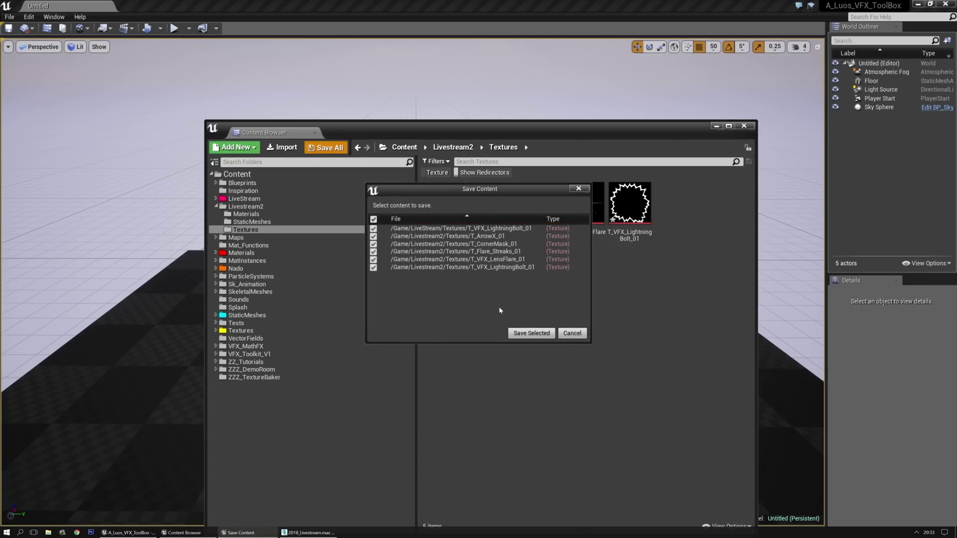
{"action": "left_click", "coordinate": [518, 333]}
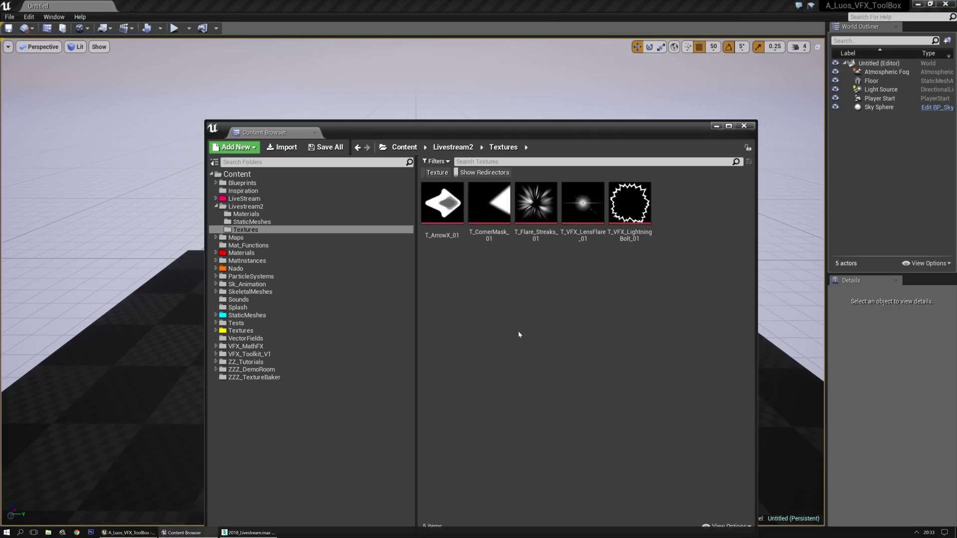
Create a particle system named Par_WhirlBolt_01 in the Livestream2 folder.
{"action": "left_click", "coordinate": [245, 206]}
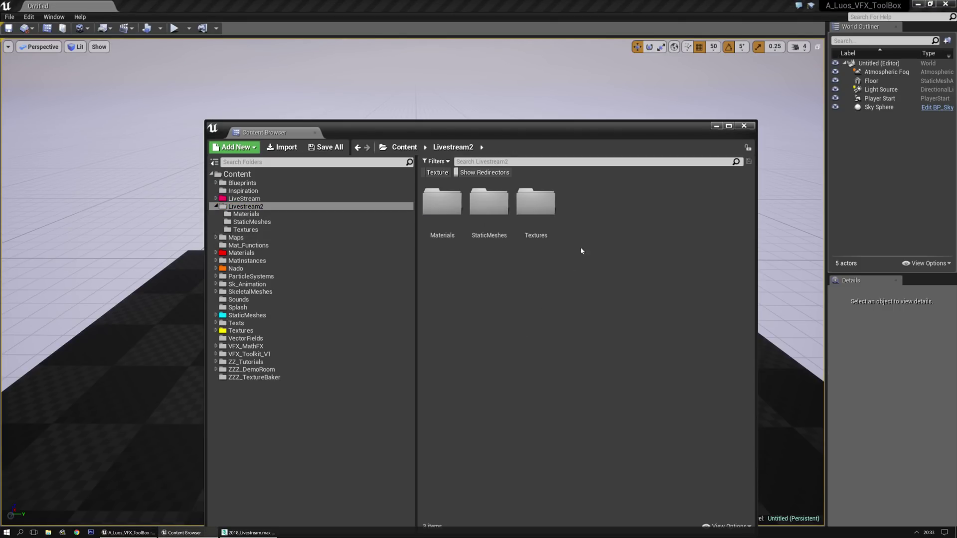
{"action": "right_click", "coordinate": [586, 227]}
{"action": "left_click", "coordinate": [620, 373]}
{"action": "type", "text": "Par_"}
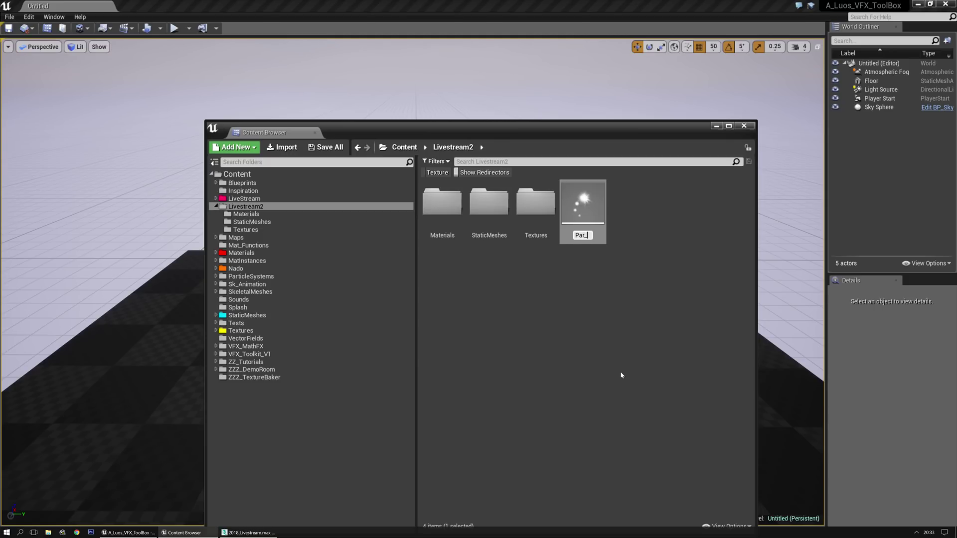
{"action": "type", "text": "WhirlBolt_01"}
{"action": "key", "text": "Return"}
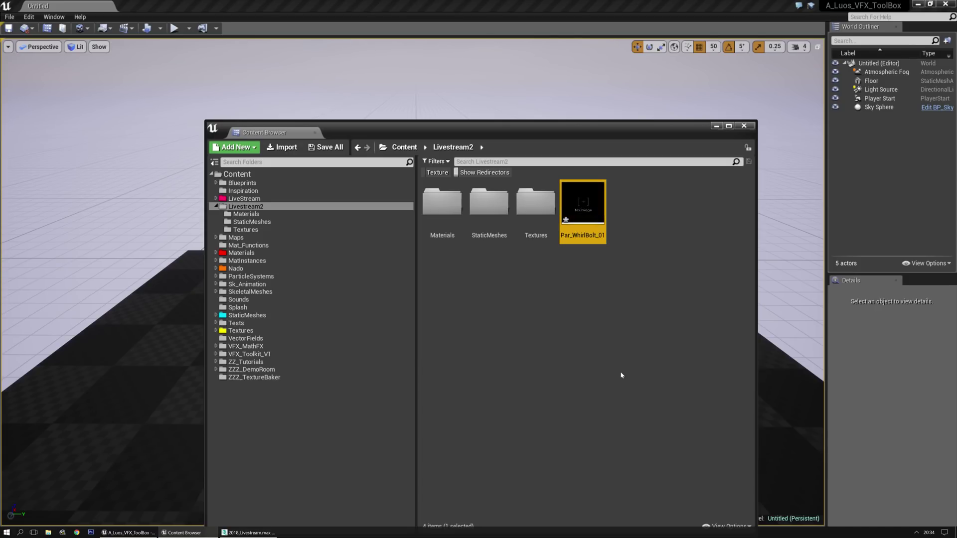
Open Par_WhirlBolt_01 in a maximized editor, show the floor geometry in the preview, and widen the Details area.
{"action": "double_click", "coordinate": [589, 217]}
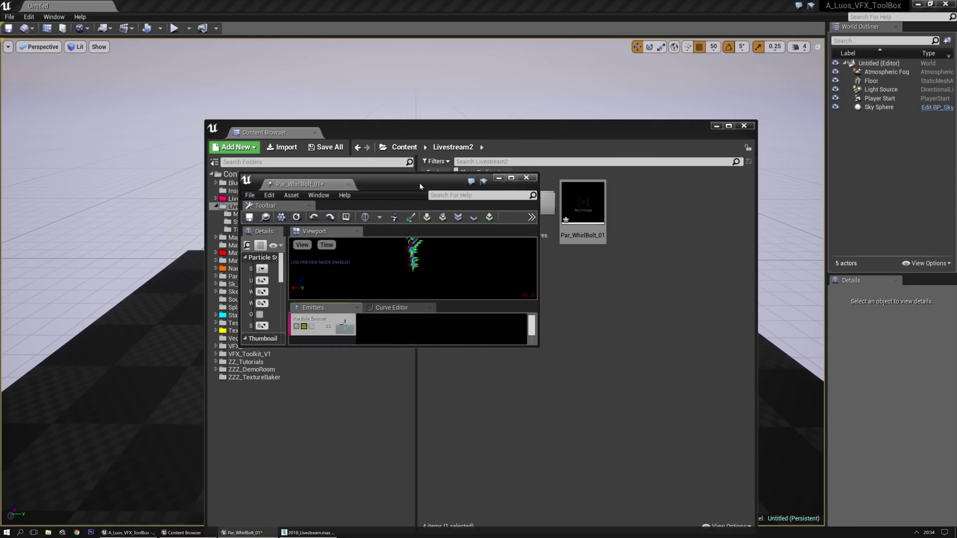
{"action": "double_click", "coordinate": [419, 183]}
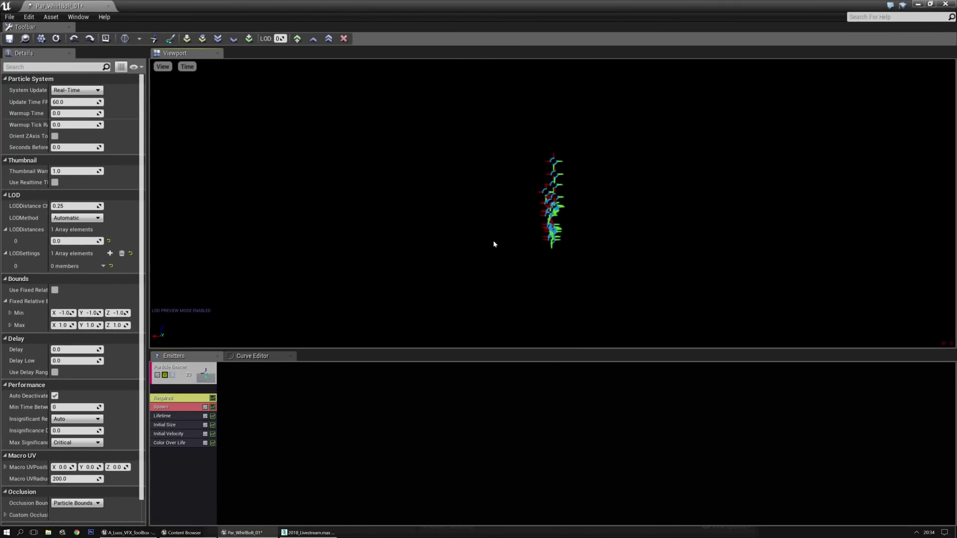
{"action": "left_click", "coordinate": [162, 66]}
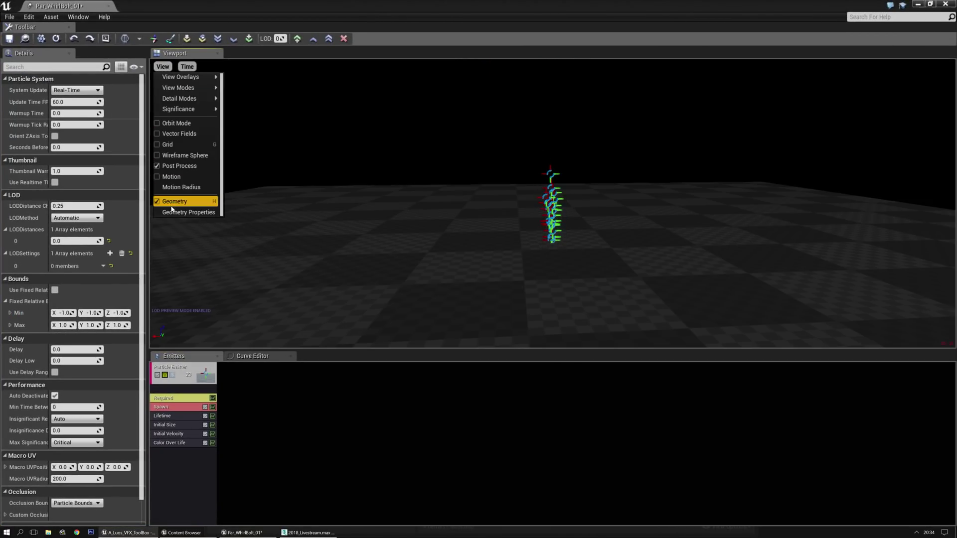
{"action": "right_click_drag", "start_coordinate": [372, 224], "coordinate": [159, 127]}
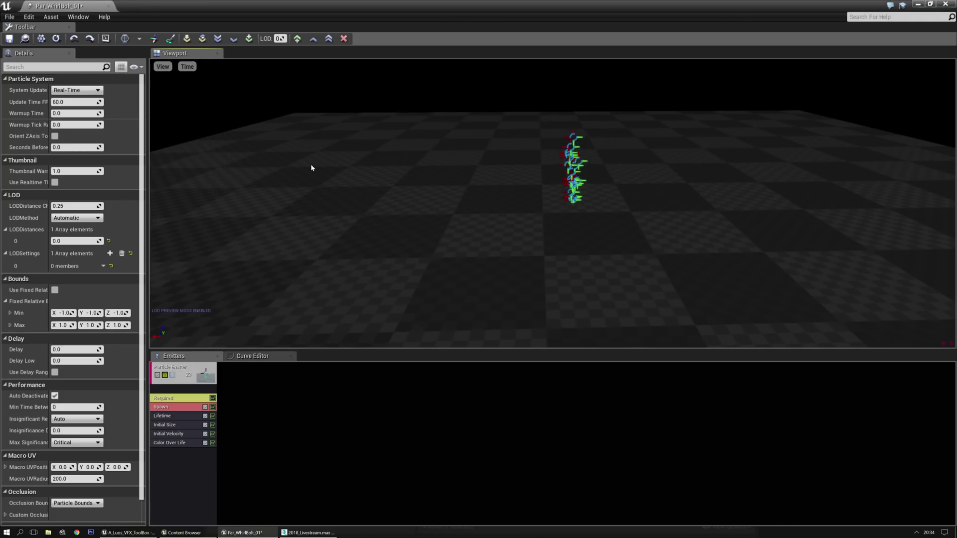
{"action": "right_click_drag", "start_coordinate": [311, 165], "coordinate": [386, 224]}
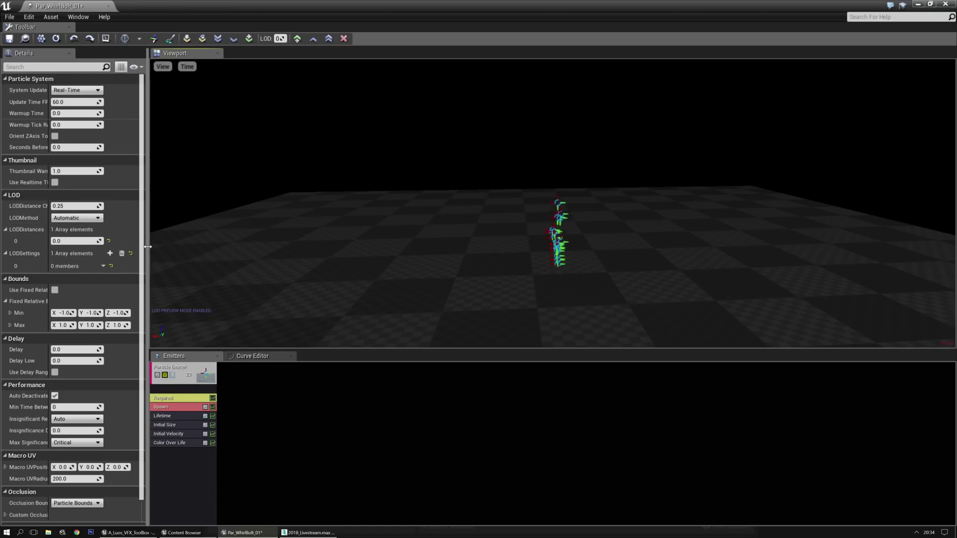
{"action": "left_click_drag", "start_coordinate": [148, 246], "coordinate": [175, 247]}
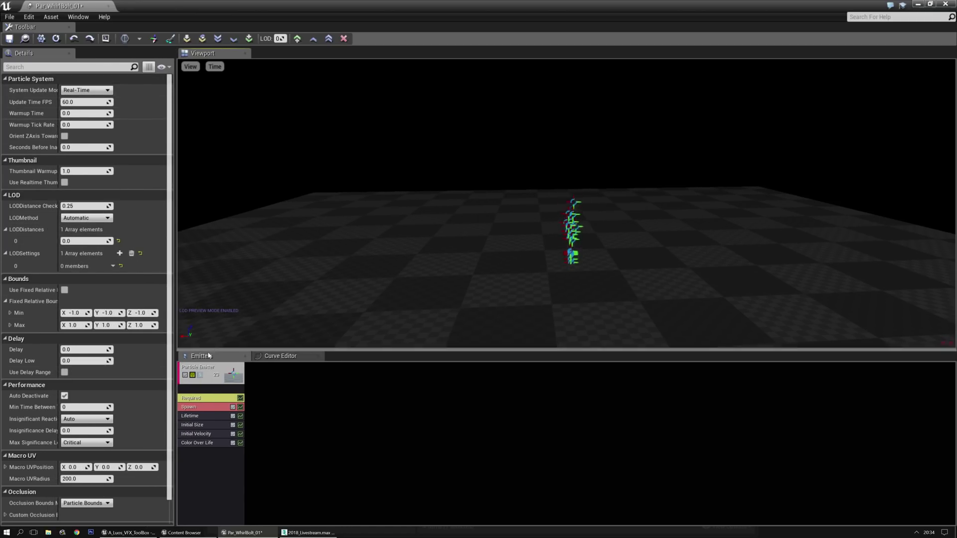
Add a mesh TypeData module to the particle emitter.
{"action": "left_click", "coordinate": [278, 356]}
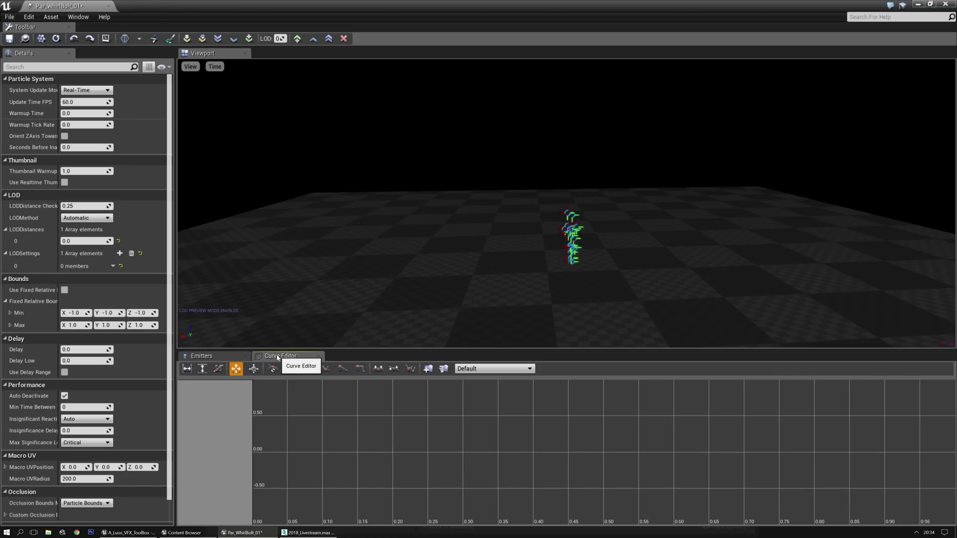
{"action": "left_click", "coordinate": [223, 354]}
{"action": "left_click", "coordinate": [199, 392]}
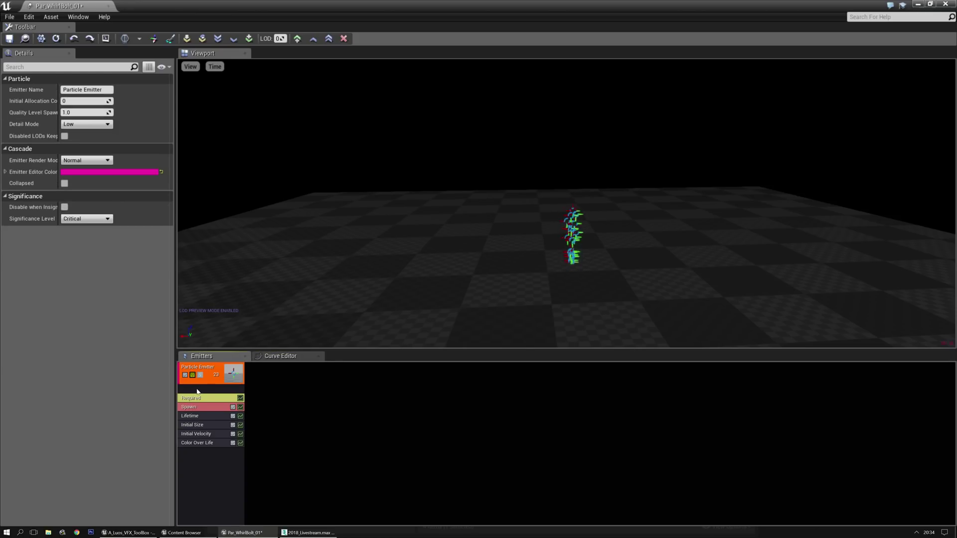
{"action": "right_click", "coordinate": [199, 392]}
{"action": "mouse_move", "coordinate": [222, 230]}
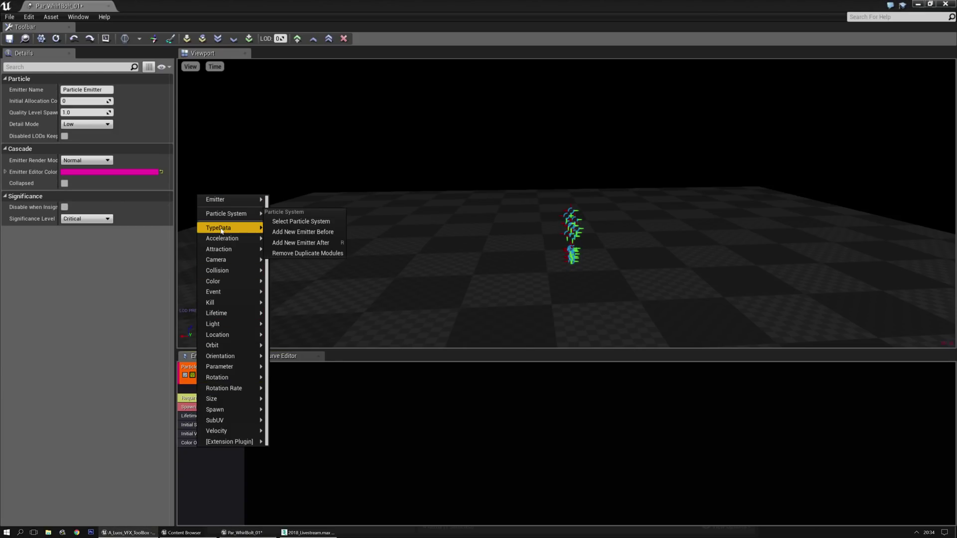
{"action": "left_click", "coordinate": [315, 268]}
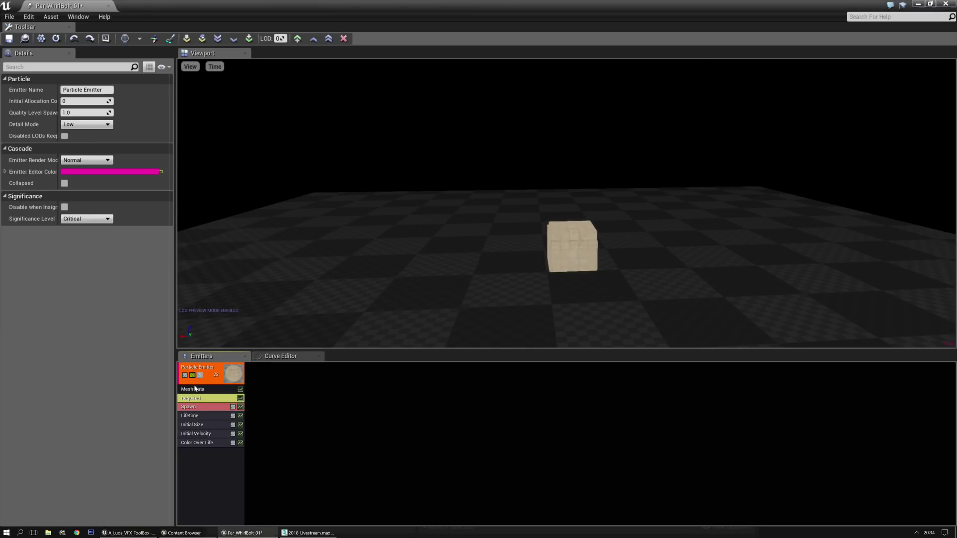
Assign SM_WhirlBolt_01 from the Livestream2 StaticMeshes folder as the emitter's mesh and enable Override Material.
{"action": "key", "text": "ctrl+b"}
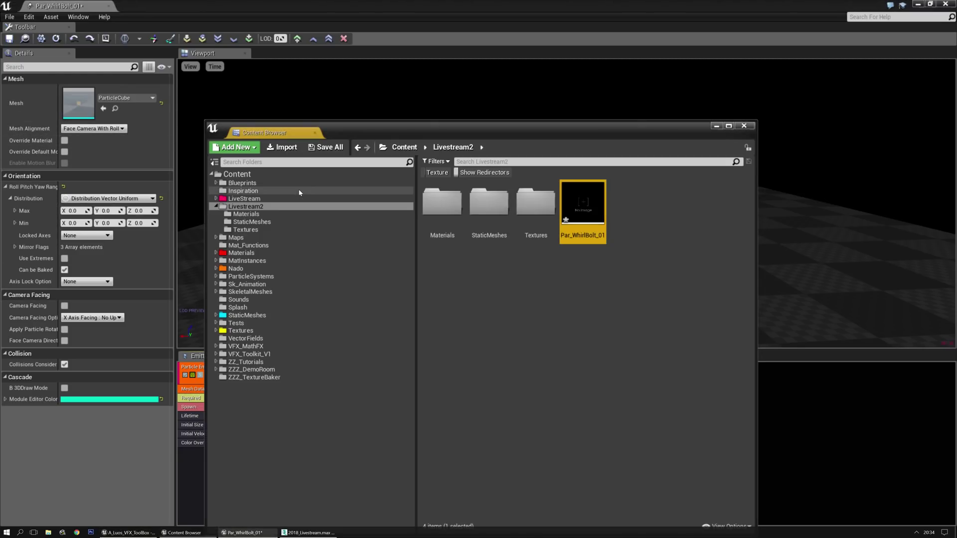
{"action": "left_click", "coordinate": [252, 222]}
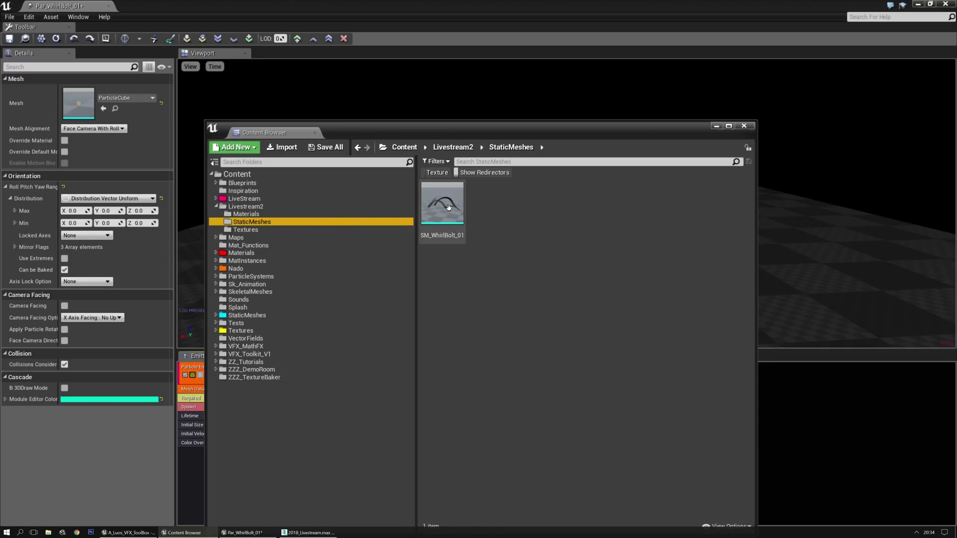
{"action": "left_click_drag", "start_coordinate": [475, 135], "coordinate": [725, 293]}
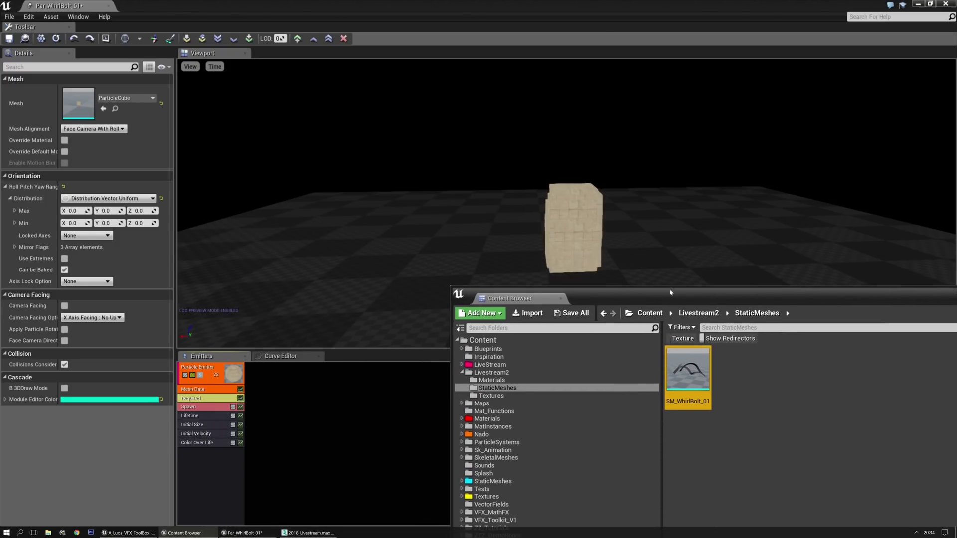
{"action": "left_click", "coordinate": [104, 108]}
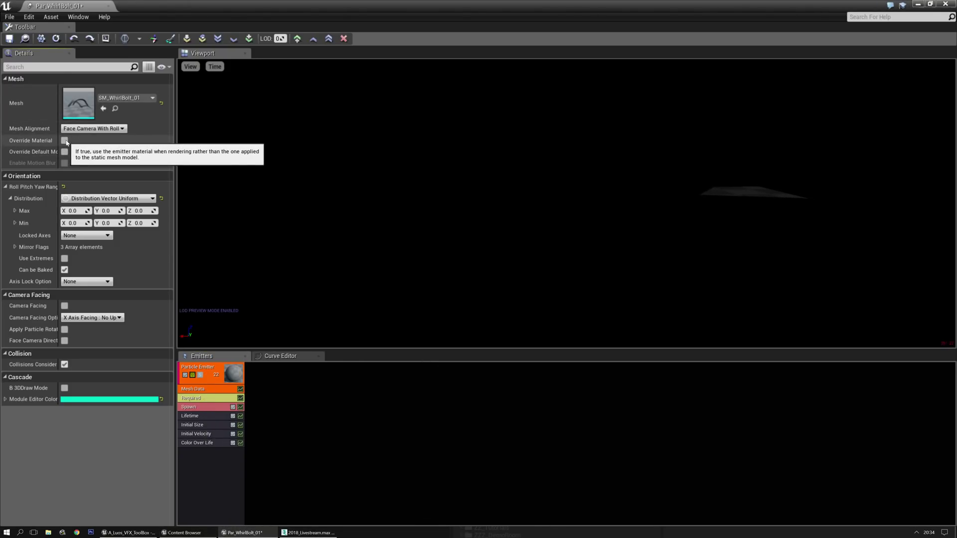
{"action": "left_click", "coordinate": [64, 140]}
{"action": "left_click_drag", "start_coordinate": [344, 225], "coordinate": [394, 212]}
Change the Initial Size distribution to Distribution Vector Constant with X, Y and Z all set to 1.0.
{"action": "left_click", "coordinate": [192, 424]}
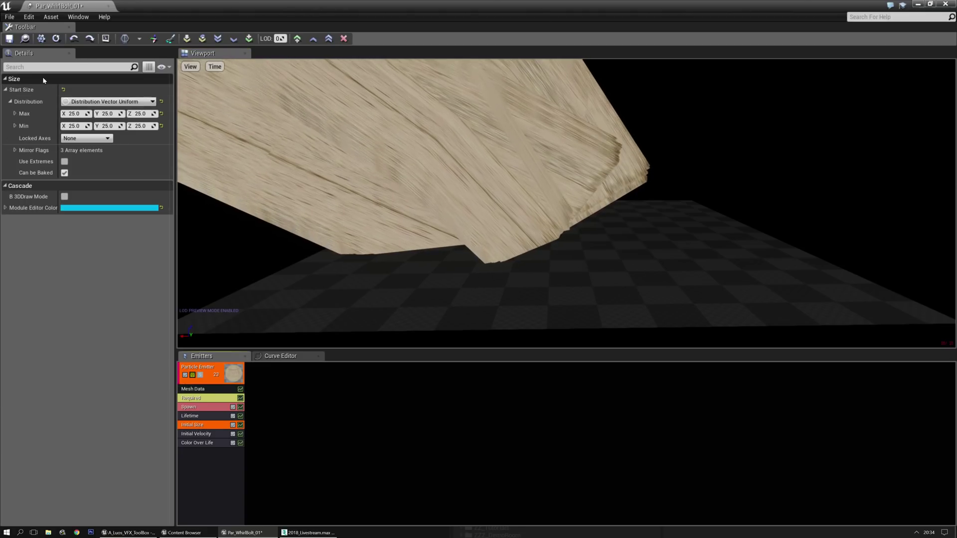
{"action": "left_click", "coordinate": [82, 102]}
{"action": "left_click", "coordinate": [83, 114]}
{"action": "left_click", "coordinate": [83, 114]}
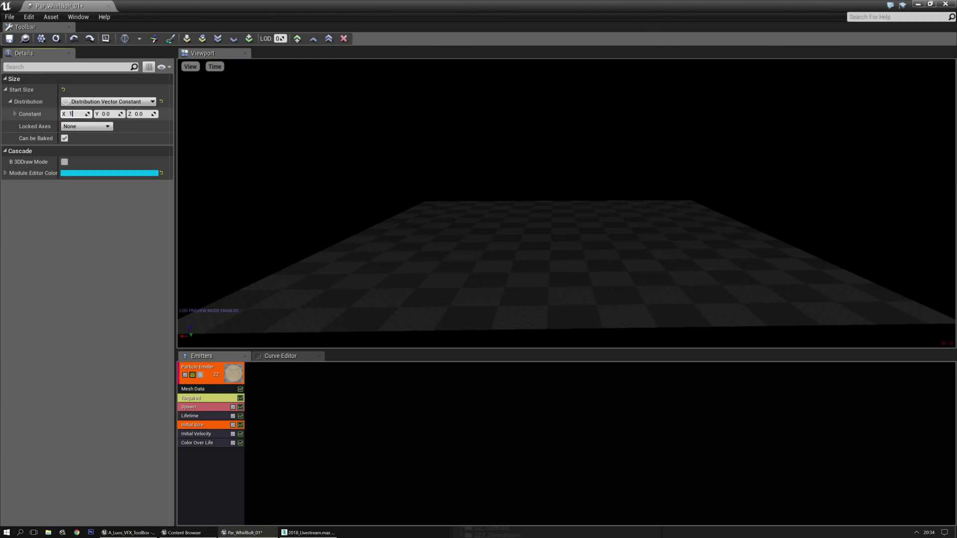
{"action": "scroll", "coordinate": [425, 159], "scroll_direction": "up", "scroll_amount": 3}
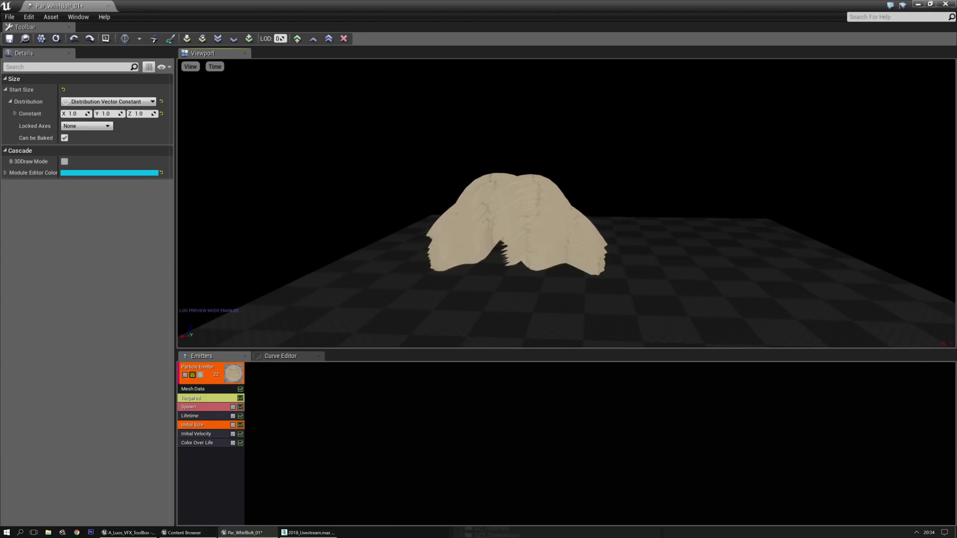
Set the Spawn rate to a float constant of 0.0 and add a burst entry with a Count of 1.
{"action": "left_click", "coordinate": [192, 407]}
{"action": "left_click", "coordinate": [107, 101]}
{"action": "left_click", "coordinate": [107, 120]}
{"action": "left_click", "coordinate": [120, 230]}
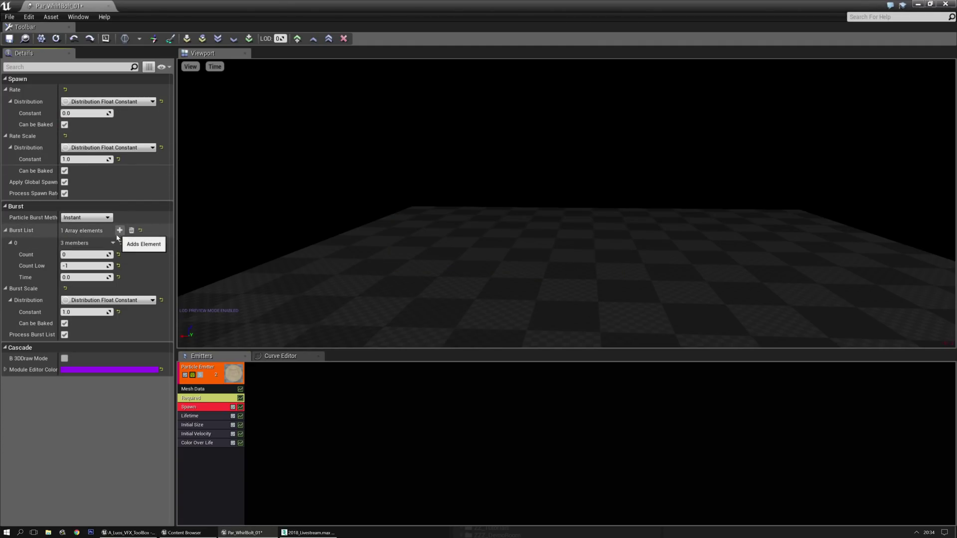
{"action": "left_click", "coordinate": [76, 253]}
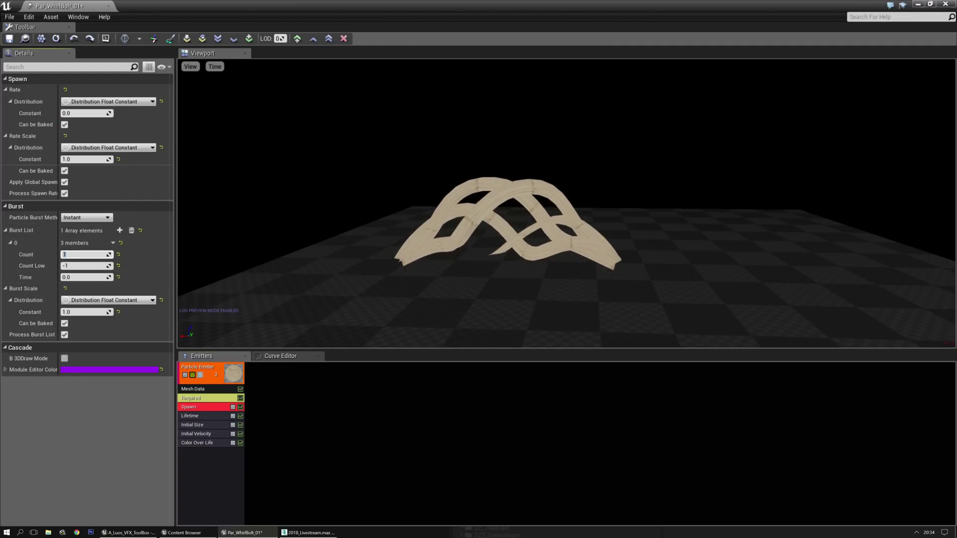
{"action": "key", "text": "Return"}
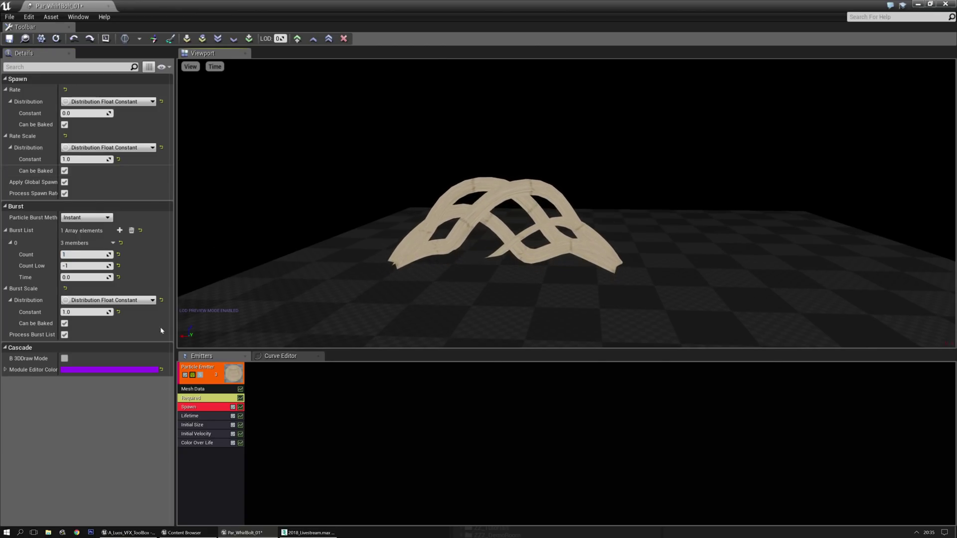
Delete the emitter's Initial Velocity module and set Emitter Loops to 1 in the Required module.
{"action": "left_click", "coordinate": [200, 434]}
{"action": "key", "text": "Delete"}
{"action": "left_click", "coordinate": [207, 416]}
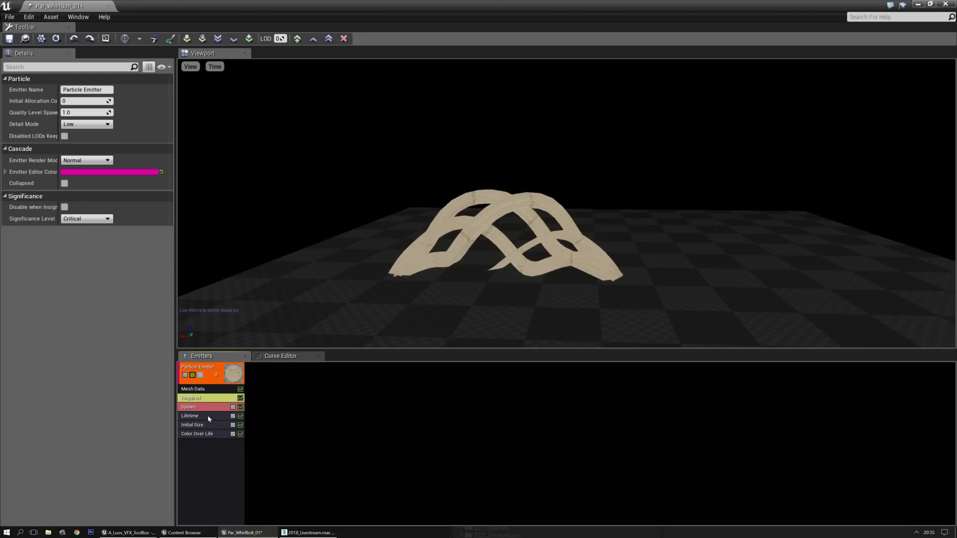
{"action": "left_click", "coordinate": [206, 408]}
{"action": "left_click", "coordinate": [200, 398]}
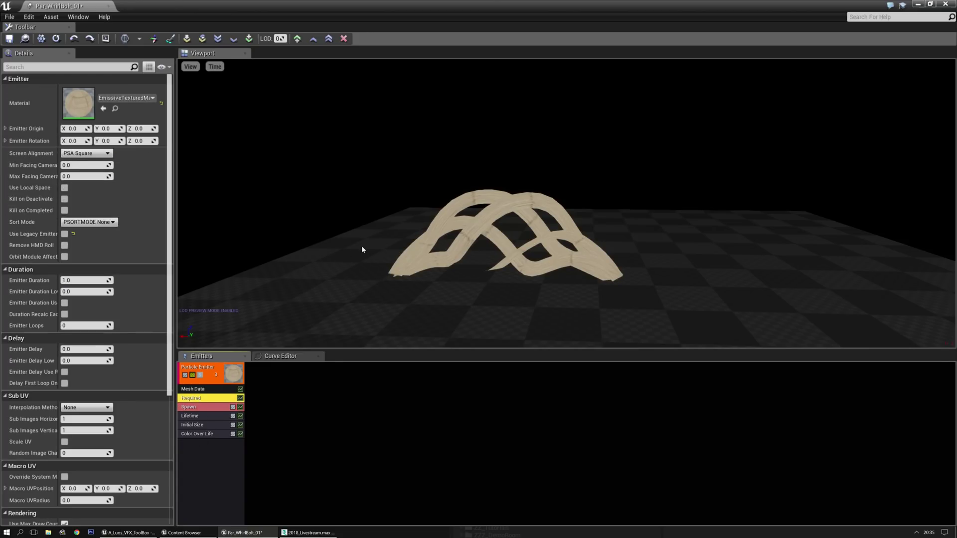
{"action": "left_click", "coordinate": [82, 325]}
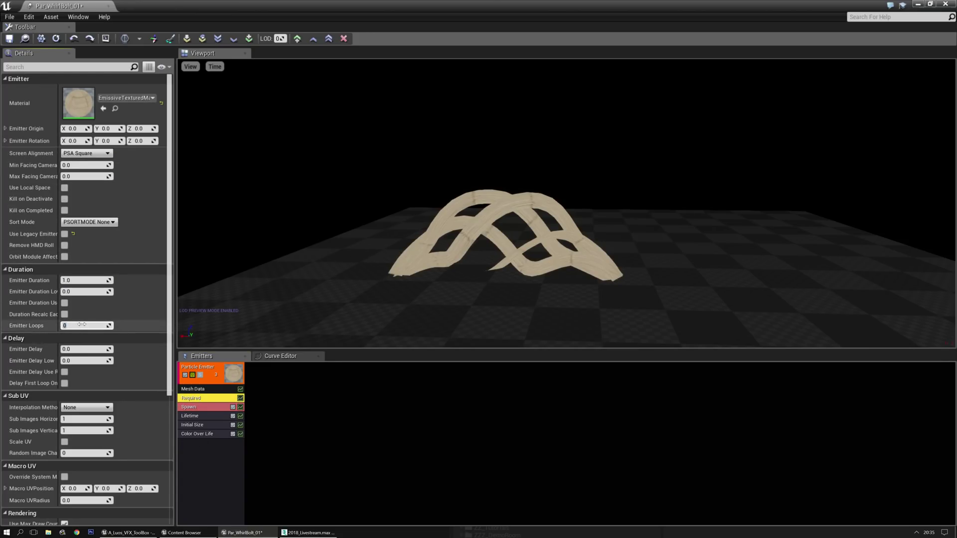
{"action": "type", "text": "1"}
{"action": "key", "text": "Return"}
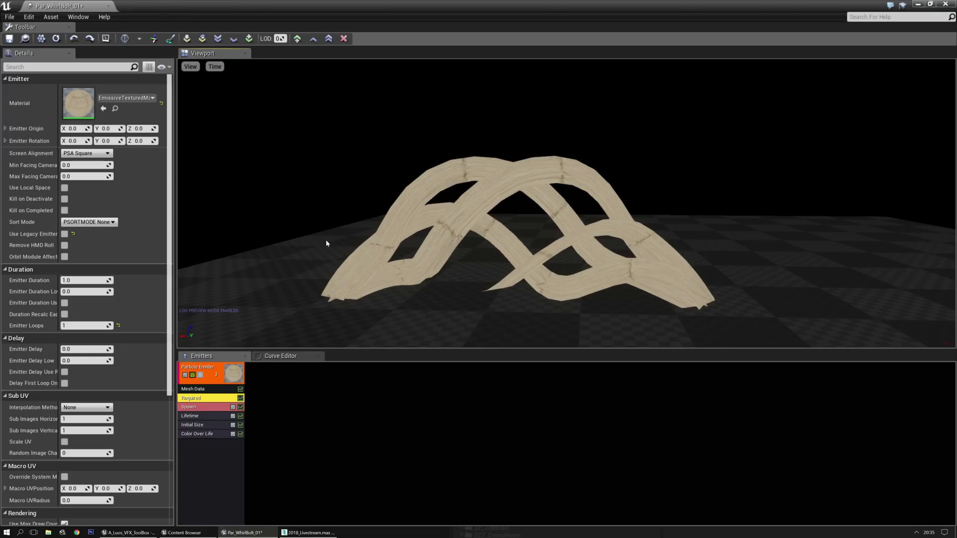
Assign M_WhirlBolt_01 from the Livestream2 Materials folder as the emitter's material.
{"action": "key", "text": "alt+Tab"}
{"action": "double_click", "coordinate": [688, 368]}
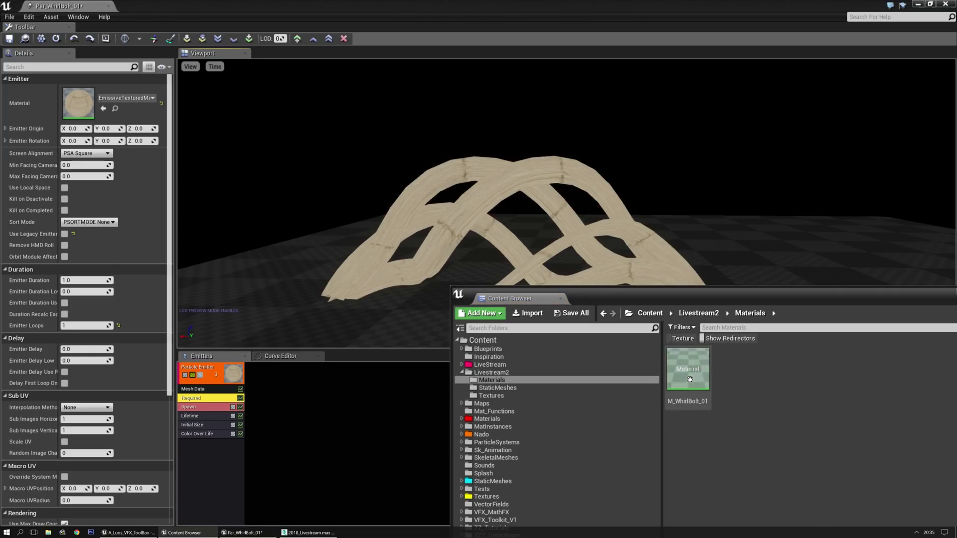
{"action": "left_click", "coordinate": [103, 109]}
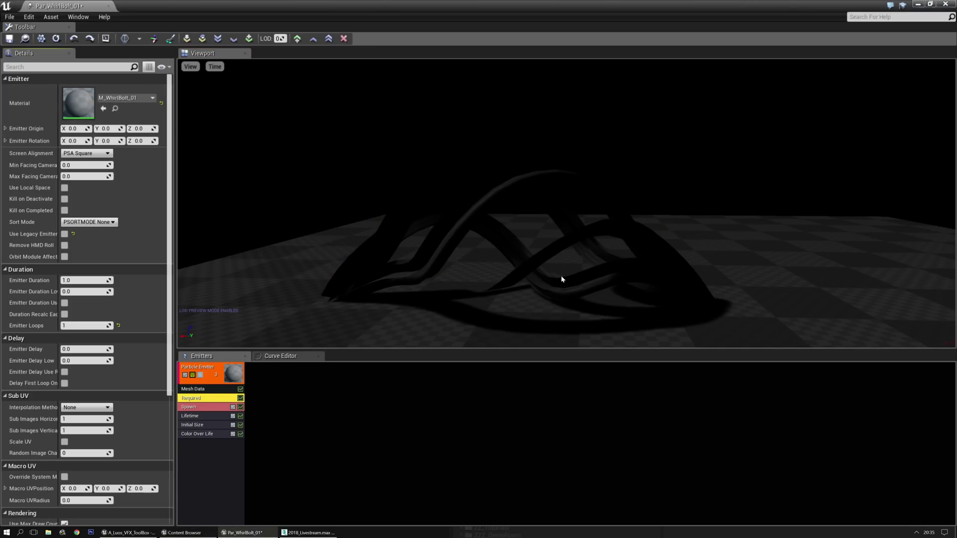
{"action": "left_click_drag", "start_coordinate": [566, 203], "coordinate": [590, 216]}
Add a Dynamic parameter module to the emitter and refresh it to take the HoriMovement parameter name from the material.
{"action": "left_click", "coordinate": [205, 447]}
{"action": "right_click", "coordinate": [204, 446]}
{"action": "mouse_move", "coordinate": [237, 302]}
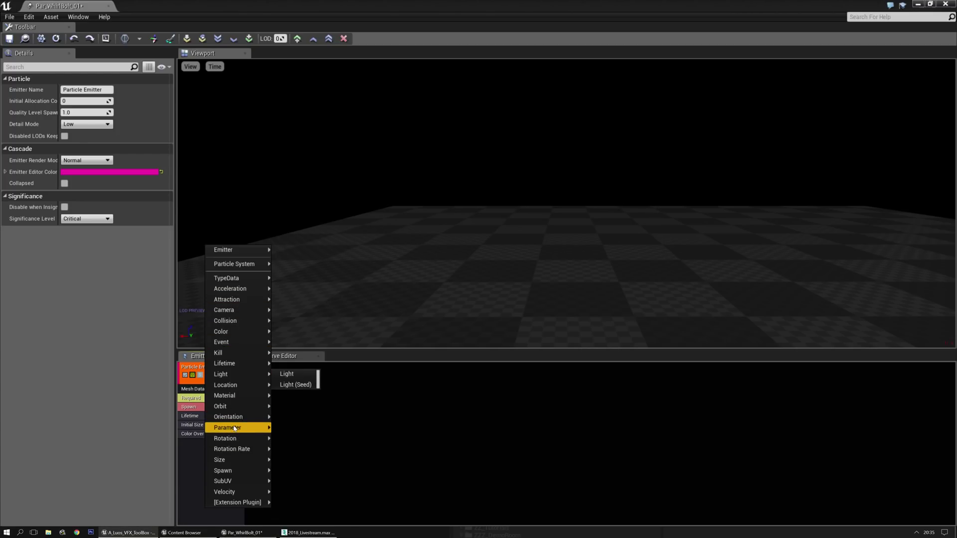
{"action": "left_click", "coordinate": [291, 430]}
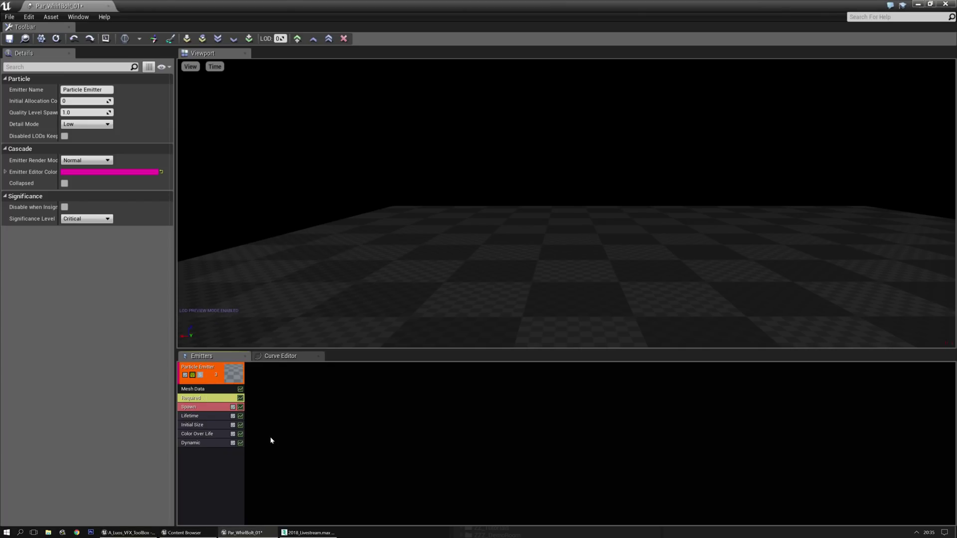
{"action": "right_click", "coordinate": [201, 442]}
{"action": "left_click", "coordinate": [225, 459]}
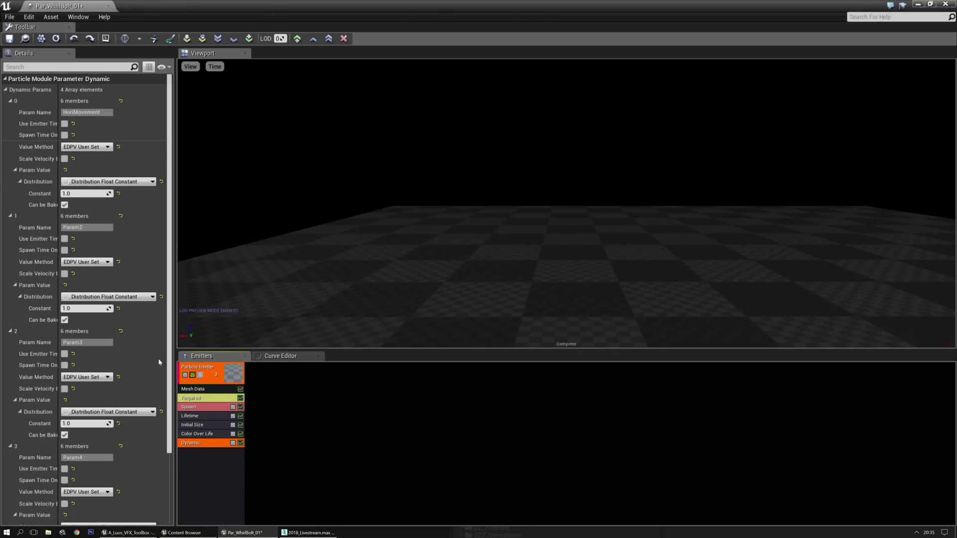
Change the HoriMovement value distribution to Distribution Float Constant Curve and expand its curve settings.
{"action": "left_click", "coordinate": [107, 183]}
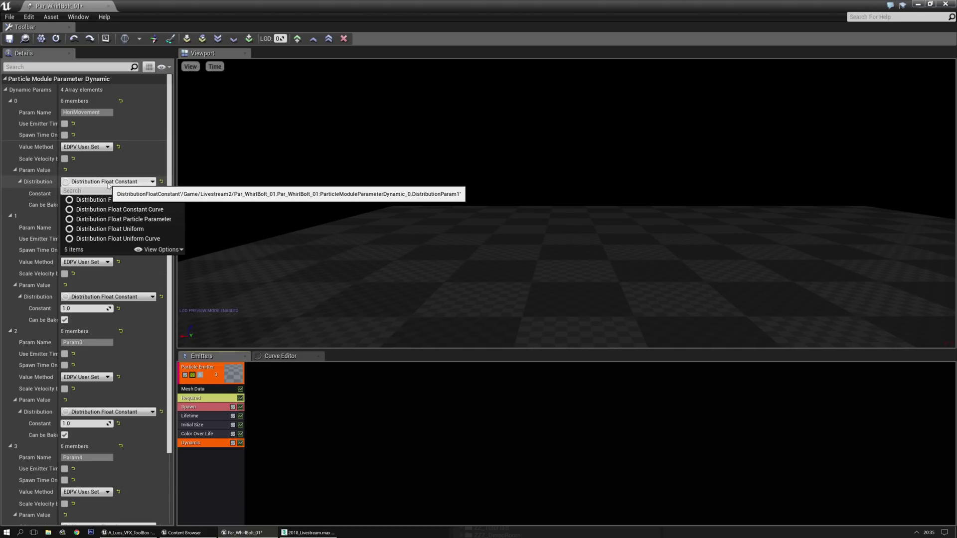
{"action": "left_click", "coordinate": [137, 209]}
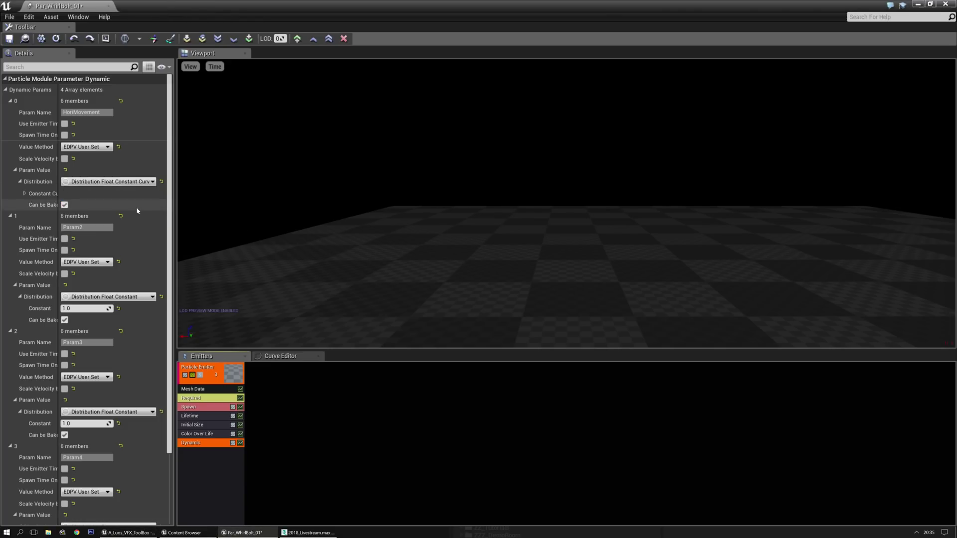
{"action": "left_click", "coordinate": [25, 194]}
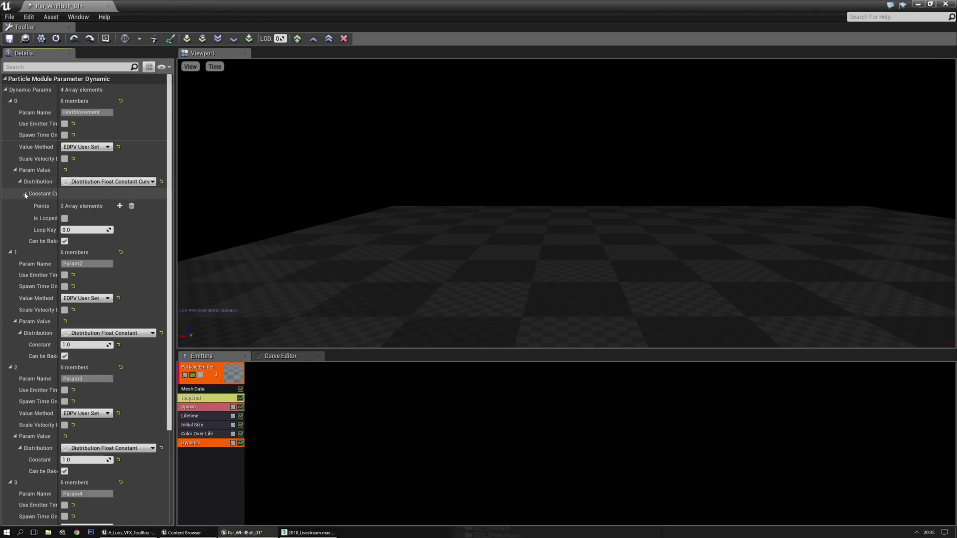
Add two points to the HoriMovement curve, with output 1 at input 0 and output 0 at input 1.
{"action": "left_click", "coordinate": [120, 205]}
{"action": "left_click", "coordinate": [120, 206]}
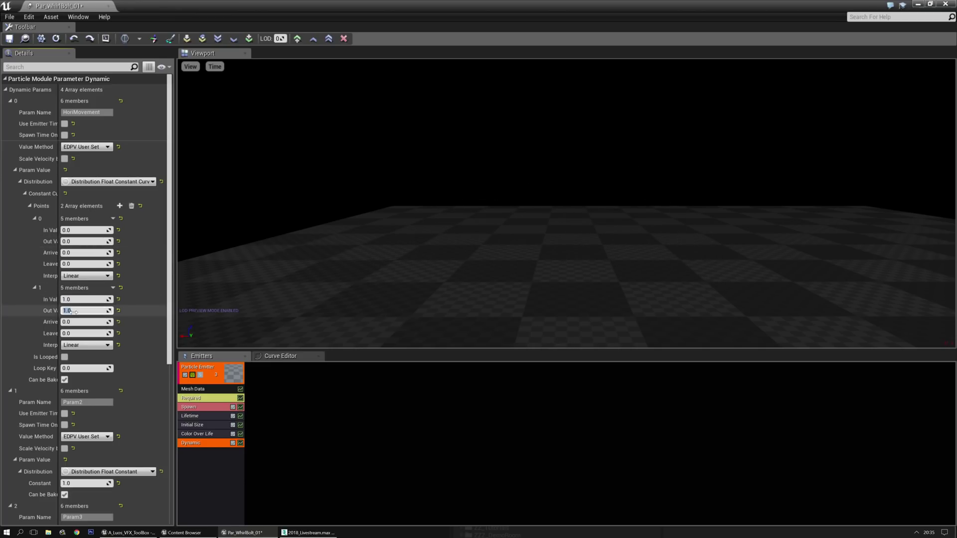
{"action": "type", "text": "0"}
{"action": "left_click", "coordinate": [82, 241]}
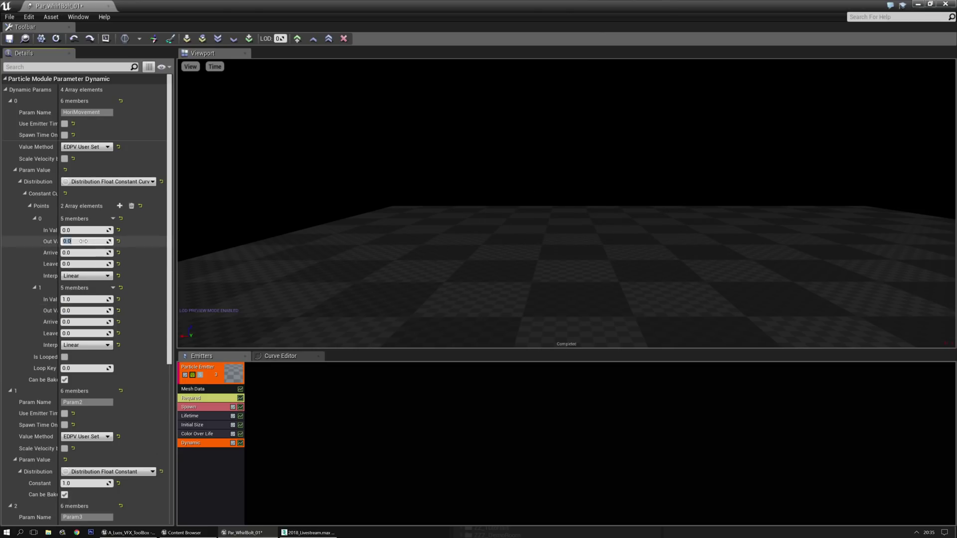
{"action": "type", "text": "1"}
{"action": "key", "text": "Return"}
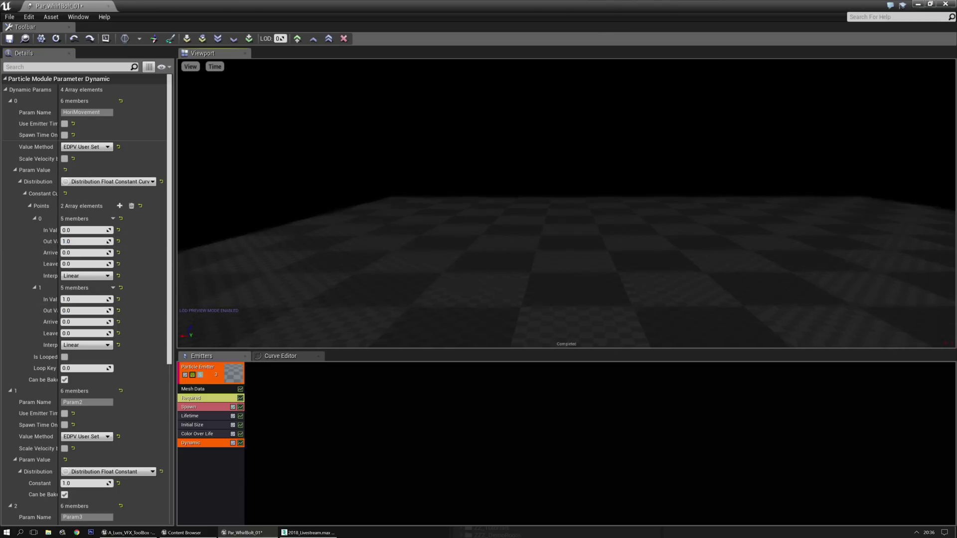
{"action": "mouse_move", "coordinate": [462, 228]}
{"action": "left_mouse_down"}
{"action": "mouse_move", "coordinate": [468, 222]}
{"action": "mouse_move", "coordinate": [451, 227]}
{"action": "left_mouse_up"}
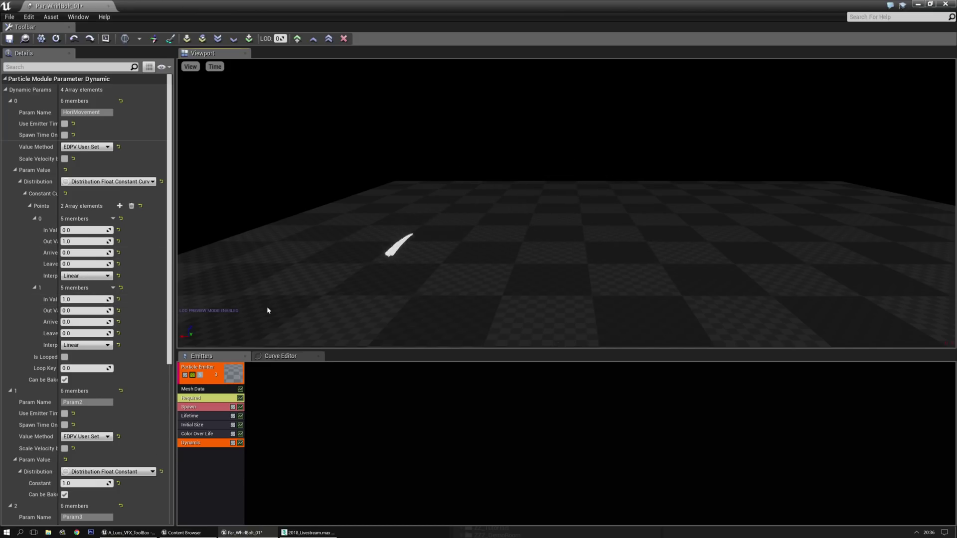
Insert a 1-x node between HoriMovement and the four Lerp alphas in the M_WhirlBolt_01 material, and save the material.
{"action": "left_click", "coordinate": [199, 397]}
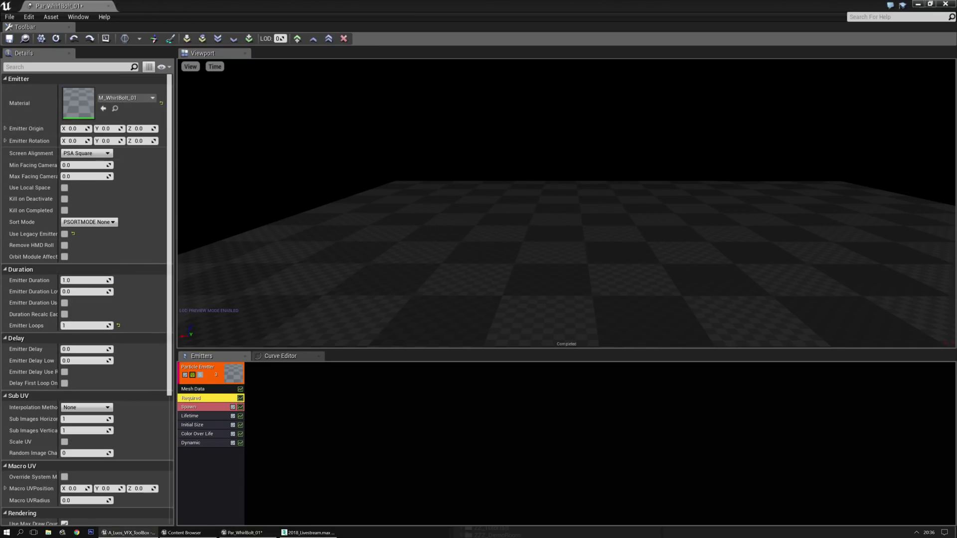
{"action": "left_click_drag", "start_coordinate": [956, 169], "coordinate": [222, 169]}
{"action": "double_click", "coordinate": [356, 173]}
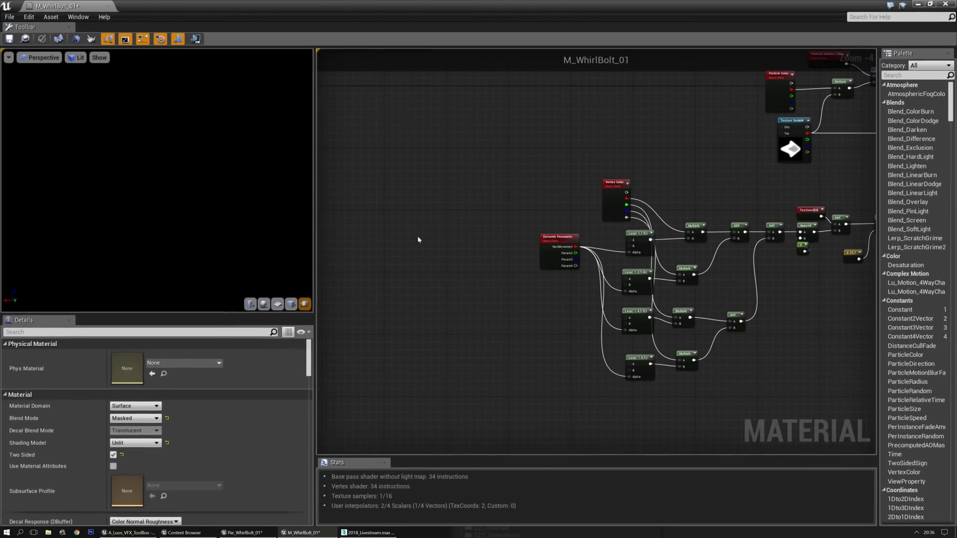
{"action": "scroll", "coordinate": [432, 231], "scroll_direction": "up", "scroll_amount": 5}
{"action": "left_click_drag", "start_coordinate": [479, 186], "coordinate": [432, 203]}
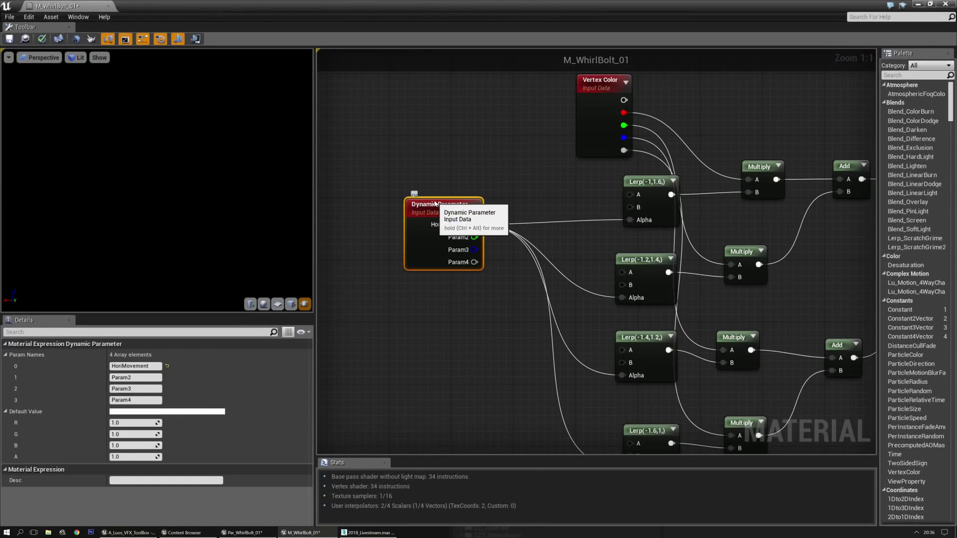
{"action": "right_click_drag", "start_coordinate": [482, 319], "coordinate": [490, 271]}
{"action": "left_click", "coordinate": [491, 271]}
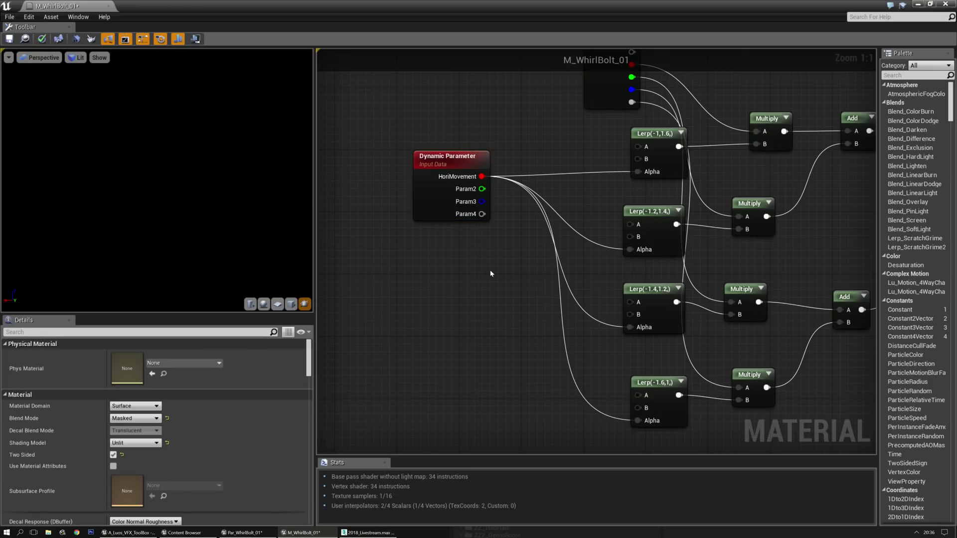
{"action": "left_click", "coordinate": [491, 273]}
{"action": "left_click_drag", "start_coordinate": [481, 176], "coordinate": [514, 170], "text": "ctrl"}
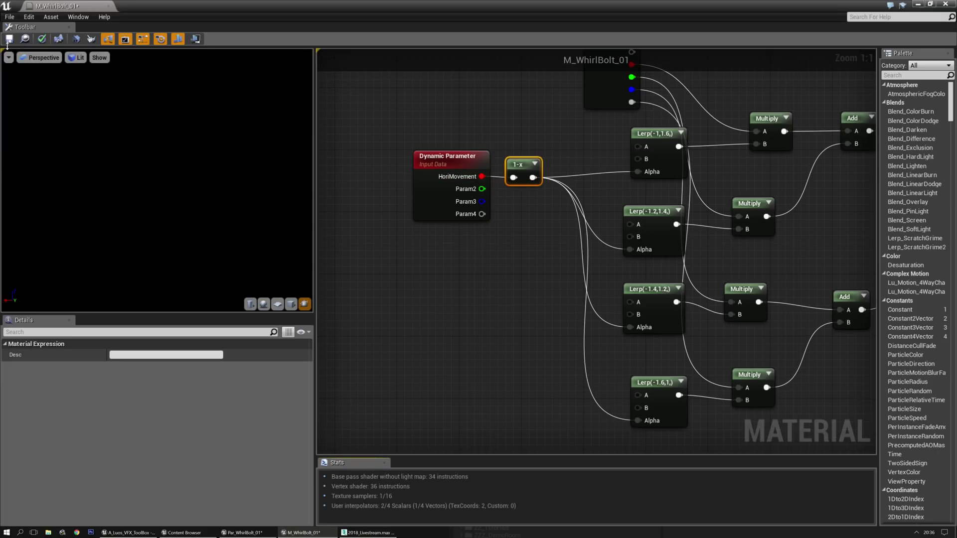
{"action": "key", "text": "ctrl+s"}
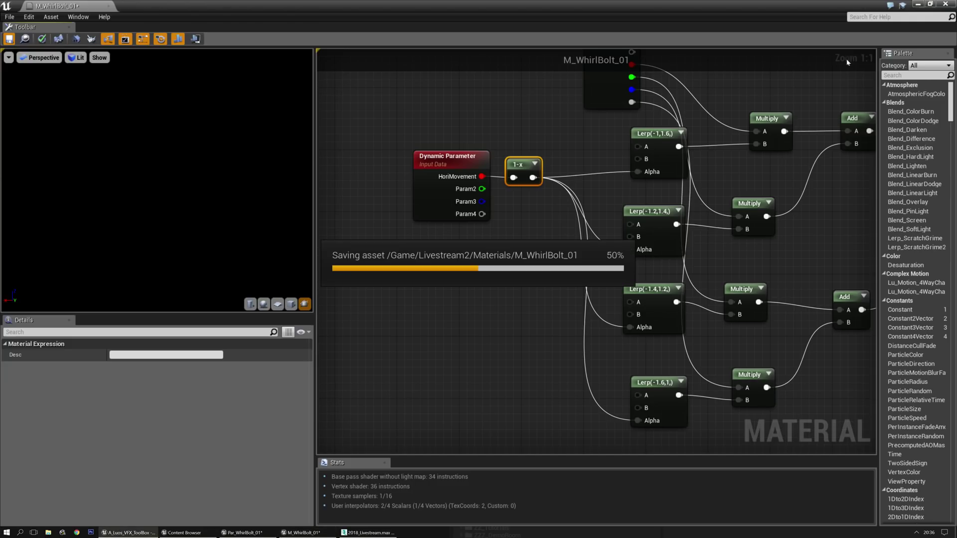
{"action": "left_click", "coordinate": [917, 6]}
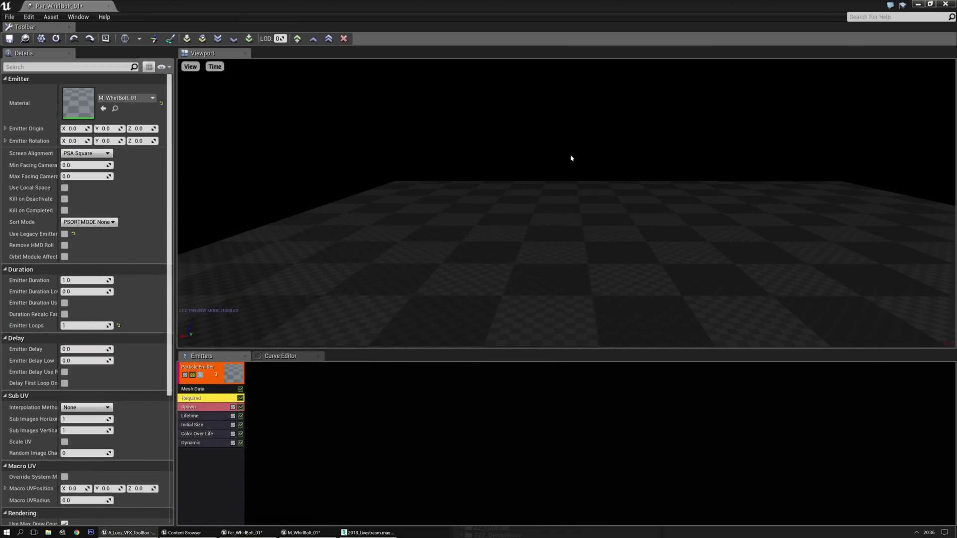
Reverse the HoriMovement curve by setting the first point's output to 0 and the second's to 1, and preview the motion.
{"action": "left_click", "coordinate": [212, 443]}
{"action": "left_click", "coordinate": [85, 241]}
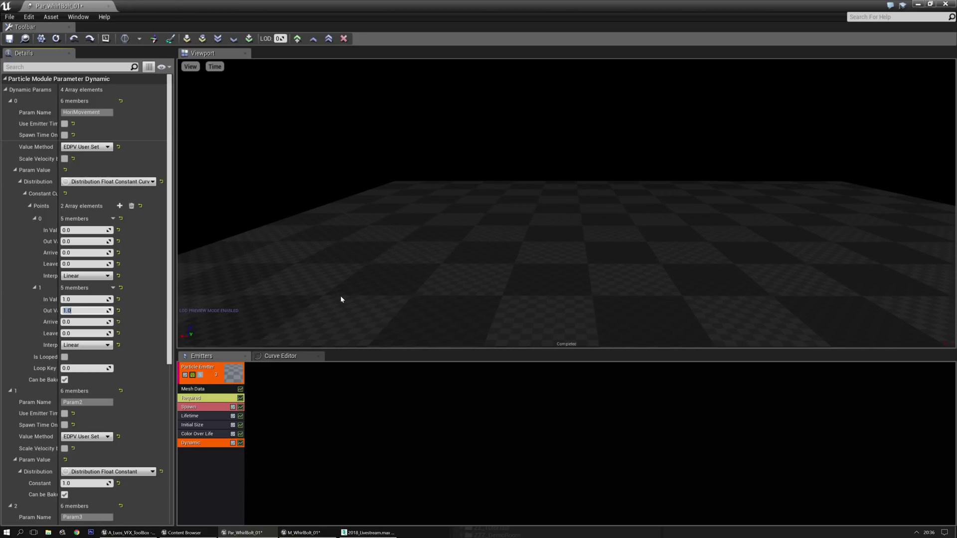
{"action": "left_click_drag", "start_coordinate": [574, 236], "coordinate": [574, 219]}
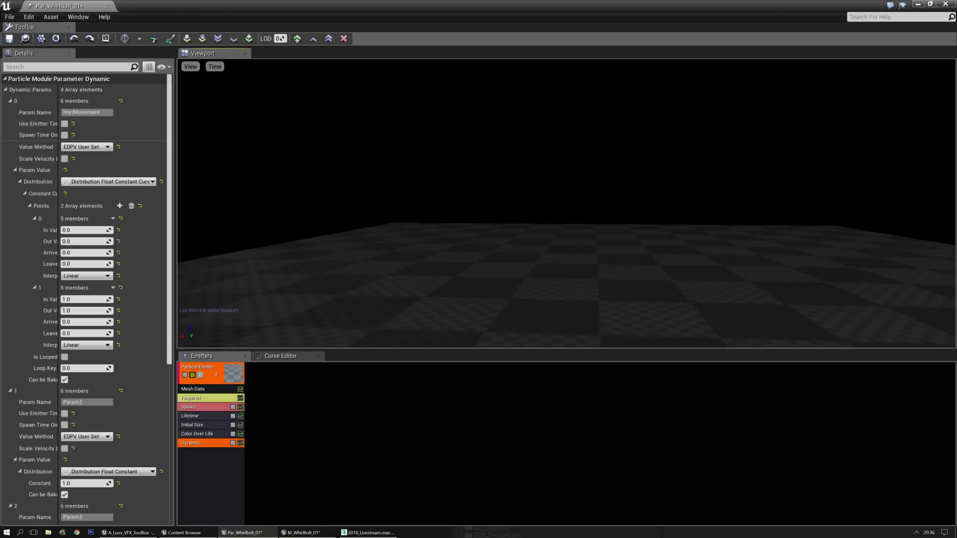
{"action": "left_click_drag", "start_coordinate": [568, 251], "coordinate": [591, 230]}
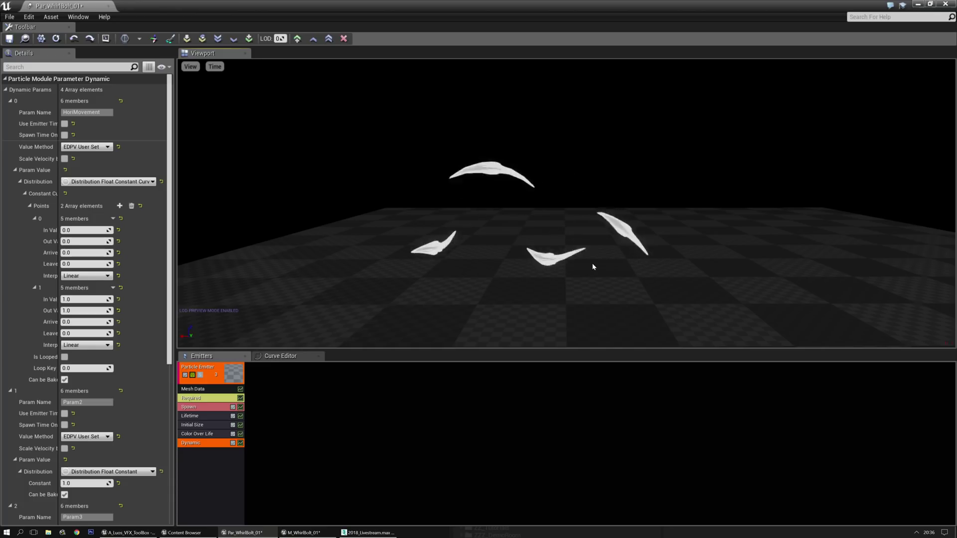
{"action": "left_click_drag", "start_coordinate": [431, 329], "coordinate": [204, 317]}
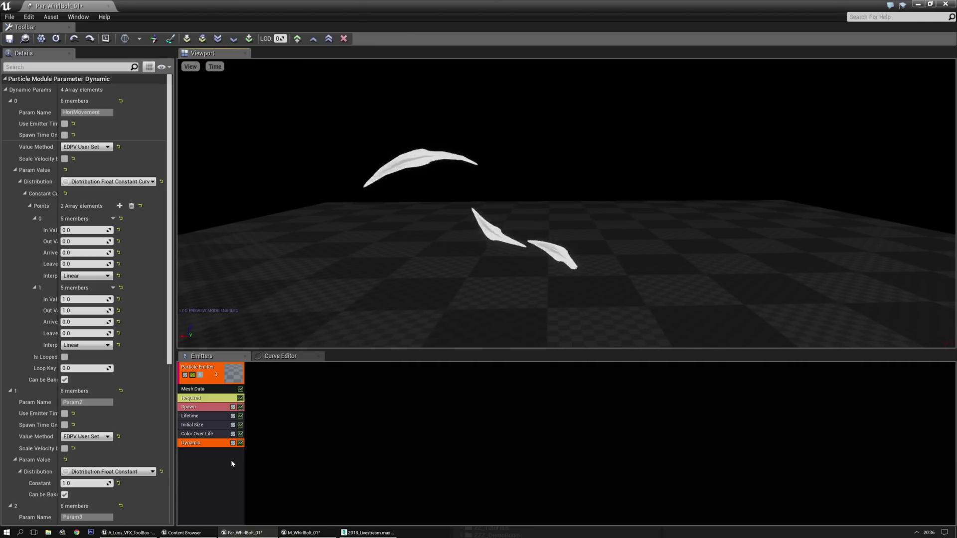
{"action": "right_click_drag", "start_coordinate": [384, 316], "coordinate": [376, 330]}
{"action": "key", "text": "ctrl+b"}
{"action": "left_click_drag", "start_coordinate": [600, 300], "coordinate": [0, 115]}
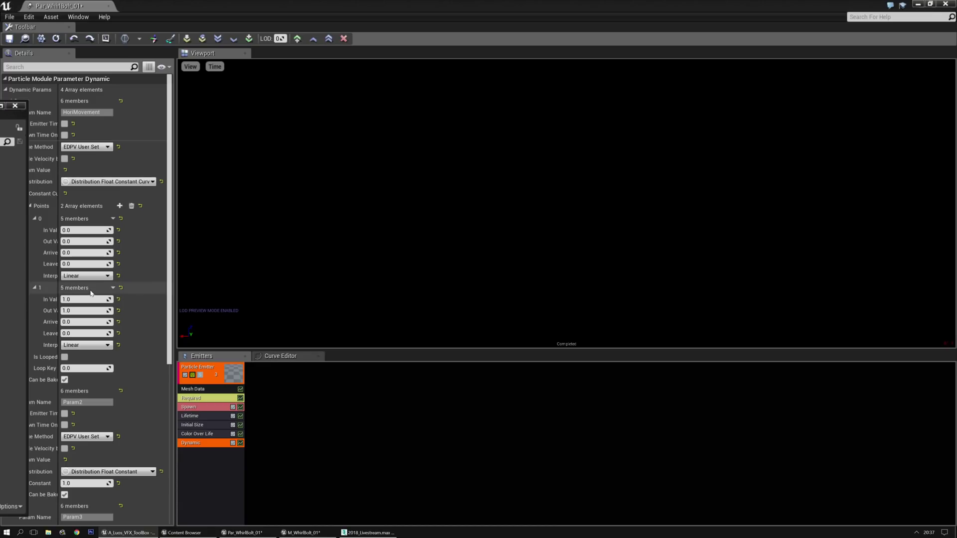
{"action": "left_click", "coordinate": [487, 316]}
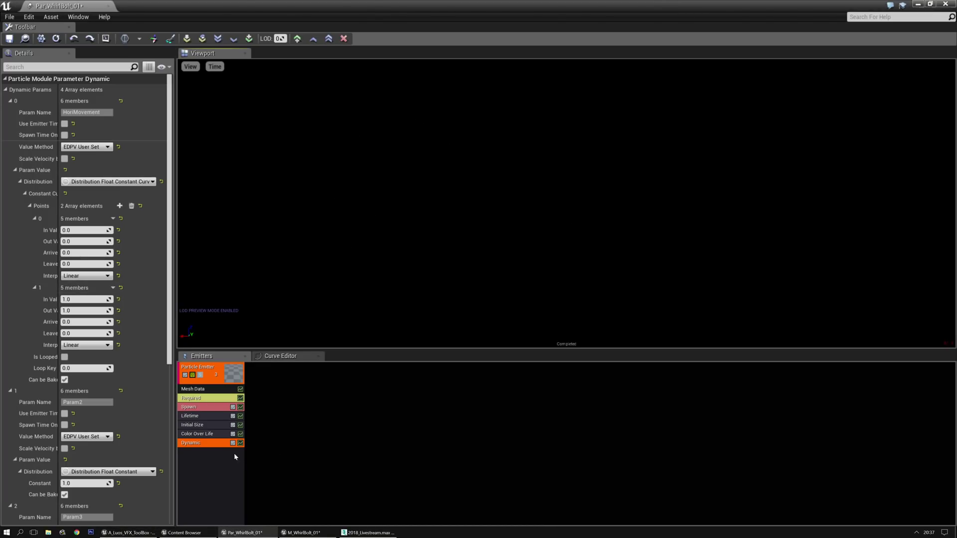
Set the Initial Size module's constant start size to X 2, Y 1.5 and Z 1.5.
{"action": "left_click", "coordinate": [192, 425]}
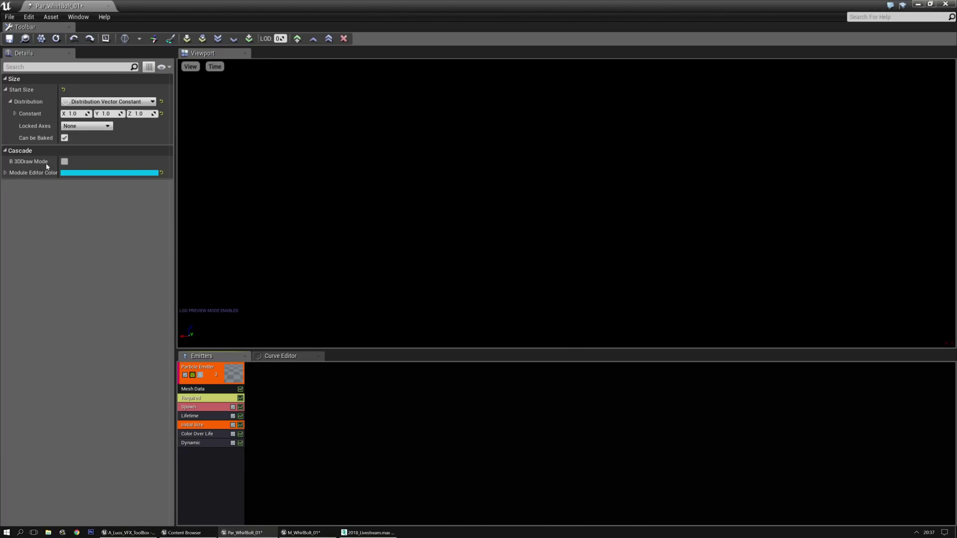
{"action": "left_click", "coordinate": [74, 114]}
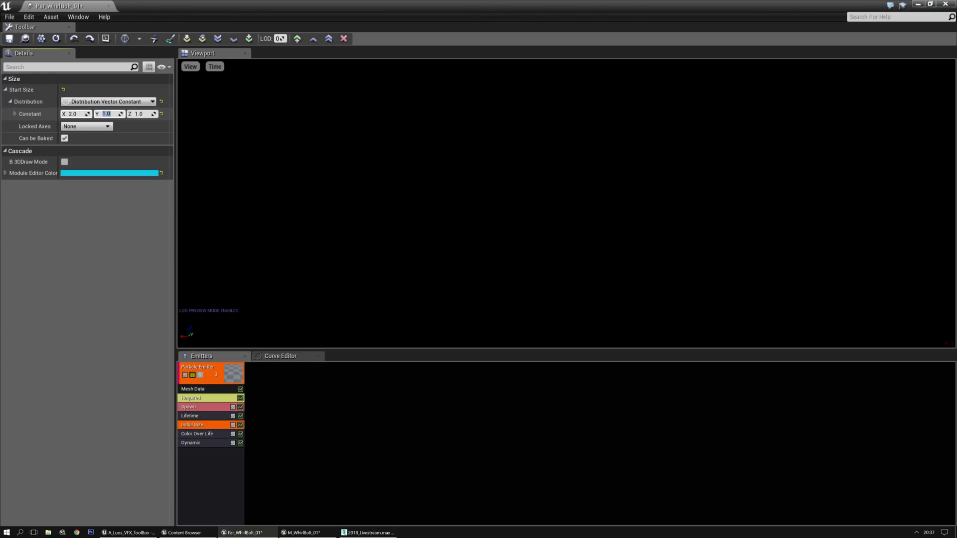
{"action": "key", "text": "Return"}
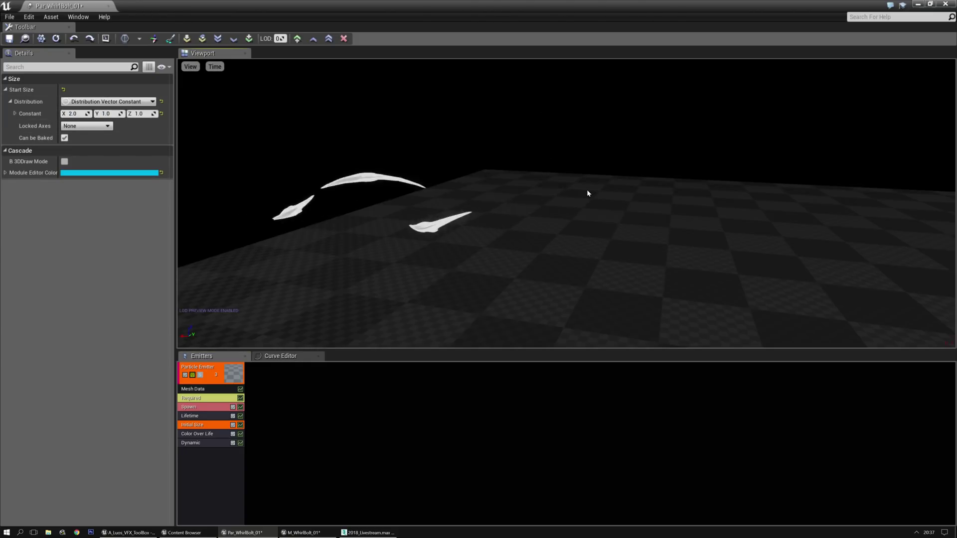
{"action": "left_click_drag", "start_coordinate": [579, 212], "coordinate": [685, 202]}
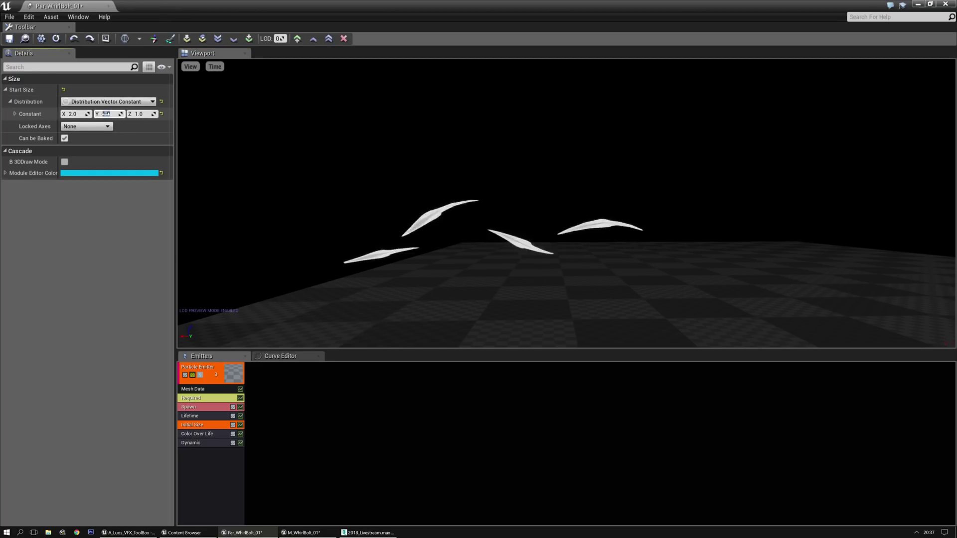
{"action": "type", "text": "1.5"}
{"action": "key", "text": "Return"}
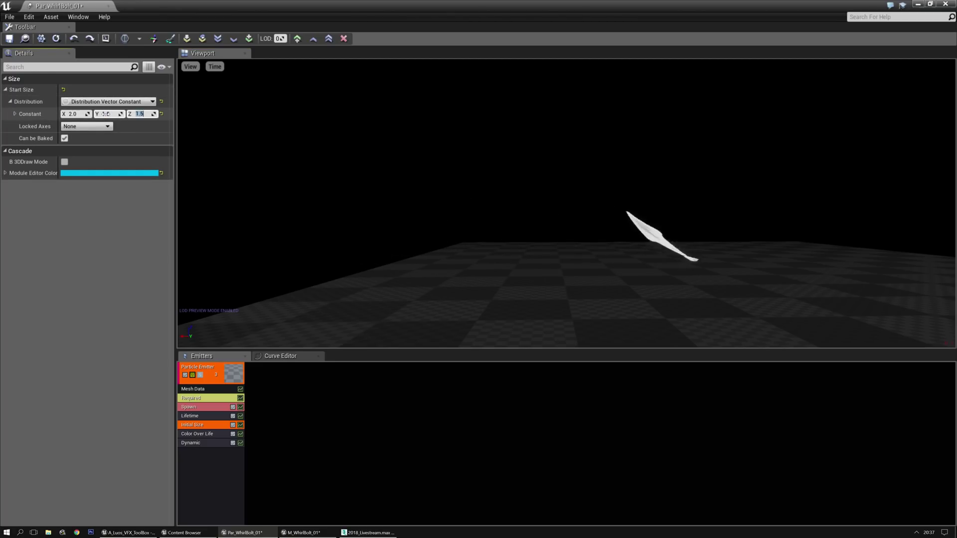
{"action": "left_click_drag", "start_coordinate": [742, 273], "coordinate": [691, 279]}
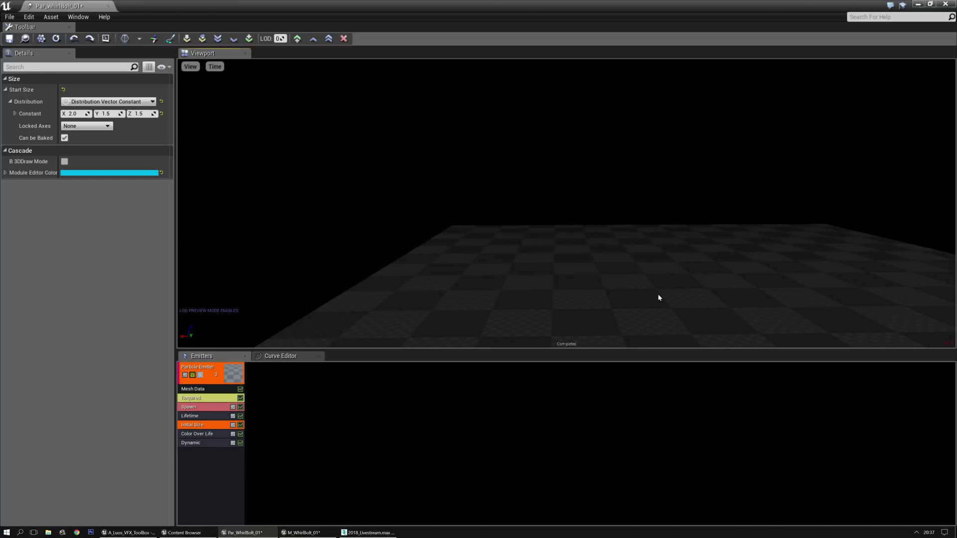
Change Color Over Life to Distribution Vector Constant with the saved light-red colour R 1.0, G 0.17, B 0.17.
{"action": "left_click", "coordinate": [201, 465]}
{"action": "left_click", "coordinate": [208, 434]}
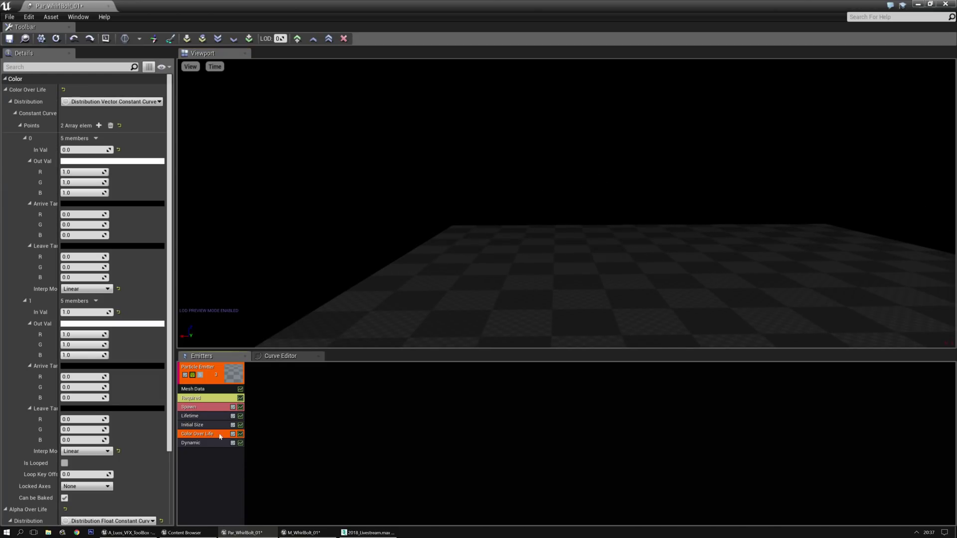
{"action": "left_click", "coordinate": [114, 101]}
{"action": "left_click", "coordinate": [93, 121]}
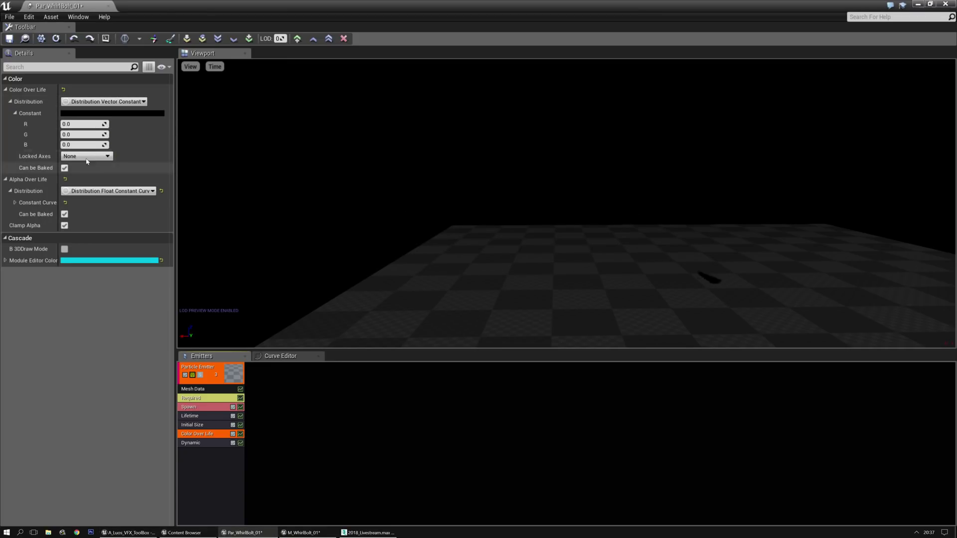
{"action": "left_click", "coordinate": [90, 123]}
{"action": "type", "text": "1"}
{"action": "key", "text": "Return"}
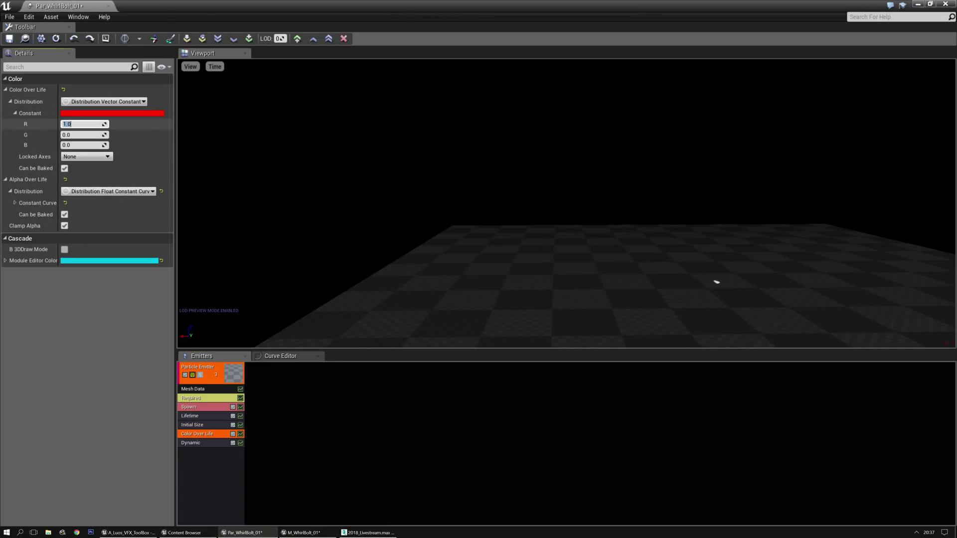
{"action": "left_click", "coordinate": [104, 114]}
{"action": "left_click", "coordinate": [196, 137]}
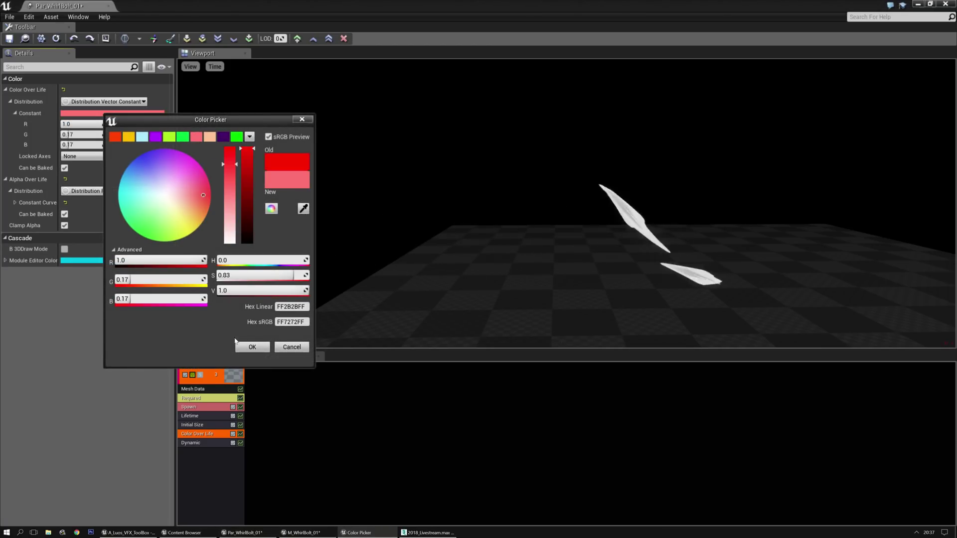
{"action": "left_click", "coordinate": [216, 469]}
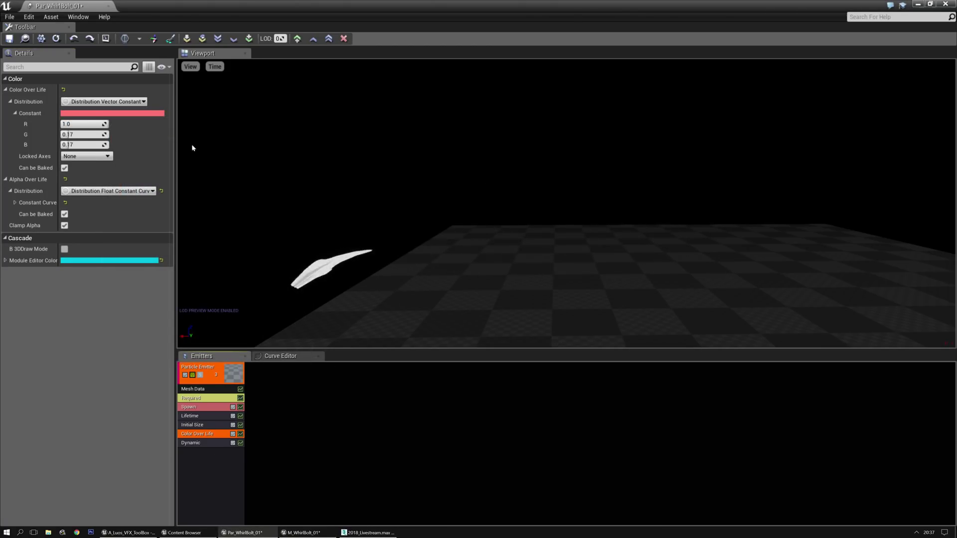
Connect Particle Color's combined RGB output to input A of the Multiply node in M_WhirlBolt_01, save, and preview the effect.
{"action": "left_click", "coordinate": [215, 400]}
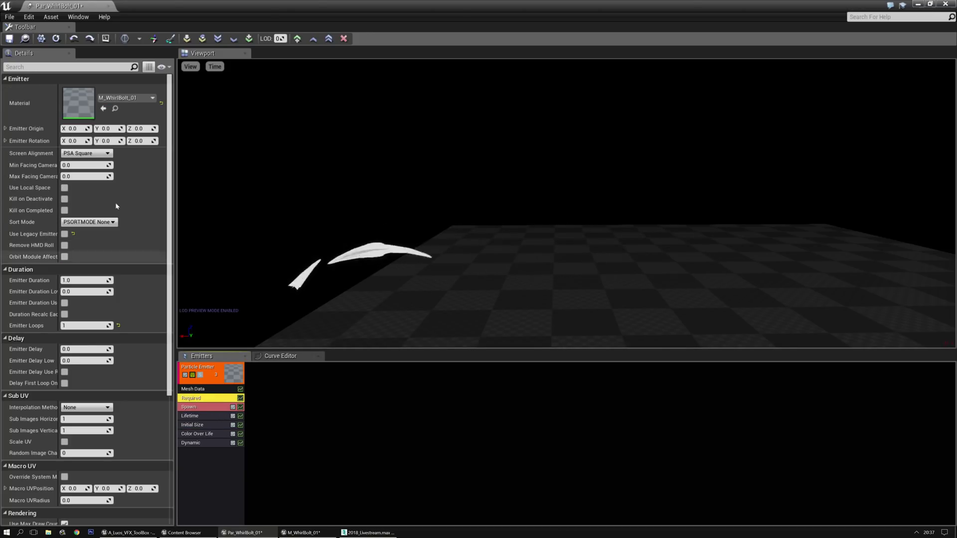
{"action": "double_click", "coordinate": [75, 106]}
{"action": "right_click_drag", "start_coordinate": [465, 269], "coordinate": [342, 374]}
{"action": "scroll", "coordinate": [343, 374], "scroll_direction": "down", "scroll_amount": 4}
{"action": "scroll", "coordinate": [632, 161], "scroll_direction": "up", "scroll_amount": 4}
{"action": "right_click_drag", "start_coordinate": [627, 210], "coordinate": [562, 237]}
{"action": "left_click_drag", "start_coordinate": [482, 179], "coordinate": [573, 184]}
{"action": "left_click", "coordinate": [622, 233]}
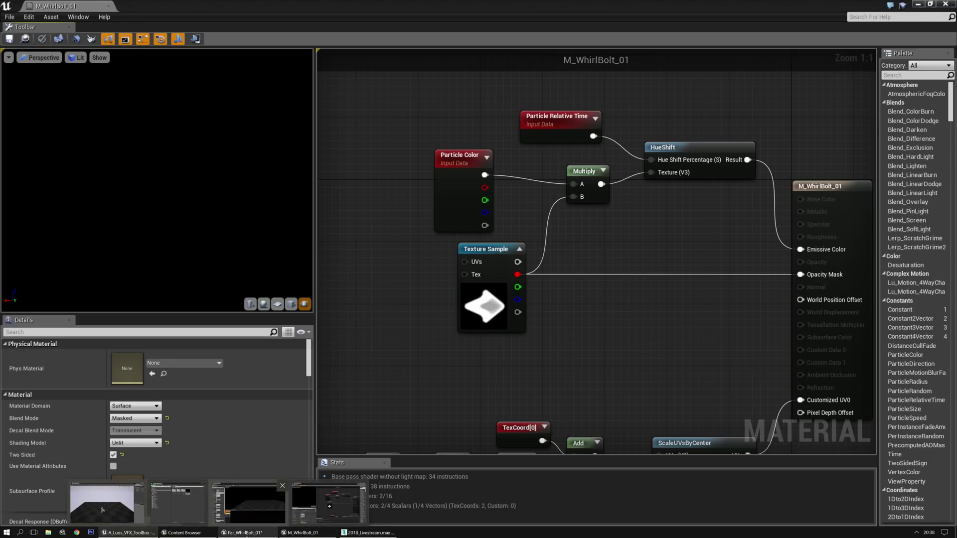
{"action": "left_click", "coordinate": [291, 513]}
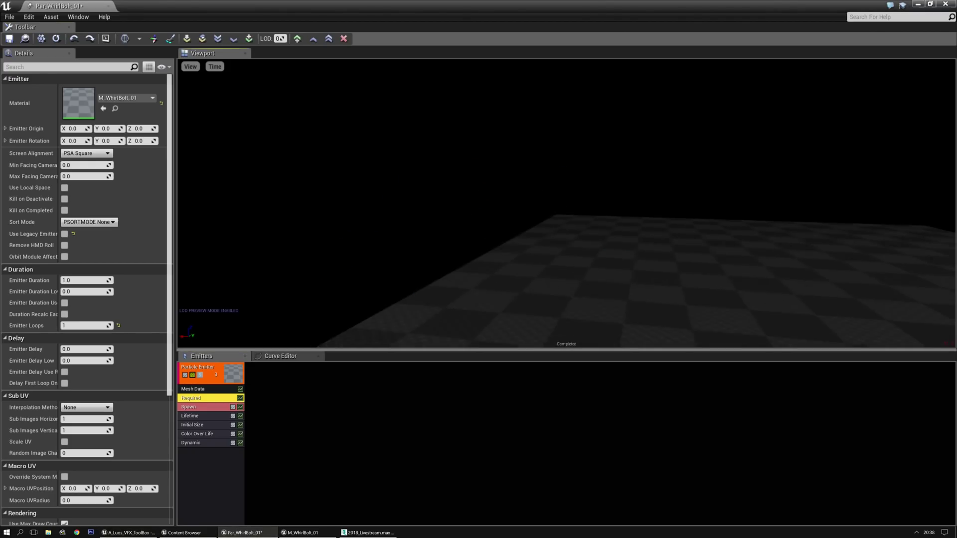
{"action": "left_click_drag", "start_coordinate": [490, 231], "coordinate": [490, 234]}
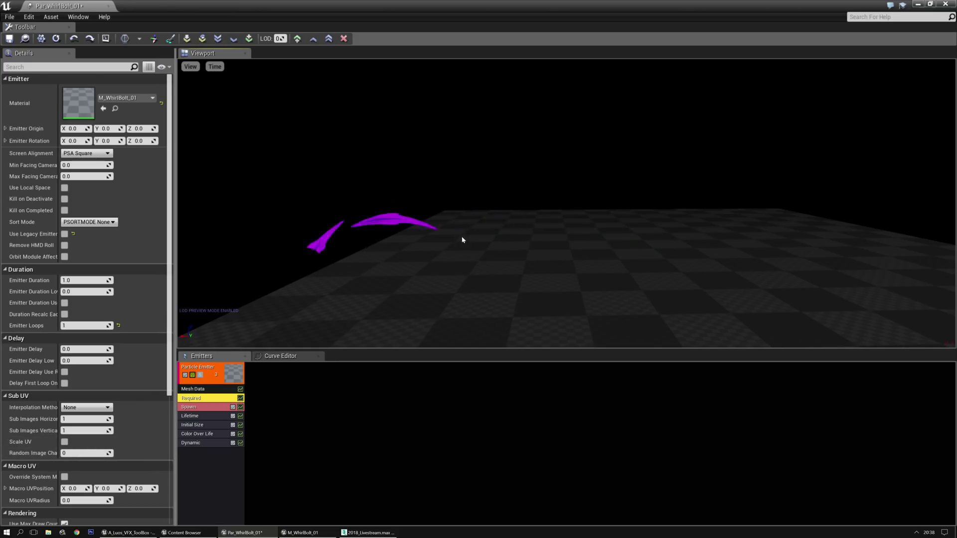
Add a Scale Color/Life module to the emitter and place it between Color Over Life and Dynamic.
{"action": "left_click", "coordinate": [208, 434]}
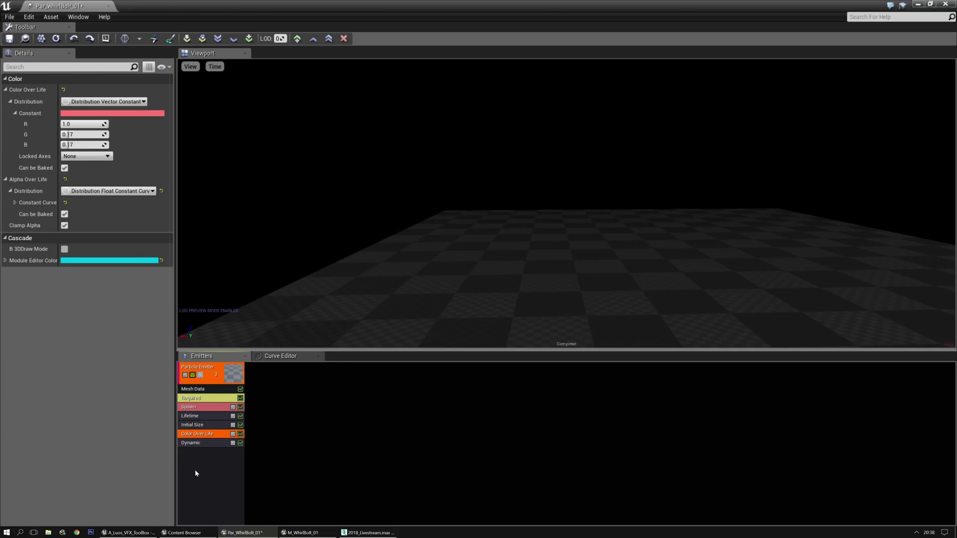
{"action": "left_click", "coordinate": [195, 470]}
{"action": "right_click", "coordinate": [195, 471]}
{"action": "mouse_move", "coordinate": [219, 340]}
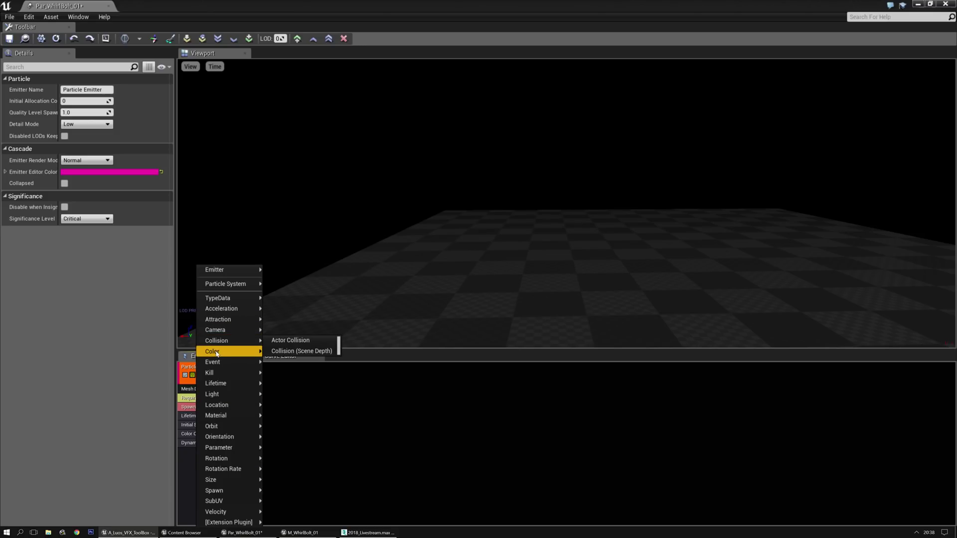
{"action": "left_click", "coordinate": [286, 383]}
{"action": "left_click_drag", "start_coordinate": [190, 456], "coordinate": [191, 443]}
Change the Color Scale Over Life distribution to Distribution Vector Constant with R, G and B set to 20.
{"action": "left_click", "coordinate": [115, 102]}
{"action": "left_click", "coordinate": [102, 119]}
{"action": "left_click", "coordinate": [83, 123]}
{"action": "type", "text": "20"}
{"action": "key", "text": "Tab"}
{"action": "type", "text": "20"}
{"action": "key", "text": "Tab"}
{"action": "type", "text": "20"}
{"action": "key", "text": "Return"}
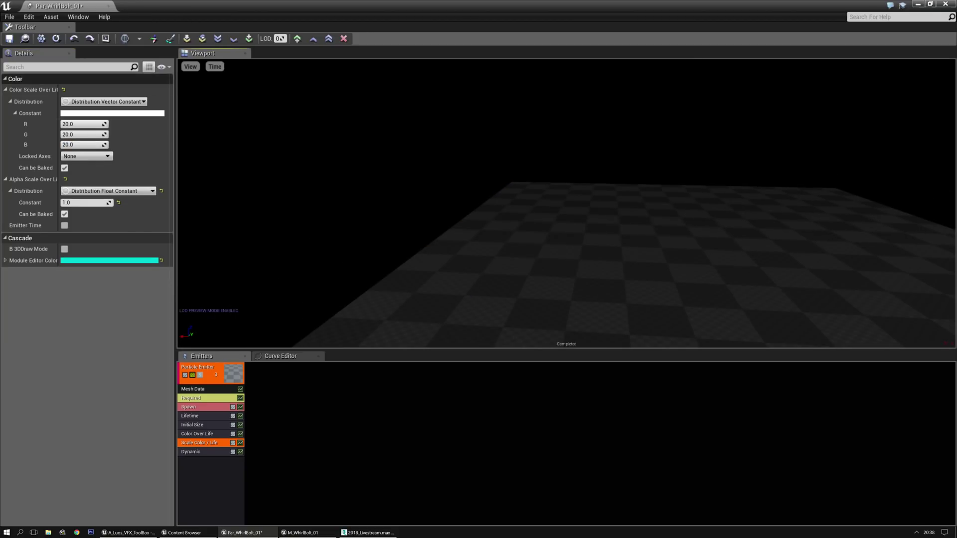
Save the particle system, then browse to the Materials folder inside Livestream2 in the Content Browser.
{"action": "left_click", "coordinate": [9, 38]}
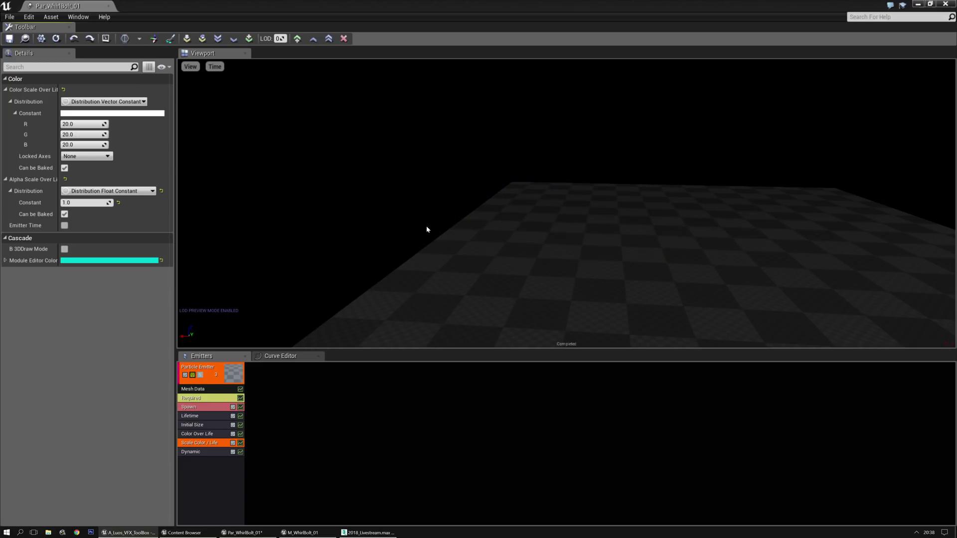
{"action": "left_click", "coordinate": [209, 536]}
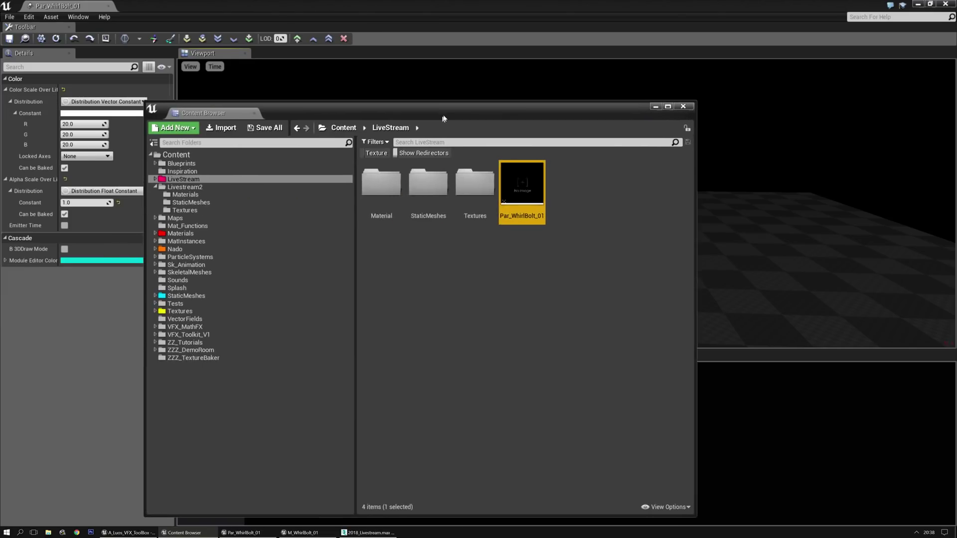
{"action": "left_click", "coordinate": [205, 210]}
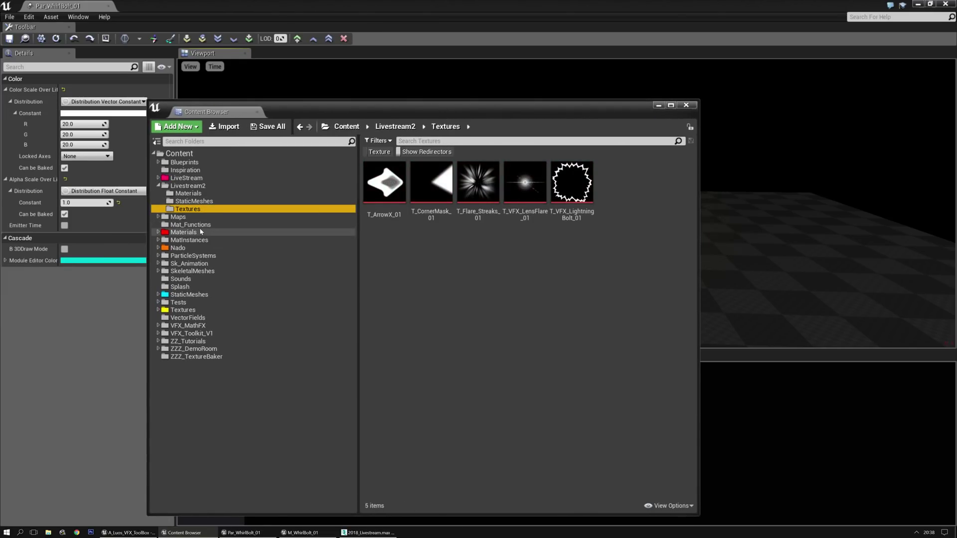
{"action": "left_click", "coordinate": [190, 186]}
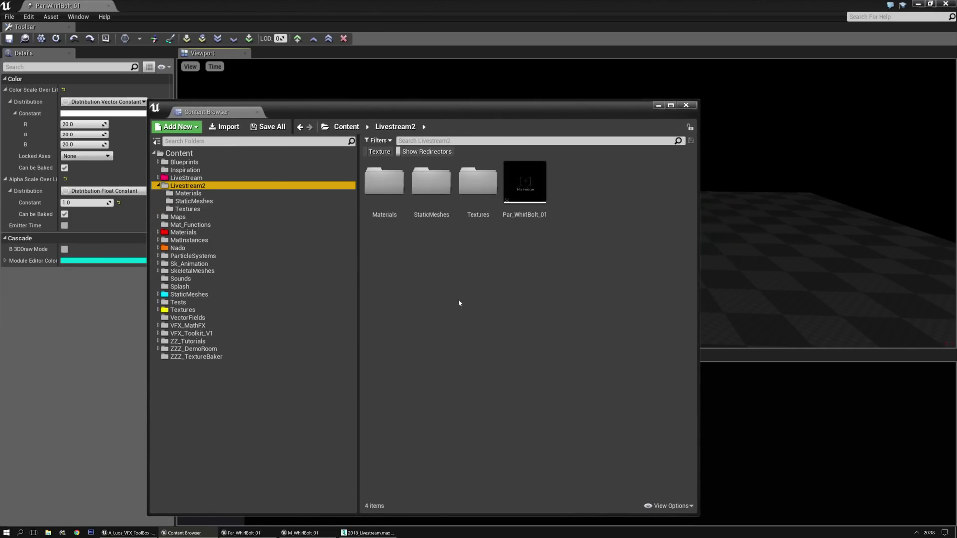
{"action": "left_click", "coordinate": [384, 182]}
{"action": "left_click", "coordinate": [326, 193]}
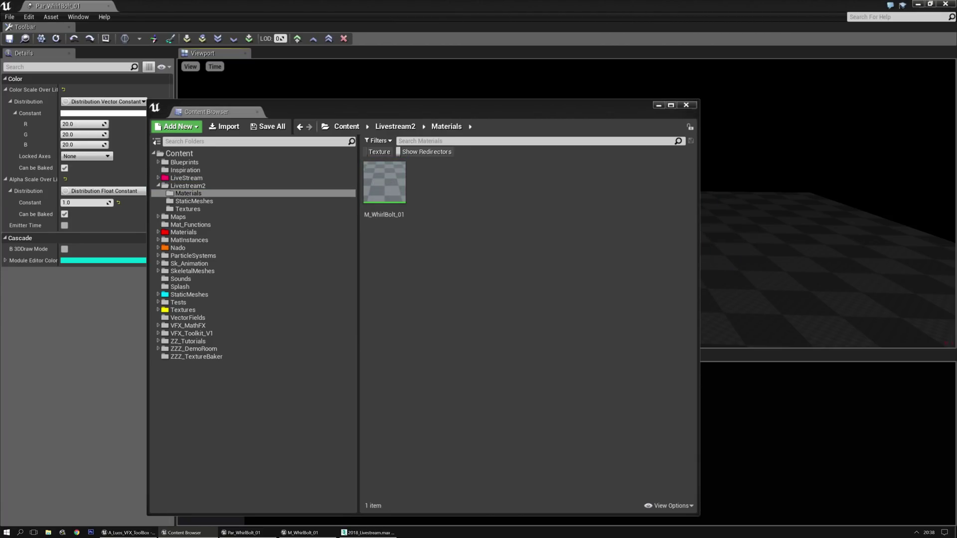
Create a new material named M_VFX_Flares_01 in the Livestream2 Materials folder.
{"action": "right_click", "coordinate": [449, 196]}
{"action": "left_click", "coordinate": [481, 315]}
{"action": "type", "text": "M"}
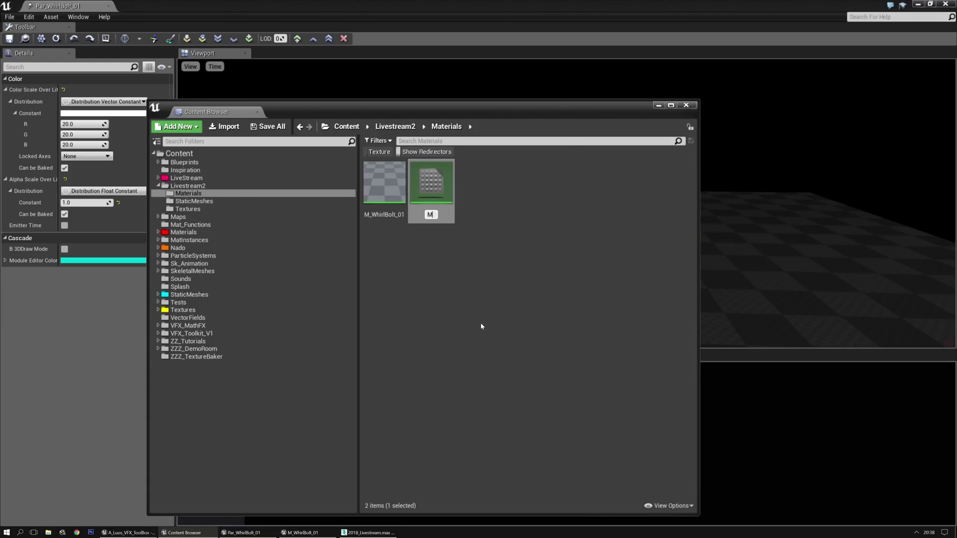
{"action": "type", "text": "_VFX_Flares_01"}
{"action": "key", "text": "Return"}
Rename the M_WhirlBolt_01 material to M_VFX_WhirlBolt_01.
{"action": "key", "text": "Right"}
{"action": "key", "text": "F2"}
{"action": "type", "text": "_VFX"}
{"action": "key", "text": "Return"}
Open M_VFX_Flares_01 in a maximized material editor with room beside its main node.
{"action": "left_click", "coordinate": [443, 251]}
{"action": "left_click", "coordinate": [395, 180]}
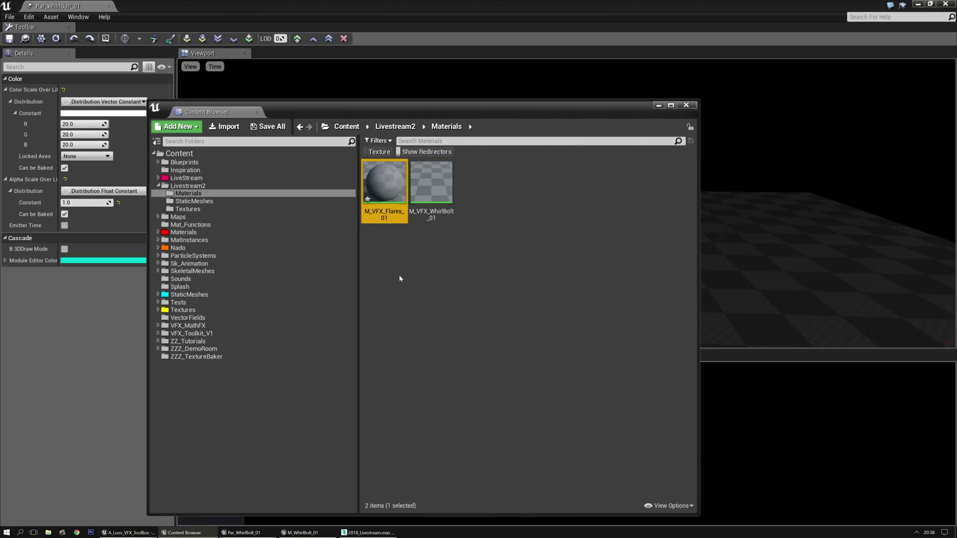
{"action": "double_click", "coordinate": [382, 197]}
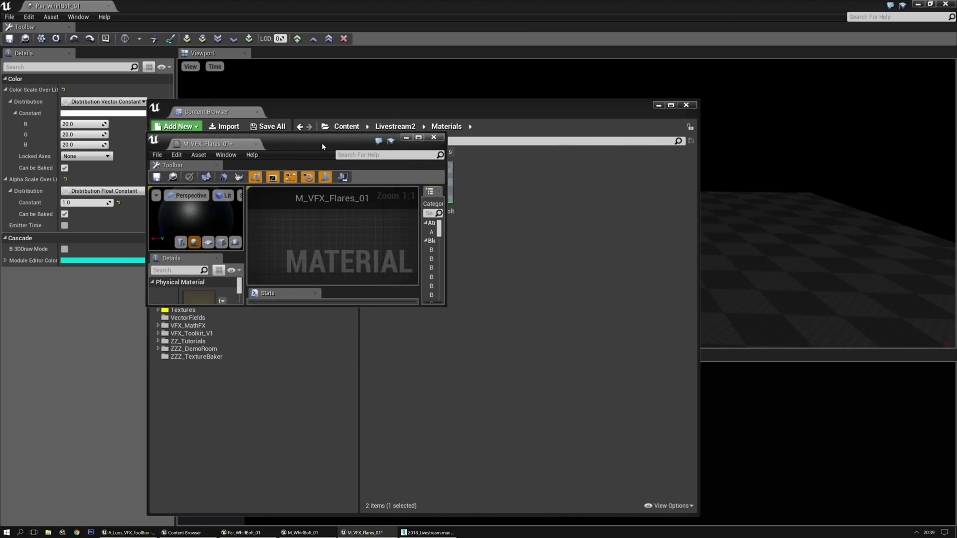
{"action": "double_click", "coordinate": [321, 144]}
{"action": "scroll", "coordinate": [483, 274], "scroll_direction": "down", "scroll_amount": 3}
{"action": "right_click_drag", "start_coordinate": [539, 227], "coordinate": [517, 253]}
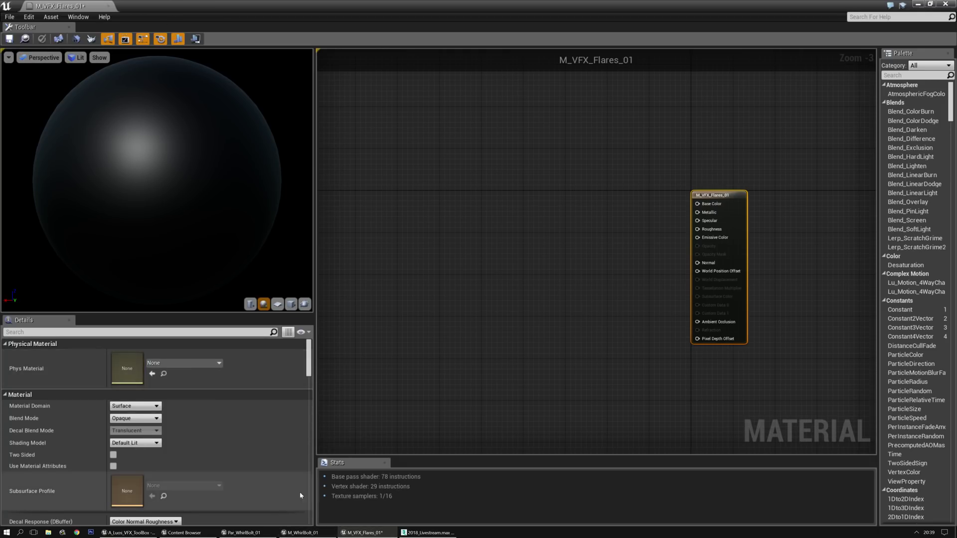
Copy the Particle Color, Particle Relative Time, Texture Sample, Multiply and HueShift nodes from M_VFX_WhirlBolt_01 into M_VFX_Flares_01.
{"action": "left_click", "coordinate": [320, 535]}
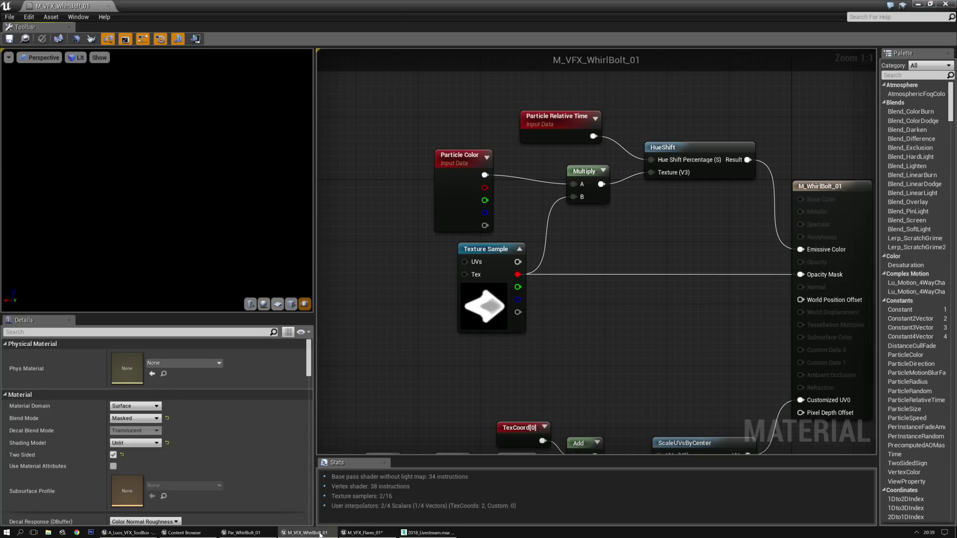
{"action": "left_click_drag", "start_coordinate": [104, 9], "coordinate": [159, 6]}
{"action": "scroll", "coordinate": [631, 234], "scroll_direction": "down", "scroll_amount": 2}
{"action": "left_click_drag", "start_coordinate": [509, 191], "coordinate": [638, 228]}
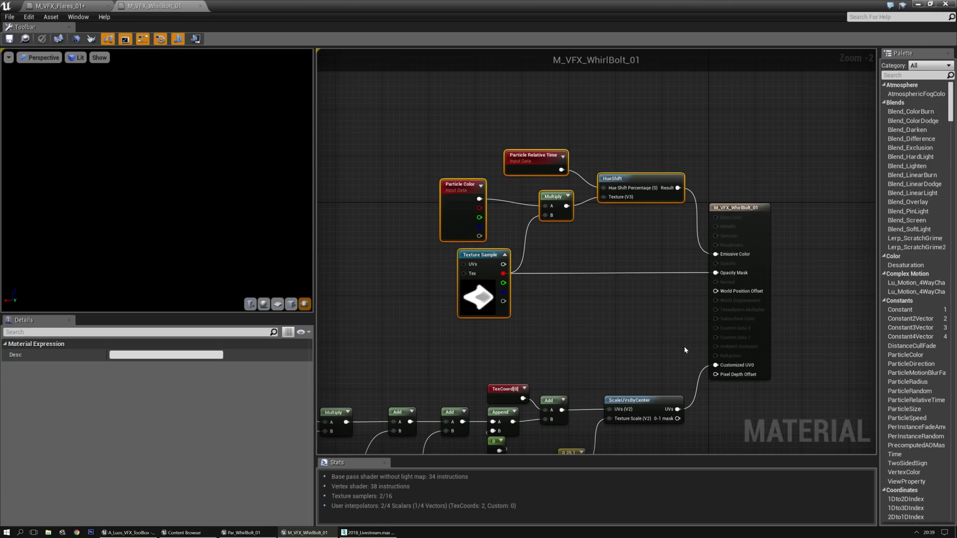
{"action": "left_click", "coordinate": [95, 7]}
{"action": "key", "text": "ctrl+v"}
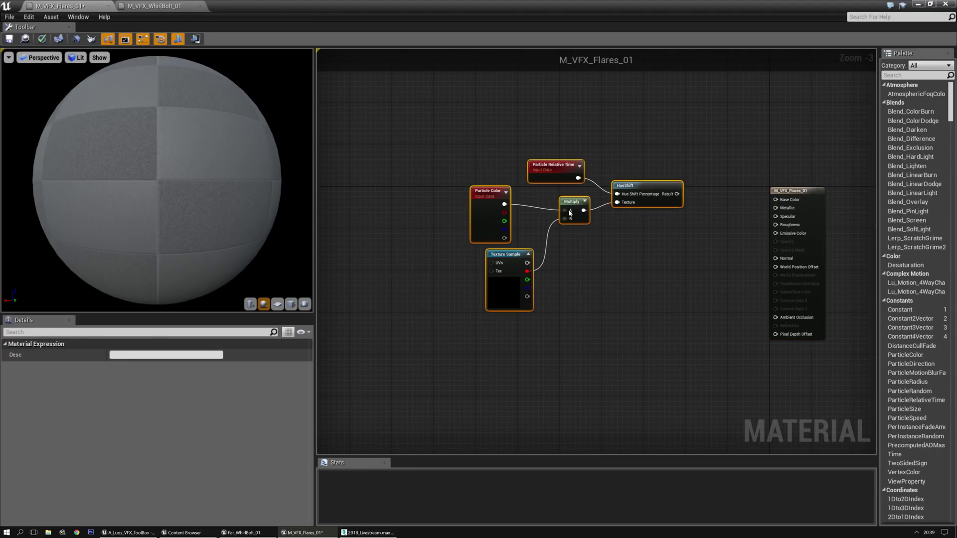
Assign the T_Flare_Streaks_01 texture from the Livestream2 Textures folder to the pasted Texture Sample node.
{"action": "scroll", "coordinate": [565, 266], "scroll_direction": "up", "scroll_amount": 2}
{"action": "left_click", "coordinate": [564, 267]}
{"action": "key", "text": "ctrl+b"}
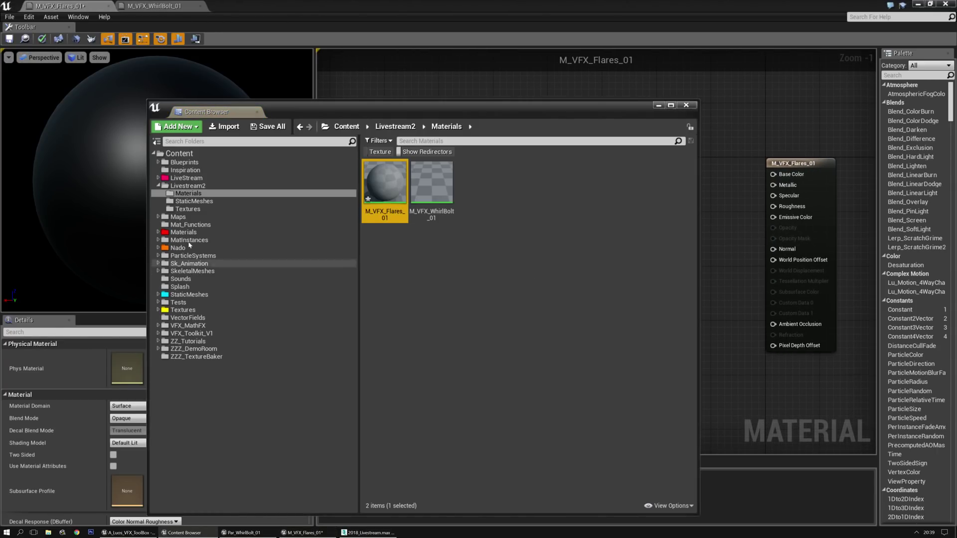
{"action": "left_click", "coordinate": [188, 209]}
{"action": "left_click", "coordinate": [477, 184]}
{"action": "left_click_drag", "start_coordinate": [513, 117], "coordinate": [557, 409]}
{"action": "left_click", "coordinate": [429, 247]}
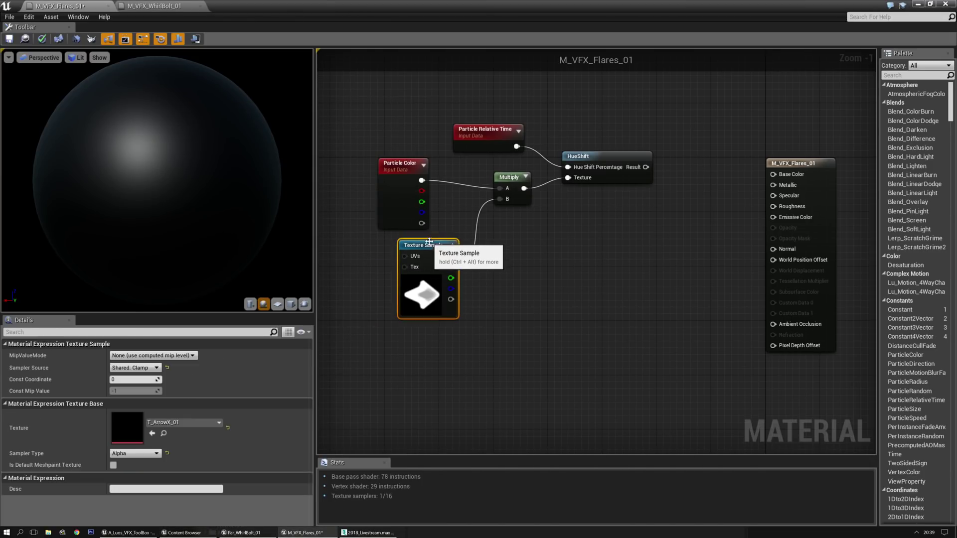
{"action": "left_click", "coordinate": [153, 433]}
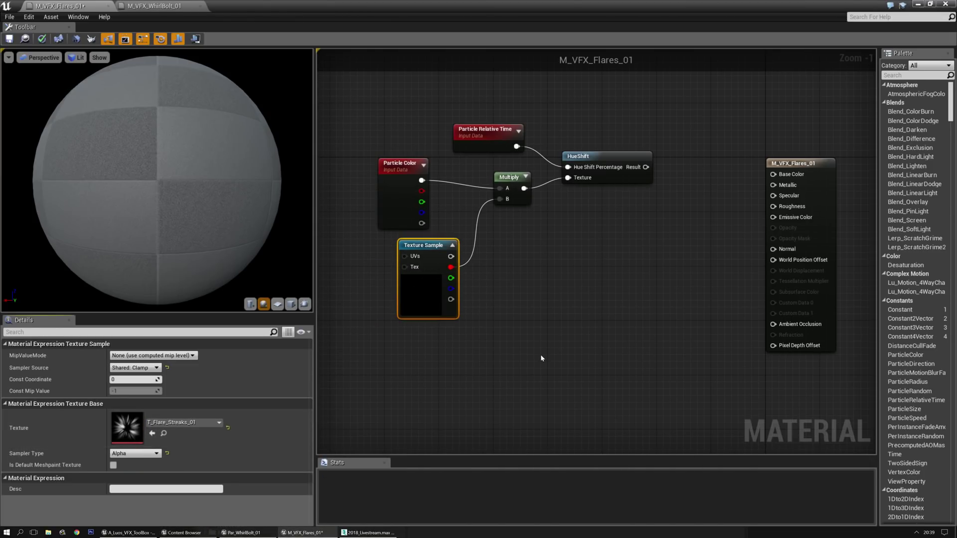
{"action": "left_click", "coordinate": [603, 303]}
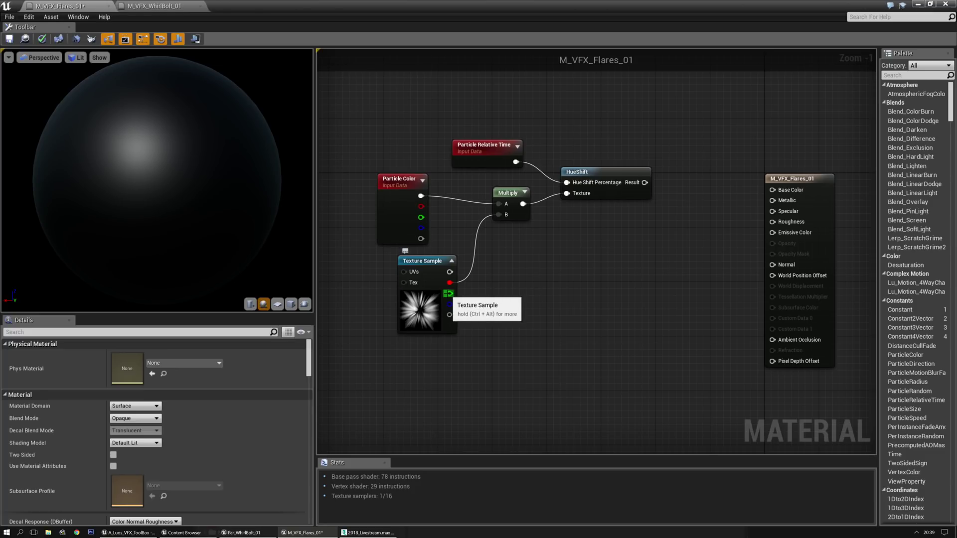
Convert the Texture Sample node to a parameter named Texture.
{"action": "right_click_drag", "start_coordinate": [448, 315], "coordinate": [518, 309]}
{"action": "left_click_drag", "start_coordinate": [483, 253], "coordinate": [463, 263]}
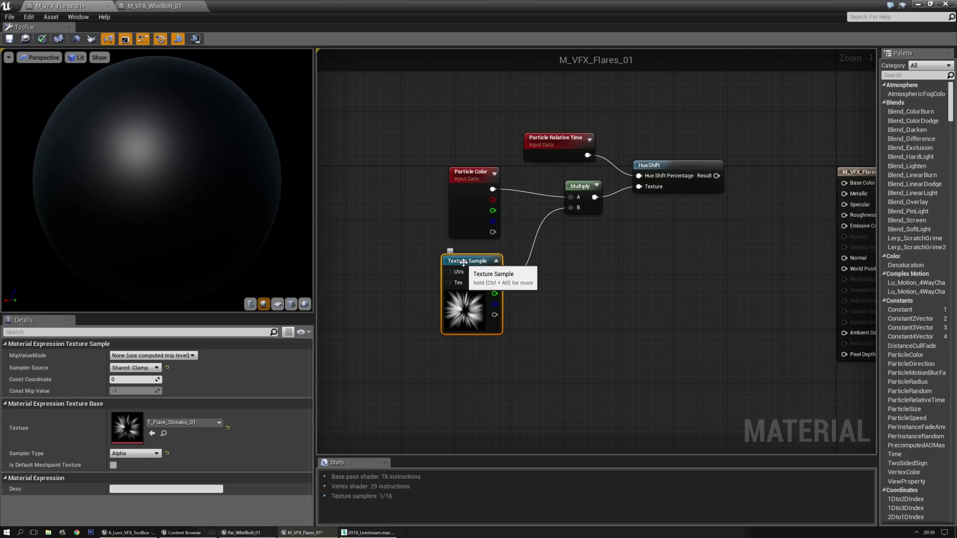
{"action": "right_click", "coordinate": [463, 263]}
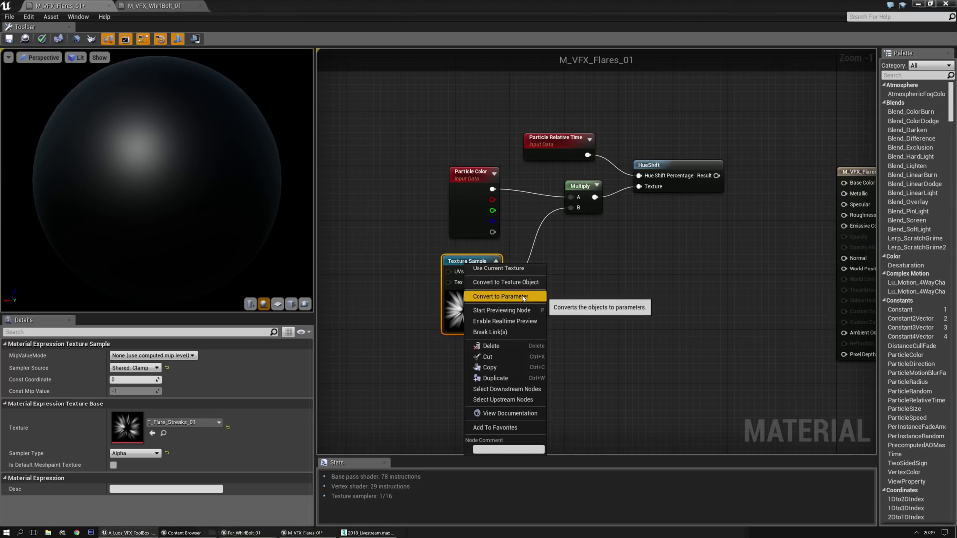
{"action": "left_click", "coordinate": [491, 295]}
{"action": "left_click", "coordinate": [137, 354]}
{"action": "type", "text": "Textu"}
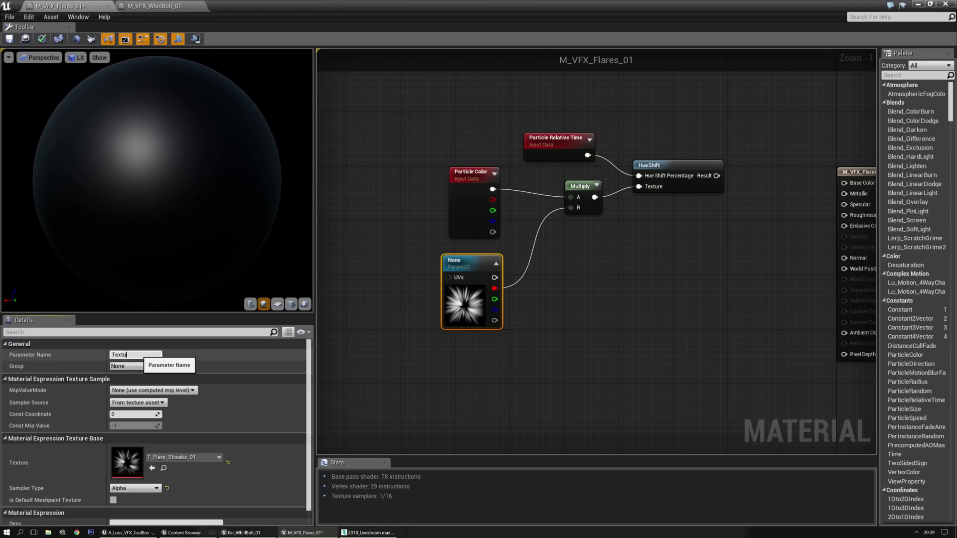
{"action": "type", "text": "re"}
{"action": "key", "text": "Return"}
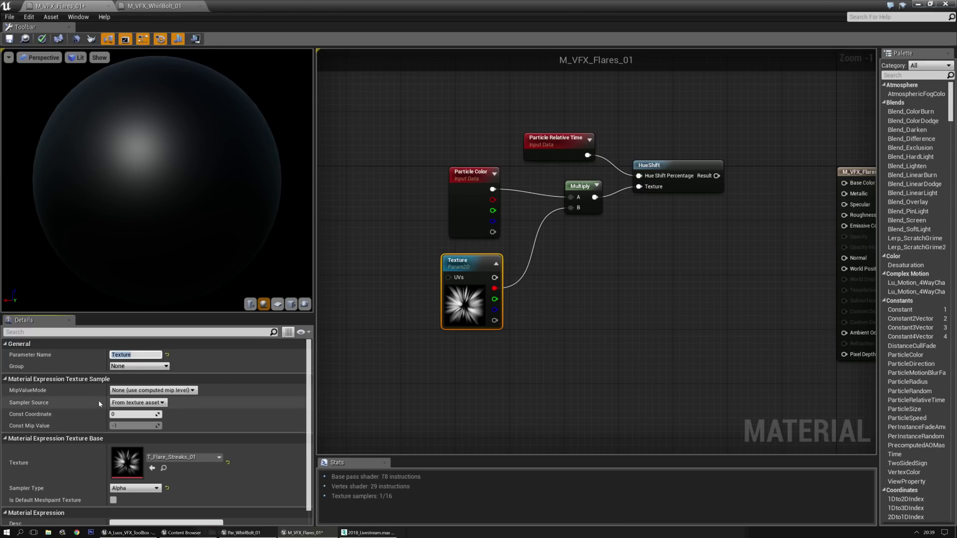
Set the Texture parameter's Sampler Source to Shared: Clamp.
{"action": "left_click", "coordinate": [141, 429]}
{"action": "left_click", "coordinate": [141, 403]}
{"action": "left_click", "coordinate": [127, 423]}
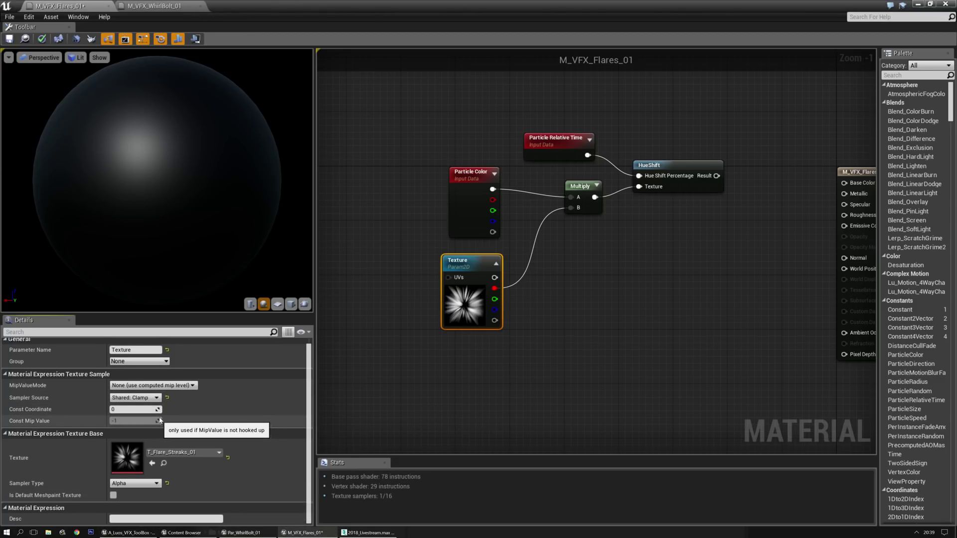
Set the M_VFX_Flares_01 material's Blend Mode to Translucent and its Shading Model to Unlit.
{"action": "left_click", "coordinate": [401, 371]}
{"action": "scroll", "coordinate": [150, 398], "scroll_direction": "down", "scroll_amount": 1}
{"action": "left_click", "coordinate": [135, 388]}
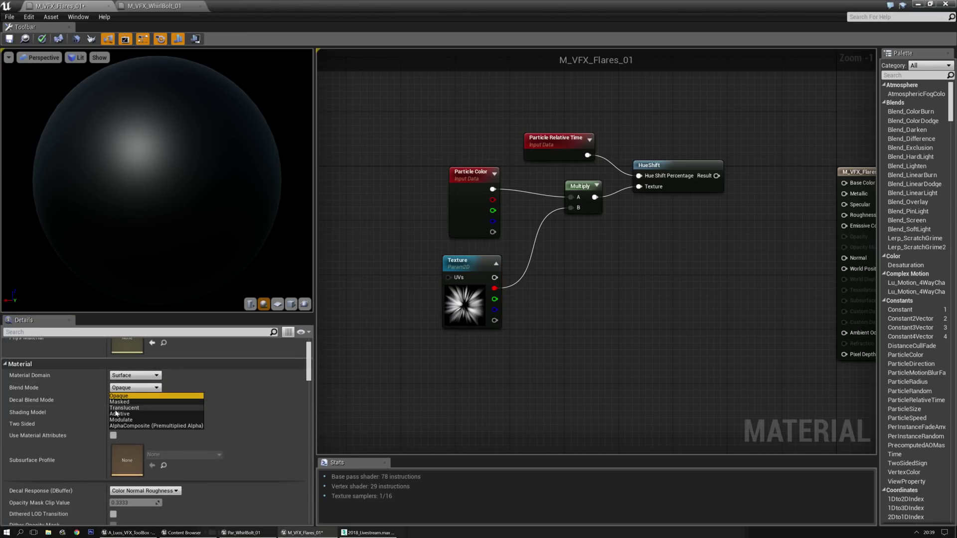
{"action": "left_click", "coordinate": [133, 409]}
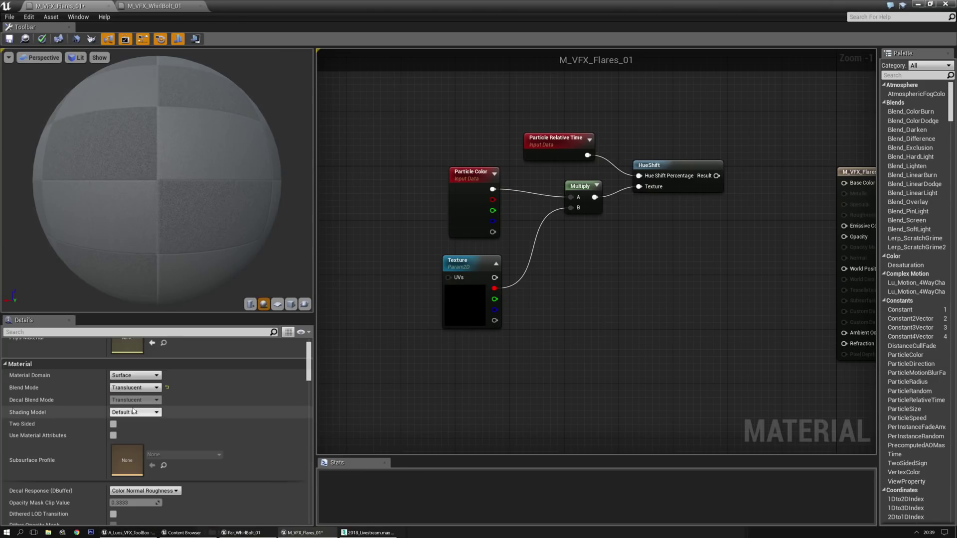
{"action": "left_click", "coordinate": [130, 413]}
{"action": "left_click", "coordinate": [128, 421]}
Disable Tangent Space Normal and Use Lightmap Directionality and enable Fully Rough for the material.
{"action": "scroll", "coordinate": [130, 406], "scroll_direction": "down", "scroll_amount": 5}
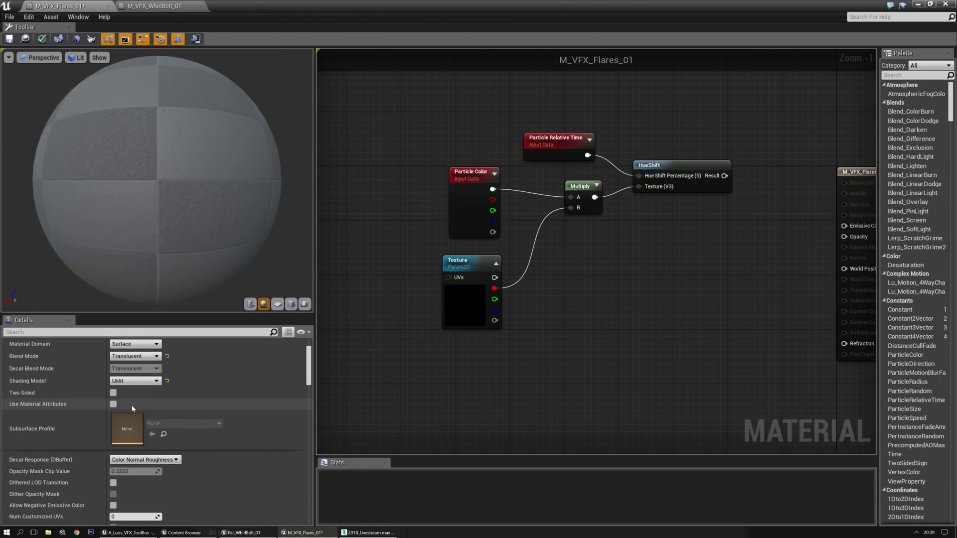
{"action": "left_click", "coordinate": [113, 446]}
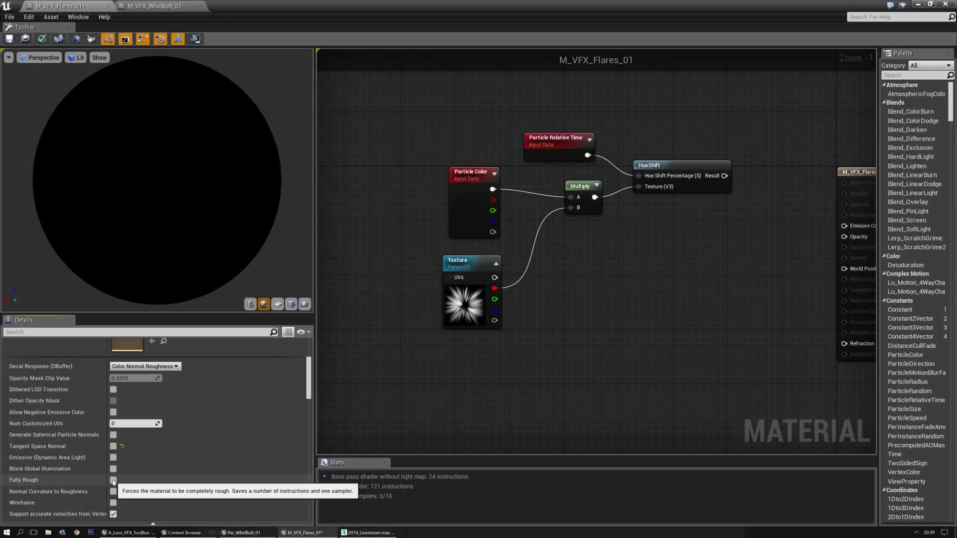
{"action": "left_click", "coordinate": [113, 480]}
{"action": "scroll", "coordinate": [119, 459], "scroll_direction": "down", "scroll_amount": 10}
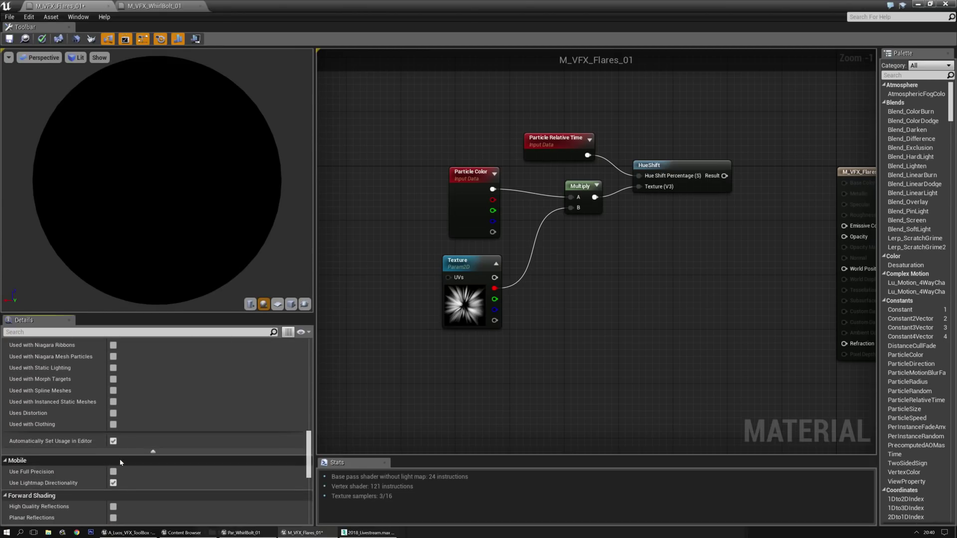
{"action": "scroll", "coordinate": [119, 462], "scroll_direction": "down", "scroll_amount": 3}
{"action": "left_click", "coordinate": [113, 420]}
Connect the Texture parameter's red channel to the material's Opacity input.
{"action": "right_click_drag", "start_coordinate": [573, 287], "coordinate": [534, 364]}
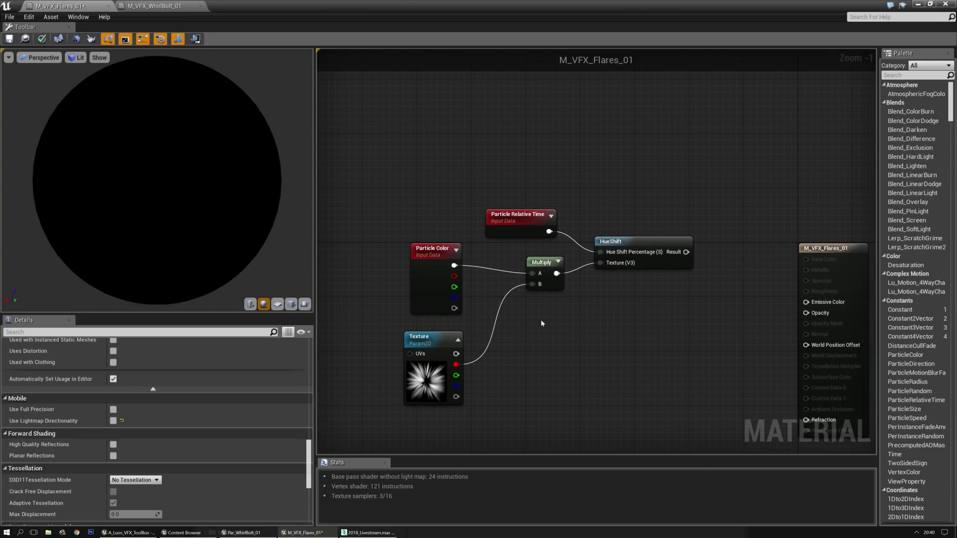
{"action": "right_click_drag", "start_coordinate": [542, 323], "coordinate": [540, 296]}
{"action": "left_click_drag", "start_coordinate": [807, 311], "coordinate": [809, 288]}
{"action": "right_click_drag", "start_coordinate": [570, 268], "coordinate": [544, 286]}
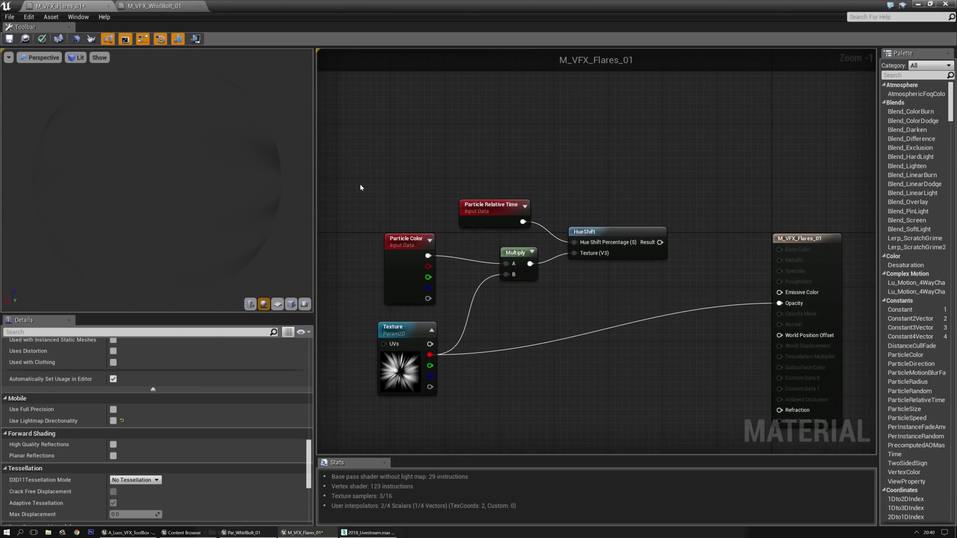
Move the Particle Relative Time node up to free space above Particle Color.
{"action": "right_click_drag", "start_coordinate": [452, 175], "coordinate": [477, 240]}
{"action": "left_click_drag", "start_coordinate": [436, 304], "coordinate": [437, 311]}
{"action": "left_click_drag", "start_coordinate": [546, 274], "coordinate": [522, 193]}
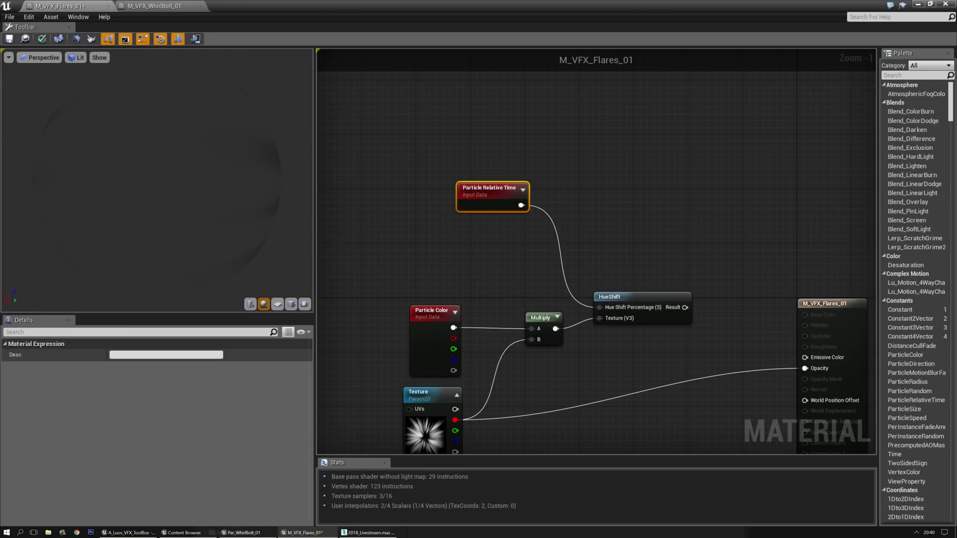
Add a Dynamic Parameter node below Particle Relative Time and name its first parameter Coorshift.
{"action": "left_click", "coordinate": [472, 250]}
{"action": "right_click_drag", "start_coordinate": [432, 240], "coordinate": [470, 238]}
{"action": "type", "text": "dy"}
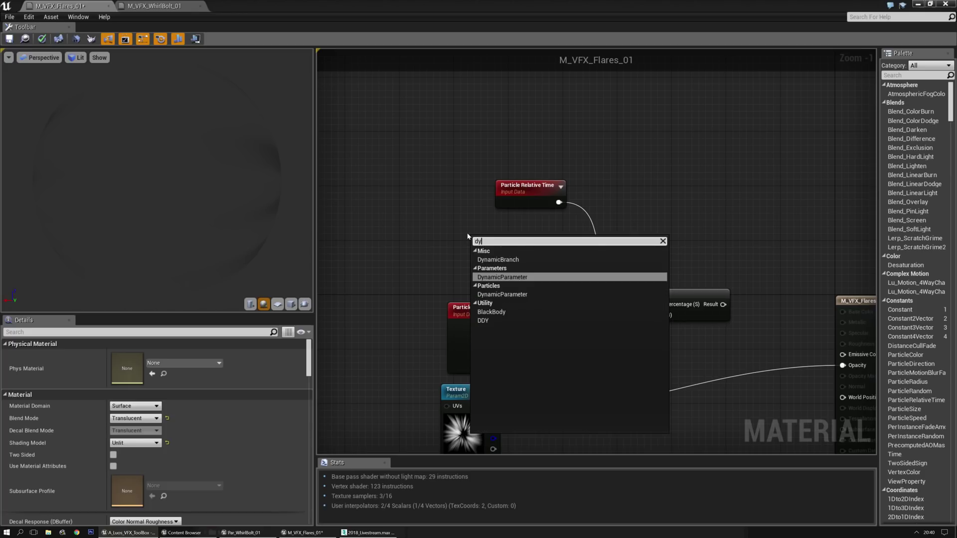
{"action": "type", "text": "nam"}
{"action": "key", "text": "Return"}
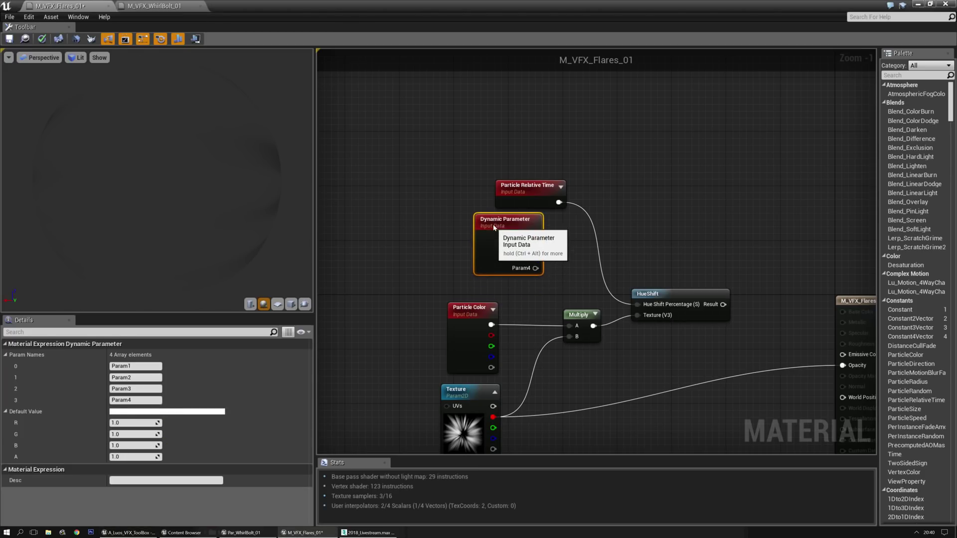
{"action": "left_click", "coordinate": [139, 366]}
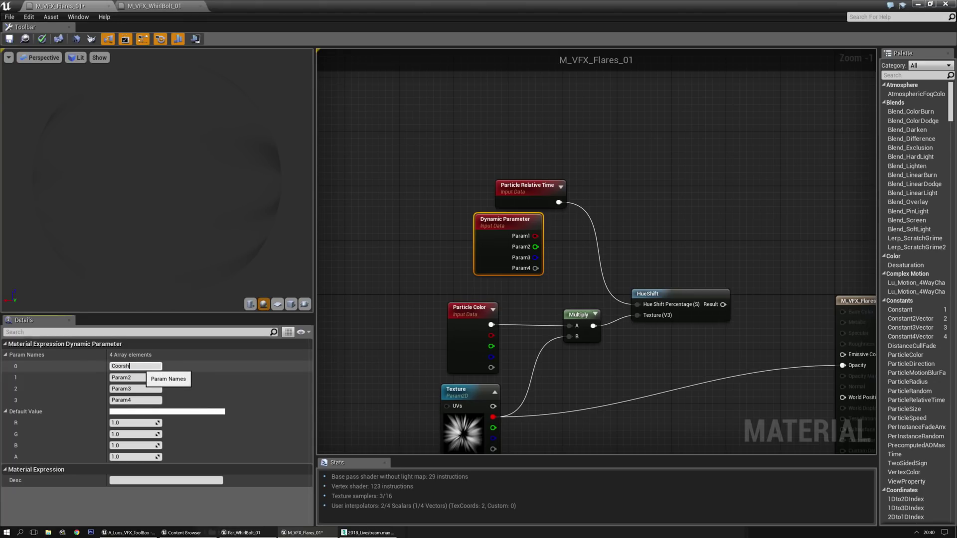
{"action": "key", "text": "Return"}
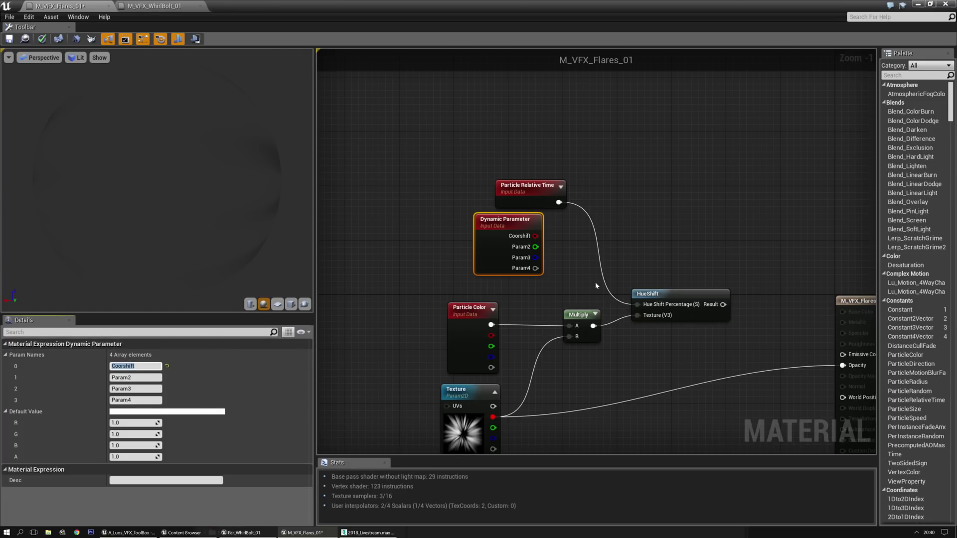
Add an Add node with Particle Relative Time in input A and the first dynamic parameter in input B.
{"action": "left_click", "coordinate": [598, 239]}
{"action": "key", "text": "a"}
{"action": "left_click", "coordinate": [583, 205]}
{"action": "left_click_drag", "start_coordinate": [559, 202], "coordinate": [590, 222]}
{"action": "left_click_drag", "start_coordinate": [535, 235], "coordinate": [590, 233]}
Correct the name of the Dynamic Parameter's first parameter to Colorshift.
{"action": "left_click", "coordinate": [528, 232]}
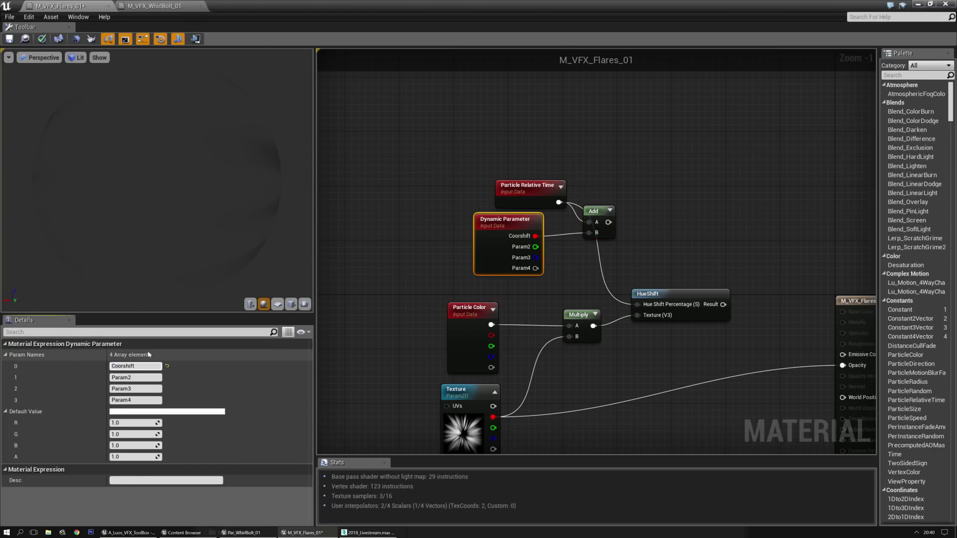
{"action": "type", "text": "l"}
{"action": "key", "text": "Return"}
{"action": "left_click", "coordinate": [664, 205]}
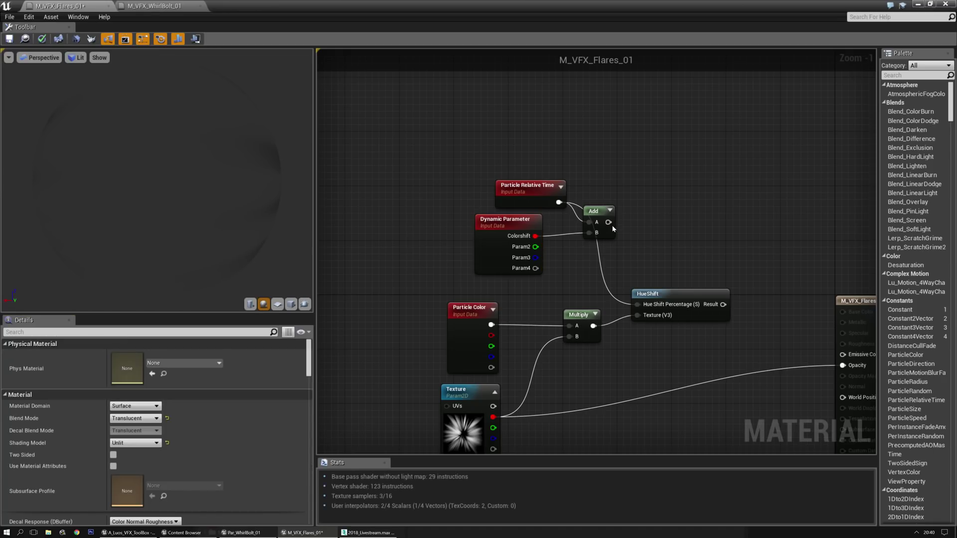
Connect the Add result to HueShift's Hue Shift Percentage input and nudge the Add node slightly left and down.
{"action": "left_click_drag", "start_coordinate": [614, 223], "coordinate": [632, 303]}
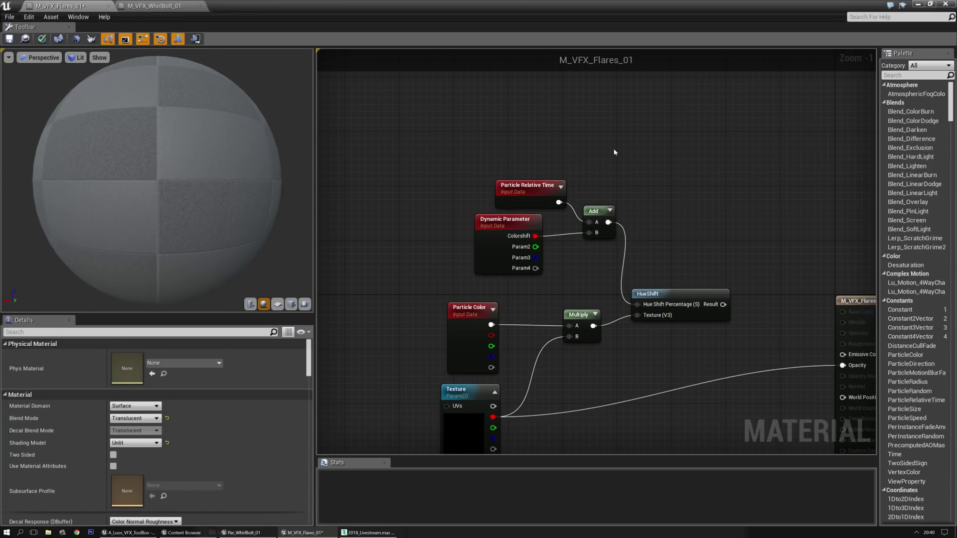
{"action": "left_click_drag", "start_coordinate": [615, 151], "coordinate": [529, 241]}
{"action": "key", "text": "Left"}
{"action": "key", "text": "Left"}
{"action": "key", "text": "Left"}
{"action": "key", "text": "Down"}
{"action": "left_click", "coordinate": [694, 229]}
{"action": "right_click_drag", "start_coordinate": [775, 249], "coordinate": [584, 186]}
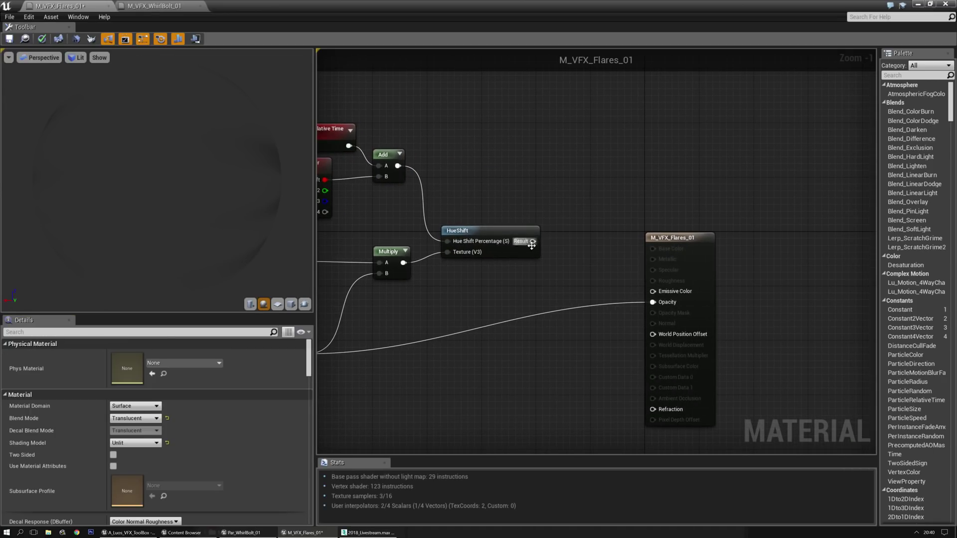
Connect the HueShift result to the material's Emissive Color input.
{"action": "left_click_drag", "start_coordinate": [533, 241], "coordinate": [651, 296]}
{"action": "right_click_drag", "start_coordinate": [579, 325], "coordinate": [707, 285]}
{"action": "right_click_drag", "start_coordinate": [544, 246], "coordinate": [554, 285]}
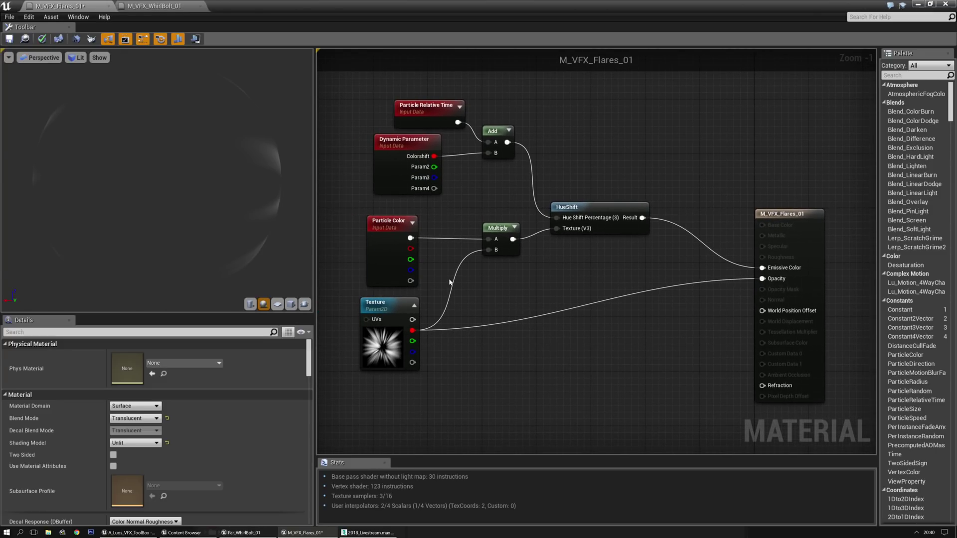
{"action": "right_click_drag", "start_coordinate": [443, 277], "coordinate": [477, 286]}
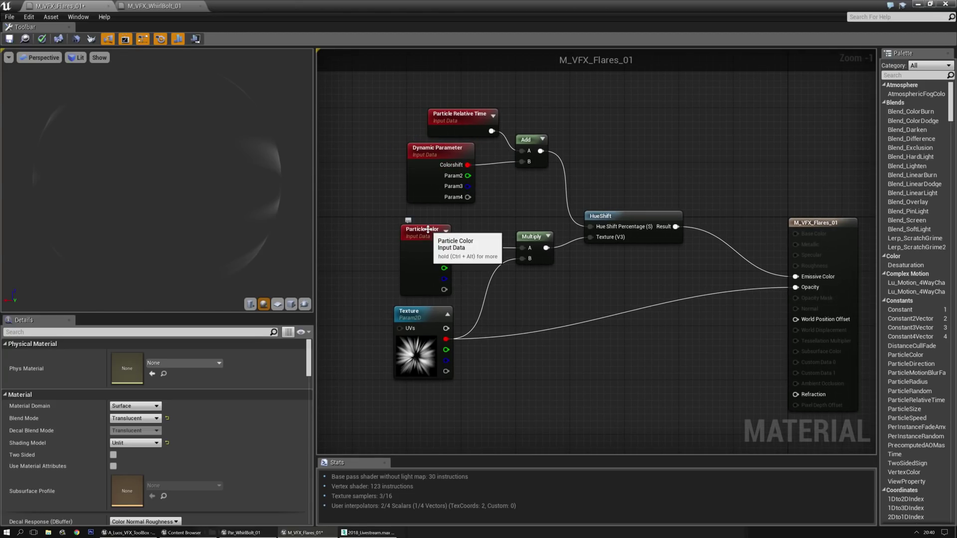
{"action": "left_click", "coordinate": [440, 170]}
{"action": "left_click", "coordinate": [421, 230]}
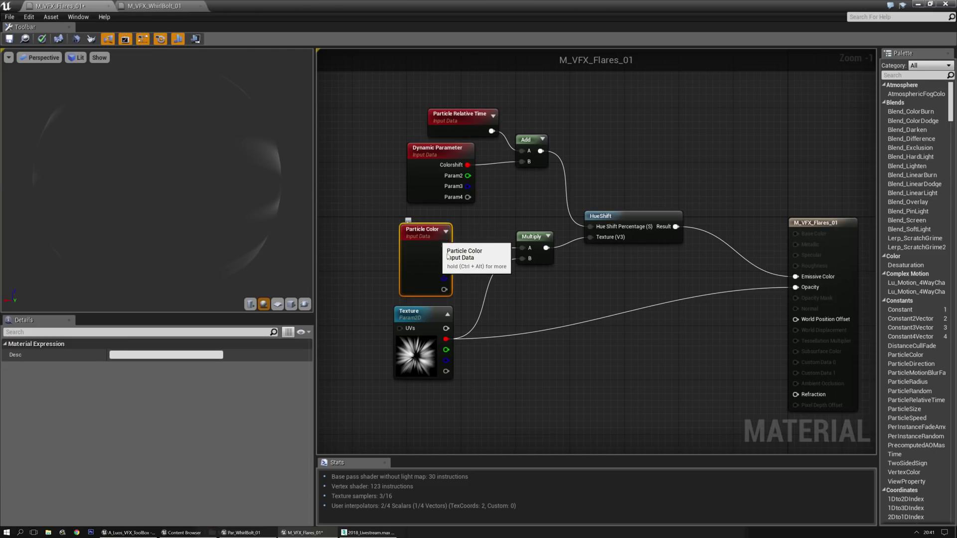
{"action": "left_click", "coordinate": [437, 152]}
{"action": "left_click", "coordinate": [483, 204]}
{"action": "right_click_drag", "start_coordinate": [542, 207], "coordinate": [419, 201]}
{"action": "right_click_drag", "start_coordinate": [452, 277], "coordinate": [582, 259]}
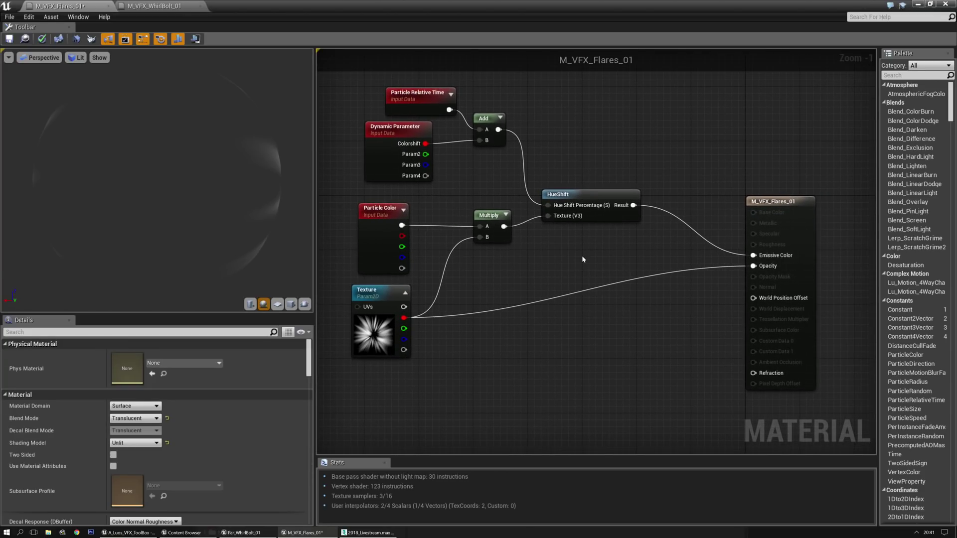
Save the M_VFX_Flares_01 material and locate it in the Content Browser.
{"action": "left_click", "coordinate": [9, 38]}
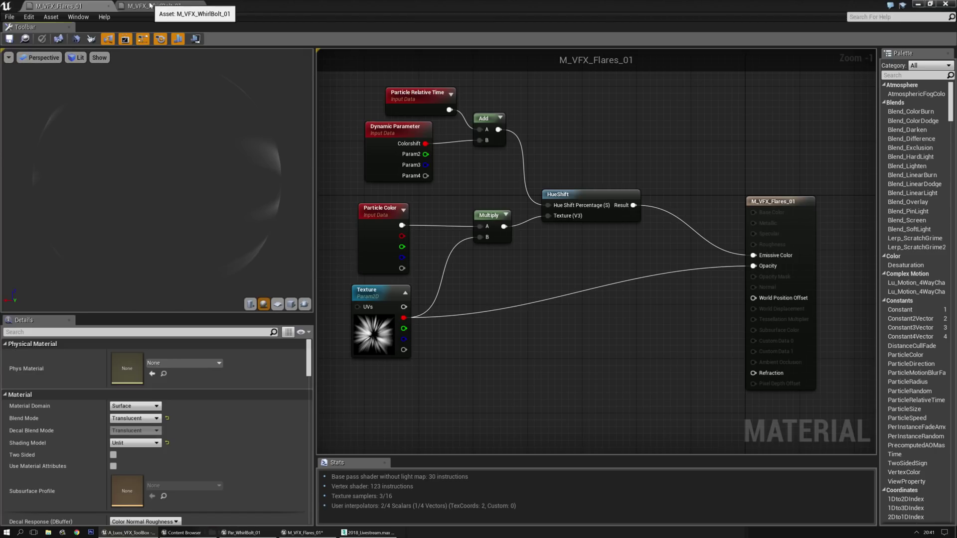
{"action": "left_click", "coordinate": [24, 38]}
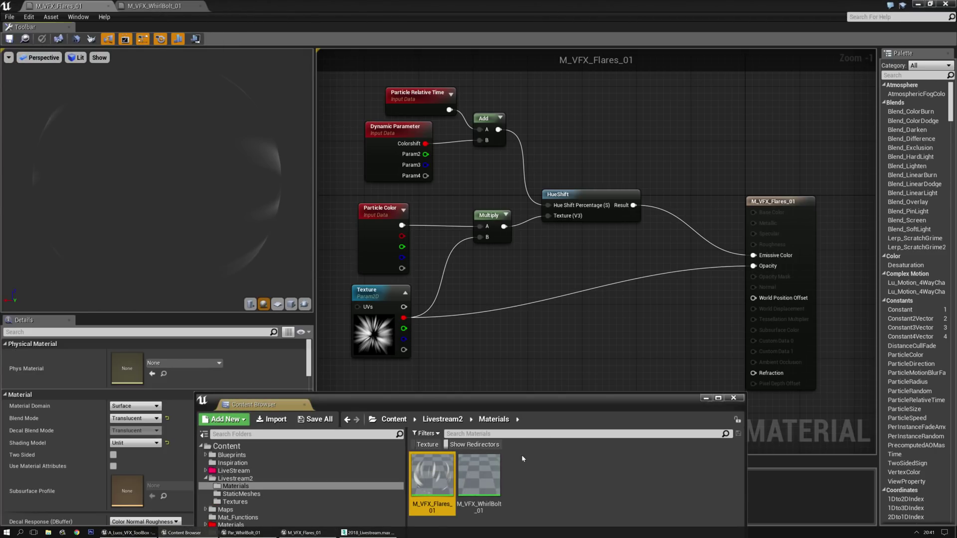
{"action": "left_click_drag", "start_coordinate": [539, 409], "coordinate": [597, 169]}
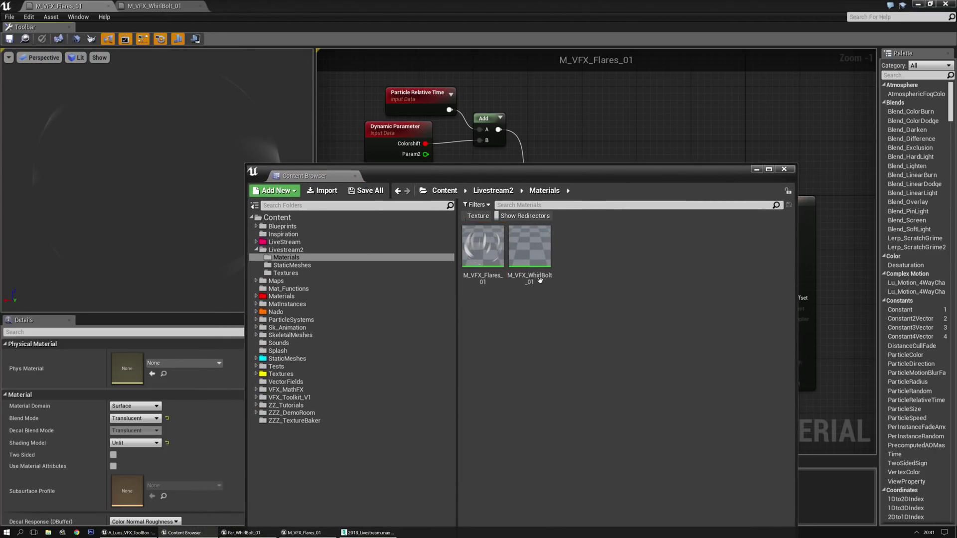
Create a material instance of M_VFX_Flares_01 named MI_VFX_Flares_02.
{"action": "right_click", "coordinate": [474, 240]}
{"action": "left_click", "coordinate": [533, 253]}
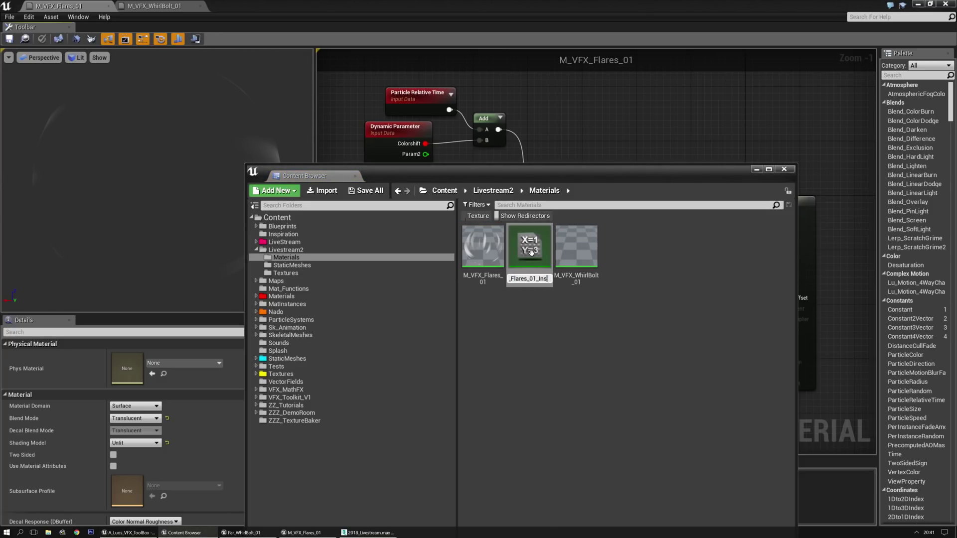
{"action": "key", "text": "Return"}
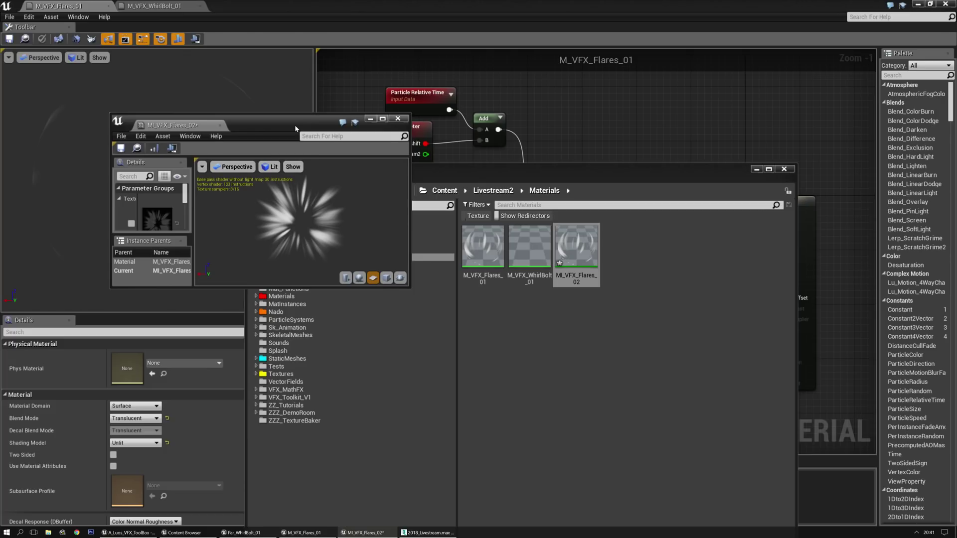
Override the Texture parameter of MI_VFX_Flares_02 with T_VFX_LensFlare_01 from the Livestream2 Textures folder.
{"action": "double_click", "coordinate": [295, 124]}
{"action": "left_click", "coordinate": [20, 104]}
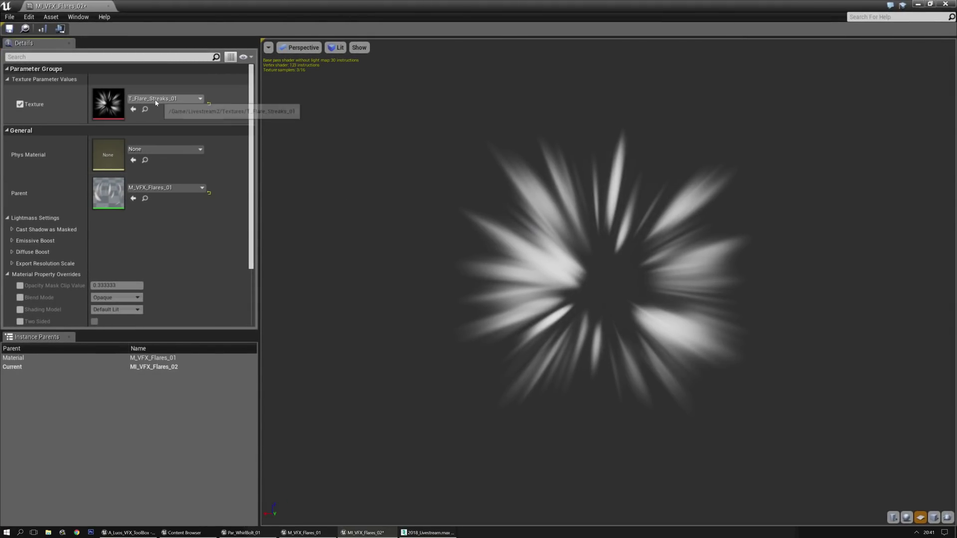
{"action": "key", "text": "ctrl+b"}
{"action": "left_click", "coordinate": [286, 273]}
{"action": "left_click", "coordinate": [622, 249]}
{"action": "left_click", "coordinate": [132, 109]}
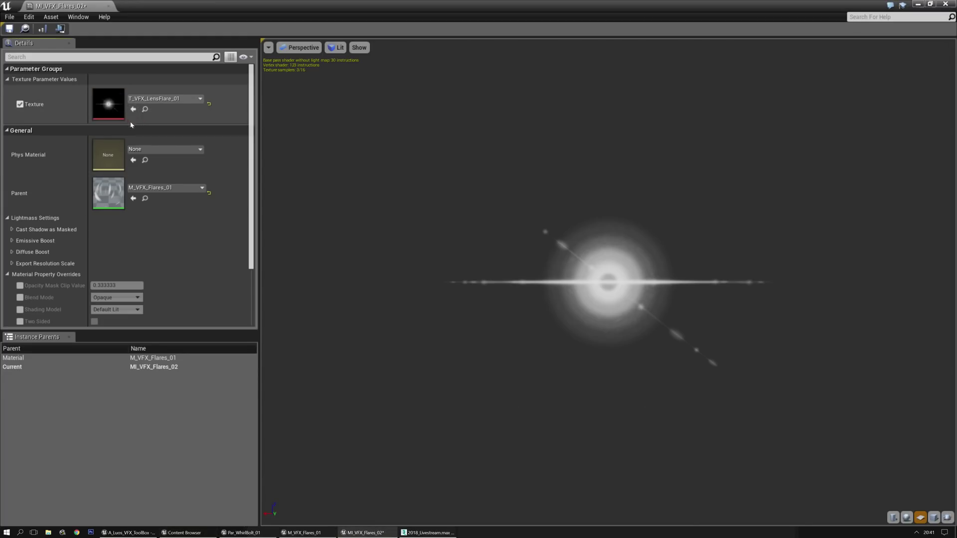
Save and close the MI_VFX_Flares_02 instance, and return the Content Browser to the Livestream2 Materials folder.
{"action": "left_click", "coordinate": [9, 29]}
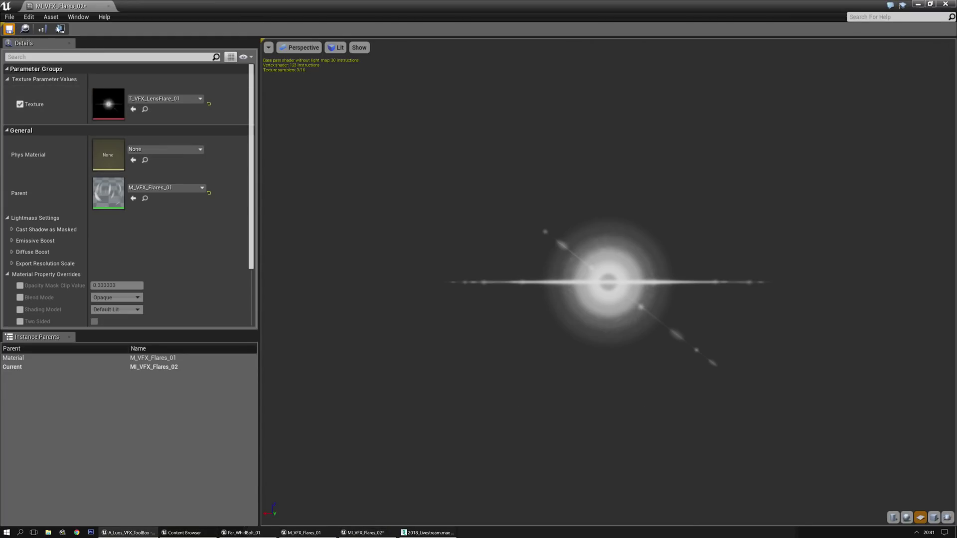
{"action": "left_click", "coordinate": [108, 6]}
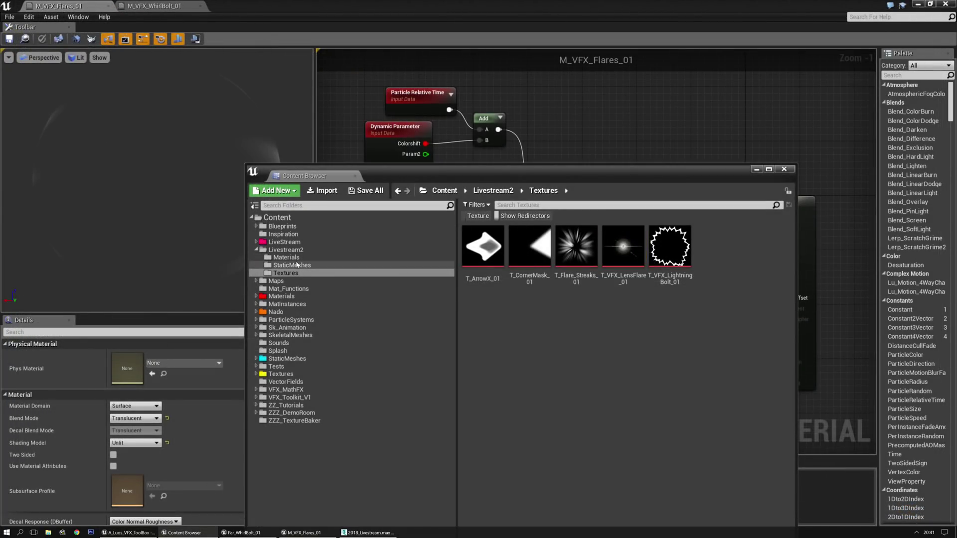
{"action": "left_click", "coordinate": [286, 257]}
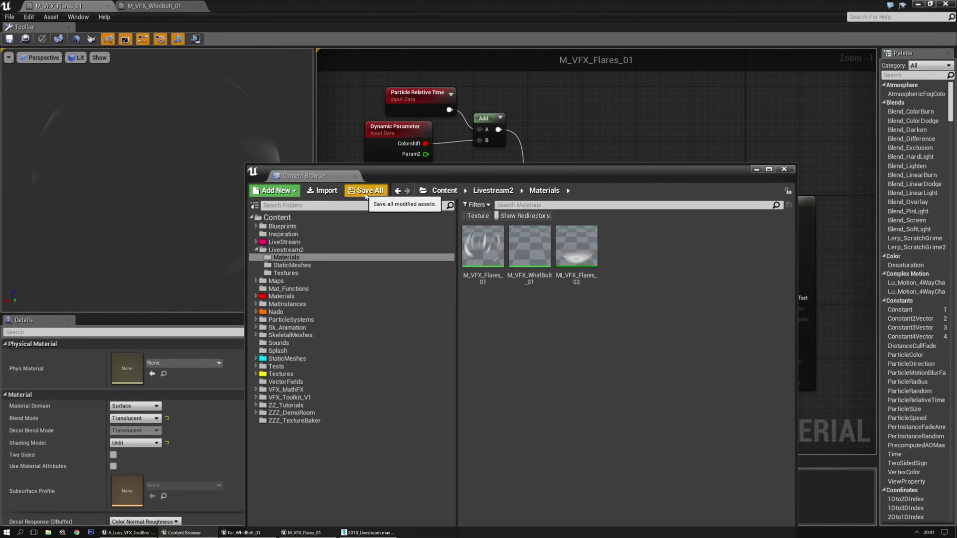
{"action": "left_click_drag", "start_coordinate": [474, 177], "coordinate": [444, 199]}
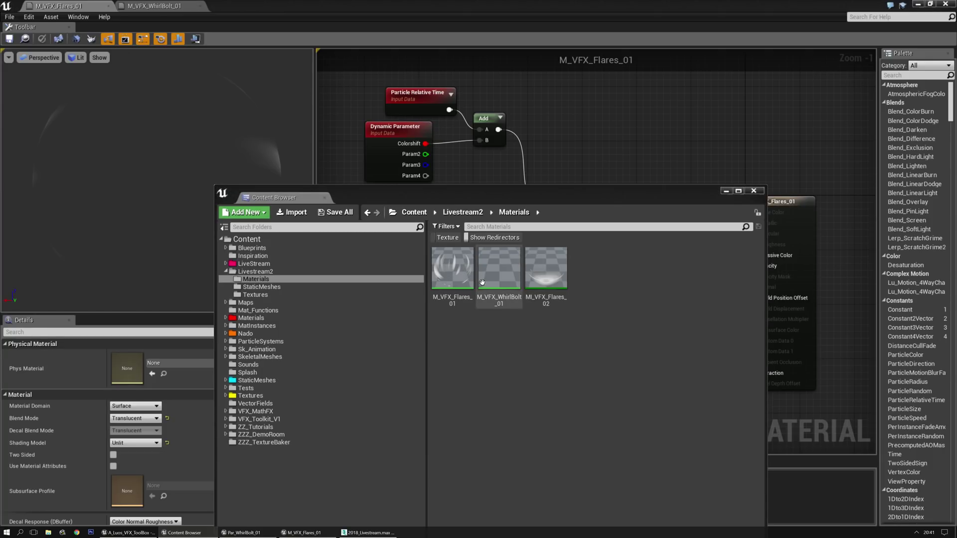
{"action": "left_click_drag", "start_coordinate": [489, 199], "coordinate": [922, 240]}
{"action": "left_click", "coordinate": [840, 295]}
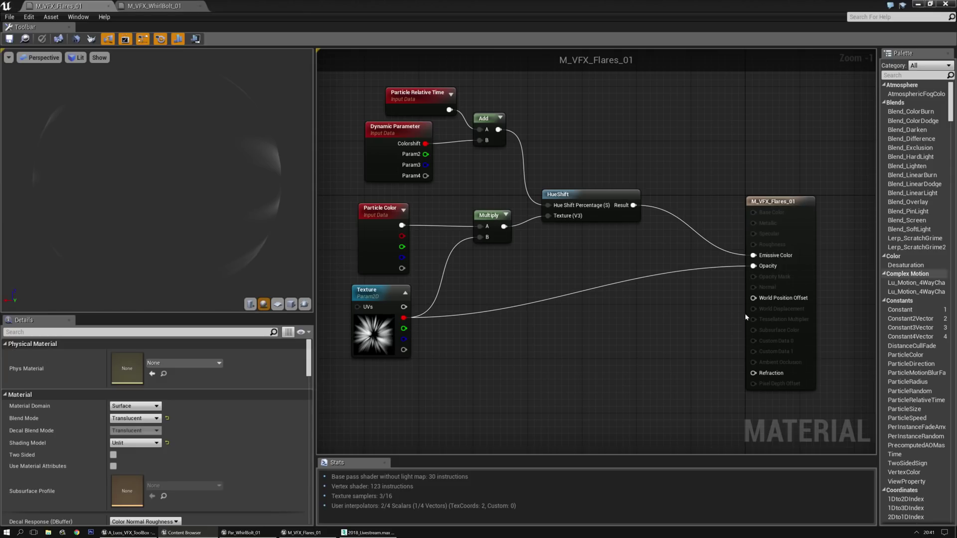
Add a new particle sprite emitter to the Par_WhirlBolt_01 particle system.
{"action": "left_click", "coordinate": [241, 533]}
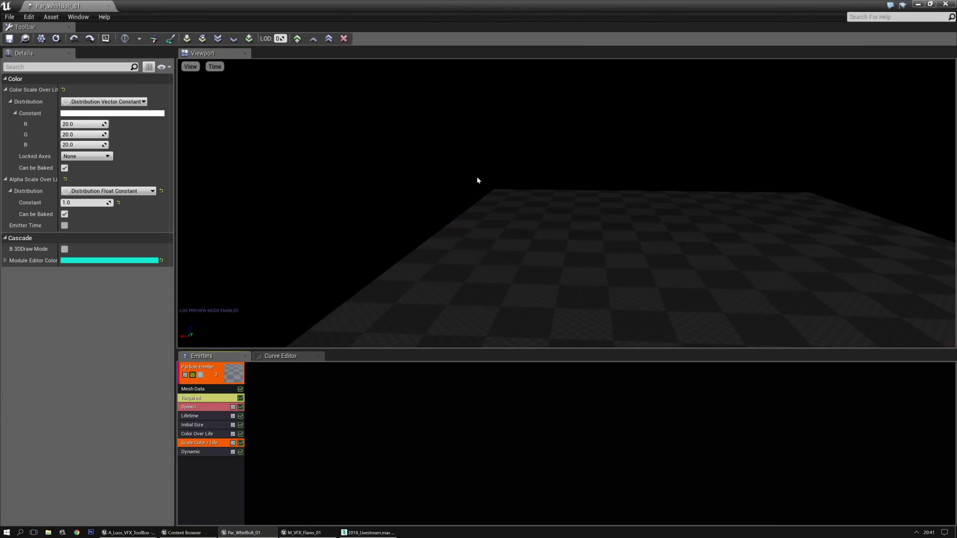
{"action": "right_click", "coordinate": [271, 393]}
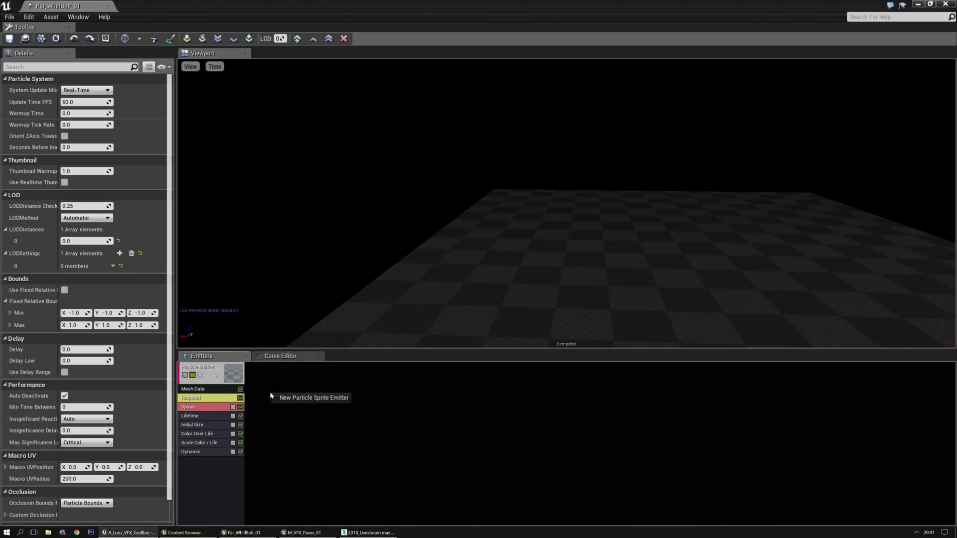
{"action": "left_click", "coordinate": [292, 398]}
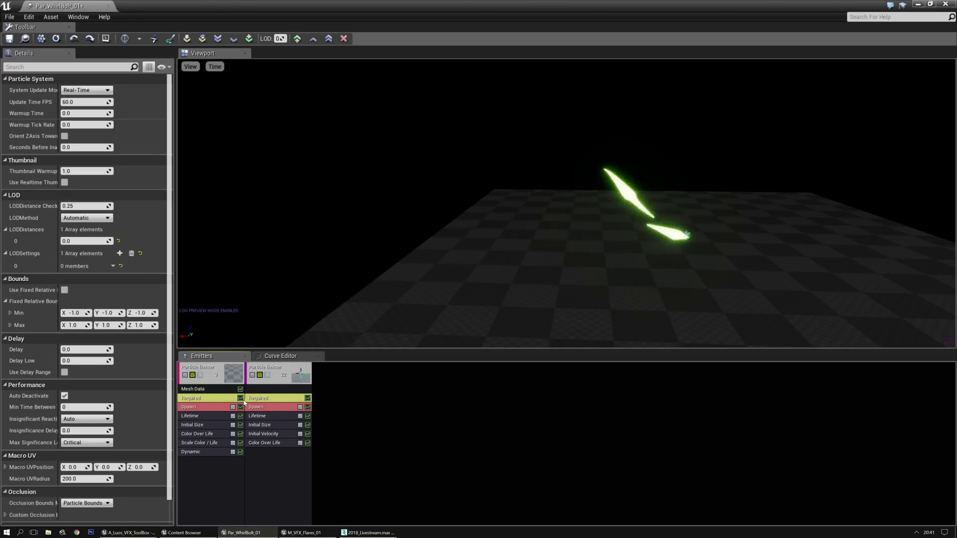
{"action": "right_click_drag", "start_coordinate": [409, 269], "coordinate": [471, 272]}
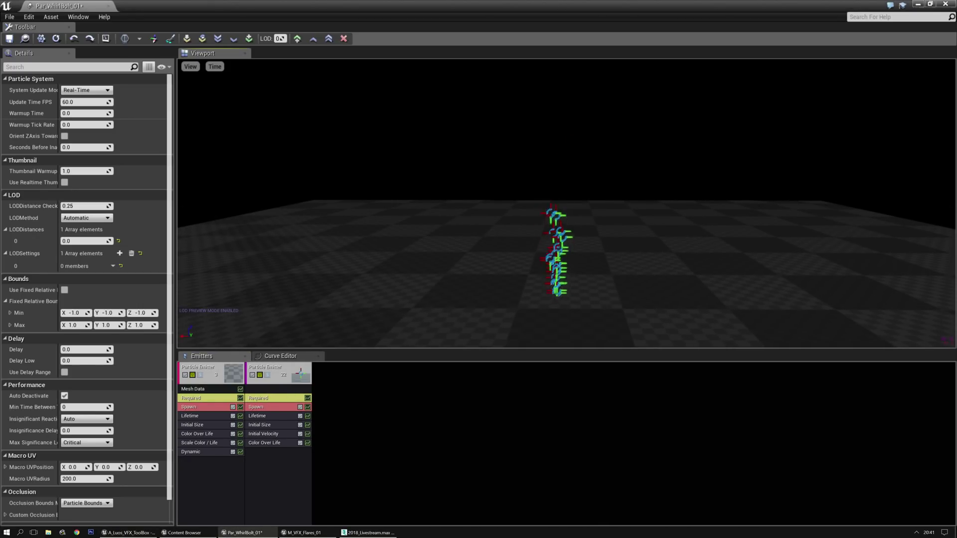
Assign M_VFX_Flares_01 as the material in the new emitter's Required module.
{"action": "left_click", "coordinate": [182, 533]}
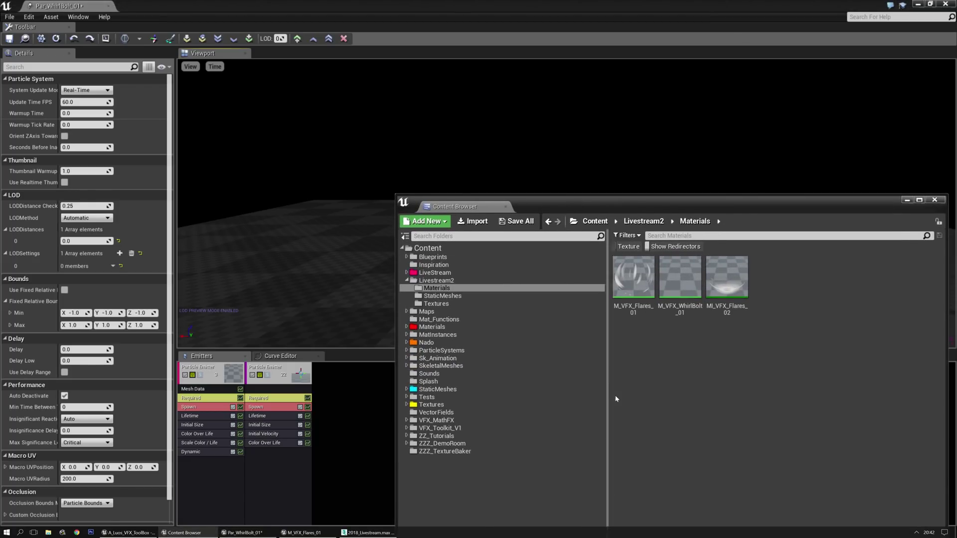
{"action": "left_click", "coordinate": [266, 392]}
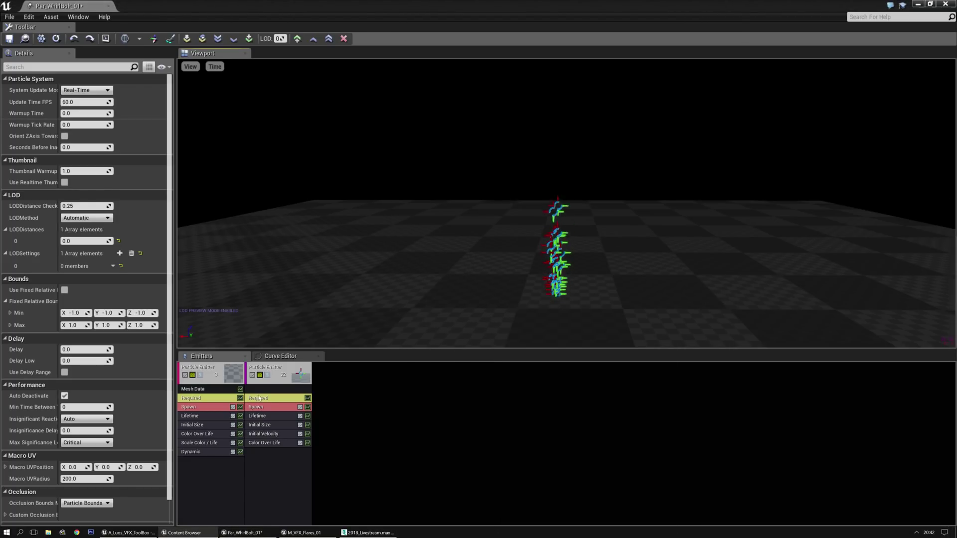
{"action": "left_click", "coordinate": [268, 397]}
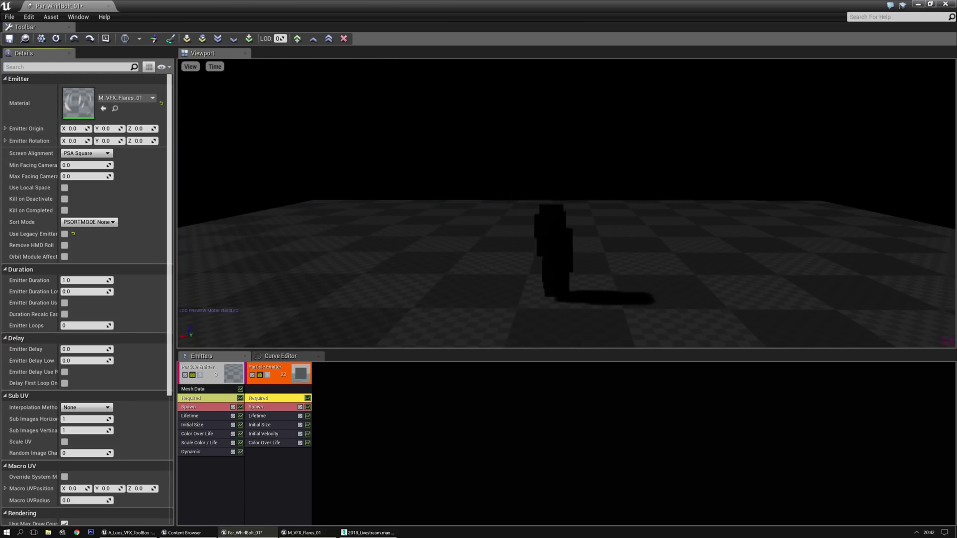
{"action": "left_click_drag", "start_coordinate": [518, 312], "coordinate": [518, 312]}
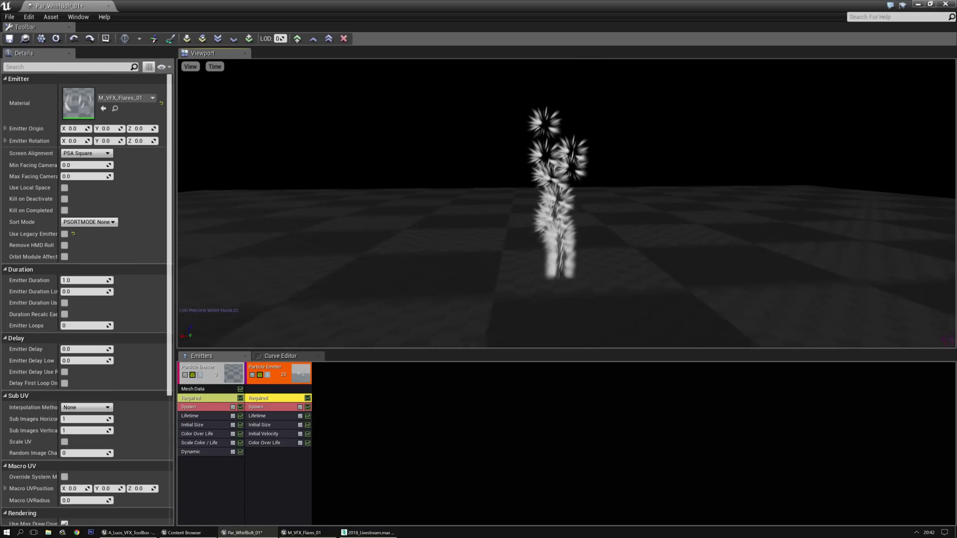
Add a Dynamic parameter module to the second emitter and refresh it to load the material's parameter names.
{"action": "left_click", "coordinate": [262, 459]}
{"action": "right_click", "coordinate": [261, 459]}
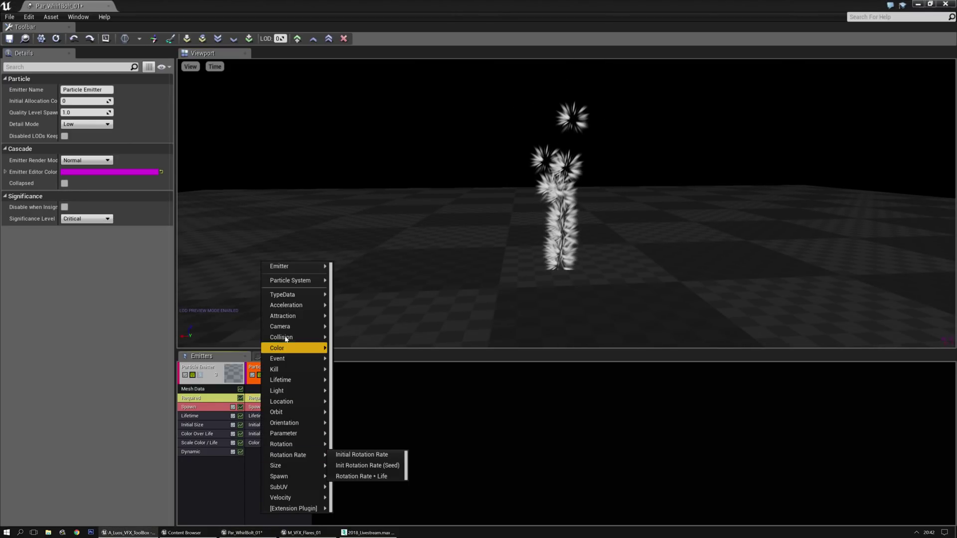
{"action": "mouse_move", "coordinate": [309, 444]}
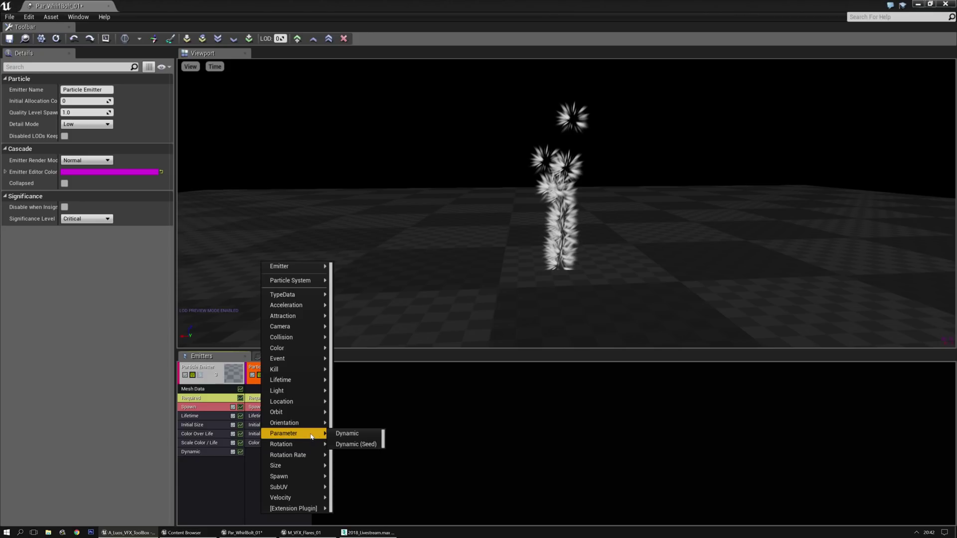
{"action": "left_click", "coordinate": [351, 433]}
{"action": "right_click", "coordinate": [273, 452]}
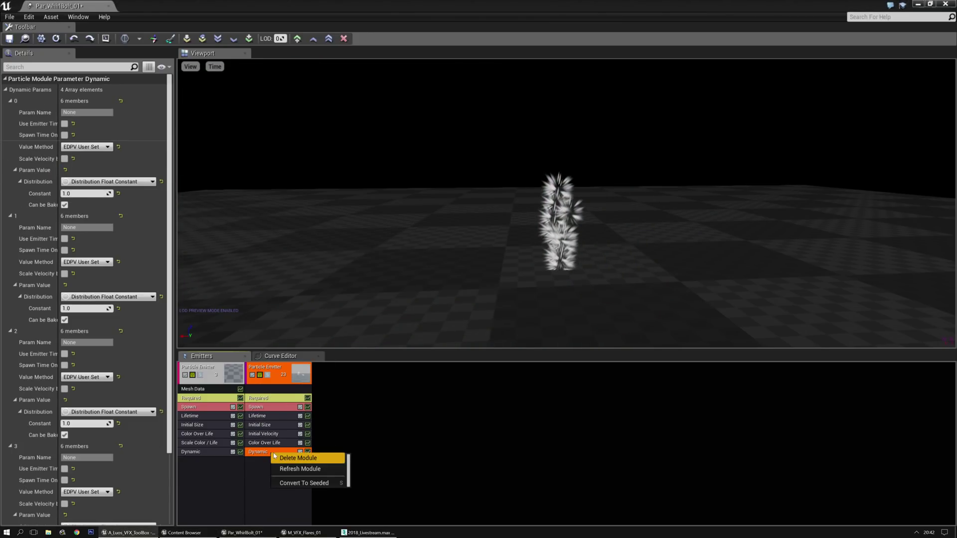
{"action": "left_click", "coordinate": [300, 469]}
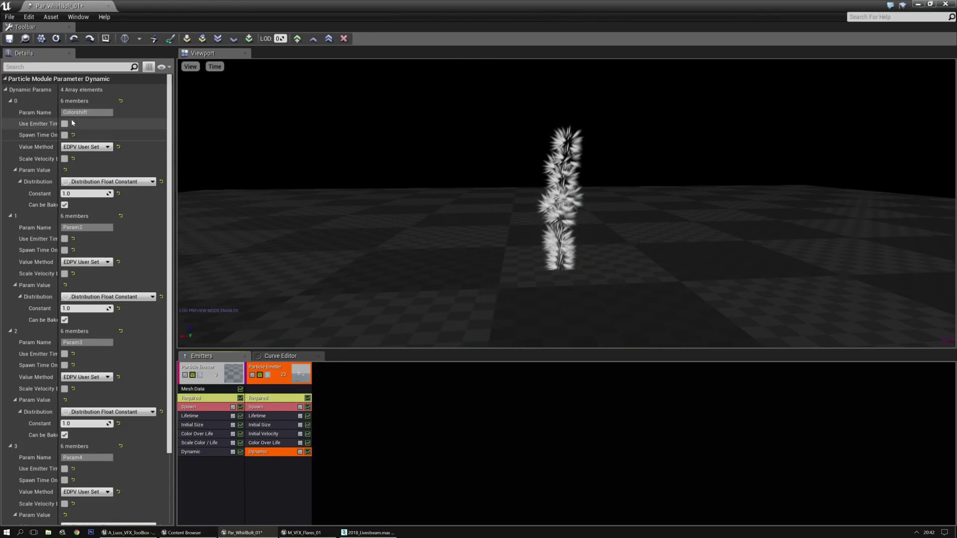
Make Colorshift a Distribution Float Constant Curve with two points, the second with In Val 1 and Out Val 1.
{"action": "left_click", "coordinate": [150, 183]}
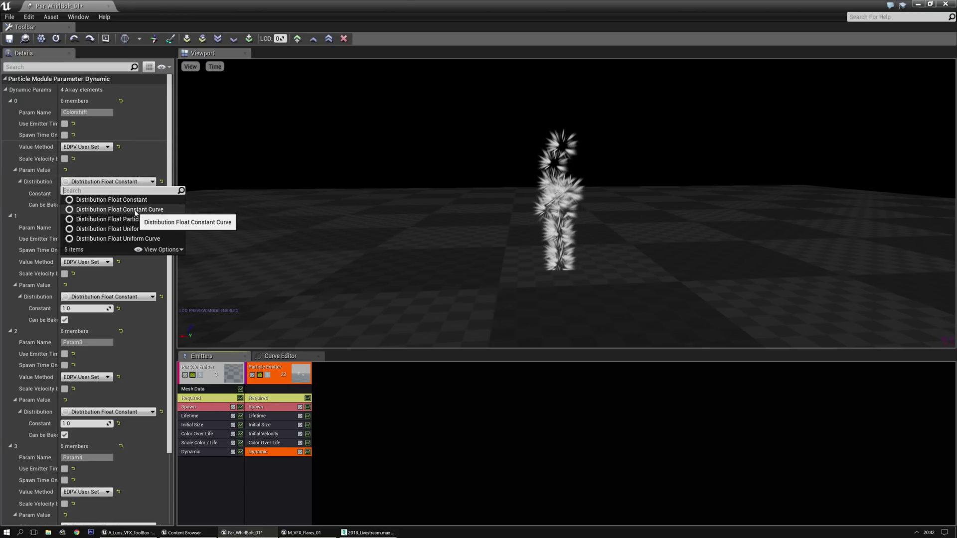
{"action": "left_click", "coordinate": [120, 209]}
{"action": "left_click", "coordinate": [120, 206]}
{"action": "left_click", "coordinate": [120, 206]}
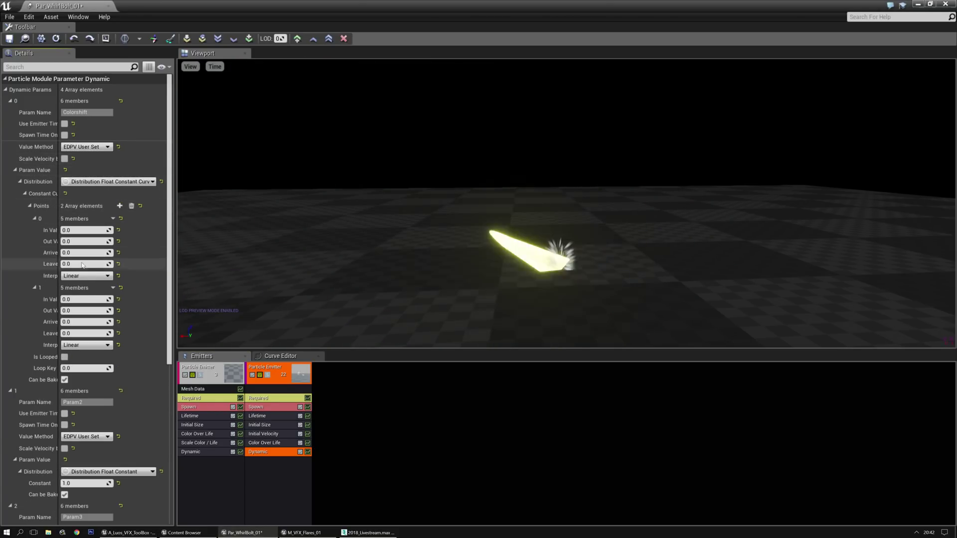
{"action": "key", "text": "Tab"}
{"action": "type", "text": "1"}
{"action": "key", "text": "Return"}
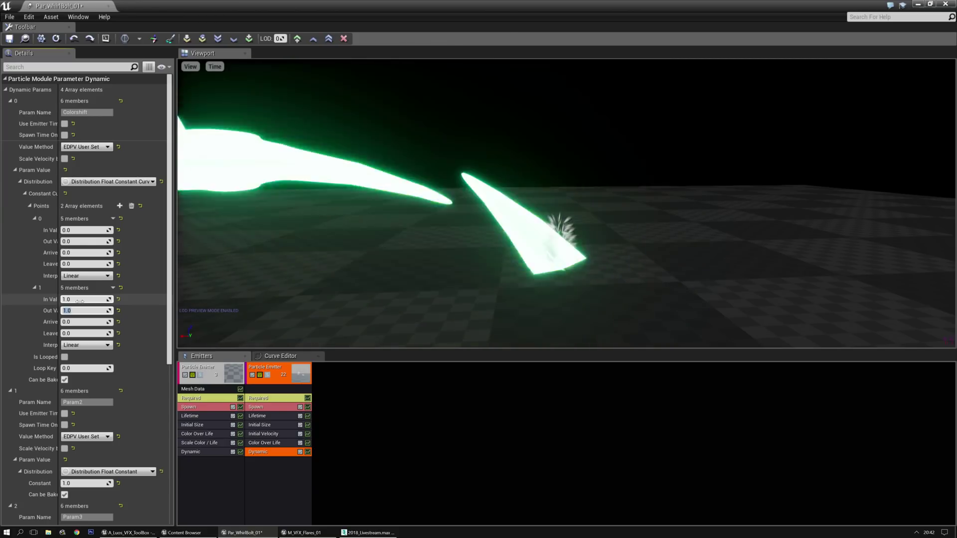
Change the second emitter's Color Over Life distribution to Distribution Vector Constant.
{"action": "left_click", "coordinate": [282, 443]}
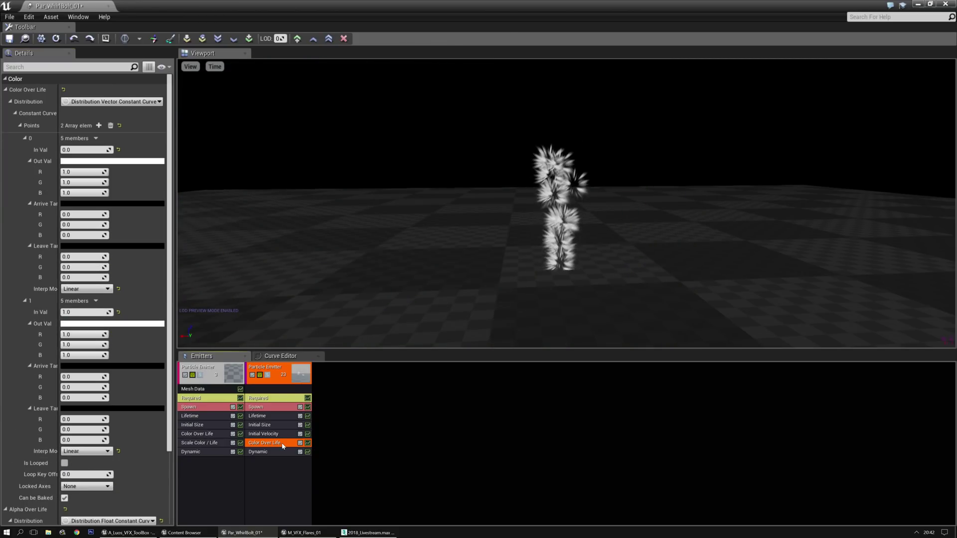
{"action": "left_click", "coordinate": [157, 101]}
{"action": "left_click", "coordinate": [126, 117]}
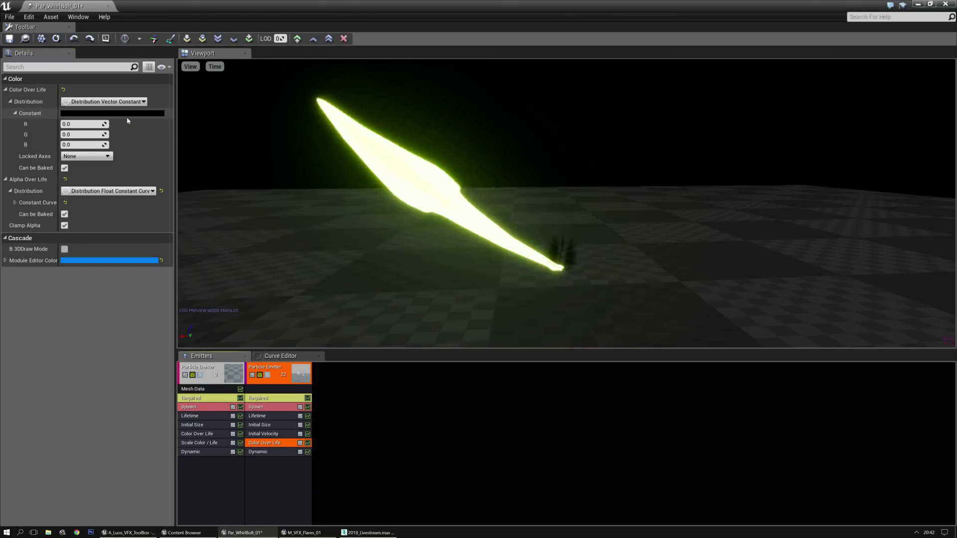
Apply the saved peach swatch to the second emitter's Color Over Life constant.
{"action": "left_click", "coordinate": [124, 115]}
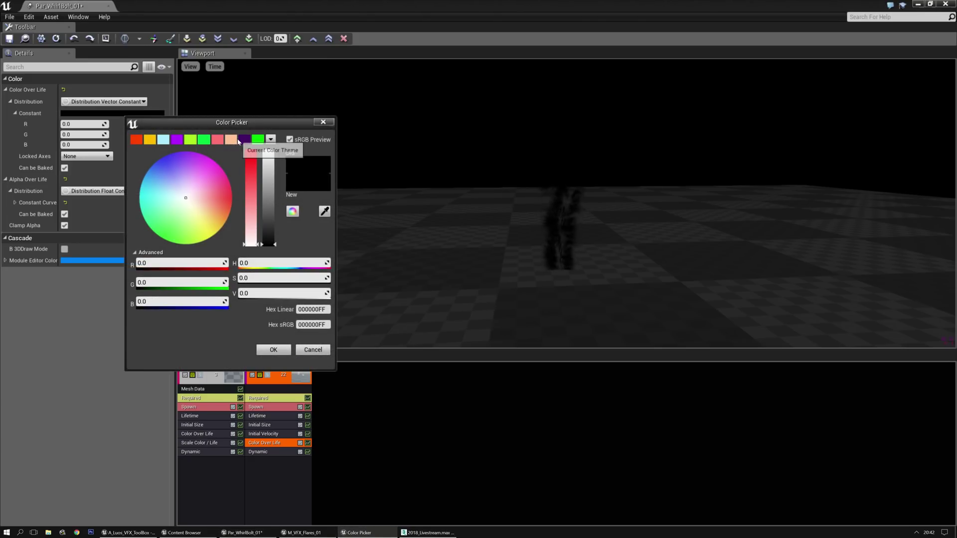
{"action": "left_click", "coordinate": [232, 140]}
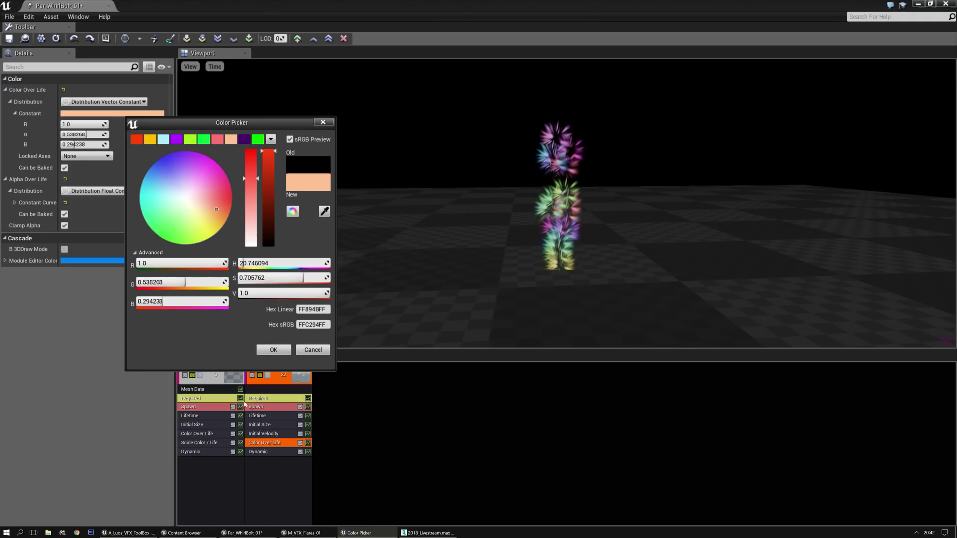
{"action": "left_click", "coordinate": [276, 351]}
Check the first emitter's Color Over Life and match the second emitter's constant with the saved pink swatch, R 1.0, G 0.17, B 0.17.
{"action": "left_click", "coordinate": [215, 434]}
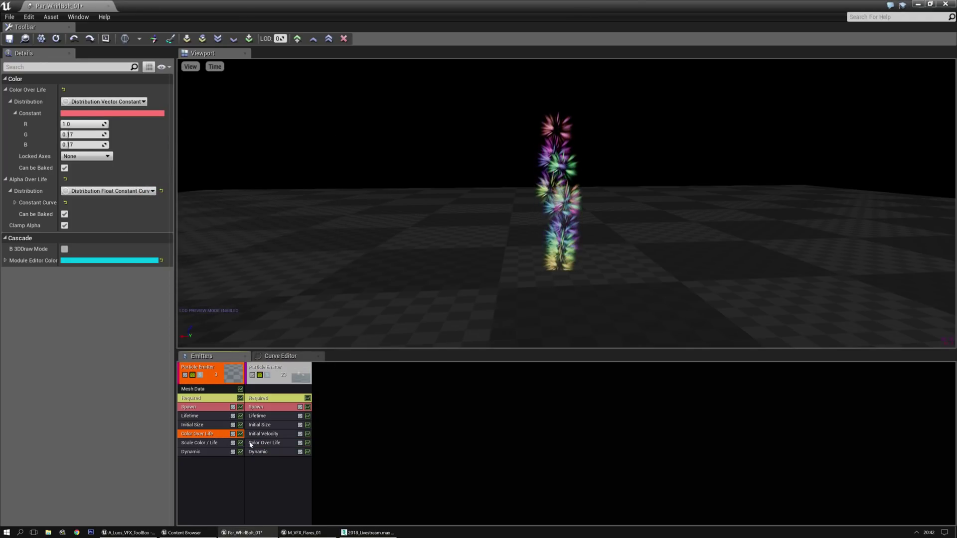
{"action": "left_click", "coordinate": [119, 114]}
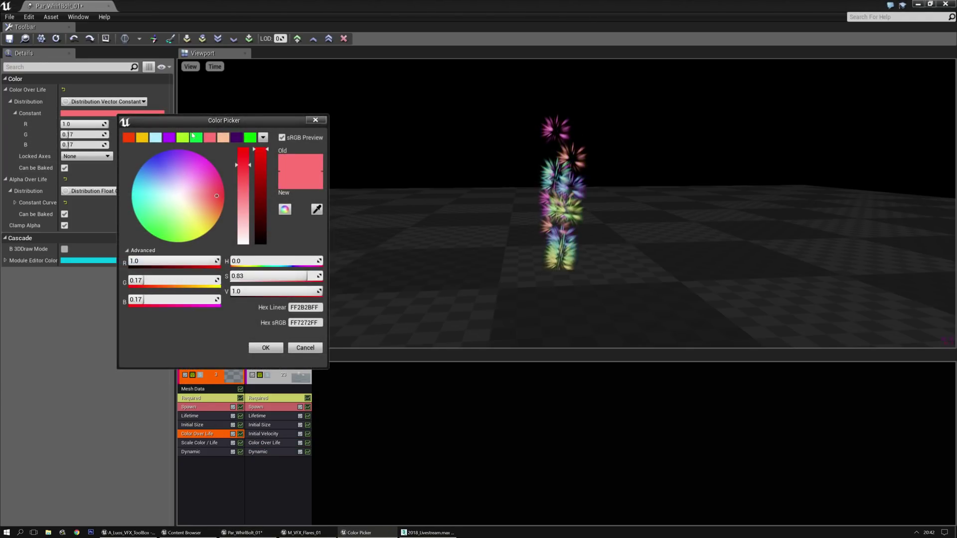
{"action": "left_click", "coordinate": [301, 349]}
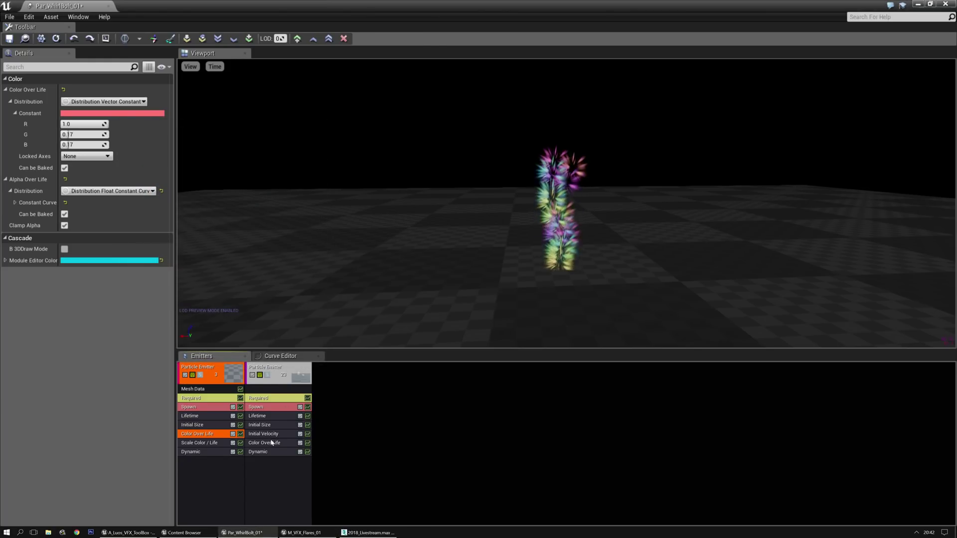
{"action": "left_click", "coordinate": [264, 443]}
{"action": "left_click", "coordinate": [120, 113]}
{"action": "left_click", "coordinate": [215, 140]}
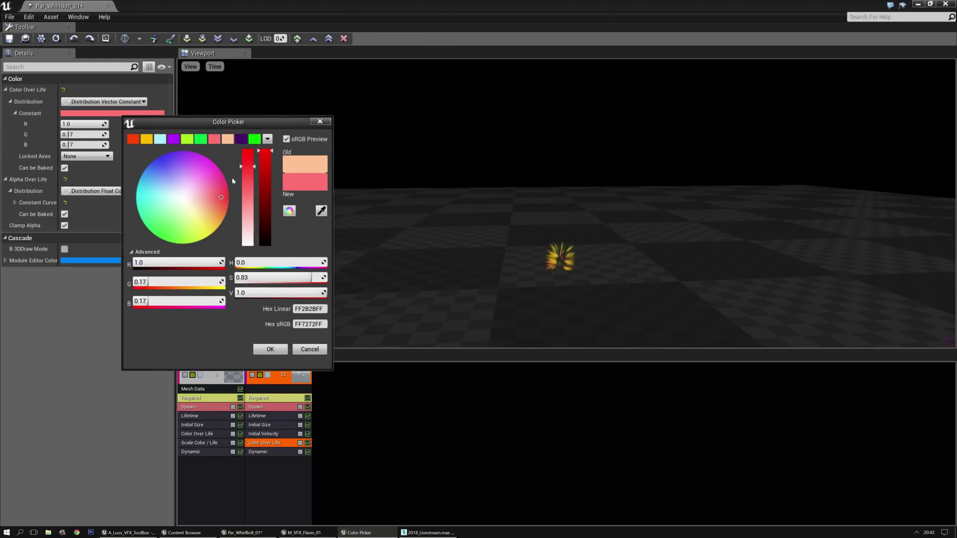
{"action": "left_click", "coordinate": [276, 351]}
Copy the first emitter's Scale Color / Life module into the second emitter, between Color Over Life and Dynamic.
{"action": "left_click", "coordinate": [202, 443]}
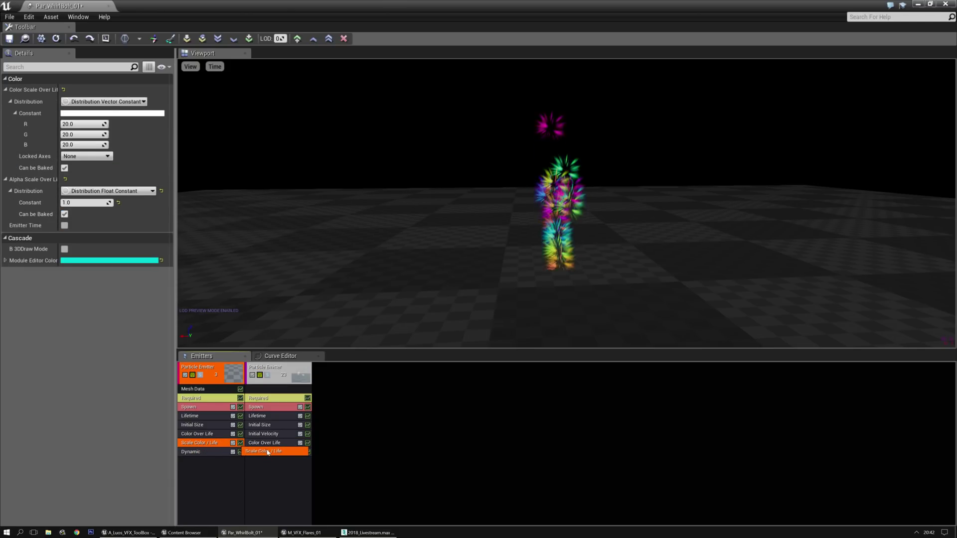
{"action": "left_click_drag", "start_coordinate": [270, 445], "coordinate": [268, 454], "text": "ctrl"}
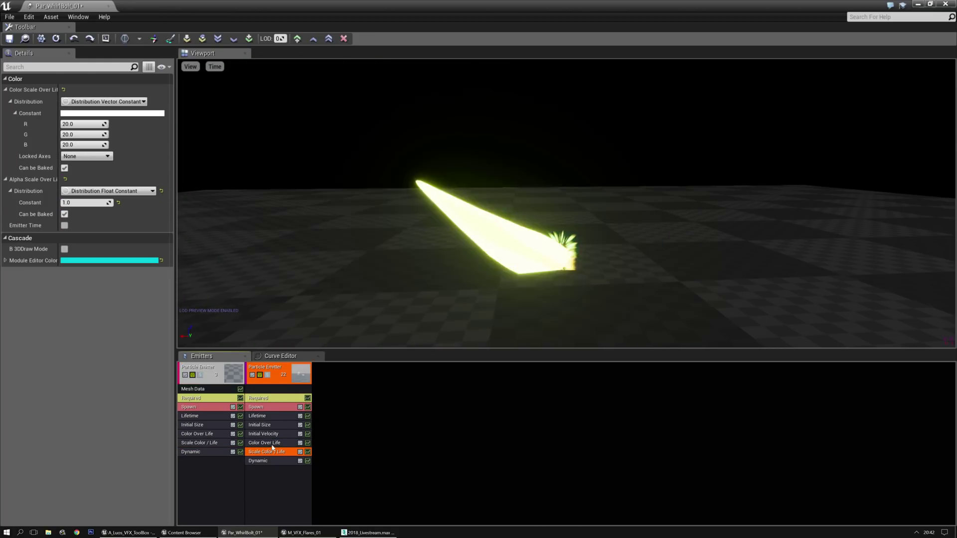
{"action": "mouse_move", "coordinate": [441, 273]}
{"action": "right_mouse_down"}
{"action": "mouse_move", "coordinate": [441, 289]}
{"action": "mouse_move", "coordinate": [441, 273]}
{"action": "right_mouse_up"}
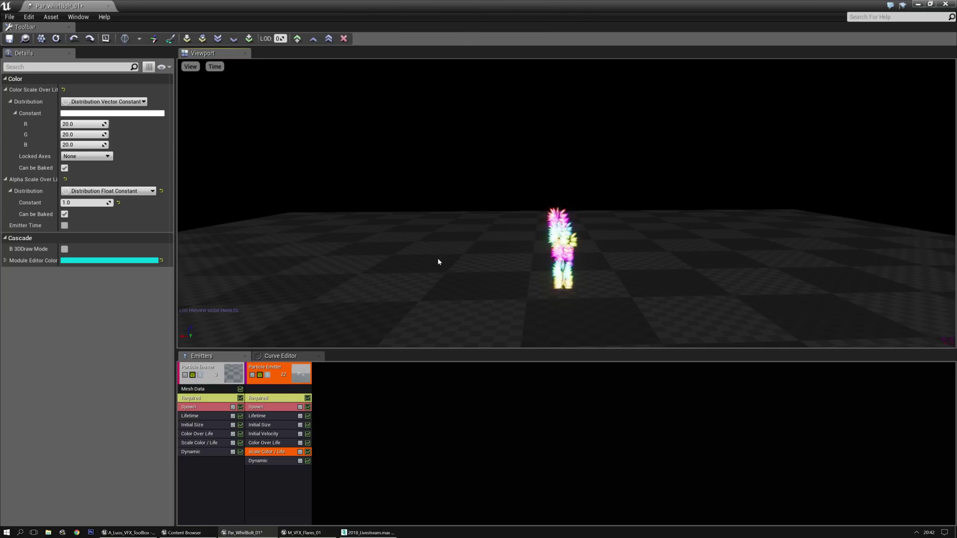
Set the second emitter's Start Size Max to 100 and Min to 140 on all three axes.
{"action": "left_click", "coordinate": [265, 425]}
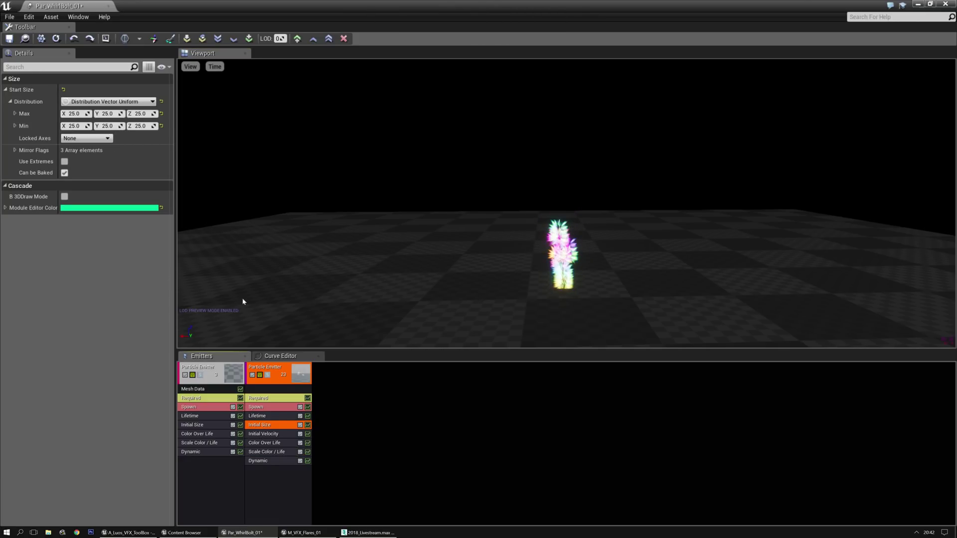
{"action": "left_click", "coordinate": [78, 113]}
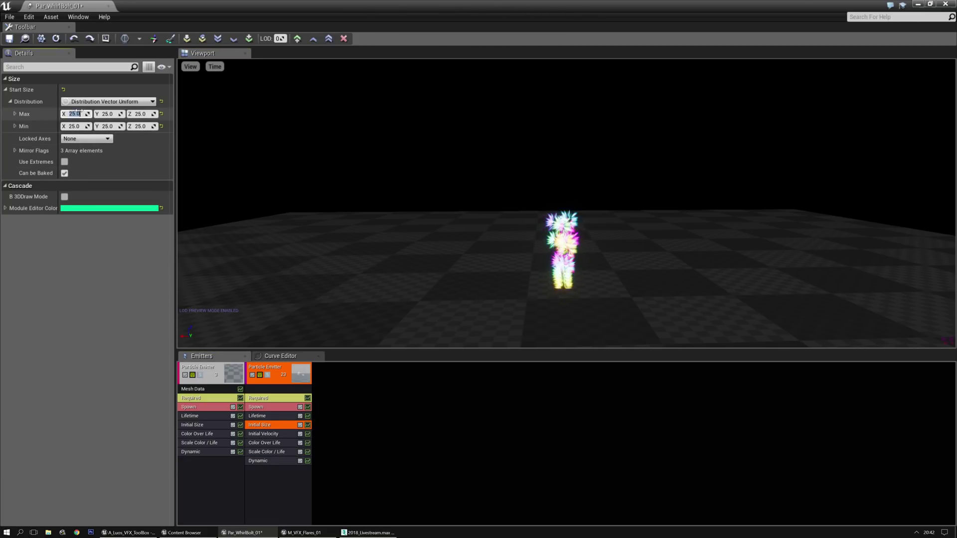
{"action": "type", "text": "100"}
{"action": "key", "text": "Tab"}
{"action": "type", "text": "100"}
{"action": "key", "text": "Tab"}
{"action": "type", "text": "140"}
{"action": "key", "text": "Tab"}
{"action": "type", "text": "140"}
{"action": "key", "text": "Tab"}
{"action": "type", "text": "1450"}
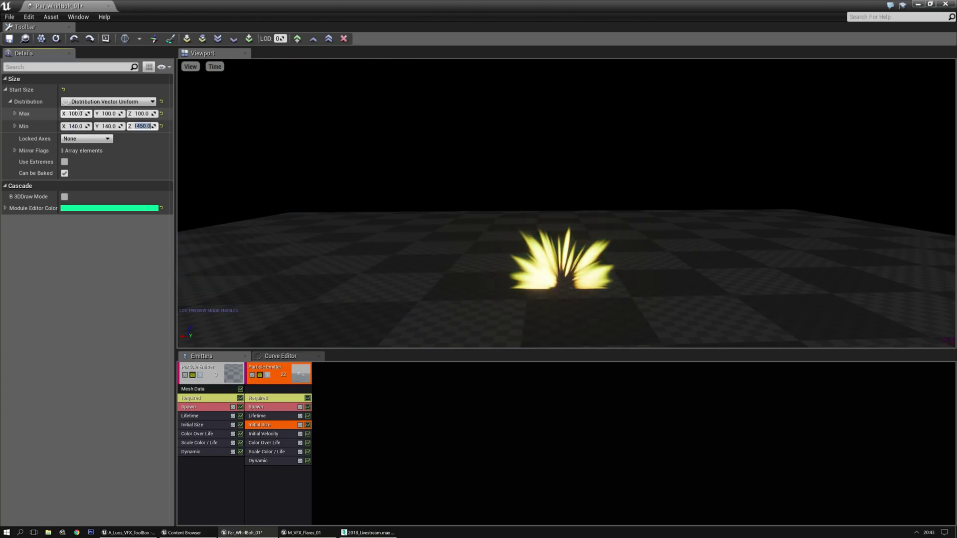
{"action": "key", "text": "Return"}
{"action": "key", "text": "Return"}
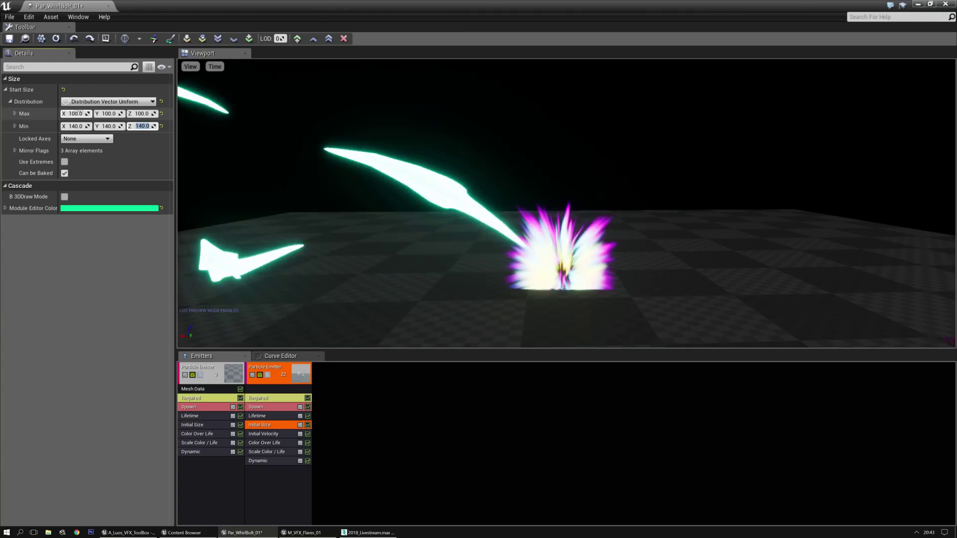
Delete the second emitter's Initial Velocity module and add an Initial Rotation module.
{"action": "left_click", "coordinate": [281, 435]}
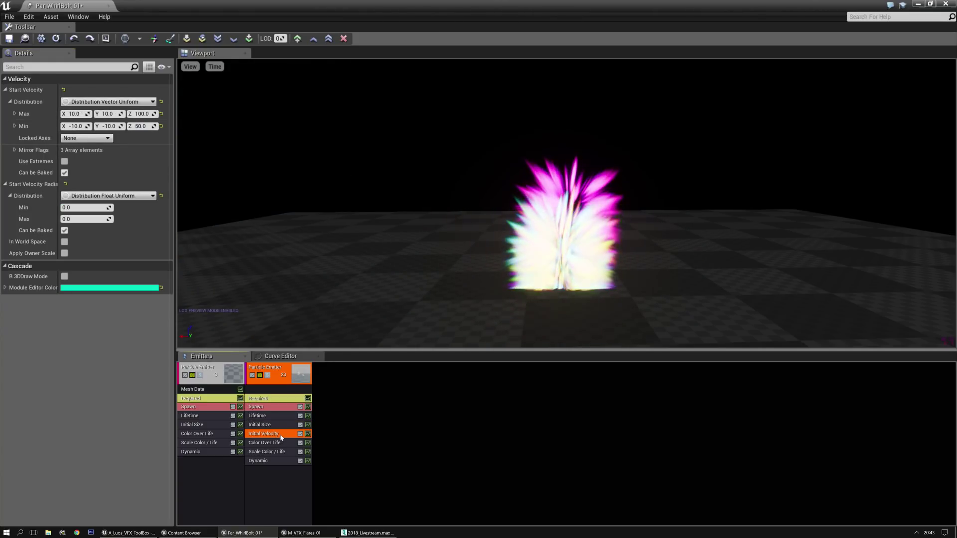
{"action": "key", "text": "Delete"}
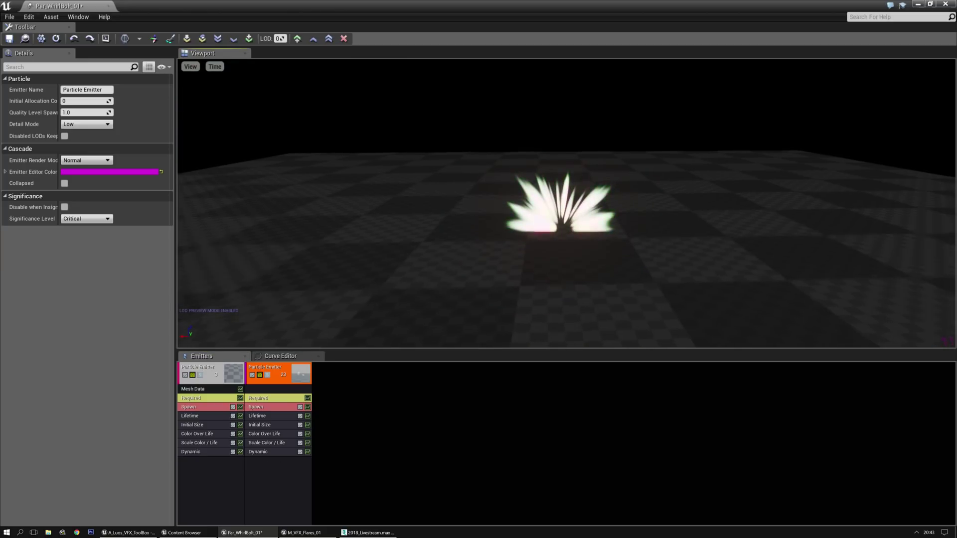
{"action": "right_click", "coordinate": [273, 468]}
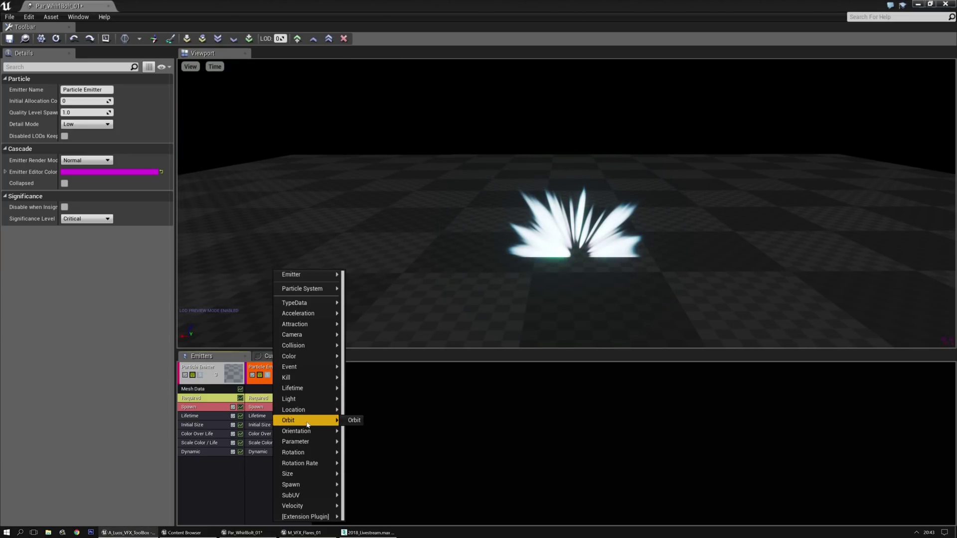
{"action": "mouse_move", "coordinate": [302, 452]}
{"action": "left_click", "coordinate": [368, 452]}
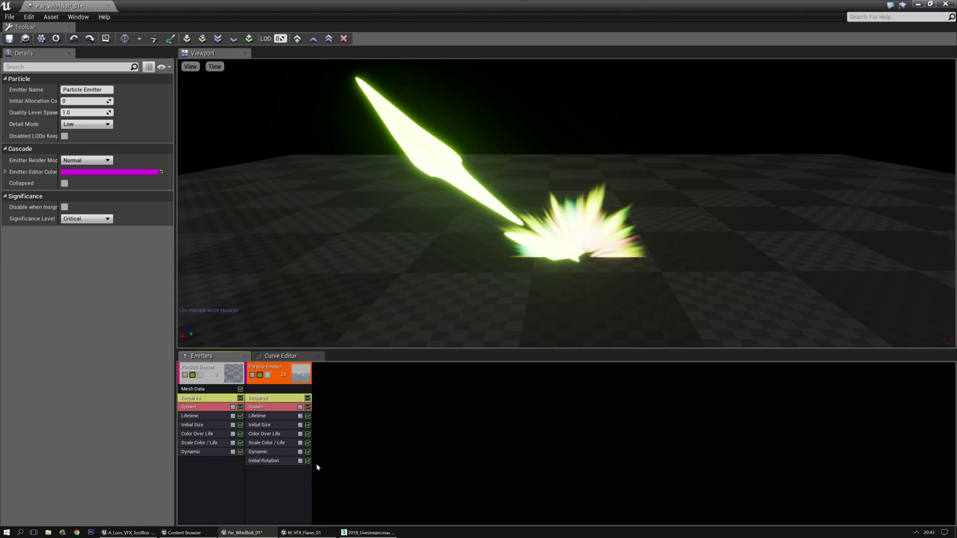
Add an Initial Rotation Rate module to the second emitter with Min -0.2 and Max 0.2.
{"action": "right_click_drag", "start_coordinate": [598, 220], "coordinate": [604, 215]}
{"action": "key", "text": "w"}
{"action": "key", "text": "s"}
{"action": "right_click", "coordinate": [263, 483]}
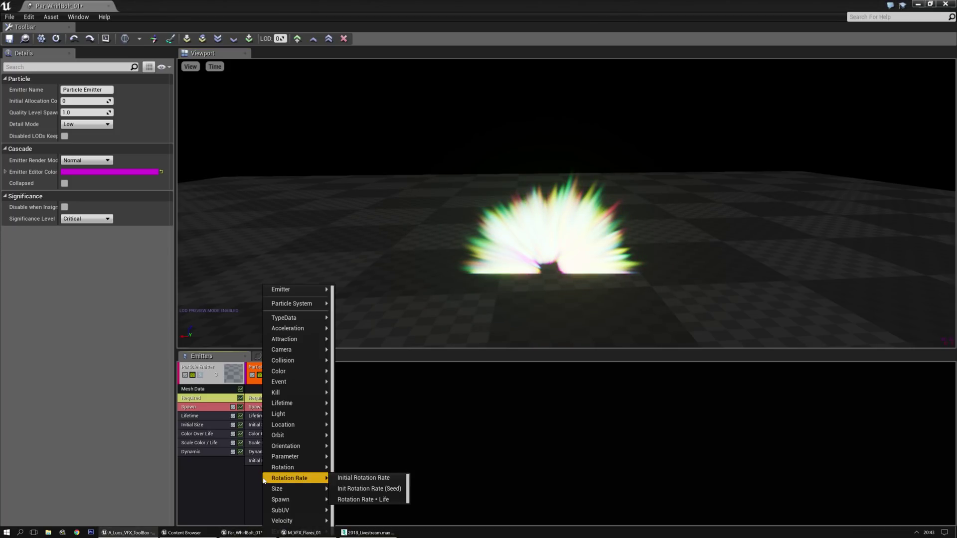
{"action": "mouse_move", "coordinate": [301, 479]}
{"action": "left_click", "coordinate": [341, 478]}
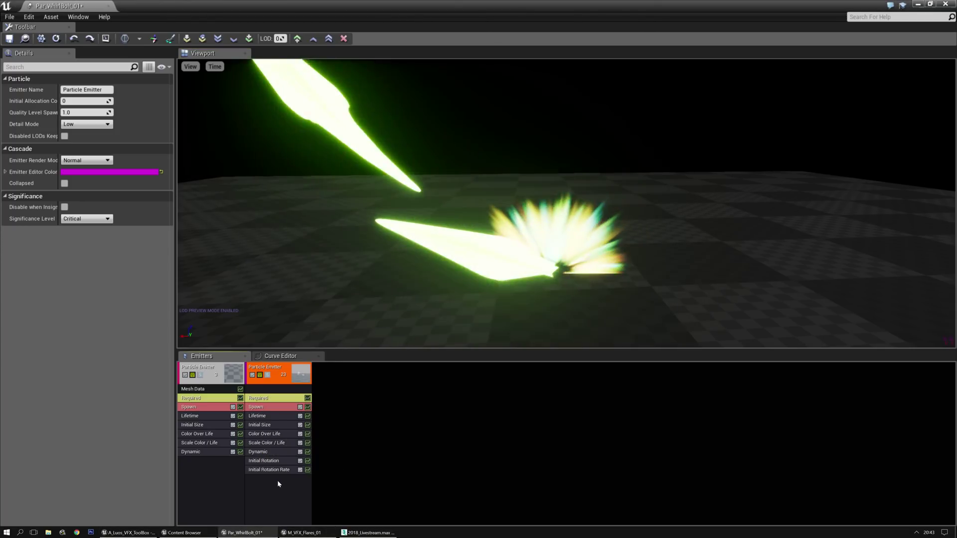
{"action": "left_click", "coordinate": [276, 470]}
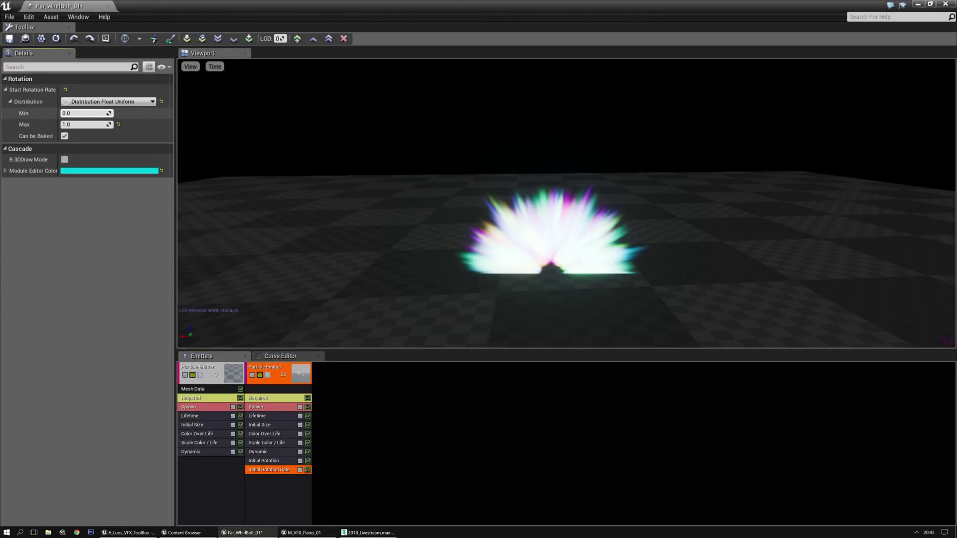
{"action": "type", "text": ".2"}
{"action": "key", "text": "Tab"}
{"action": "type", "text": "0.2"}
{"action": "key", "text": "Return"}
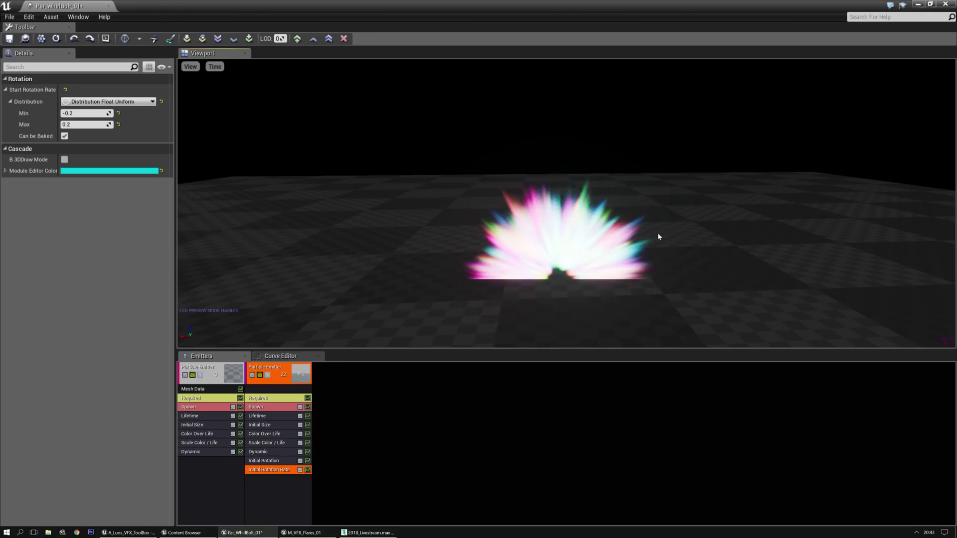
Enlarge the emitter list area and set Emitter Loops to 1 in the second emitter's Required module.
{"action": "left_click_drag", "start_coordinate": [364, 350], "coordinate": [373, 302]}
{"action": "left_click", "coordinate": [265, 447]}
{"action": "left_click_drag", "start_coordinate": [441, 258], "coordinate": [382, 288]}
{"action": "left_click", "coordinate": [258, 349]}
{"action": "left_click", "coordinate": [82, 325]}
{"action": "type", "text": "1"}
{"action": "key", "text": "Return"}
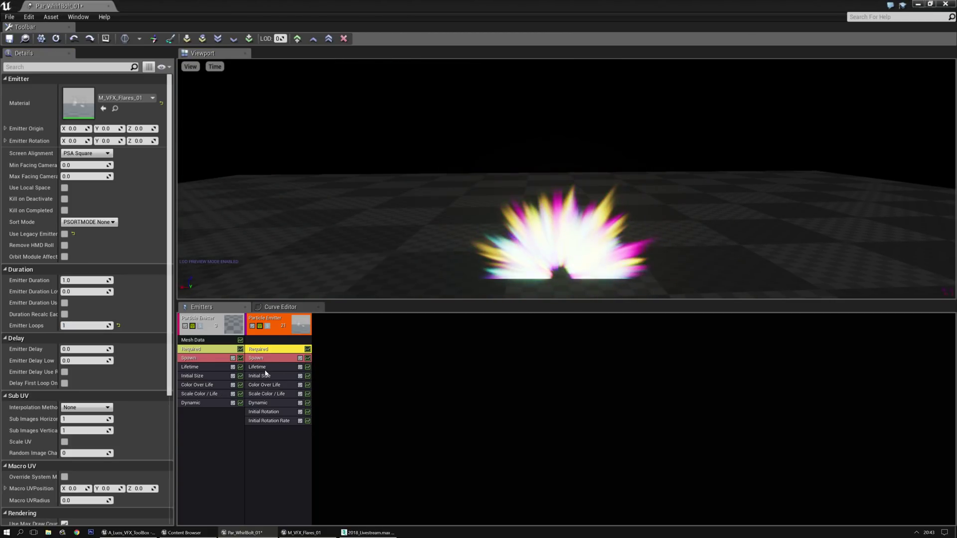
Set the second emitter's Lifetime to Min 0.15 and Max 0.22.
{"action": "left_click", "coordinate": [269, 367]}
{"action": "left_click", "coordinate": [82, 113]}
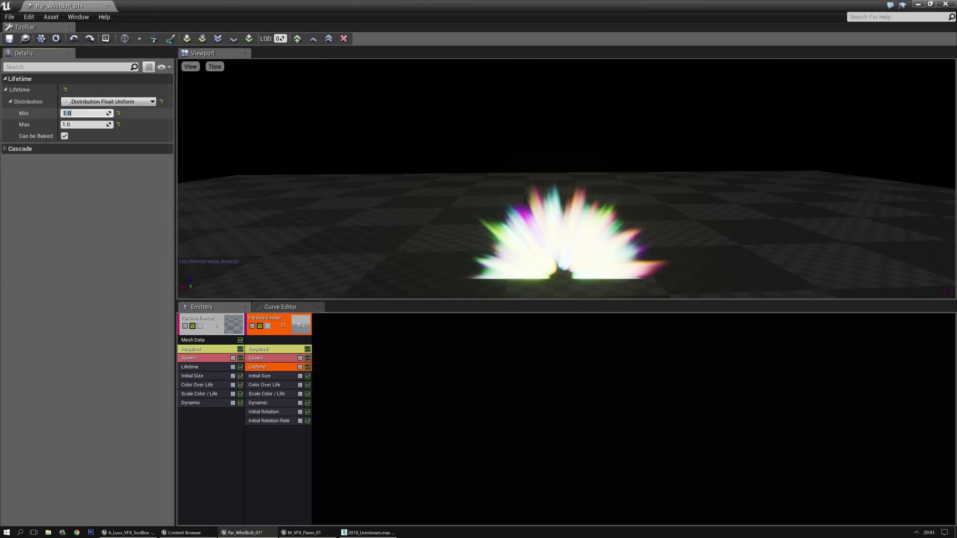
{"action": "type", "text": "0.15"}
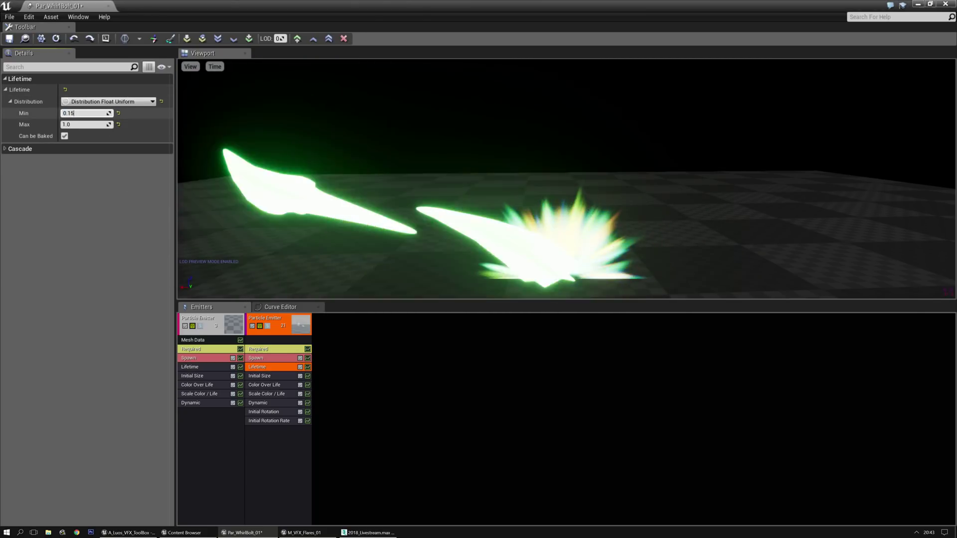
{"action": "key", "text": "Tab"}
{"action": "type", "text": "0.22"}
{"action": "key", "text": "Return"}
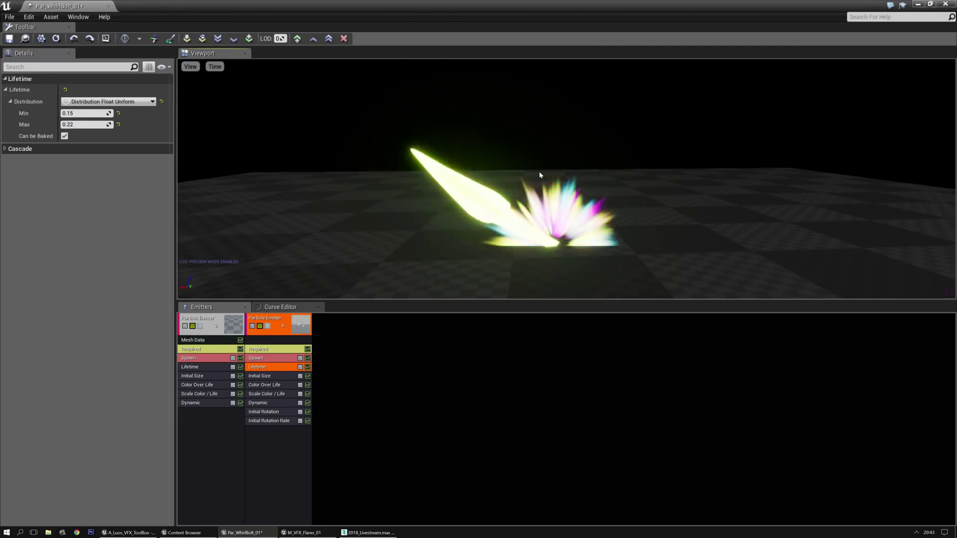
Reset the second emitter's Spawn Rate to a Distribution Float Constant of 0.0.
{"action": "left_click_drag", "start_coordinate": [576, 212], "coordinate": [573, 220]}
{"action": "left_click_drag", "start_coordinate": [515, 252], "coordinate": [512, 243]}
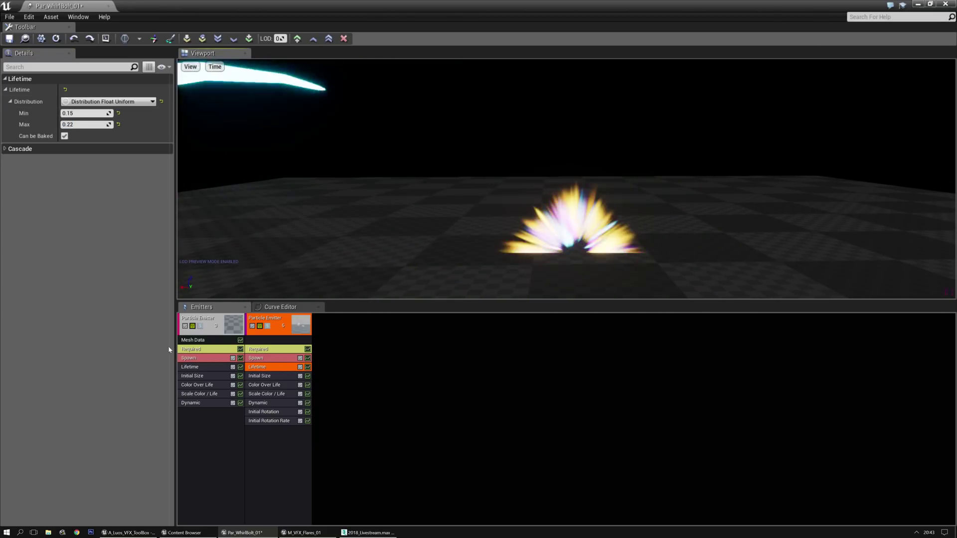
{"action": "left_click", "coordinate": [255, 358]}
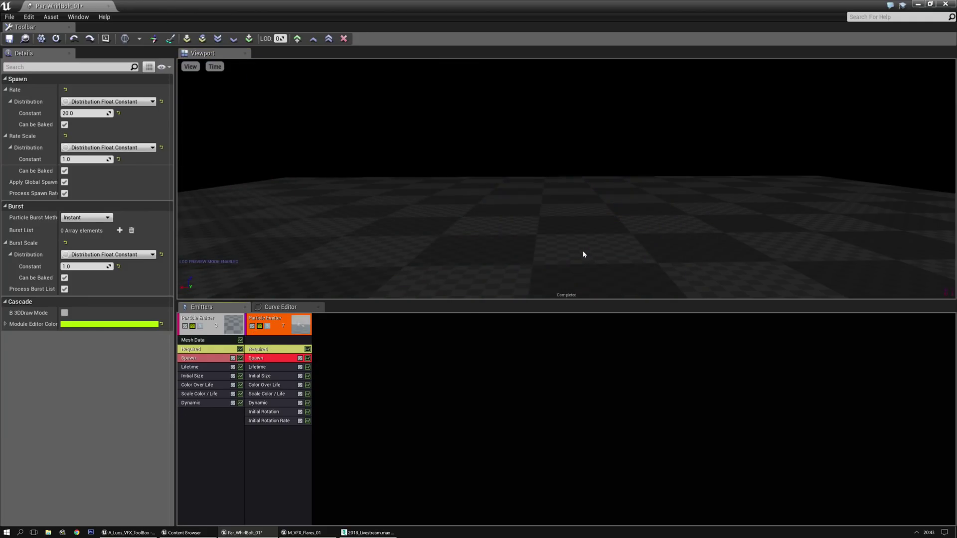
{"action": "mouse_move", "coordinate": [605, 227]}
{"action": "right_mouse_down"}
{"action": "mouse_move", "coordinate": [605, 216]}
{"action": "mouse_move", "coordinate": [604, 226]}
{"action": "right_mouse_up"}
{"action": "right_click_drag", "start_coordinate": [305, 178], "coordinate": [491, 186]}
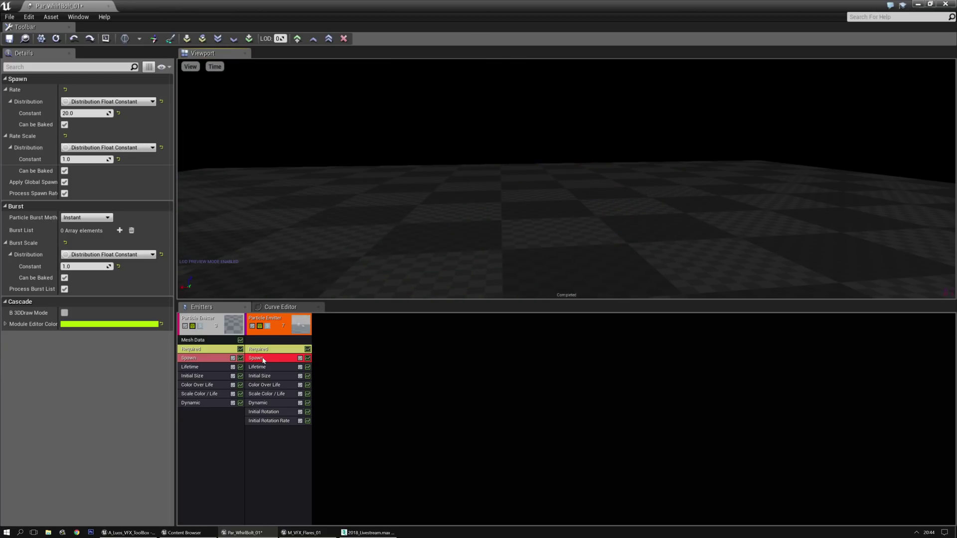
{"action": "left_click", "coordinate": [99, 101]}
{"action": "left_click", "coordinate": [99, 120]}
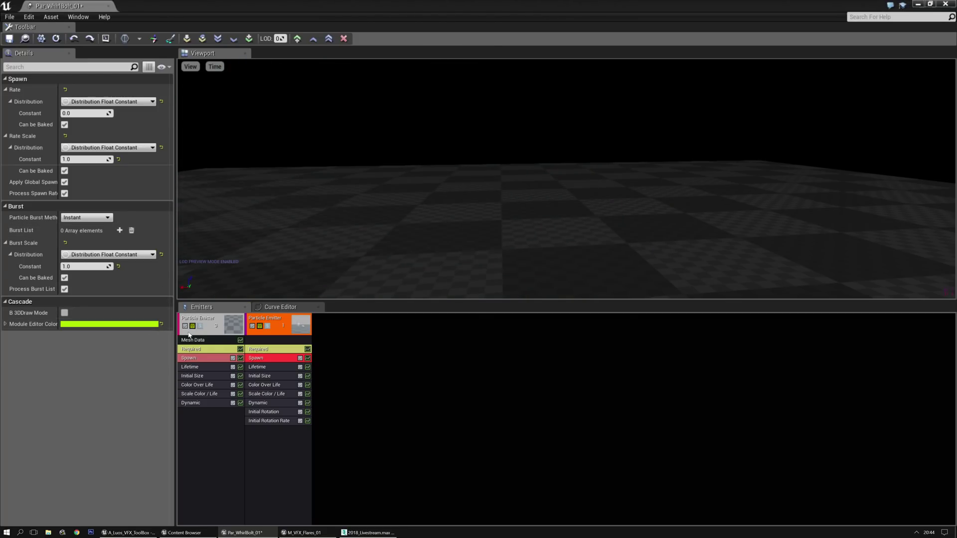
Add four elements to the Burst List of the second emitter's Spawn module.
{"action": "left_click", "coordinate": [120, 230]}
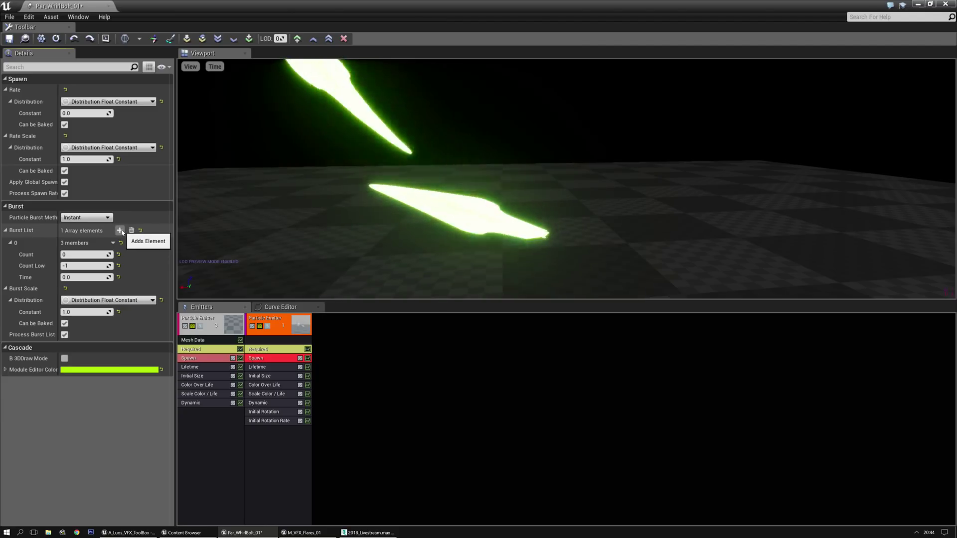
{"action": "left_click", "coordinate": [121, 230]}
{"action": "left_click", "coordinate": [120, 231]}
{"action": "left_click", "coordinate": [120, 230]}
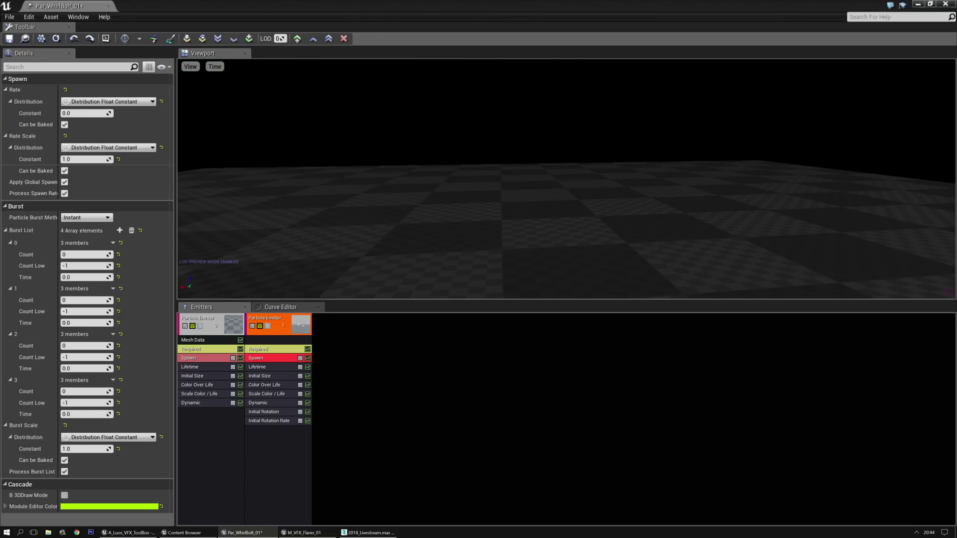
Set the Count of all four Burst List elements to 1.
{"action": "left_click", "coordinate": [65, 300]}
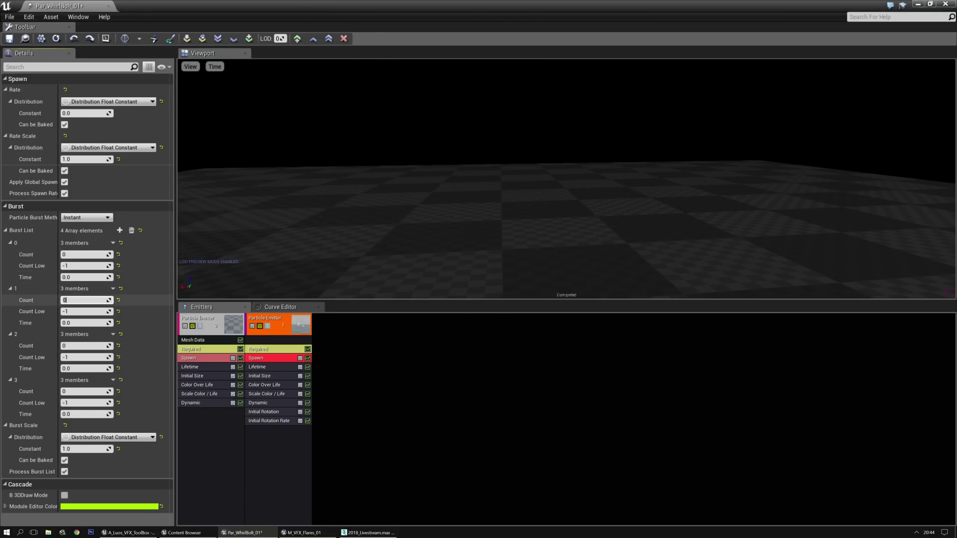
{"action": "left_click", "coordinate": [81, 255]}
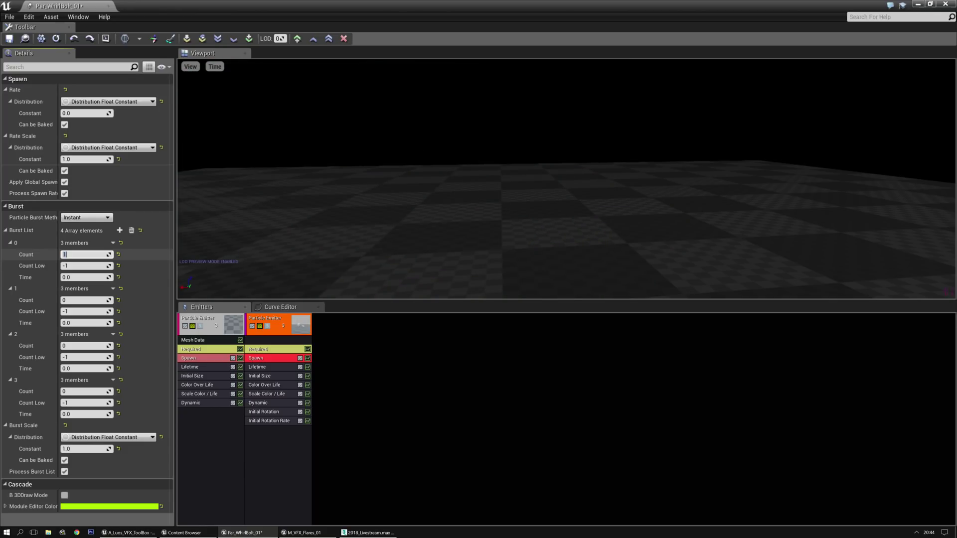
{"action": "left_click", "coordinate": [80, 301]}
{"action": "type", "text": "1"}
{"action": "key", "text": "Tab"}
{"action": "key", "text": "Tab"}
{"action": "key", "text": "Tab"}
{"action": "key", "text": "Tab"}
{"action": "type", "text": "1"}
{"action": "key", "text": "Tab"}
{"action": "key", "text": "Tab"}
{"action": "key", "text": "Tab"}
{"action": "key", "text": "Tab"}
{"action": "type", "text": "1"}
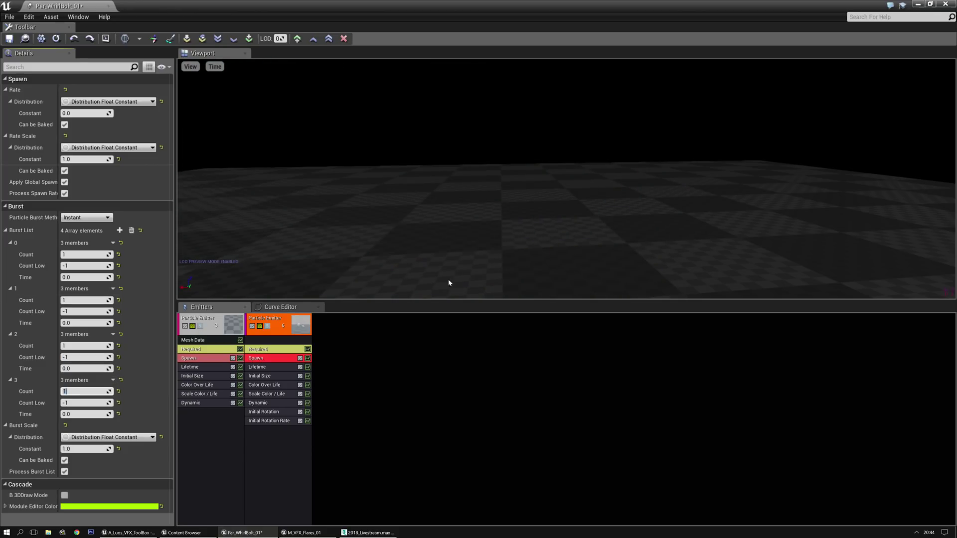
{"action": "left_click_drag", "start_coordinate": [602, 201], "coordinate": [587, 201]}
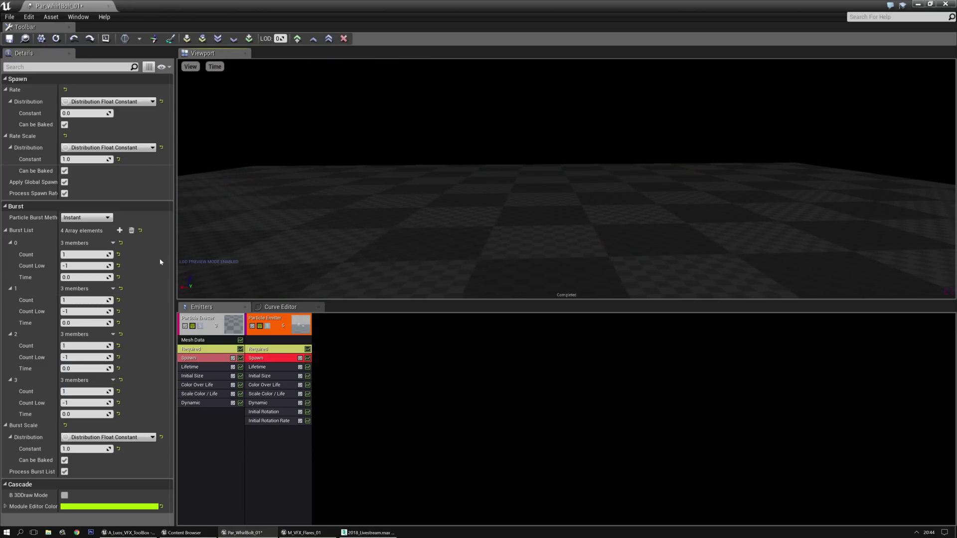
Set the Time of the second emitter's four Burst List elements to 0.15, 0.225, 0.3 and 0.375 in order.
{"action": "left_click", "coordinate": [77, 277]}
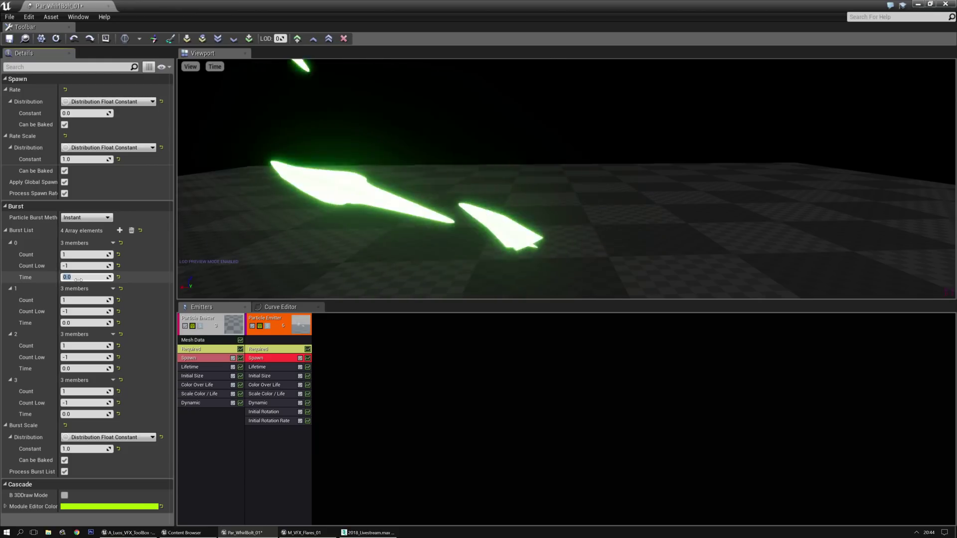
{"action": "type", "text": "0.15"}
{"action": "key", "text": "Return"}
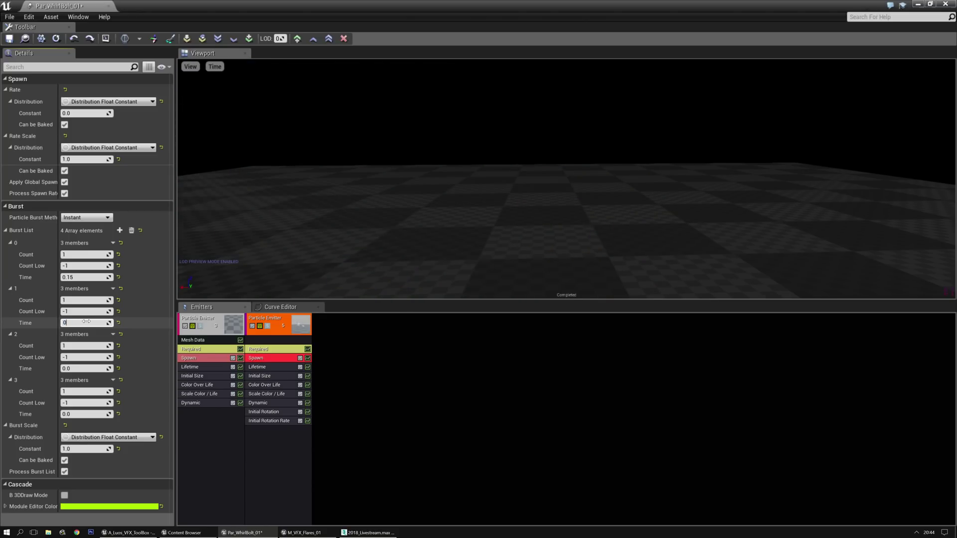
{"action": "key", "text": "Return"}
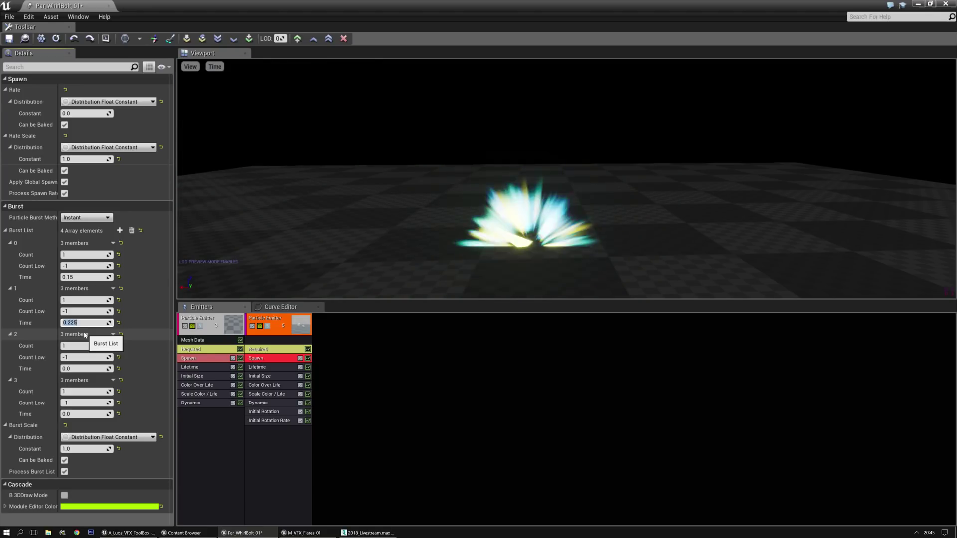
{"action": "left_click", "coordinate": [74, 369]}
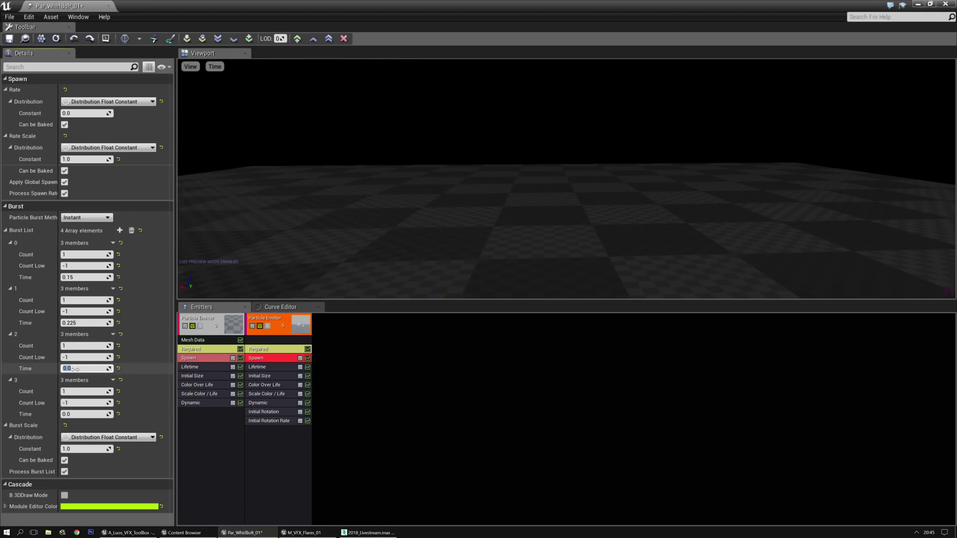
{"action": "type", "text": "0.3"}
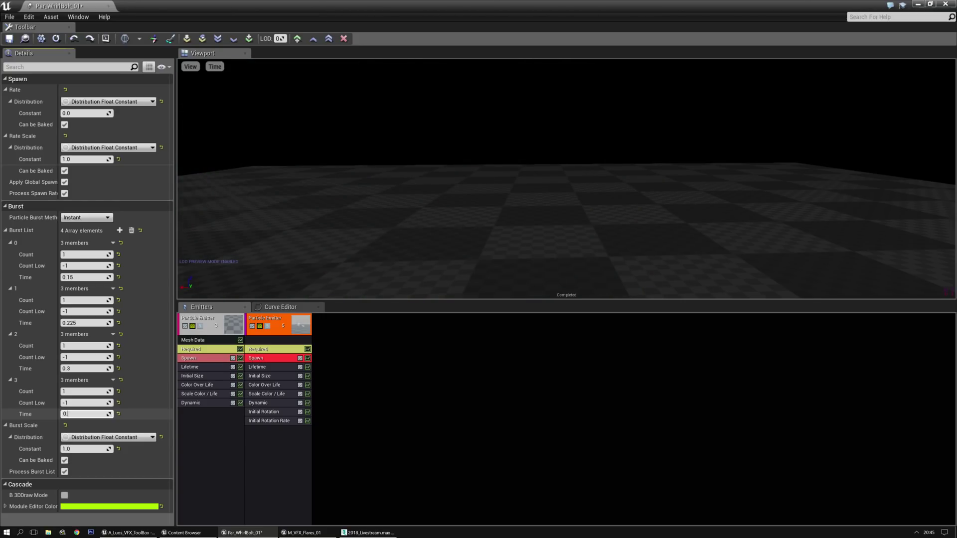
{"action": "type", "text": "4375"}
{"action": "key", "text": "Return"}
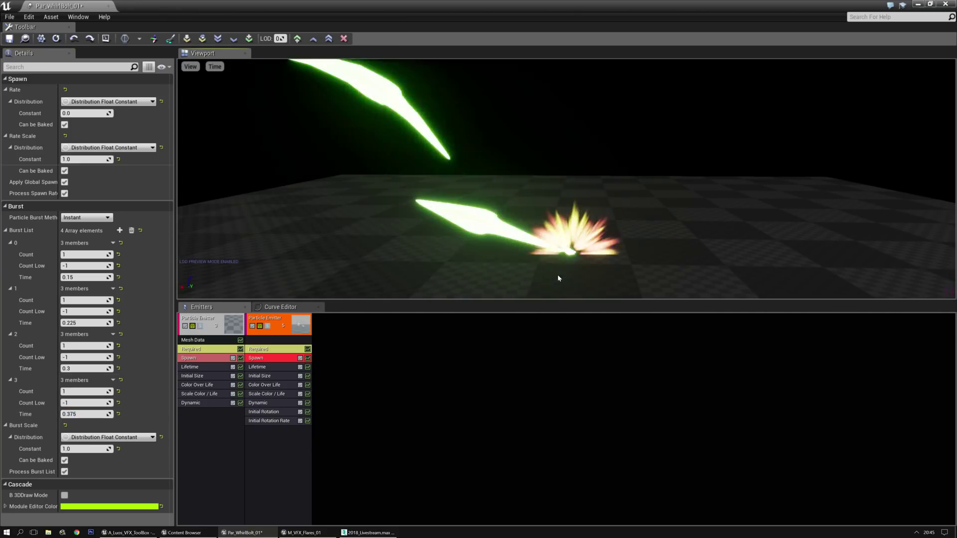
Add a Size By Life module to the second emitter.
{"action": "left_click_drag", "start_coordinate": [557, 274], "coordinate": [576, 238]}
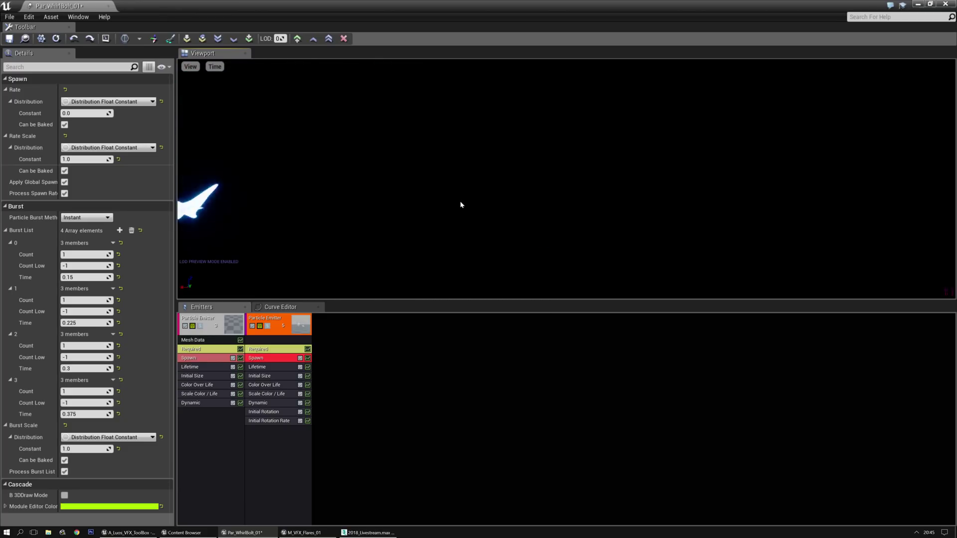
{"action": "left_click", "coordinate": [263, 430]}
{"action": "right_click", "coordinate": [264, 429]}
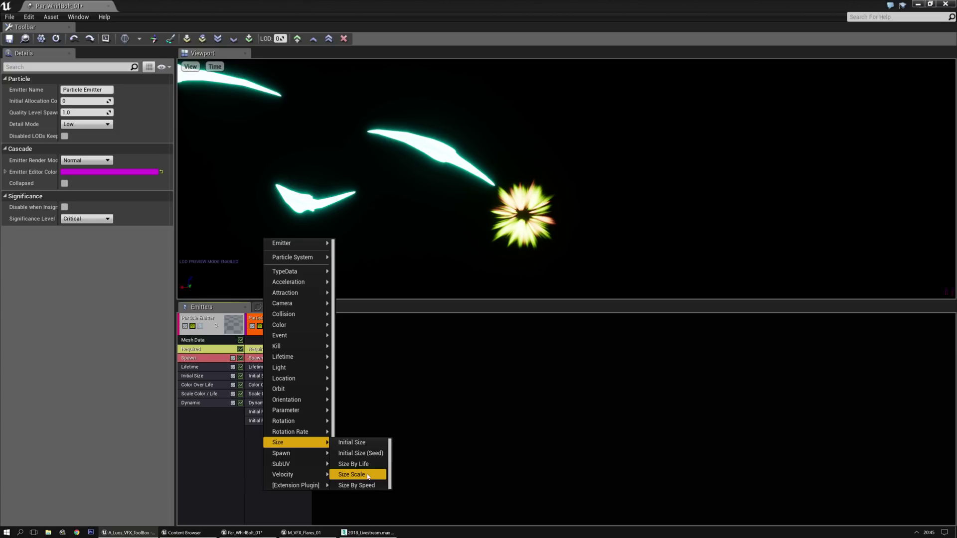
{"action": "left_click", "coordinate": [369, 468]}
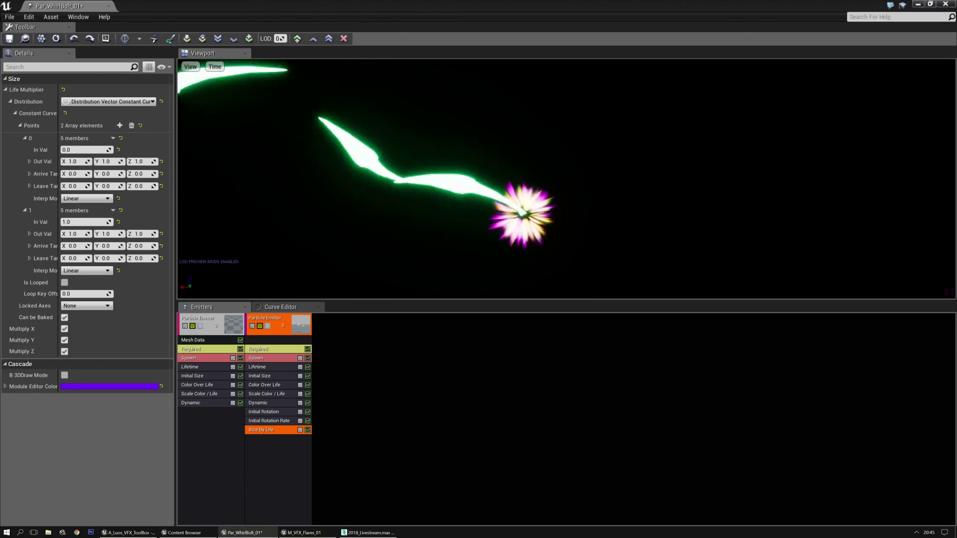
Clear the existing Life Multiplier curve points of the Size By Life module and add four new points.
{"action": "left_click", "coordinate": [132, 126]}
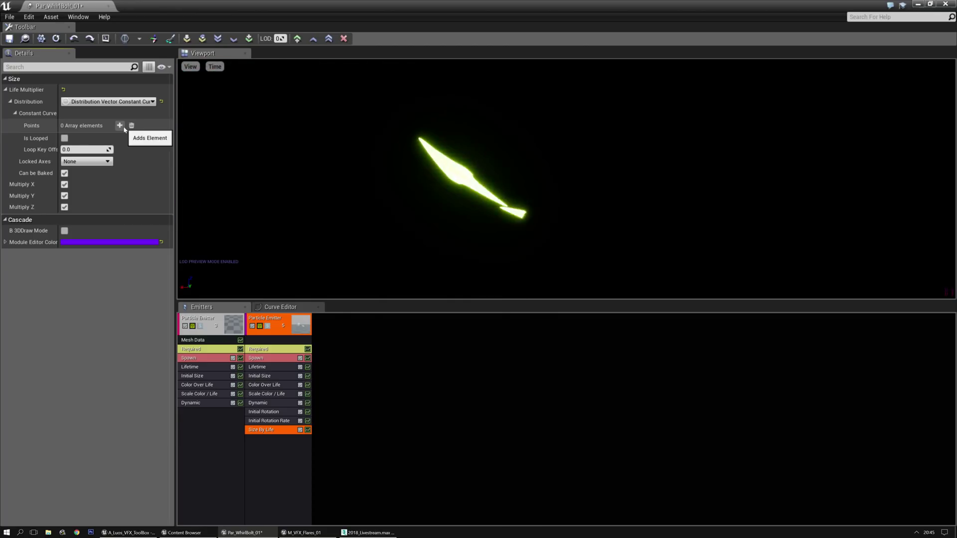
{"action": "left_click", "coordinate": [123, 128]}
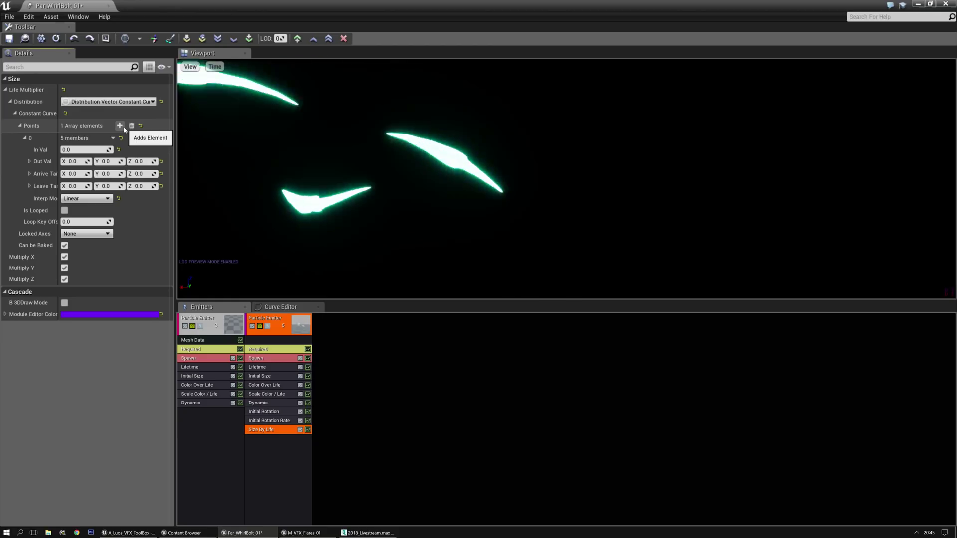
{"action": "left_click", "coordinate": [120, 126]}
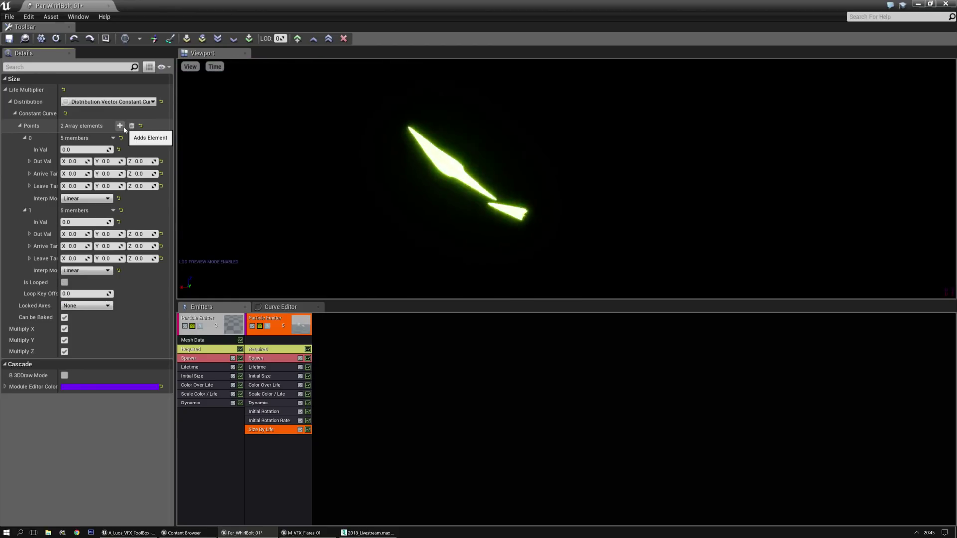
{"action": "left_click", "coordinate": [119, 125]}
{"action": "left_click", "coordinate": [120, 125]}
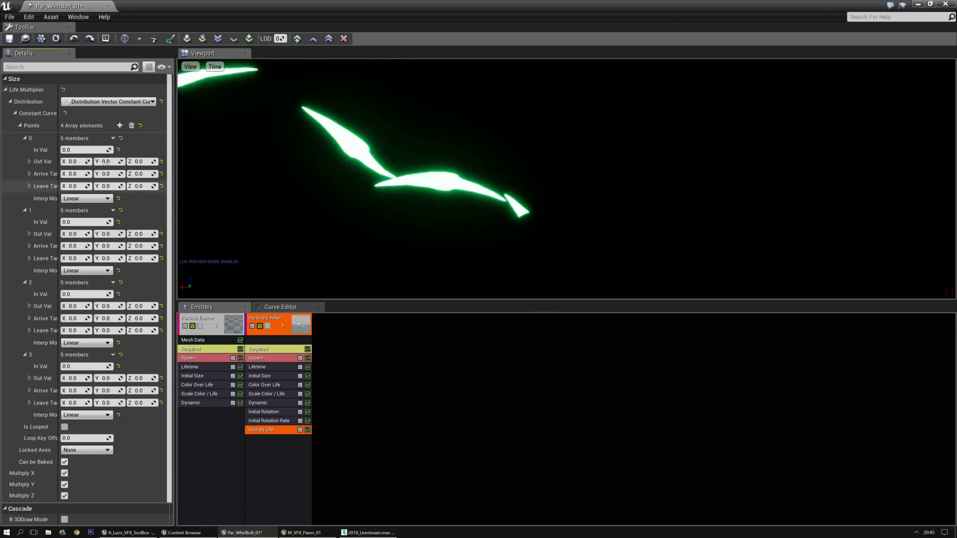
Set point 1 of the Size By Life curve to In Val 0.1 and Out Val 2 on X, Y and Z.
{"action": "left_click", "coordinate": [78, 222]}
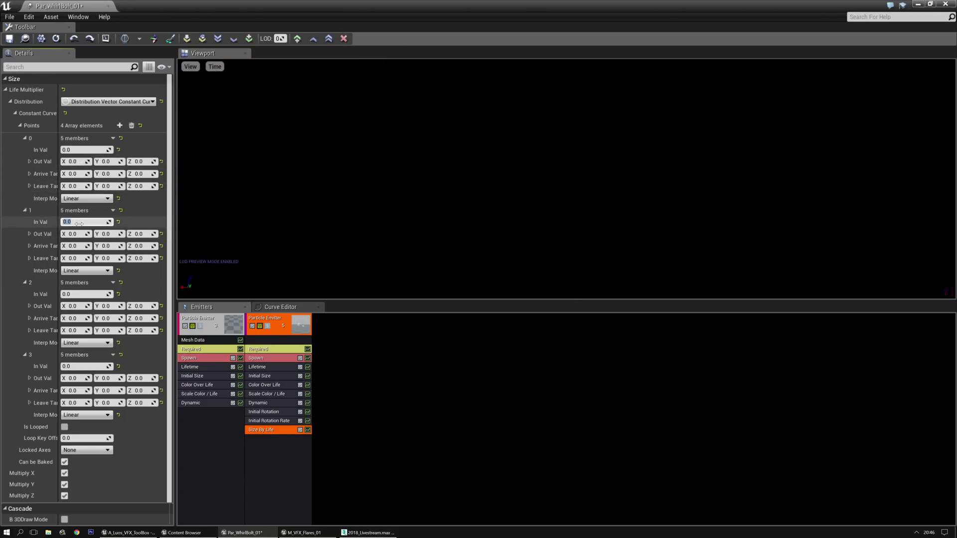
{"action": "type", "text": "0.1"}
{"action": "key", "text": "Tab"}
{"action": "type", "text": "2"}
{"action": "key", "text": "Tab"}
{"action": "type", "text": "2"}
{"action": "key", "text": "Tab"}
{"action": "type", "text": "2"}
{"action": "key", "text": "Return"}
Set point 2 of the Size By Life curve to In Val 0.3 and Out Val 1 on X, Y and Z.
{"action": "left_click", "coordinate": [74, 294]}
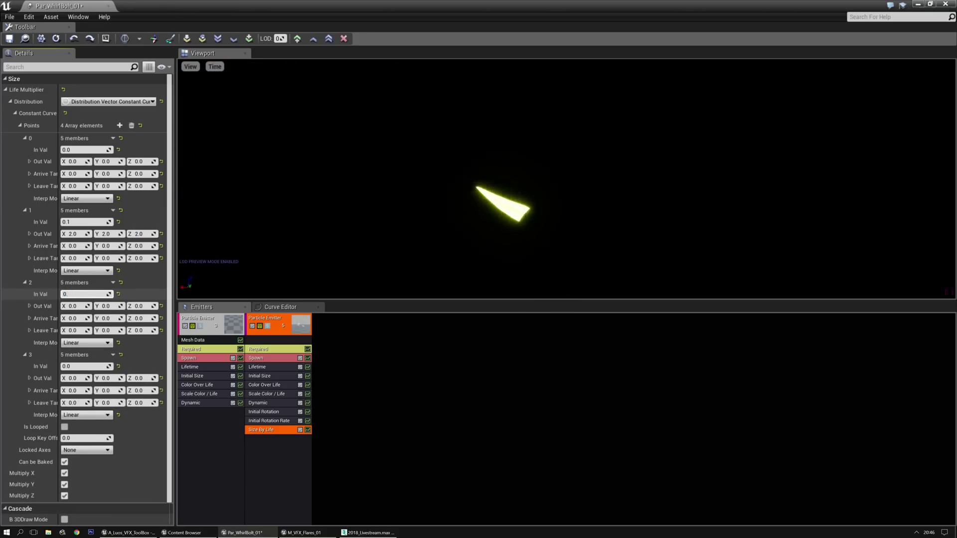
{"action": "type", "text": "0.3"}
{"action": "key", "text": "Tab"}
{"action": "type", "text": "1"}
{"action": "key", "text": "Tab"}
{"action": "type", "text": "1"}
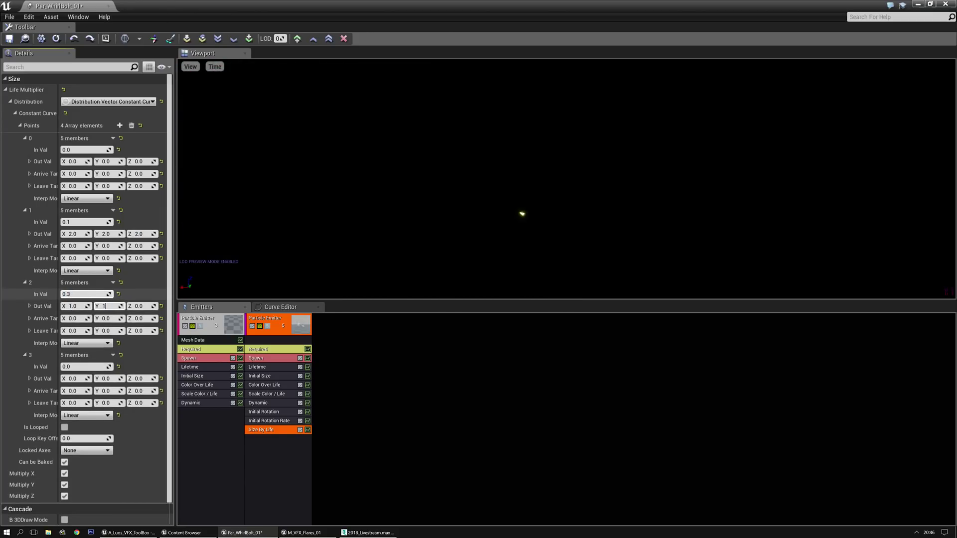
{"action": "type", "text": "1"}
{"action": "key", "text": "Return"}
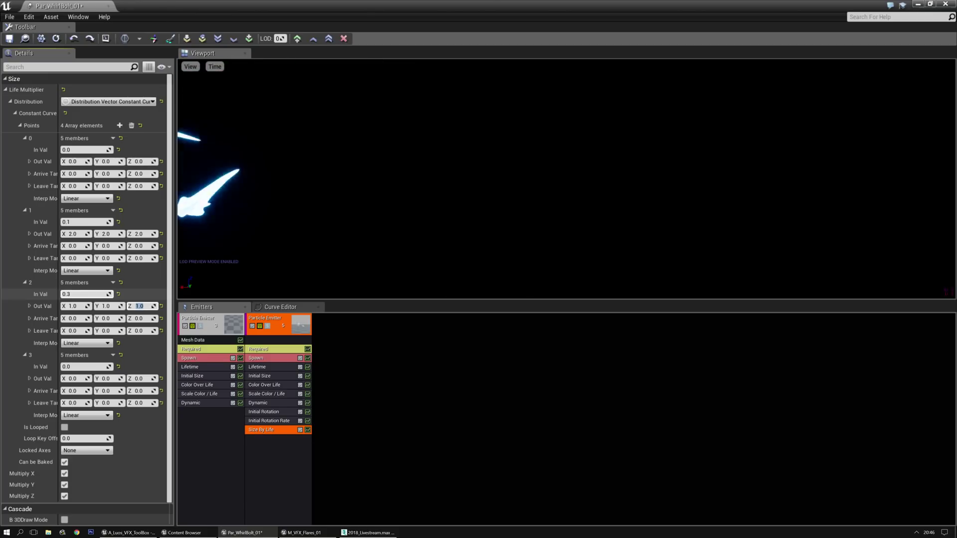
Set the In Val of point 3 of the Size By Life curve to 1.0.
{"action": "left_click", "coordinate": [80, 366]}
{"action": "type", "text": "1"}
{"action": "key", "text": "Return"}
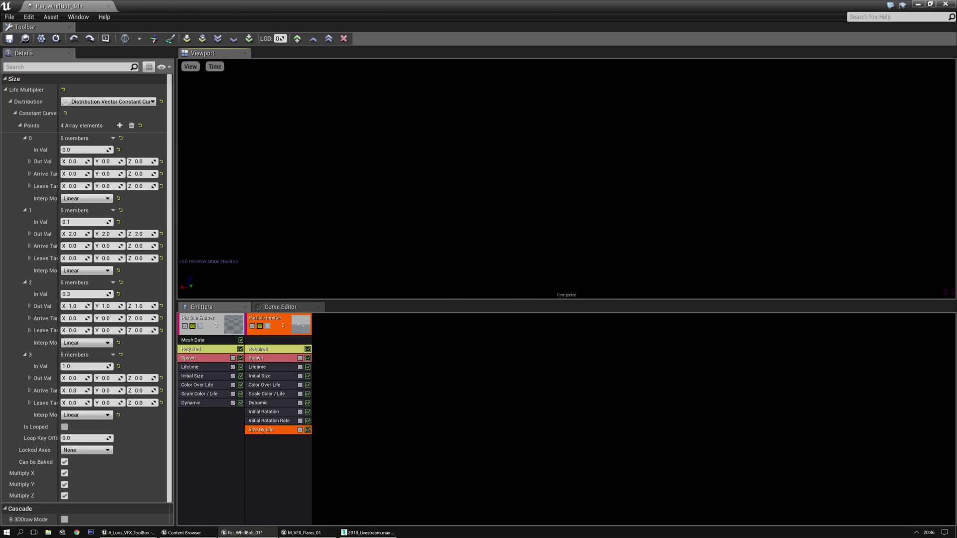
Duplicate the second emitter as a third emitter.
{"action": "left_click", "coordinate": [268, 324]}
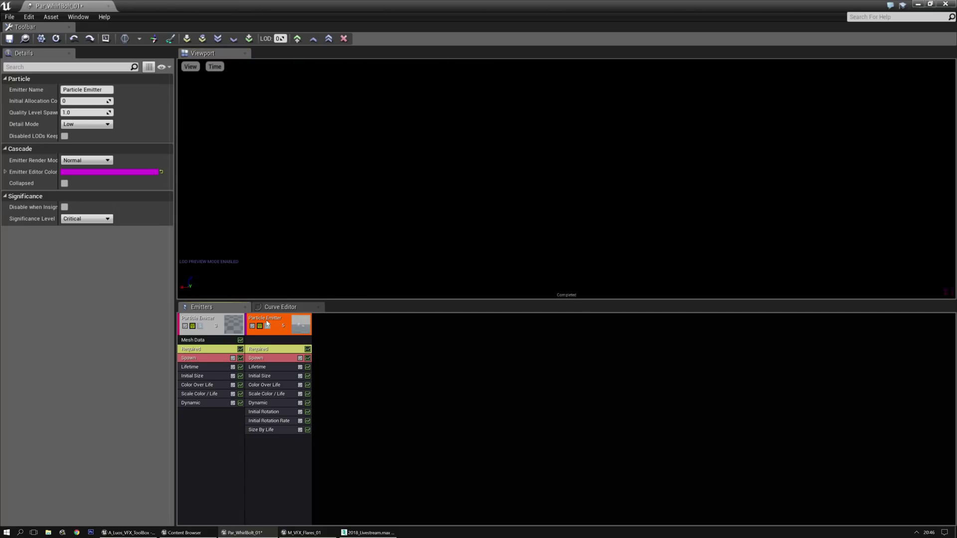
{"action": "key", "text": "shift+w"}
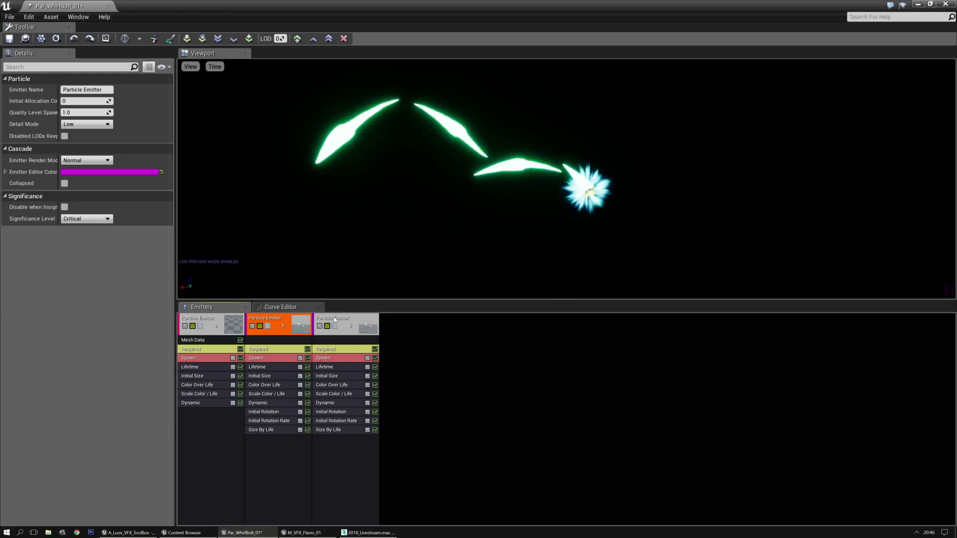
{"action": "left_click", "coordinate": [337, 323]}
{"action": "right_click", "coordinate": [338, 325]}
{"action": "mouse_move", "coordinate": [337, 327]}
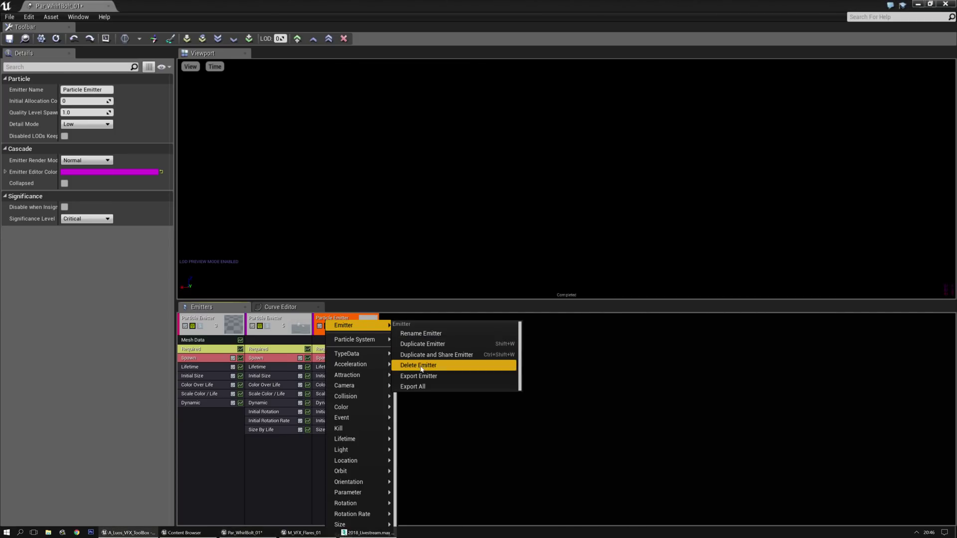
{"action": "left_click", "coordinate": [453, 432]}
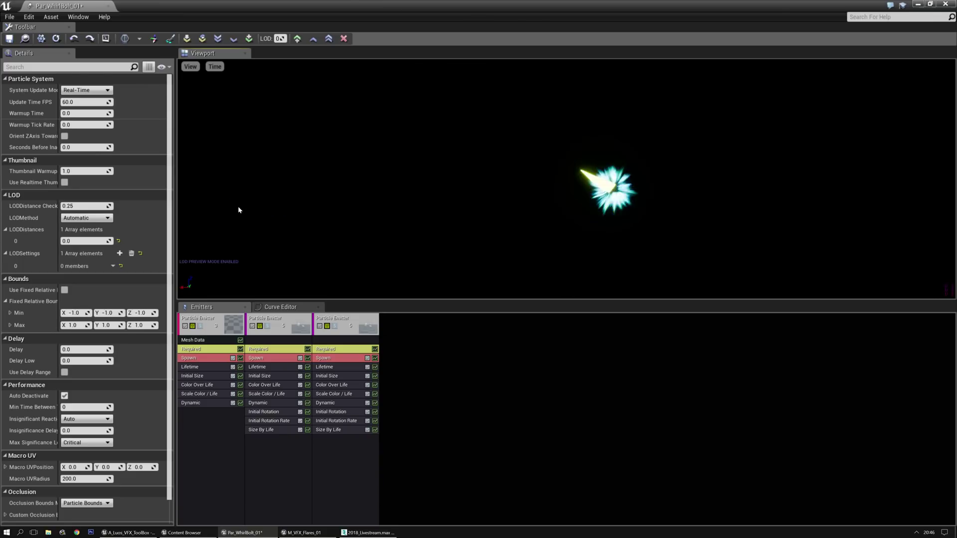
Delete the duplicated third emitter.
{"action": "left_click", "coordinate": [280, 320]}
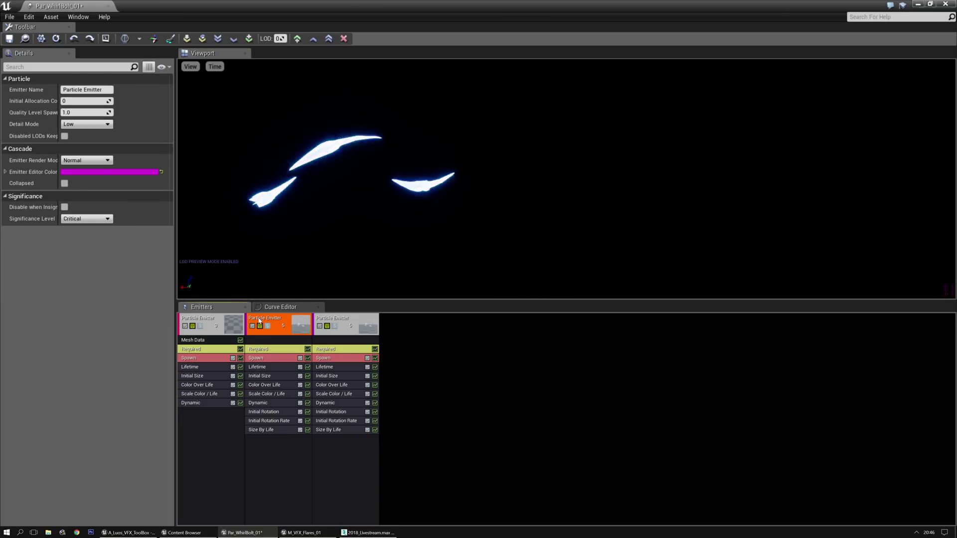
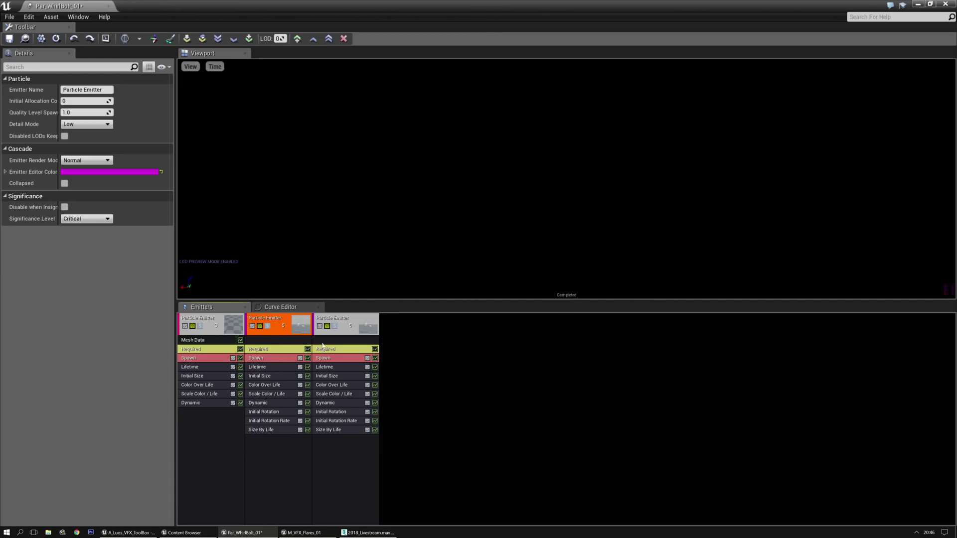
{"action": "left_click", "coordinate": [348, 322]}
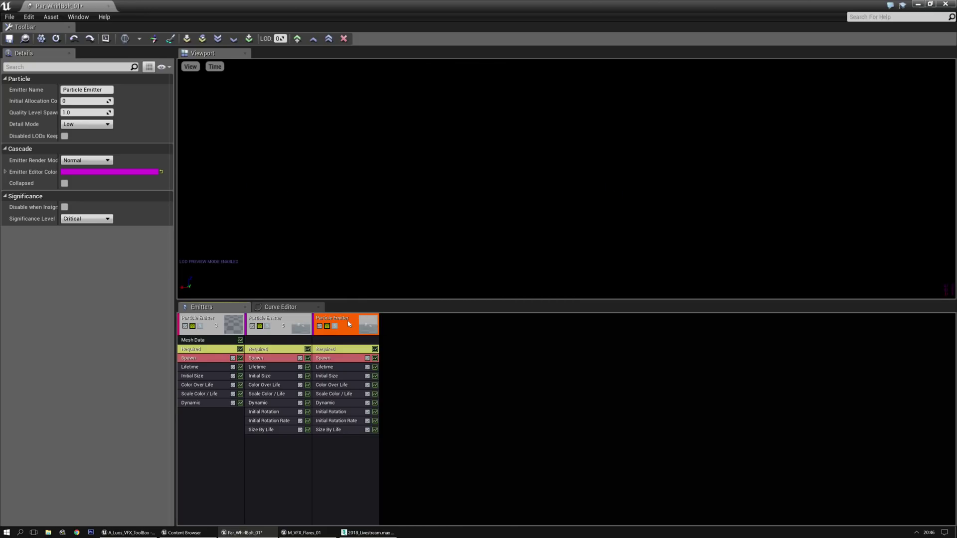
{"action": "key", "text": "Delete"}
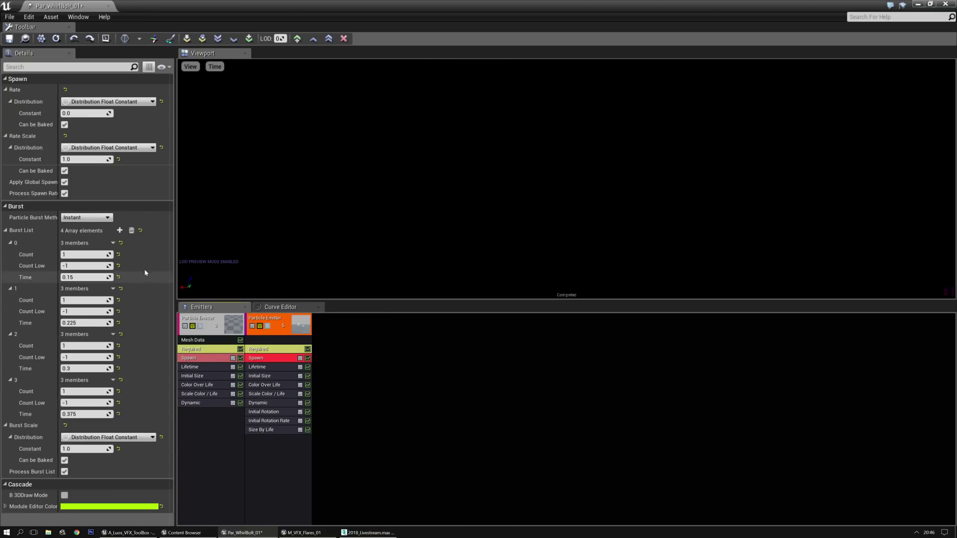
Add an Initial Location module to the second emitter with its Start Location set to Distribution Vector Constant Curve.
{"action": "left_click", "coordinate": [280, 439]}
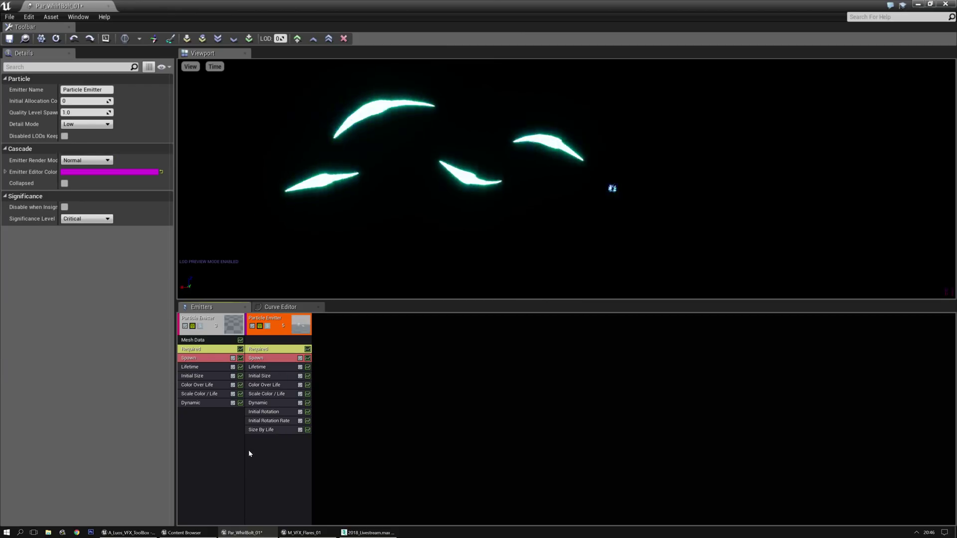
{"action": "right_click", "coordinate": [263, 443]}
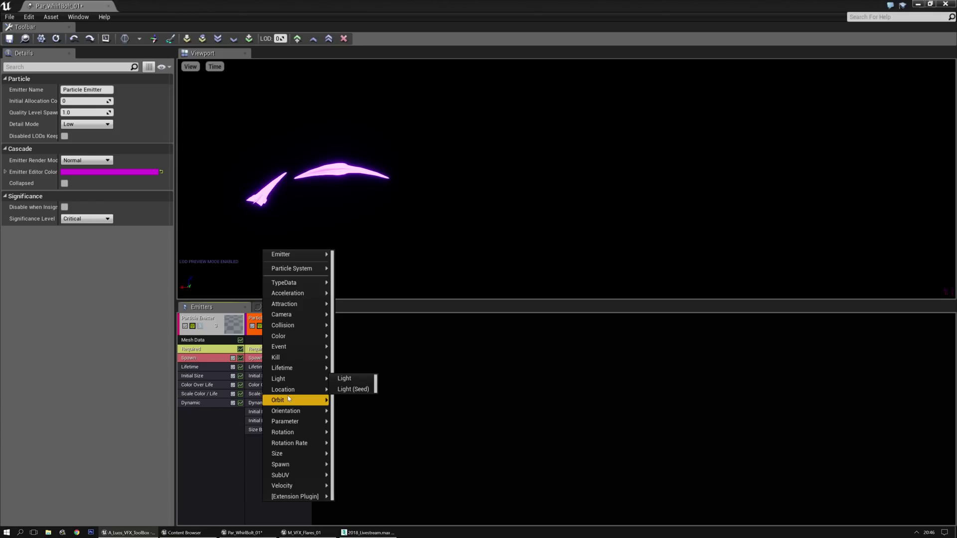
{"action": "mouse_move", "coordinate": [292, 392]}
{"action": "left_click", "coordinate": [358, 362]}
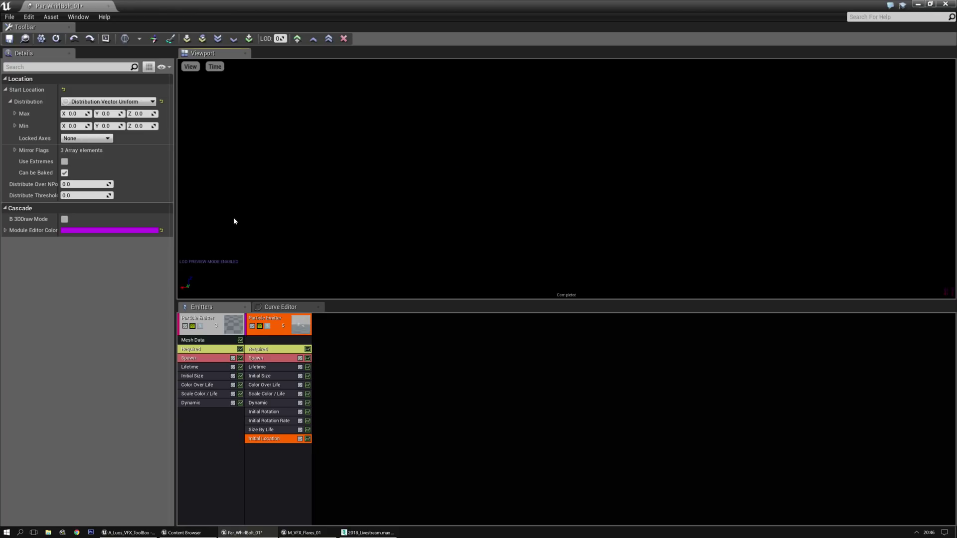
{"action": "left_click", "coordinate": [109, 101]}
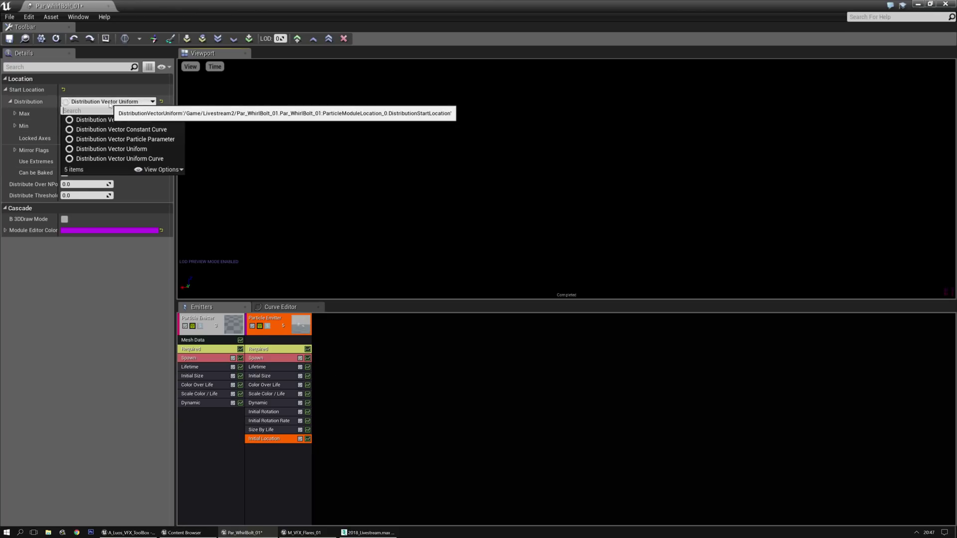
{"action": "left_click", "coordinate": [110, 130]}
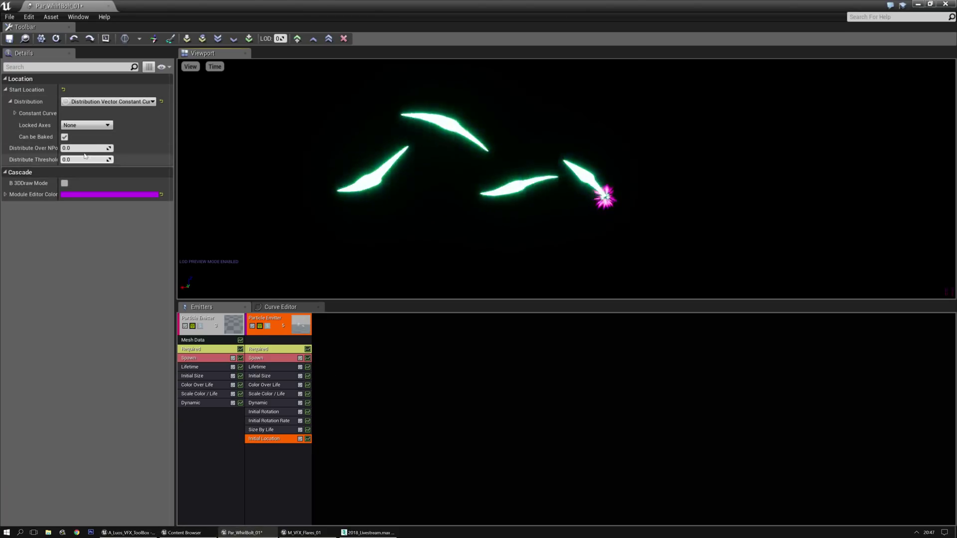
{"action": "left_click", "coordinate": [110, 102]}
{"action": "left_click", "coordinate": [120, 129]}
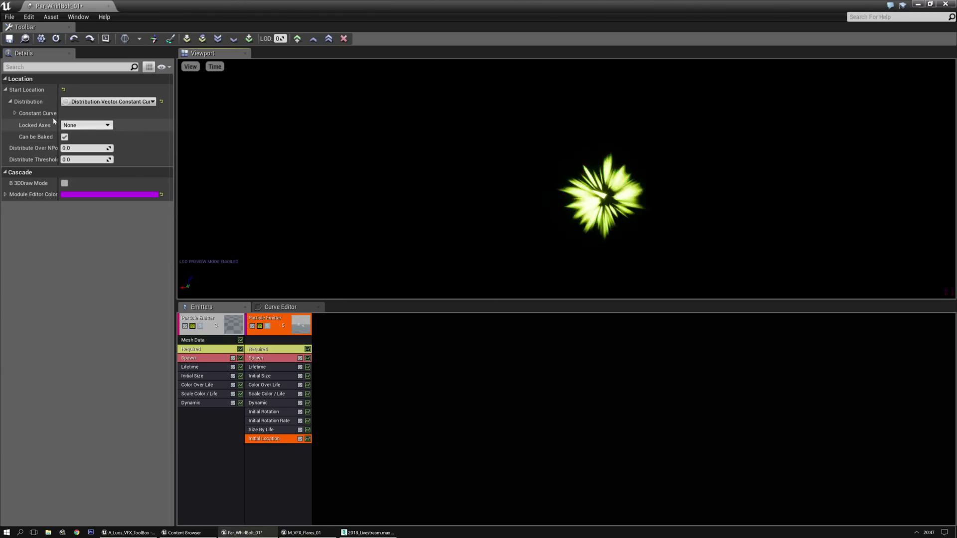
Add two points to the second emitter's Start Location constant curve and set point 0's In Val to 0.399.
{"action": "left_click", "coordinate": [15, 114]}
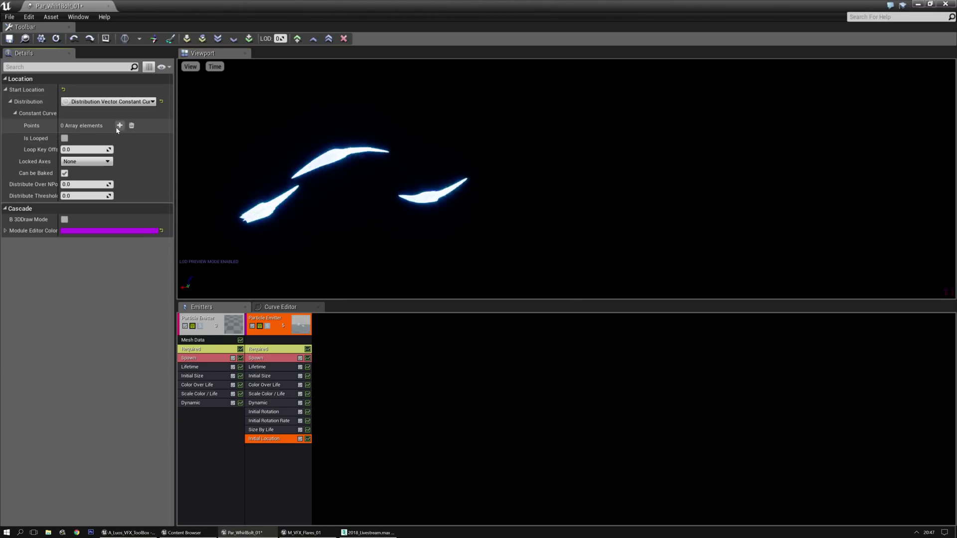
{"action": "left_click", "coordinate": [20, 125]}
{"action": "left_click", "coordinate": [89, 151]}
{"action": "type", "text": "0.399"}
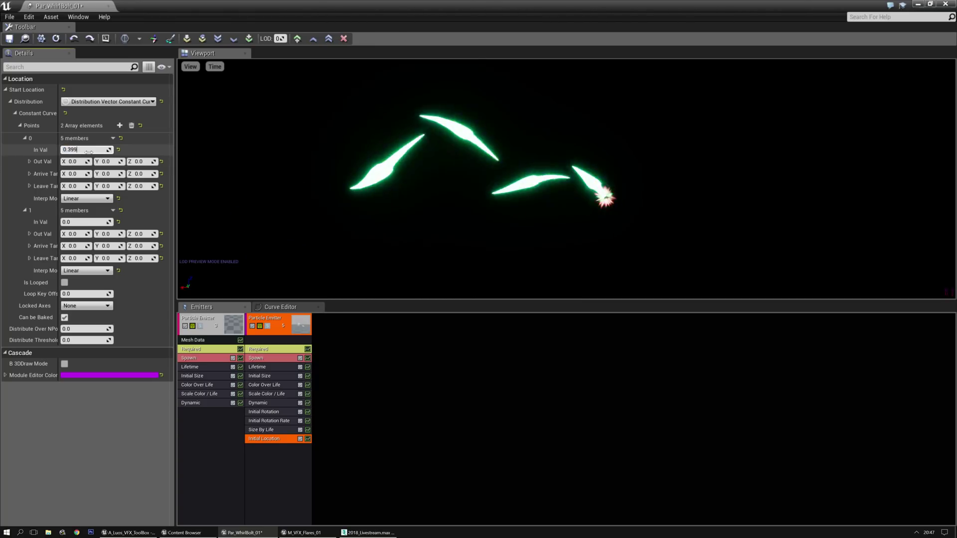
{"action": "key", "text": "Tab"}
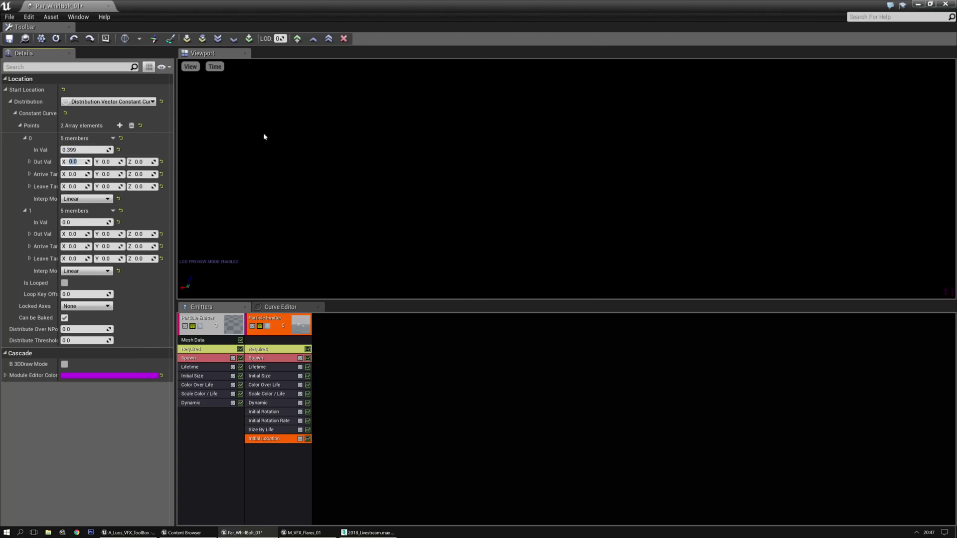
Set point 1 of the Start Location curve to In Val 0.4 with an Out Val X of 900.
{"action": "left_click", "coordinate": [83, 221]}
{"action": "type", "text": "0.4"}
{"action": "key", "text": "Tab"}
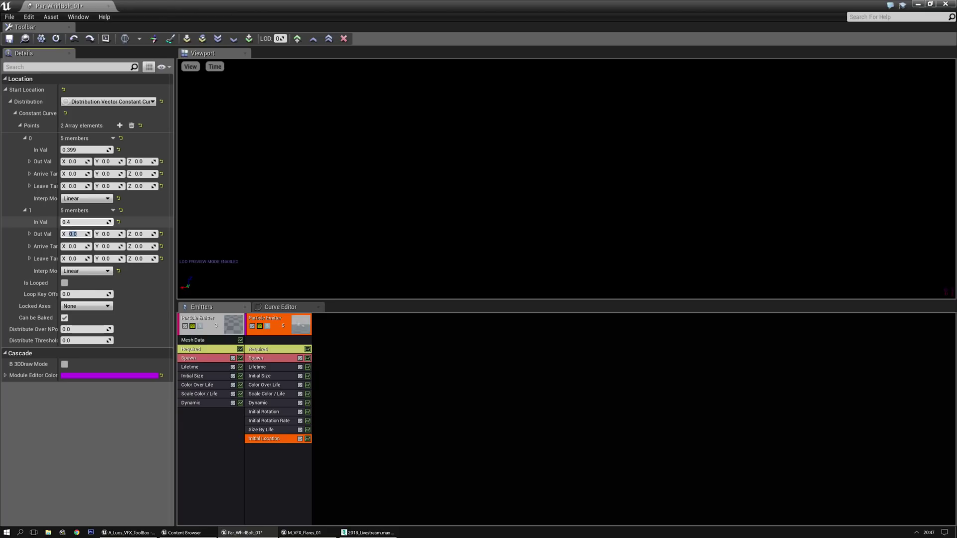
{"action": "type", "text": "900"}
{"action": "key", "text": "Return"}
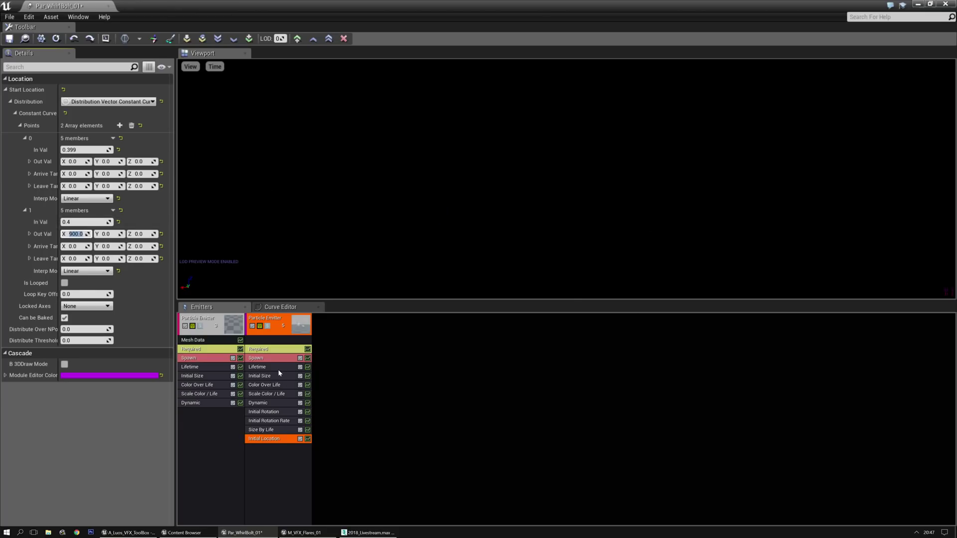
Add four more entries to the Burst List in the second emitter's Spawn module.
{"action": "left_click", "coordinate": [271, 358]}
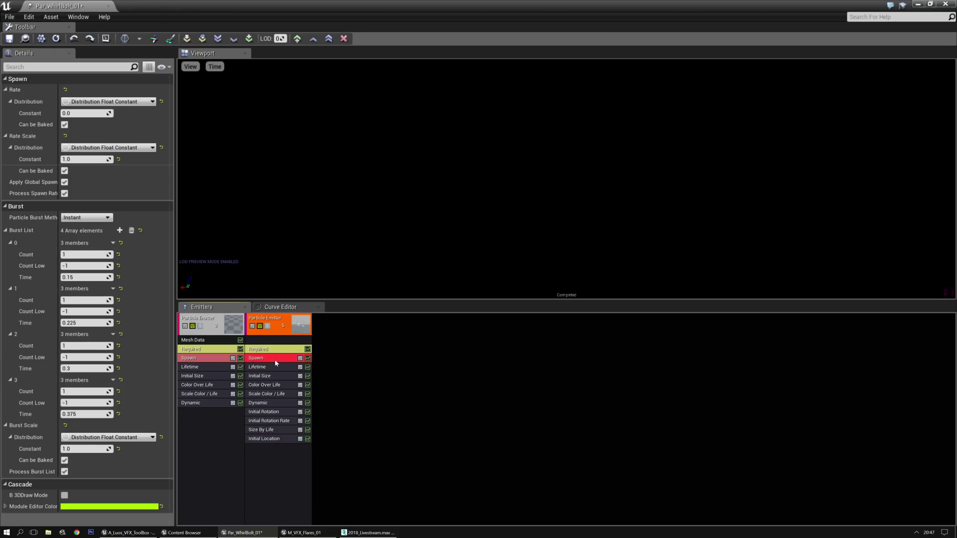
{"action": "left_click", "coordinate": [120, 230]}
{"action": "left_click", "coordinate": [121, 230]}
{"action": "left_click", "coordinate": [120, 230]}
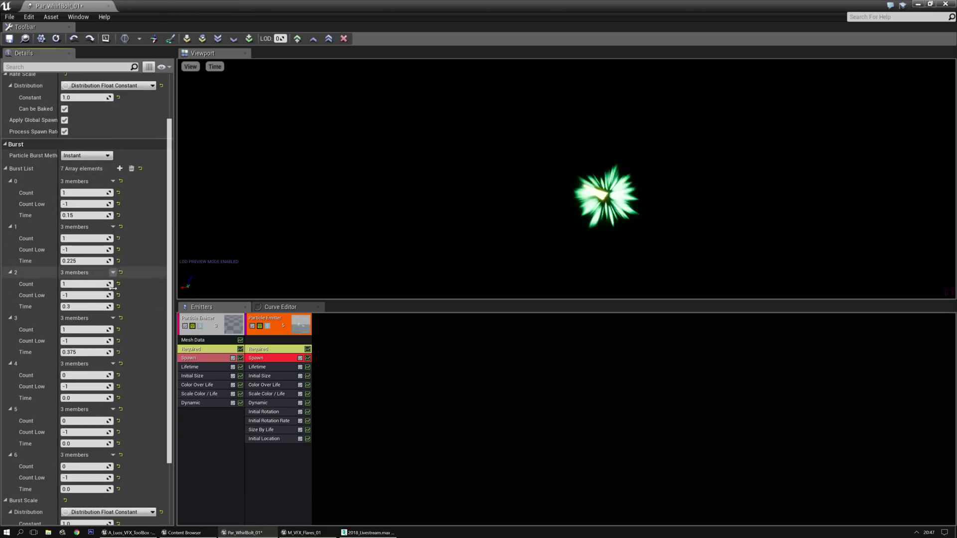
{"action": "scroll", "coordinate": [110, 299], "scroll_direction": "down", "scroll_amount": 3}
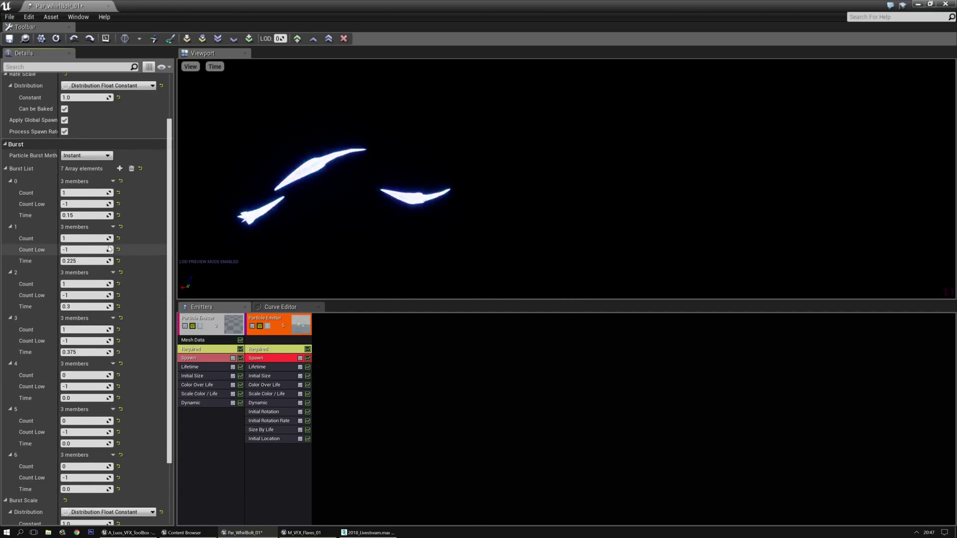
{"action": "left_click", "coordinate": [120, 169]}
{"action": "scroll", "coordinate": [83, 327], "scroll_direction": "down", "scroll_amount": 2}
Set the Count of bursts 4, 5, 6 and 7 to 1.
{"action": "left_click", "coordinate": [83, 328]}
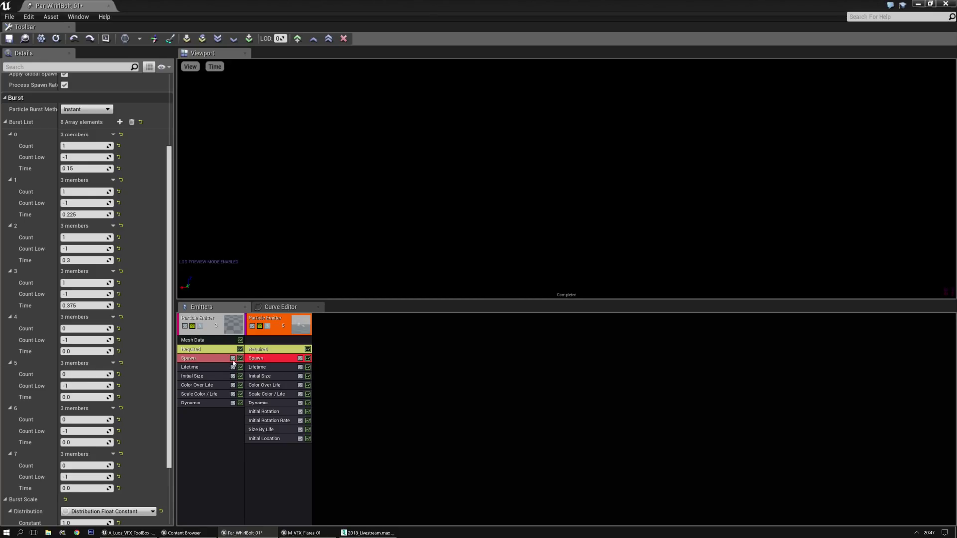
{"action": "left_click", "coordinate": [80, 329]}
{"action": "type", "text": "1"}
{"action": "left_click", "coordinate": [81, 373]}
{"action": "type", "text": "1"}
{"action": "key", "text": "Return"}
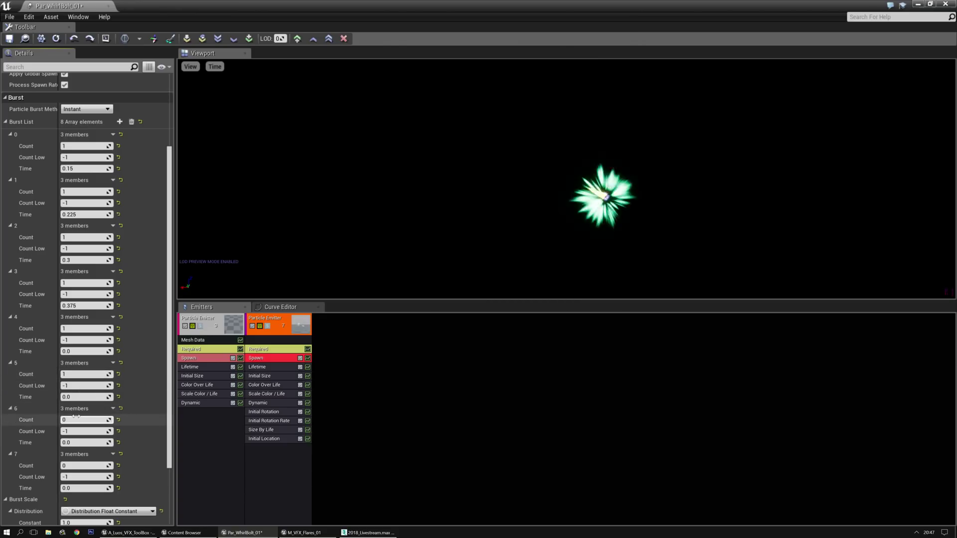
{"action": "type", "text": "1"}
{"action": "left_click", "coordinate": [80, 465]}
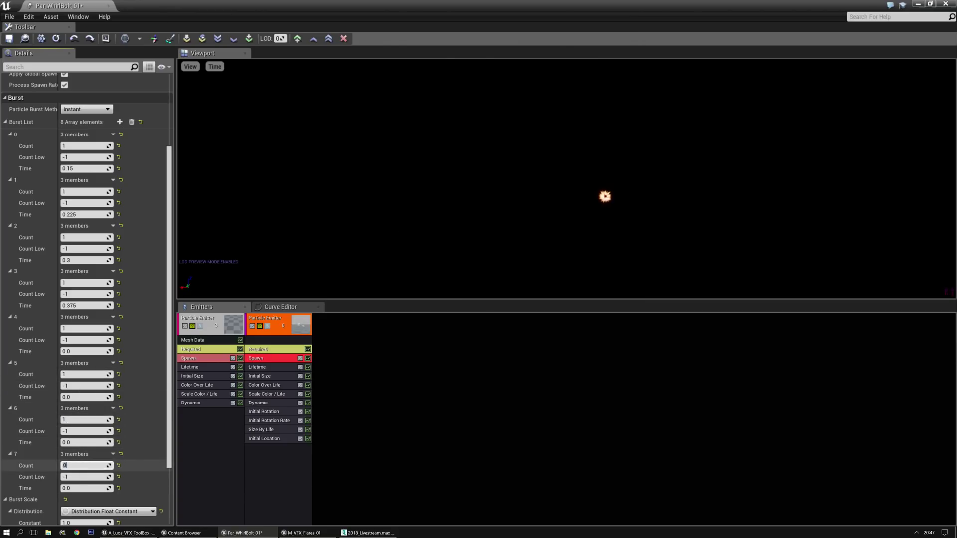
Set the Time of bursts 4 to 7 to 0.55, 0.625, 0.7 and 0.775 respectively.
{"action": "key", "text": "Return"}
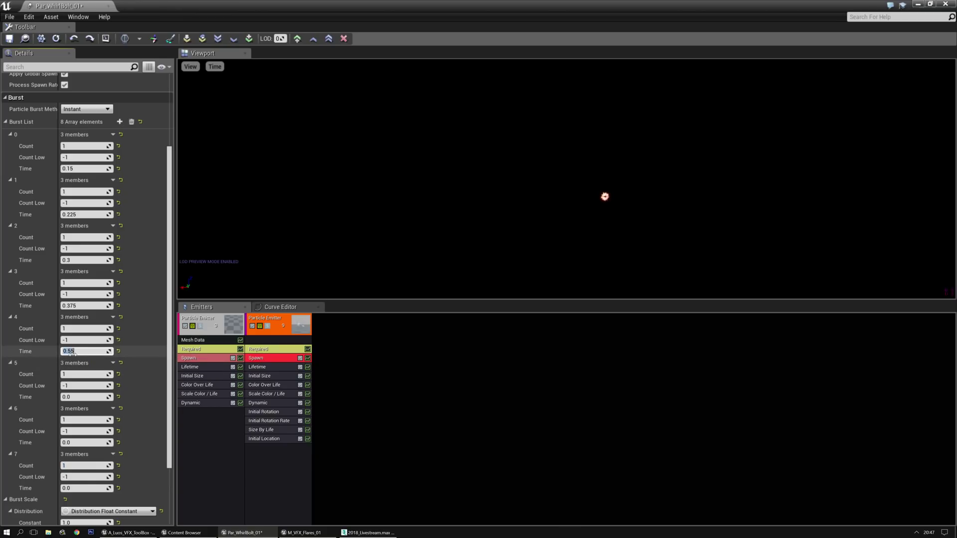
{"action": "left_click_drag", "start_coordinate": [414, 226], "coordinate": [425, 225]}
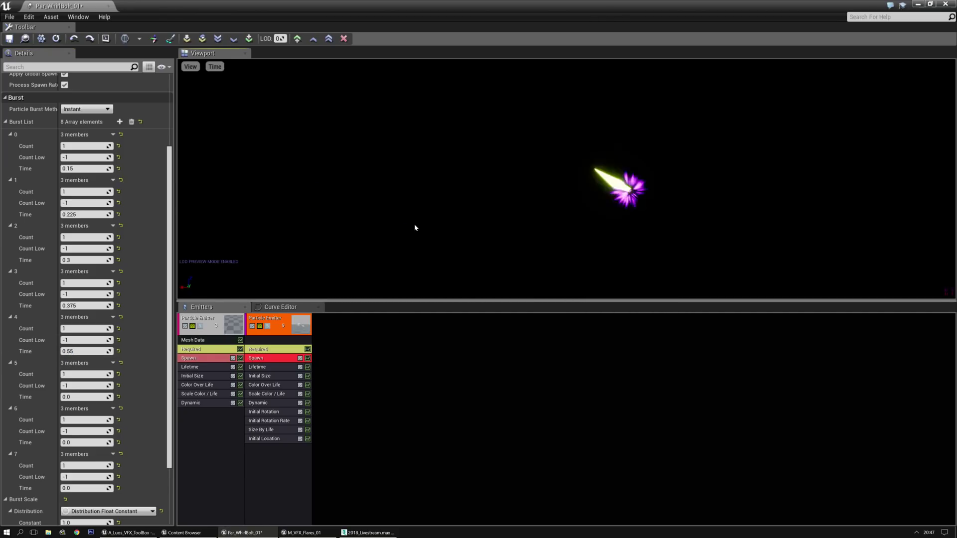
{"action": "left_click", "coordinate": [85, 396]}
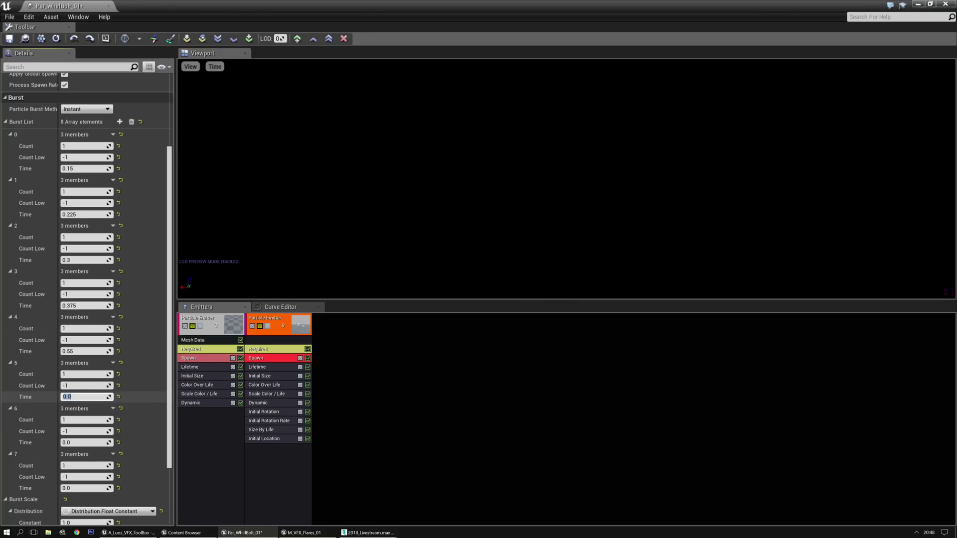
{"action": "type", "text": "0."}
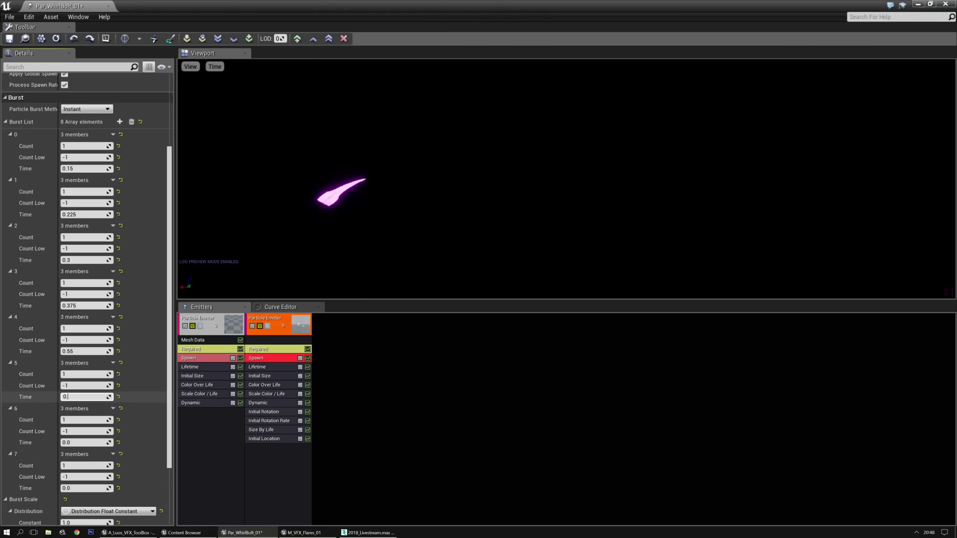
{"action": "key", "text": "Return"}
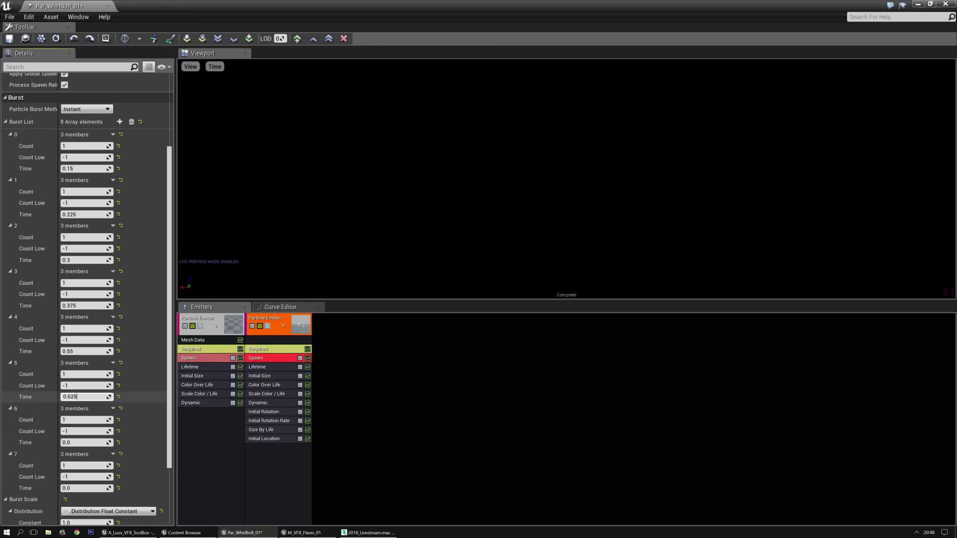
{"action": "left_click", "coordinate": [85, 442]}
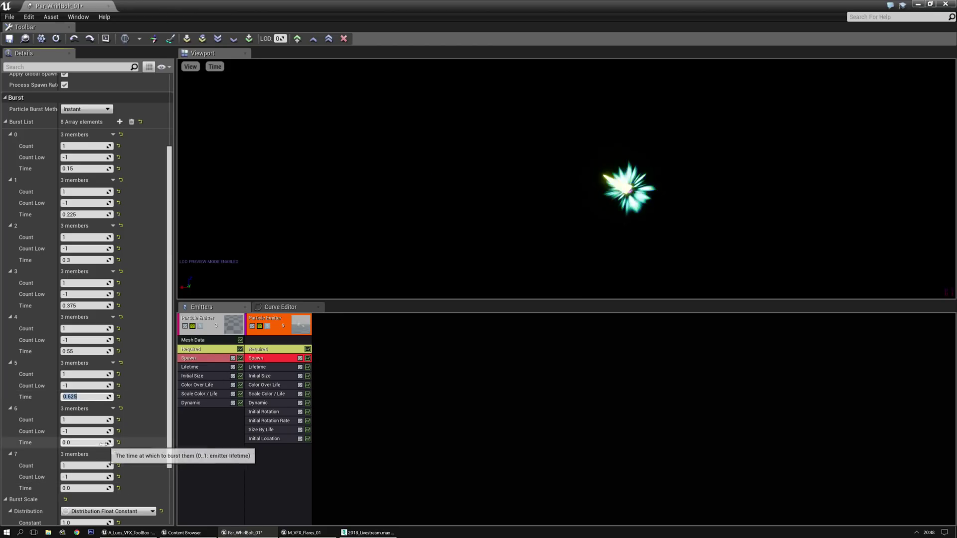
{"action": "type", "text": "0."}
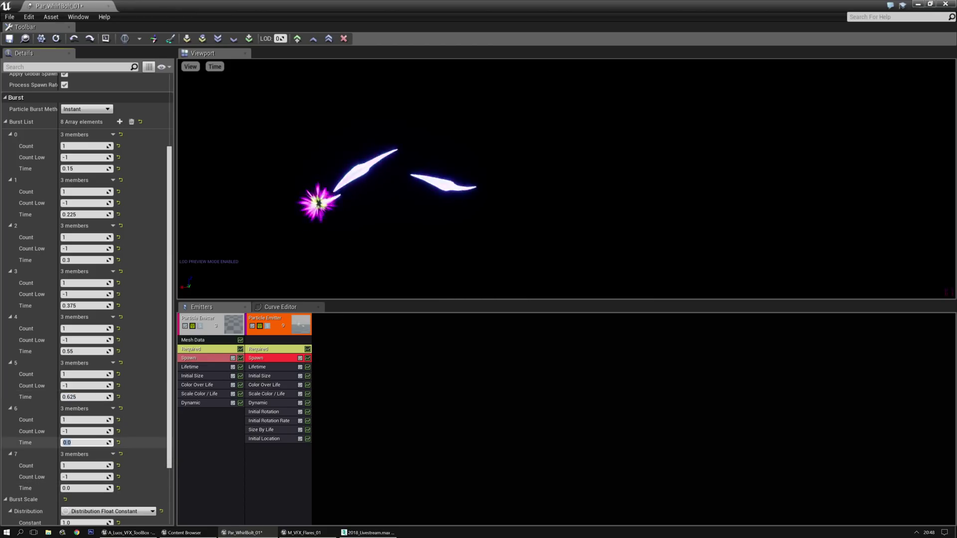
{"action": "type", "text": "7"}
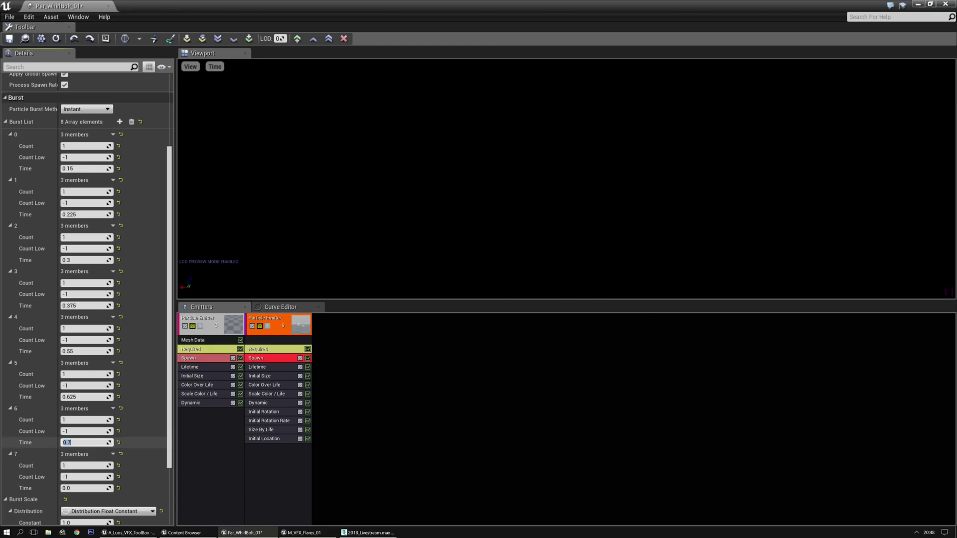
{"action": "key", "text": "Return"}
{"action": "left_click", "coordinate": [81, 488]}
{"action": "type", "text": "0.775"}
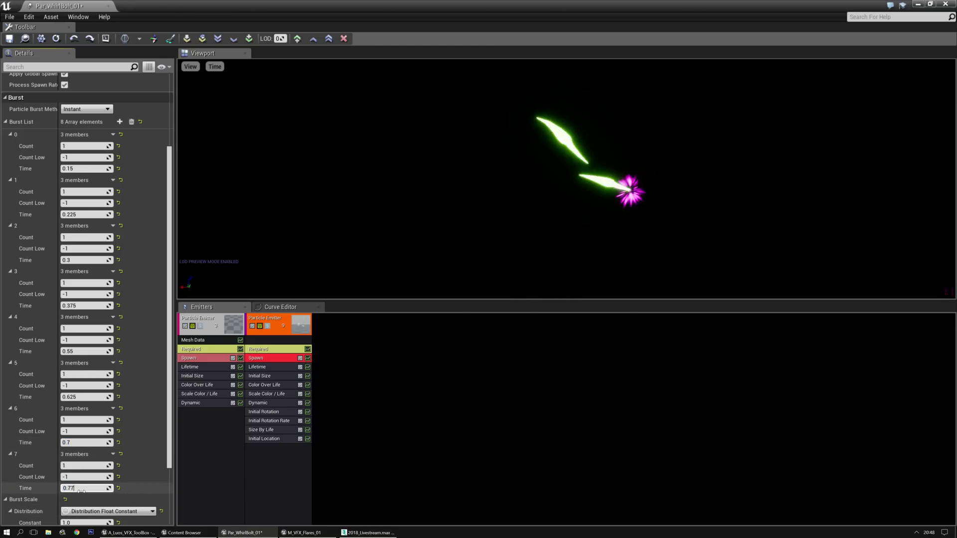
{"action": "key", "text": "Return"}
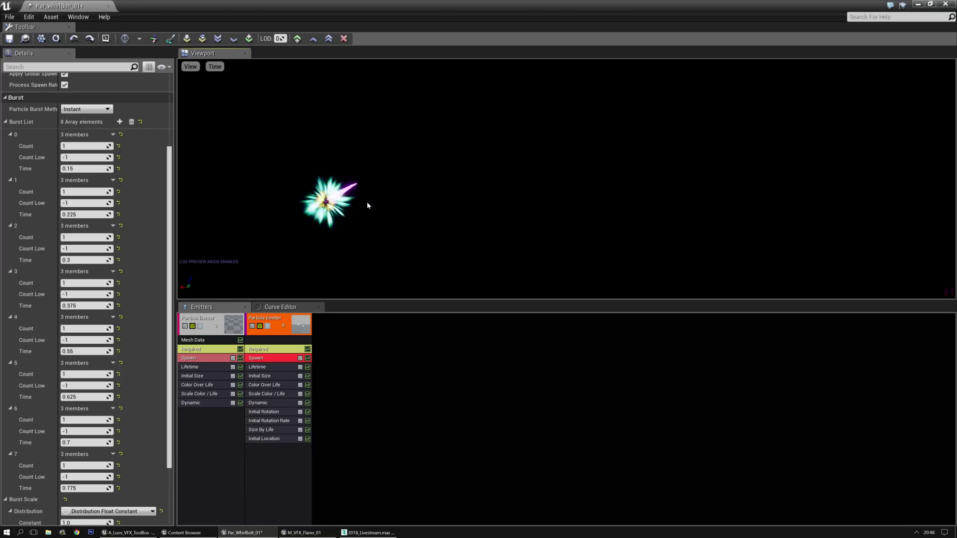
Rename the second emitter as Sparks and save the particle system.
{"action": "left_click", "coordinate": [344, 366]}
{"action": "left_click", "coordinate": [269, 324]}
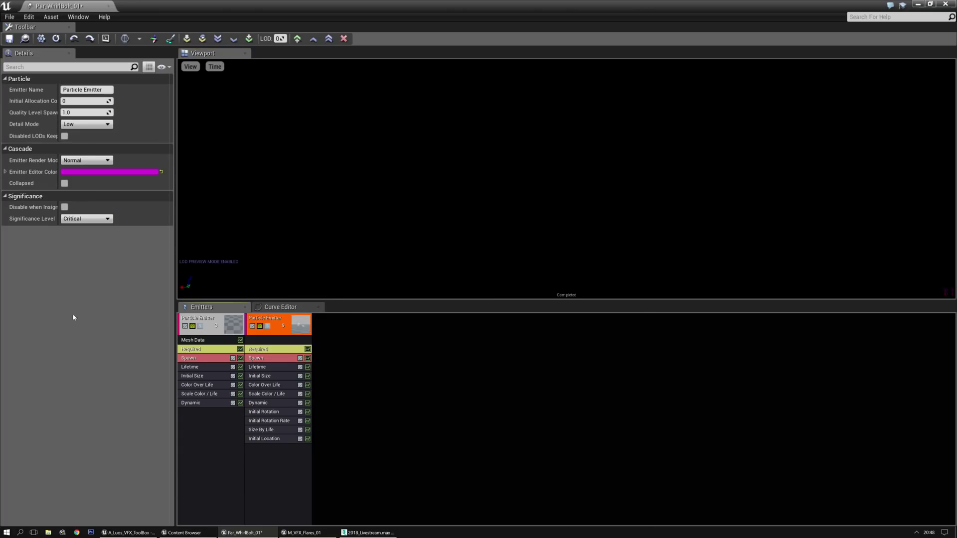
{"action": "left_click", "coordinate": [89, 92]}
{"action": "type", "text": "Sparks"}
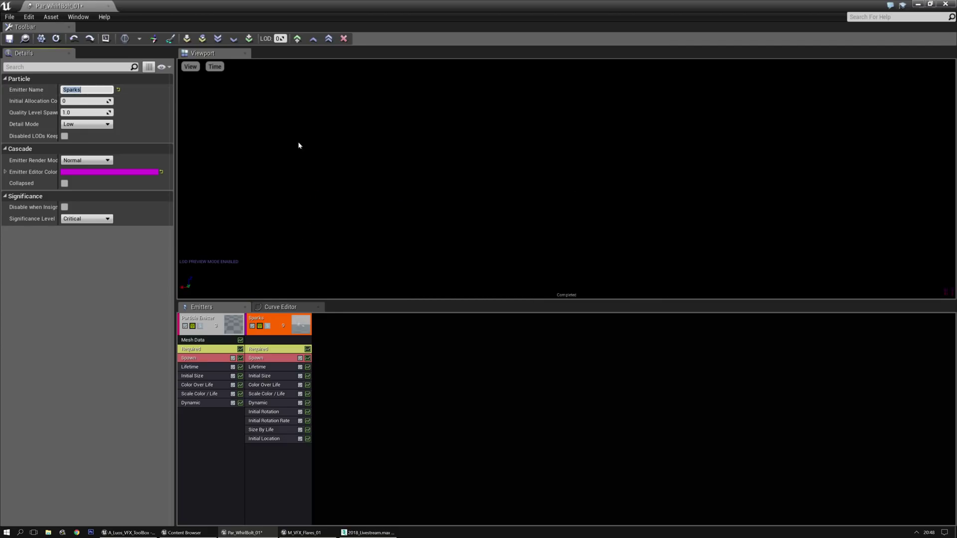
{"action": "left_click", "coordinate": [11, 42]}
{"action": "left_click", "coordinate": [327, 293]}
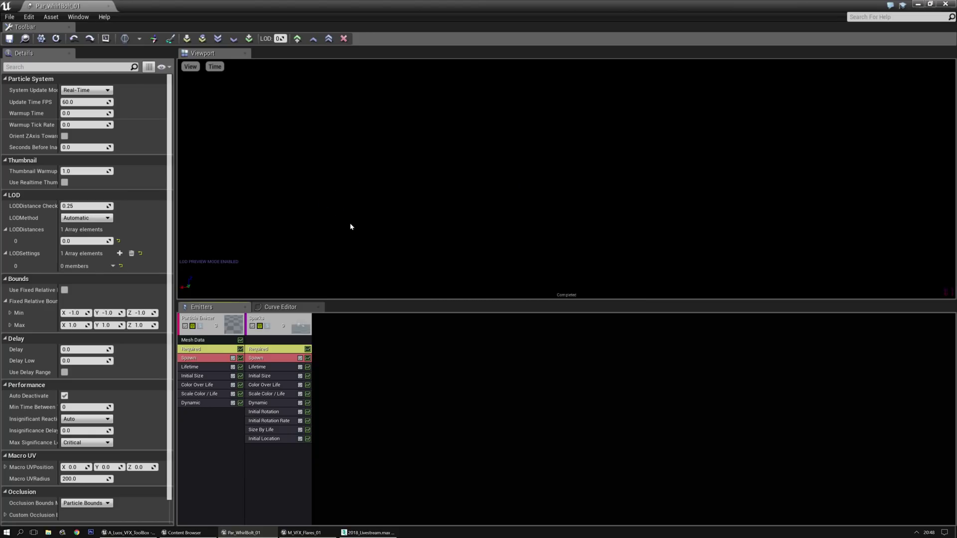
Duplicate the Sparks emitter and assign the MI_VFX_Flares_02 material to the copy.
{"action": "left_click", "coordinate": [257, 319]}
{"action": "key", "text": "ctrl+d"}
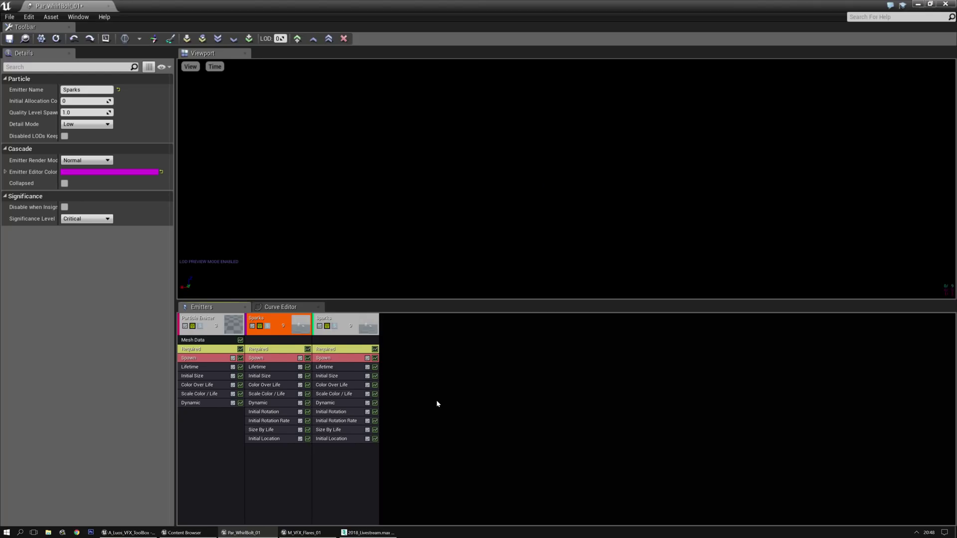
{"action": "left_click", "coordinate": [345, 351]}
{"action": "left_click", "coordinate": [151, 98]}
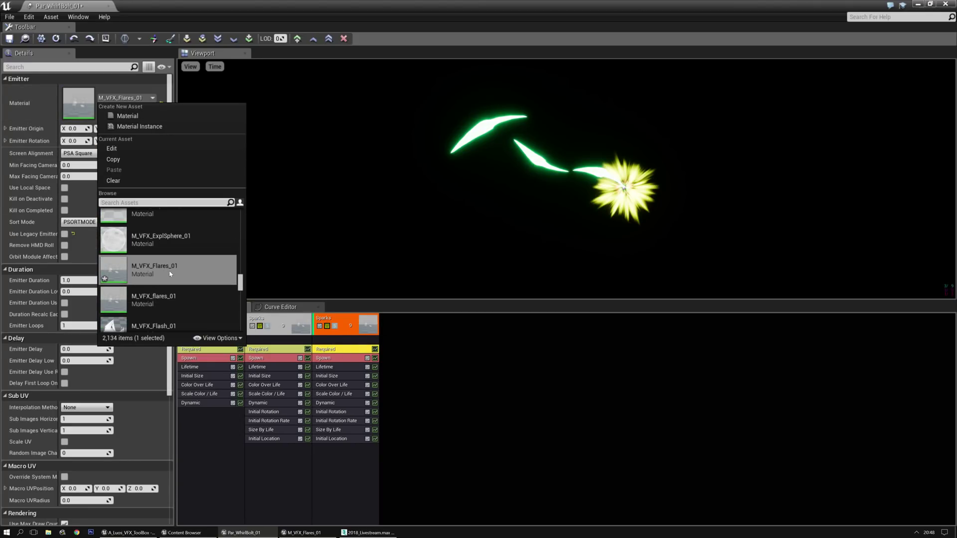
{"action": "left_click", "coordinate": [433, 399]}
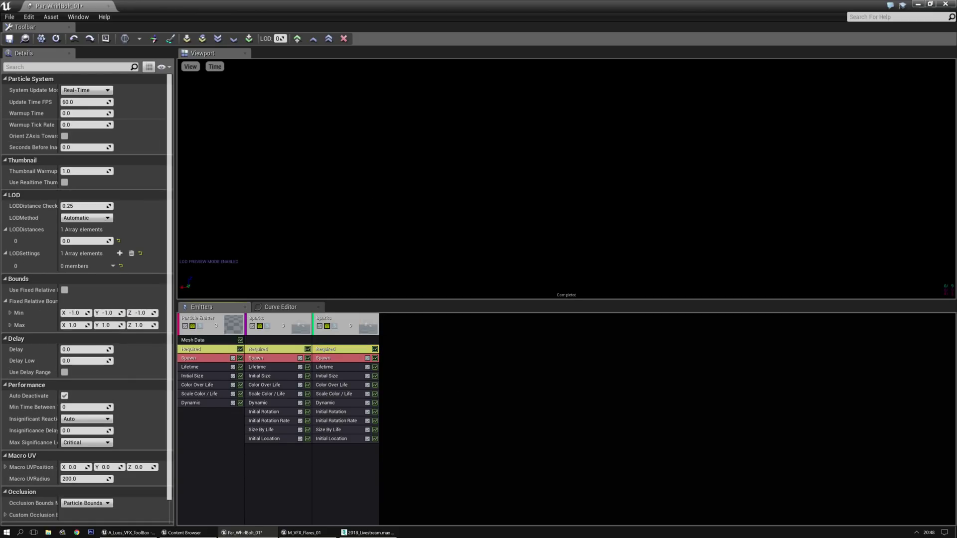
{"action": "left_click", "coordinate": [340, 350]}
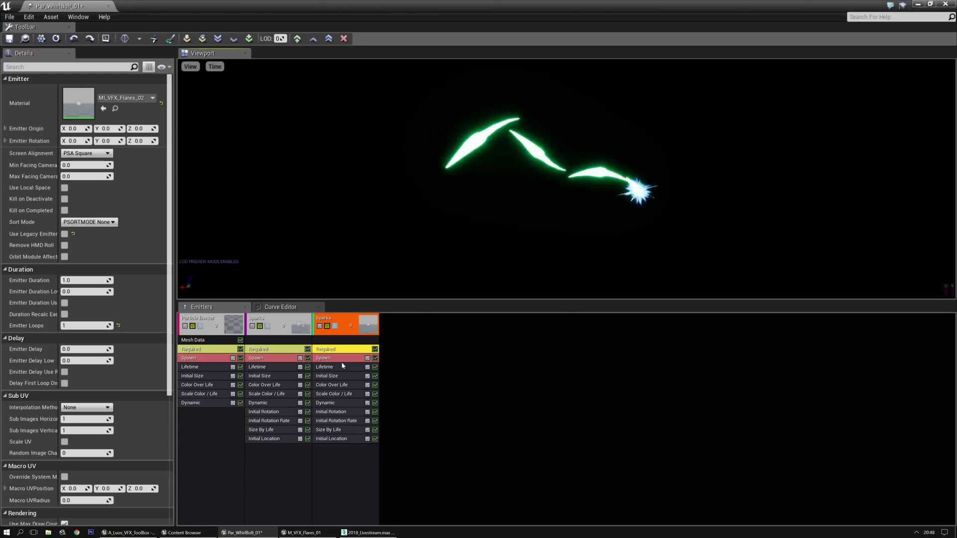
Solo the duplicated Sparks emitter and set its Initial Size Max and Min to 250 on all three axes.
{"action": "left_click", "coordinate": [334, 326]}
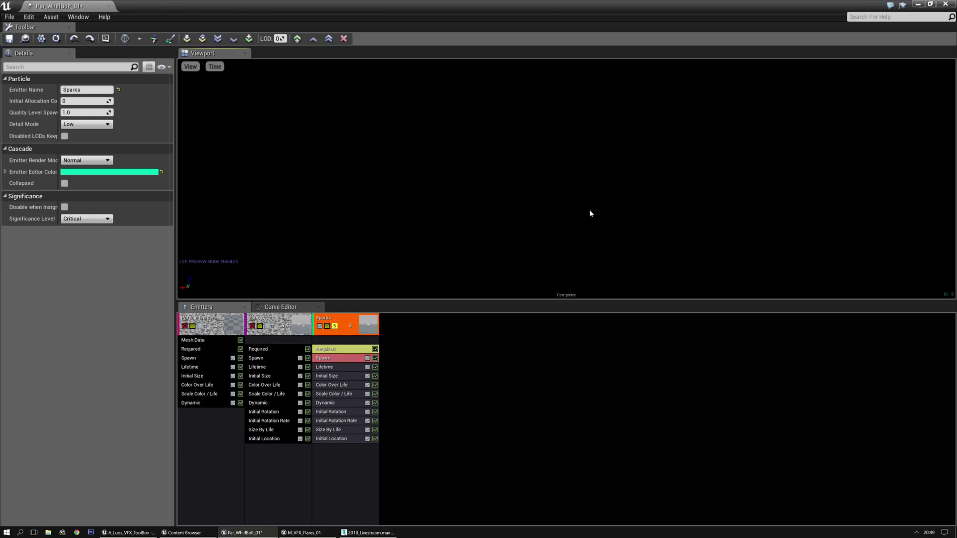
{"action": "left_click", "coordinate": [331, 350]}
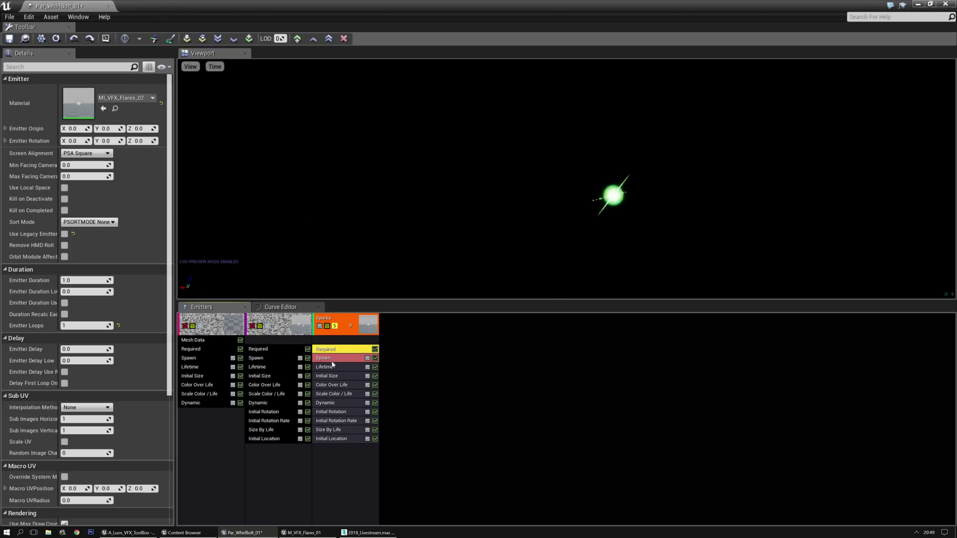
{"action": "left_click", "coordinate": [328, 377]}
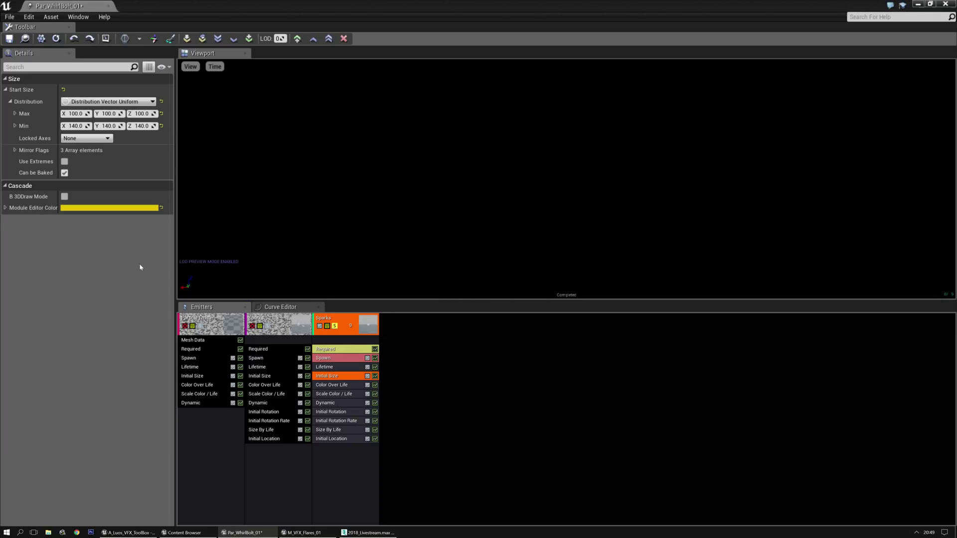
{"action": "left_click", "coordinate": [72, 114]}
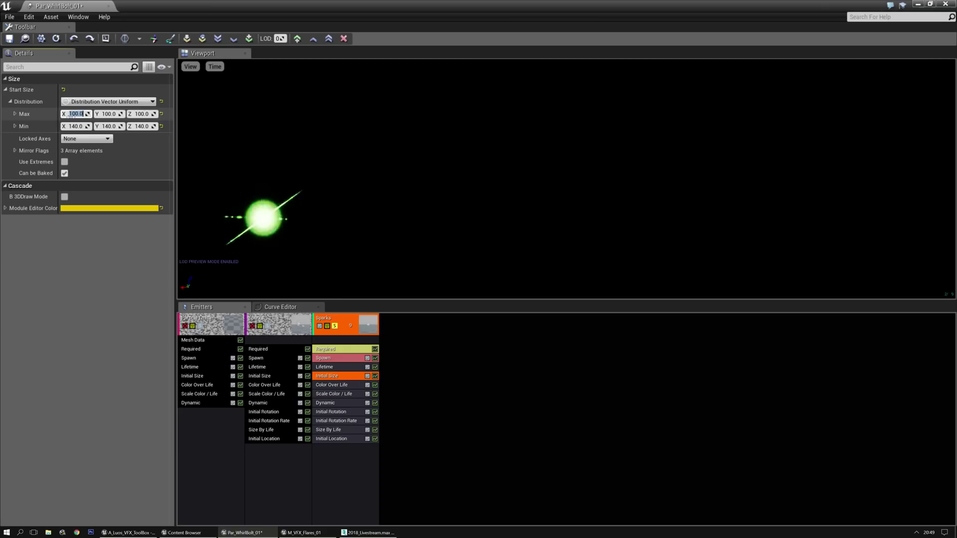
{"action": "key", "text": "Tab"}
{"action": "type", "text": "250"}
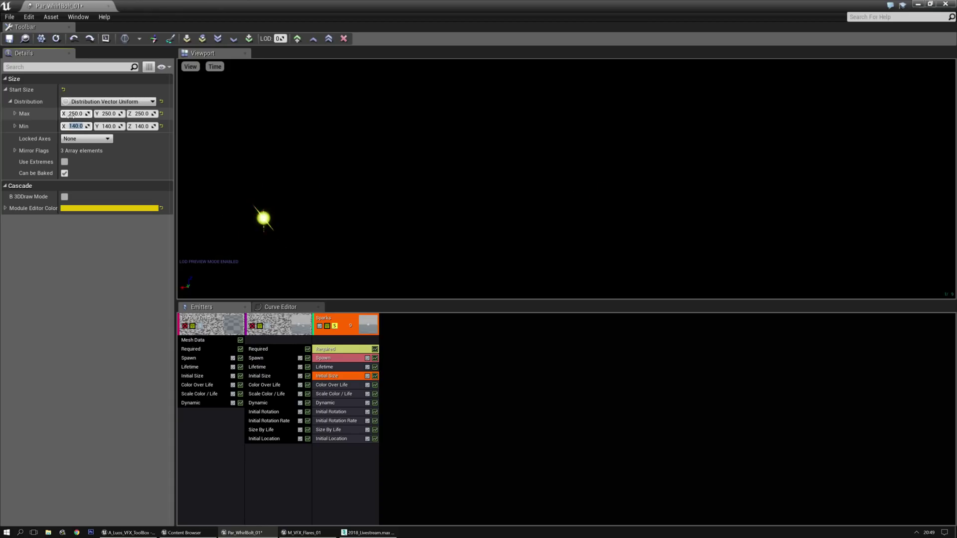
{"action": "type", "text": "250250"}
{"action": "key", "text": "Return"}
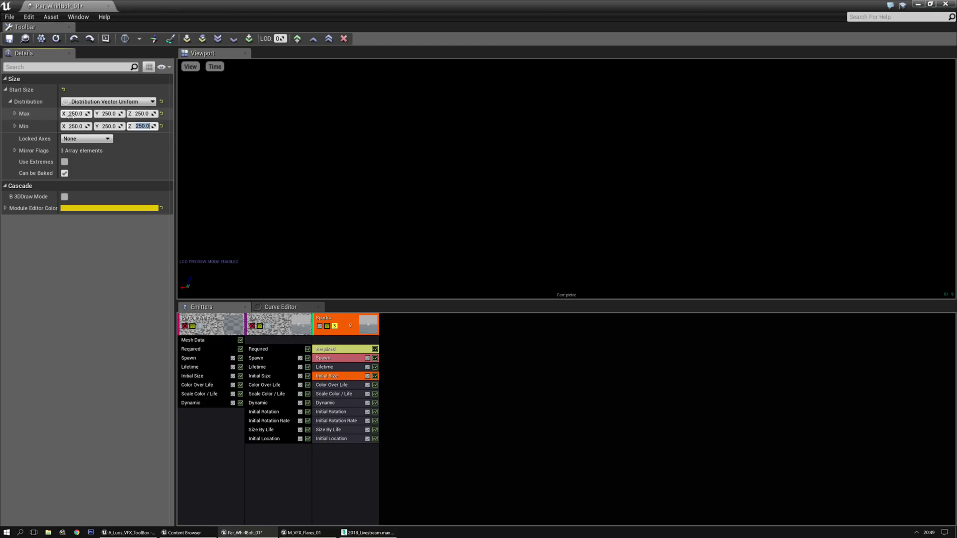
Set the duplicated Sparks emitter's Screen Alignment to PSA Rectangle in its Required module.
{"action": "left_click", "coordinate": [325, 349]}
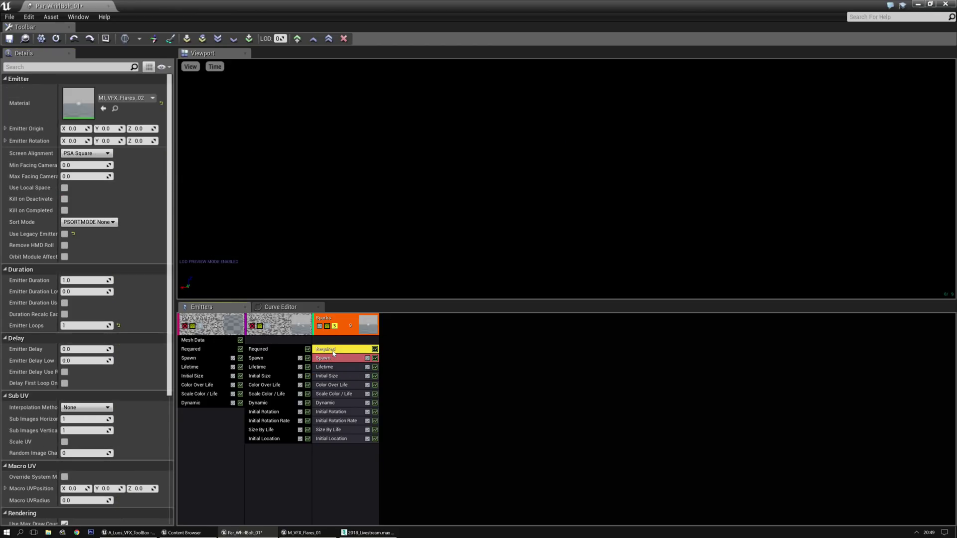
{"action": "left_click", "coordinate": [98, 153]}
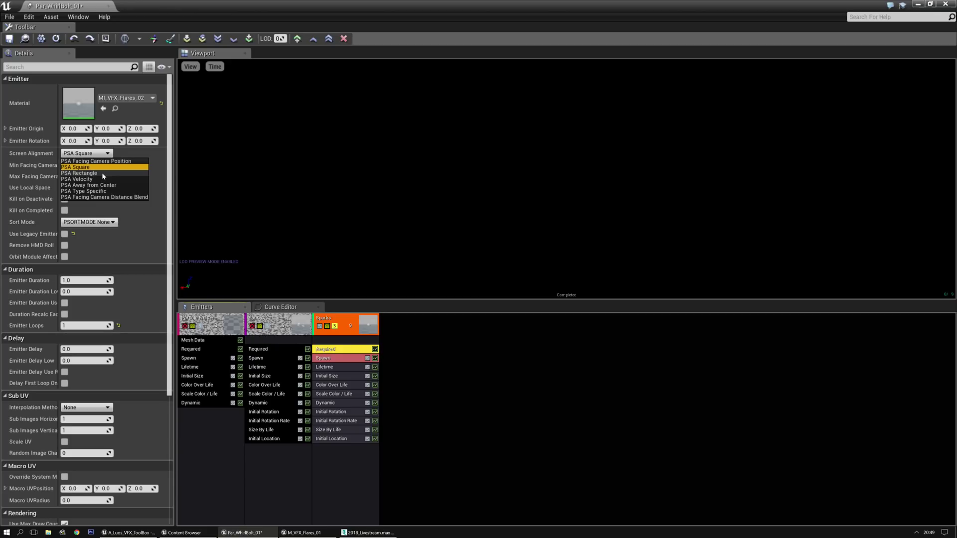
{"action": "left_click", "coordinate": [102, 173]}
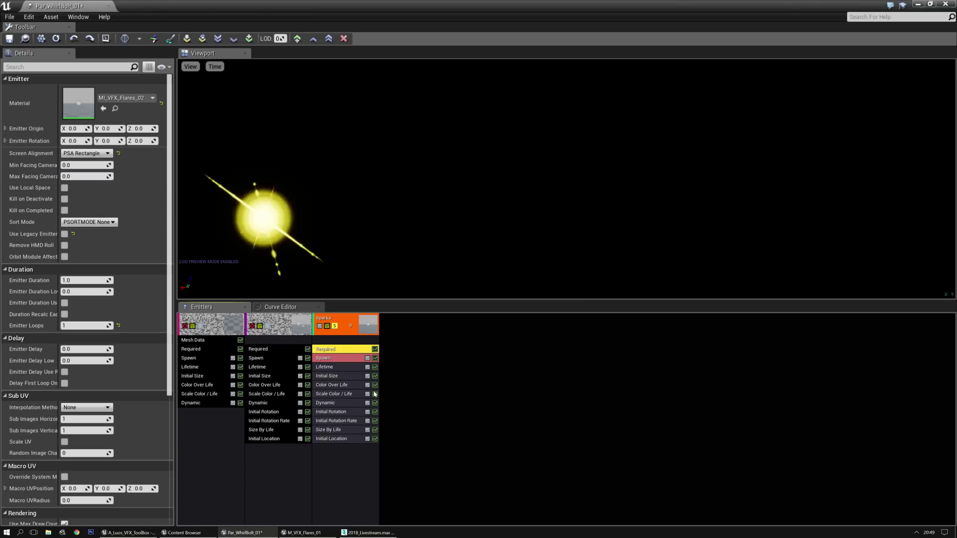
In the duplicated emitter's Initial Size, set Max Y and Z to 140 and Min Y and Z to 180.
{"action": "left_click", "coordinate": [333, 376]}
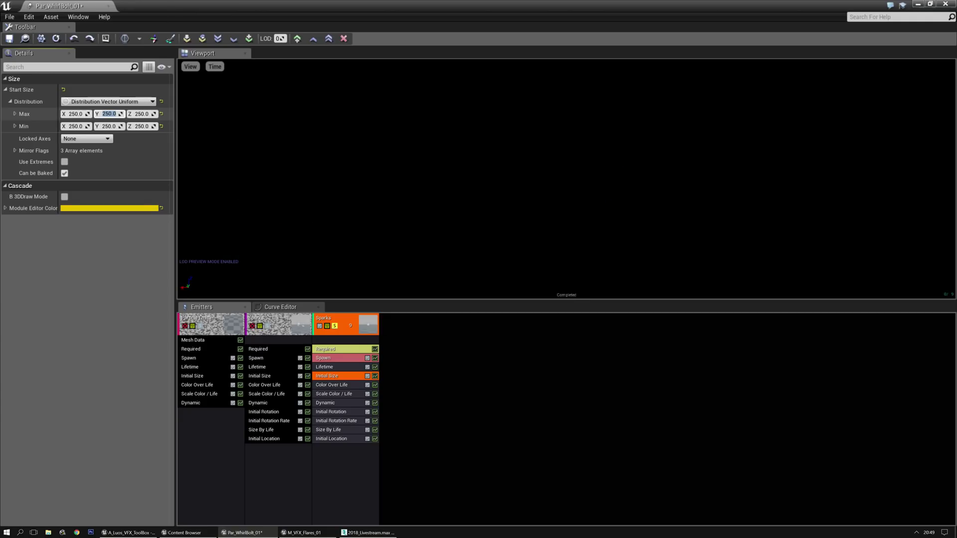
{"action": "type", "text": "140"}
{"action": "key", "text": "Tab"}
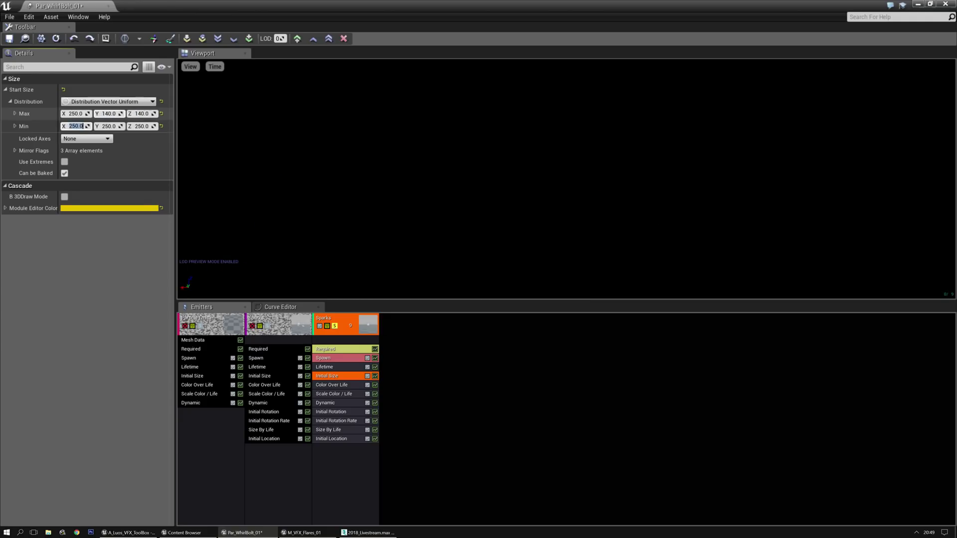
{"action": "type", "text": "180"}
{"action": "key", "text": "Tab"}
{"action": "type", "text": "180"}
{"action": "key", "text": "Return"}
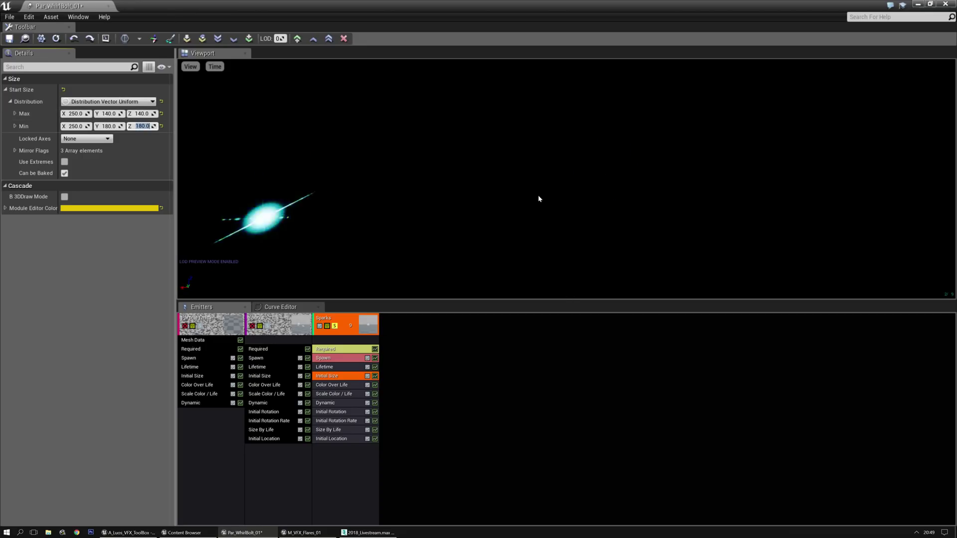
Turn off solo on the duplicated Sparks emitter and save the particle system.
{"action": "left_click", "coordinate": [337, 327]}
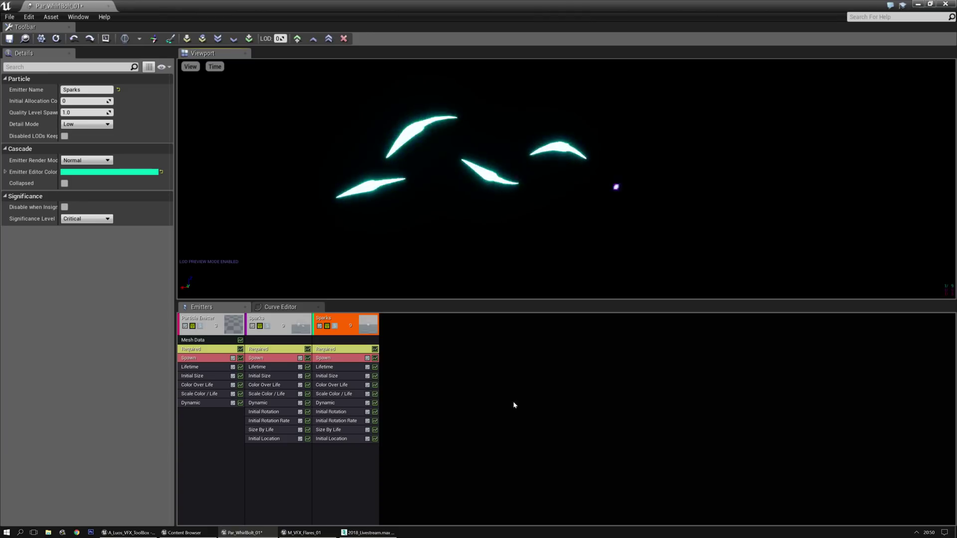
{"action": "left_click", "coordinate": [516, 414]}
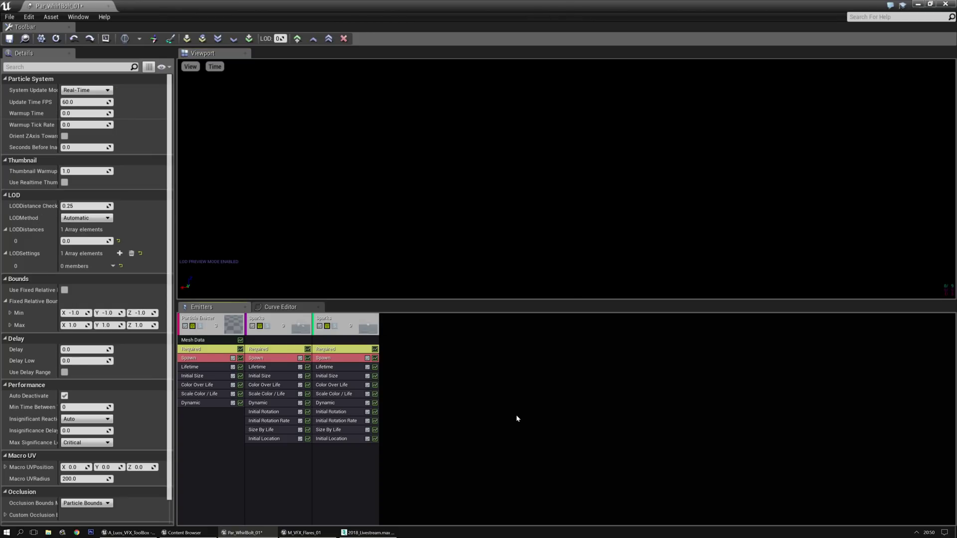
{"action": "left_click", "coordinate": [11, 37]}
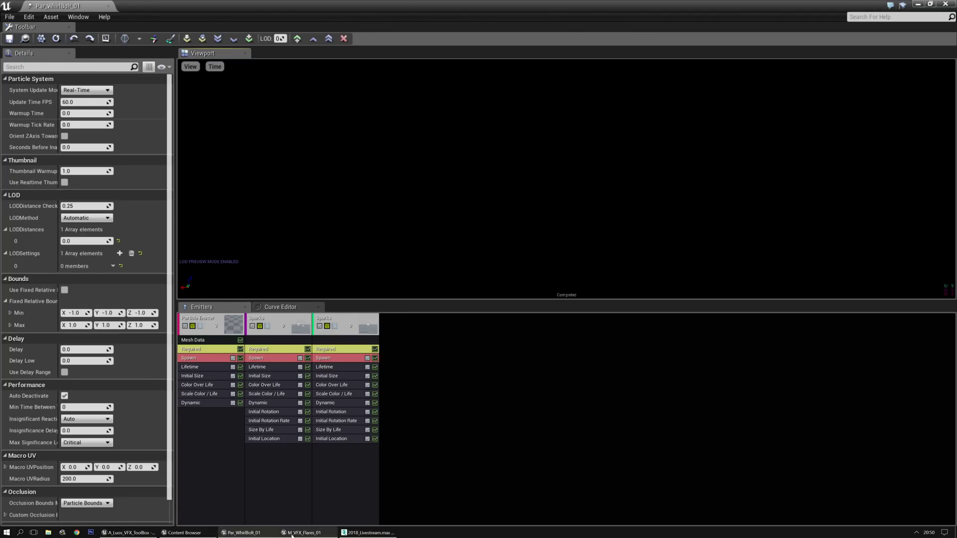
Save all modified content, including the M_VFX_Flares_01 material.
{"action": "left_click", "coordinate": [294, 533]}
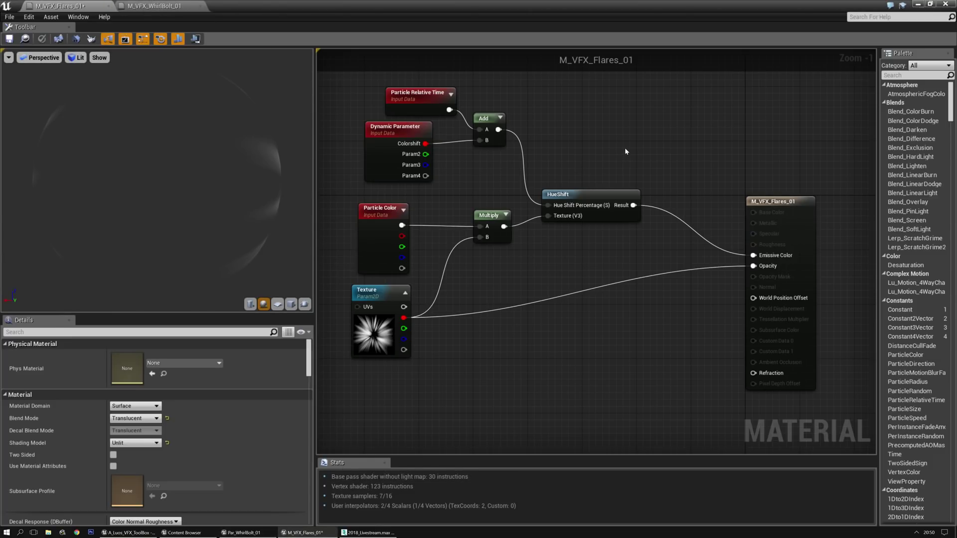
{"action": "left_click_drag", "start_coordinate": [956, 219], "coordinate": [664, 171]}
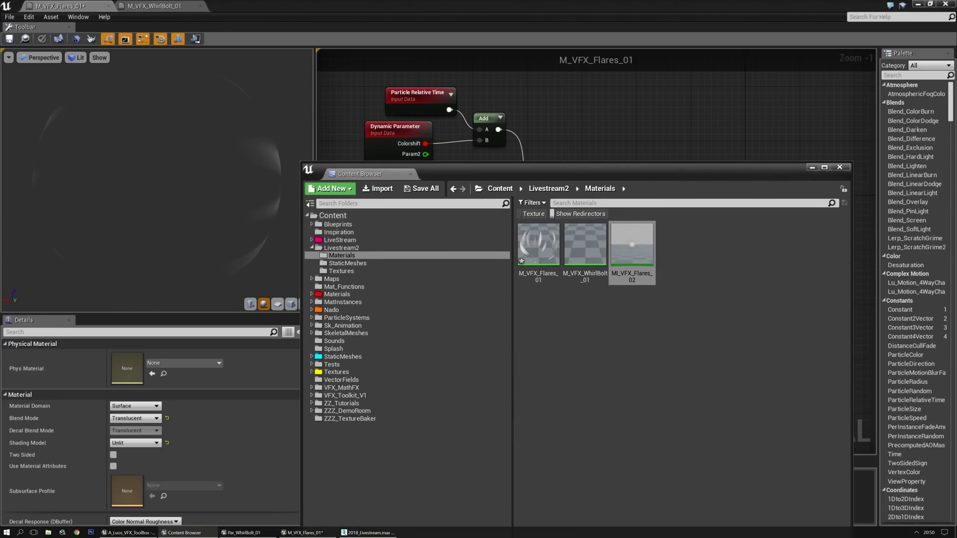
{"action": "left_click", "coordinate": [443, 189]}
{"action": "left_click", "coordinate": [527, 332]}
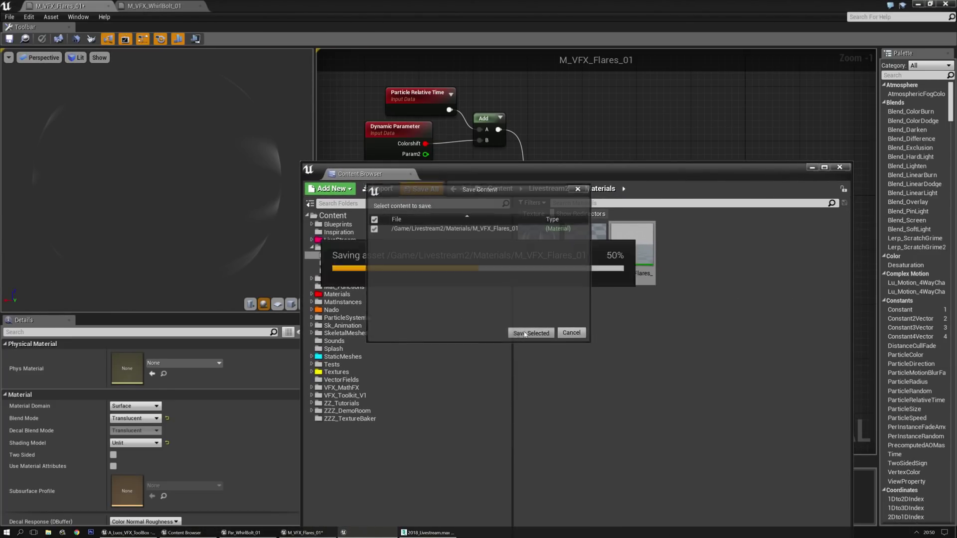
Create a material named M_VFX_Bolt_01 in the Livestream2 Materials folder and open it in a maximized editor.
{"action": "right_click", "coordinate": [656, 249]}
{"action": "left_click", "coordinate": [700, 372]}
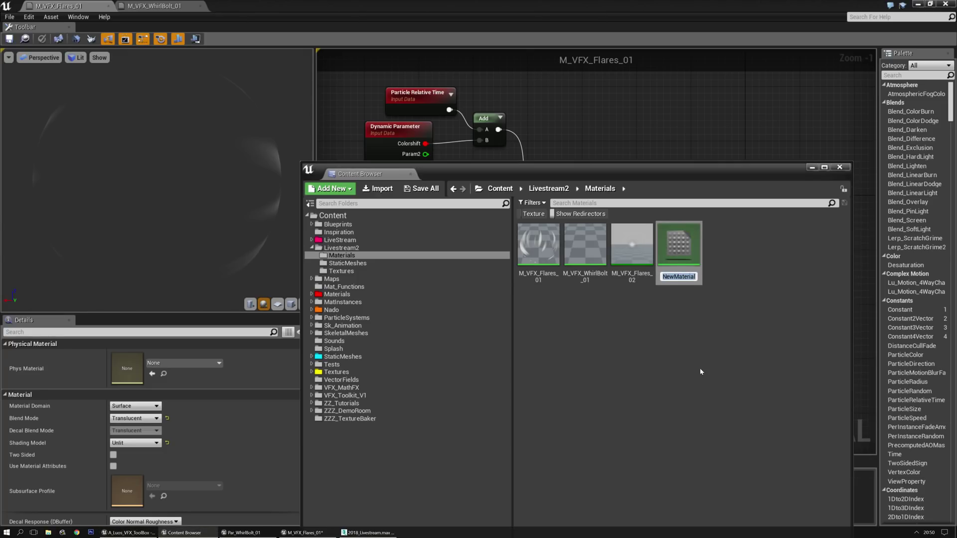
{"action": "type", "text": "M_VFX_Bolt_01"}
{"action": "key", "text": "Return"}
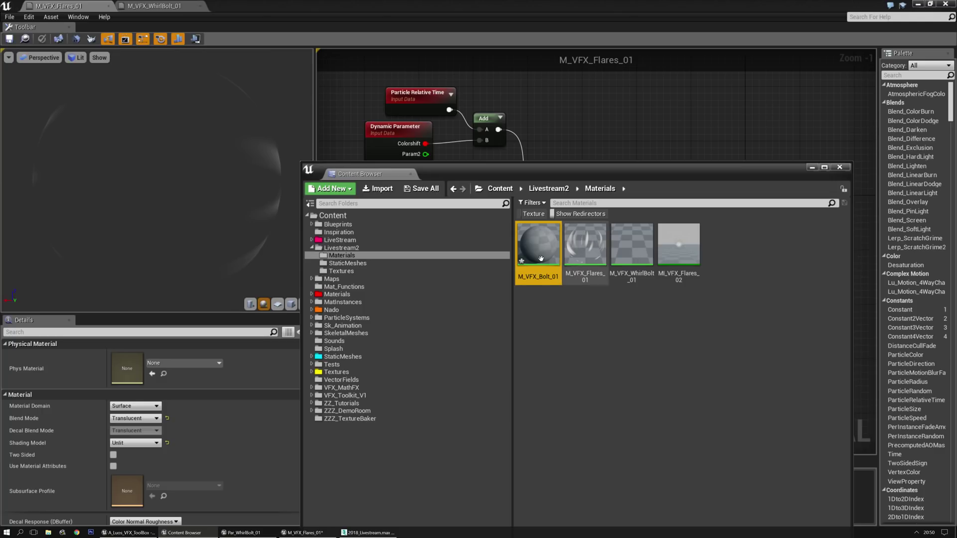
{"action": "left_click", "coordinate": [289, 272]}
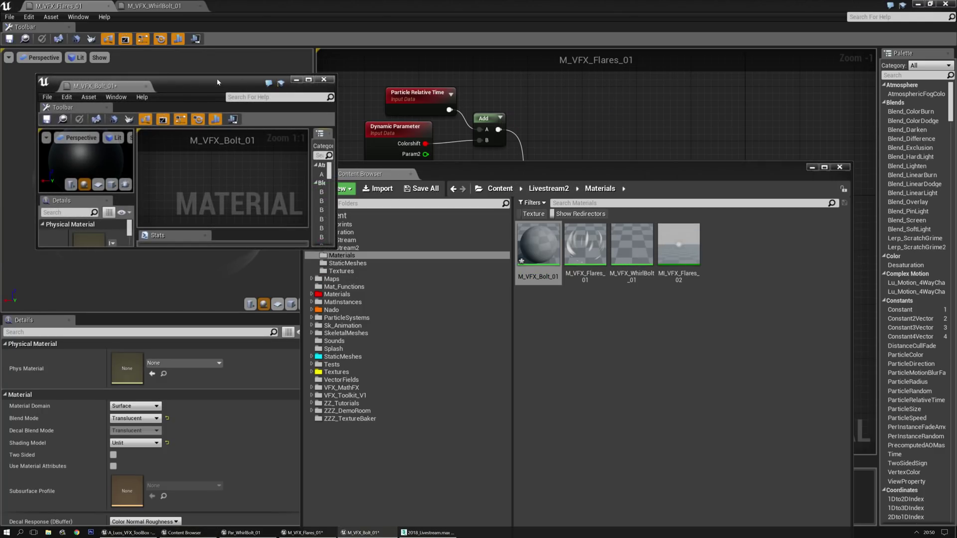
{"action": "double_click", "coordinate": [217, 82]}
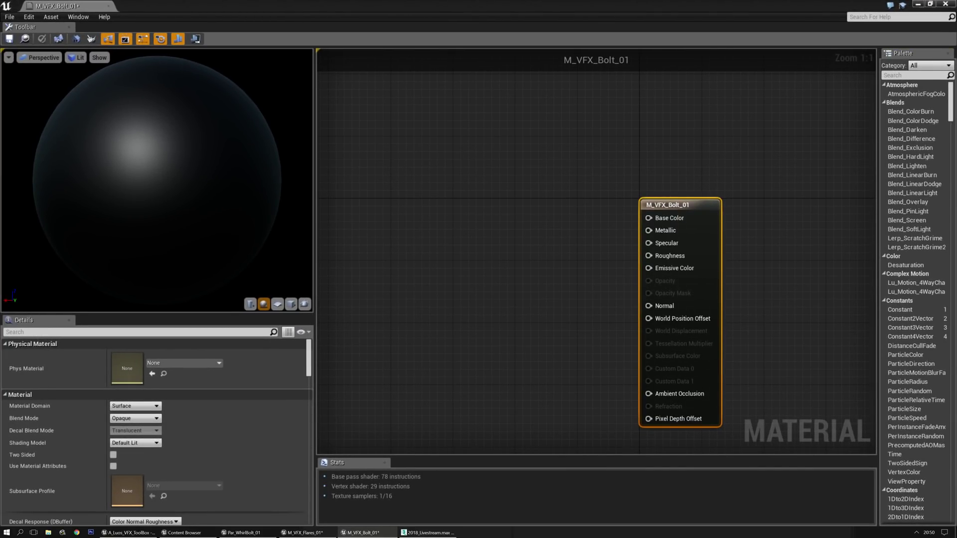
Add the T_CornerMask_01 and T_VFX_LightningBolt_01 textures to the M_VFX_Bolt_01 graph, with the lightning sample below the mask.
{"action": "left_click", "coordinate": [481, 233]}
{"action": "right_click_drag", "start_coordinate": [482, 233], "coordinate": [609, 178]}
{"action": "key", "text": "ctrl+b"}
{"action": "left_click", "coordinate": [352, 269]}
{"action": "left_click", "coordinate": [585, 247]}
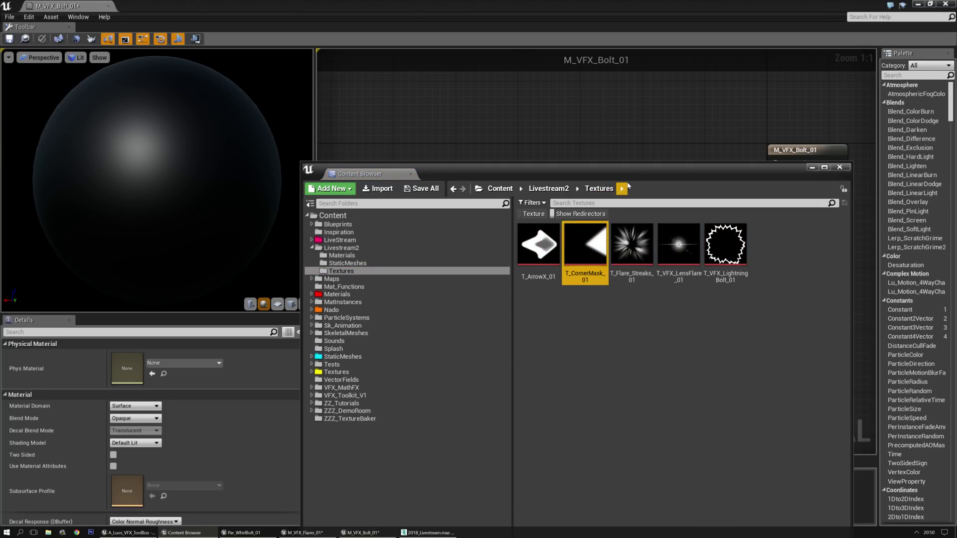
{"action": "left_click_drag", "start_coordinate": [628, 168], "coordinate": [594, 244]}
{"action": "left_click", "coordinate": [692, 324], "text": "ctrl"}
{"action": "left_click_drag", "start_coordinate": [557, 326], "coordinate": [521, 169]}
{"action": "left_click", "coordinate": [779, 244]}
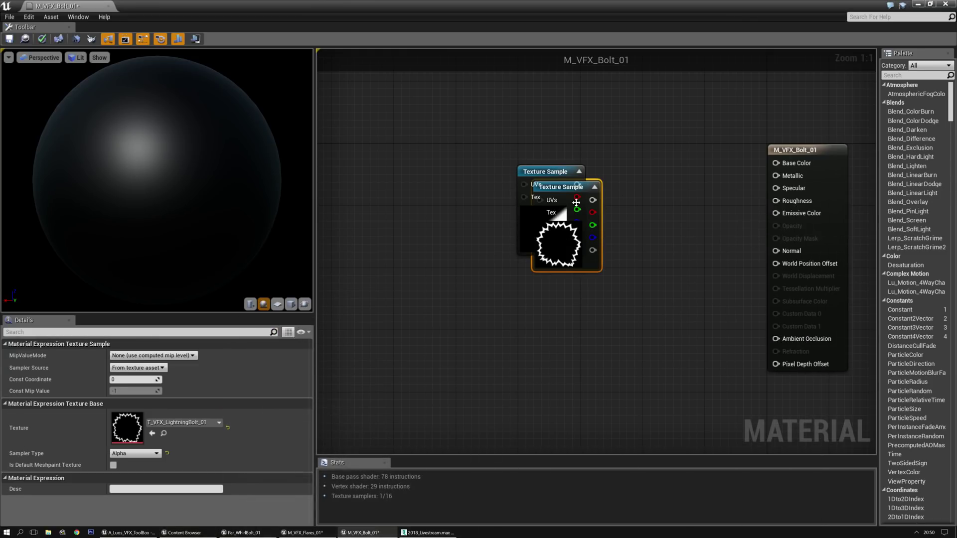
{"action": "left_click_drag", "start_coordinate": [570, 193], "coordinate": [542, 281]}
{"action": "left_click", "coordinate": [635, 227]}
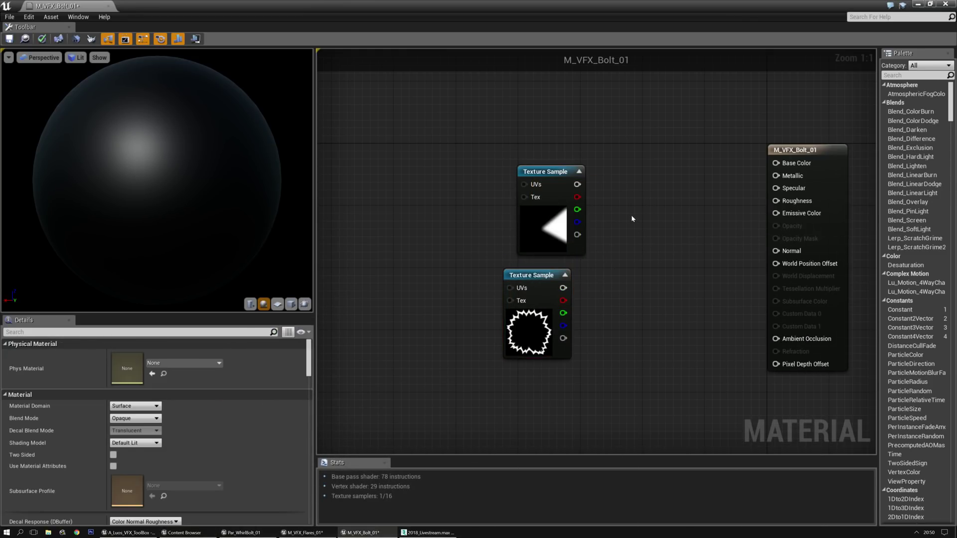
Multiply the red channels of the two texture samples and preview the Multiply node on a plane.
{"action": "left_click", "coordinate": [631, 215]}
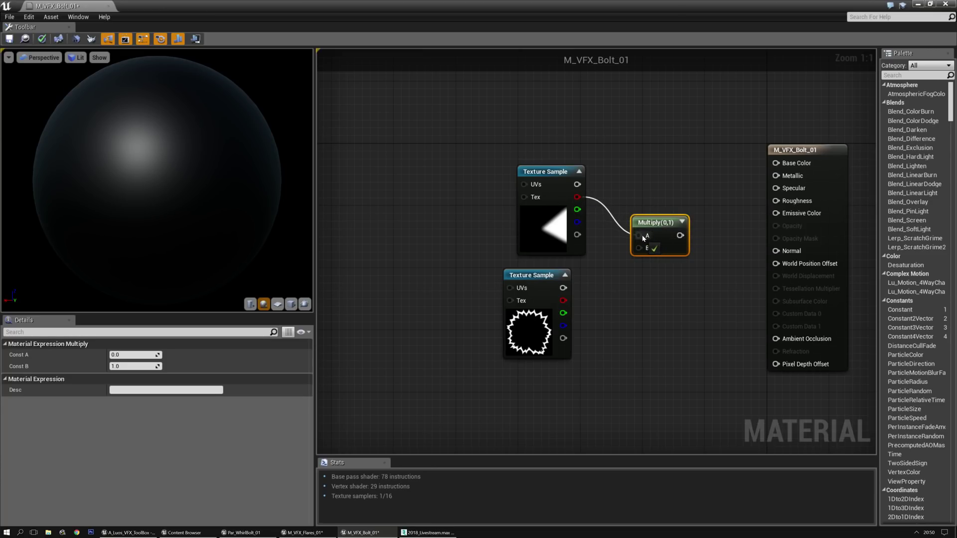
{"action": "left_click_drag", "start_coordinate": [643, 239], "coordinate": [642, 236]}
{"action": "left_click_drag", "start_coordinate": [563, 300], "coordinate": [639, 248]}
{"action": "key", "text": "space"}
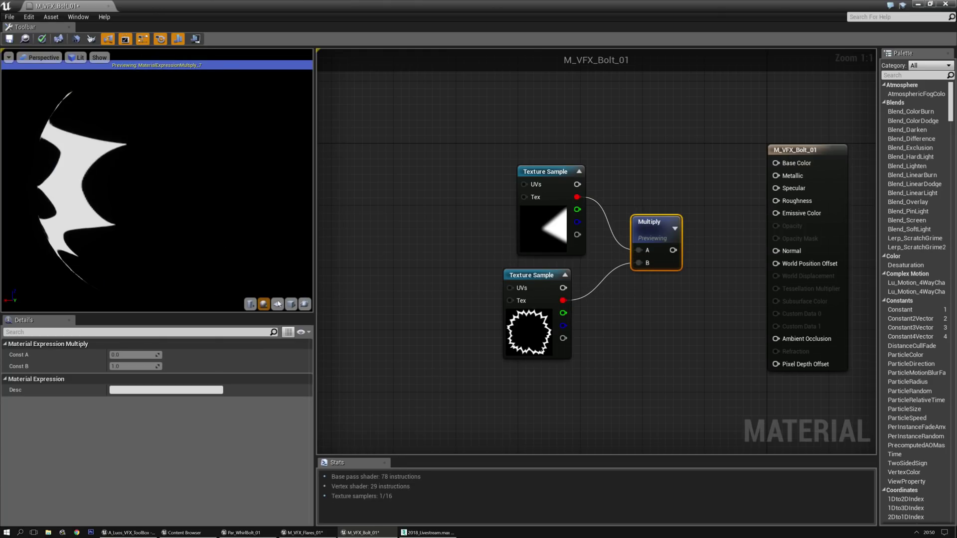
{"action": "left_click", "coordinate": [277, 304]}
{"action": "right_click_drag", "start_coordinate": [277, 160], "coordinate": [277, 160]}
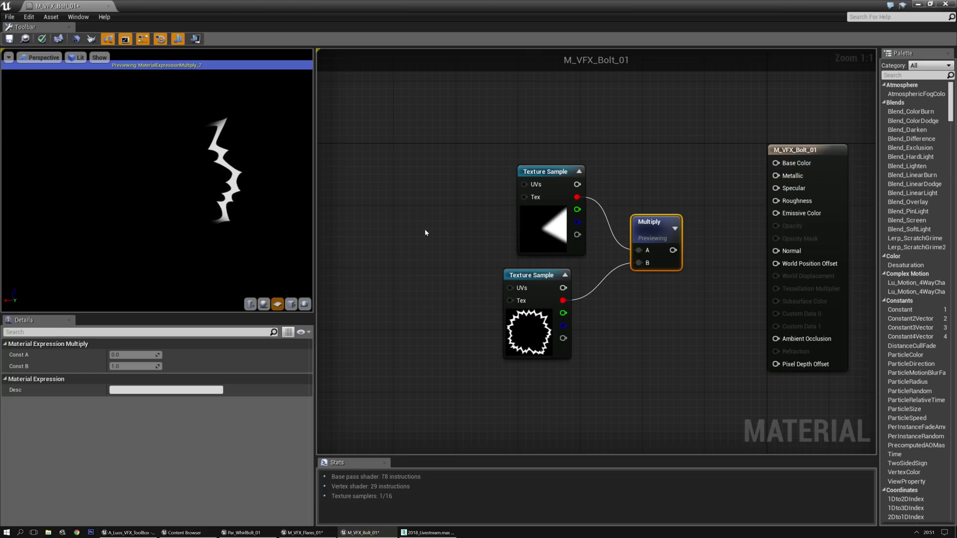
Set the M_VFX_Bolt_01 material's Blend Mode to Masked and its Shading Model to Unlit.
{"action": "right_click_drag", "start_coordinate": [425, 232], "coordinate": [465, 211]}
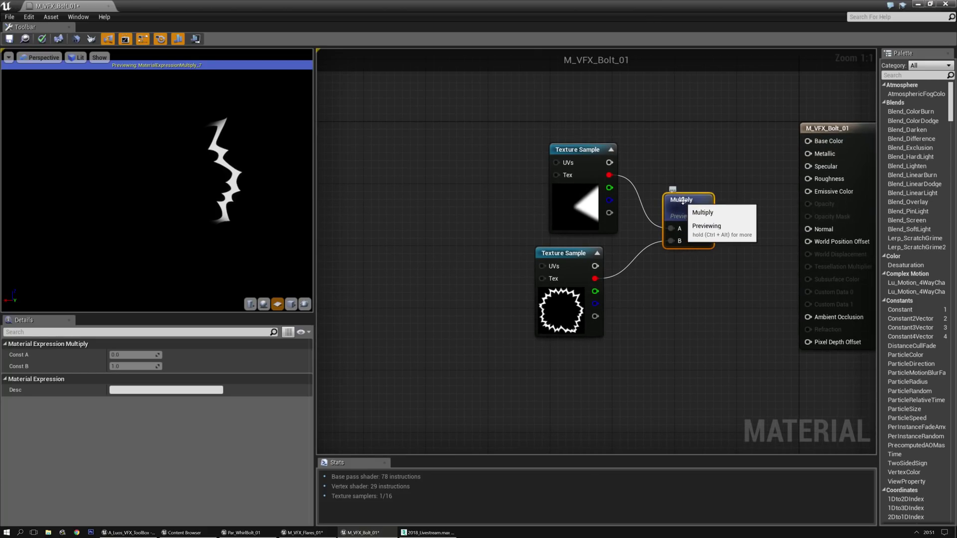
{"action": "right_click_drag", "start_coordinate": [702, 276], "coordinate": [626, 262]}
{"action": "left_click", "coordinate": [626, 262]}
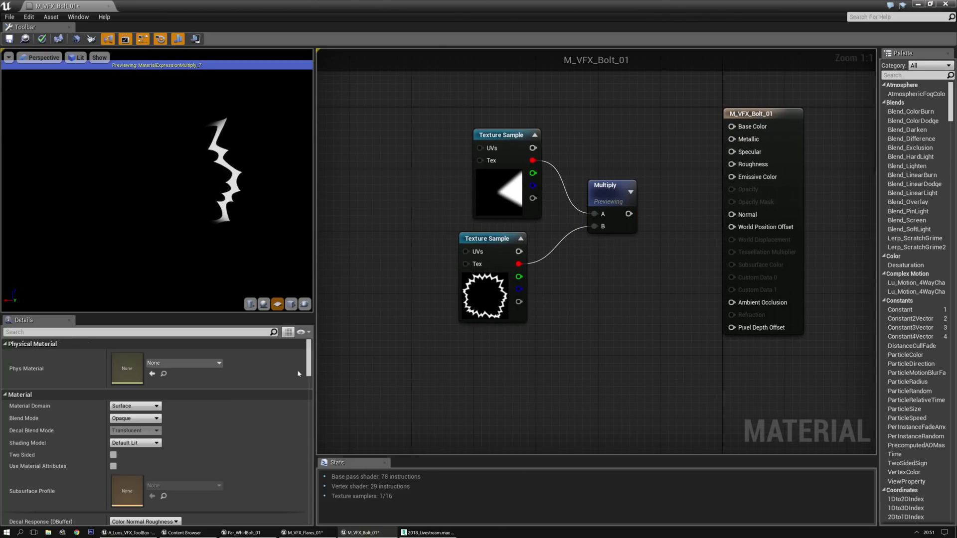
{"action": "left_click", "coordinate": [142, 388]}
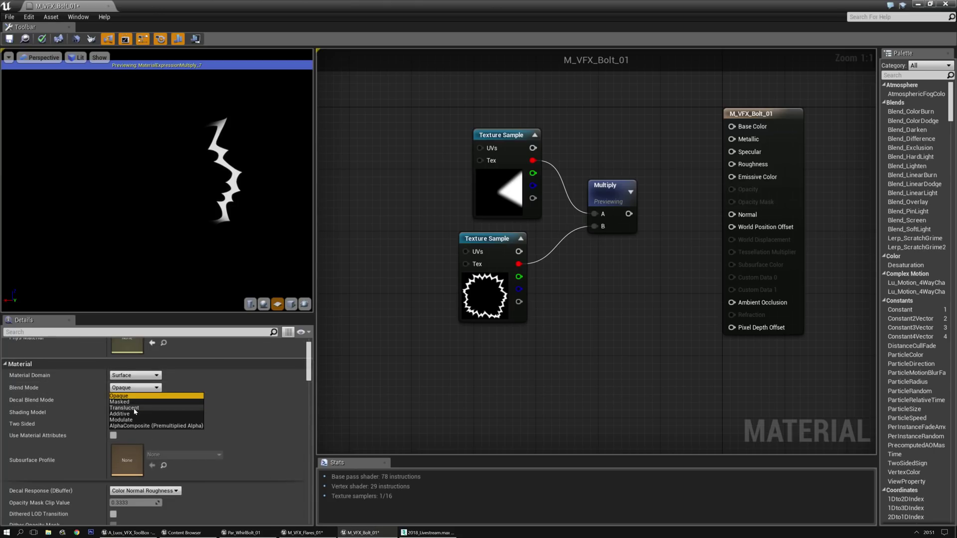
{"action": "left_click", "coordinate": [135, 407]}
{"action": "left_click", "coordinate": [134, 412]}
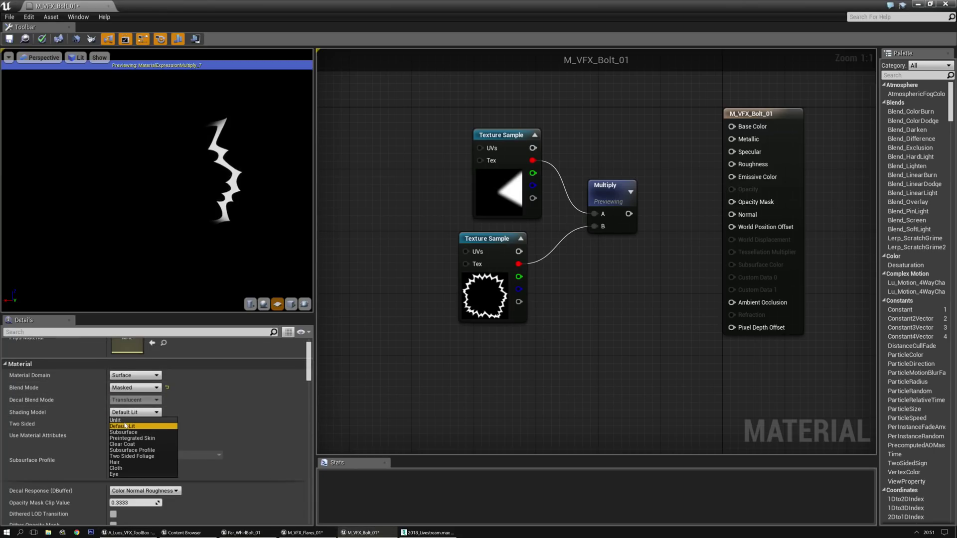
{"action": "left_click", "coordinate": [125, 421]}
Disable Tangent Space Normal and Use Lightmap Directionality for the M_VFX_Bolt_01 material.
{"action": "scroll", "coordinate": [117, 438], "scroll_direction": "down", "scroll_amount": 5}
{"action": "left_click", "coordinate": [113, 479]}
{"action": "scroll", "coordinate": [114, 448], "scroll_direction": "down", "scroll_amount": 4}
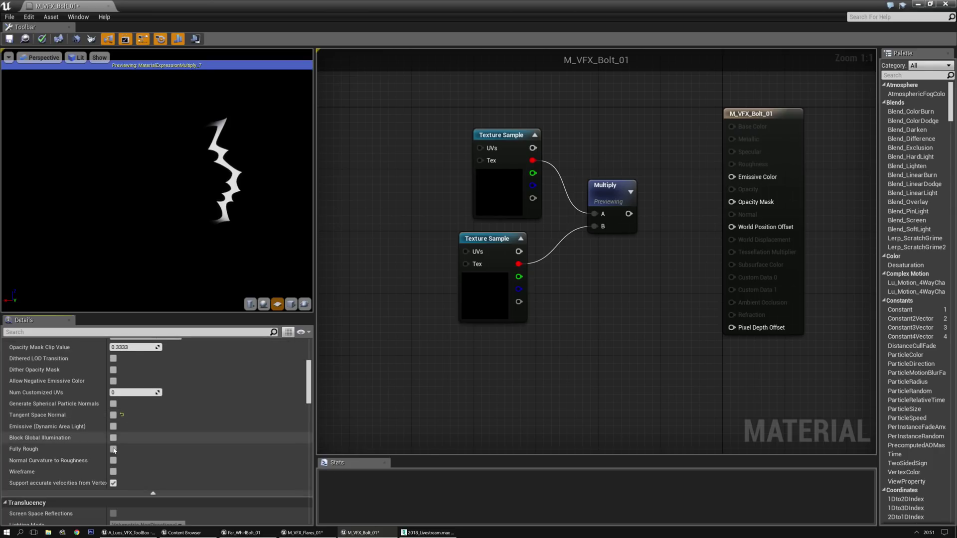
{"action": "scroll", "coordinate": [114, 448], "scroll_direction": "down", "scroll_amount": 8}
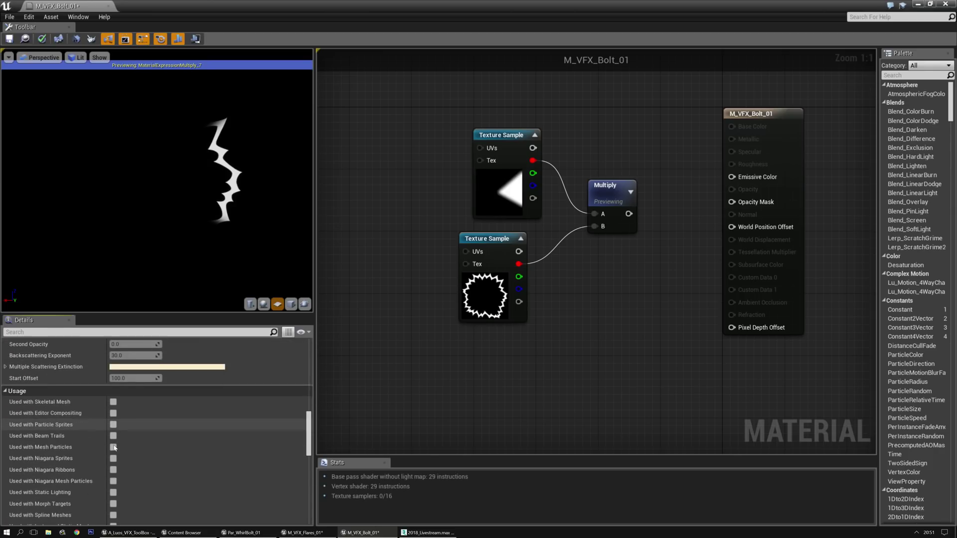
{"action": "left_click", "coordinate": [113, 468]}
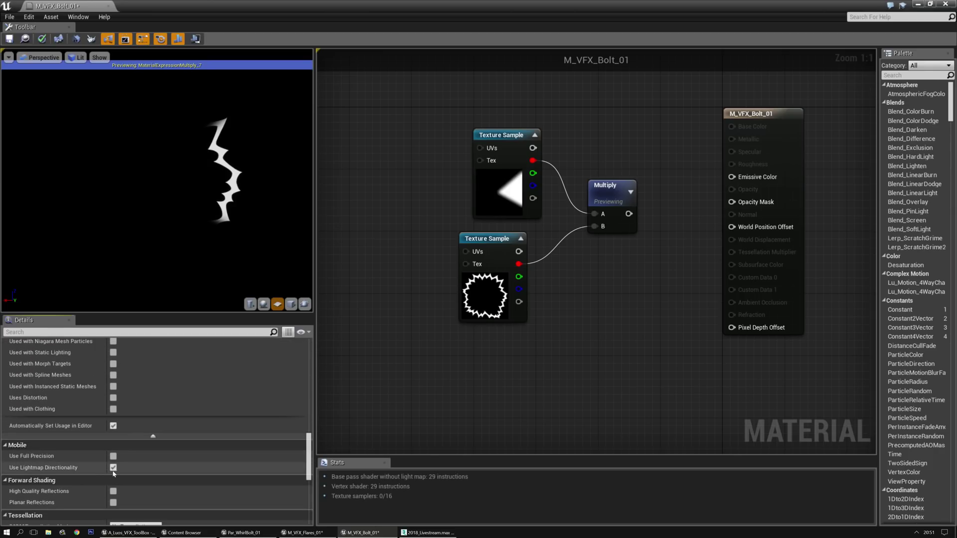
Connect the Multiply output to the material's Opacity Mask.
{"action": "right_click_drag", "start_coordinate": [672, 355], "coordinate": [637, 430]}
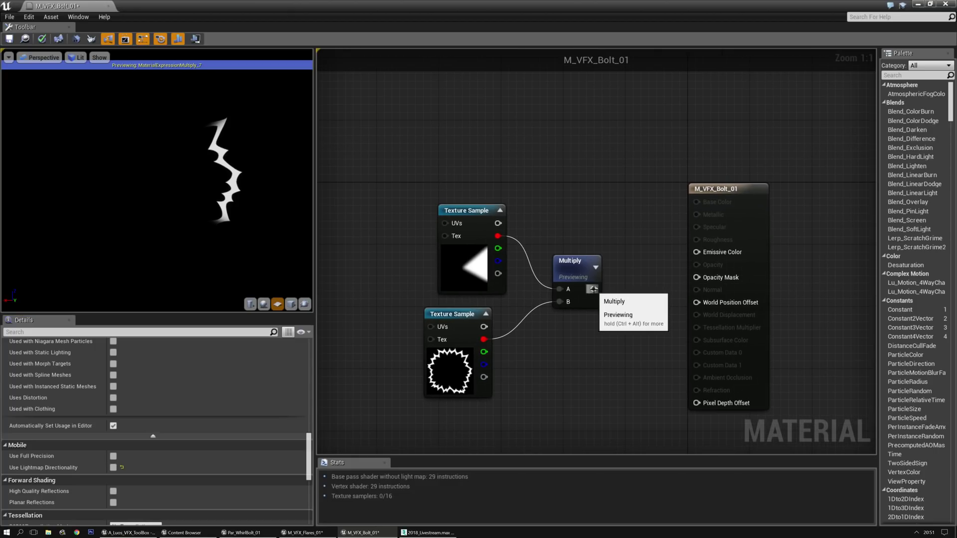
{"action": "left_click_drag", "start_coordinate": [696, 281], "coordinate": [696, 278]}
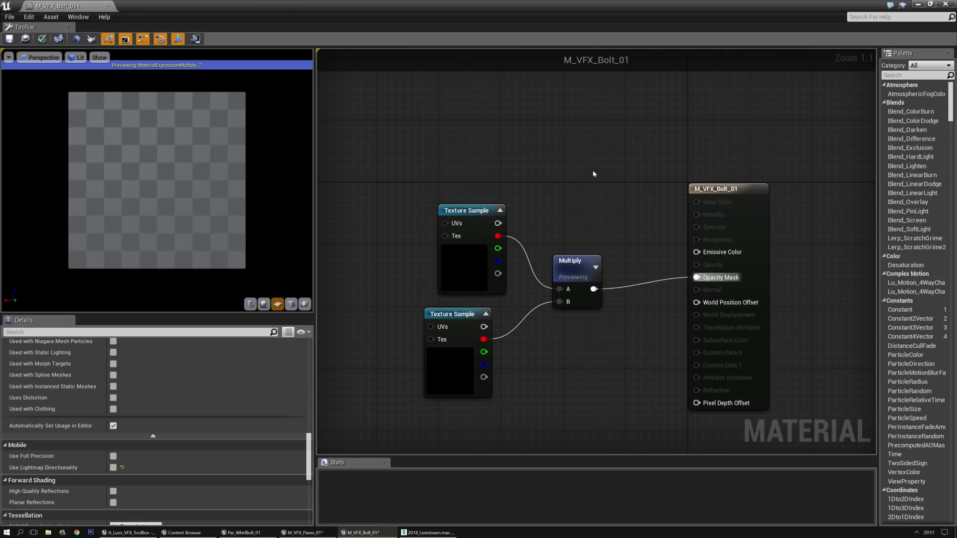
{"action": "right_click_drag", "start_coordinate": [578, 157], "coordinate": [627, 244]}
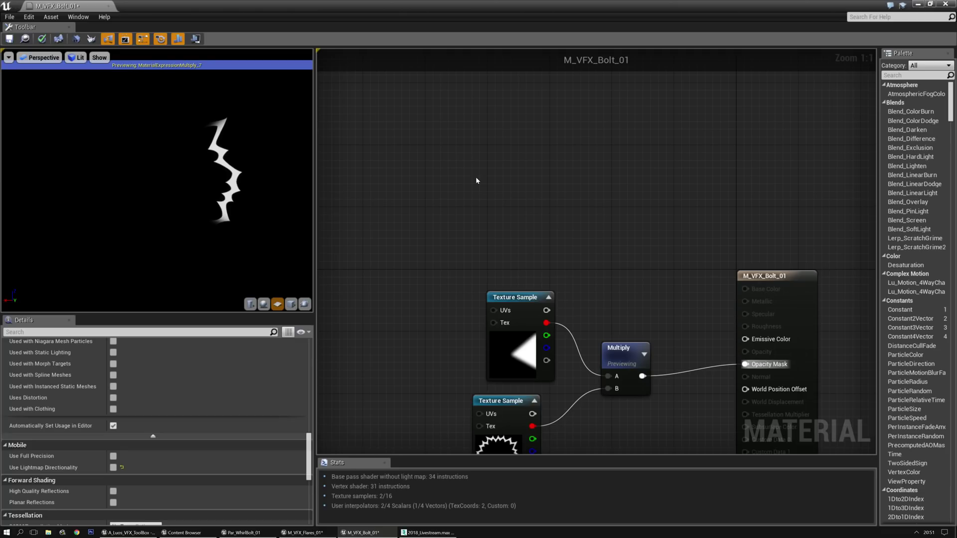
Dock the M_VFX_Bolt_01 editor alongside the other material editors and open M_VFX_WhirlBolt_01.
{"action": "key", "text": "ctrl+b"}
{"action": "left_click", "coordinate": [292, 12]}
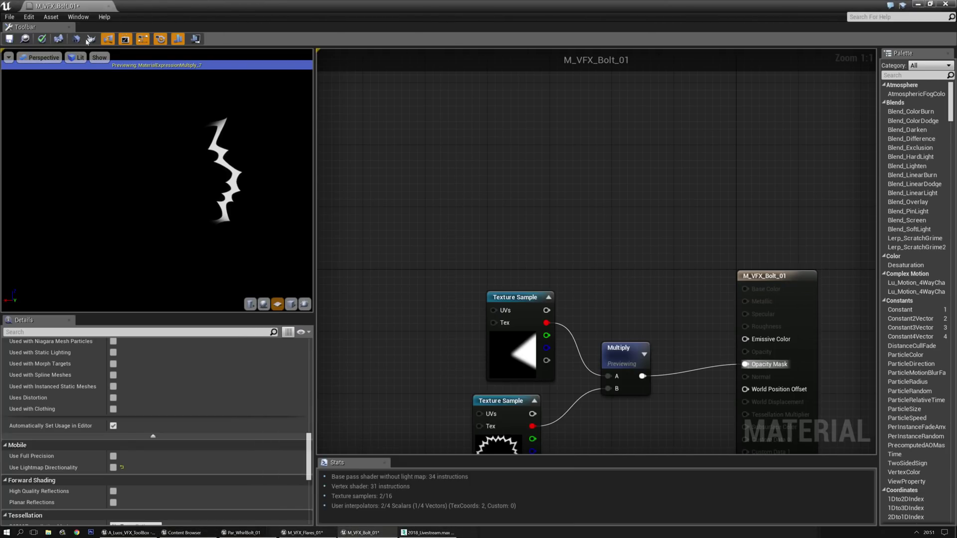
{"action": "key", "text": "ctrl+b"}
{"action": "double_click", "coordinate": [598, 324]}
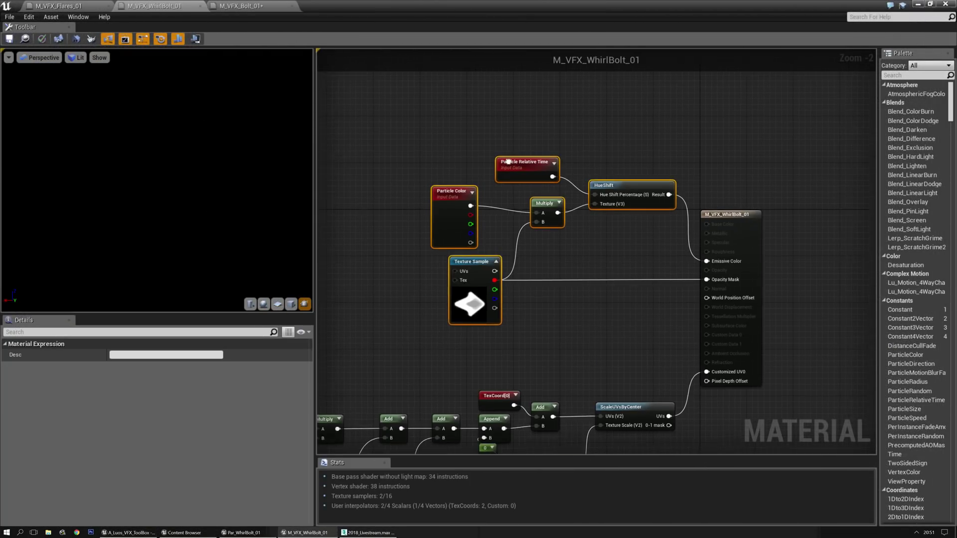
{"action": "right_click_drag", "start_coordinate": [508, 162], "coordinate": [446, 182]}
{"action": "left_click", "coordinate": [434, 146]}
{"action": "right_click_drag", "start_coordinate": [435, 146], "coordinate": [474, 157]}
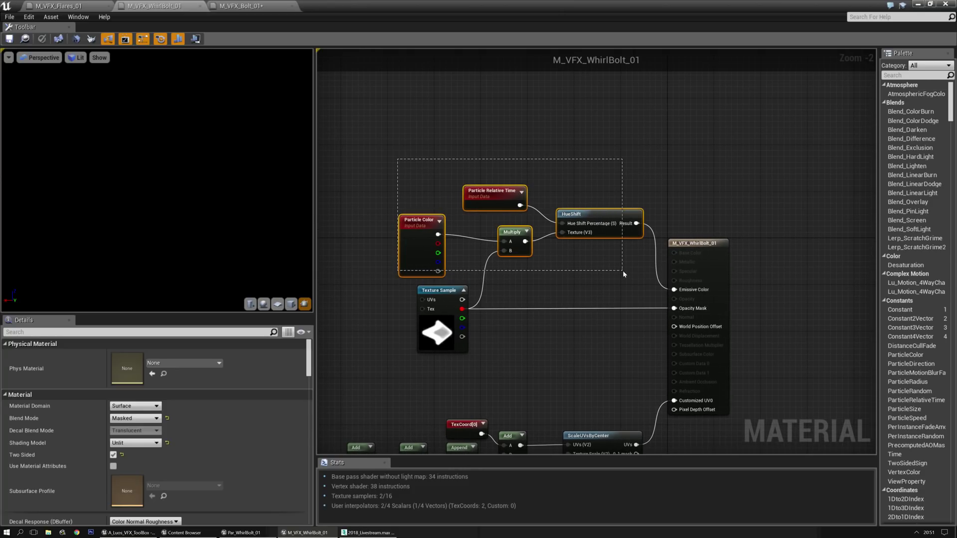
{"action": "left_click_drag", "start_coordinate": [623, 270], "coordinate": [623, 270]}
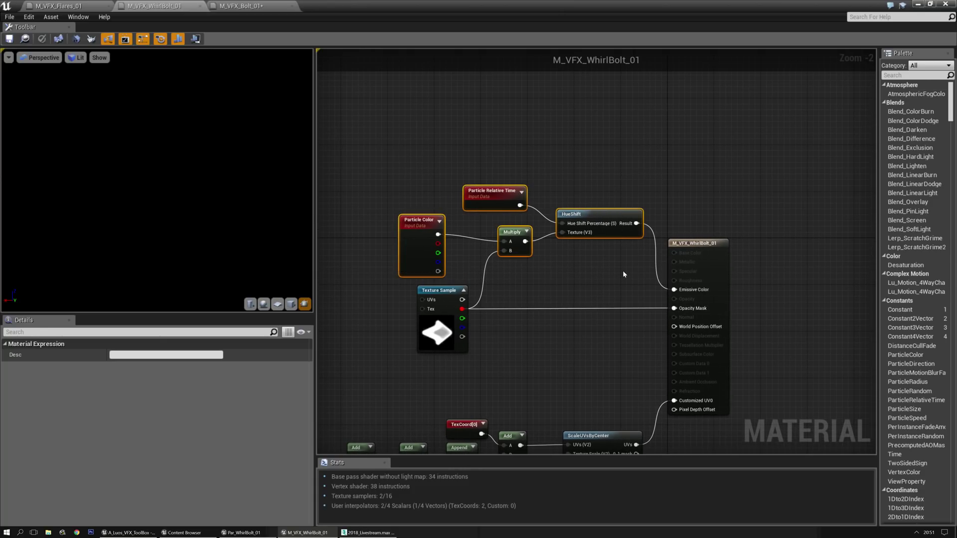
Copy the Particle Relative Time, Dynamic Parameter, Add, Particle Color and HueShift nodes from M_VFX_Flares_01 into M_VFX_Bolt_01.
{"action": "left_click", "coordinate": [84, 10]}
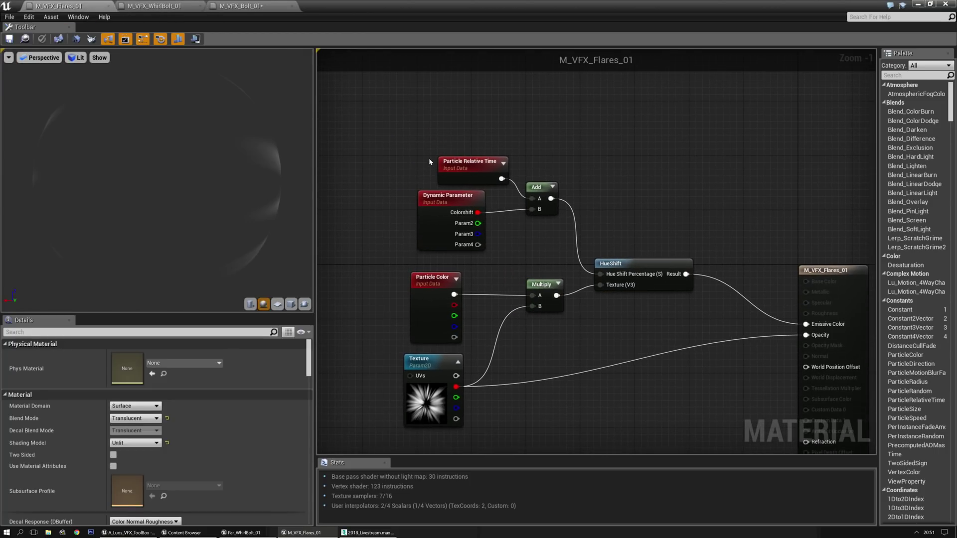
{"action": "left_click_drag", "start_coordinate": [437, 170], "coordinate": [648, 275]}
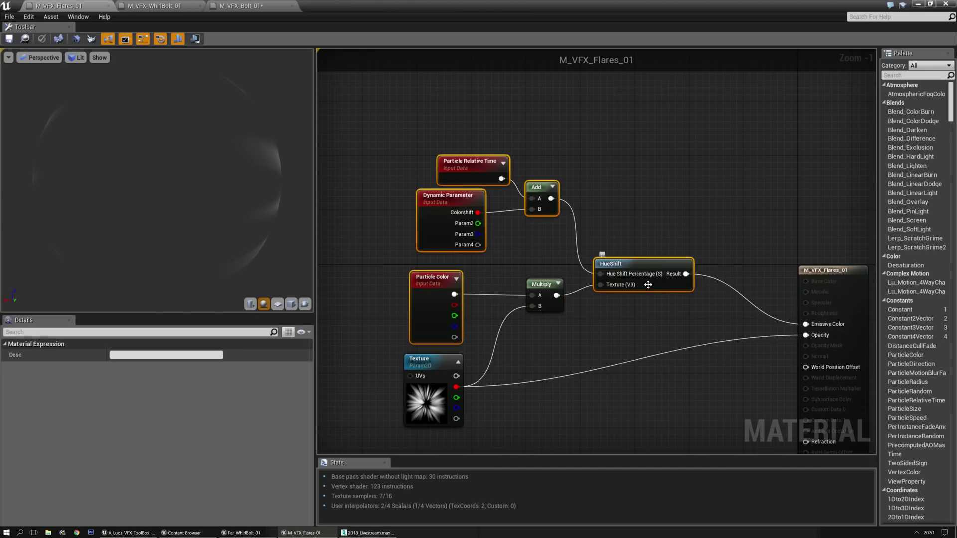
{"action": "left_click", "coordinate": [233, 9]}
{"action": "scroll", "coordinate": [487, 132], "scroll_direction": "up", "scroll_amount": 2}
{"action": "key", "text": "ctrl+v"}
{"action": "right_click_drag", "start_coordinate": [637, 301], "coordinate": [612, 238]}
{"action": "left_click", "coordinate": [613, 238]}
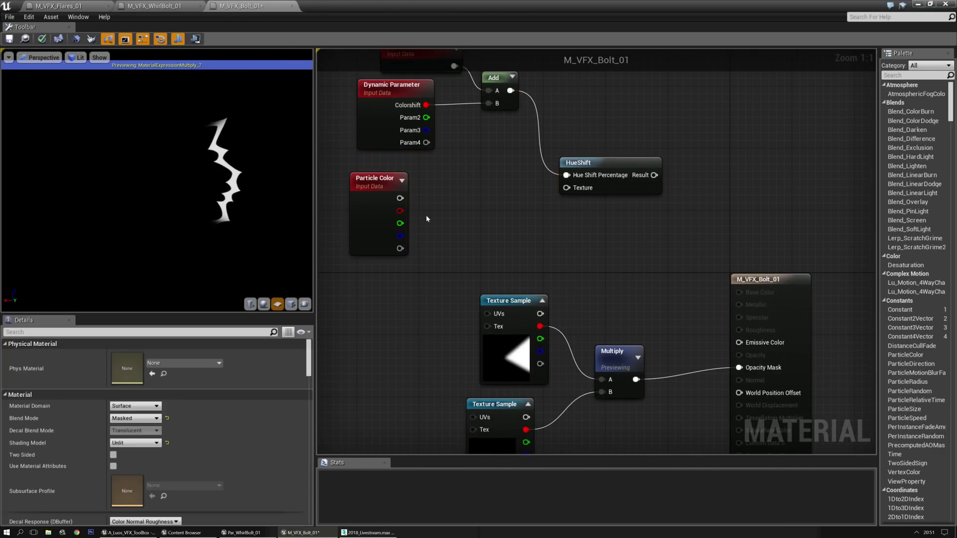
Connect Particle Color to the HueShift node's Texture input and the HueShift Result to the material's Emissive Color.
{"action": "left_click_drag", "start_coordinate": [566, 194], "coordinate": [567, 190]}
{"action": "left_click_drag", "start_coordinate": [654, 175], "coordinate": [741, 342]}
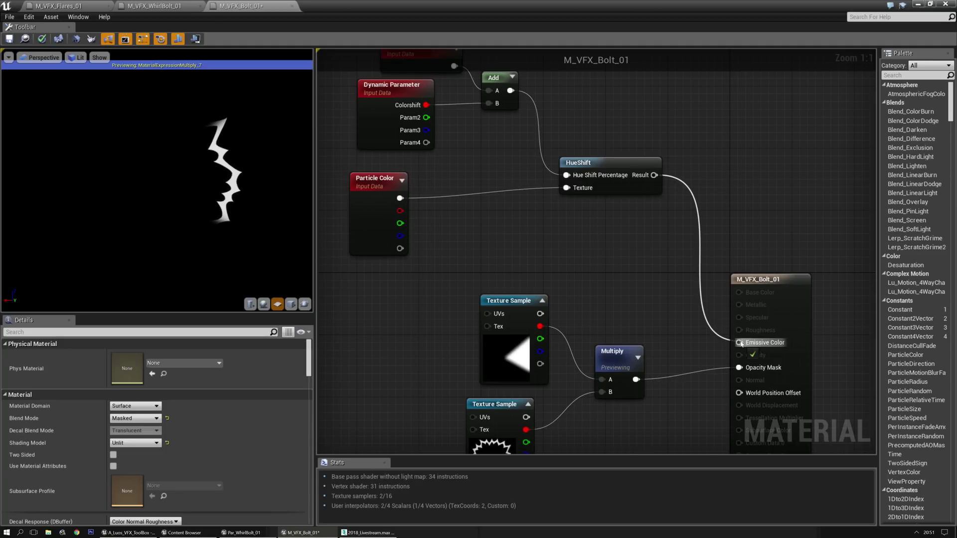
{"action": "right_click_drag", "start_coordinate": [452, 248], "coordinate": [497, 299]}
{"action": "left_click_drag", "start_coordinate": [423, 241], "coordinate": [423, 234]}
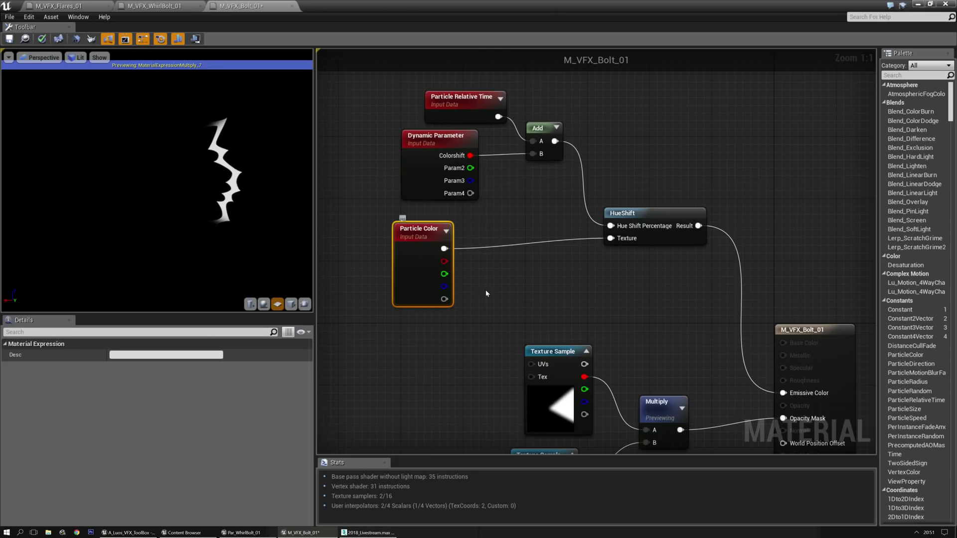
Add a Rotator node and connect its output to the UVs of the lightning bolt Texture Sample.
{"action": "left_click", "coordinate": [487, 293]}
{"action": "right_click_drag", "start_coordinate": [459, 422], "coordinate": [541, 235]}
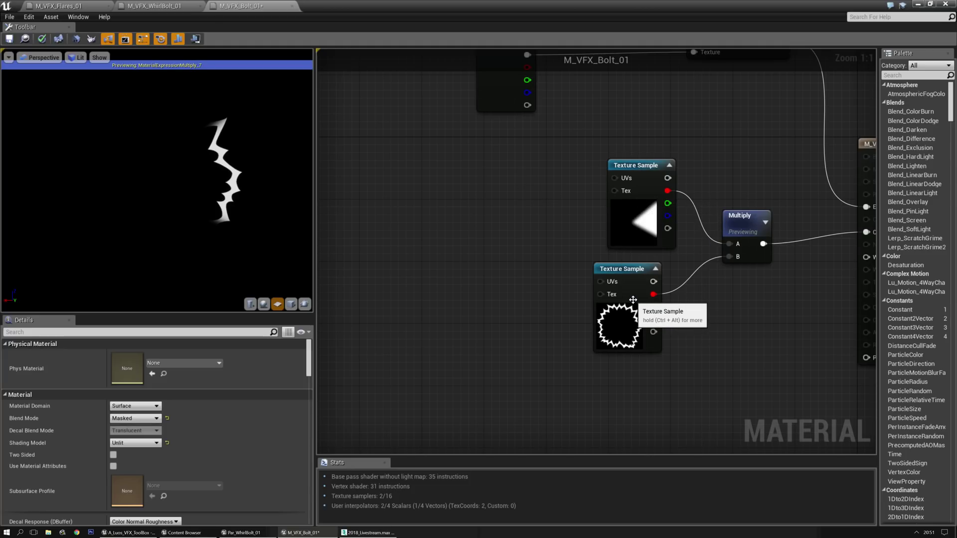
{"action": "left_click", "coordinate": [610, 274]}
{"action": "right_click_drag", "start_coordinate": [555, 312], "coordinate": [461, 295]}
{"action": "left_click", "coordinate": [425, 288]}
{"action": "right_click", "coordinate": [424, 288]}
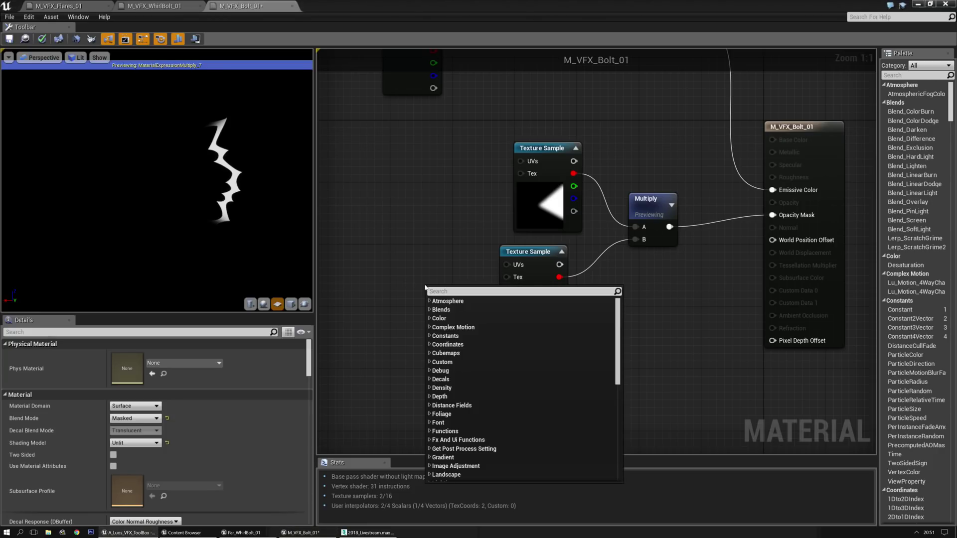
{"action": "type", "text": "rotator"}
{"action": "key", "text": "Return"}
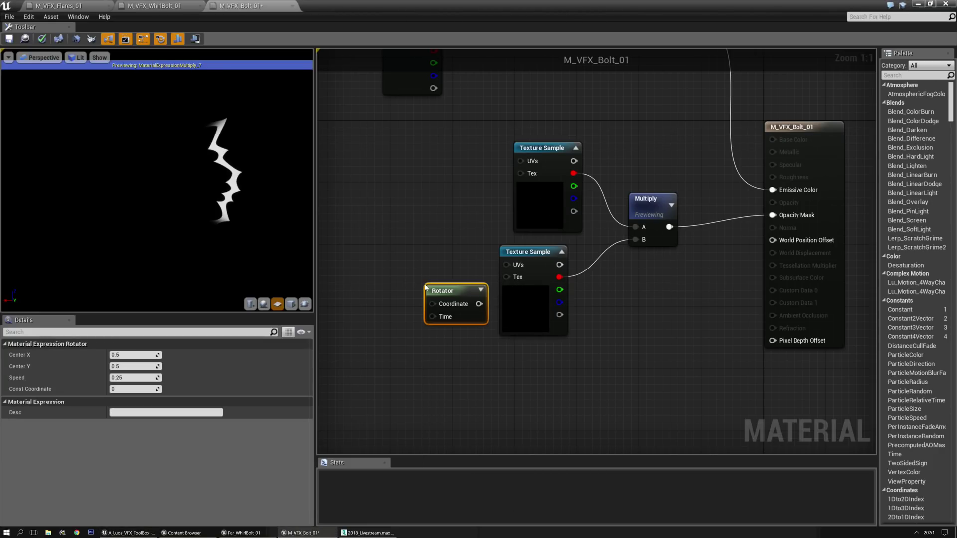
{"action": "left_click_drag", "start_coordinate": [448, 308], "coordinate": [401, 253]}
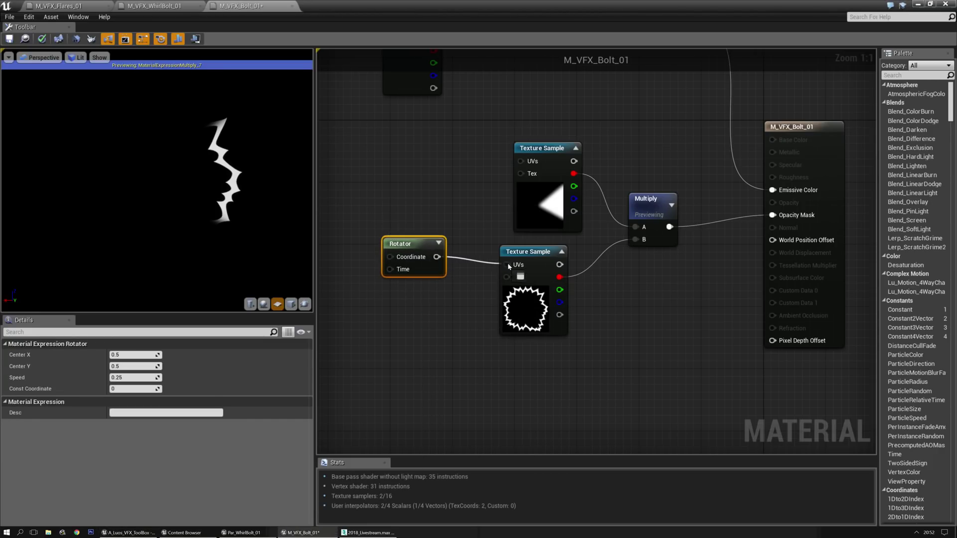
{"action": "left_click_drag", "start_coordinate": [508, 266], "coordinate": [507, 265]}
Preview the lightning bolt Texture Sample and switch the Sampler Source of both Texture Samples to a shared, non-wrapping sampler.
{"action": "left_click", "coordinate": [534, 257]}
{"action": "key", "text": "space"}
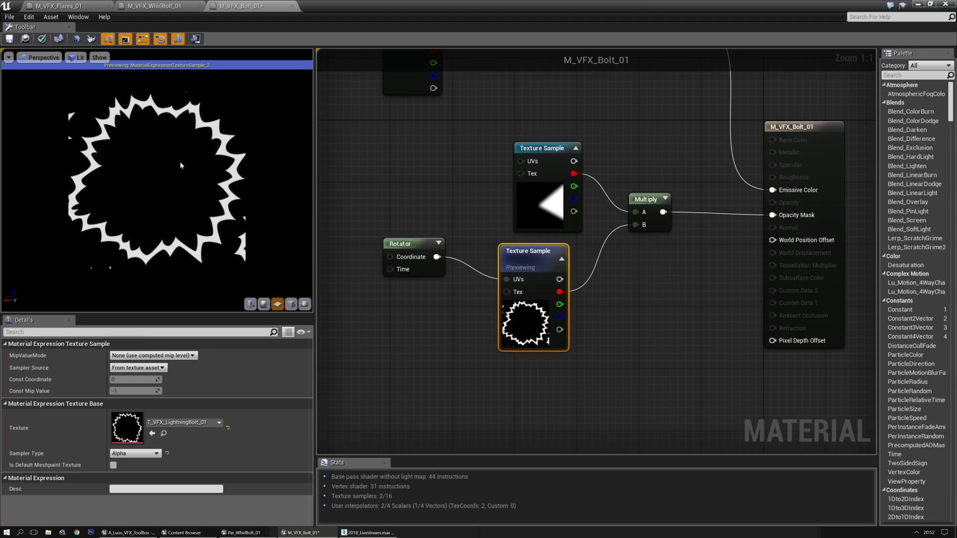
{"action": "left_click_drag", "start_coordinate": [501, 133], "coordinate": [586, 240], "text": "shift"}
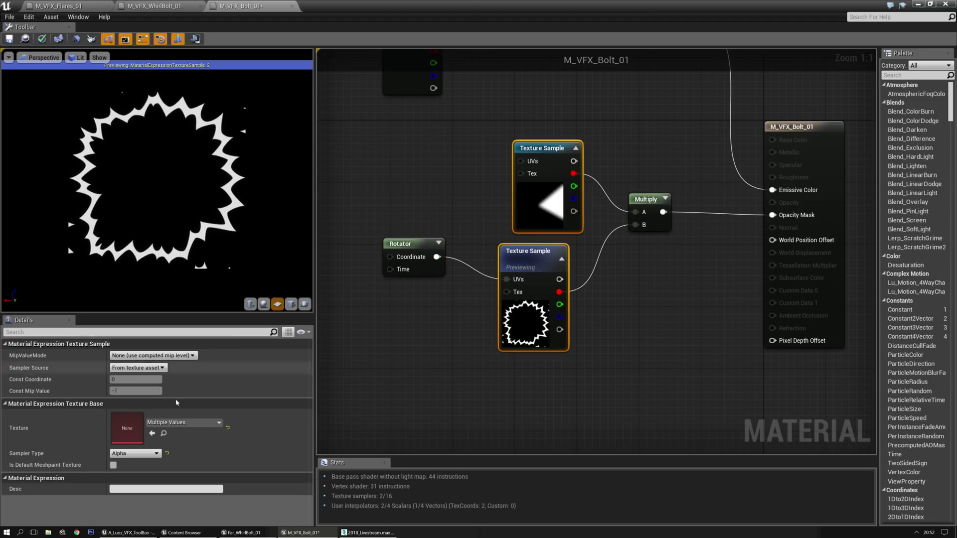
{"action": "left_click", "coordinate": [142, 368]}
{"action": "left_click", "coordinate": [139, 391]}
{"action": "left_click", "coordinate": [392, 345]}
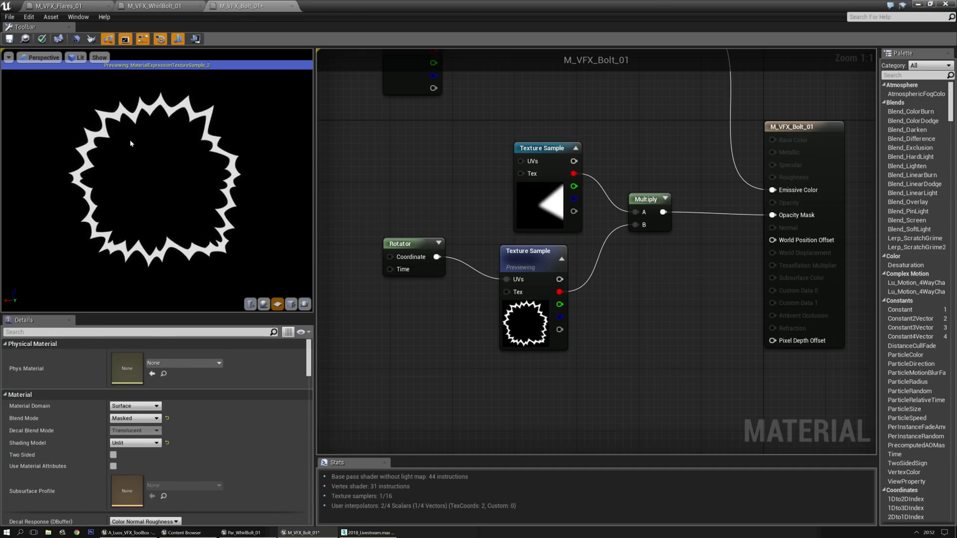
Insert a ScaleUVsByCenter node between the Rotator and the UVs of the lightning bolt Texture Sample.
{"action": "right_click_drag", "start_coordinate": [410, 239], "coordinate": [547, 241]}
{"action": "left_click_drag", "start_coordinate": [547, 240], "coordinate": [447, 256]}
{"action": "left_click", "coordinate": [527, 316]}
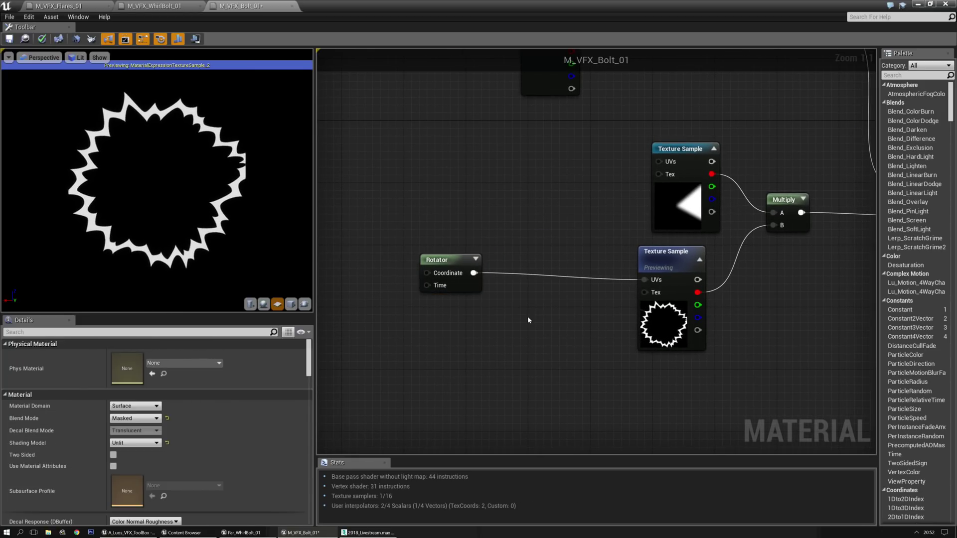
{"action": "right_click", "coordinate": [527, 320]}
{"action": "type", "text": "scale"}
{"action": "key", "text": "Return"}
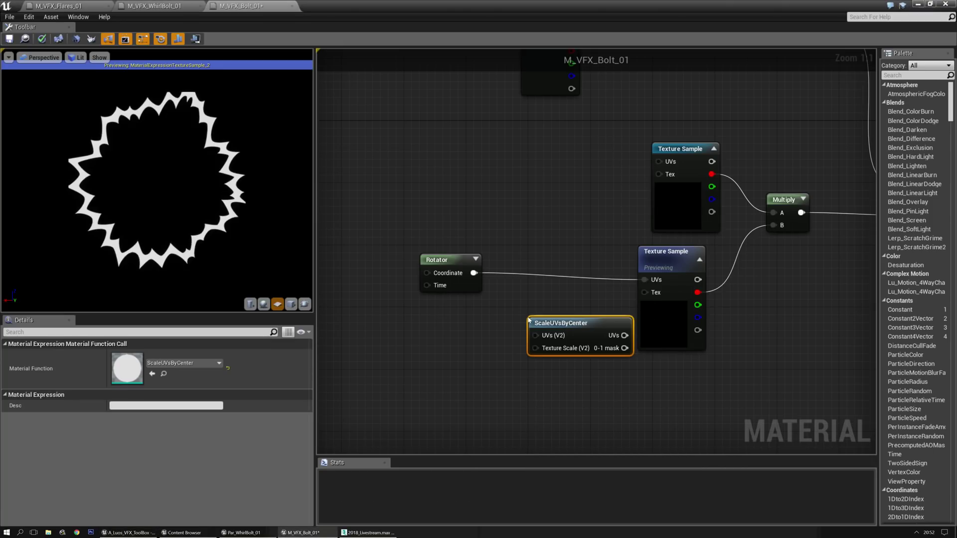
{"action": "left_click_drag", "start_coordinate": [558, 326], "coordinate": [543, 306]}
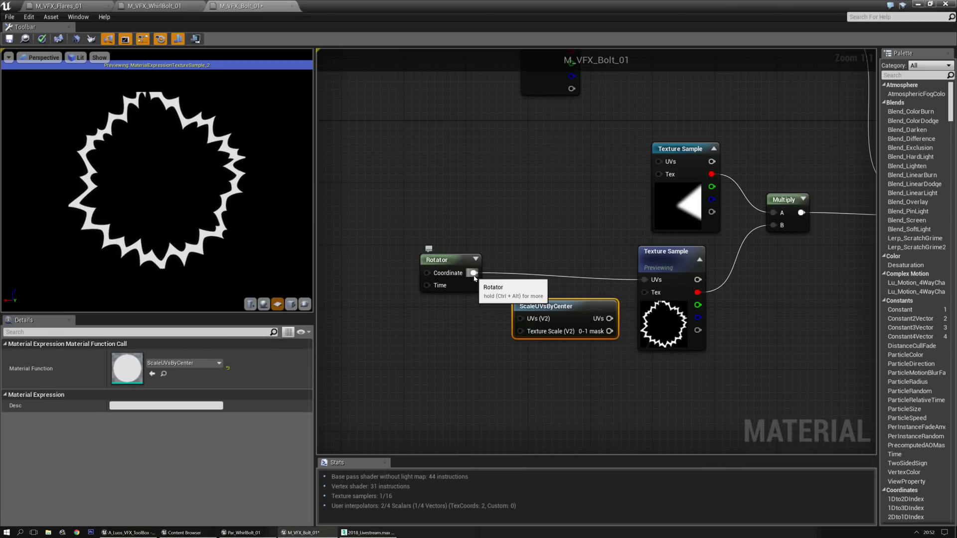
{"action": "left_click_drag", "start_coordinate": [474, 272], "coordinate": [514, 319]}
{"action": "left_click_drag", "start_coordinate": [609, 318], "coordinate": [645, 279]}
{"action": "left_click_drag", "start_coordinate": [558, 311], "coordinate": [552, 271]}
Add a Constant with value 0.9 and connect it to the Texture Scale of ScaleUVsByCenter.
{"action": "left_click", "coordinate": [477, 330]}
{"action": "key", "text": "1"}
{"action": "left_click", "coordinate": [464, 339]}
{"action": "left_click_drag", "start_coordinate": [476, 355], "coordinate": [512, 293]}
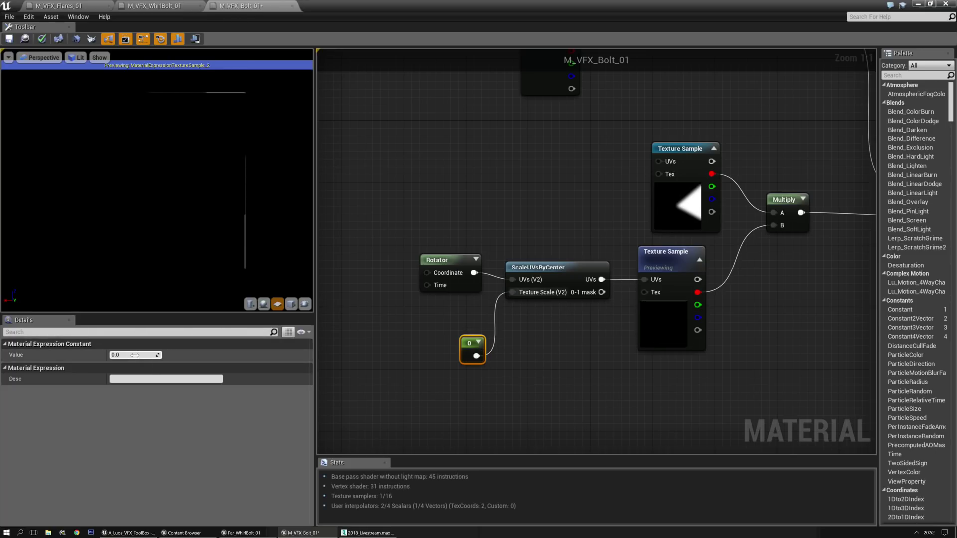
{"action": "key", "text": "Return"}
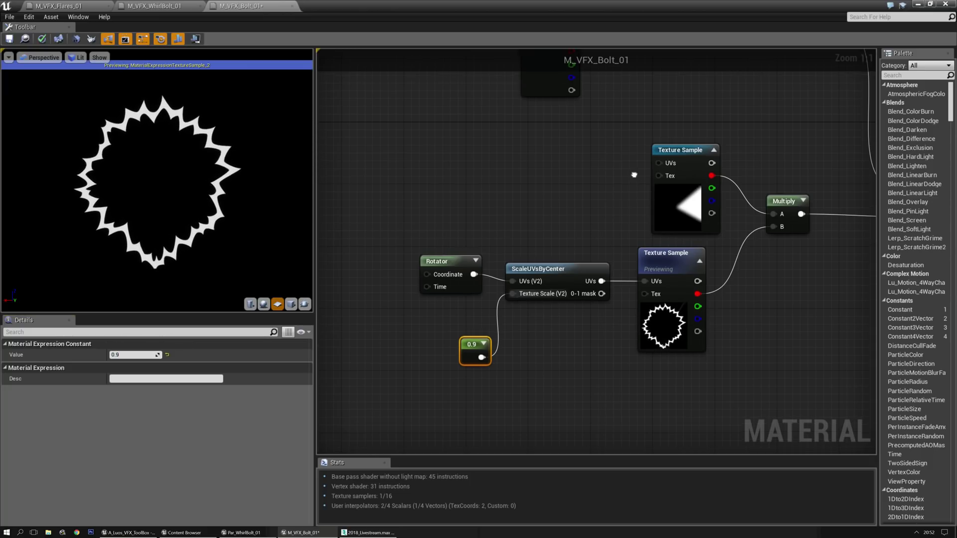
Preview the Multiply node that combines the two Texture Samples.
{"action": "right_click_drag", "start_coordinate": [575, 200], "coordinate": [519, 208]}
{"action": "left_click", "coordinate": [519, 208]}
{"action": "left_click", "coordinate": [723, 210]}
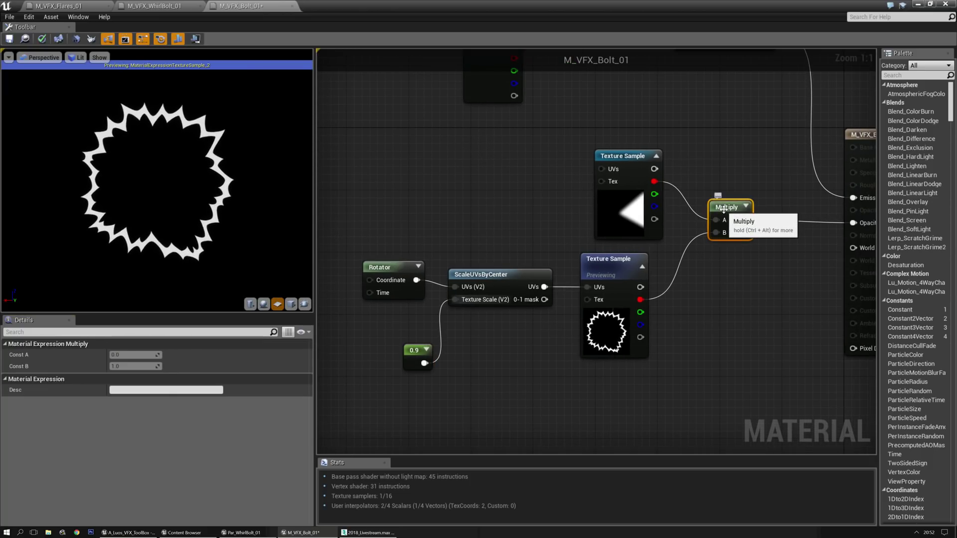
{"action": "right_click", "coordinate": [723, 210]}
{"action": "left_click", "coordinate": [770, 211]}
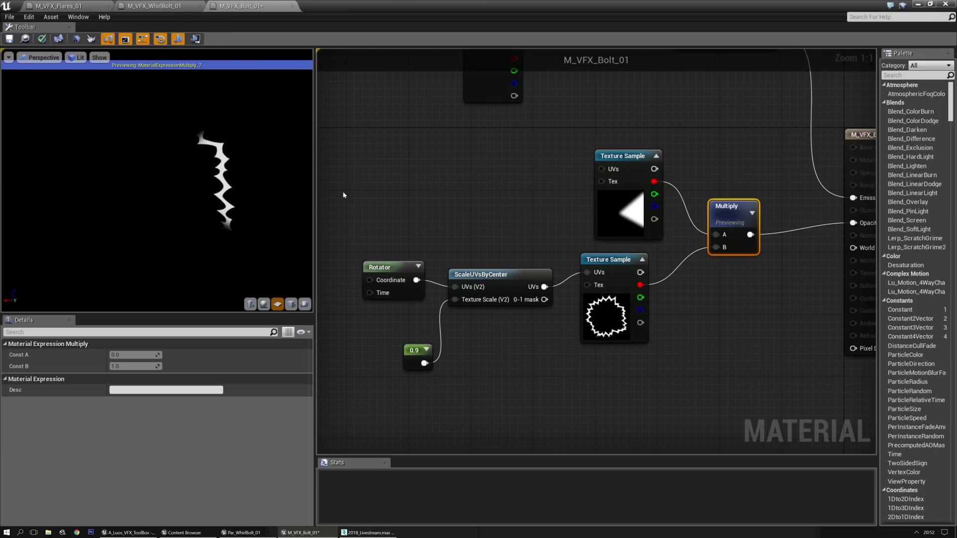
Copy the Rotator, connect the copy to the UVs of the triangular mask Texture Sample, and set its Speed to 0.33.
{"action": "right_click_drag", "start_coordinate": [475, 186], "coordinate": [653, 154]}
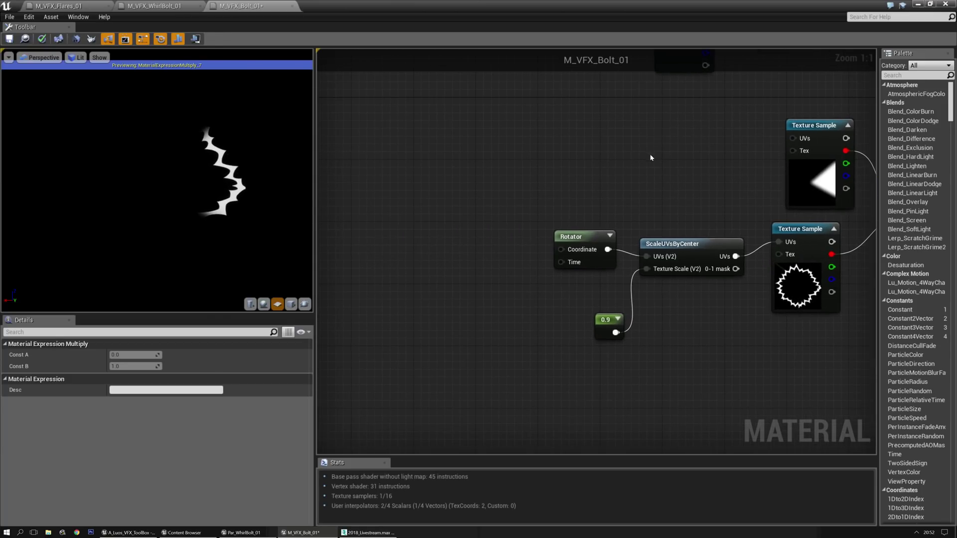
{"action": "left_click", "coordinate": [573, 177]}
{"action": "right_click_drag", "start_coordinate": [573, 176], "coordinate": [553, 178]}
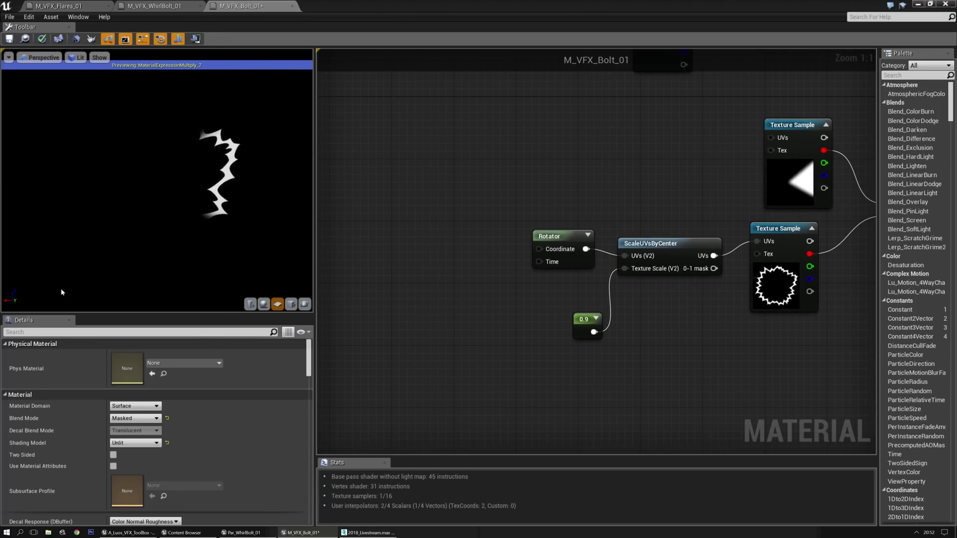
{"action": "right_click_drag", "start_coordinate": [494, 218], "coordinate": [419, 238]}
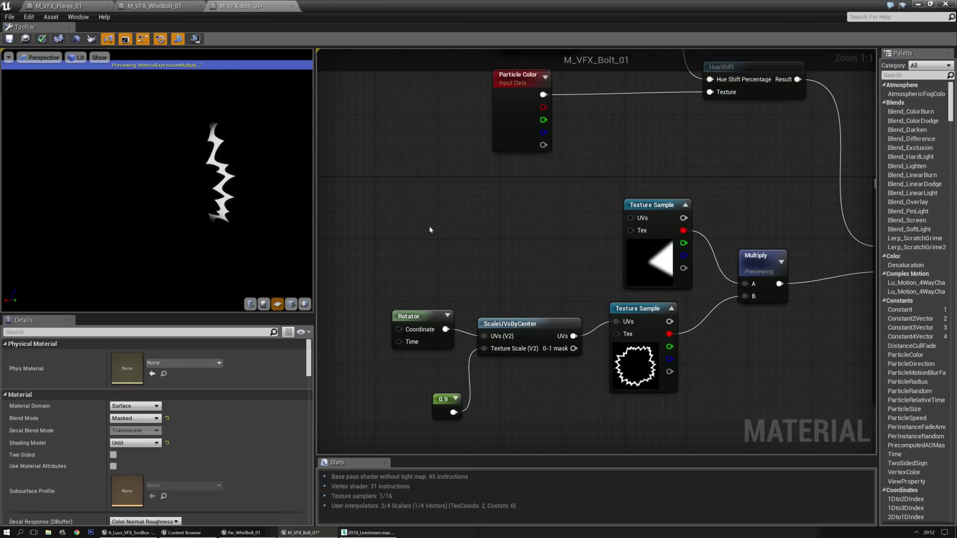
{"action": "left_click", "coordinate": [415, 322]}
{"action": "key", "text": "ctrl+c"}
{"action": "left_click", "coordinate": [515, 216]}
{"action": "key", "text": "ctrl+v"}
{"action": "left_click_drag", "start_coordinate": [552, 232], "coordinate": [631, 218]}
{"action": "left_click_drag", "start_coordinate": [541, 207], "coordinate": [545, 202]}
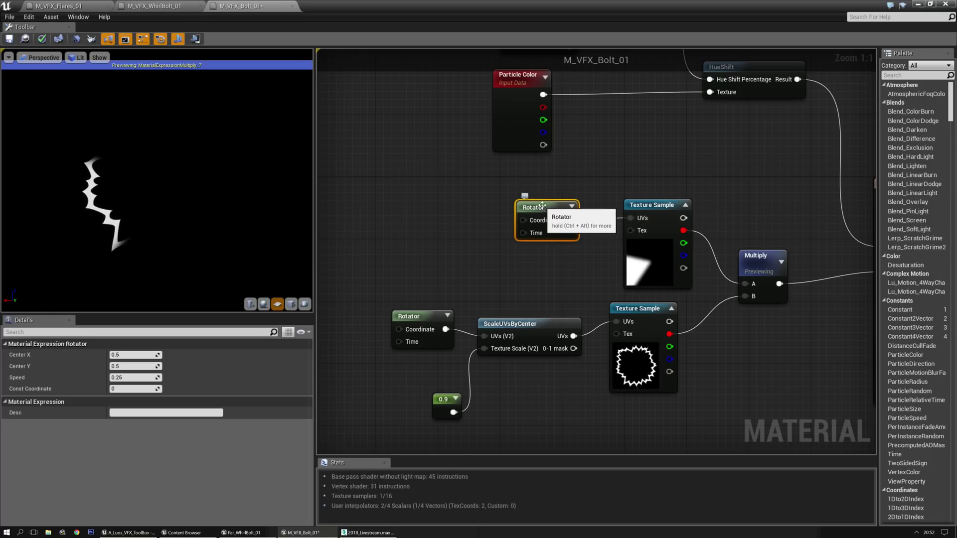
{"action": "left_click", "coordinate": [129, 377]}
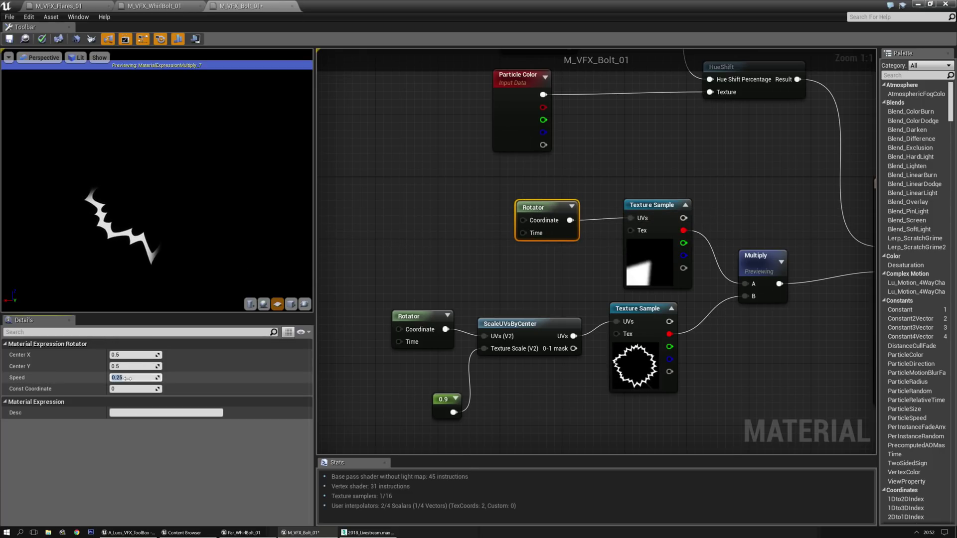
{"action": "key", "text": "Return"}
Name the second parameter of the Dynamic Parameter node Rotator.
{"action": "right_click_drag", "start_coordinate": [397, 226], "coordinate": [509, 237]}
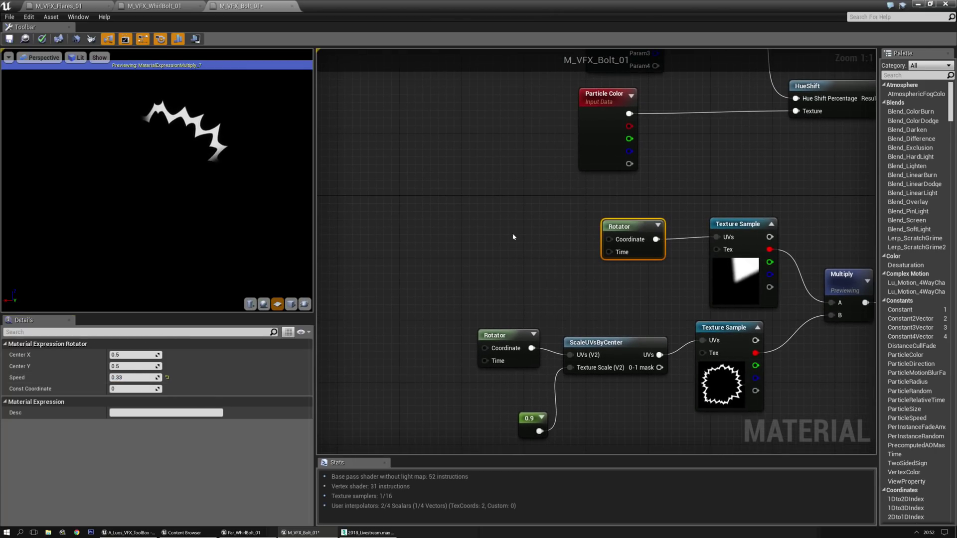
{"action": "left_click", "coordinate": [510, 230]}
{"action": "right_click_drag", "start_coordinate": [534, 61], "coordinate": [579, 172]}
{"action": "left_click", "coordinate": [682, 142]}
{"action": "left_click", "coordinate": [134, 377]}
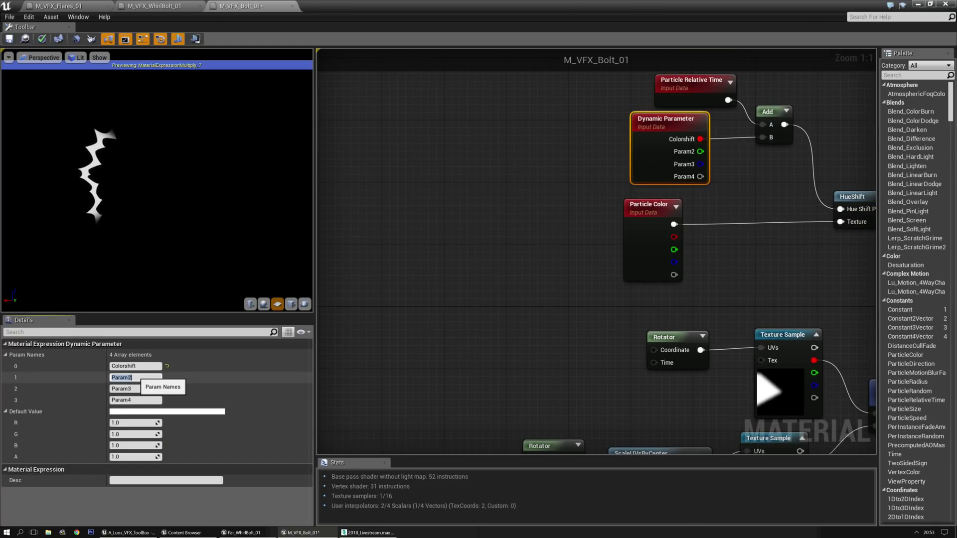
{"action": "type", "text": "Rotator"}
{"action": "key", "text": "Return"}
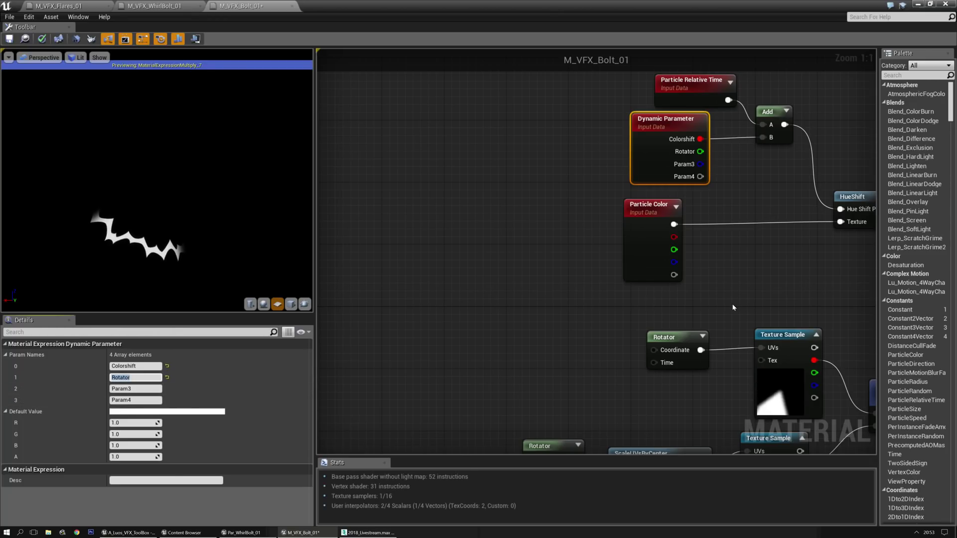
Name the third parameter of the Dynamic Parameter node RotatorSpeed.
{"action": "right_click_drag", "start_coordinate": [733, 304], "coordinate": [523, 232]}
{"action": "right_click_drag", "start_coordinate": [423, 250], "coordinate": [488, 280]}
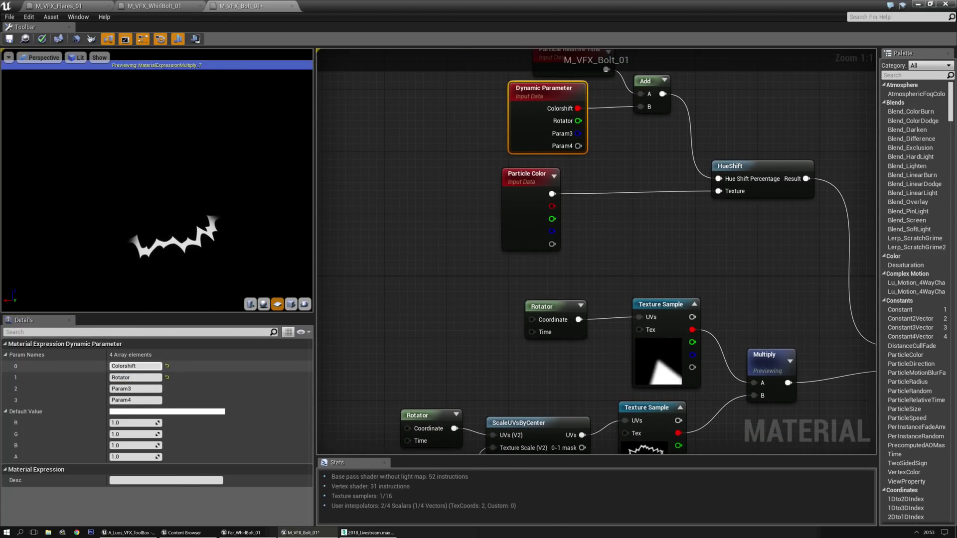
{"action": "left_click", "coordinate": [134, 389]}
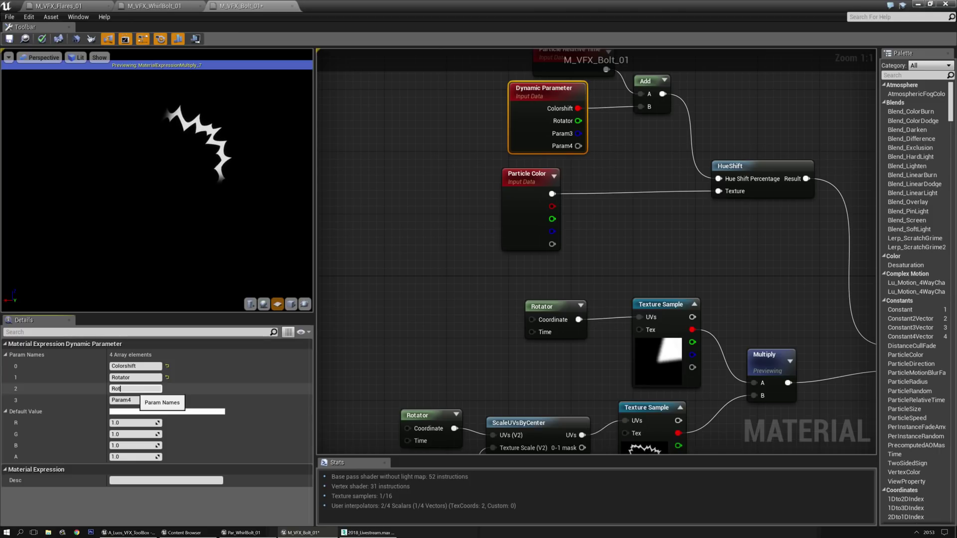
{"action": "type", "text": "RotatorSpeed"}
{"action": "key", "text": "Return"}
Copy the Dynamic Parameter node and place the copy in front of the mask texture's Rotator.
{"action": "left_click", "coordinate": [524, 104]}
{"action": "key", "text": "ctrl+c"}
{"action": "right_click_drag", "start_coordinate": [390, 337], "coordinate": [474, 249]}
{"action": "left_click", "coordinate": [448, 231]}
{"action": "key", "text": "ctrl+v"}
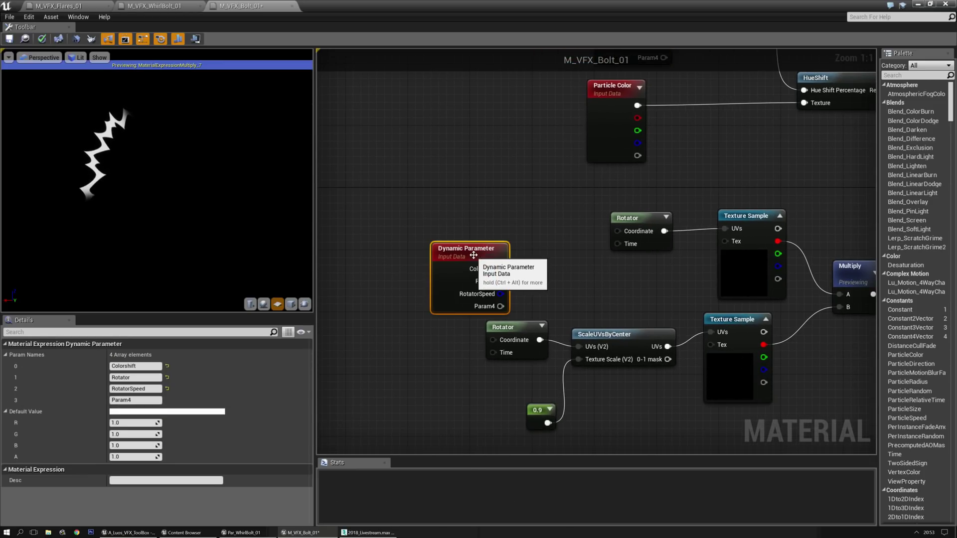
{"action": "left_click_drag", "start_coordinate": [473, 255], "coordinate": [512, 210]}
{"action": "left_click", "coordinate": [545, 237]}
{"action": "right_click_drag", "start_coordinate": [545, 237], "coordinate": [466, 242]}
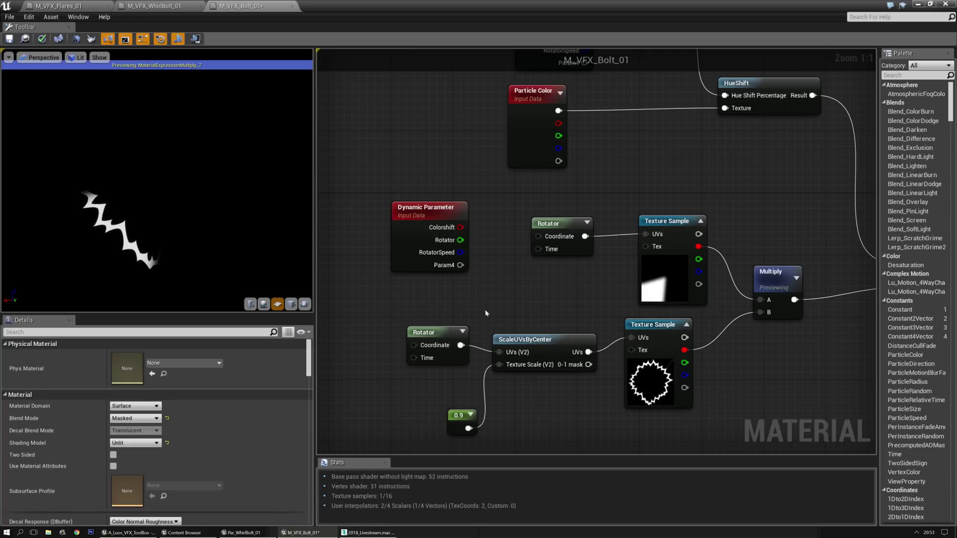
Move the bolt texture's Rotator, ScaleUVsByCenter and 0.9 Constant down to make room below the copied Dynamic Parameter.
{"action": "right_click_drag", "start_coordinate": [478, 300], "coordinate": [517, 240]}
{"action": "left_click_drag", "start_coordinate": [412, 248], "coordinate": [602, 359]}
{"action": "left_click_drag", "start_coordinate": [583, 283], "coordinate": [568, 345]}
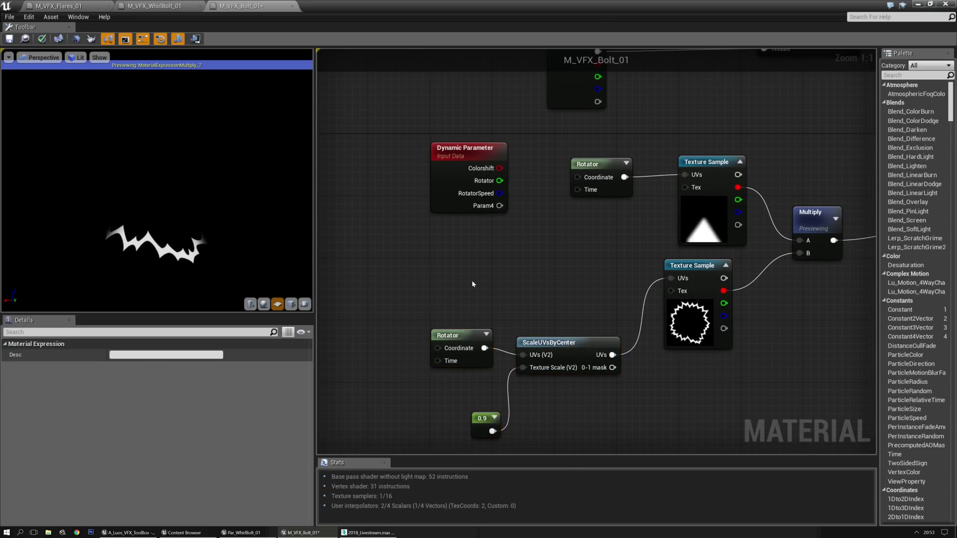
{"action": "left_click", "coordinate": [472, 283]}
Add a Time node and a Multiply node, feeding RotatorSpeed into A and Time into B.
{"action": "right_click", "coordinate": [427, 241]}
{"action": "type", "text": "time"}
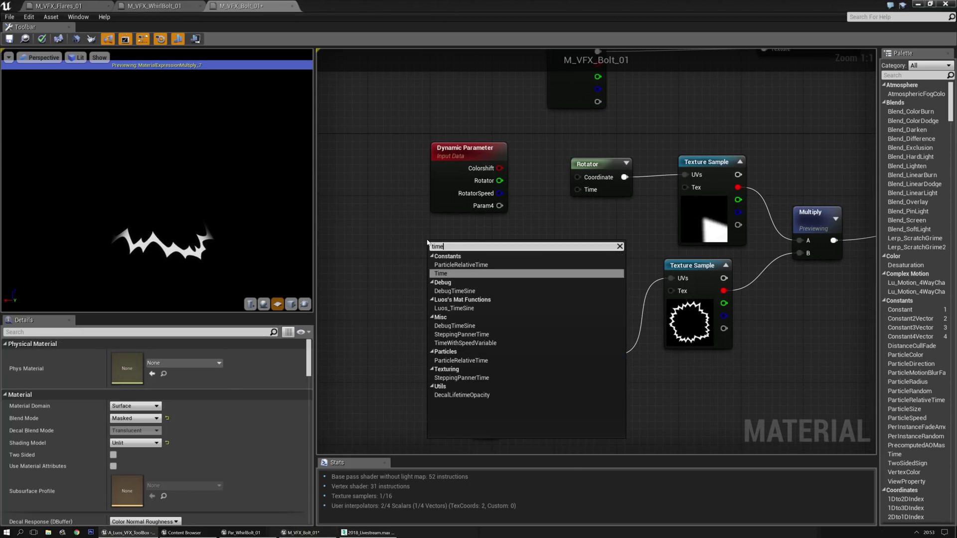
{"action": "key", "text": "Return"}
{"action": "left_click", "coordinate": [547, 252]}
{"action": "right_click_drag", "start_coordinate": [539, 257], "coordinate": [517, 264]}
{"action": "key", "text": "m"}
{"action": "left_click", "coordinate": [502, 242]}
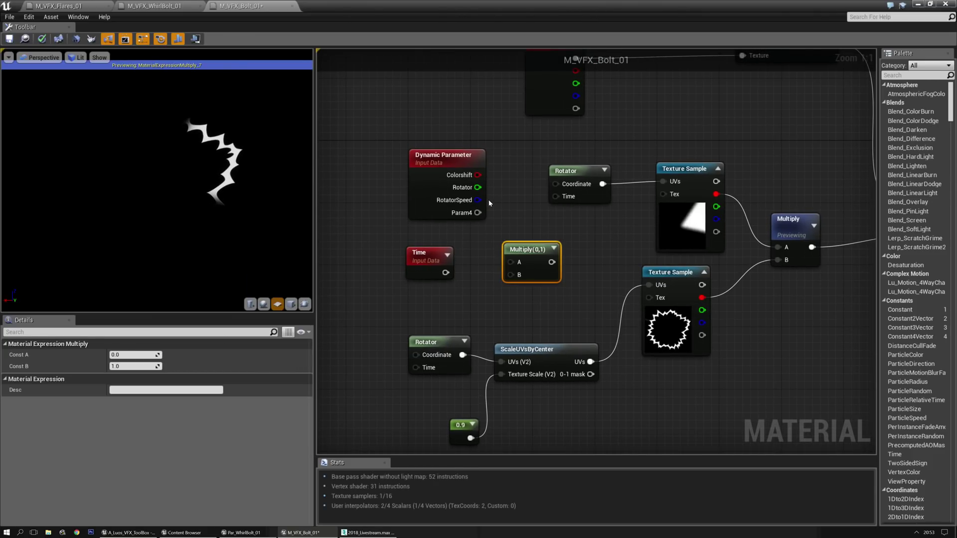
{"action": "left_click_drag", "start_coordinate": [510, 261], "coordinate": [509, 261]}
{"action": "left_click_drag", "start_coordinate": [445, 273], "coordinate": [511, 274]}
Add the Rotator parameter to the Time multiplication with an Add node and connect it to the mask Rotator's Coordinate.
{"action": "left_click_drag", "start_coordinate": [349, 122], "coordinate": [560, 285]}
{"action": "right_click_drag", "start_coordinate": [536, 248], "coordinate": [586, 235]}
{"action": "left_click_drag", "start_coordinate": [586, 235], "coordinate": [507, 227]}
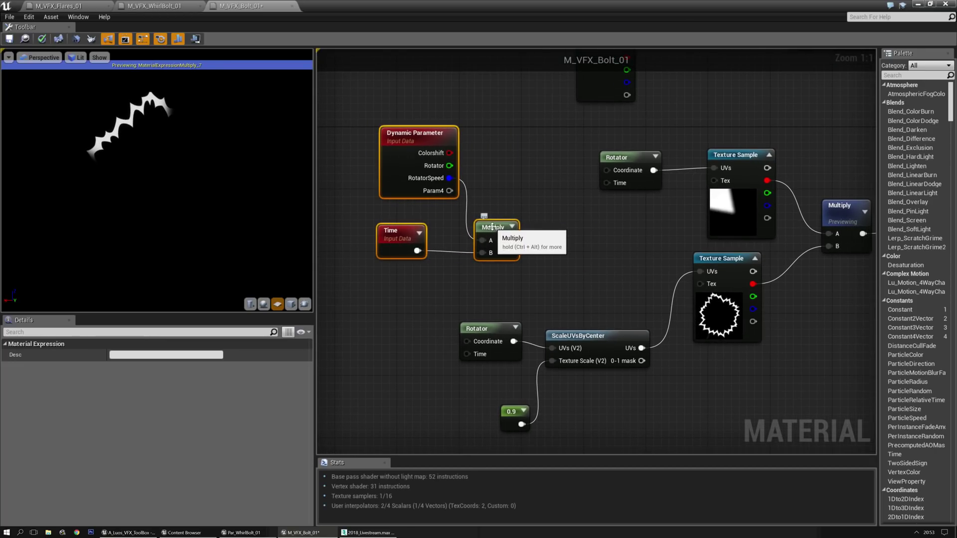
{"action": "left_click", "coordinate": [529, 177]}
{"action": "left_click", "coordinate": [527, 168]}
{"action": "left_click_drag", "start_coordinate": [449, 165], "coordinate": [533, 184]}
{"action": "left_click_drag", "start_coordinate": [509, 240], "coordinate": [534, 197]}
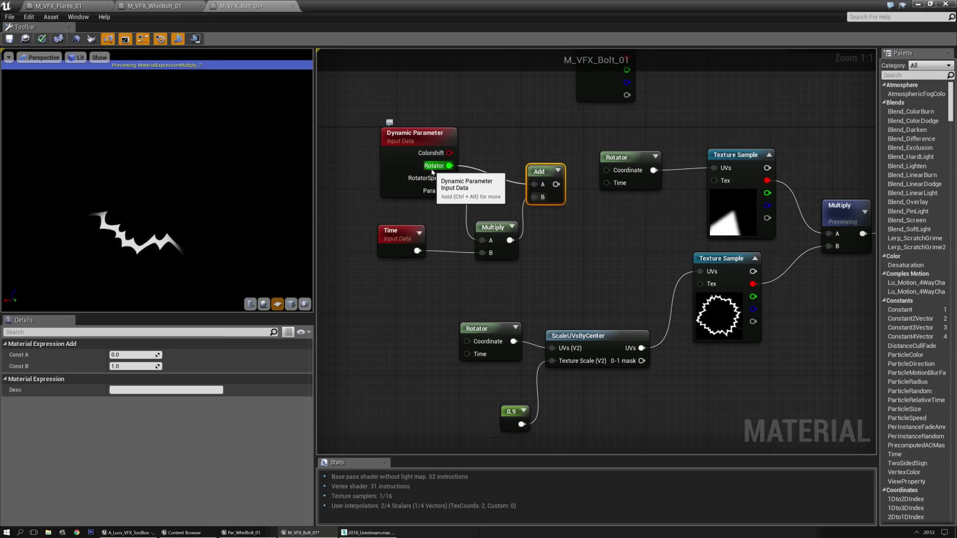
{"action": "left_click", "coordinate": [595, 219]}
{"action": "left_click_drag", "start_coordinate": [555, 185], "coordinate": [608, 169]}
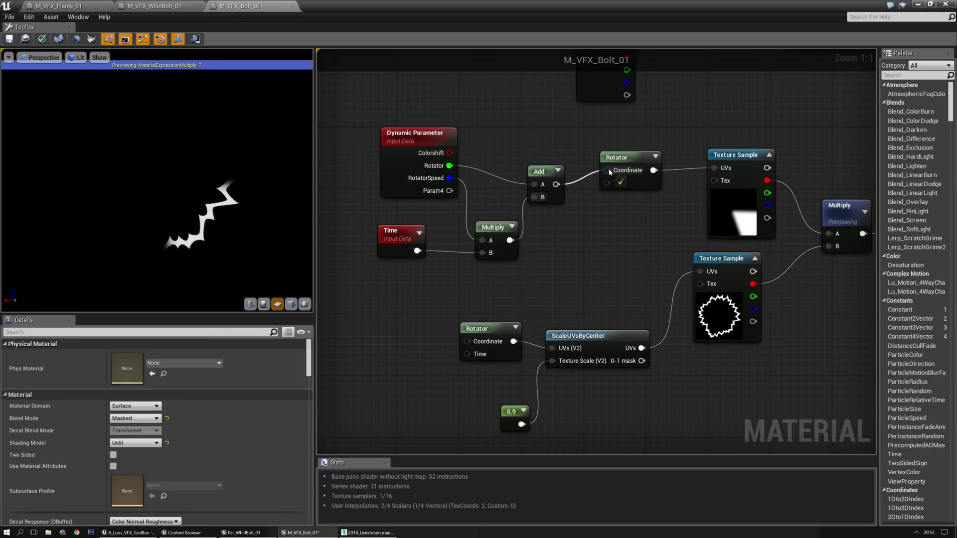
Tidy the layout by moving the Dynamic Parameter, Time, Multiply and Add nodes closer together beside the mask Rotator.
{"action": "left_click_drag", "start_coordinate": [549, 118], "coordinate": [407, 256]}
{"action": "key", "text": "Up"}
{"action": "key", "text": "Up"}
{"action": "key", "text": "Right"}
{"action": "key", "text": "Right"}
{"action": "left_click", "coordinate": [586, 263]}
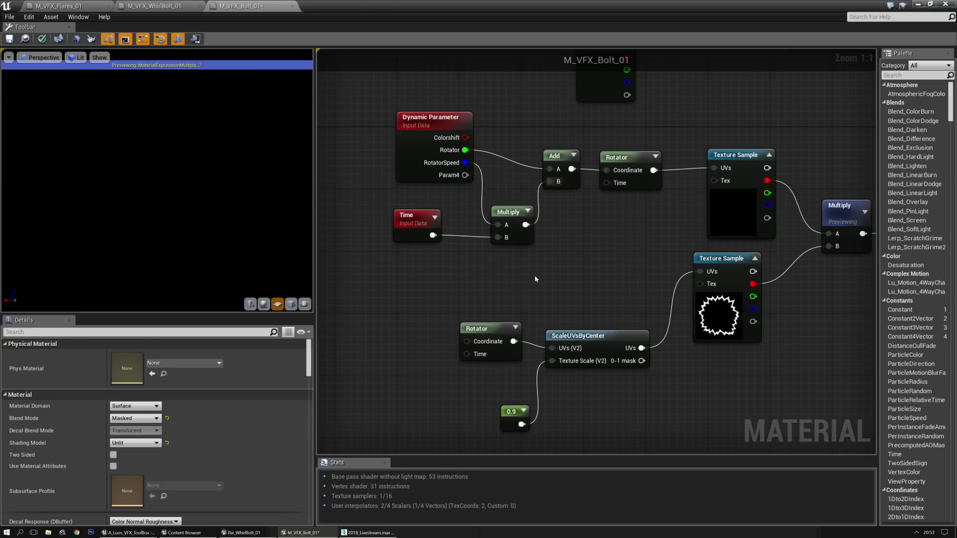
{"action": "left_click_drag", "start_coordinate": [562, 273], "coordinate": [417, 240]}
{"action": "key", "text": "Up"}
{"action": "key", "text": "Up"}
{"action": "left_click", "coordinate": [565, 258]}
Inspect the mask branch from the Dynamic Parameter through the mask Texture Sample to the final Multiply and its Opacity Mask connection.
{"action": "right_click_drag", "start_coordinate": [606, 237], "coordinate": [581, 240]}
{"action": "right_click_drag", "start_coordinate": [513, 283], "coordinate": [635, 205]}
{"action": "right_click_drag", "start_coordinate": [728, 202], "coordinate": [386, 306]}
{"action": "left_click", "coordinate": [605, 219]}
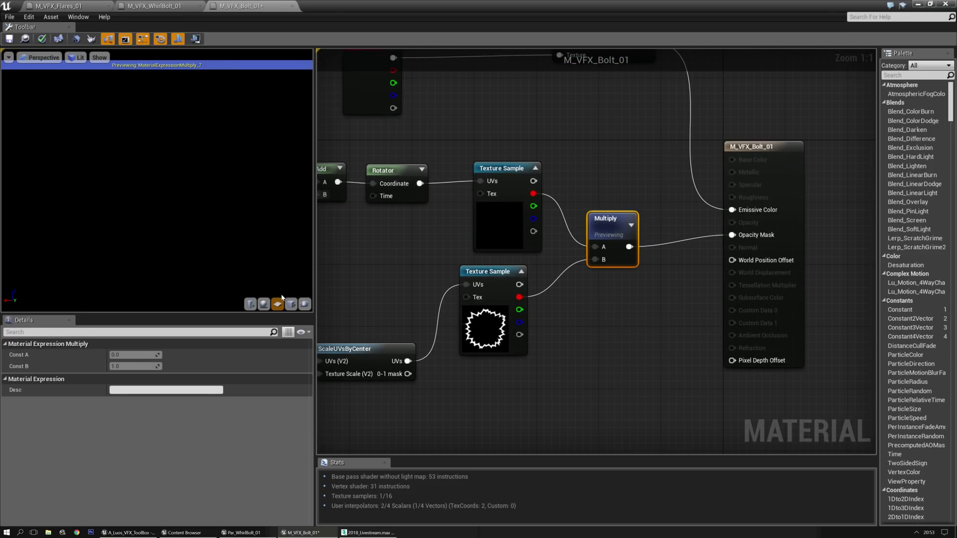
{"action": "right_click_drag", "start_coordinate": [333, 210], "coordinate": [680, 279]}
{"action": "left_click", "coordinate": [559, 172]}
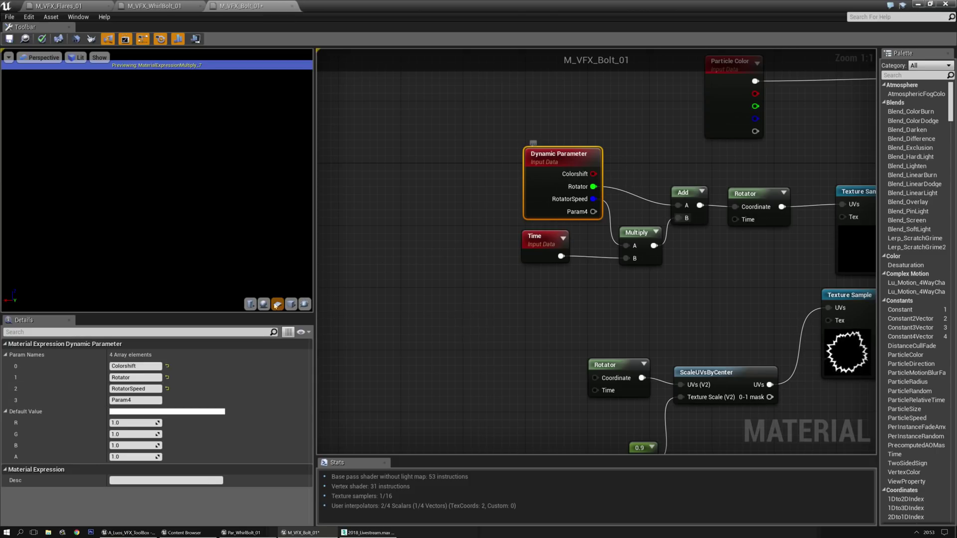
{"action": "right_click_drag", "start_coordinate": [680, 204], "coordinate": [525, 201]}
{"action": "left_click", "coordinate": [598, 193]}
{"action": "left_click", "coordinate": [700, 190]}
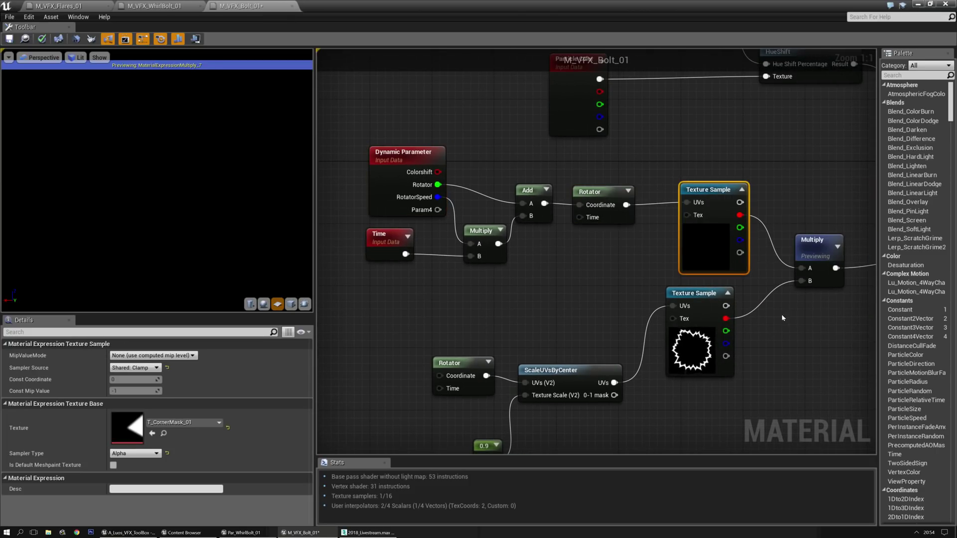
{"action": "right_click_drag", "start_coordinate": [693, 292], "coordinate": [597, 254]}
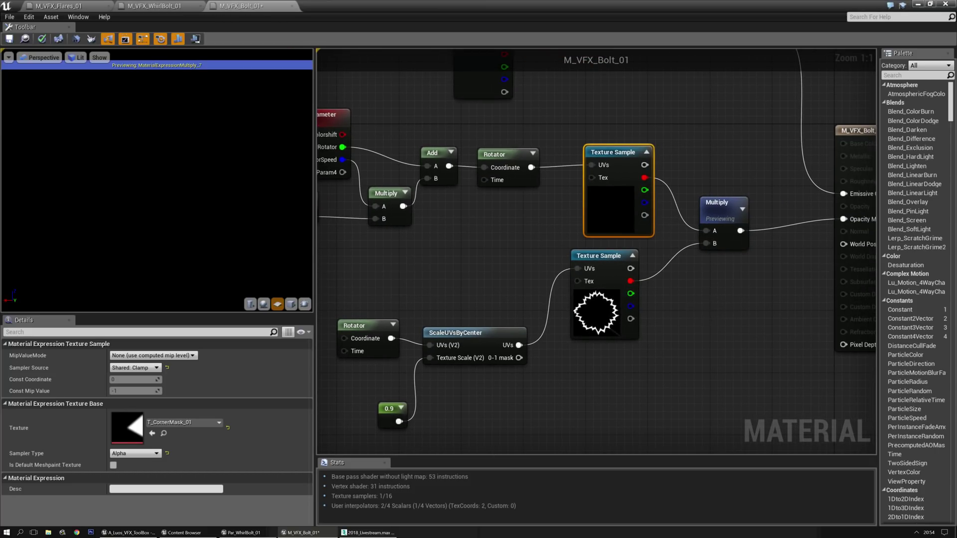
{"action": "right_click_drag", "start_coordinate": [408, 263], "coordinate": [470, 278]}
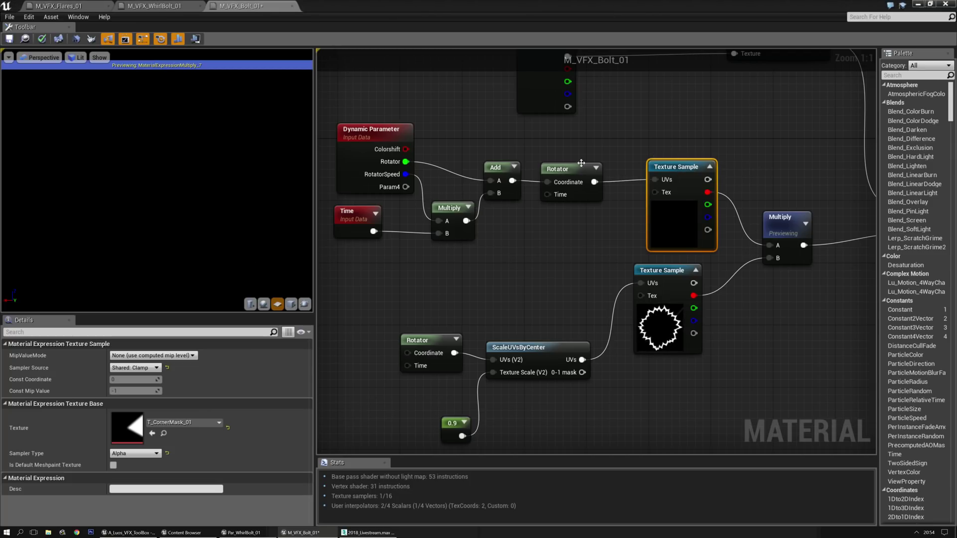
Move the mask Texture Sample closer to its Rotator and reroute the Add output from the Rotator's Coordinate to its Time input.
{"action": "left_click_drag", "start_coordinate": [678, 172], "coordinate": [643, 170]}
{"action": "left_click", "coordinate": [446, 264]}
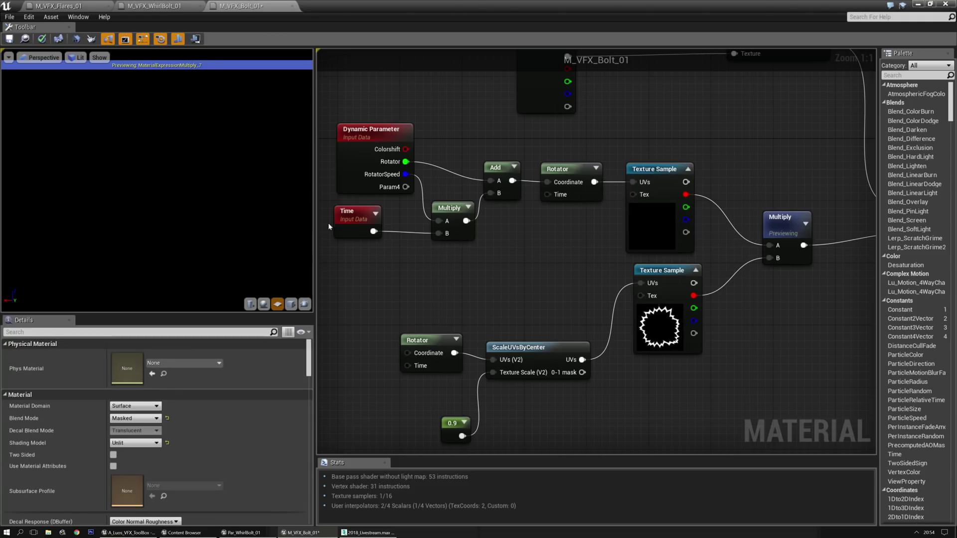
{"action": "right_click_drag", "start_coordinate": [446, 264], "coordinate": [499, 249]}
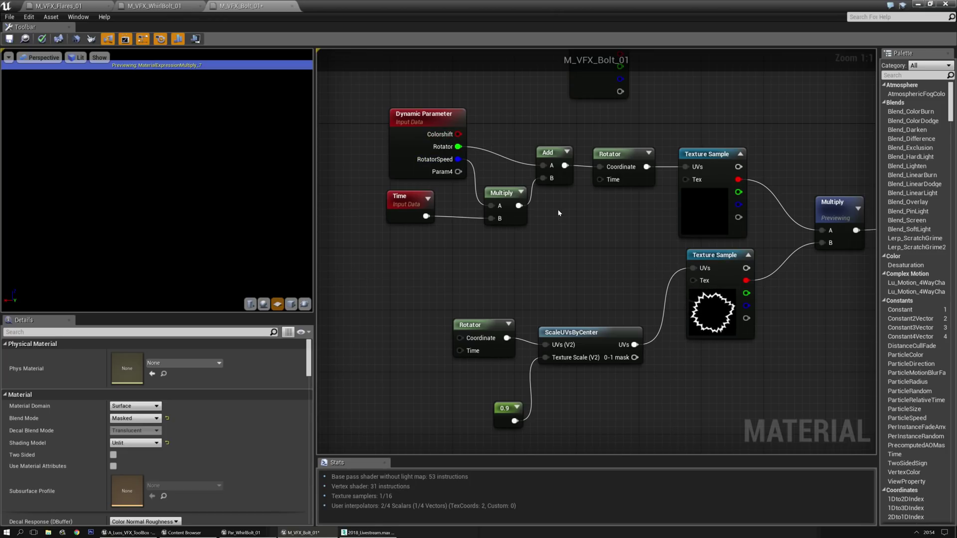
{"action": "left_click", "coordinate": [612, 155]}
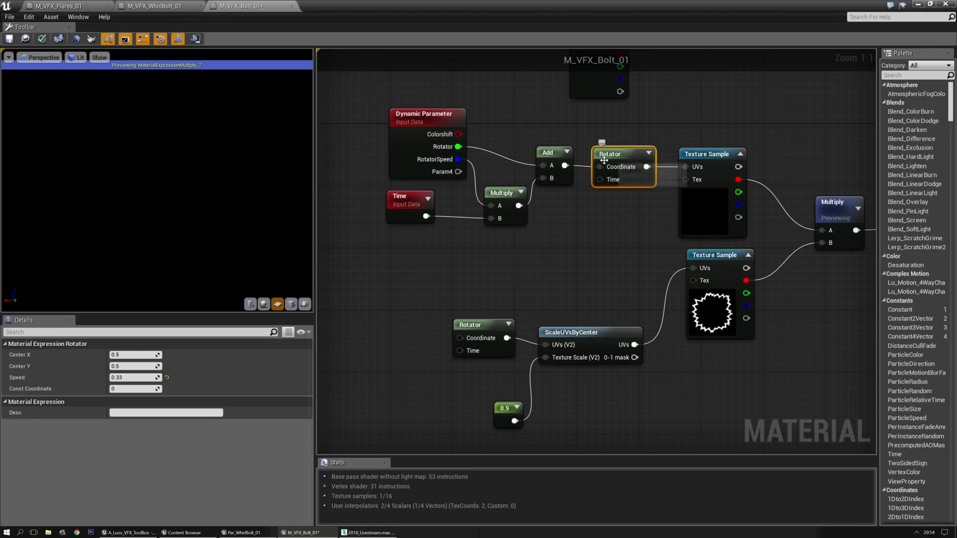
{"action": "left_click_drag", "start_coordinate": [597, 169], "coordinate": [599, 179], "text": "ctrl"}
{"action": "left_click", "coordinate": [340, 218]}
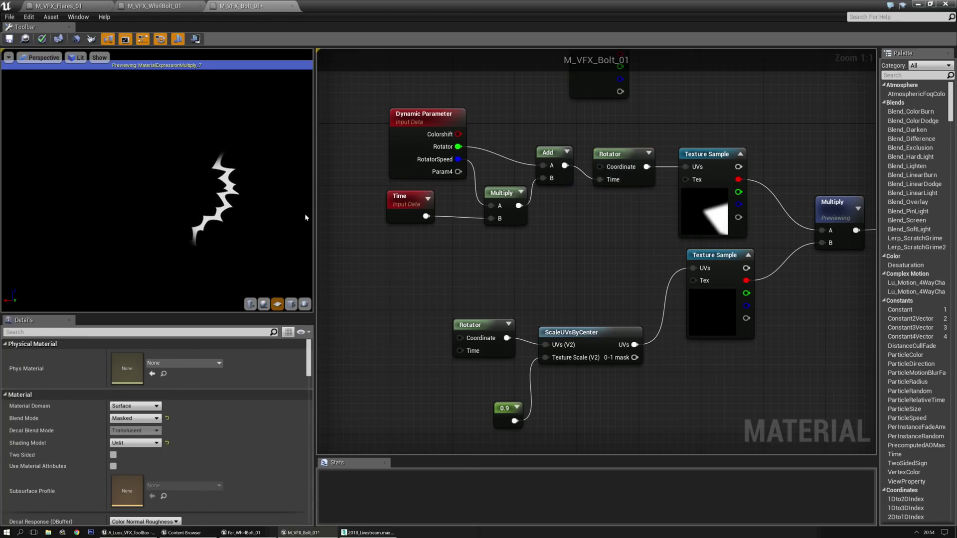
Preview the mask Texture Sample on its own and return the preview to the Multiply that combines both textures.
{"action": "left_click", "coordinate": [707, 159]}
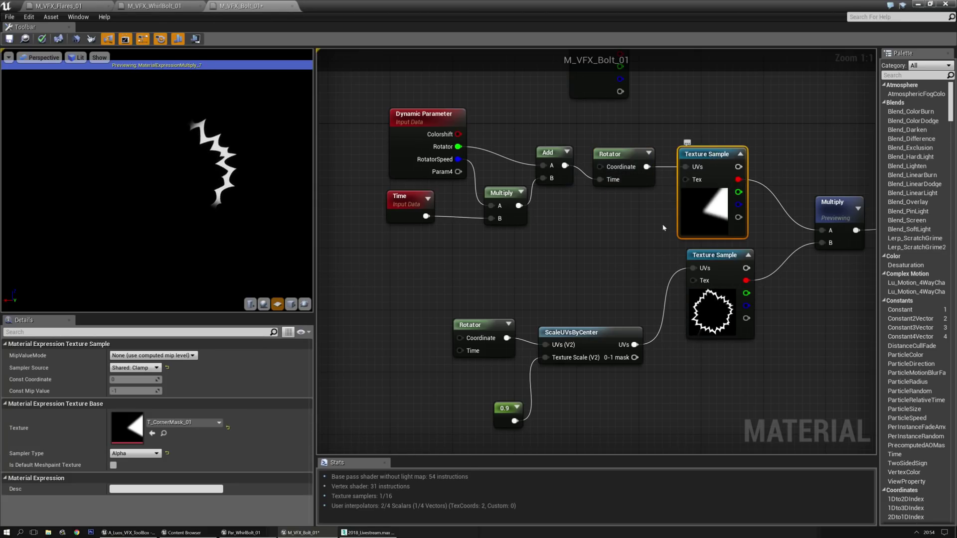
{"action": "key", "text": "space"}
{"action": "left_click_drag", "start_coordinate": [717, 159], "coordinate": [725, 150]}
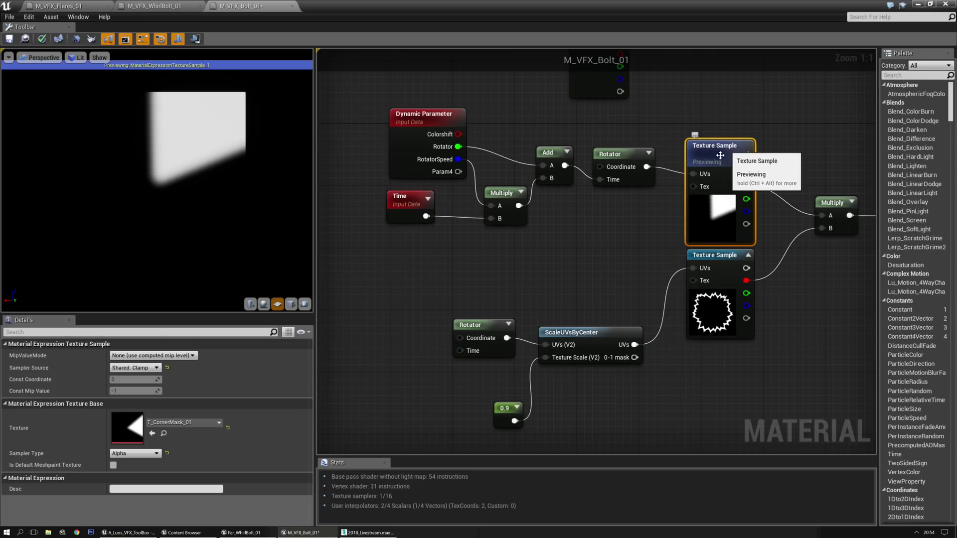
{"action": "key", "text": "space"}
{"action": "left_click", "coordinate": [828, 203]}
{"action": "key", "text": "space"}
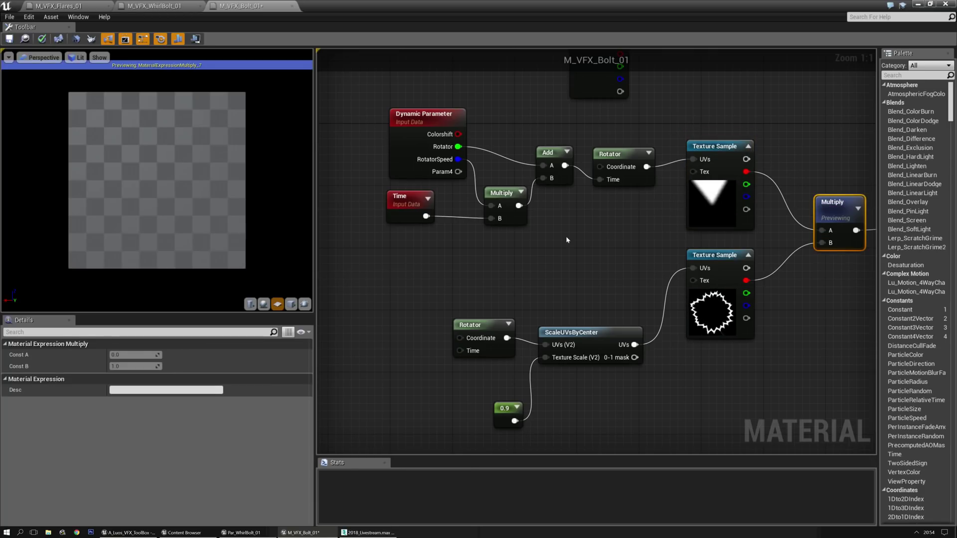
{"action": "right_click_drag", "start_coordinate": [465, 289], "coordinate": [475, 217]}
{"action": "left_click", "coordinate": [590, 224]}
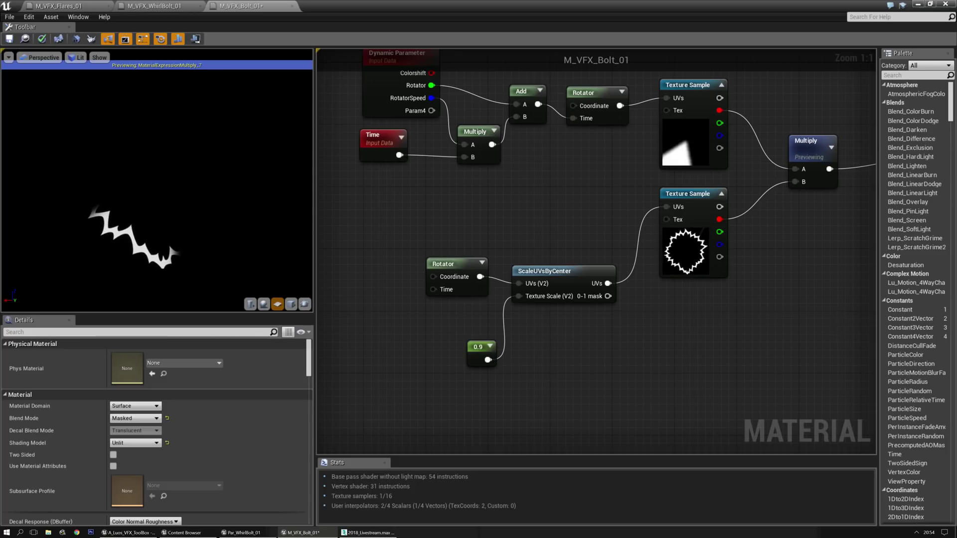
Add a Texture Sample in the empty area before the bolt texture's Rotator and assign it the T_NoiseNormal_81 texture.
{"action": "right_click_drag", "start_coordinate": [388, 235], "coordinate": [584, 192]}
{"action": "right_click_drag", "start_coordinate": [476, 248], "coordinate": [515, 250]}
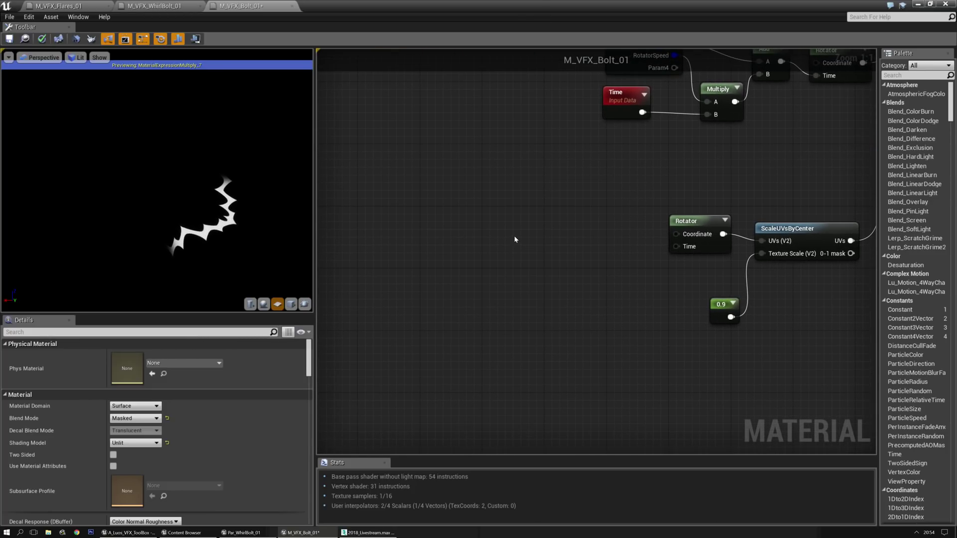
{"action": "left_click", "coordinate": [514, 239]}
{"action": "left_click_drag", "start_coordinate": [523, 243], "coordinate": [476, 228]}
{"action": "left_click", "coordinate": [199, 422]}
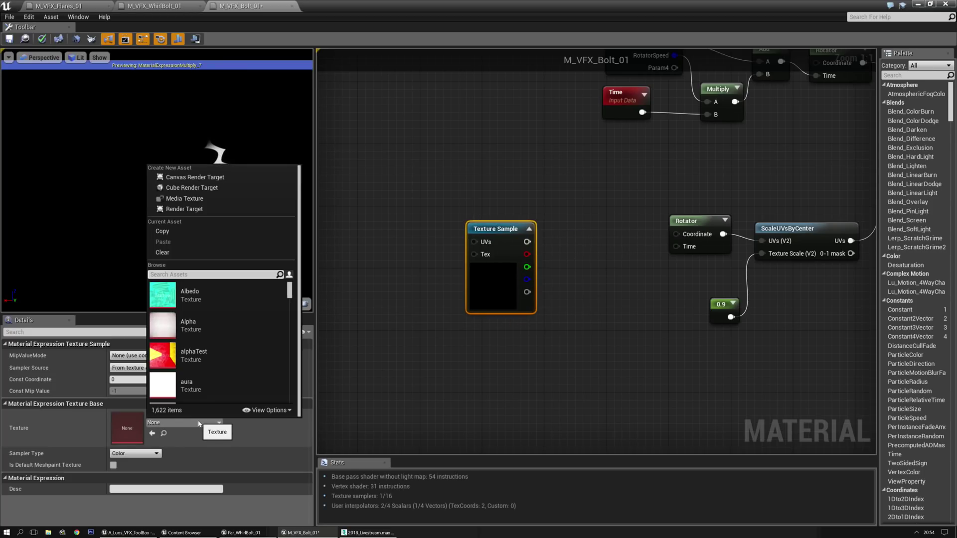
{"action": "type", "text": "NormalNoise"}
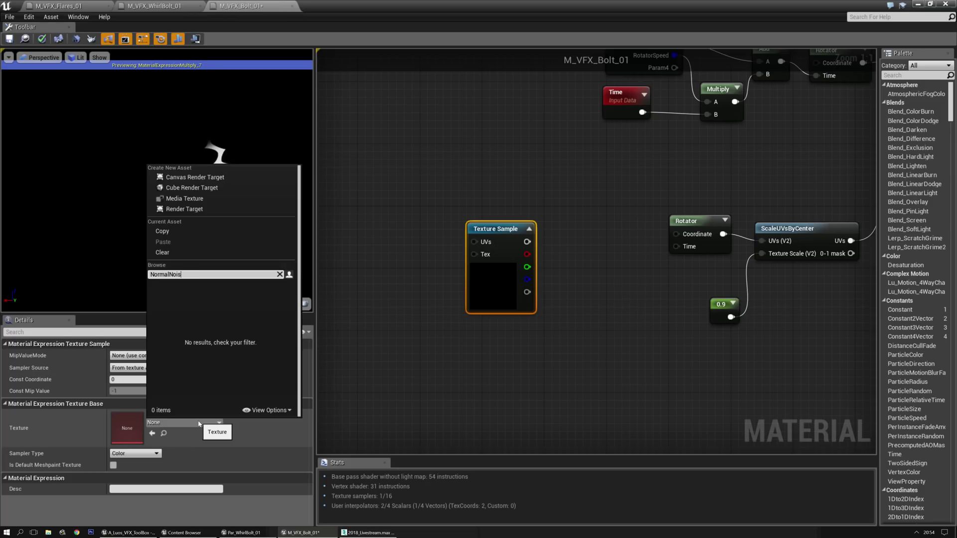
{"action": "key", "text": "BackSpace"}
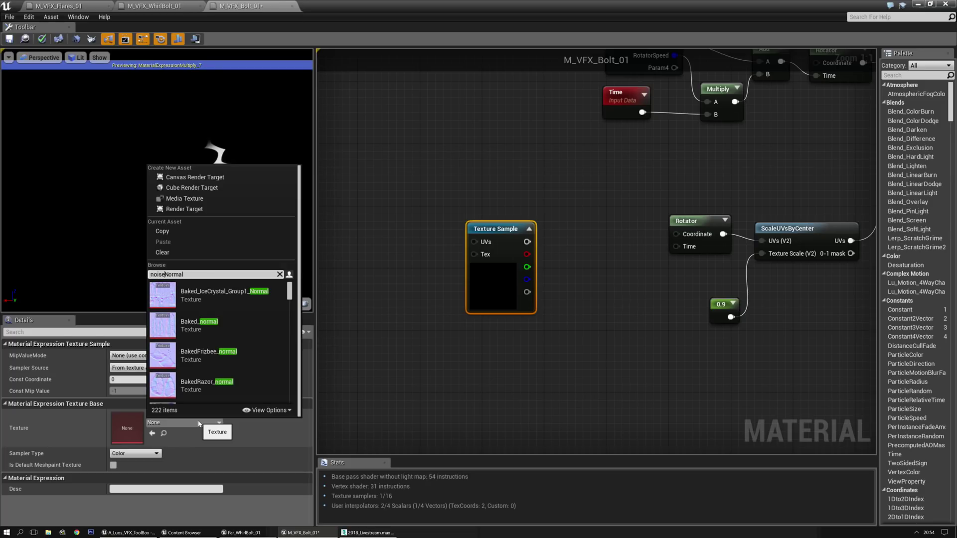
{"action": "type", "text": "e"}
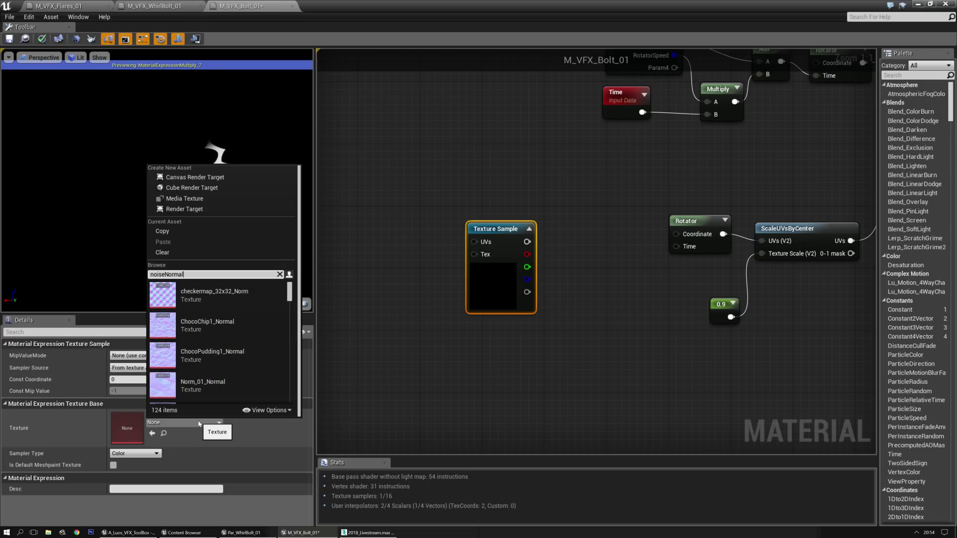
{"action": "mouse_move", "coordinate": [233, 331]}
{"action": "type", "text": "_"}
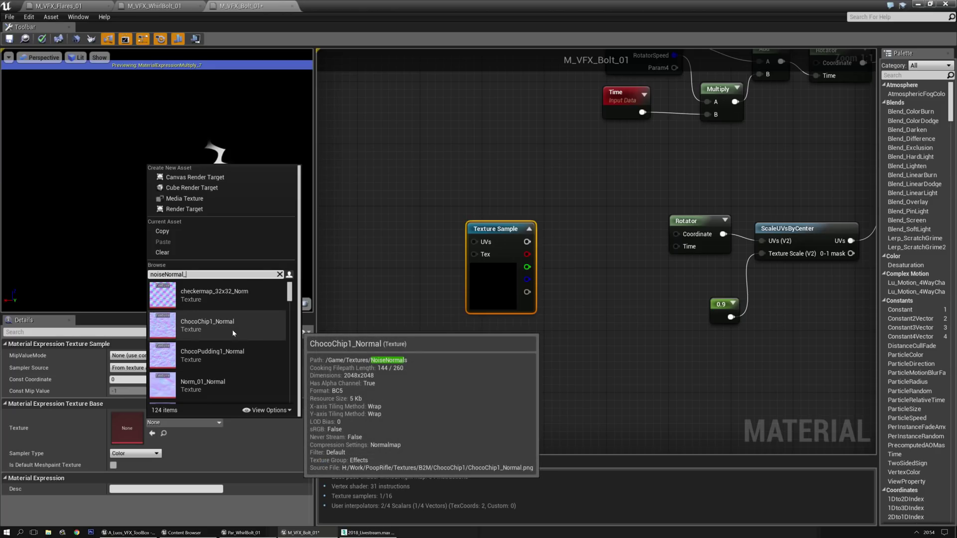
{"action": "type", "text": "81"}
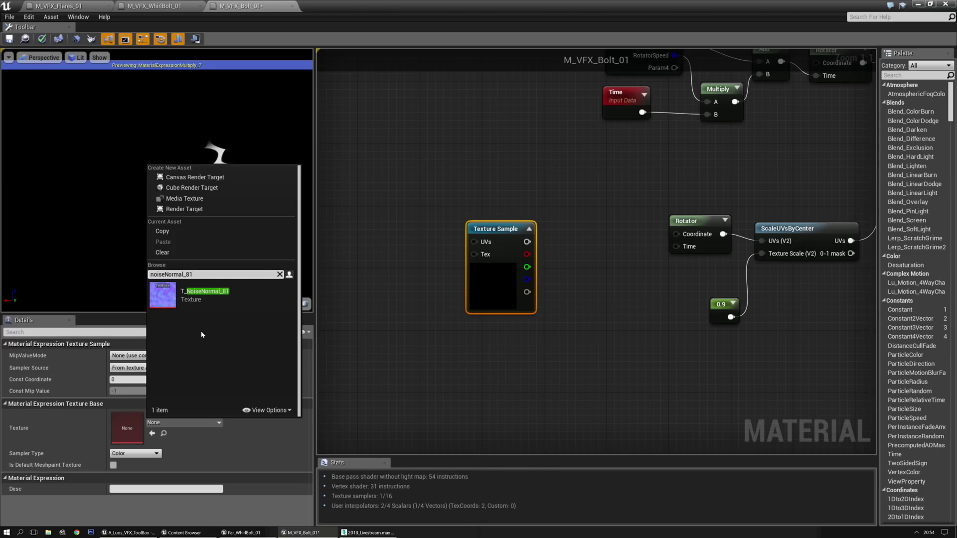
{"action": "left_click", "coordinate": [204, 294]}
Line up the noise Texture Sample with the bolt texture's Rotator, leaving a gap between them.
{"action": "right_click_drag", "start_coordinate": [600, 285], "coordinate": [547, 297]}
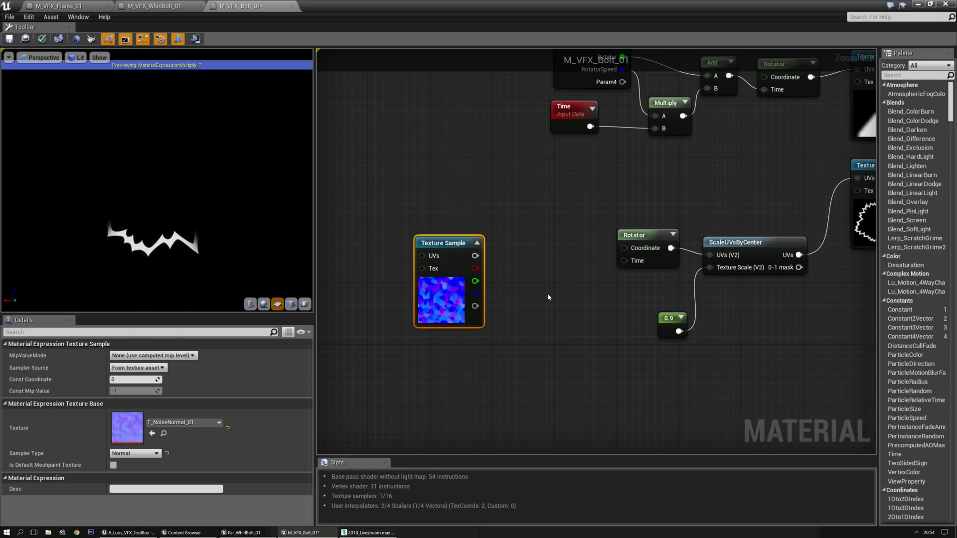
{"action": "left_click_drag", "start_coordinate": [444, 248], "coordinate": [436, 233]}
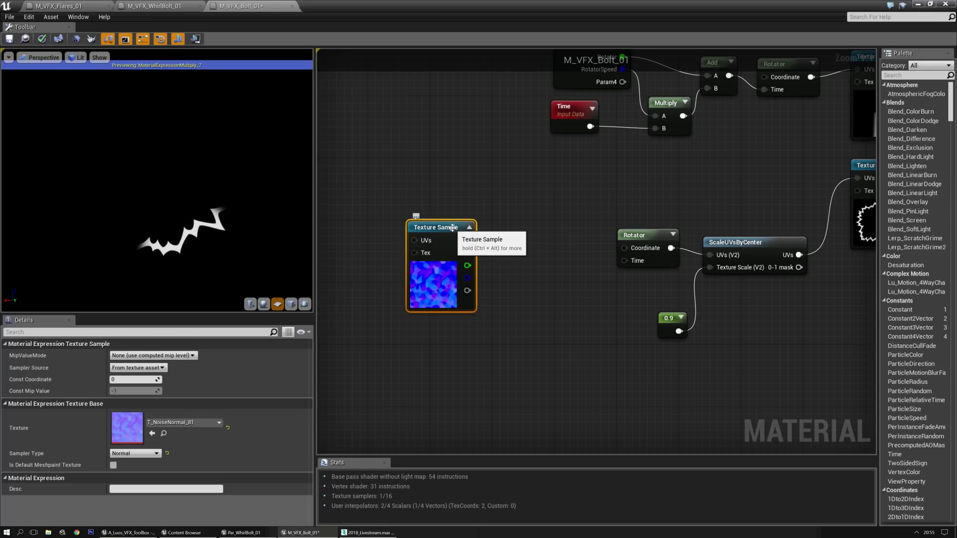
{"action": "left_click", "coordinate": [546, 271]}
{"action": "right_click_drag", "start_coordinate": [547, 271], "coordinate": [424, 240]}
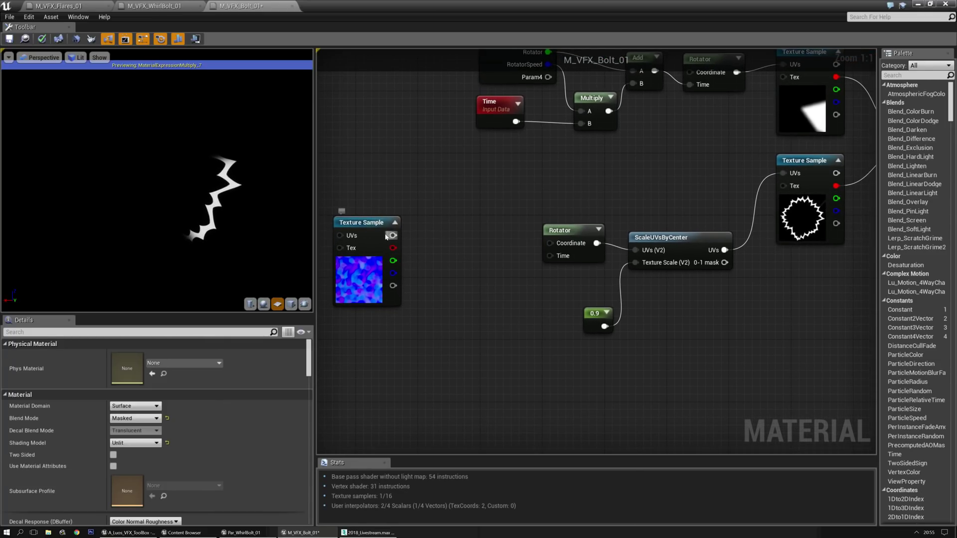
{"action": "left_click", "coordinate": [378, 224]}
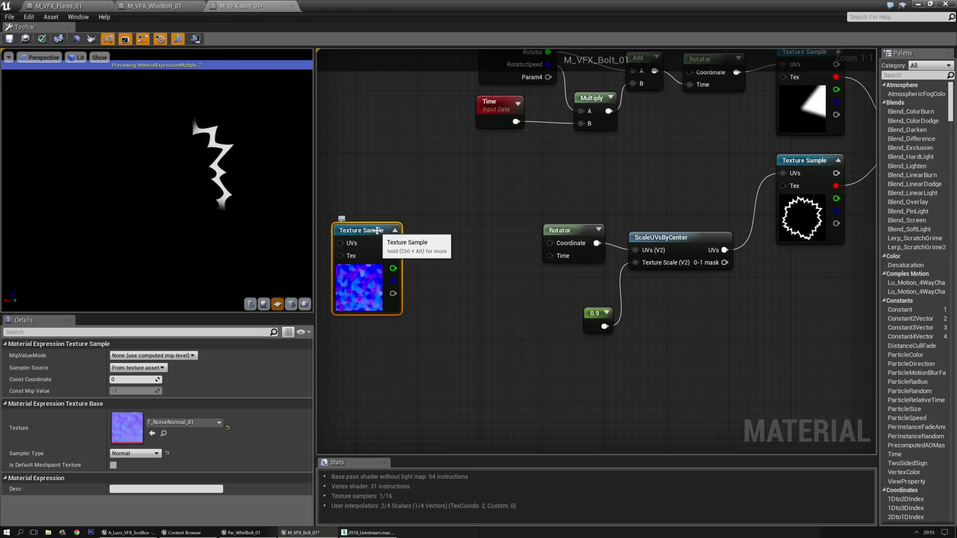
{"action": "left_click", "coordinate": [489, 245]}
{"action": "right_click_drag", "start_coordinate": [489, 245], "coordinate": [533, 249]}
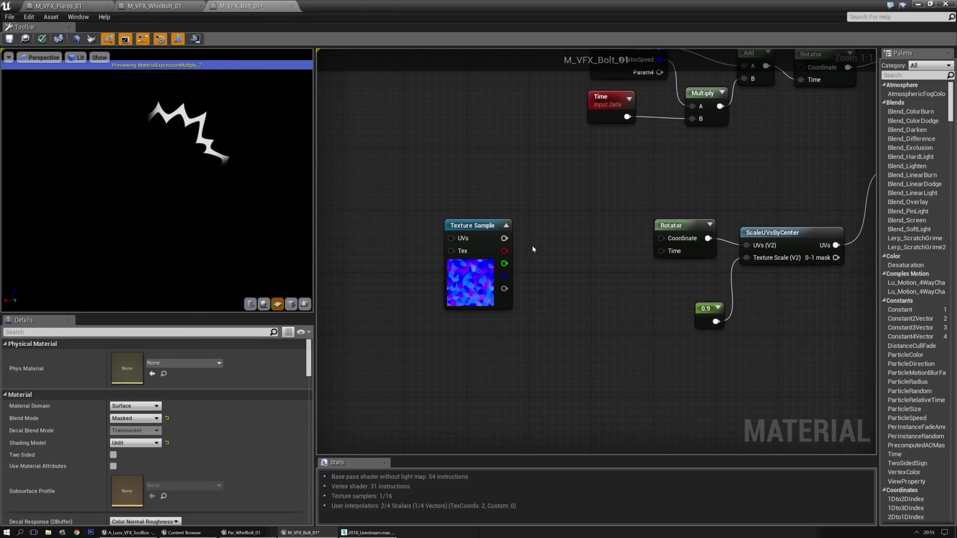
Add a new Rotator node beside the noise Texture Sample.
{"action": "right_click_drag", "start_coordinate": [393, 243], "coordinate": [419, 243]}
{"action": "right_click", "coordinate": [404, 246]}
{"action": "type", "text": "rotator"}
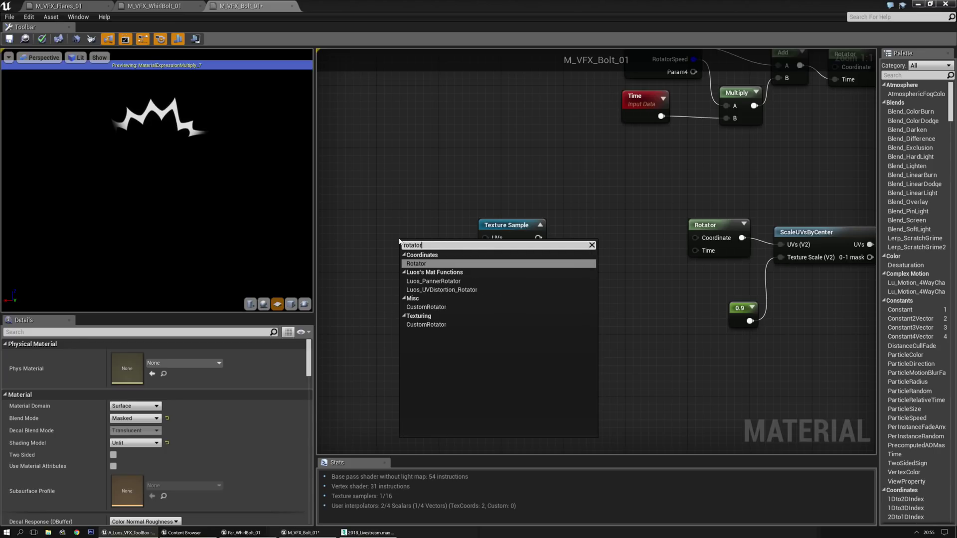
{"action": "key", "text": "Return"}
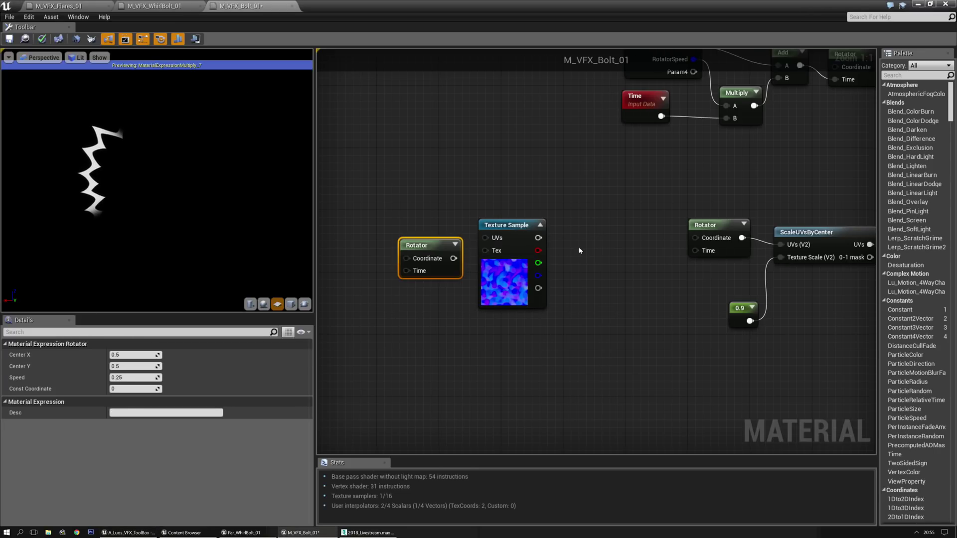
Duplicate the noise Texture Sample, place the copy below the bolt texture's Rotator and preview it.
{"action": "left_click", "coordinate": [508, 232]}
{"action": "right_click_drag", "start_coordinate": [615, 324], "coordinate": [585, 300]}
{"action": "key", "text": "ctrl+c"}
{"action": "key", "text": "ctrl+v"}
{"action": "left_click_drag", "start_coordinate": [584, 309], "coordinate": [603, 281]}
{"action": "key", "text": "space"}
Add a TexCoord node, preview it and place it beneath the original noise Texture Sample.
{"action": "left_click", "coordinate": [537, 251]}
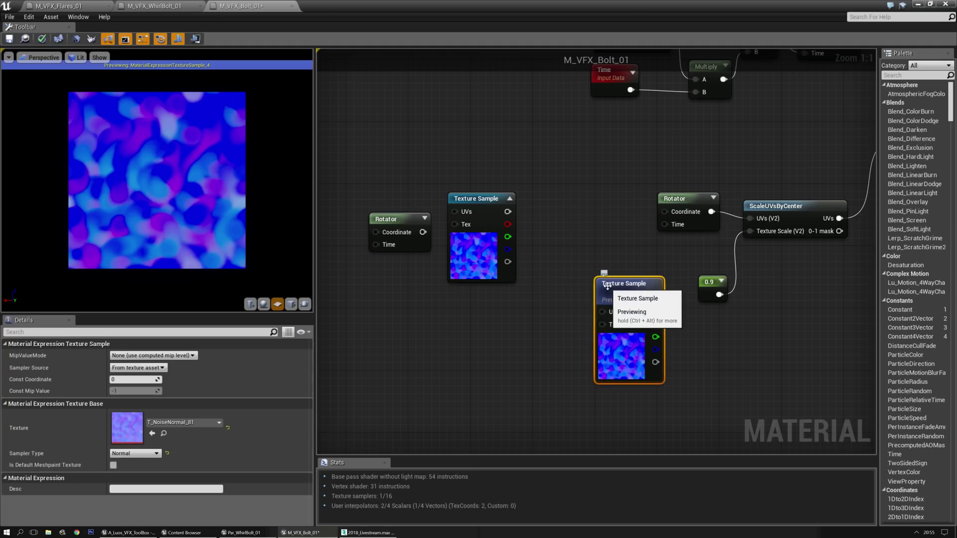
{"action": "left_click", "coordinate": [554, 244]}
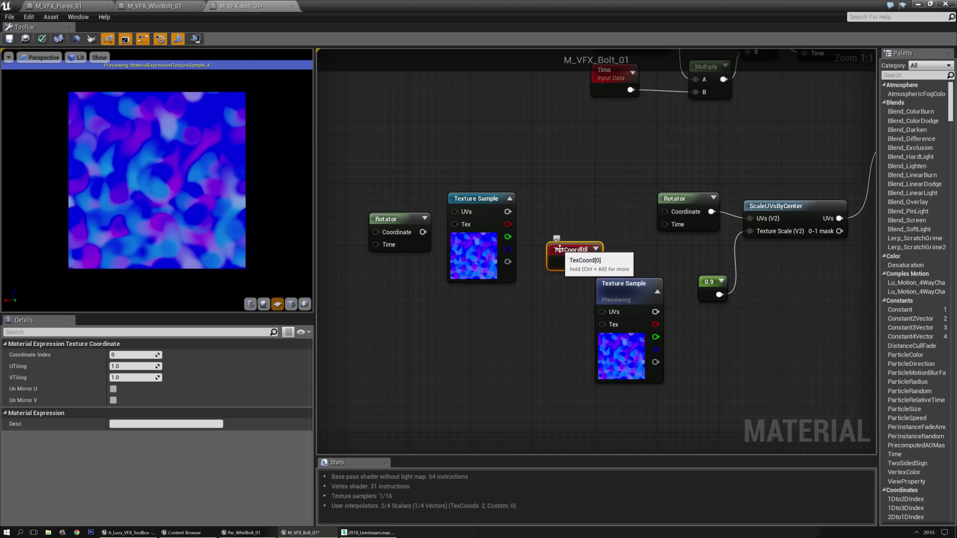
{"action": "key", "text": "space"}
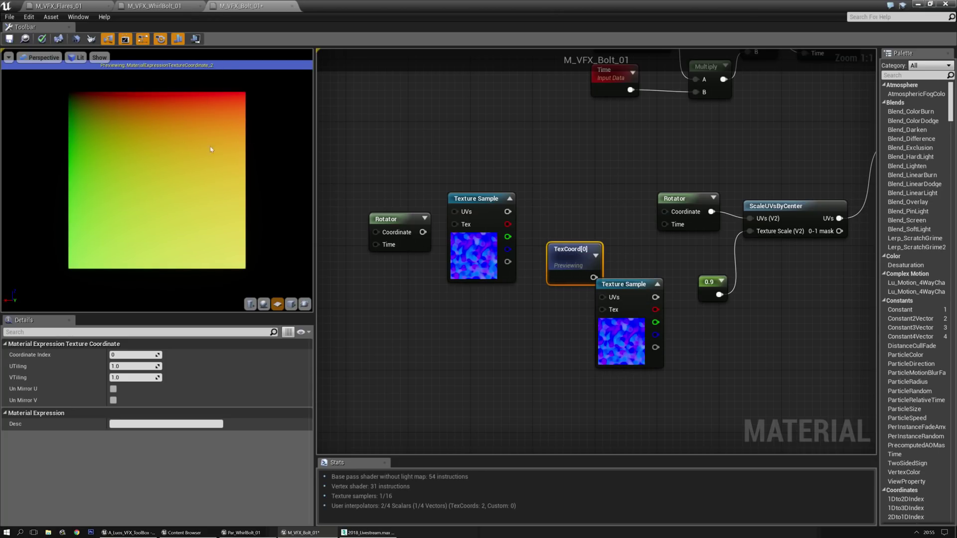
{"action": "left_click_drag", "start_coordinate": [553, 250], "coordinate": [454, 325]}
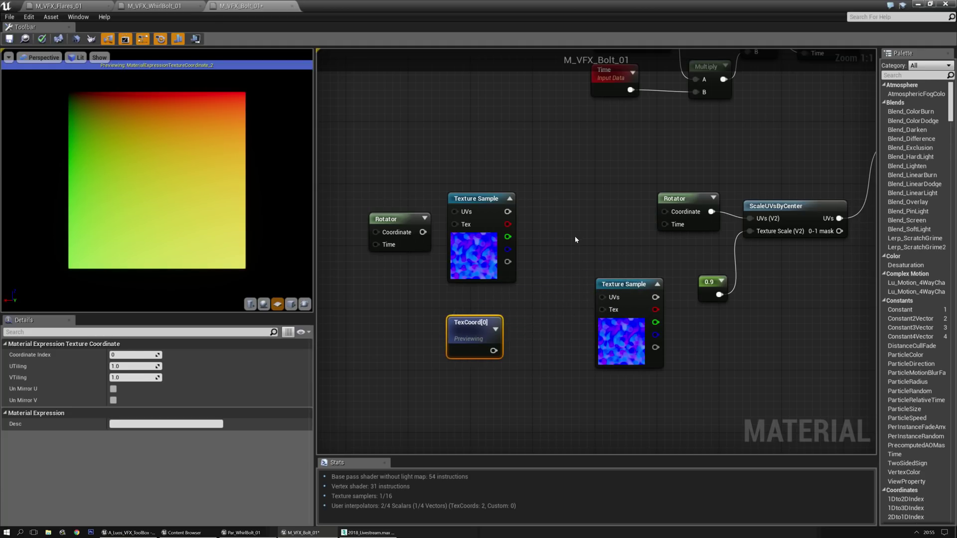
Add an Append node combining the noise texture's red and green channels, feed it to the duplicate Texture Sample's UVs and preview the Append.
{"action": "left_click", "coordinate": [533, 238]}
{"action": "right_click", "coordinate": [533, 243]}
{"action": "type", "text": "append"}
{"action": "key", "text": "Return"}
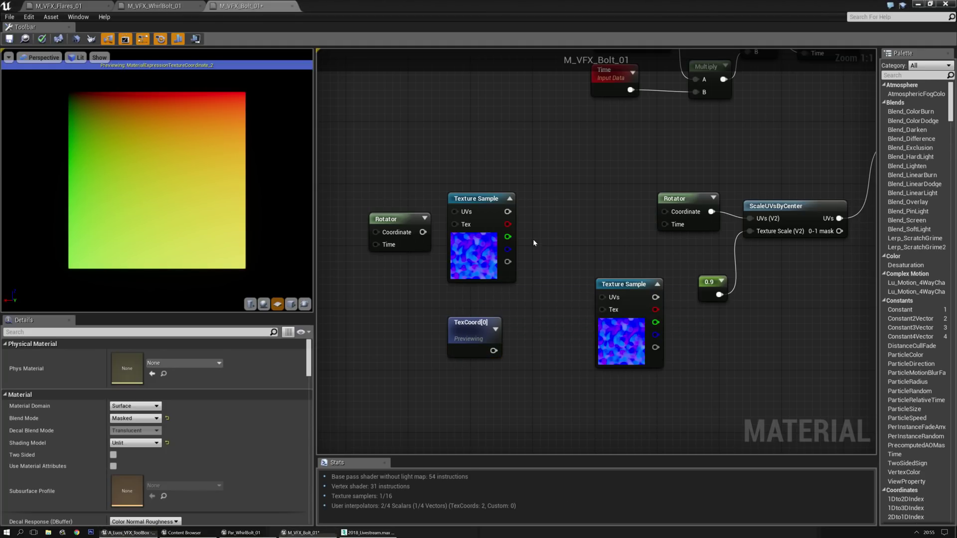
{"action": "left_click_drag", "start_coordinate": [507, 225], "coordinate": [601, 298]}
{"action": "key", "text": "space"}
Preview the duplicate noise Texture Sample to examine how the appended channels distort it.
{"action": "left_click", "coordinate": [618, 283]}
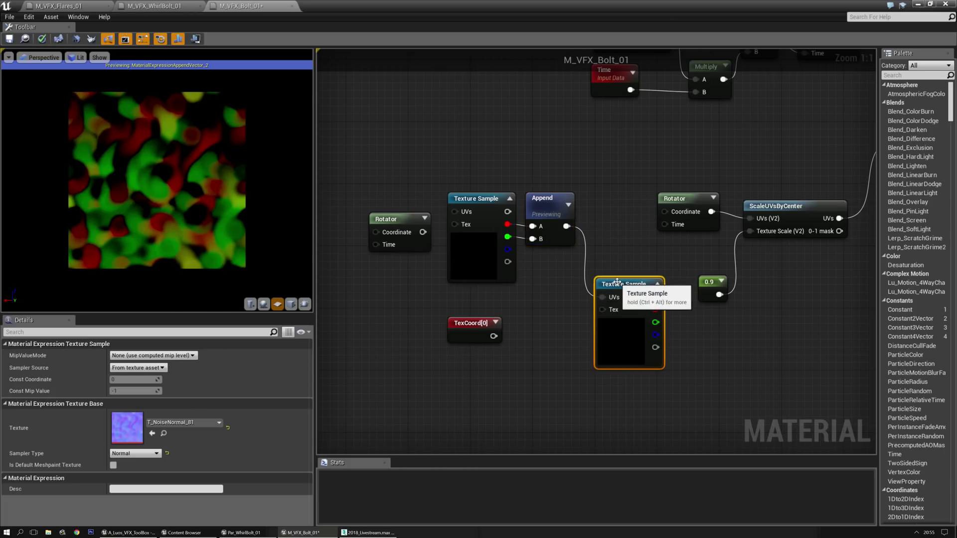
{"action": "key", "text": "space"}
{"action": "scroll", "coordinate": [254, 249], "scroll_direction": "up", "scroll_amount": 2}
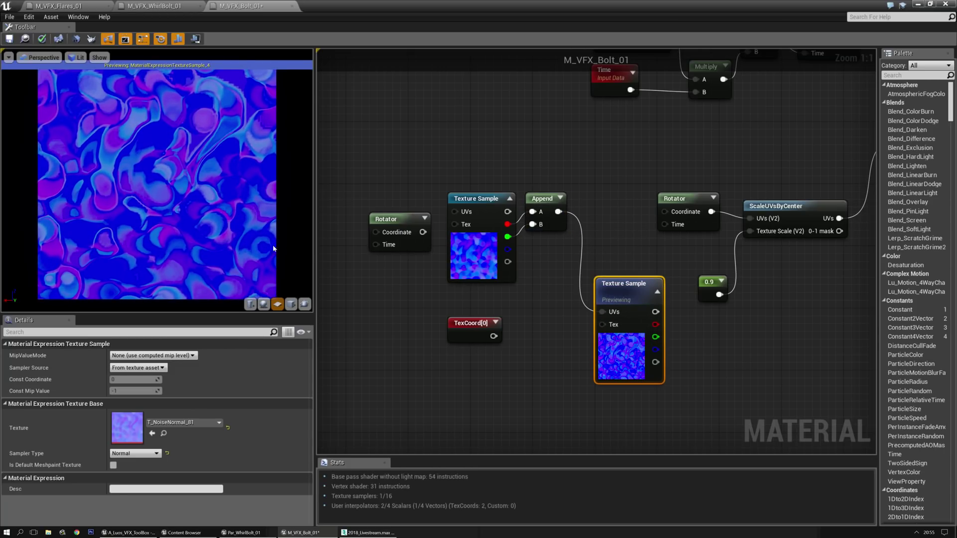
Move the unconnected Rotator farther from the original noise Texture Sample and level with it to make room between them.
{"action": "right_click_drag", "start_coordinate": [383, 240], "coordinate": [477, 236]}
{"action": "left_click_drag", "start_coordinate": [501, 217], "coordinate": [447, 197]}
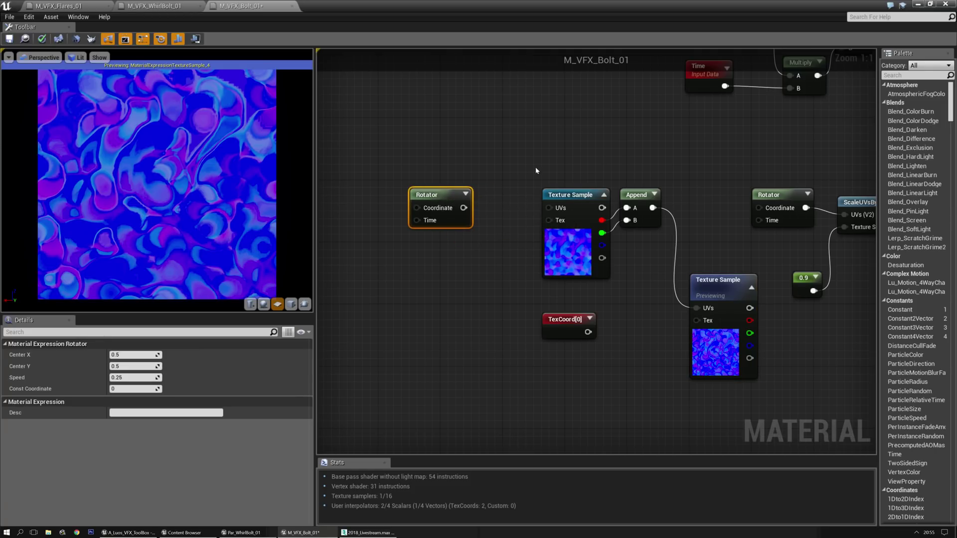
Move the original noise Texture Sample and its Append up and away from the duplicate, and place the unconnected Rotator beneath them.
{"action": "left_click", "coordinate": [569, 193]}
{"action": "key", "text": "Up"}
{"action": "key", "text": "Up"}
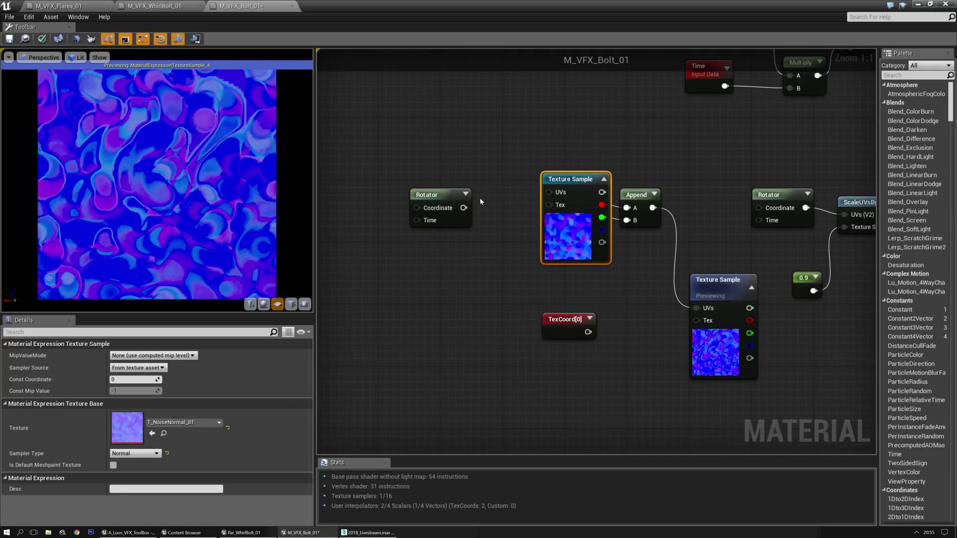
{"action": "left_click", "coordinate": [512, 292]}
{"action": "left_click_drag", "start_coordinate": [510, 186], "coordinate": [656, 209]}
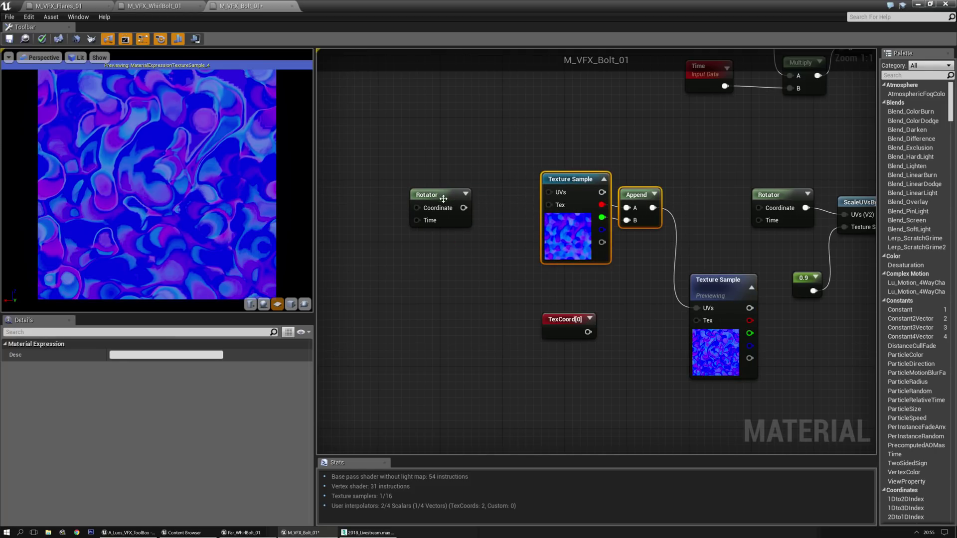
{"action": "left_click_drag", "start_coordinate": [447, 200], "coordinate": [425, 294]}
{"action": "left_click_drag", "start_coordinate": [487, 171], "coordinate": [590, 221]}
Insert a Multiply with Const B 0.0555 between the Append and the duplicate Texture Sample's UVs, and shift the noise chain to make room.
{"action": "left_click", "coordinate": [579, 220]}
{"action": "left_click", "coordinate": [581, 200]}
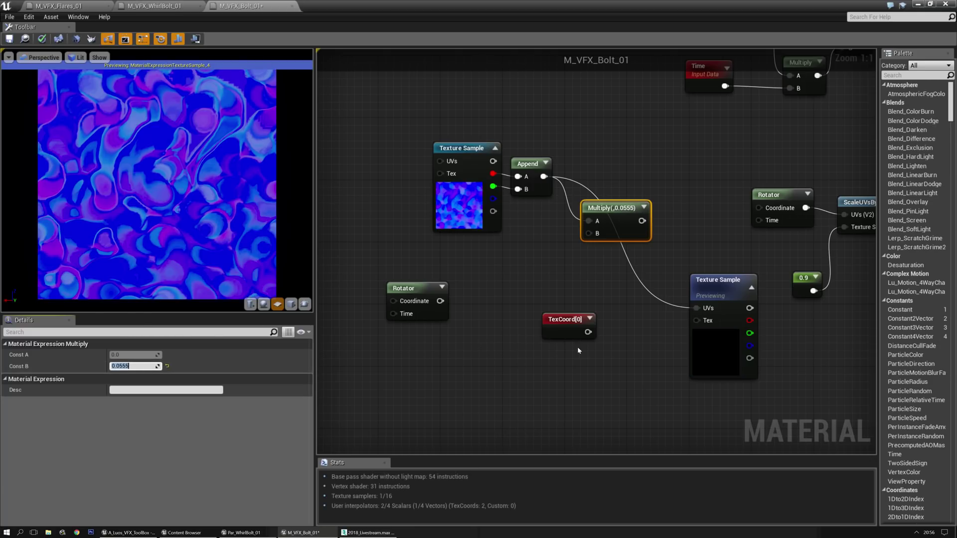
{"action": "left_click", "coordinate": [576, 346]}
{"action": "left_click", "coordinate": [606, 218]}
{"action": "left_click_drag", "start_coordinate": [606, 218], "coordinate": [607, 162]}
{"action": "left_click_drag", "start_coordinate": [463, 127], "coordinate": [690, 308]}
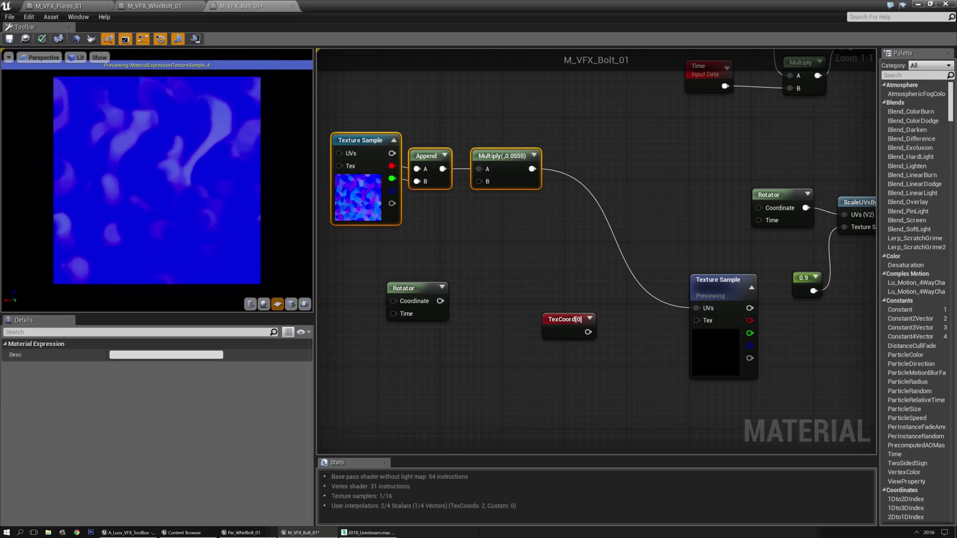
Place the TexCoord beneath the Multiply, combine both in an Add node and feed it to the duplicate Texture Sample's UVs.
{"action": "left_click_drag", "start_coordinate": [568, 320], "coordinate": [506, 243]}
{"action": "left_click", "coordinate": [580, 260]}
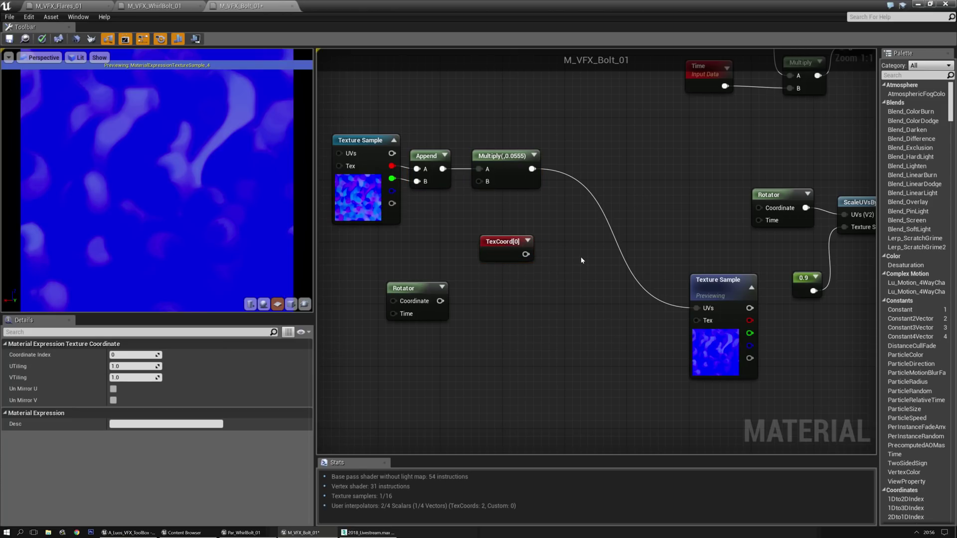
{"action": "left_click", "coordinate": [564, 232]}
{"action": "left_click_drag", "start_coordinate": [532, 169], "coordinate": [696, 308]}
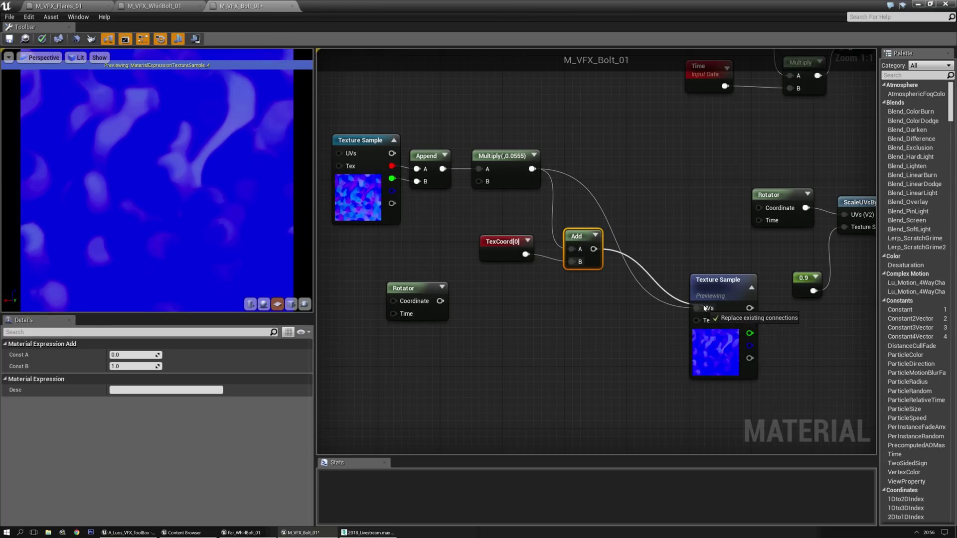
Connect the unconnected Rotator to the original noise Texture Sample's UVs and set its speed to 2.
{"action": "right_click_drag", "start_coordinate": [322, 252], "coordinate": [496, 285]}
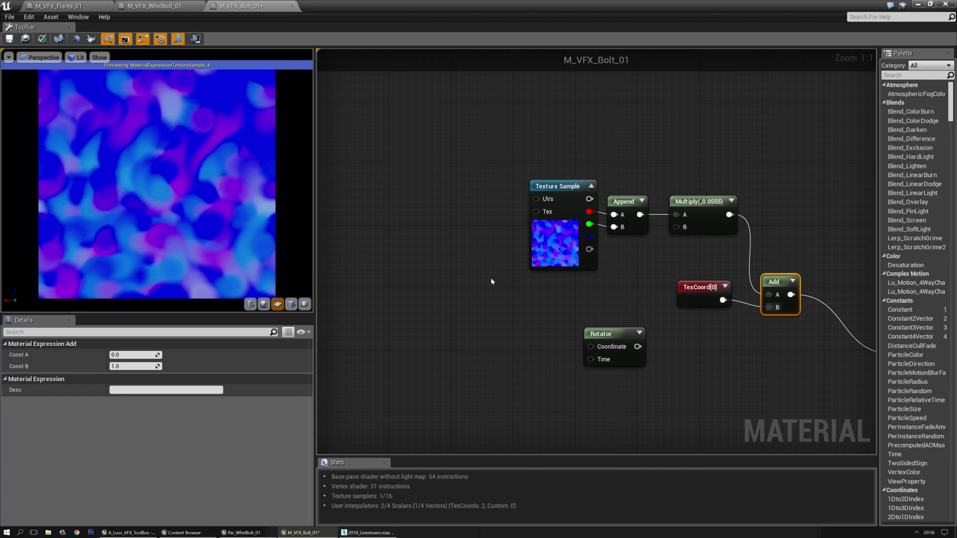
{"action": "right_click", "coordinate": [474, 234]}
{"action": "left_click", "coordinate": [466, 234]}
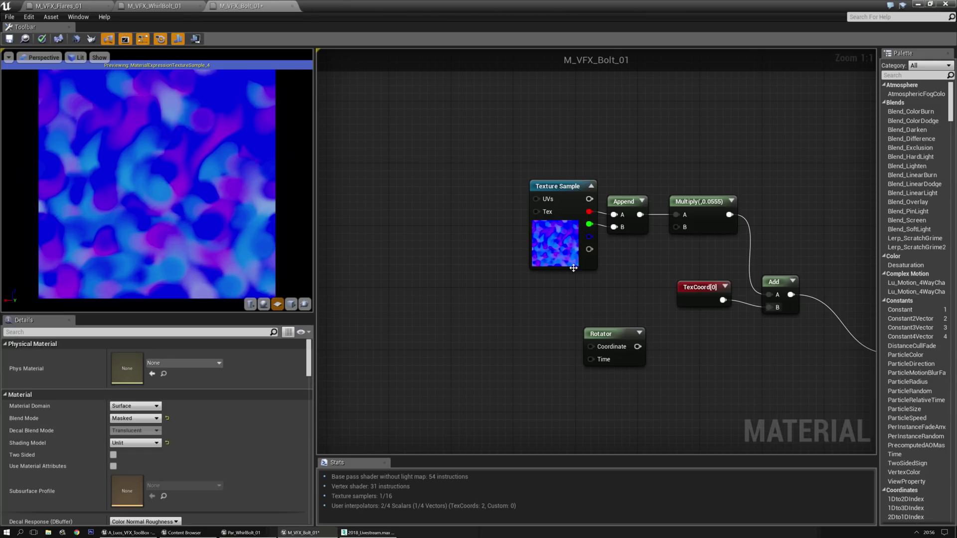
{"action": "left_click_drag", "start_coordinate": [610, 342], "coordinate": [474, 198]}
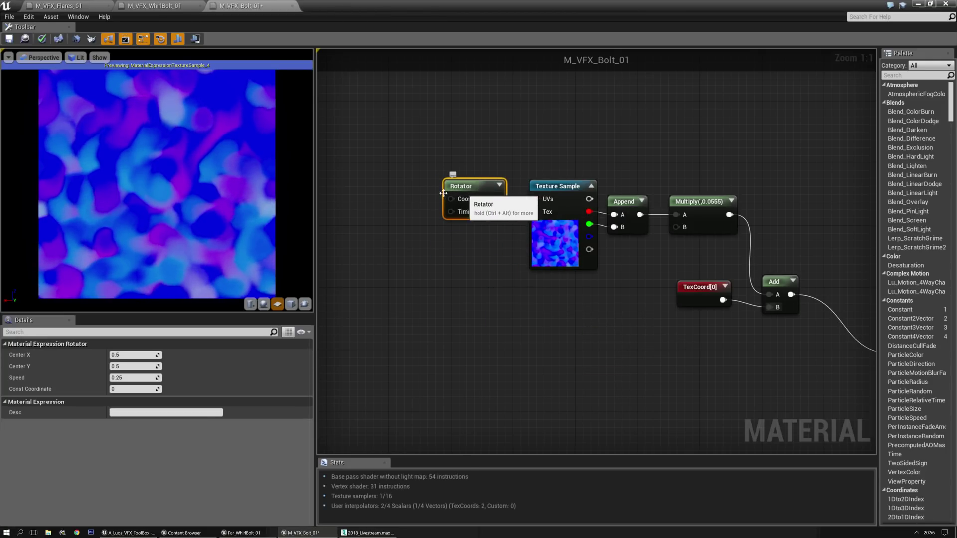
{"action": "left_click", "coordinate": [132, 377]}
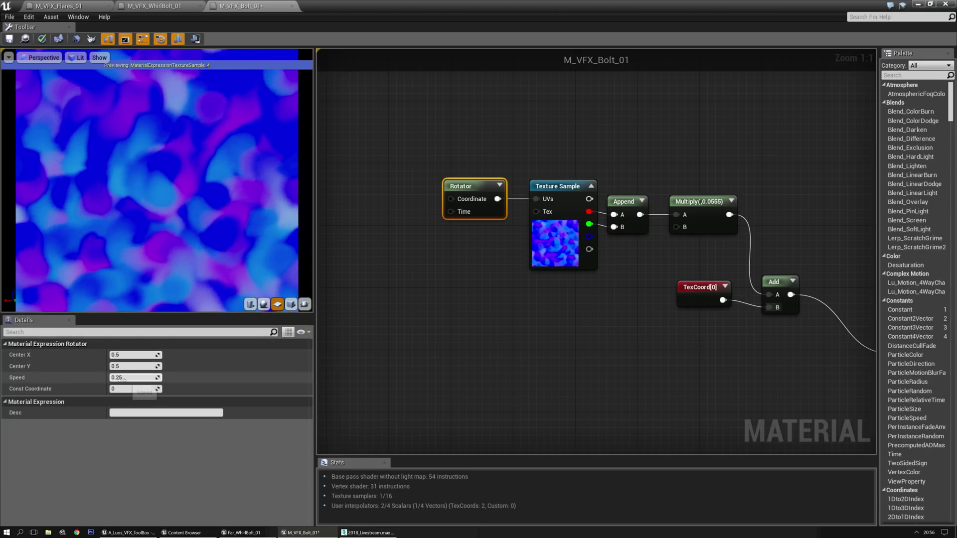
{"action": "type", "text": "2"}
{"action": "key", "text": "Return"}
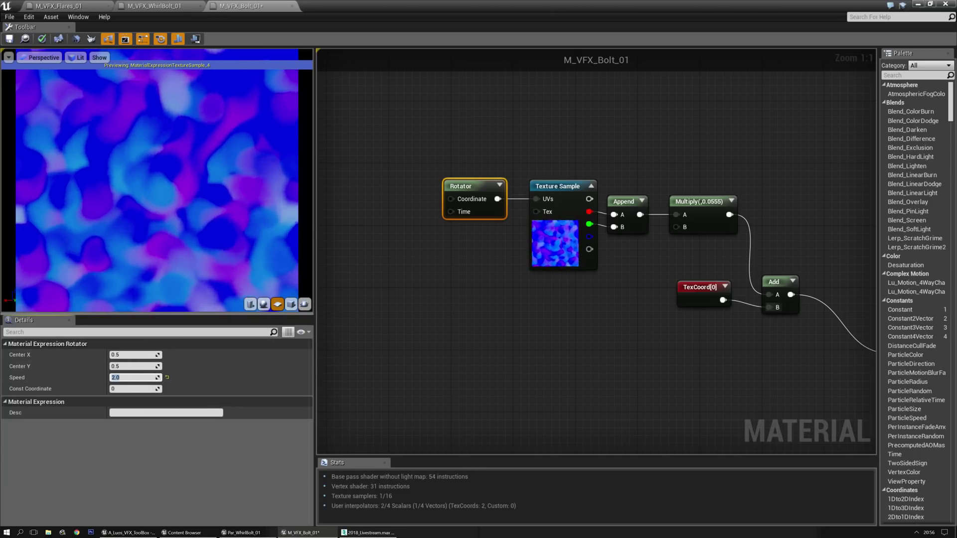
Move the noise distortion nodes down and closer to the bolt texture's Rotator.
{"action": "scroll", "coordinate": [174, 228], "scroll_direction": "down", "scroll_amount": 2}
{"action": "right_click_drag", "start_coordinate": [627, 379], "coordinate": [371, 359]}
{"action": "left_click", "coordinate": [464, 342]}
{"action": "right_click_drag", "start_coordinate": [463, 342], "coordinate": [661, 354]}
{"action": "left_click_drag", "start_coordinate": [365, 148], "coordinate": [721, 343]}
{"action": "right_click_drag", "start_coordinate": [722, 345], "coordinate": [458, 277]}
{"action": "key", "text": "Down"}
{"action": "key", "text": "Down"}
{"action": "key", "text": "Down"}
{"action": "key", "text": "Down"}
{"action": "key", "text": "Down"}
{"action": "key", "text": "Down"}
{"action": "right_click_drag", "start_coordinate": [508, 169], "coordinate": [556, 227]}
{"action": "key", "text": "Down"}
{"action": "key", "text": "Right"}
{"action": "key", "text": "Right"}
{"action": "key", "text": "Right"}
{"action": "key", "text": "Right"}
{"action": "key", "text": "Right"}
Delete the duplicate noise Texture Sample and connect the Add output to the Coordinate of the bolt texture's Rotator.
{"action": "left_click", "coordinate": [569, 253]}
{"action": "left_click", "coordinate": [636, 312]}
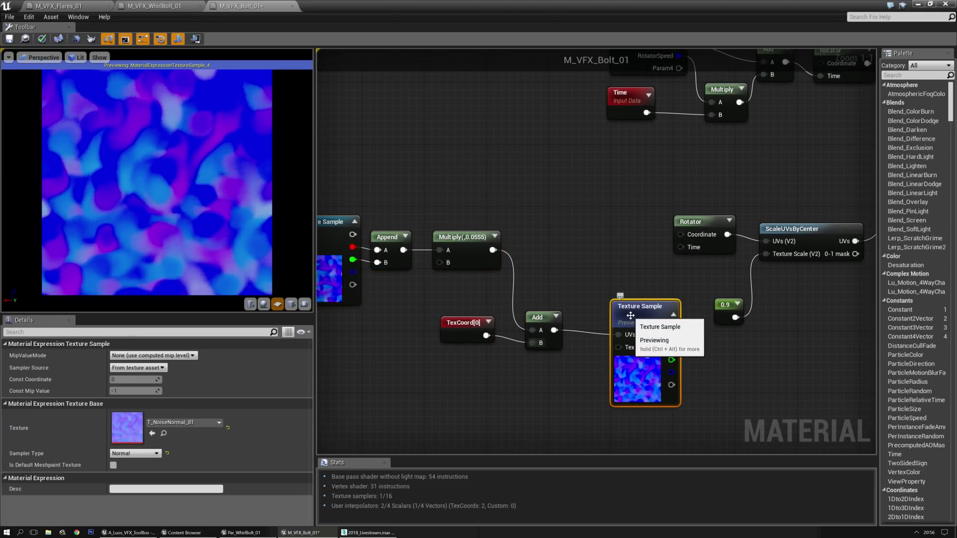
{"action": "key", "text": "Delete"}
{"action": "left_click_drag", "start_coordinate": [553, 330], "coordinate": [680, 238]}
Preview the T_VFX_LightningBolt_01 Texture Sample to examine its distortion.
{"action": "right_click_drag", "start_coordinate": [837, 331], "coordinate": [537, 362]}
{"action": "left_click", "coordinate": [634, 183]}
{"action": "key", "text": "space"}
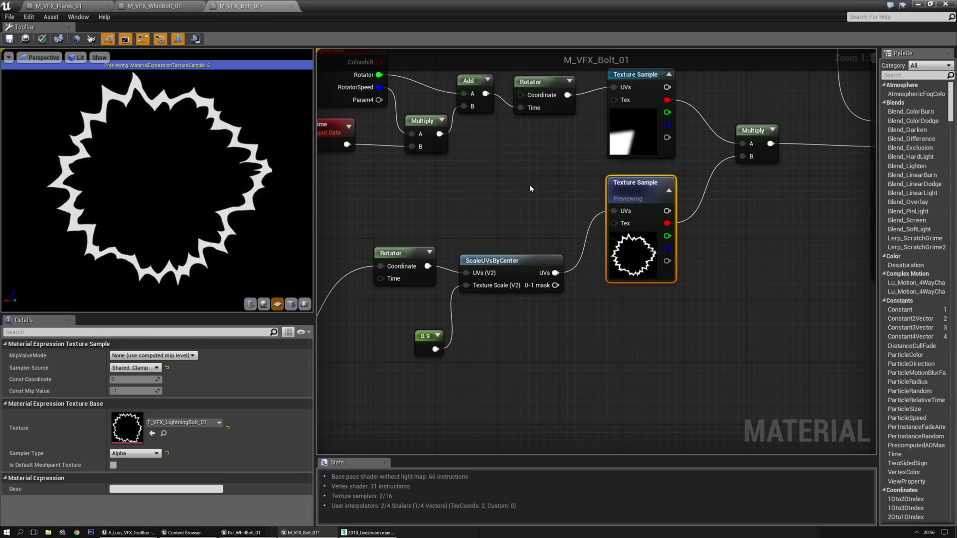
Move the whole noise distortion chain up and next to the bolt Rotator so the two line up.
{"action": "right_click_drag", "start_coordinate": [530, 184], "coordinate": [606, 199]}
{"action": "right_click_drag", "start_coordinate": [545, 221], "coordinate": [742, 200]}
{"action": "left_click", "coordinate": [630, 230]}
{"action": "scroll", "coordinate": [630, 229], "scroll_direction": "down", "scroll_amount": 3}
{"action": "right_click_drag", "start_coordinate": [629, 232], "coordinate": [682, 243]}
{"action": "left_click_drag", "start_coordinate": [371, 220], "coordinate": [634, 362]}
{"action": "key", "text": "Up"}
{"action": "key", "text": "Up"}
{"action": "key", "text": "Up"}
{"action": "key", "text": "Up"}
{"action": "key", "text": "Up"}
{"action": "key", "text": "Up"}
{"action": "key", "text": "Up"}
{"action": "key", "text": "Up"}
{"action": "key", "text": "Right"}
{"action": "key", "text": "Right"}
{"action": "key", "text": "Right"}
{"action": "key", "text": "Right"}
{"action": "key", "text": "Right"}
{"action": "key", "text": "Right"}
{"action": "key", "text": "Right"}
{"action": "key", "text": "Right"}
{"action": "key", "text": "Right"}
{"action": "key", "text": "Right"}
{"action": "left_click", "coordinate": [701, 369]}
{"action": "right_click_drag", "start_coordinate": [703, 371], "coordinate": [439, 400]}
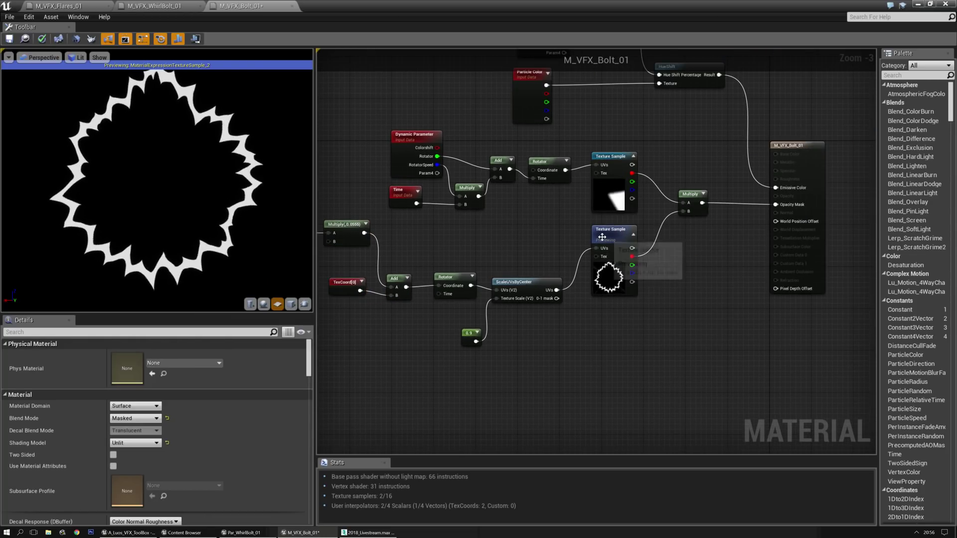
Stop previewing the bolt Texture Sample, inspect the masked bolt in the preview and save the material.
{"action": "left_click", "coordinate": [613, 259]}
{"action": "key", "text": "space"}
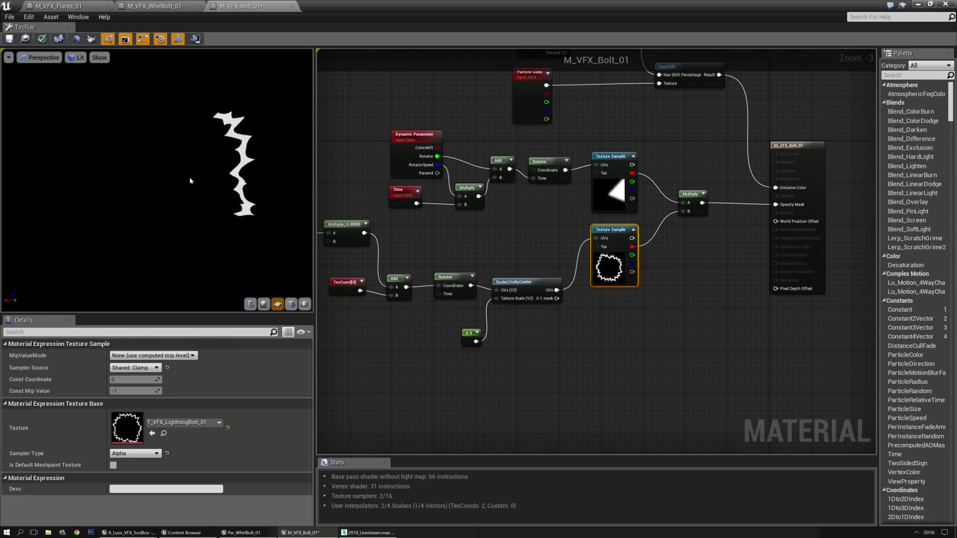
{"action": "left_click_drag", "start_coordinate": [161, 143], "coordinate": [134, 160]}
{"action": "right_click_drag", "start_coordinate": [323, 203], "coordinate": [350, 273]}
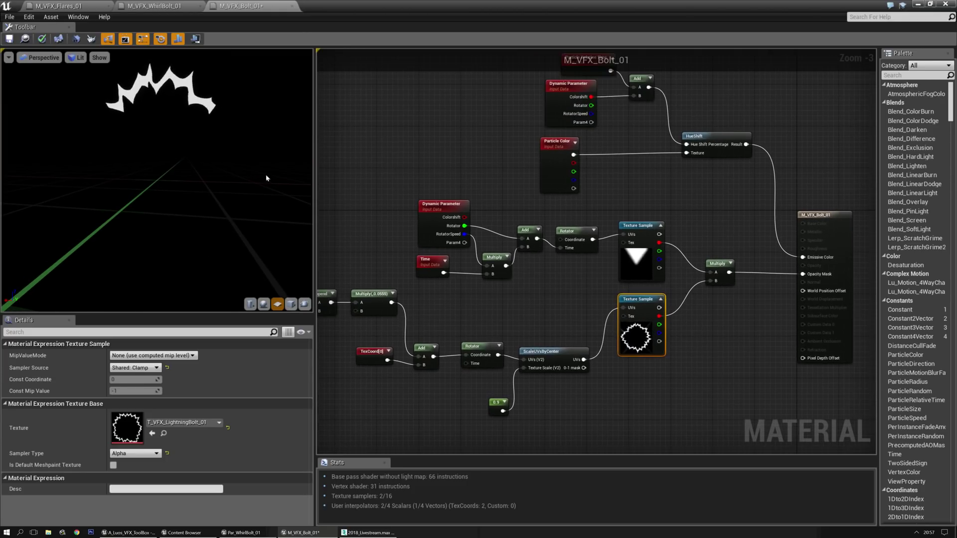
{"action": "left_click", "coordinate": [9, 39]}
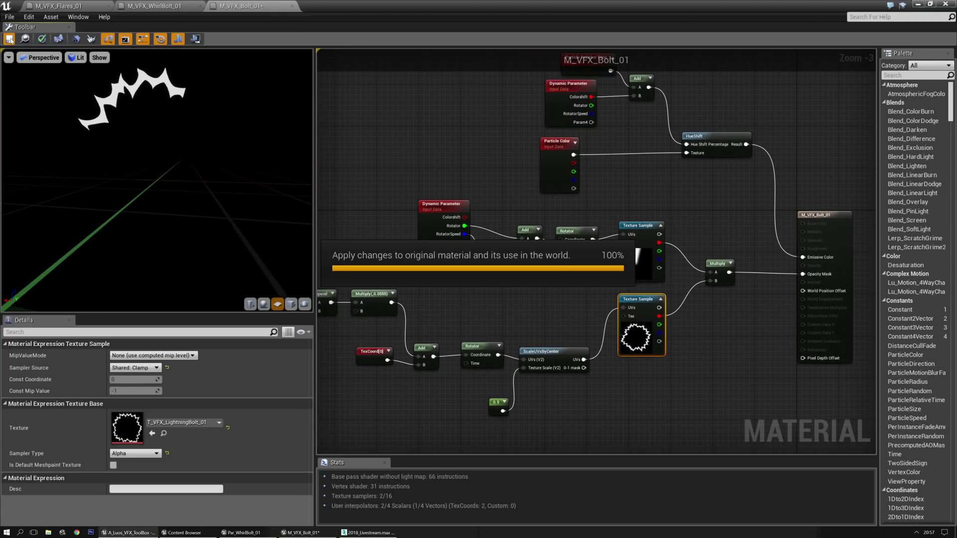
Switch to the Par_WhirlBolt_01 particle system and duplicate its last Sparks emitter.
{"action": "left_click", "coordinate": [140, 7]}
{"action": "left_click", "coordinate": [75, 6]}
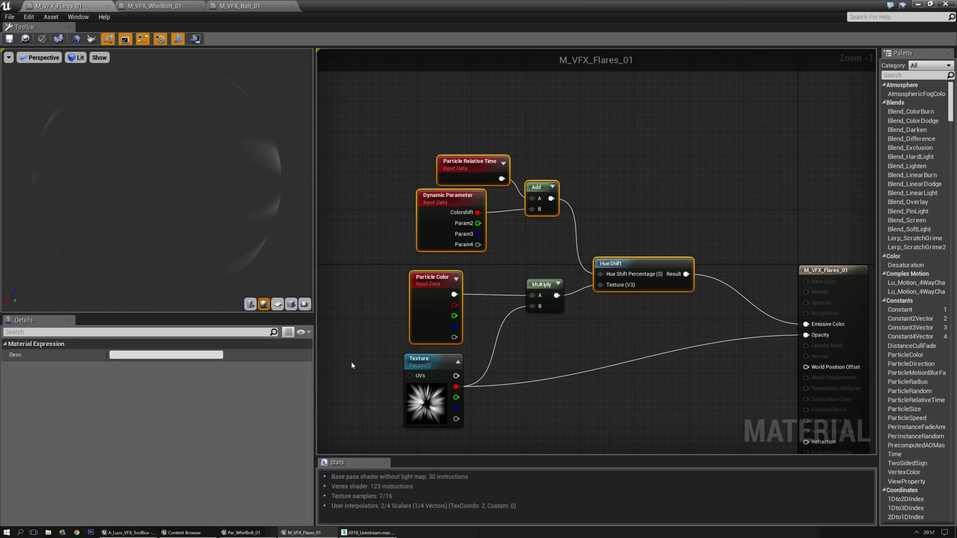
{"action": "left_click", "coordinate": [242, 532]}
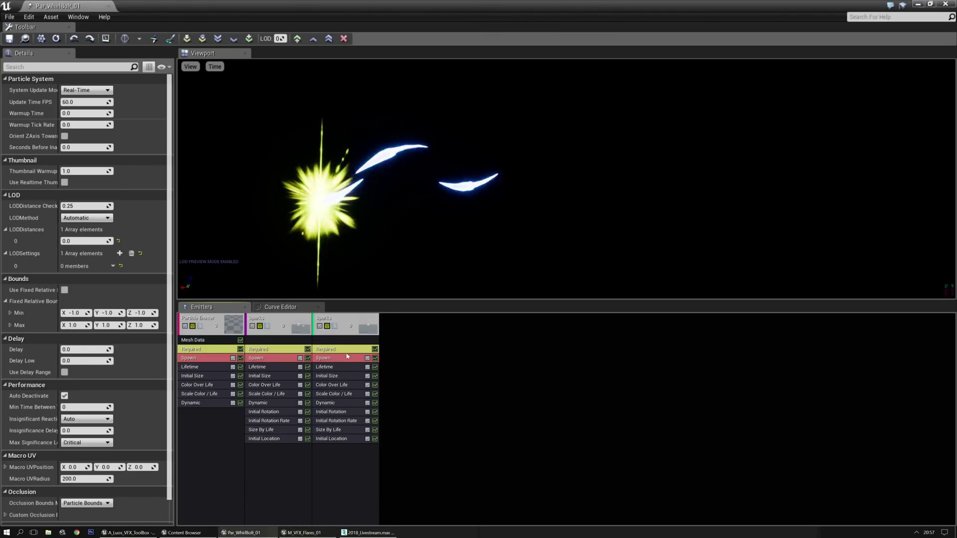
{"action": "left_click", "coordinate": [344, 321]}
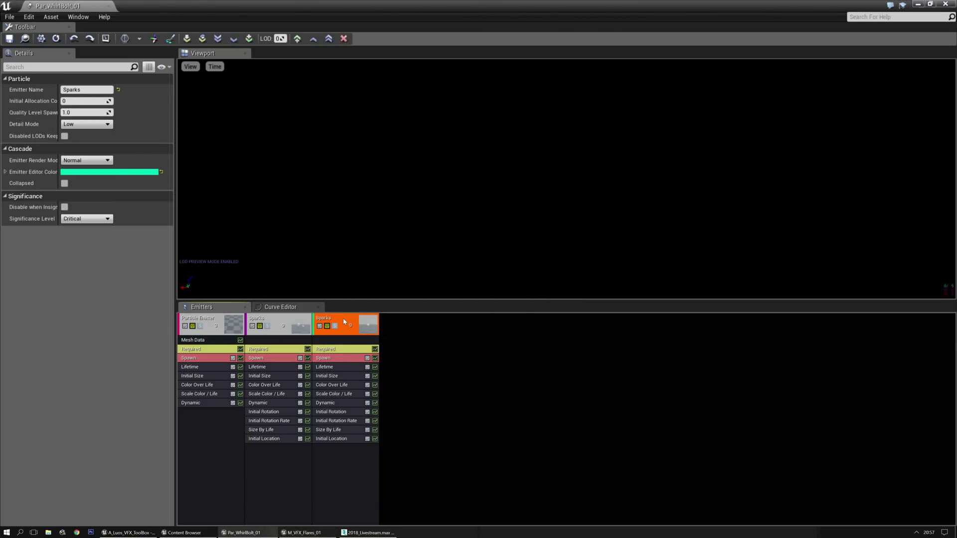
{"action": "right_click", "coordinate": [344, 321]}
{"action": "mouse_move", "coordinate": [361, 324]}
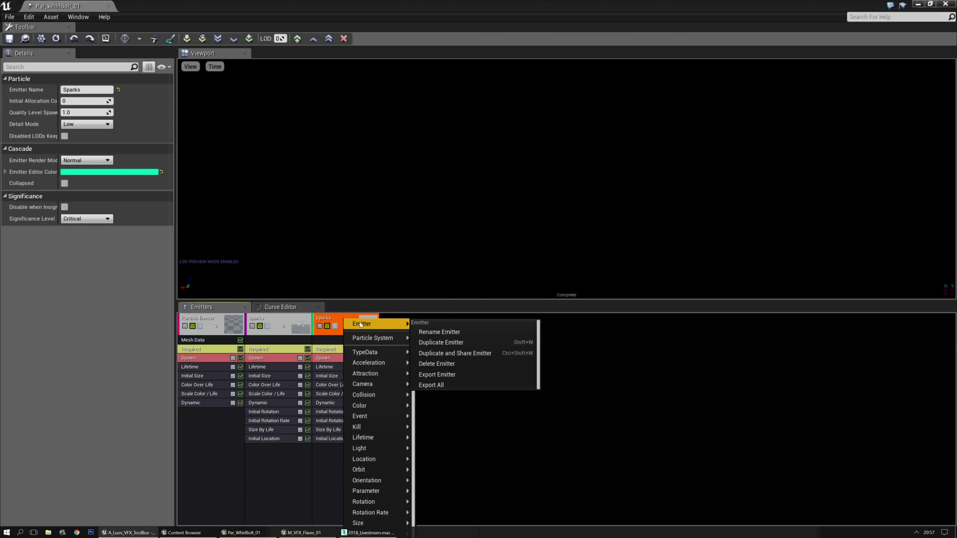
{"action": "left_click", "coordinate": [457, 344]}
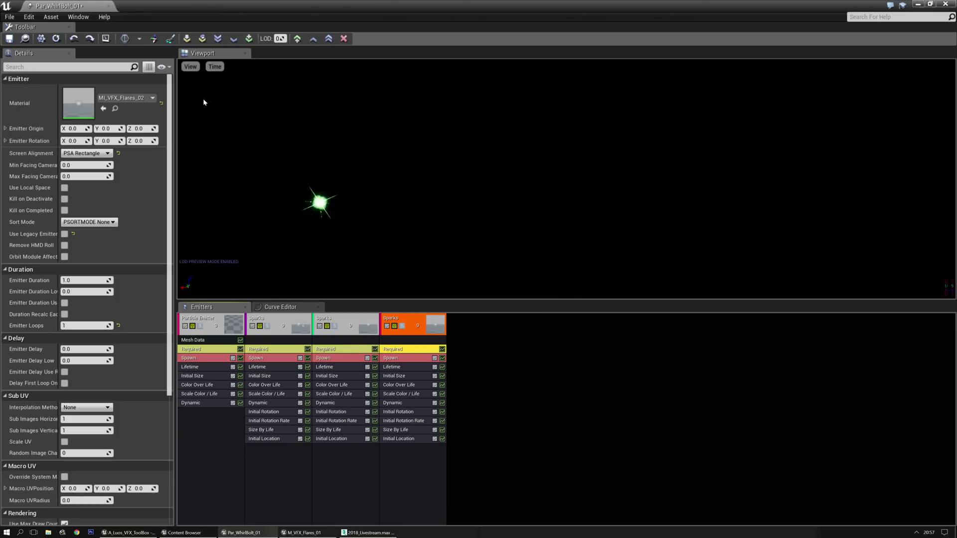
Assign M_VFX_Bolt_01 from the Livestream2 Materials folder as the duplicated Sparks emitter's material.
{"action": "left_click", "coordinate": [185, 533]}
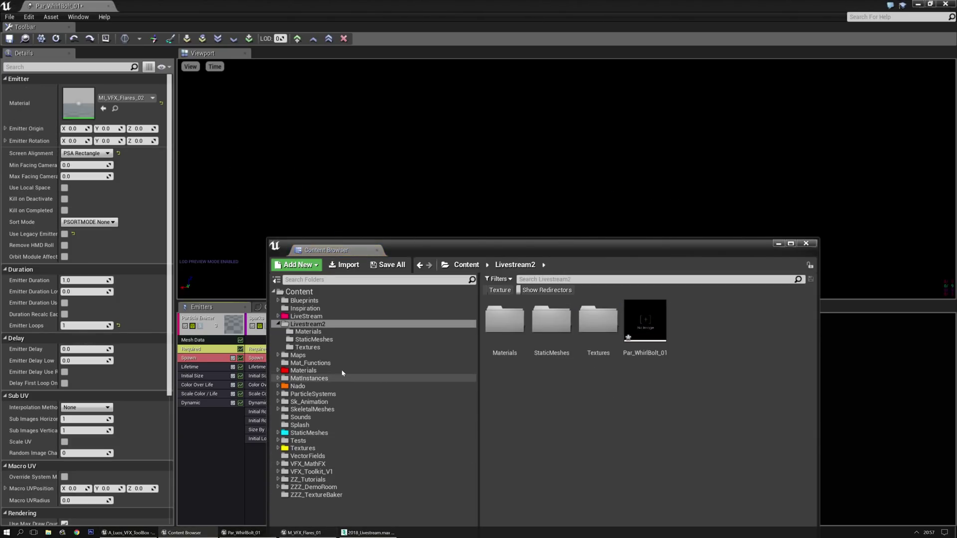
{"action": "left_click", "coordinate": [308, 332]}
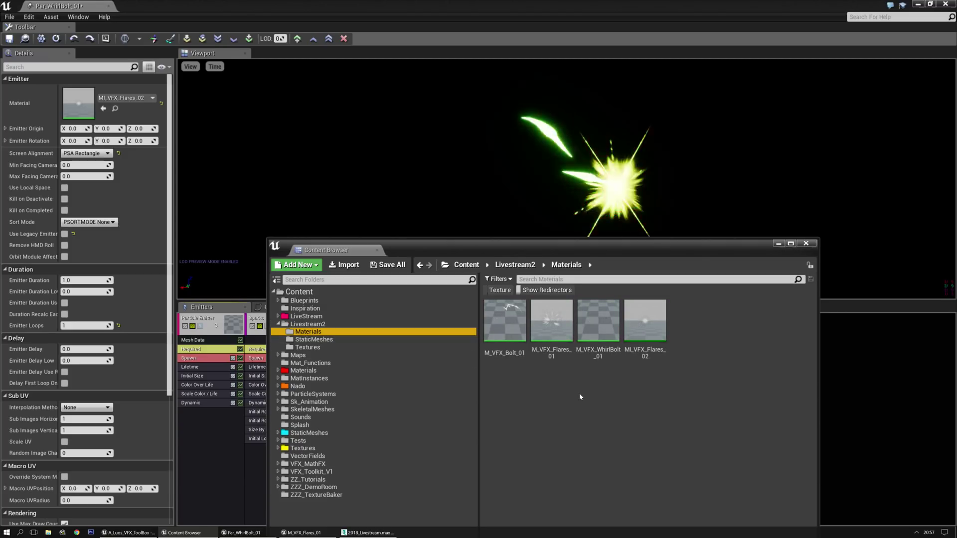
{"action": "left_click", "coordinate": [504, 320]}
{"action": "left_click", "coordinate": [829, 281]}
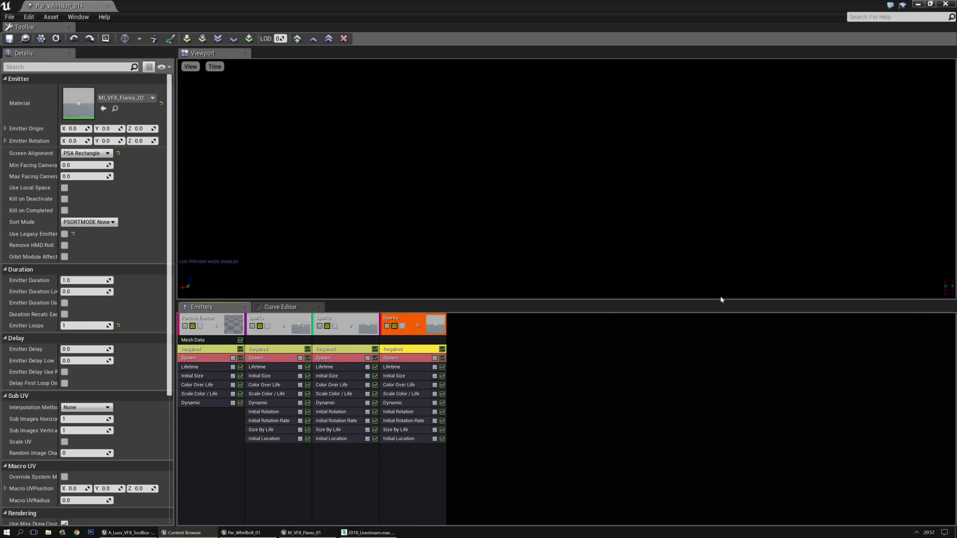
{"action": "left_click", "coordinate": [103, 108]}
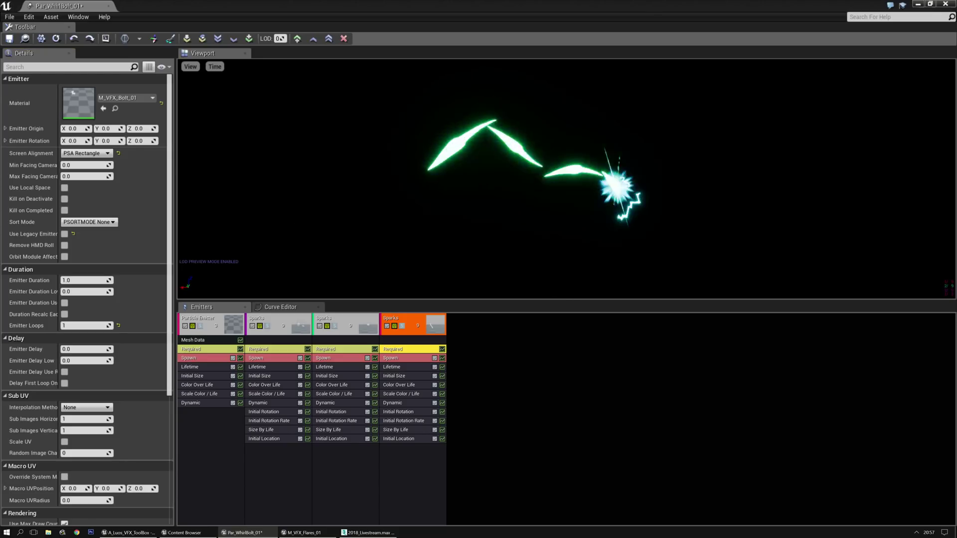
Set the duplicated emitter's initial size to 150 on all Max axes and 200 on all Min axes.
{"action": "left_click", "coordinate": [371, 367]}
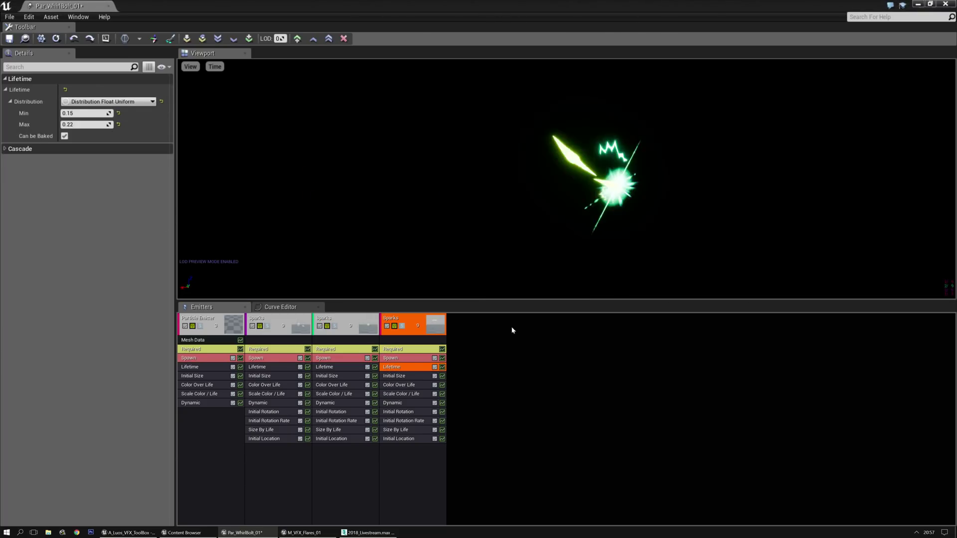
{"action": "left_click", "coordinate": [399, 376]}
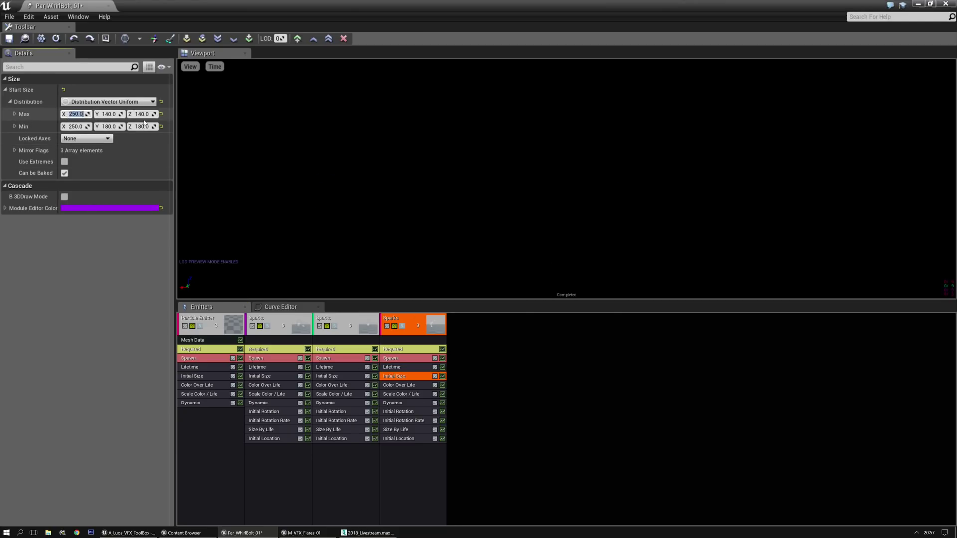
{"action": "type", "text": "150"}
{"action": "key", "text": "Tab"}
{"action": "type", "text": "150"}
{"action": "key", "text": "Tab"}
{"action": "type", "text": "150"}
{"action": "key", "text": "Tab"}
{"action": "type", "text": "200"}
{"action": "key", "text": "Tab"}
{"action": "type", "text": "200"}
{"action": "key", "text": "Tab"}
{"action": "type", "text": "200"}
{"action": "key", "text": "Return"}
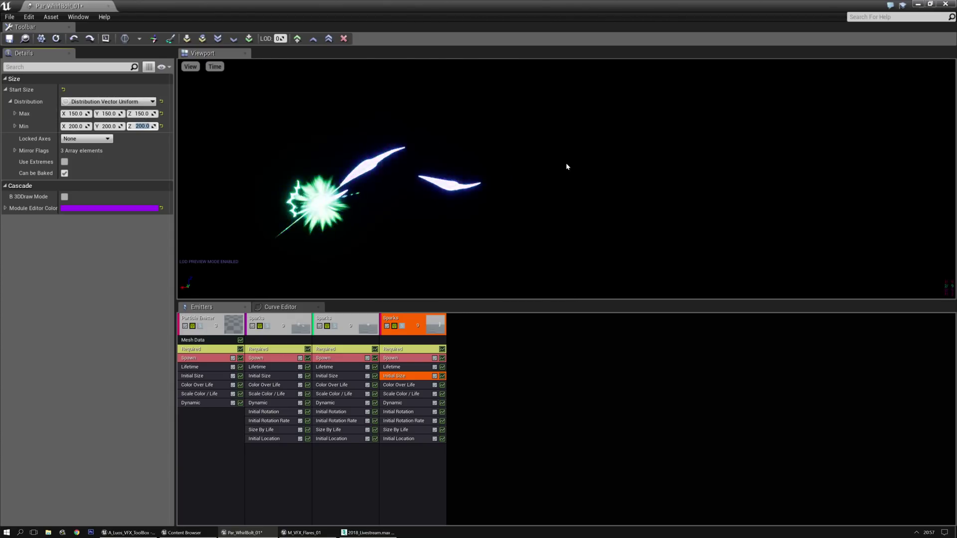
Clear the duplicated emitter's Initial Location curve points and add three new points.
{"action": "left_click", "coordinate": [396, 438]}
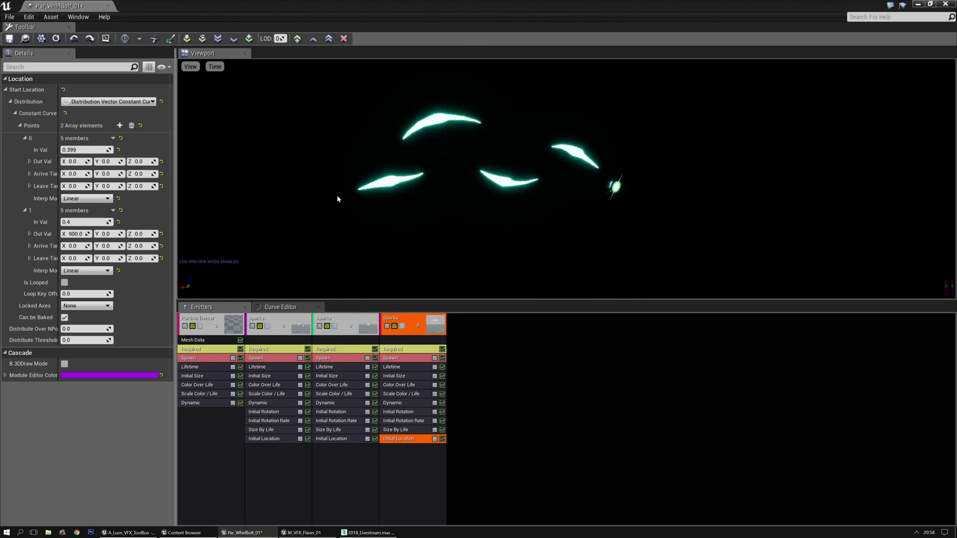
{"action": "left_click", "coordinate": [131, 126]}
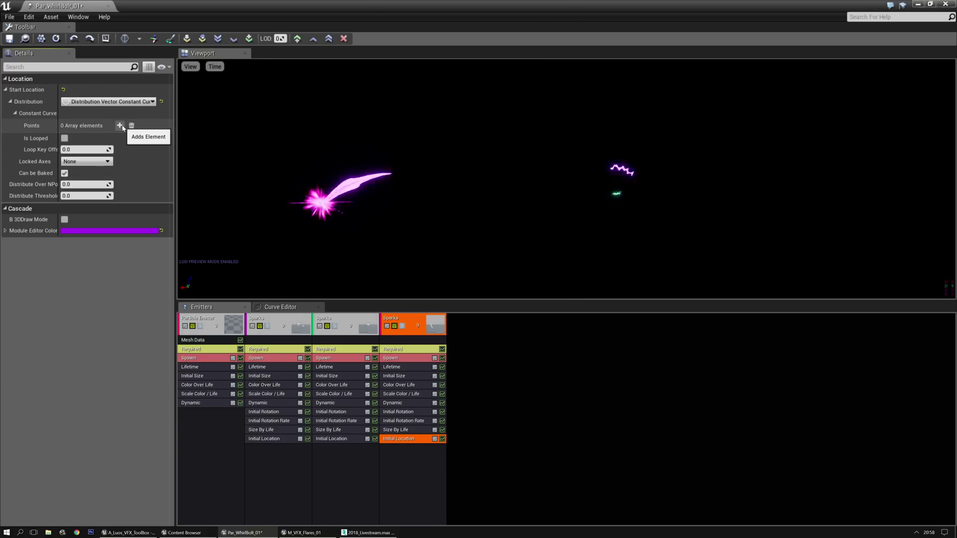
{"action": "left_click", "coordinate": [120, 125]}
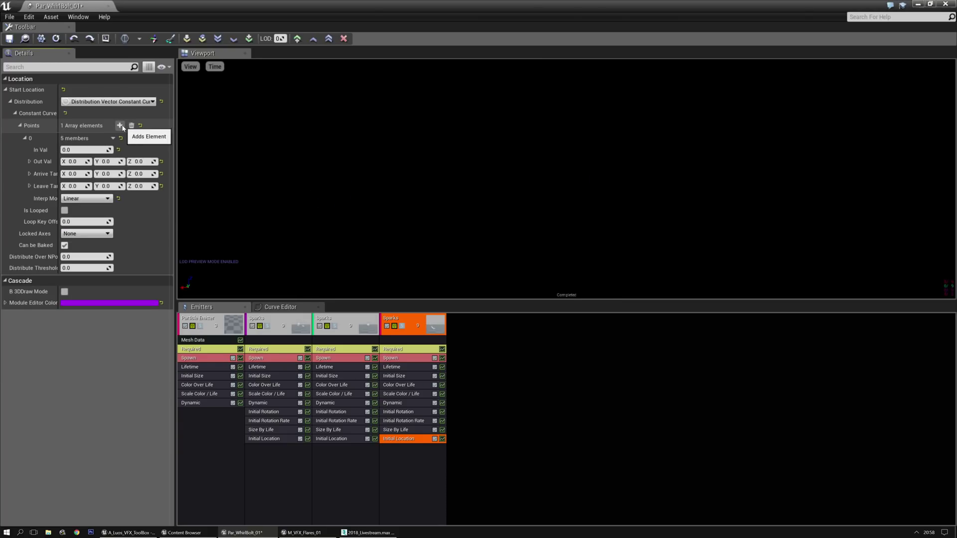
{"action": "left_click", "coordinate": [120, 126]}
{"action": "left_click", "coordinate": [121, 126]}
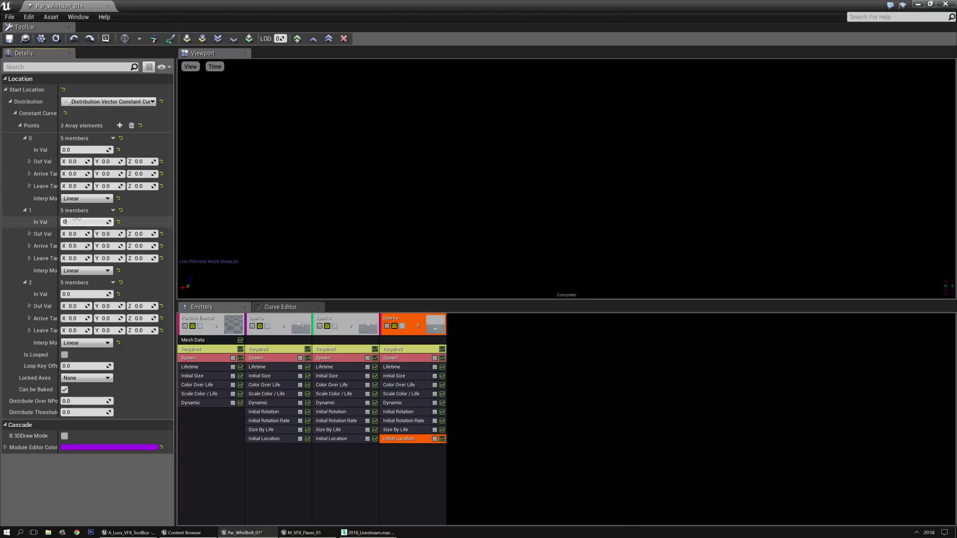
Set the second Initial Location point's In Val to 0.5 and its Out Val to 1 on X, Y and Z.
{"action": "key", "text": "Tab"}
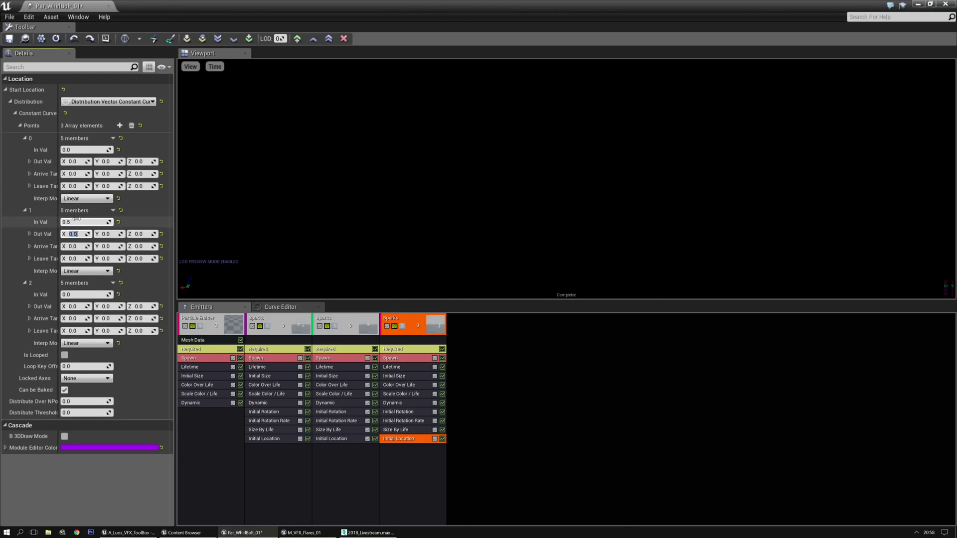
{"action": "type", "text": "1"}
{"action": "key", "text": "Tab"}
{"action": "type", "text": "1"}
{"action": "key", "text": "Tab"}
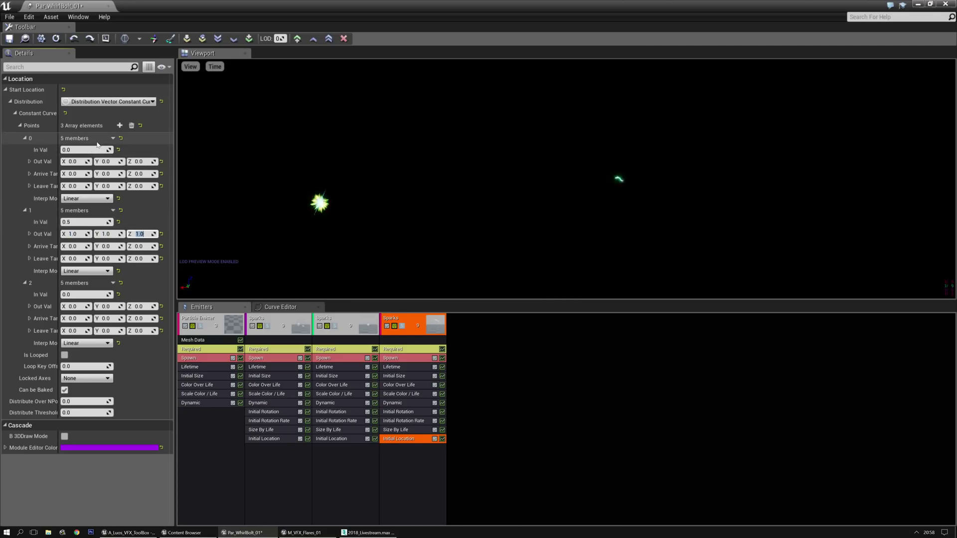
Set the first Initial Location point's Out Val to 0.5 on X, Y and Z.
{"action": "left_click", "coordinate": [74, 162]}
{"action": "type", "text": "0.5"}
{"action": "key", "text": "Tab"}
{"action": "type", "text": "0.5"}
{"action": "key", "text": "Tab"}
{"action": "type", "text": "0.5"}
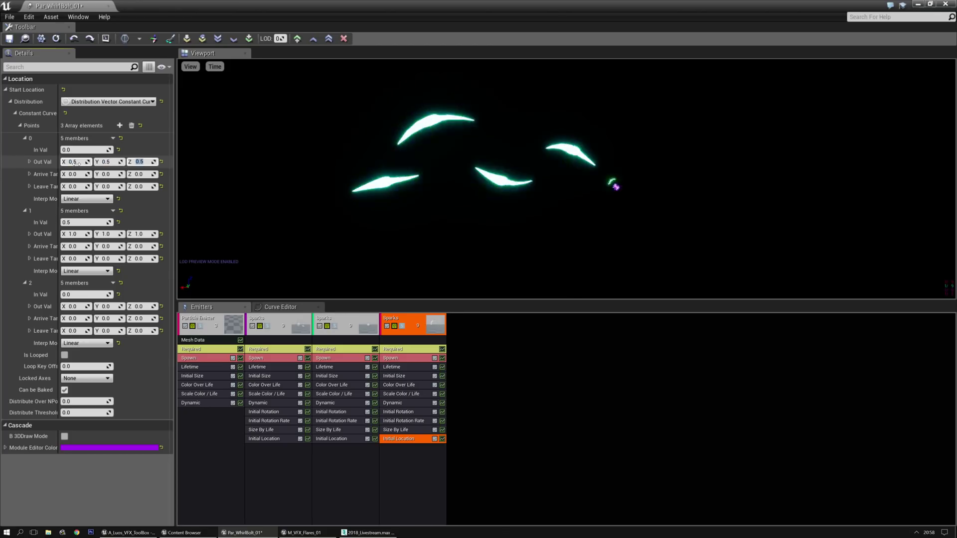
Set the third Initial Location point's In Val to 1 and its Out Val to 1.5 on X, Y and Z.
{"action": "left_click", "coordinate": [90, 296]}
{"action": "type", "text": "1.0"}
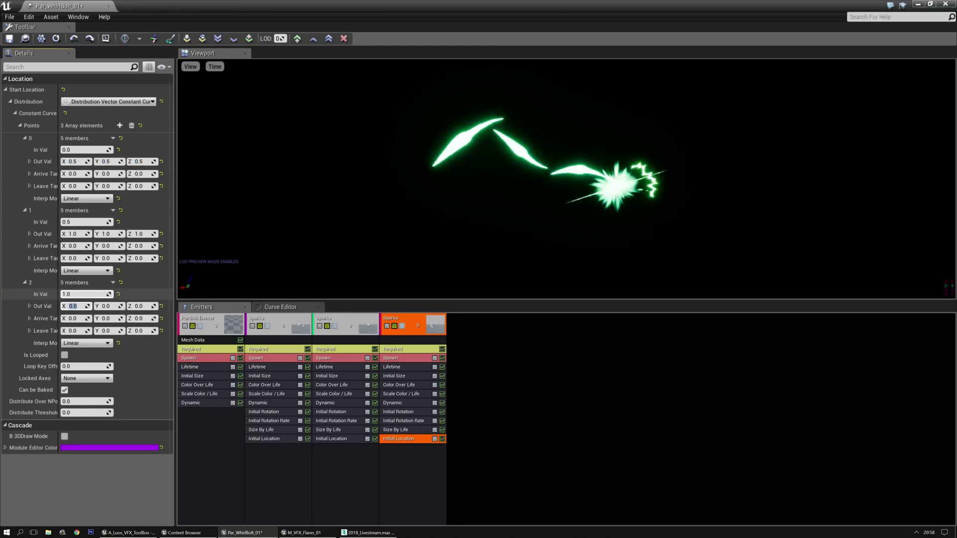
{"action": "key", "text": "Tab"}
{"action": "type", "text": "1.5"}
{"action": "key", "text": "Tab"}
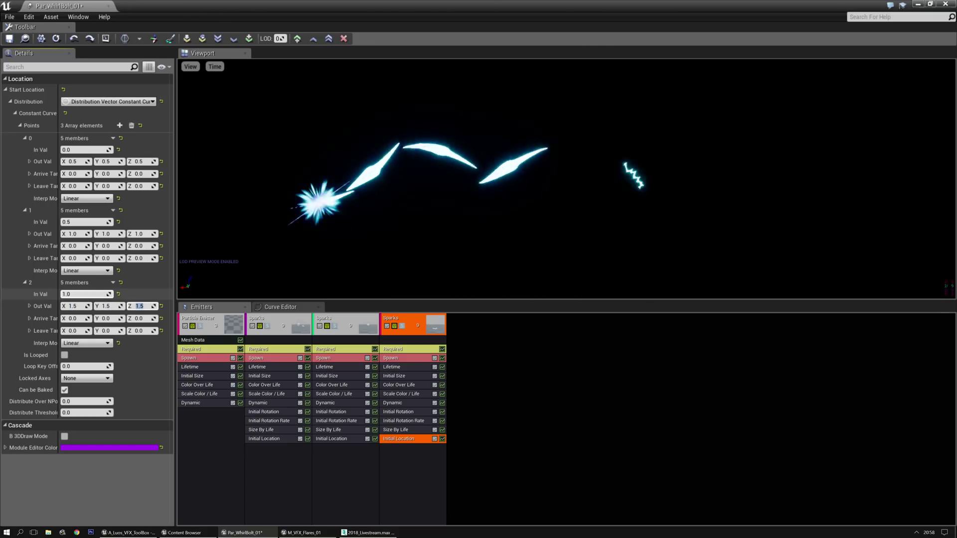
{"action": "key", "text": "Return"}
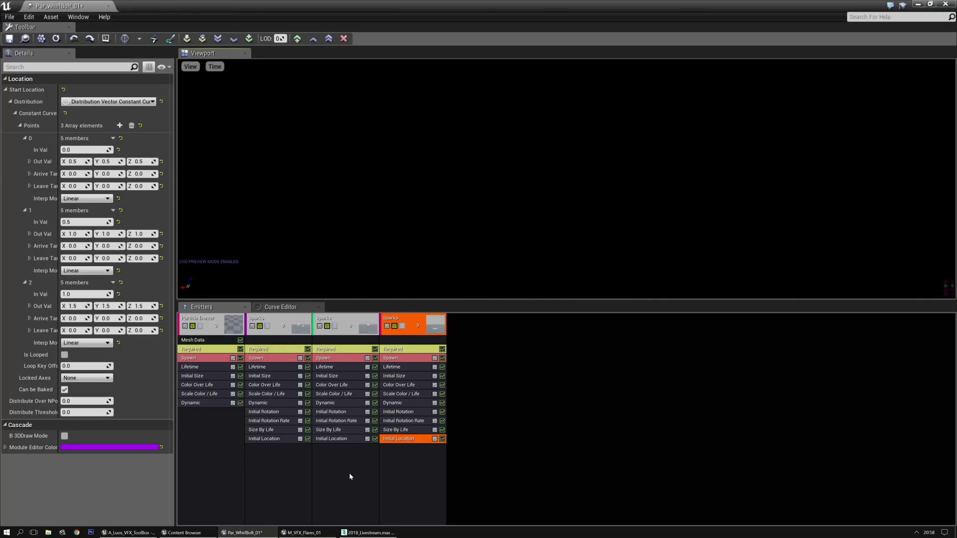
Delete the Initial Rotation Rate module from the duplicated Sparks emitter.
{"action": "left_click", "coordinate": [410, 412]}
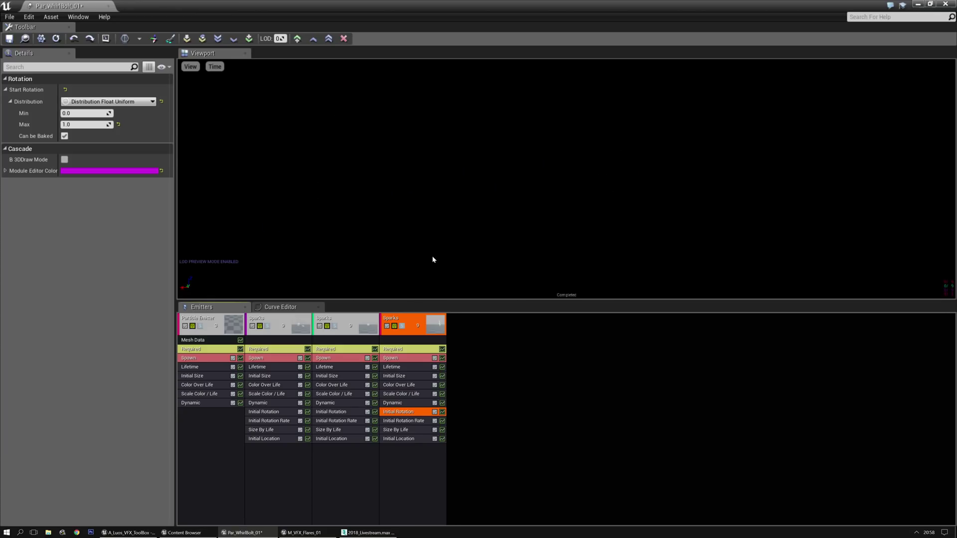
{"action": "left_click", "coordinate": [413, 423]}
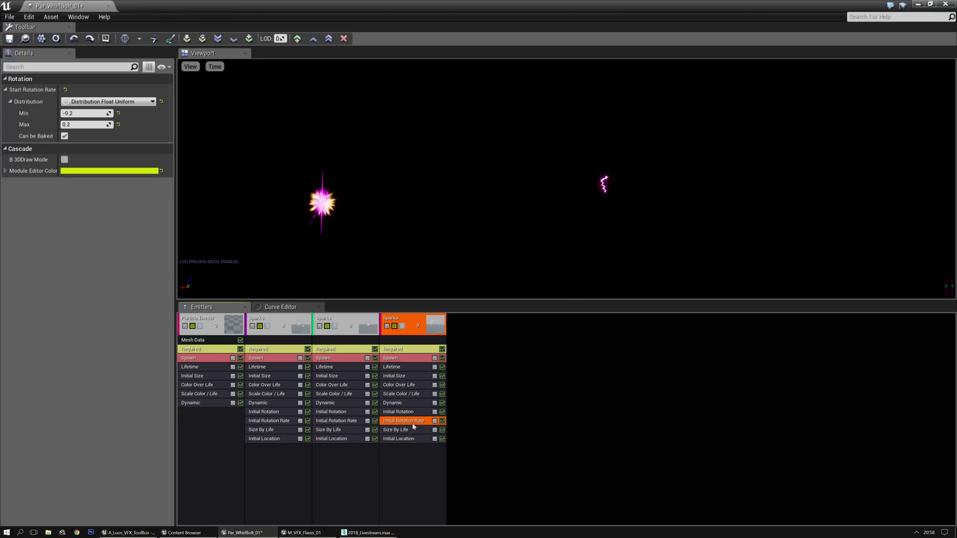
{"action": "key", "text": "Delete"}
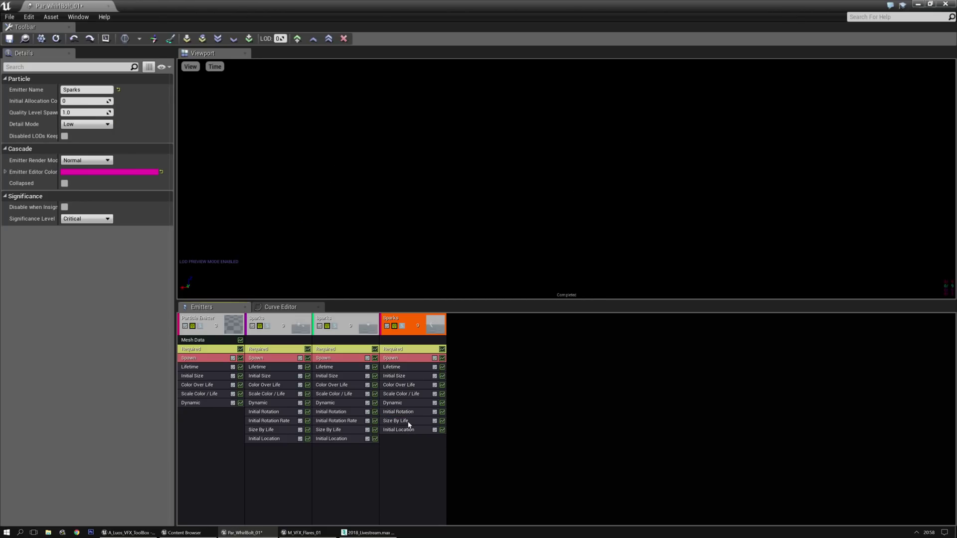
Set the duplicated emitter's screen alignment to PSA Facing Camera Position and move its Dynamic module to the end of the module stack.
{"action": "left_click", "coordinate": [405, 412]}
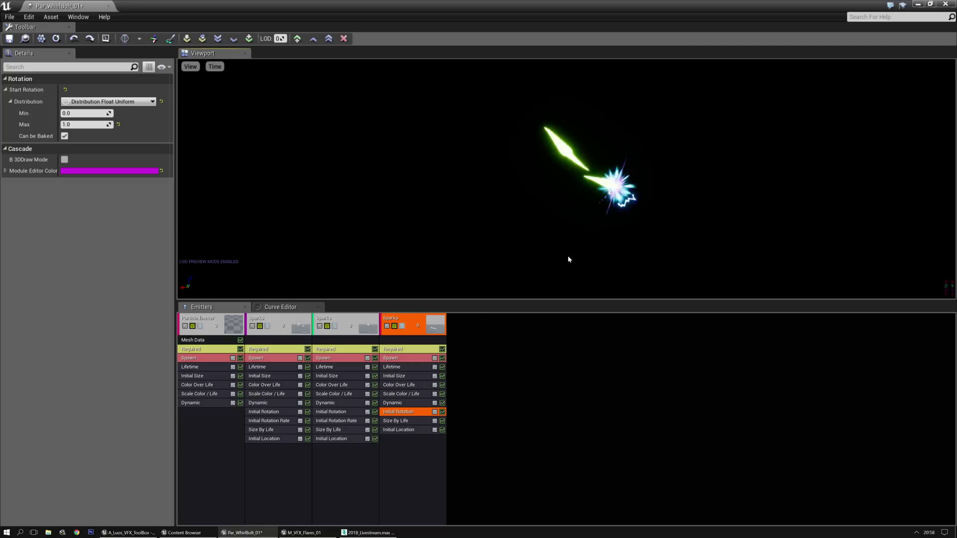
{"action": "left_click", "coordinate": [399, 351]}
{"action": "left_click", "coordinate": [94, 153]}
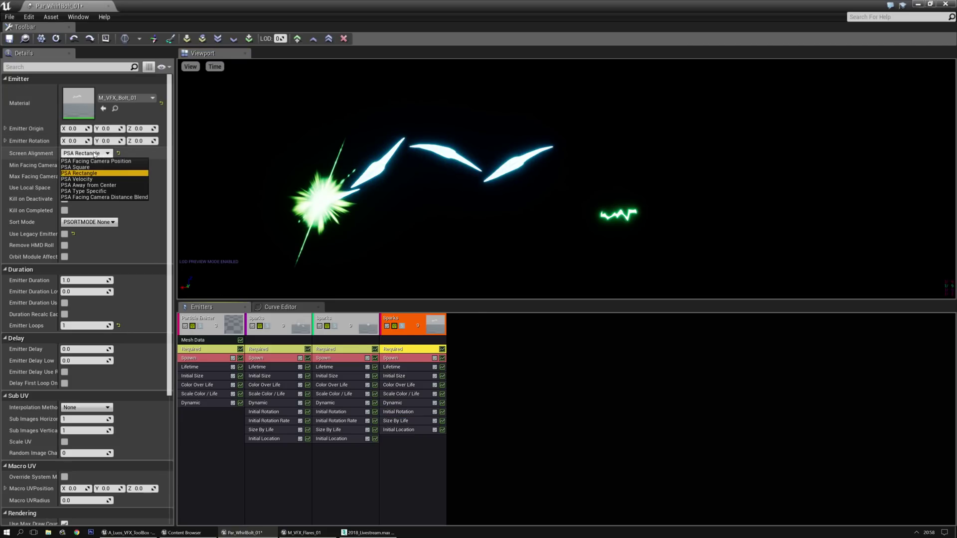
{"action": "left_click", "coordinate": [95, 166]}
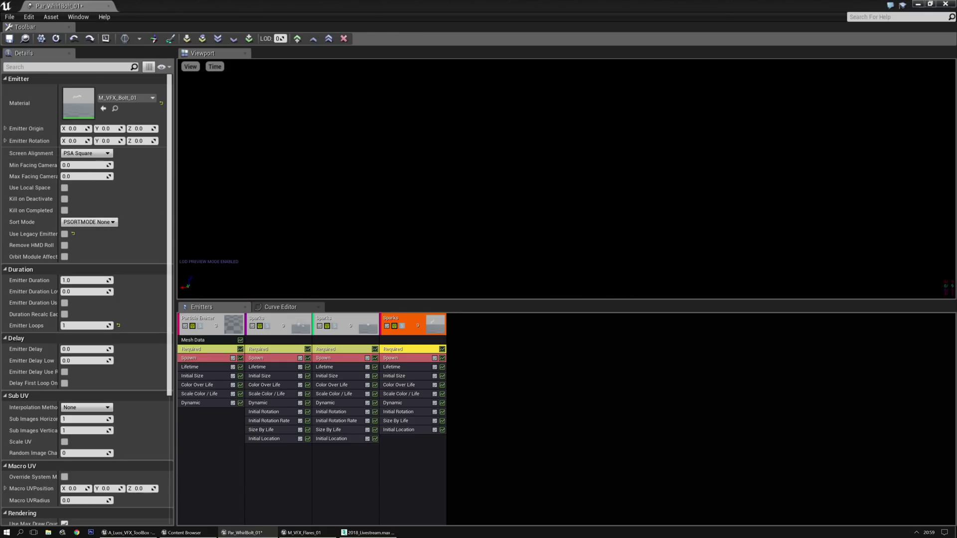
{"action": "left_click", "coordinate": [95, 153]}
{"action": "left_click", "coordinate": [96, 161]}
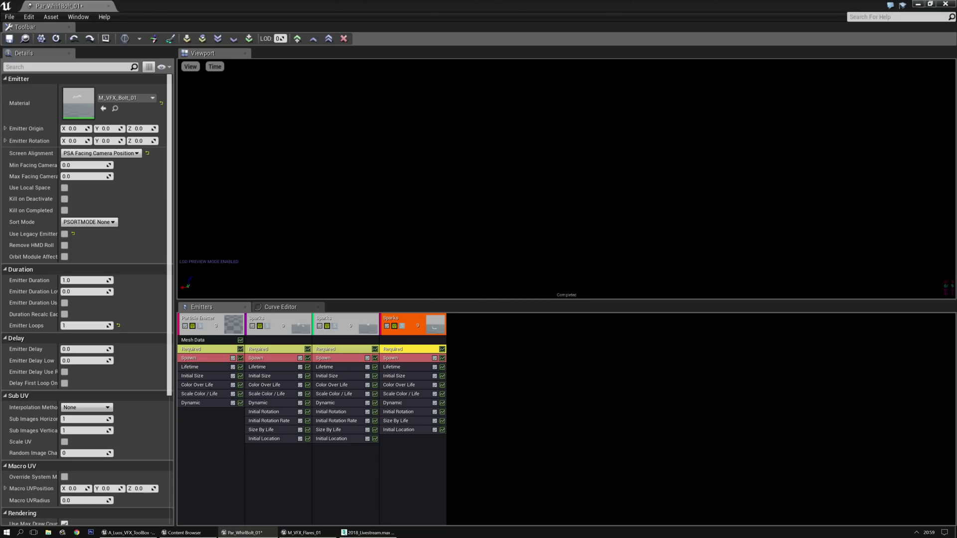
{"action": "left_click_drag", "start_coordinate": [398, 403], "coordinate": [393, 448]}
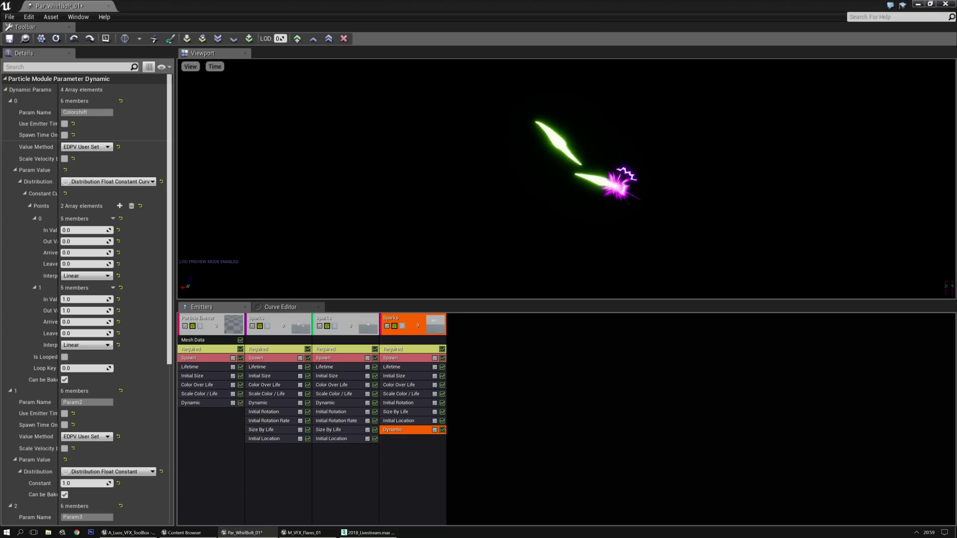
Set Count to 2 and Count Low to 1 for bursts 0 to 3 in the duplicated emitter's Spawn burst list.
{"action": "left_click", "coordinate": [402, 367]}
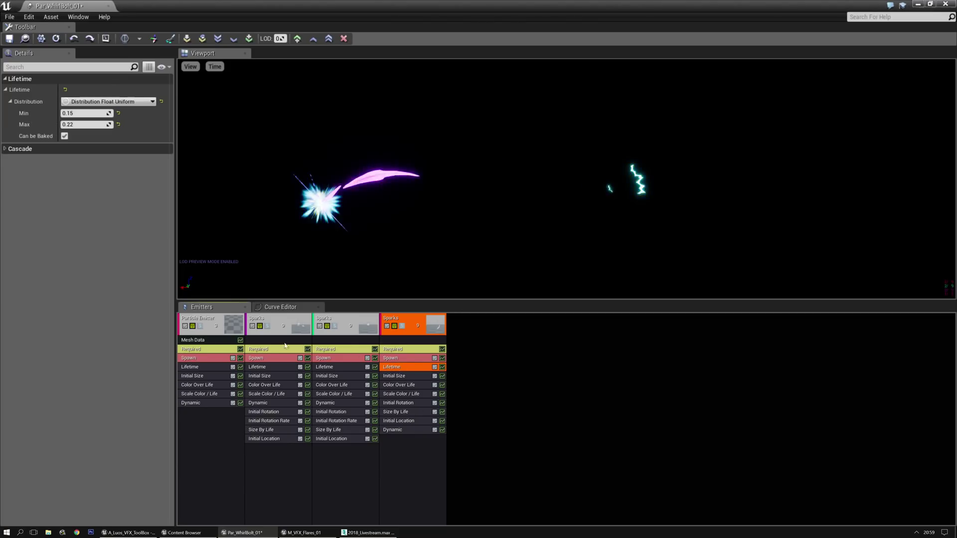
{"action": "left_click", "coordinate": [404, 359]}
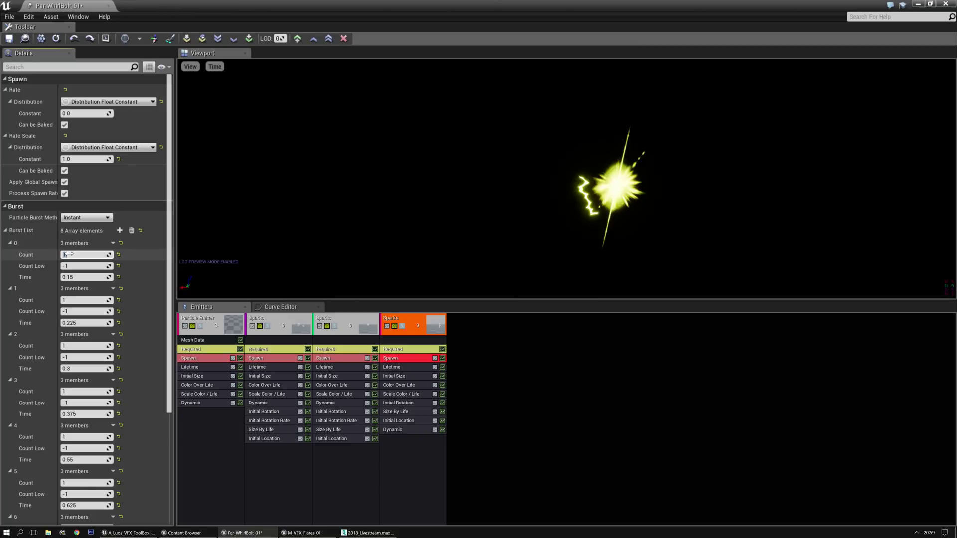
{"action": "type", "text": "2"}
{"action": "key", "text": "Tab"}
{"action": "type", "text": "1"}
{"action": "key", "text": "Tab"}
{"action": "key", "text": "Tab"}
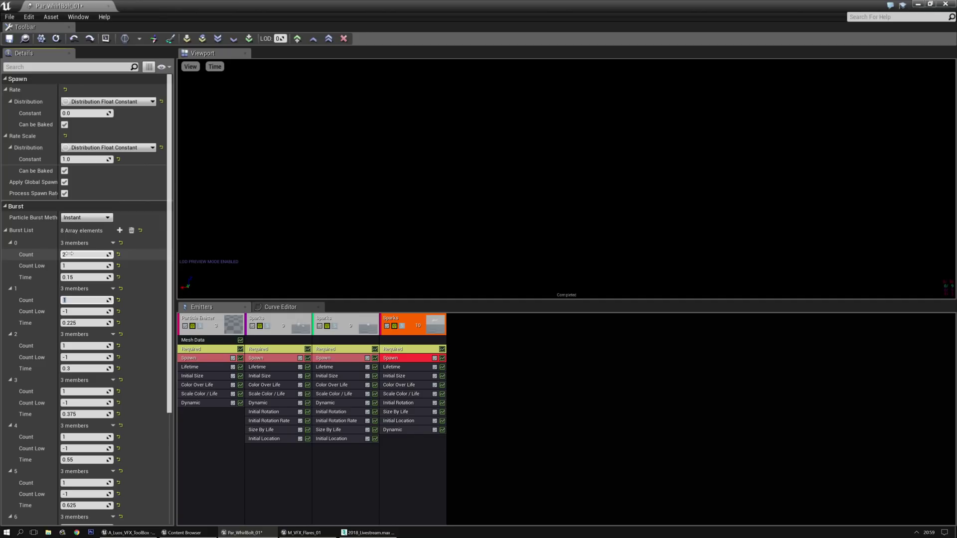
{"action": "type", "text": "1"}
{"action": "key", "text": "Tab"}
{"action": "key", "text": "Tab"}
{"action": "type", "text": "2"}
{"action": "key", "text": "Tab"}
{"action": "type", "text": "1"}
{"action": "key", "text": "Tab"}
{"action": "key", "text": "Tab"}
{"action": "type", "text": "2"}
{"action": "key", "text": "Tab"}
{"action": "type", "text": "1"}
{"action": "key", "text": "Tab"}
Set Count to 2 and Count Low to 1 for bursts 4, 5 and 6 of the duplicated emitter.
{"action": "scroll", "coordinate": [69, 254], "scroll_direction": "down", "scroll_amount": 2}
{"action": "scroll", "coordinate": [70, 253], "scroll_direction": "down", "scroll_amount": 1}
{"action": "left_click", "coordinate": [67, 375]}
{"action": "type", "text": "2"}
{"action": "key", "text": "Tab"}
{"action": "type", "text": "1"}
{"action": "scroll", "coordinate": [67, 388], "scroll_direction": "down", "scroll_amount": 2}
{"action": "left_click", "coordinate": [76, 388]}
{"action": "type", "text": "2"}
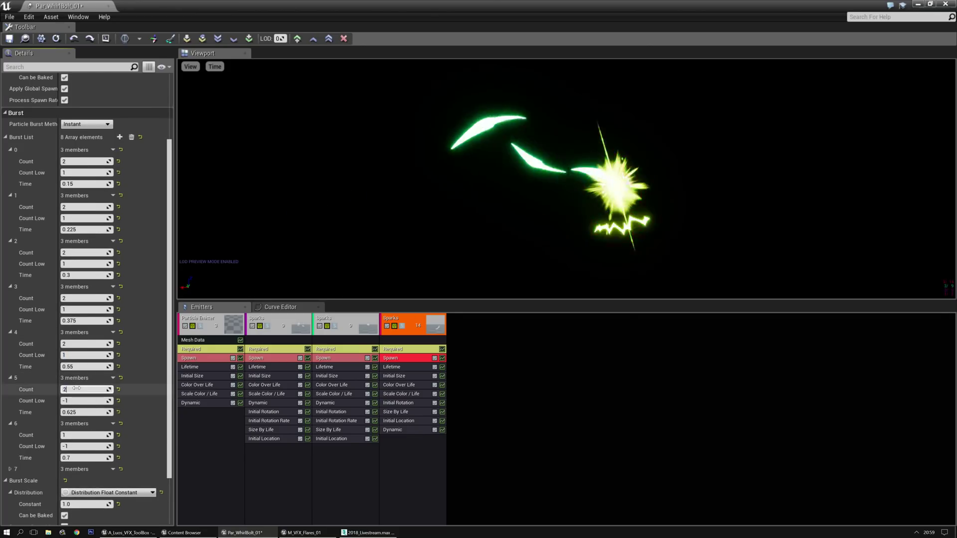
{"action": "key", "text": "Tab"}
{"action": "type", "text": "1"}
{"action": "left_click", "coordinate": [65, 434]}
{"action": "type", "text": "2"}
{"action": "key", "text": "Tab"}
{"action": "type", "text": "1"}
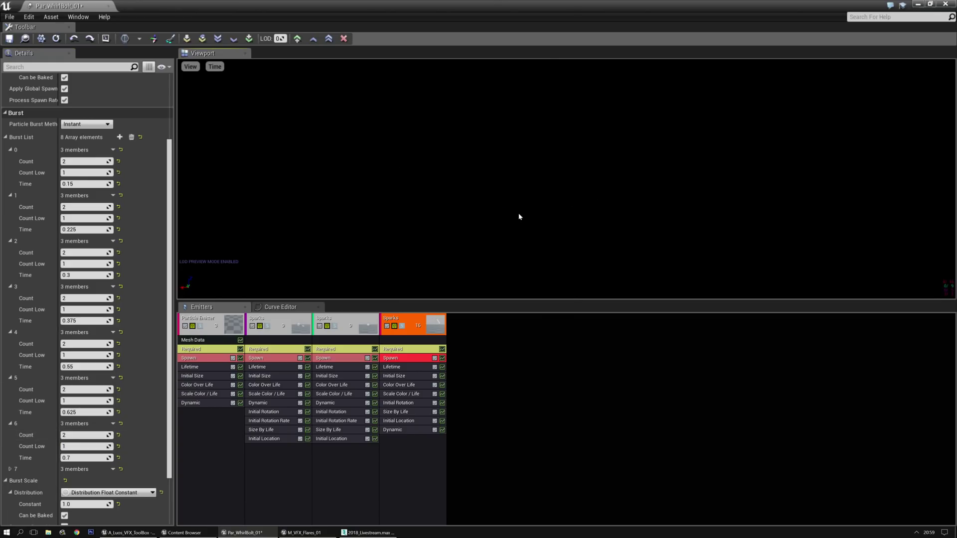
Delete the duplicated emitter's Initial Rotation module and add a fresh Initial Rotation module to it.
{"action": "left_click", "coordinate": [403, 404]}
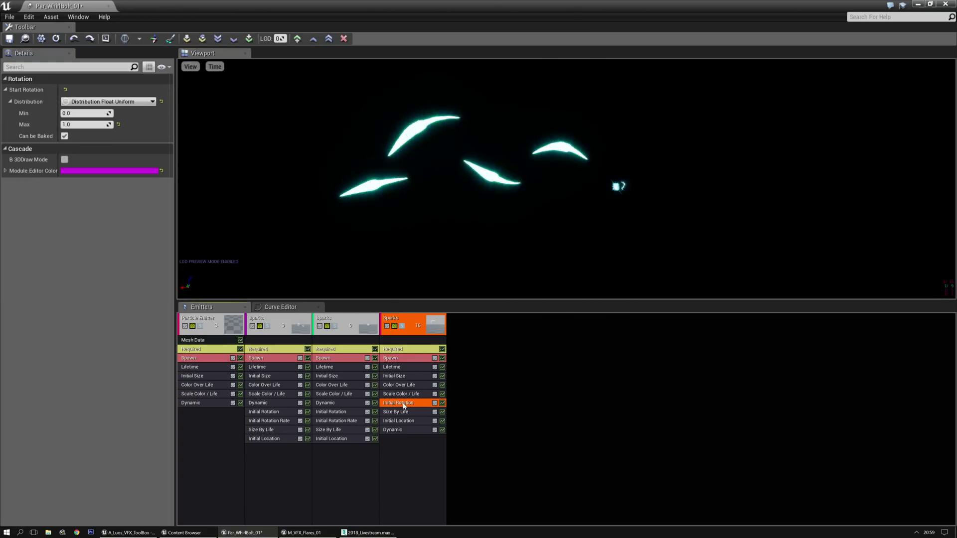
{"action": "key", "text": "Delete"}
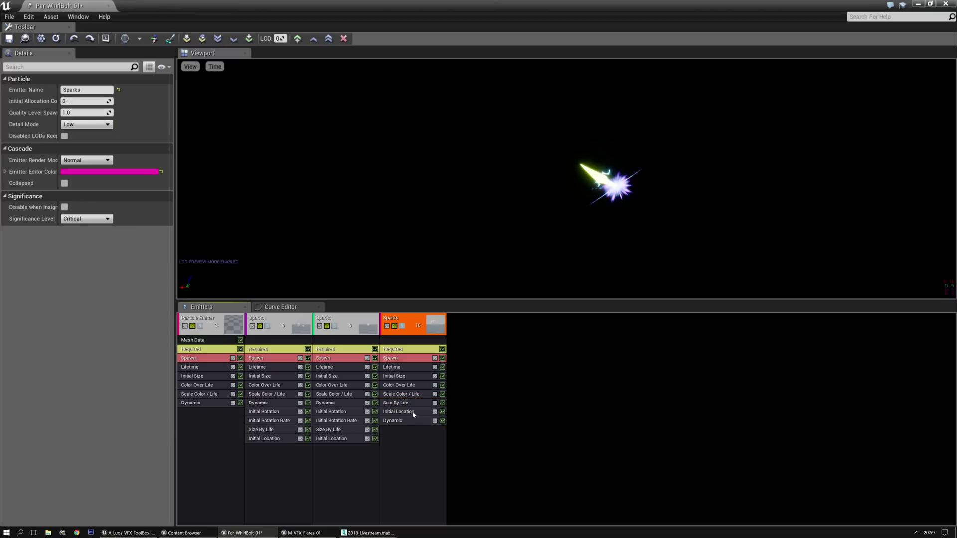
{"action": "right_click", "coordinate": [398, 438]}
{"action": "mouse_move", "coordinate": [435, 426]}
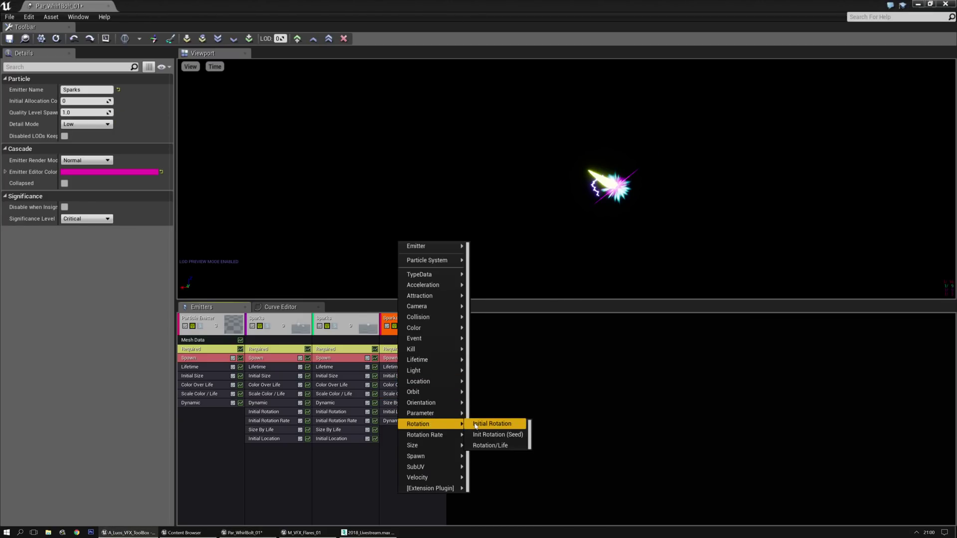
{"action": "left_click", "coordinate": [491, 424]}
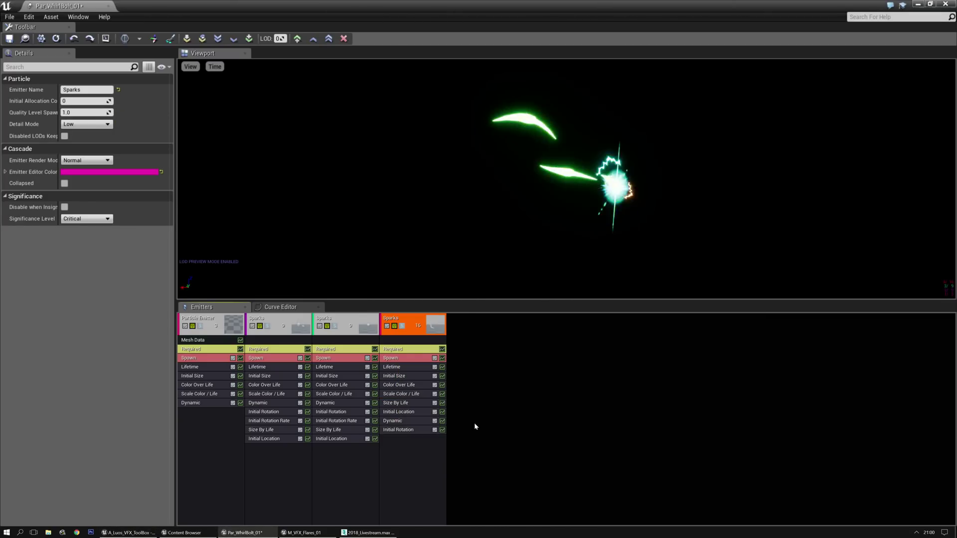
{"action": "left_click", "coordinate": [413, 429]}
Examine the duplicated emitter's Size By Life, color and Initial Location modules, comparing Size By Life with the neighbouring Sparks emitter.
{"action": "left_click", "coordinate": [401, 403]}
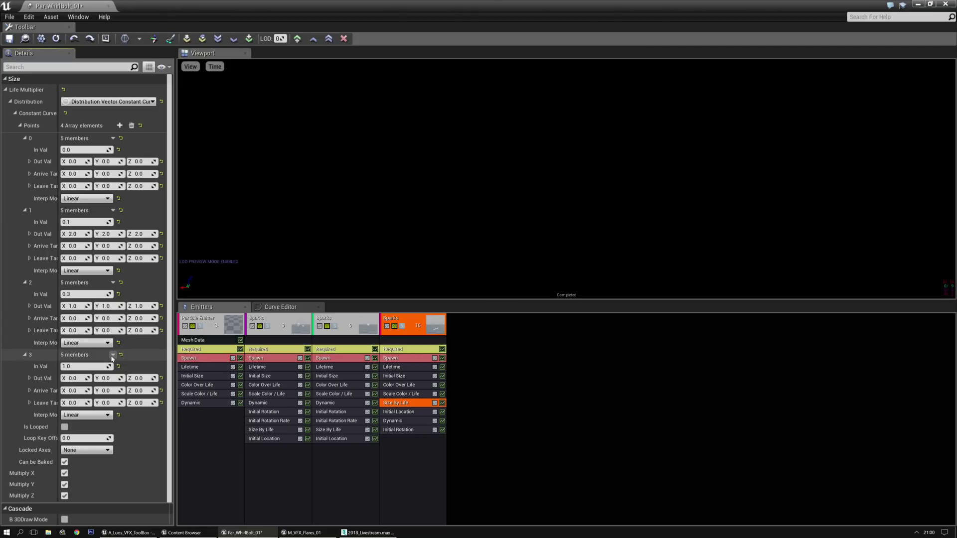
{"action": "left_click", "coordinate": [341, 429]}
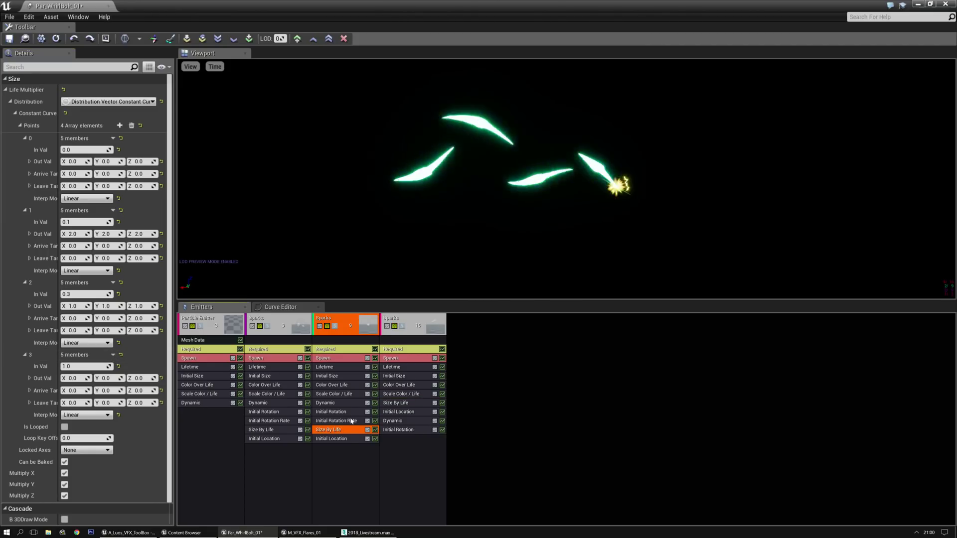
{"action": "left_click", "coordinate": [416, 403]}
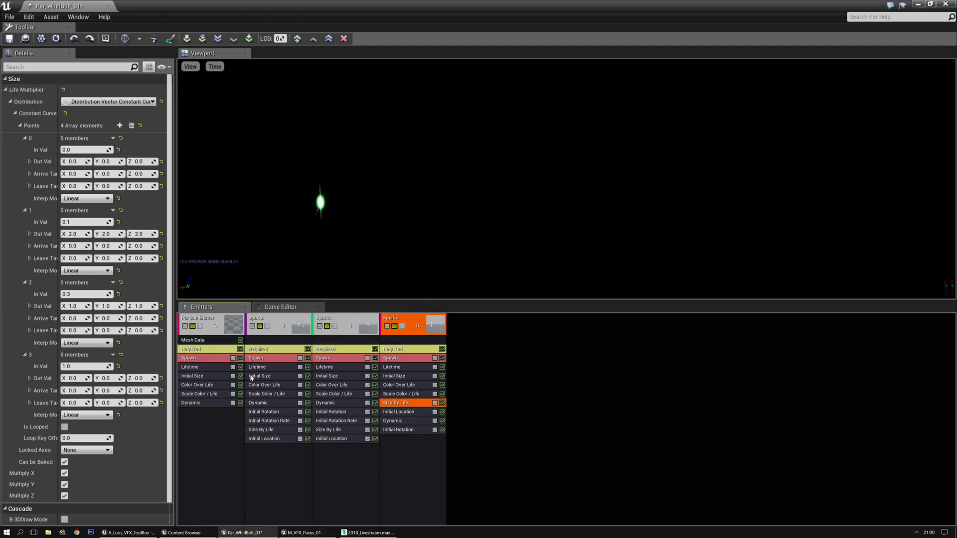
{"action": "left_click", "coordinate": [409, 385]}
{"action": "left_click", "coordinate": [407, 393]}
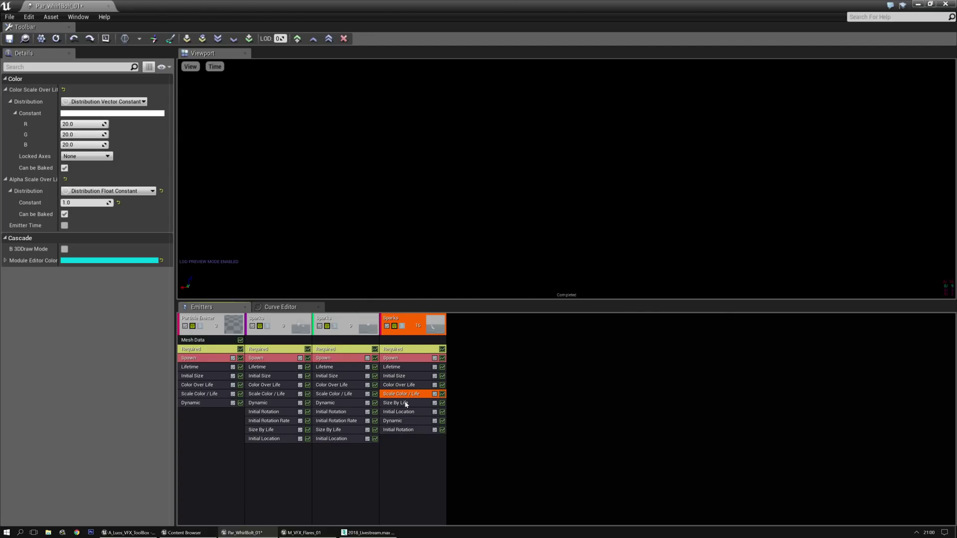
{"action": "left_click", "coordinate": [406, 403]}
{"action": "left_click", "coordinate": [404, 412]}
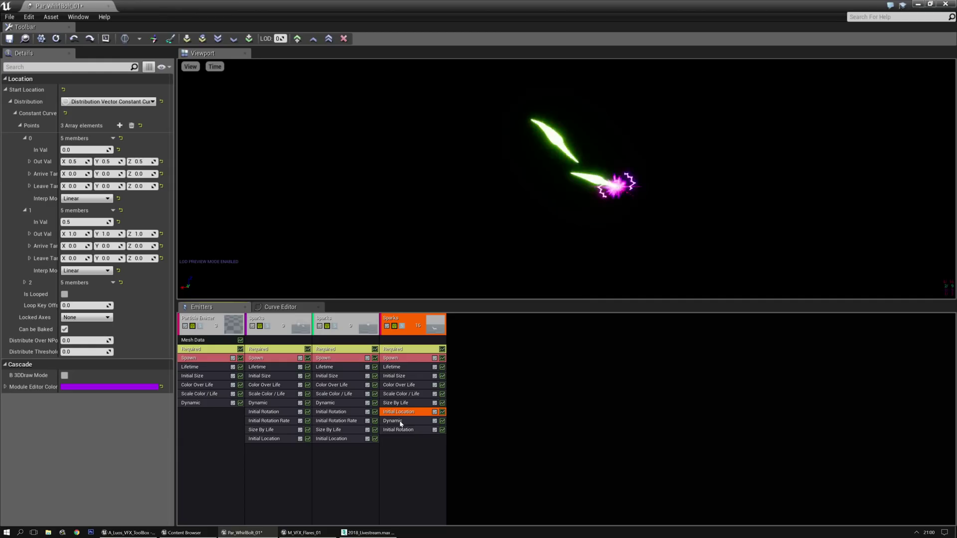
{"action": "left_click", "coordinate": [25, 283]}
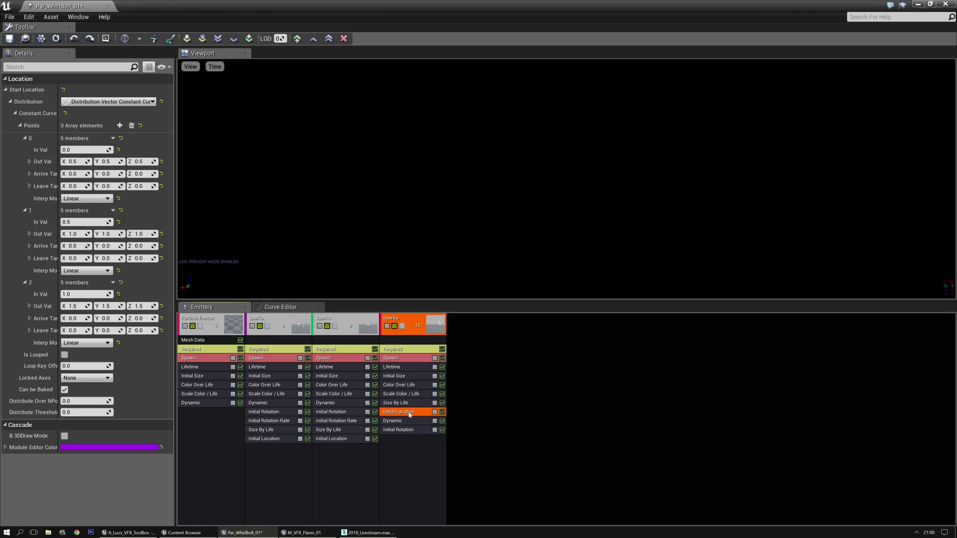
Replace the duplicated emitter's Initial Location module with a copy of the one from the neighbouring Sparks emitter.
{"action": "key", "text": "Delete"}
{"action": "left_click", "coordinate": [330, 438]}
{"action": "left_click_drag", "start_coordinate": [393, 451], "coordinate": [403, 450]}
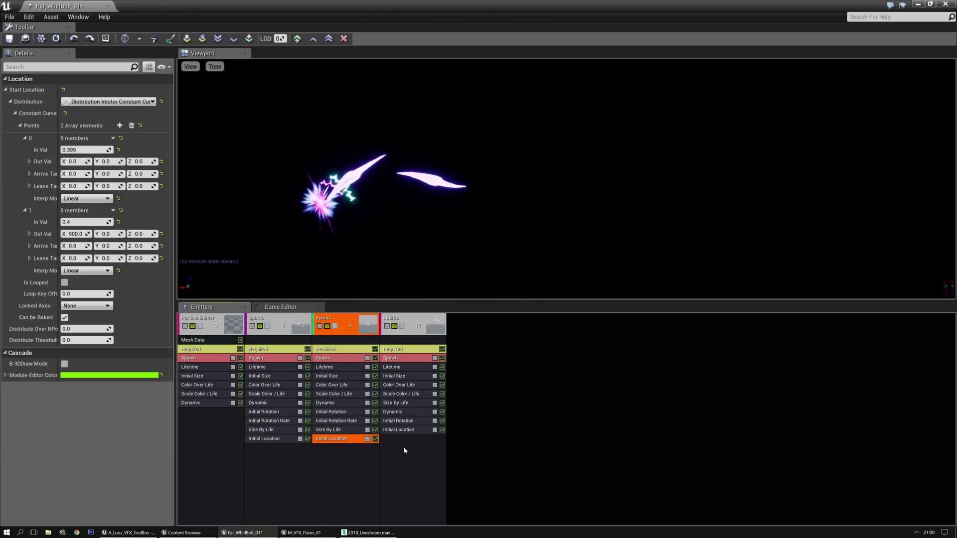
{"action": "left_click", "coordinate": [404, 421]}
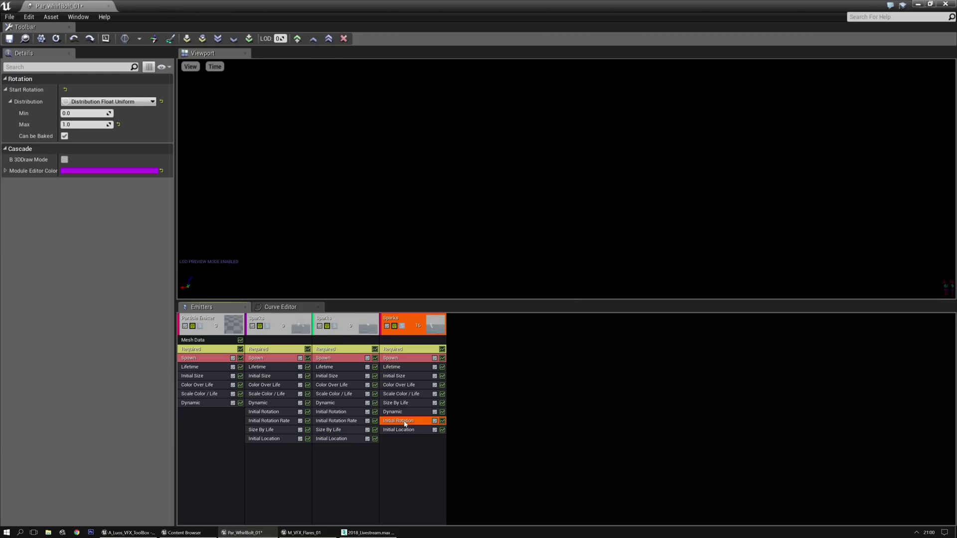
{"action": "left_click", "coordinate": [401, 454]}
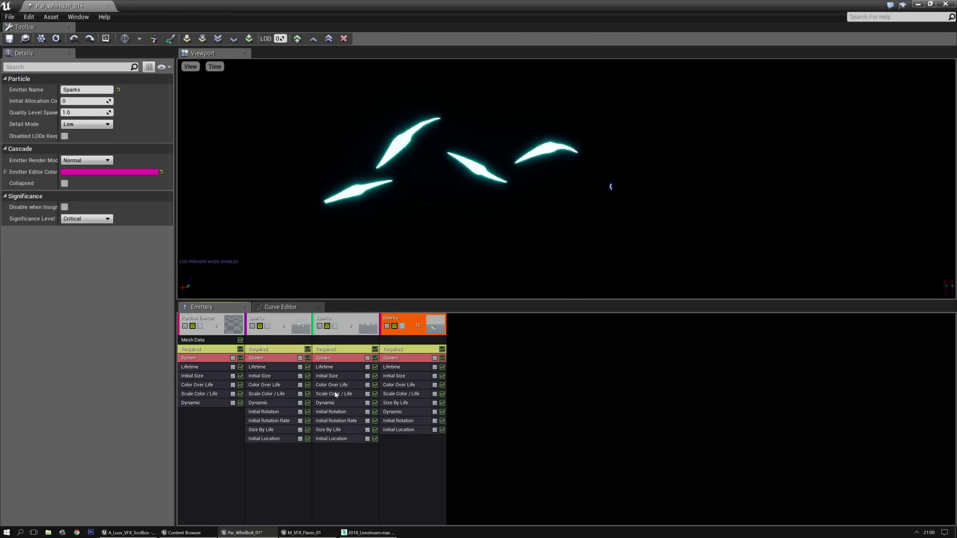
Clear the duplicated emitter's Size By Life curve points and add three new points.
{"action": "left_click", "coordinate": [404, 403]}
{"action": "left_click", "coordinate": [130, 125]}
{"action": "left_click", "coordinate": [119, 125]}
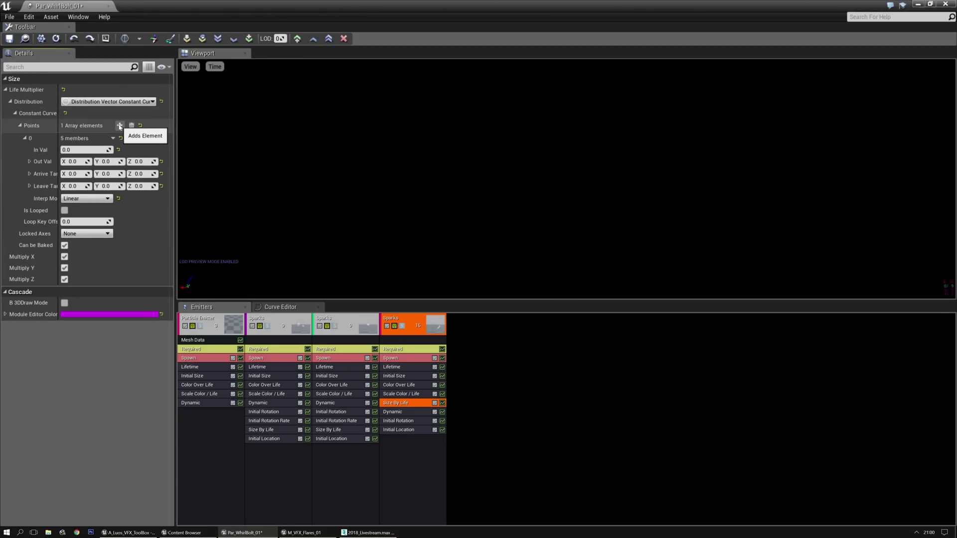
{"action": "left_click", "coordinate": [120, 126]}
{"action": "left_click", "coordinate": [119, 125]}
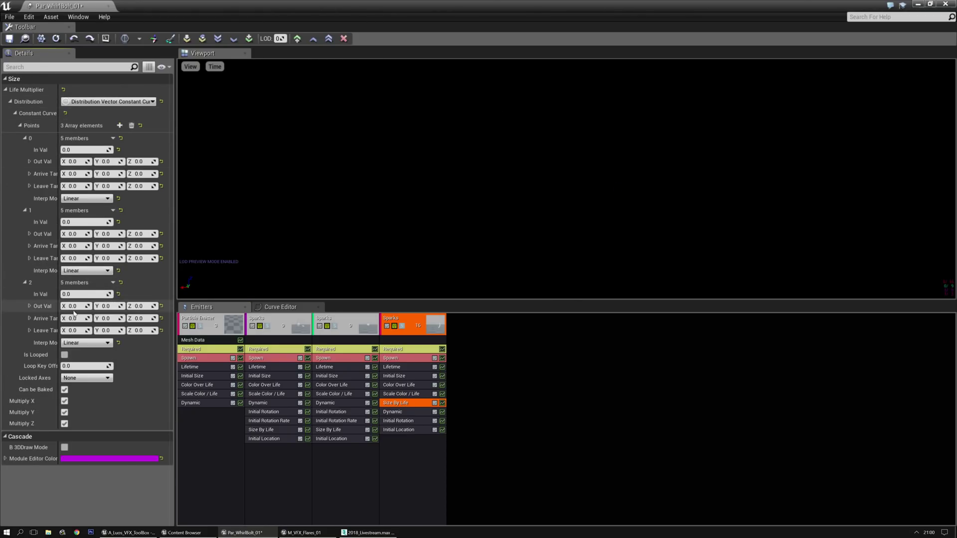
Set the first Size By Life point's Out Val to 0.5 on X, Y and Z.
{"action": "left_click", "coordinate": [72, 161]}
{"action": "type", "text": "0.5"}
{"action": "key", "text": "Tab"}
{"action": "type", "text": "00.5"}
{"action": "key", "text": "Return"}
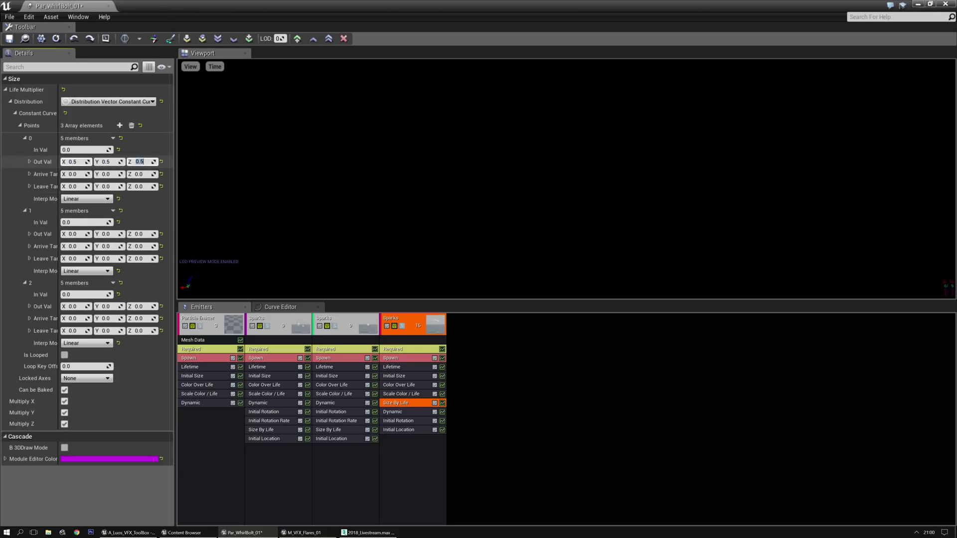
Set the second Size By Life point's In Val to 0.5 and its Out Val to 1 on X, Y and Z.
{"action": "left_click", "coordinate": [68, 222]}
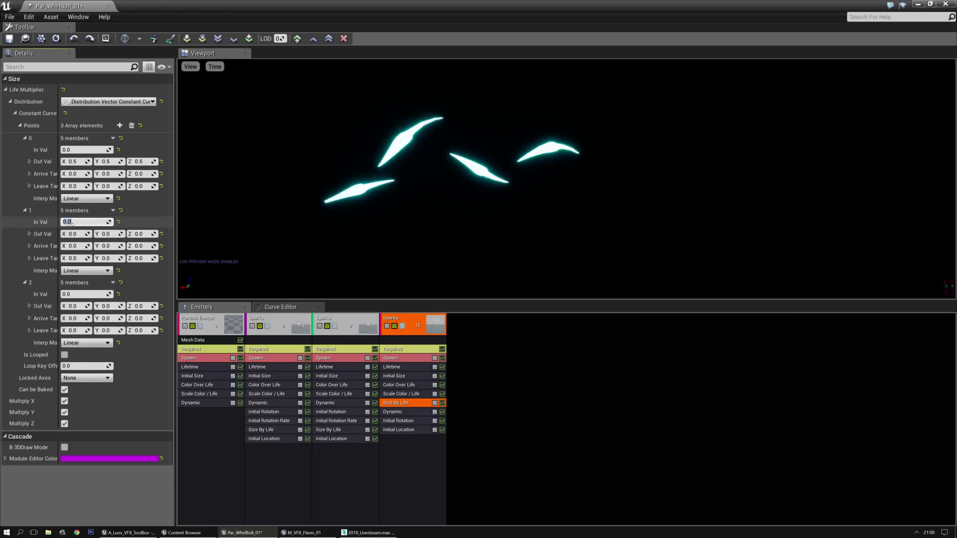
{"action": "type", "text": "0.5"}
{"action": "key", "text": "Tab"}
{"action": "type", "text": "1"}
{"action": "key", "text": "Tab"}
{"action": "type", "text": "1"}
{"action": "key", "text": "Tab"}
{"action": "type", "text": "1"}
Set the third Size By Life point's In Val to 1 and its Out Val to 1.5 on X, Y and Z.
{"action": "left_click", "coordinate": [79, 295]}
{"action": "type", "text": "1"}
{"action": "key", "text": "Tab"}
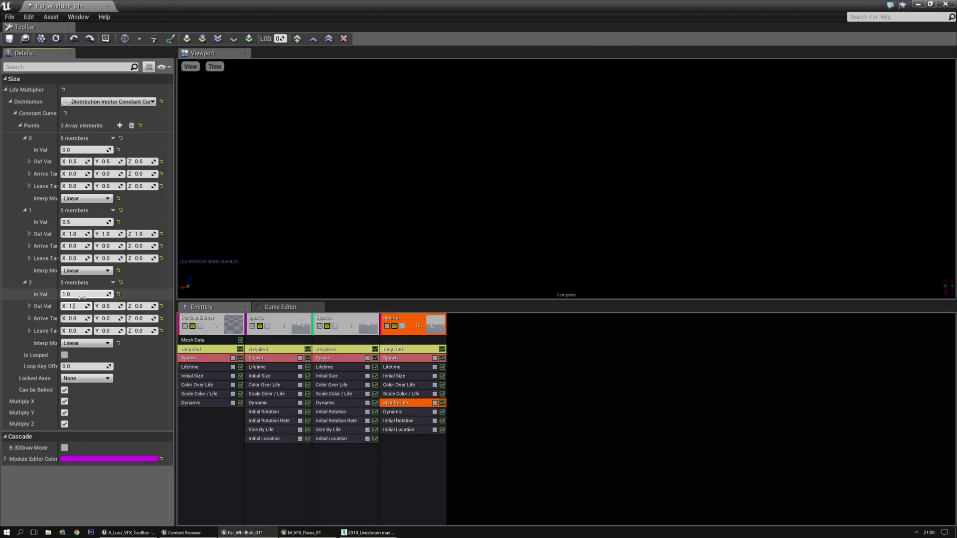
{"action": "type", "text": "15"}
{"action": "key", "text": "Tab"}
{"action": "type", "text": "1"}
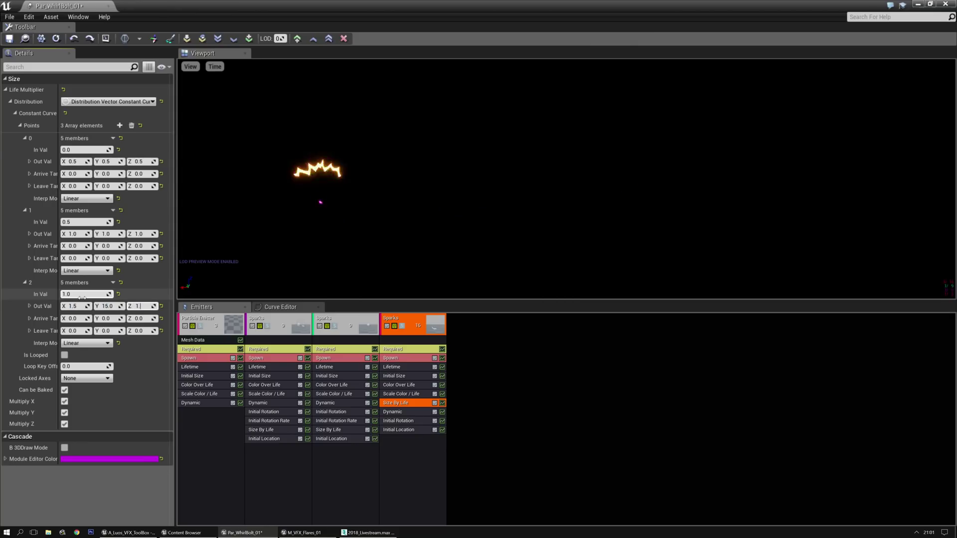
{"action": "type", "text": ".5"}
{"action": "left_click", "coordinate": [107, 306]}
{"action": "type", "text": "1.5"}
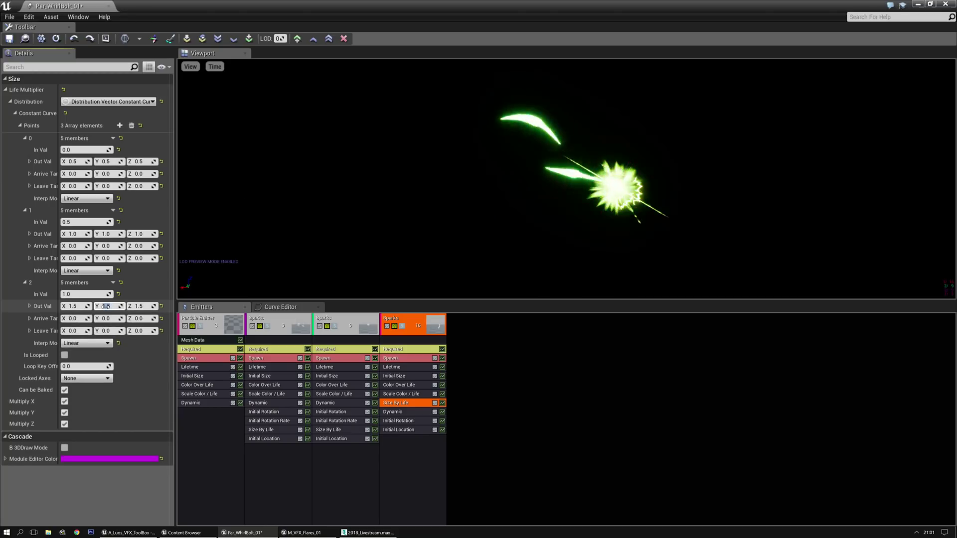
{"action": "key", "text": "Return"}
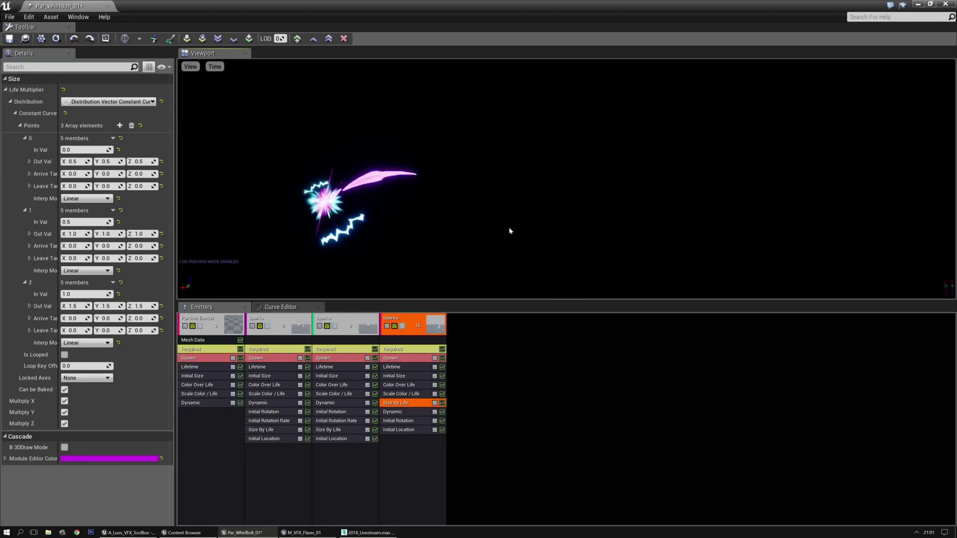
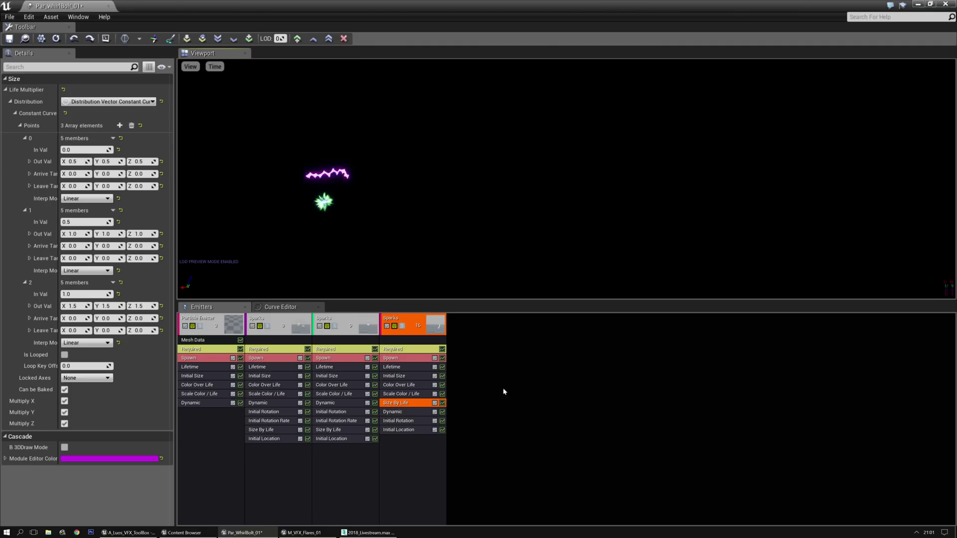
Rename the duplicated Sparks emitter as Lightning.
{"action": "left_click", "coordinate": [483, 352]}
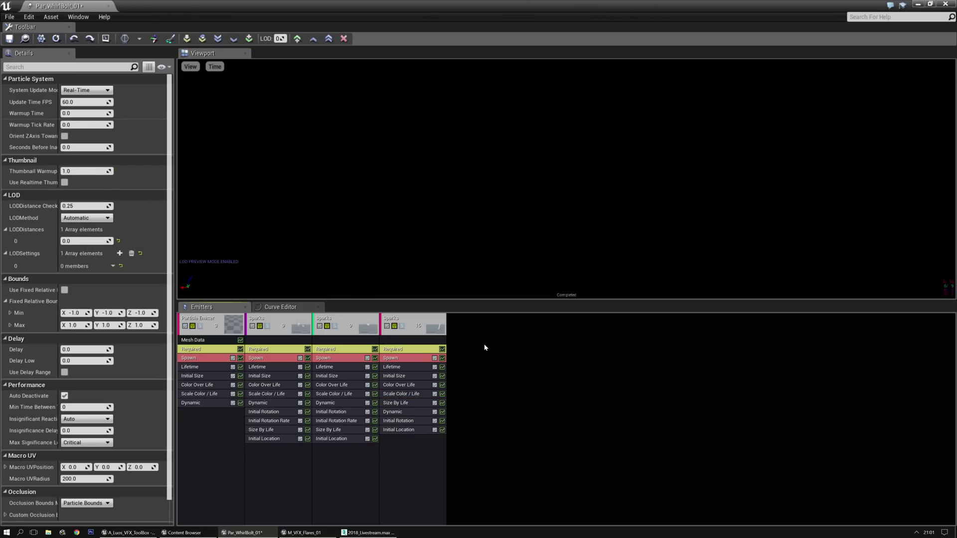
{"action": "left_click", "coordinate": [419, 326]}
{"action": "left_click", "coordinate": [86, 89]}
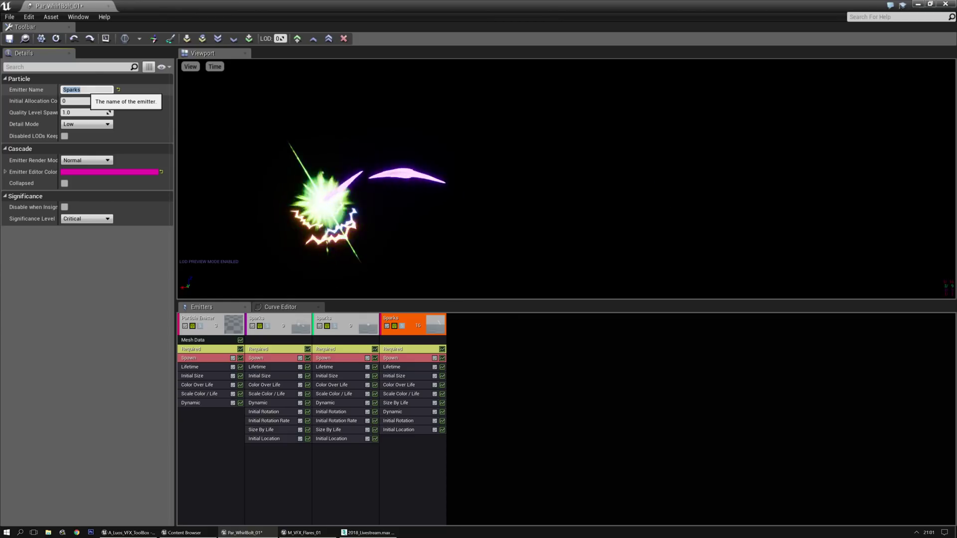
{"action": "type", "text": "Lightning"}
{"action": "key", "text": "Return"}
{"action": "left_click", "coordinate": [488, 351]}
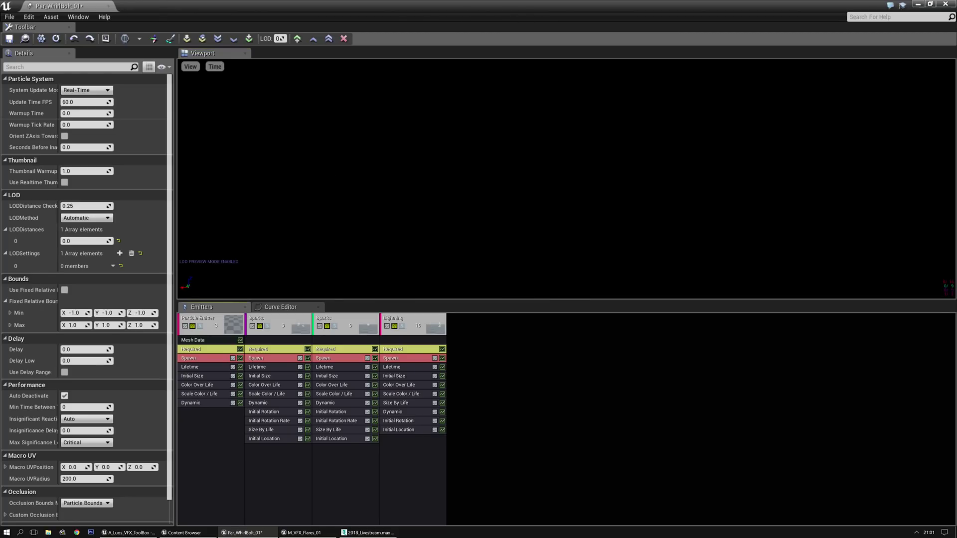
Save all modified assets from the Content Browser.
{"action": "left_click", "coordinate": [181, 532]}
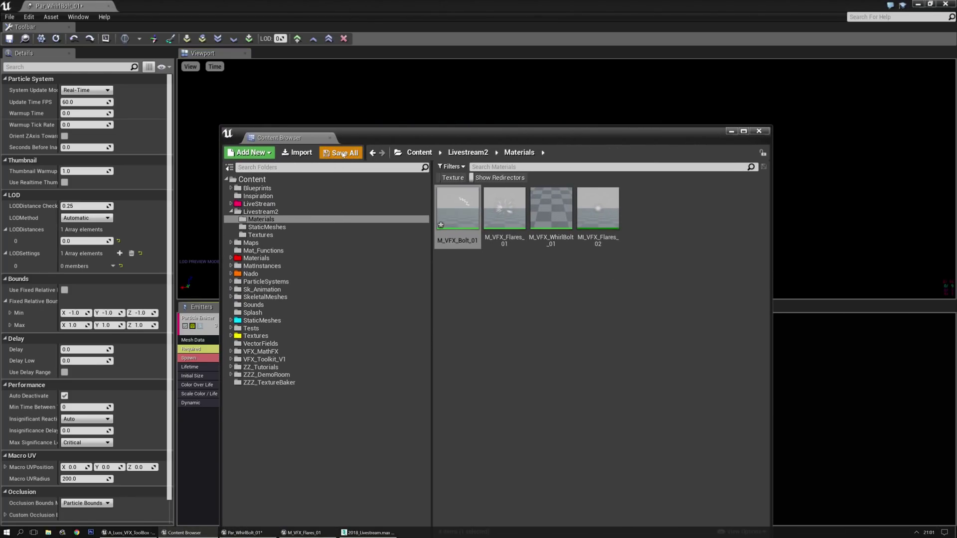
{"action": "left_click", "coordinate": [342, 153]}
{"action": "left_click", "coordinate": [539, 333]}
Create a new material named M_VFX_Sparks_01 in the Livestream2 Materials folder.
{"action": "right_click", "coordinate": [647, 214]}
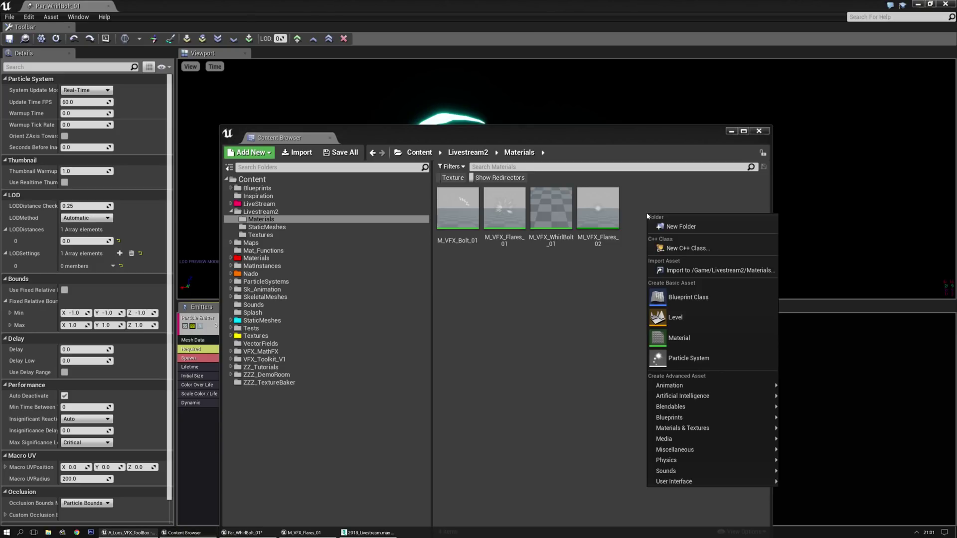
{"action": "left_click", "coordinate": [656, 337]}
{"action": "type", "text": "M"}
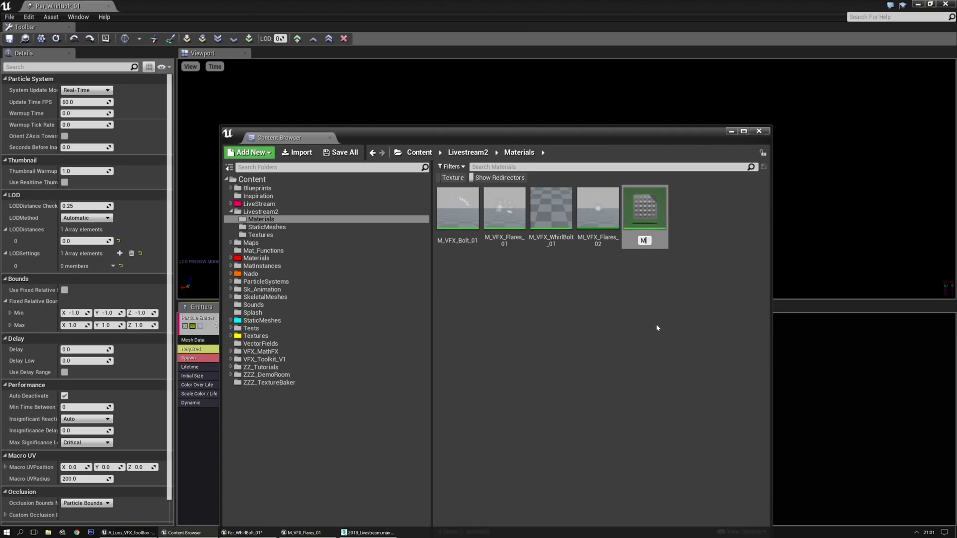
{"action": "type", "text": "_VFX_Sparks_01"}
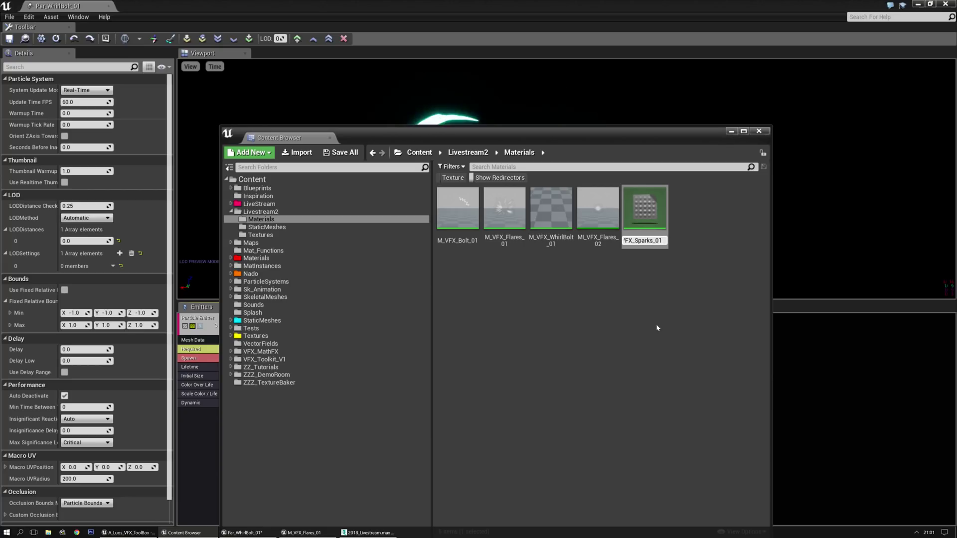
{"action": "key", "text": "Return"}
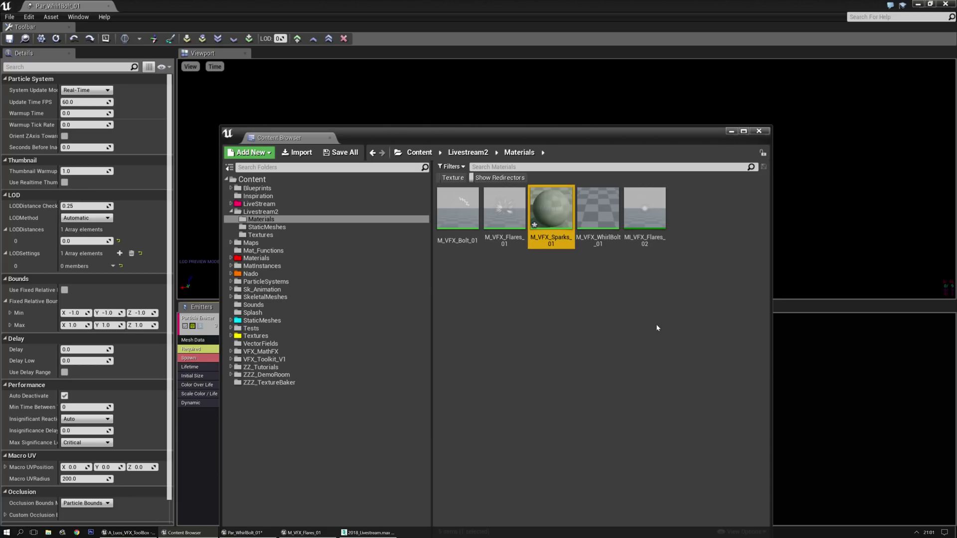
Open M_VFX_Sparks_01 and dock its editor alongside the other open material editors.
{"action": "double_click", "coordinate": [556, 212]}
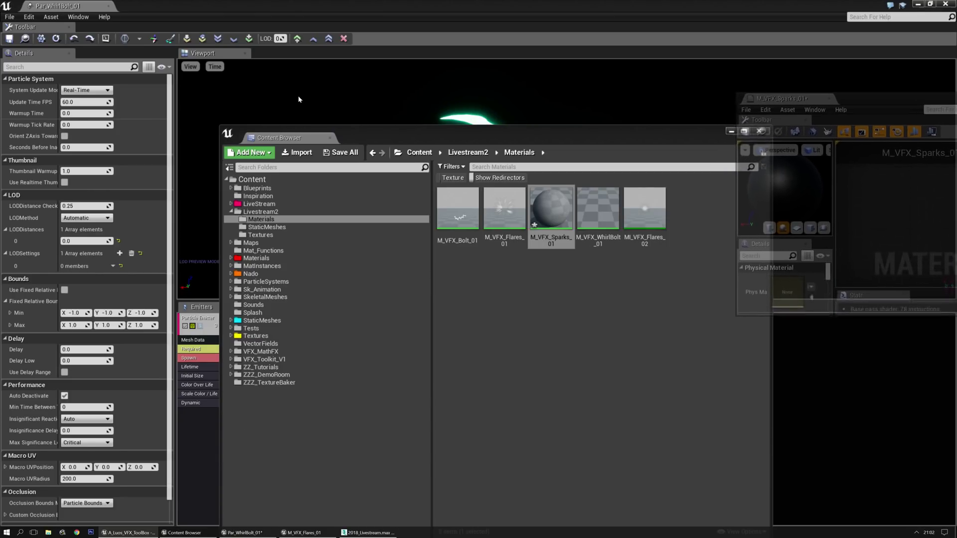
{"action": "left_click", "coordinate": [309, 533]}
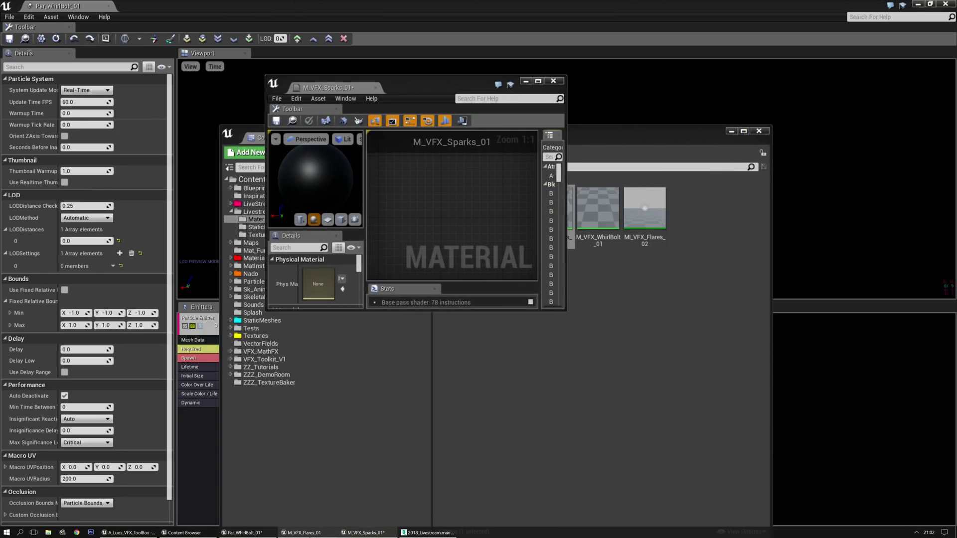
{"action": "left_click", "coordinate": [362, 533]}
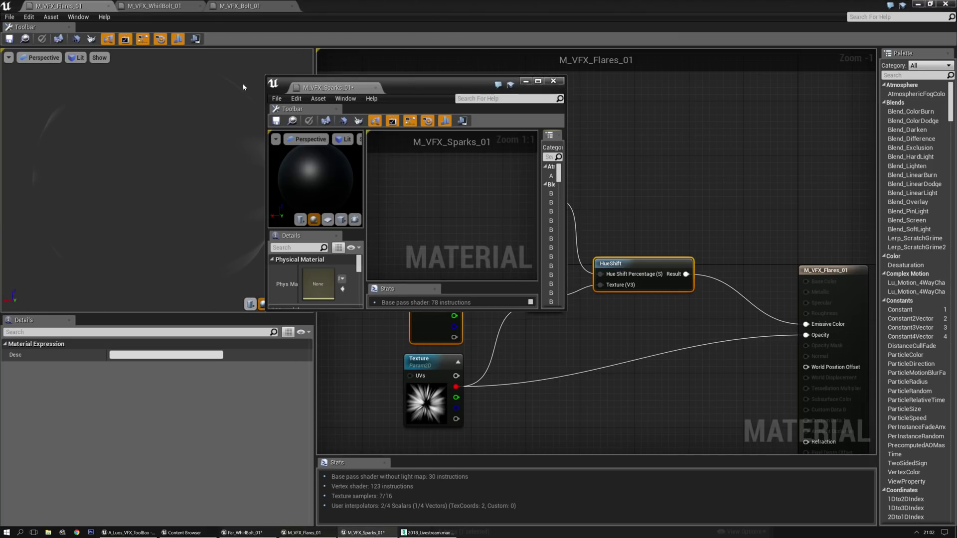
{"action": "left_click_drag", "start_coordinate": [332, 87], "coordinate": [342, 9]}
Copy the hue shift and particle color nodes from M_VFX_Bolt_01 into M_VFX_Sparks_01 and connect the HueShift result to Emissive Color.
{"action": "left_click", "coordinate": [239, 6]}
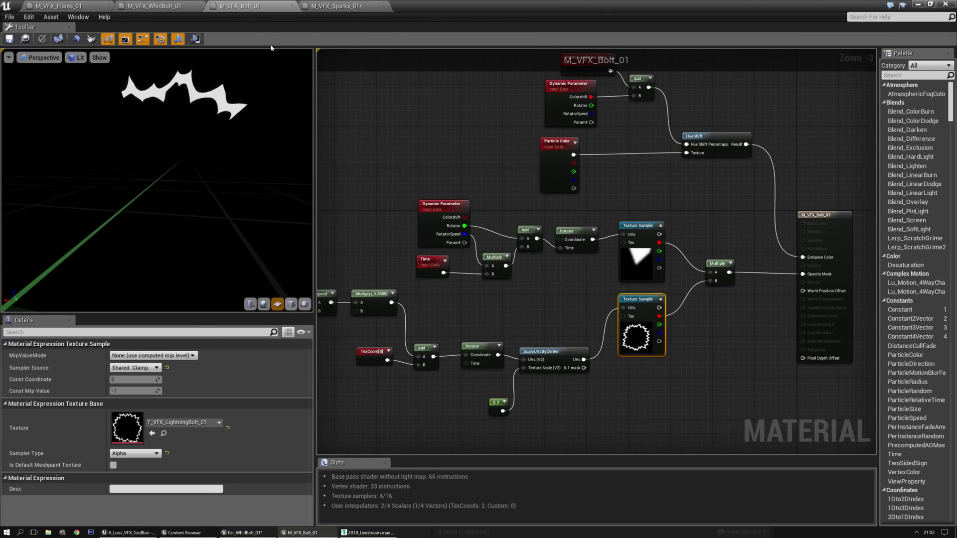
{"action": "scroll", "coordinate": [438, 210], "scroll_direction": "up", "scroll_amount": 2}
{"action": "left_click", "coordinate": [448, 171]}
{"action": "right_click_drag", "start_coordinate": [449, 171], "coordinate": [417, 128]}
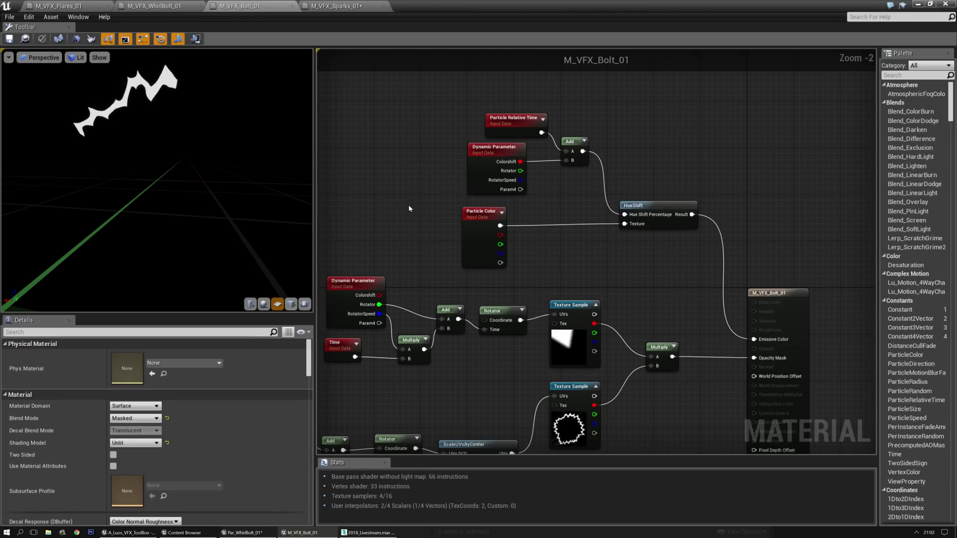
{"action": "left_click_drag", "start_coordinate": [427, 116], "coordinate": [664, 252]}
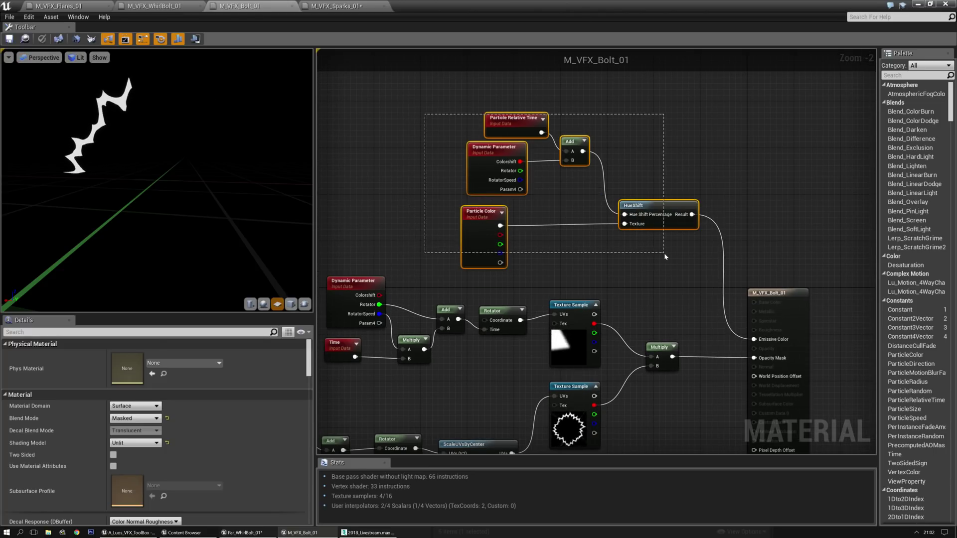
{"action": "left_click", "coordinate": [332, 6]}
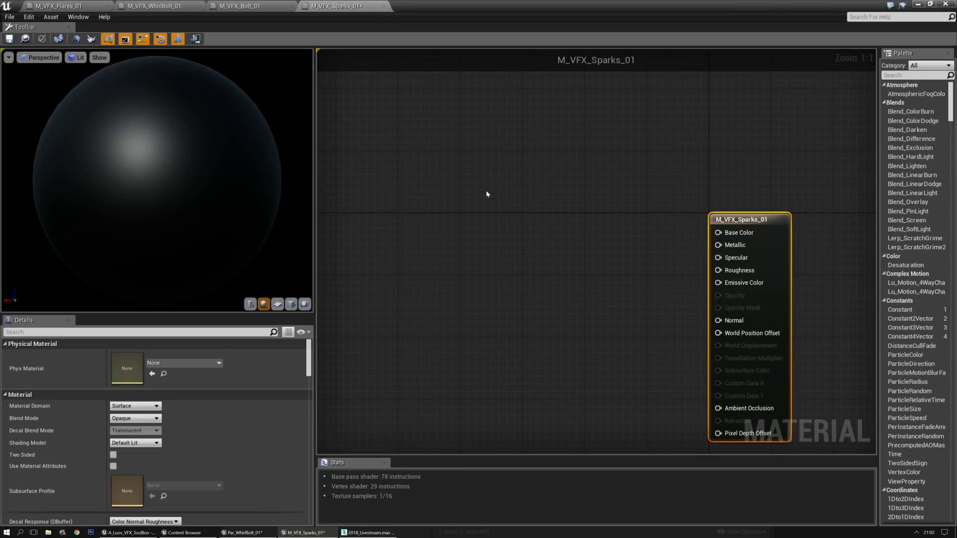
{"action": "key", "text": "ctrl+v"}
{"action": "left_click", "coordinate": [671, 250]}
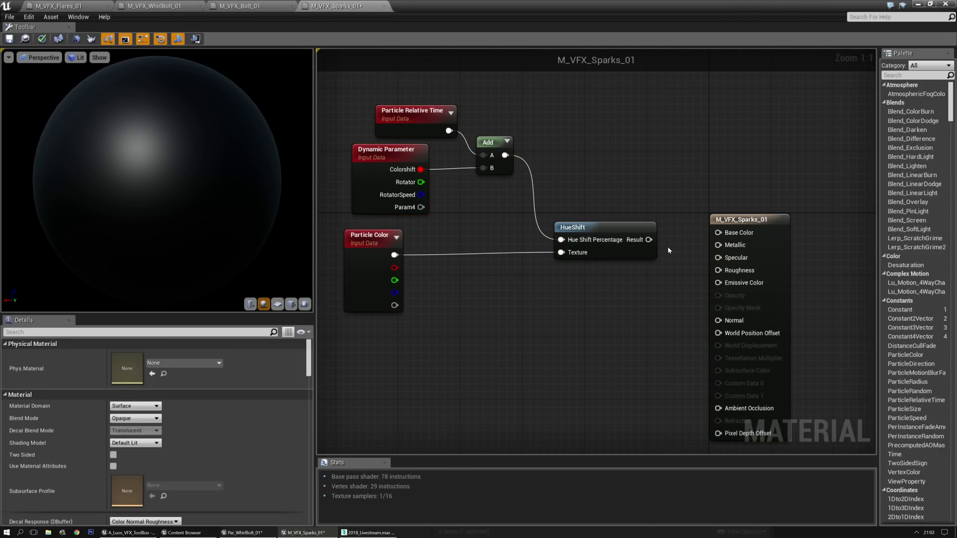
{"action": "left_click_drag", "start_coordinate": [711, 283], "coordinate": [714, 282]}
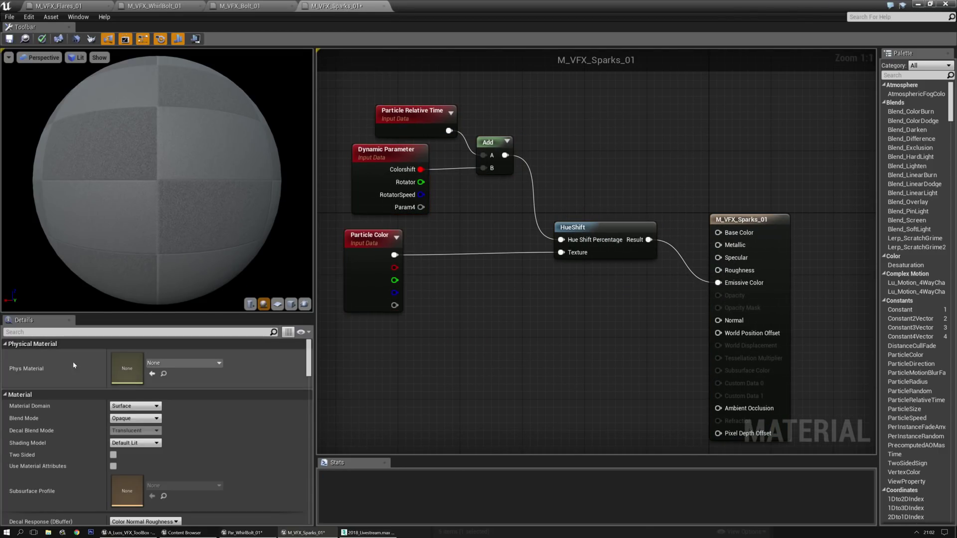
Set the M_VFX_Sparks_01 material's blend mode to Masked and its shading model to Unlit.
{"action": "scroll", "coordinate": [75, 358], "scroll_direction": "down", "scroll_amount": 1}
{"action": "left_click", "coordinate": [133, 403]}
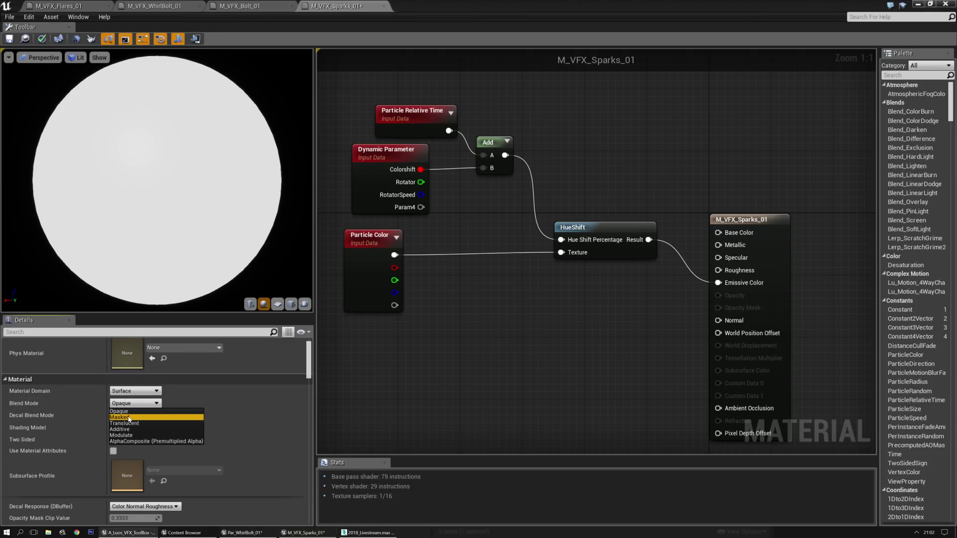
{"action": "left_click", "coordinate": [128, 418]}
{"action": "left_click", "coordinate": [135, 428]}
{"action": "left_click", "coordinate": [128, 434]}
Disable Tangent Space Normal and Use Lightmap Directionality for the M_VFX_Sparks_01 material.
{"action": "scroll", "coordinate": [129, 432], "scroll_direction": "down", "scroll_amount": 5}
{"action": "scroll", "coordinate": [129, 432], "scroll_direction": "down", "scroll_amount": 3}
{"action": "left_click", "coordinate": [113, 415]}
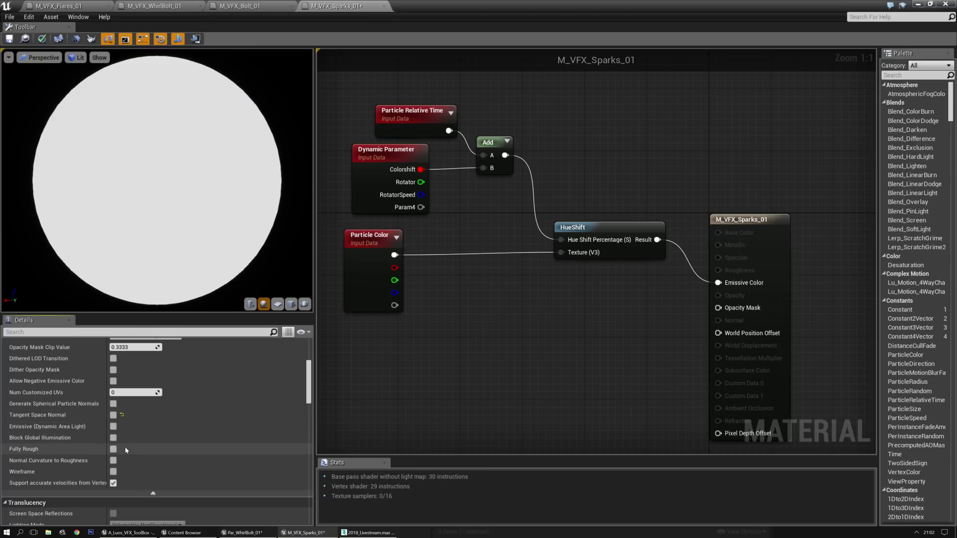
{"action": "scroll", "coordinate": [124, 449], "scroll_direction": "down", "scroll_amount": 12}
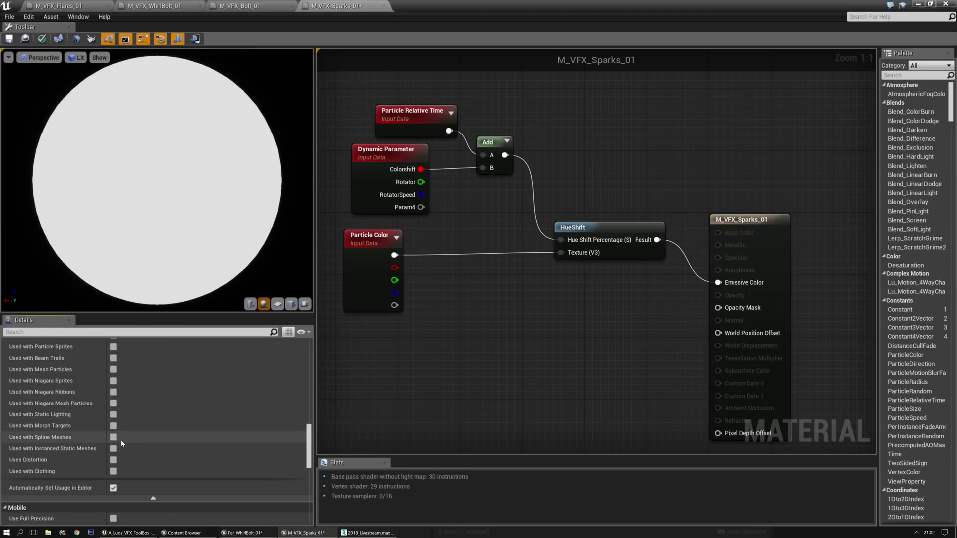
{"action": "scroll", "coordinate": [121, 443], "scroll_direction": "down", "scroll_amount": 3}
{"action": "left_click", "coordinate": [113, 468]}
Delete the Dynamic Parameter node from the M_VFX_Sparks_01 graph.
{"action": "right_click_drag", "start_coordinate": [514, 306], "coordinate": [566, 311]}
{"action": "scroll", "coordinate": [623, 303], "scroll_direction": "down", "scroll_amount": 1}
{"action": "right_click_drag", "start_coordinate": [527, 193], "coordinate": [556, 276]}
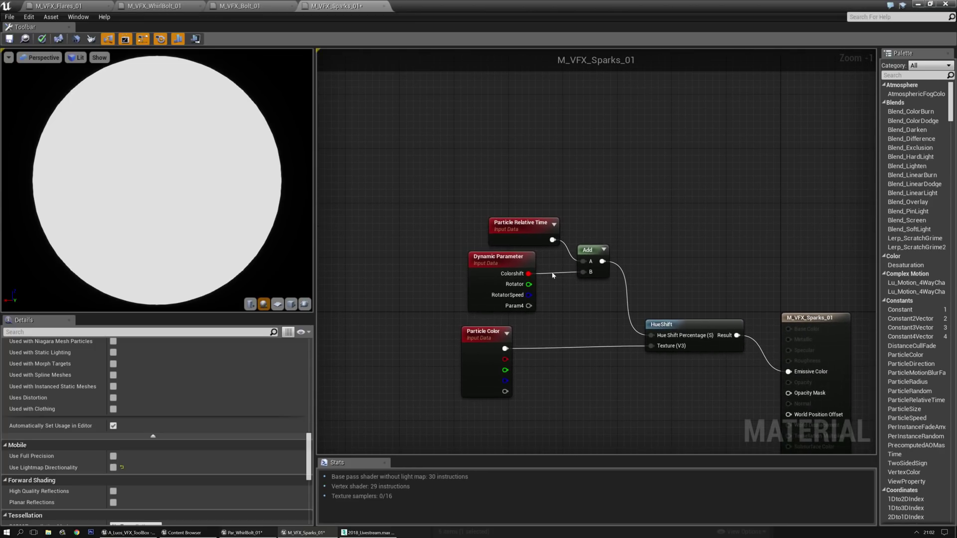
{"action": "scroll", "coordinate": [556, 277], "scroll_direction": "up", "scroll_amount": 1}
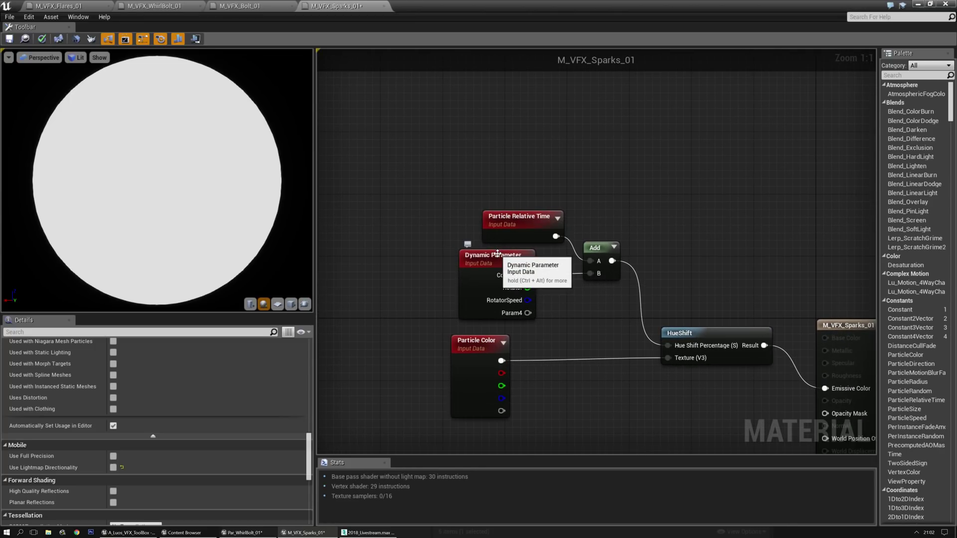
{"action": "left_click", "coordinate": [465, 259]}
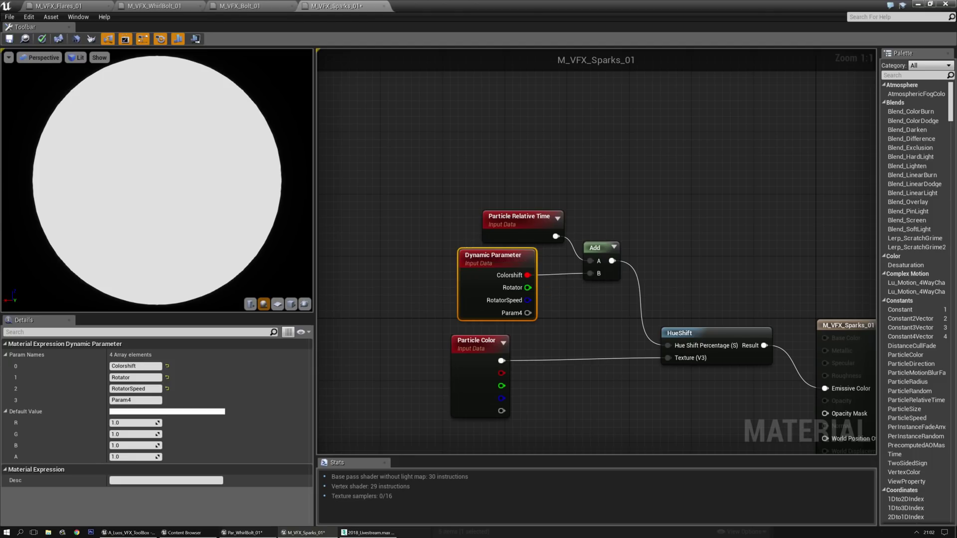
{"action": "key", "text": "Delete"}
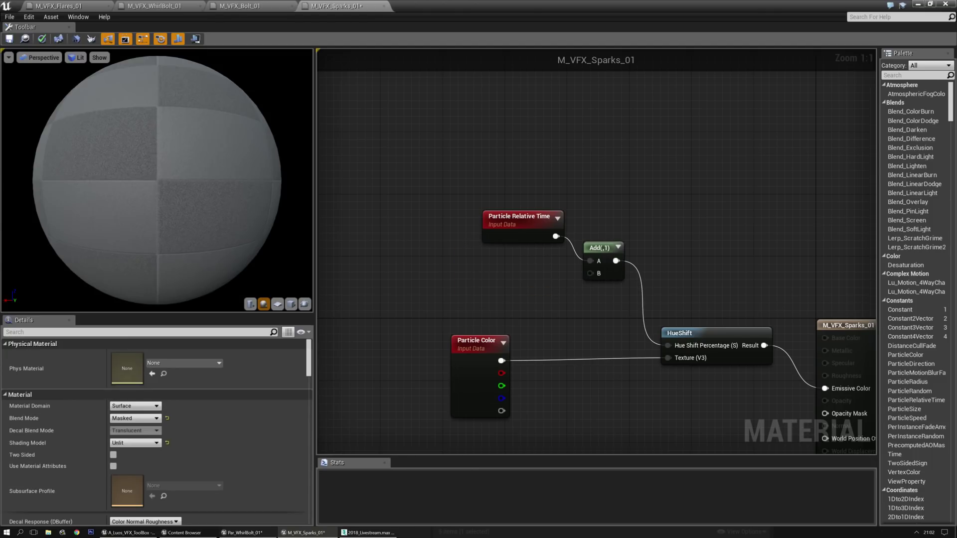
Add a Particle Random Value node below the repositioned Particle Relative Time node and connect it to the Add node's B input.
{"action": "left_click_drag", "start_coordinate": [538, 242], "coordinate": [499, 235]}
{"action": "left_click", "coordinate": [467, 272]}
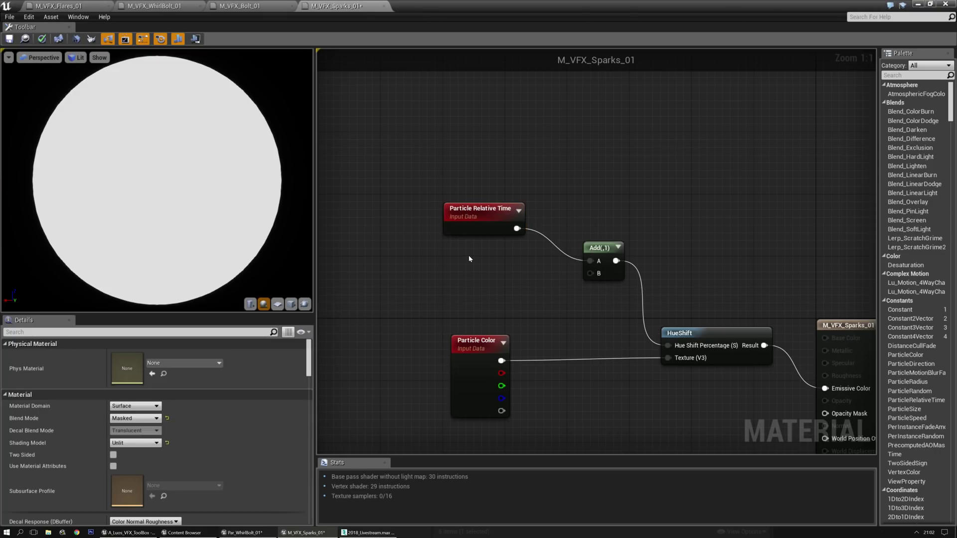
{"action": "right_click", "coordinate": [469, 258]}
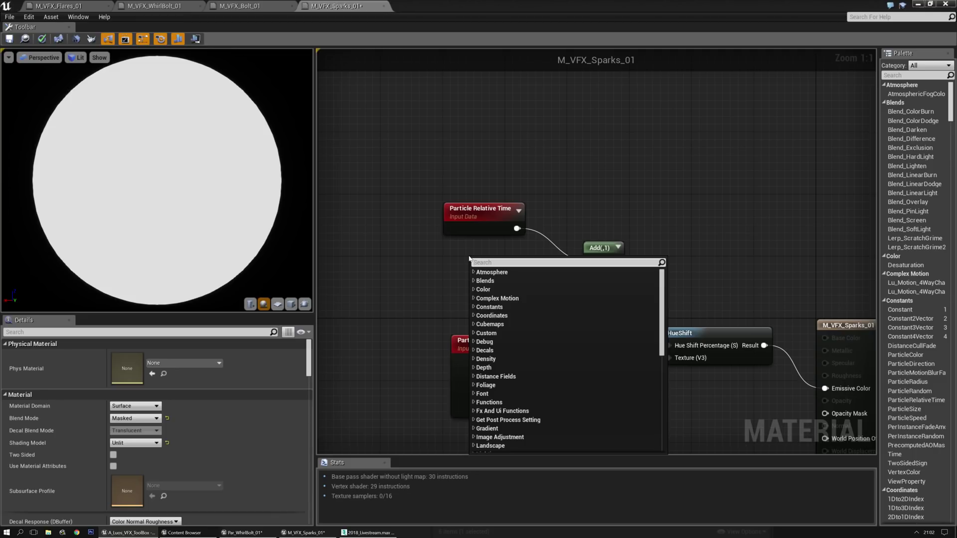
{"action": "type", "text": "particle rand"}
{"action": "key", "text": "Return"}
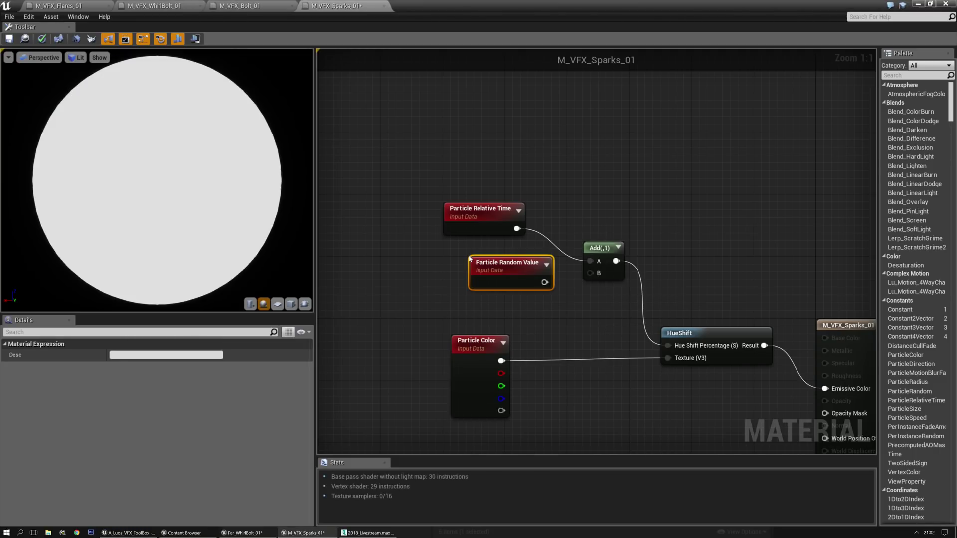
{"action": "left_click_drag", "start_coordinate": [485, 256], "coordinate": [466, 249]}
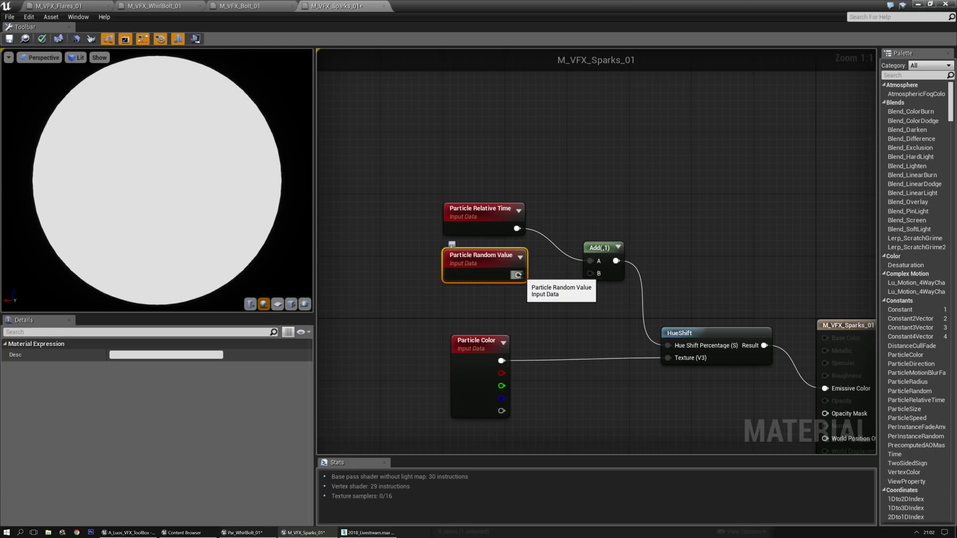
{"action": "left_click_drag", "start_coordinate": [591, 275], "coordinate": [591, 274]}
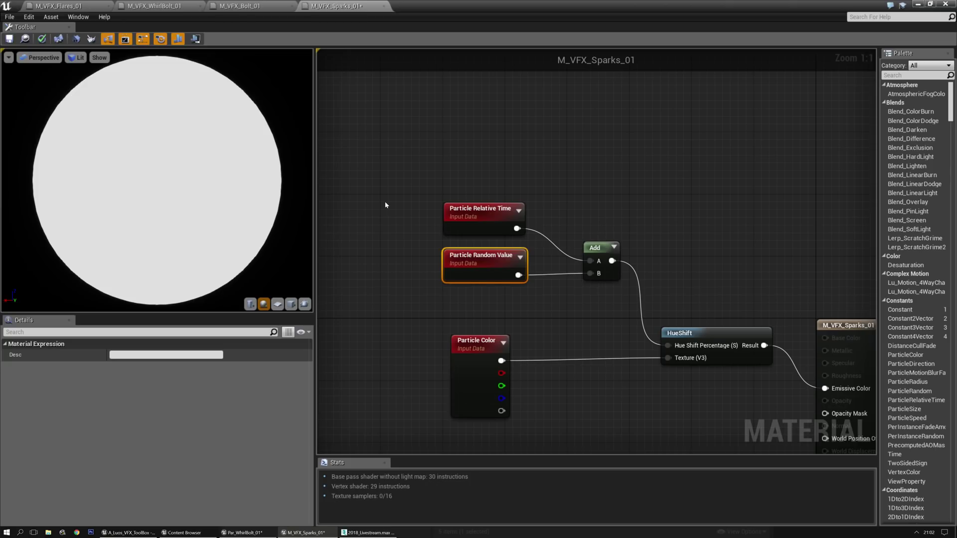
Move the Particle Relative Time, Particle Random Value and Add nodes down as a group, nearer the Particle Color and HueShift nodes.
{"action": "left_click_drag", "start_coordinate": [401, 181], "coordinate": [595, 299]}
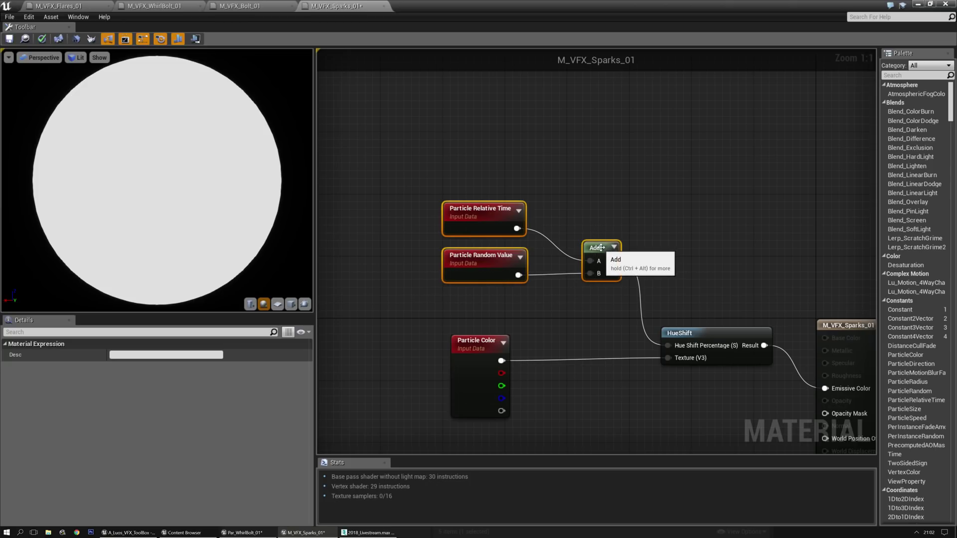
{"action": "left_click_drag", "start_coordinate": [601, 248], "coordinate": [608, 279]}
{"action": "left_click", "coordinate": [630, 242]}
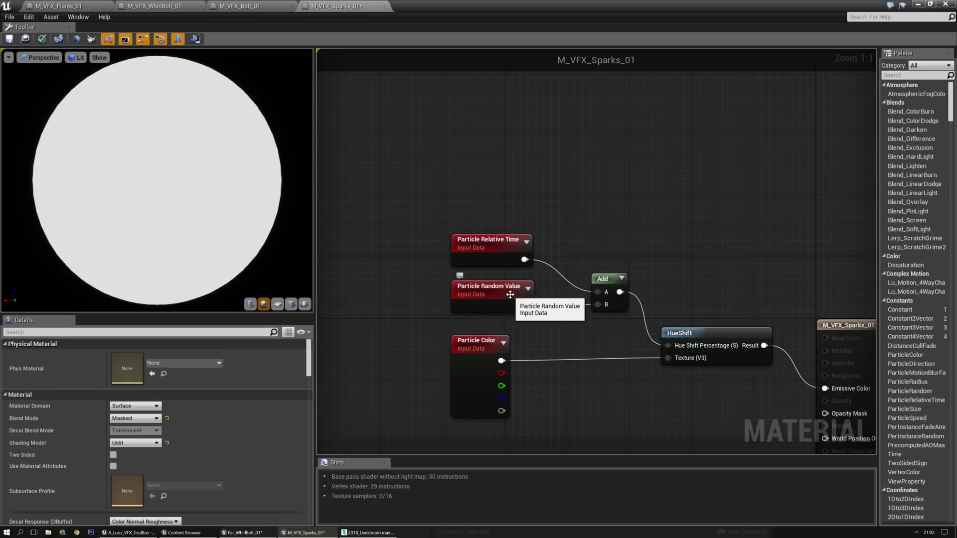
{"action": "left_click", "coordinate": [496, 262]}
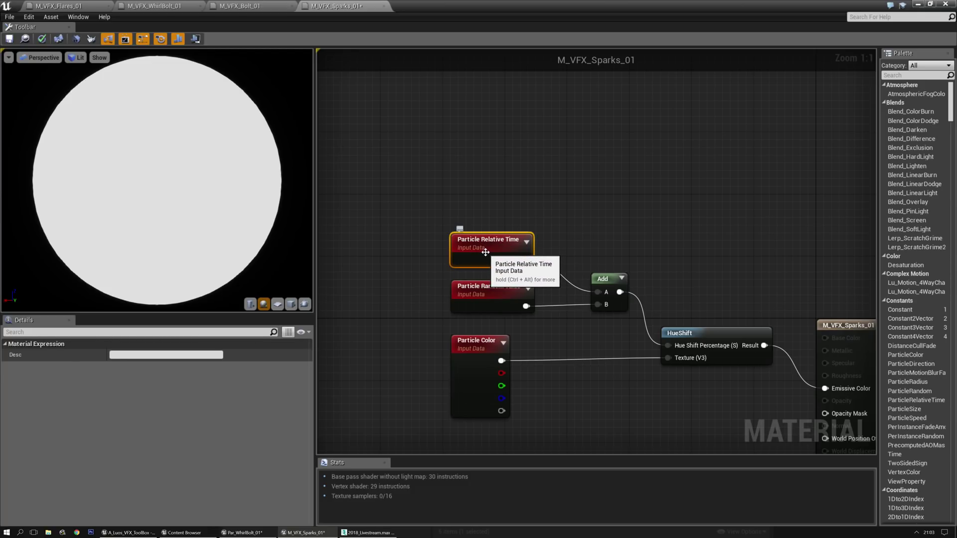
{"action": "left_click", "coordinate": [650, 256]}
{"action": "key", "text": "Home"}
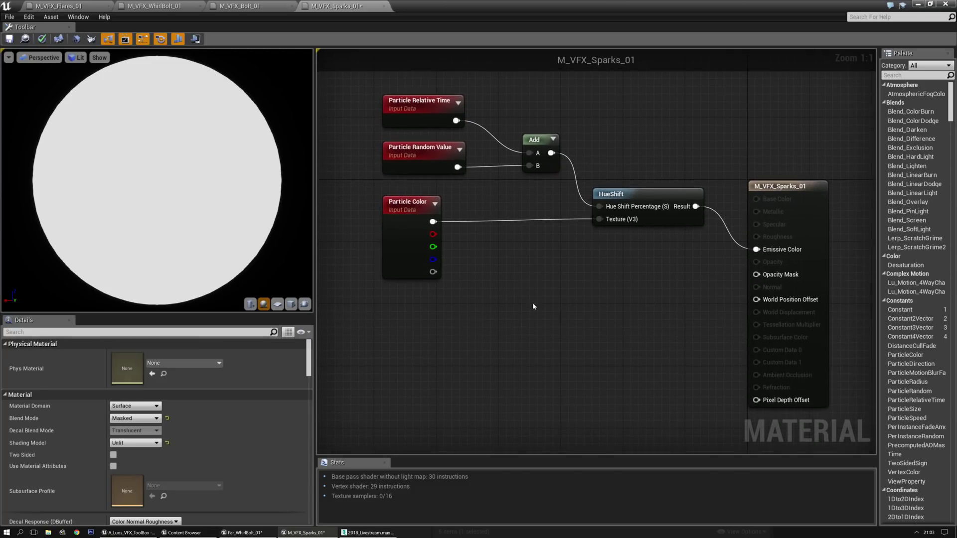
Preview the material on a plane, and add a SphereGradient-2D node with its Result 0-1 output connected to Opacity Mask.
{"action": "left_click", "coordinate": [278, 304]}
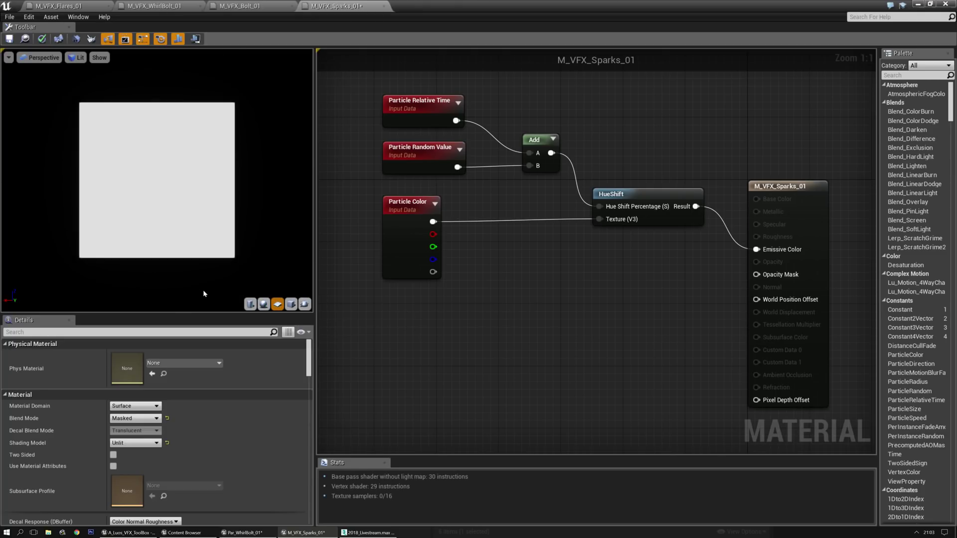
{"action": "right_click", "coordinate": [470, 291]}
{"action": "type", "text": "sphereg"}
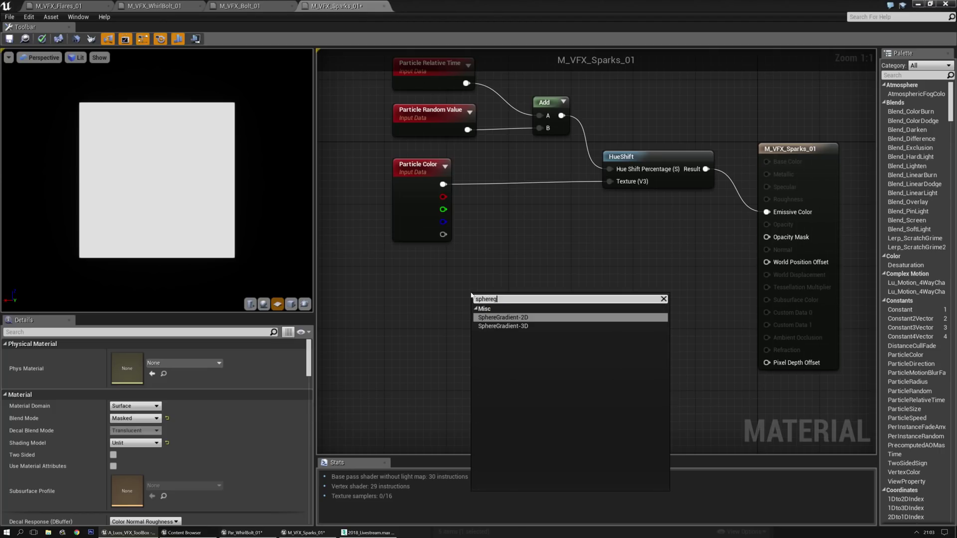
{"action": "key", "text": "Return"}
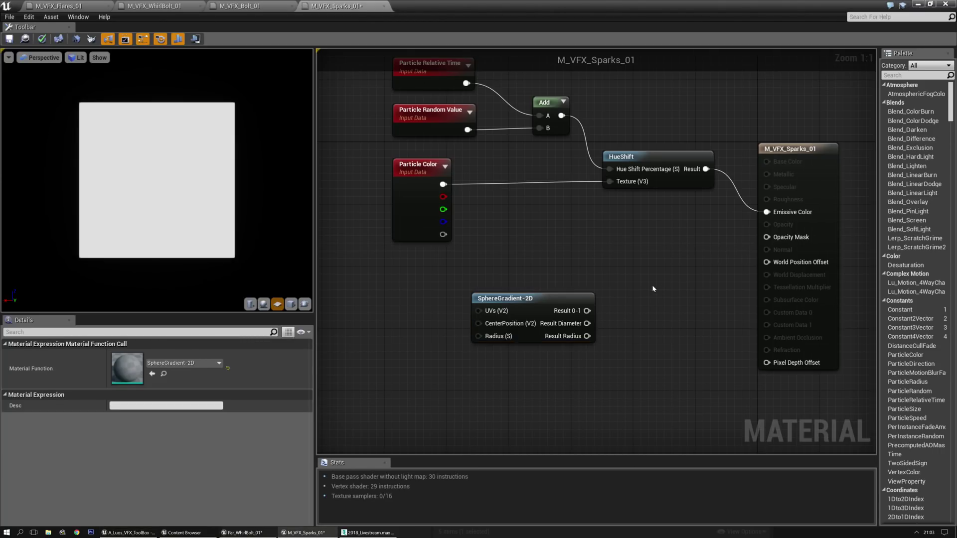
{"action": "left_click", "coordinate": [653, 289]}
{"action": "left_click", "coordinate": [617, 318]}
{"action": "left_click_drag", "start_coordinate": [543, 300], "coordinate": [754, 273]}
{"action": "left_click_drag", "start_coordinate": [773, 242], "coordinate": [772, 240]}
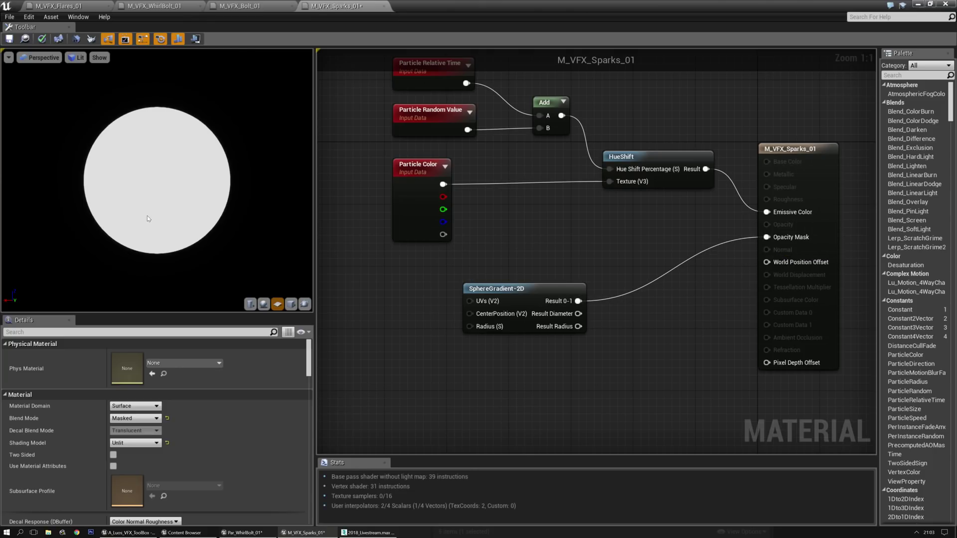
Save the M_VFX_Sparks_01 material and close its editor.
{"action": "key", "text": "ctrl+s"}
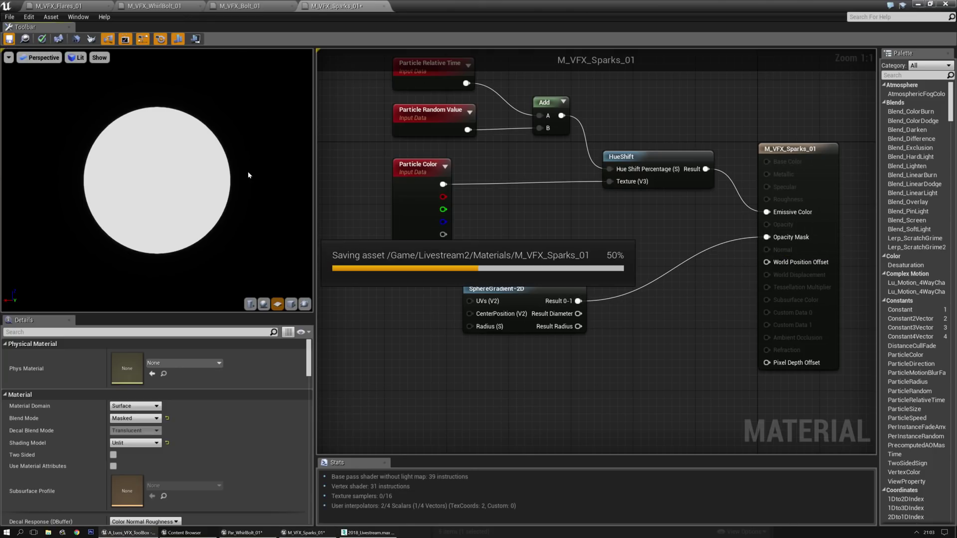
{"action": "left_click", "coordinate": [383, 7]}
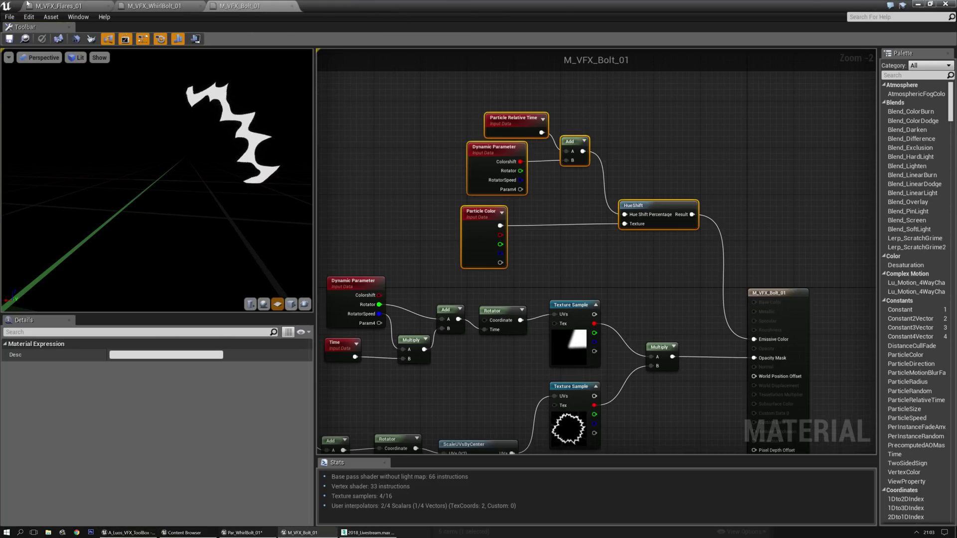
{"action": "left_click", "coordinate": [43, 6]}
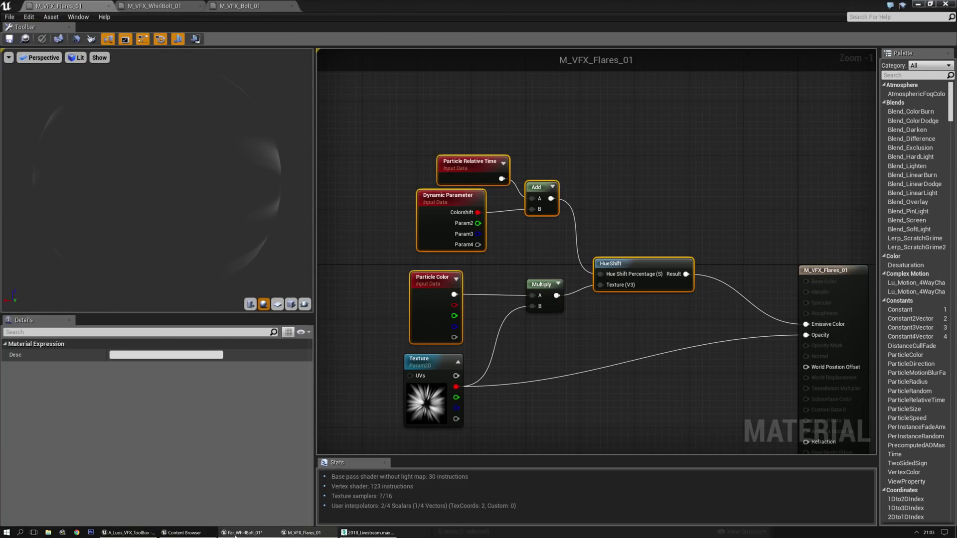
Switch to the Par_WhirlBolt_01 particle system and add a GPU Sprites emitter after Lightning that uses the M_VFX_Sparks_01 material.
{"action": "left_click", "coordinate": [243, 533]}
{"action": "left_click", "coordinate": [479, 345]}
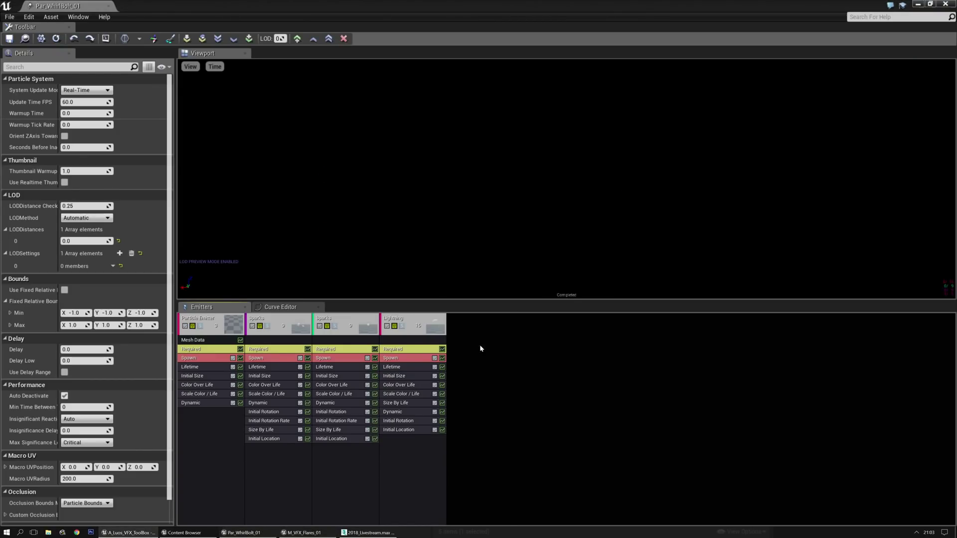
{"action": "mouse_move", "coordinate": [491, 186]}
{"action": "left_click", "coordinate": [560, 213]}
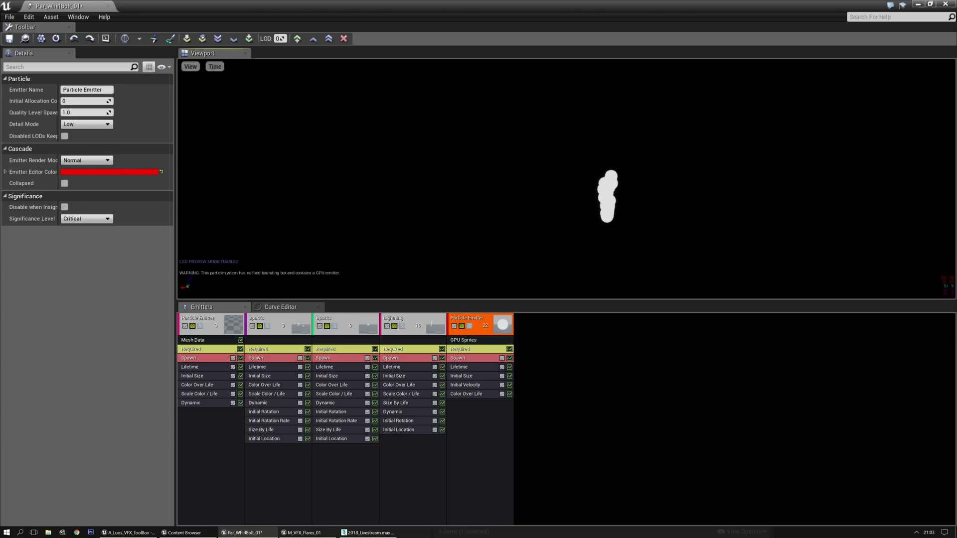
{"action": "left_click", "coordinate": [466, 351]}
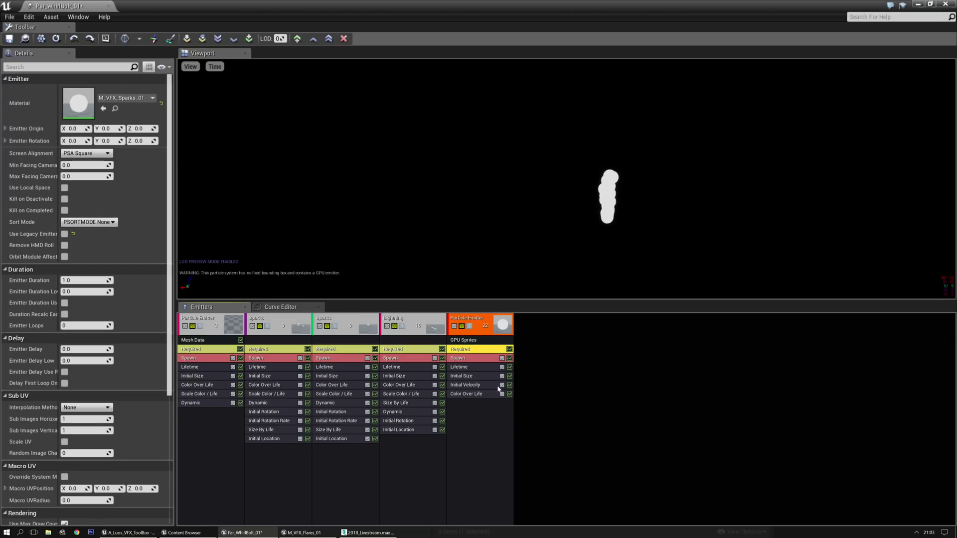
Set the GPU sprite emitter's Color Over Life to a vector constant of R 1.0, G 0.538268, B 0.294238.
{"action": "left_click", "coordinate": [472, 394]}
{"action": "left_click", "coordinate": [114, 101]}
{"action": "left_click", "coordinate": [100, 115]}
{"action": "left_click", "coordinate": [112, 113]}
{"action": "left_click", "coordinate": [219, 138]}
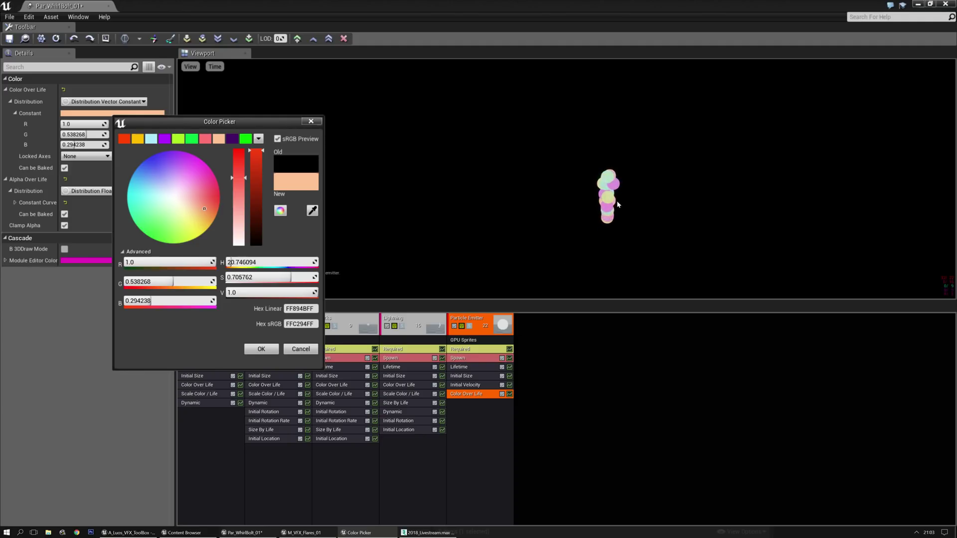
{"action": "left_click", "coordinate": [261, 349]}
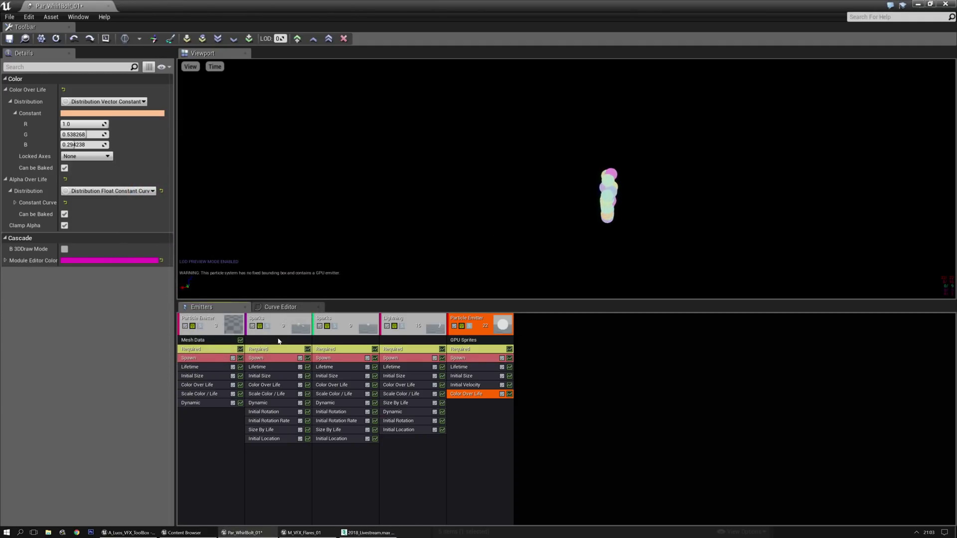
Copy the Lightning emitter's Scale Color / Life module to the GPU sprite emitter and set that emitter's screen alignment to PSA Velocity.
{"action": "left_click", "coordinate": [389, 395]}
{"action": "left_click_drag", "start_coordinate": [455, 419], "coordinate": [468, 405], "text": "ctrl"}
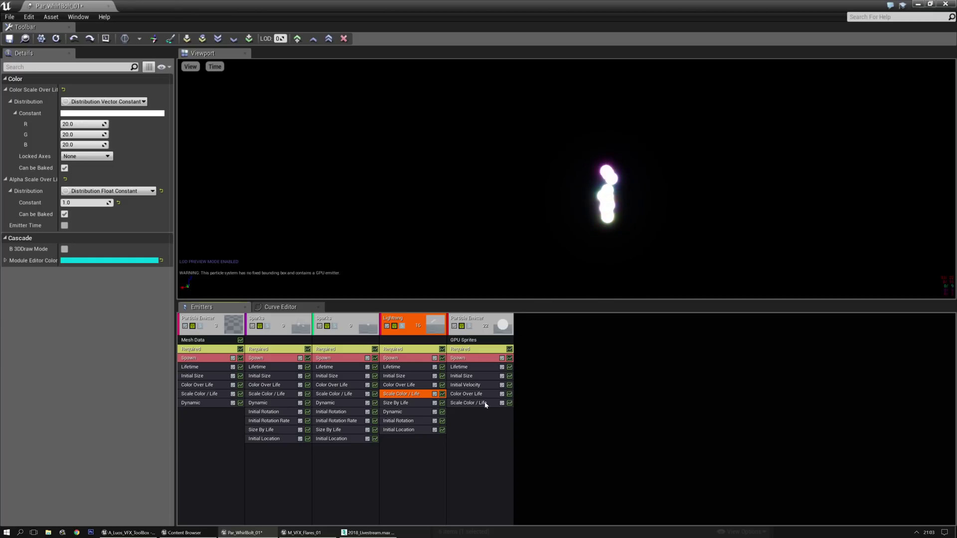
{"action": "left_click", "coordinate": [467, 351]}
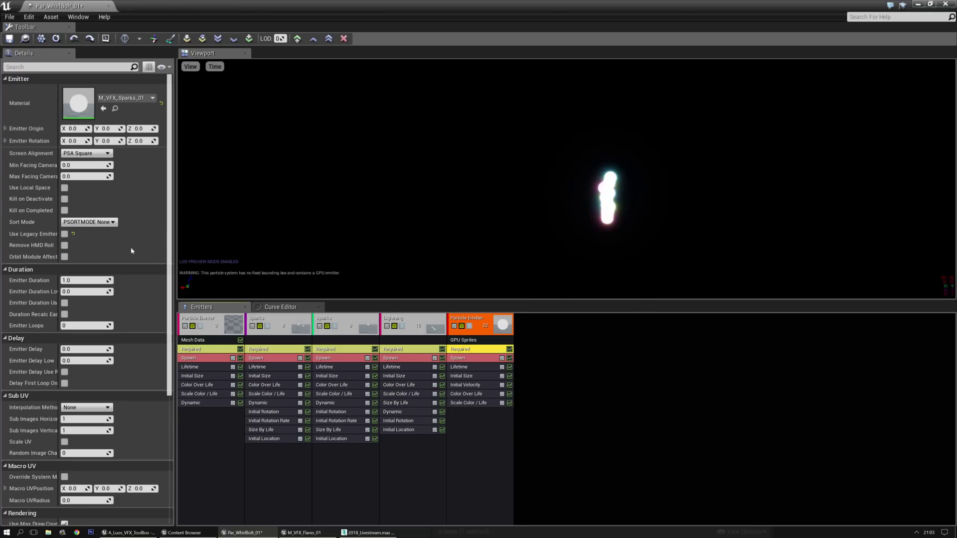
{"action": "left_click", "coordinate": [92, 153]}
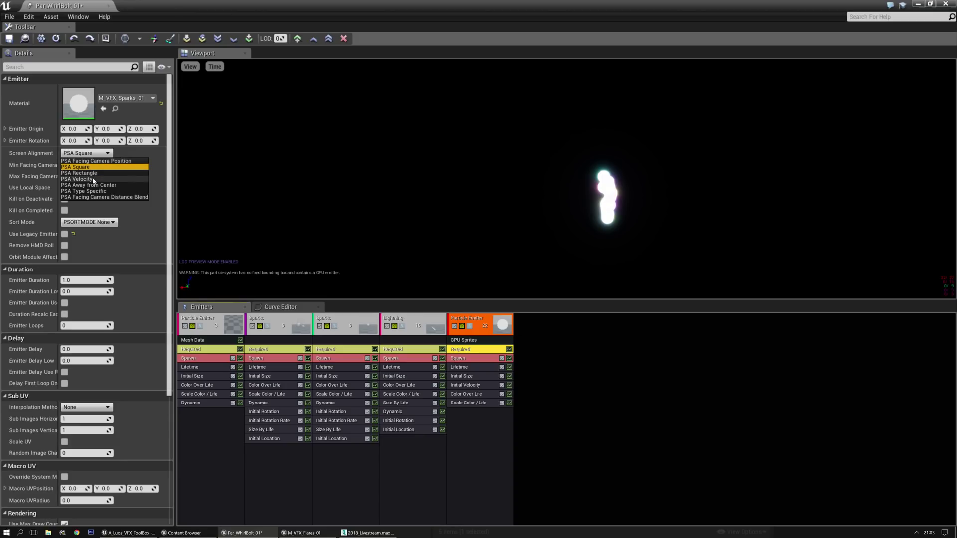
{"action": "left_click", "coordinate": [93, 179]}
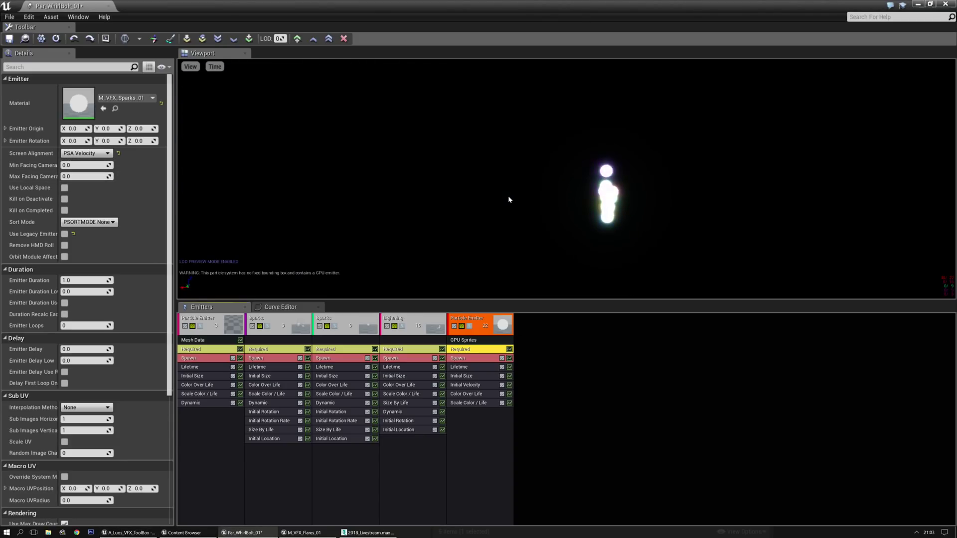
Add a Sphere location module to the GPU sprite emitter, with 3D Draw Mode enabled and Negative X disabled.
{"action": "left_click", "coordinate": [462, 423]}
{"action": "right_click", "coordinate": [462, 423]}
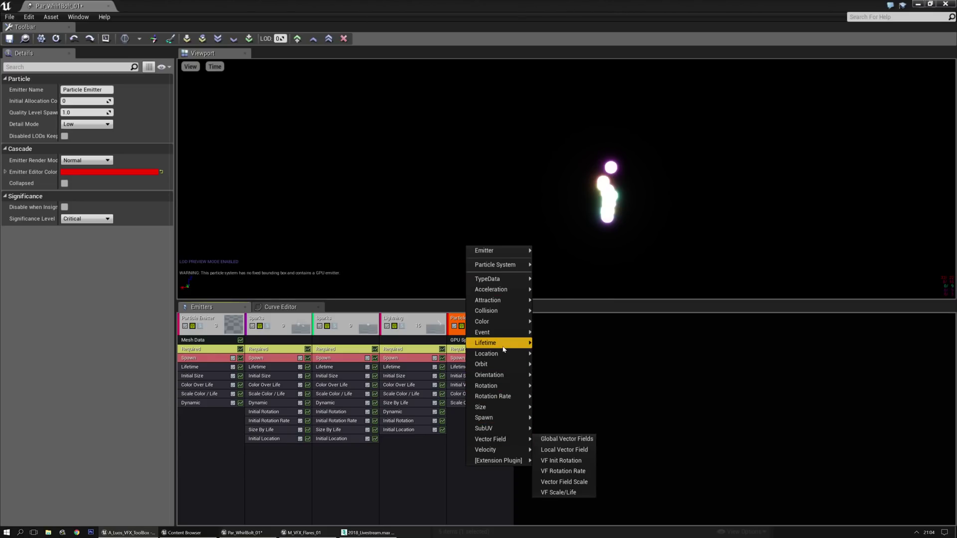
{"action": "mouse_move", "coordinate": [498, 354]}
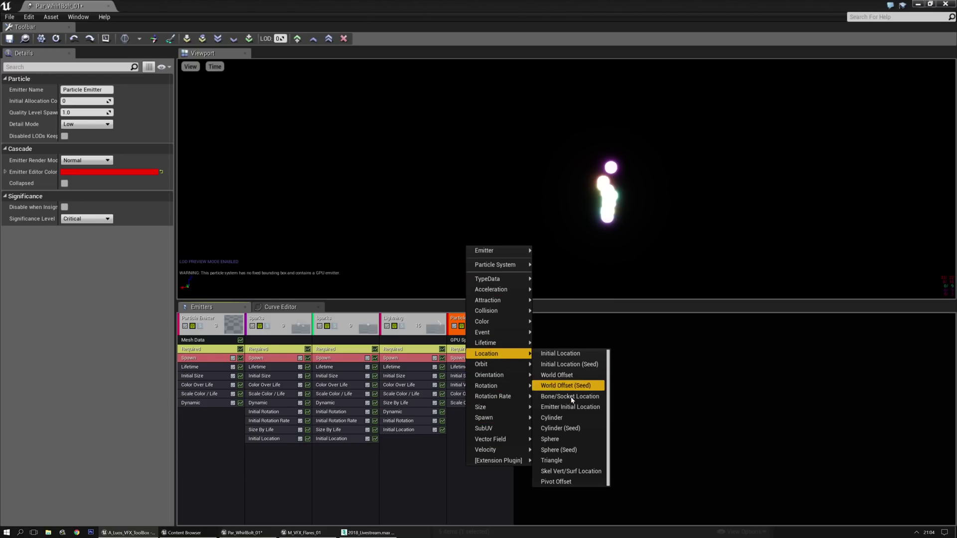
{"action": "left_click", "coordinate": [561, 439]}
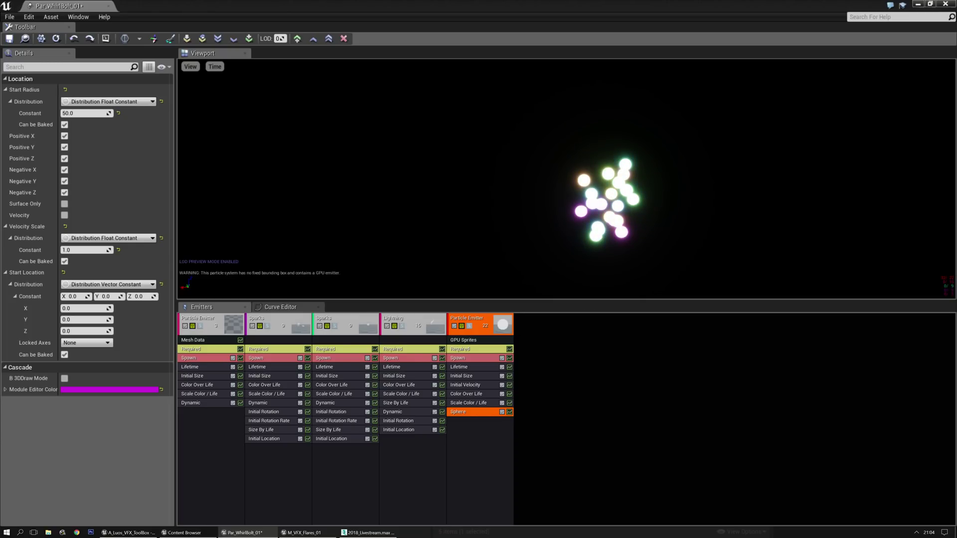
{"action": "left_click", "coordinate": [64, 378]}
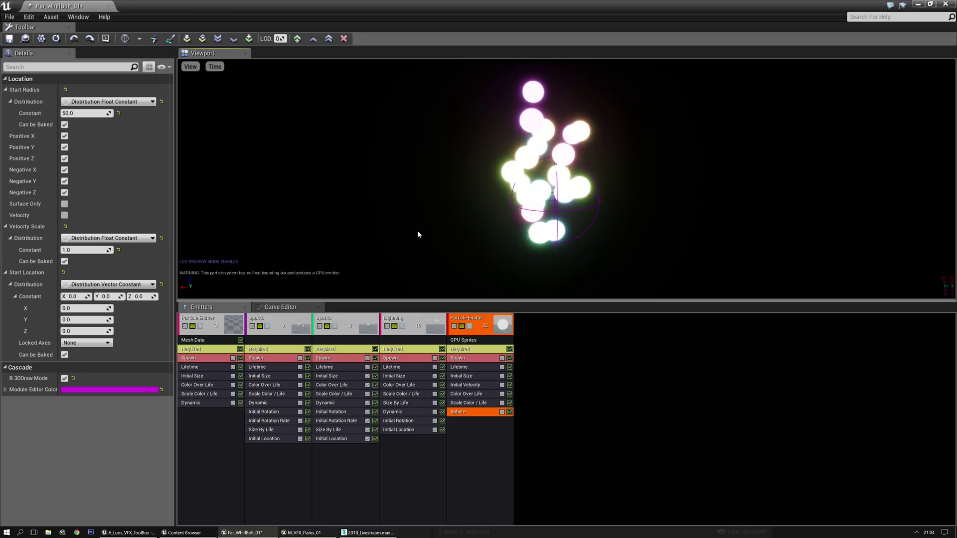
{"action": "left_click", "coordinate": [65, 170]}
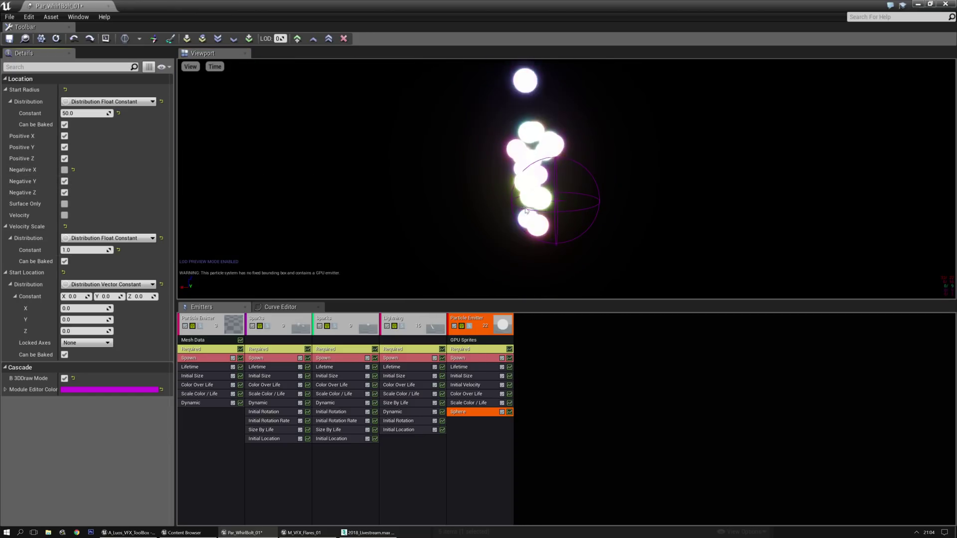
Set the GPU sprite emitter's maximum start velocity to X 800, Y 200, Z 200.
{"action": "left_click", "coordinate": [464, 385]}
{"action": "left_click", "coordinate": [75, 114]}
{"action": "type", "text": "800"}
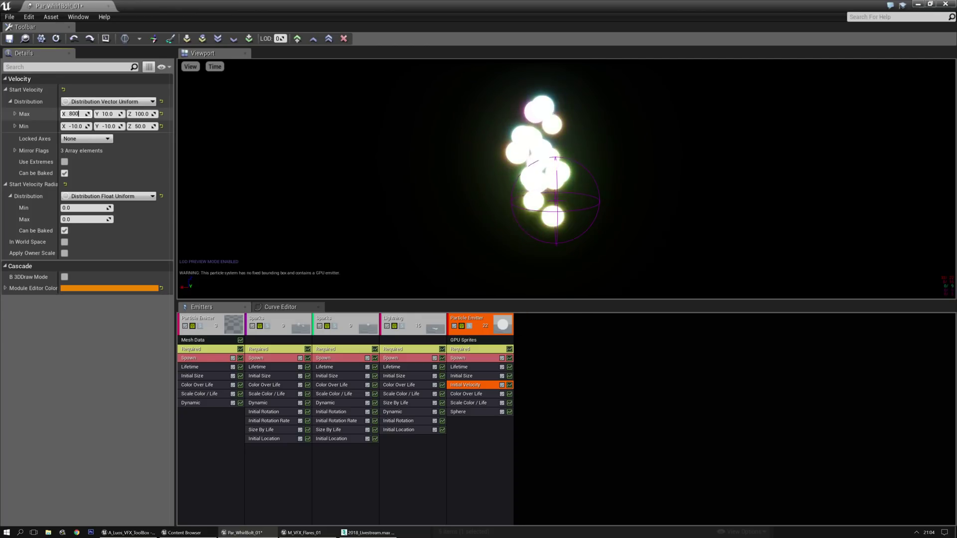
{"action": "key", "text": "Tab"}
{"action": "type", "text": "200"}
{"action": "key", "text": "Tab"}
{"action": "type", "text": "200"}
{"action": "key", "text": "Tab"}
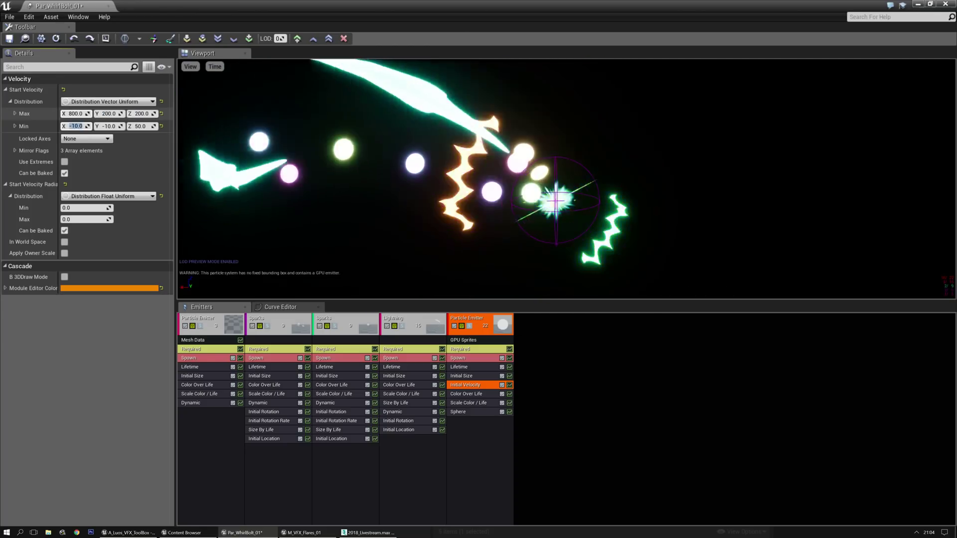
Set the GPU sprite emitter's minimum start velocity to X 400, Y -200, Z -100.
{"action": "type", "text": "400"}
{"action": "key", "text": "Tab"}
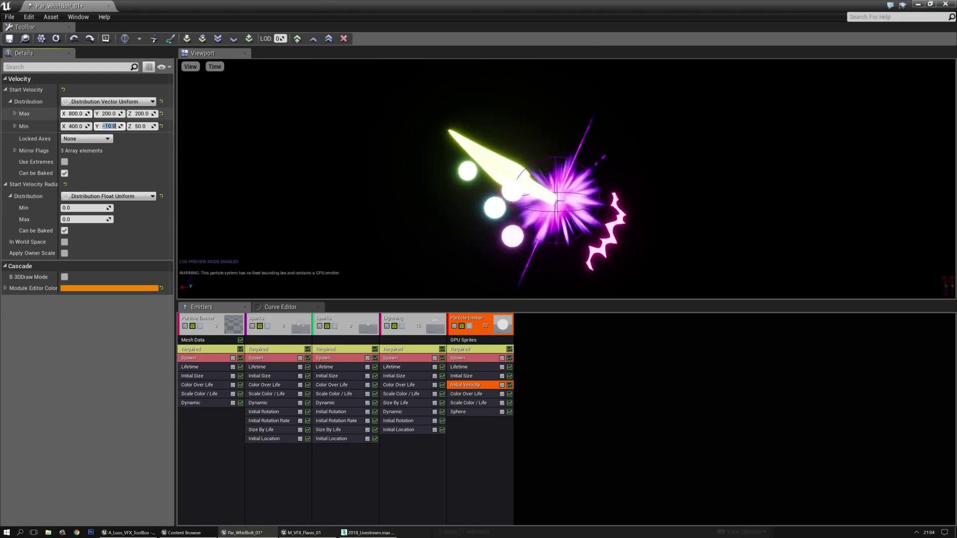
{"action": "type", "text": "-200"}
{"action": "key", "text": "Tab"}
{"action": "type", "text": "-100"}
{"action": "key", "text": "Return"}
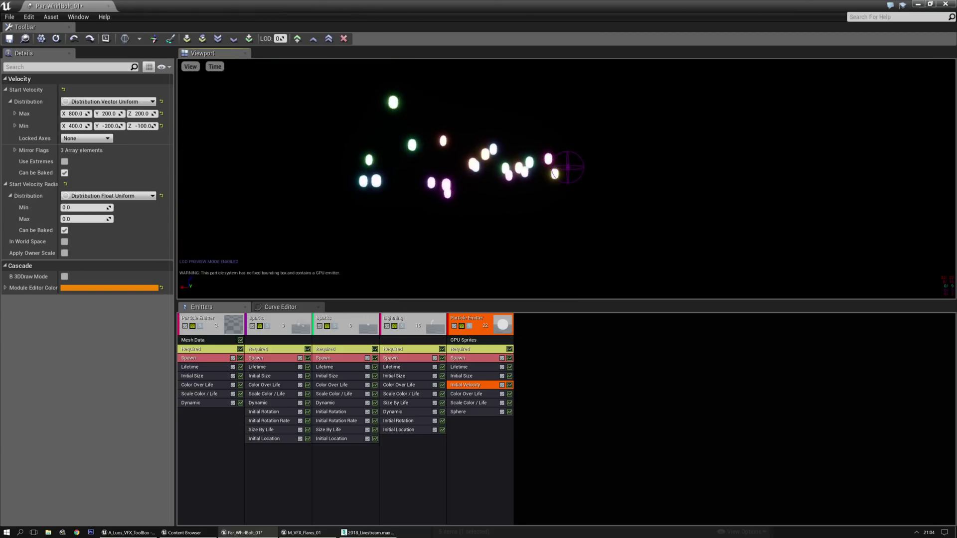
Set the GPU sprite emitter's start size to Max 3.0 and Min 6.0 on all three axes.
{"action": "left_click", "coordinate": [461, 376]}
{"action": "left_click", "coordinate": [74, 113]}
{"action": "type", "text": "3"}
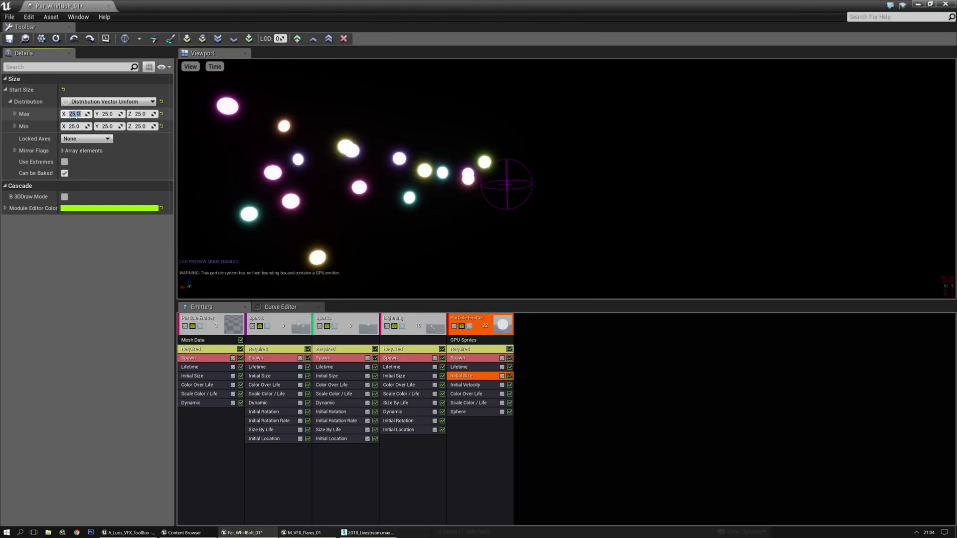
{"action": "key", "text": "Tab"}
{"action": "type", "text": "3"}
{"action": "key", "text": "Tab"}
{"action": "type", "text": "3"}
{"action": "key", "text": "Tab"}
{"action": "type", "text": "6"}
{"action": "key", "text": "Tab"}
{"action": "type", "text": "6"}
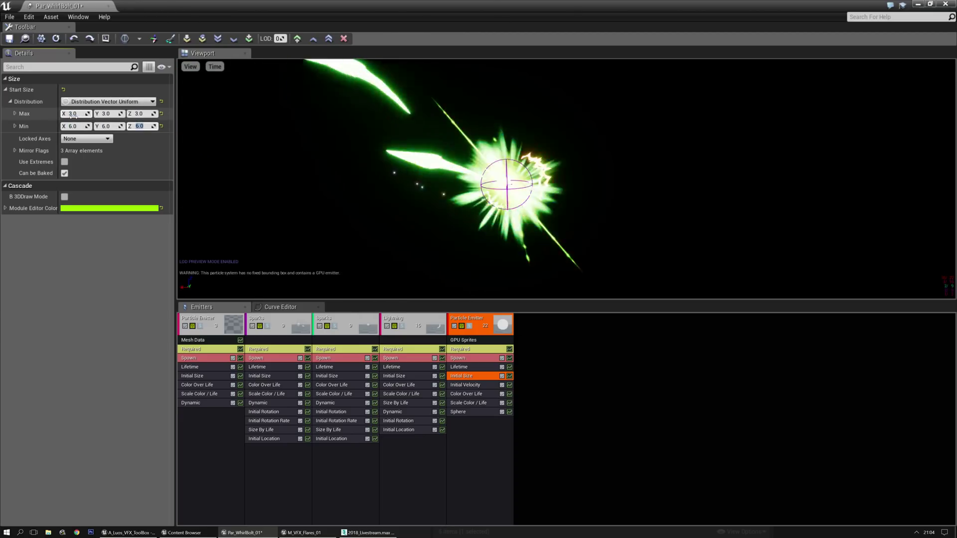
{"action": "key", "text": "Return"}
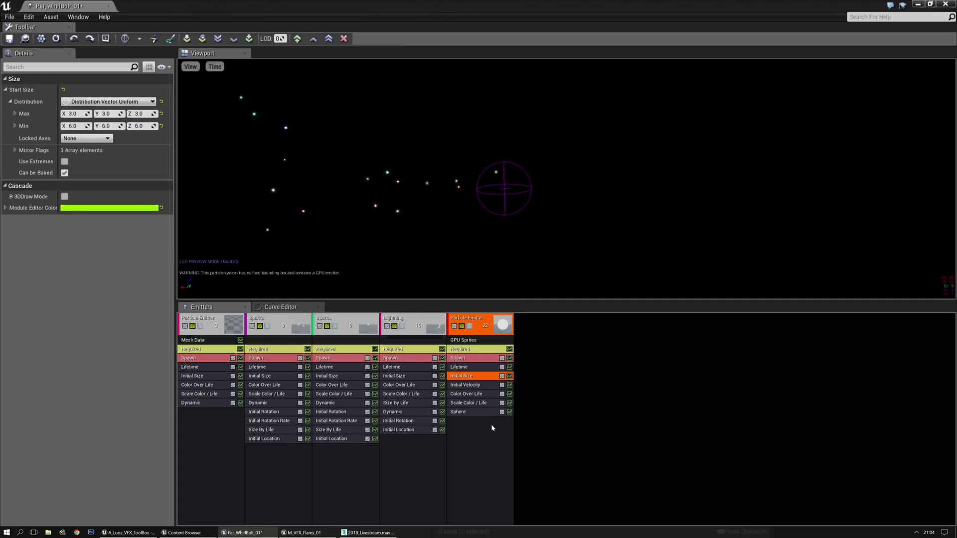
Set the GPU sprite emitter's lifetime to a minimum of 0.44 and a maximum of 0.88.
{"action": "left_click", "coordinate": [468, 429]}
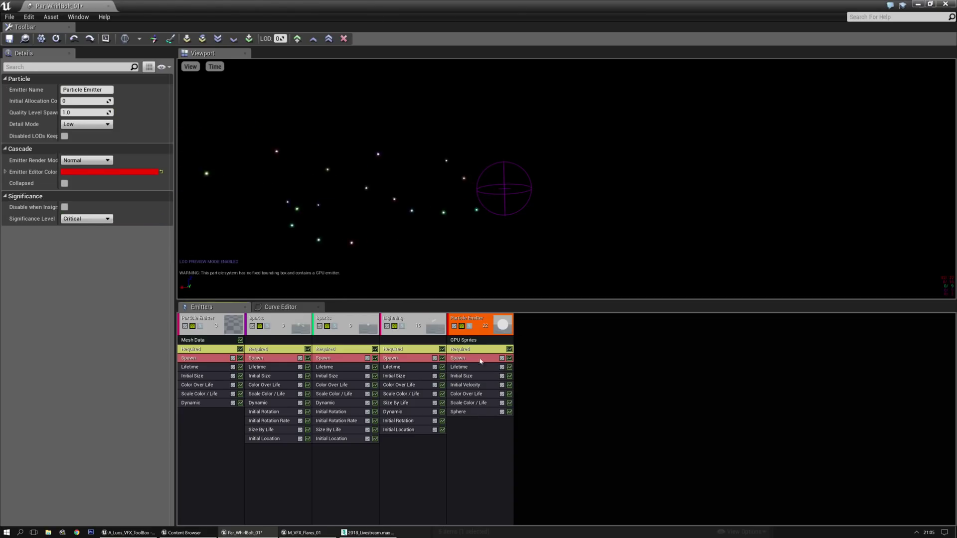
{"action": "left_click", "coordinate": [464, 367]}
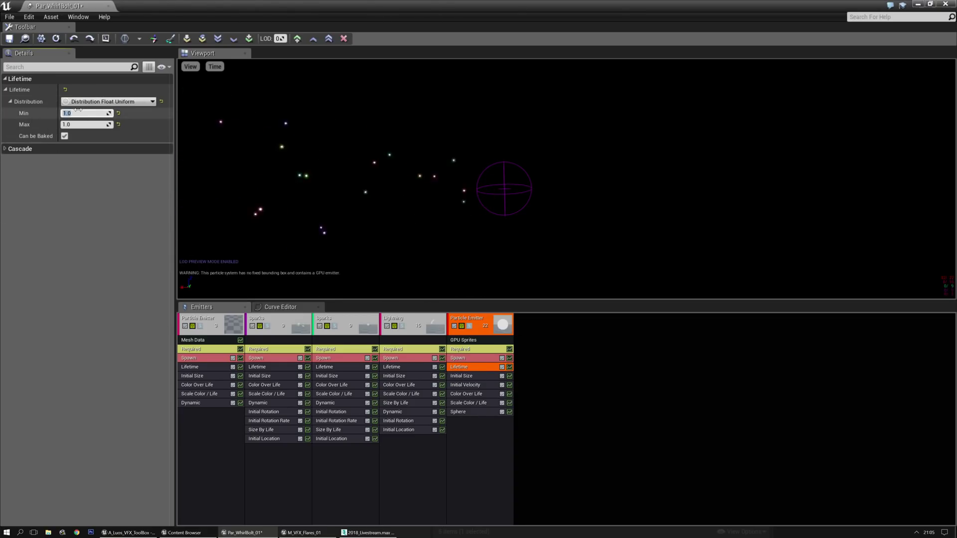
{"action": "type", "text": "0.88"}
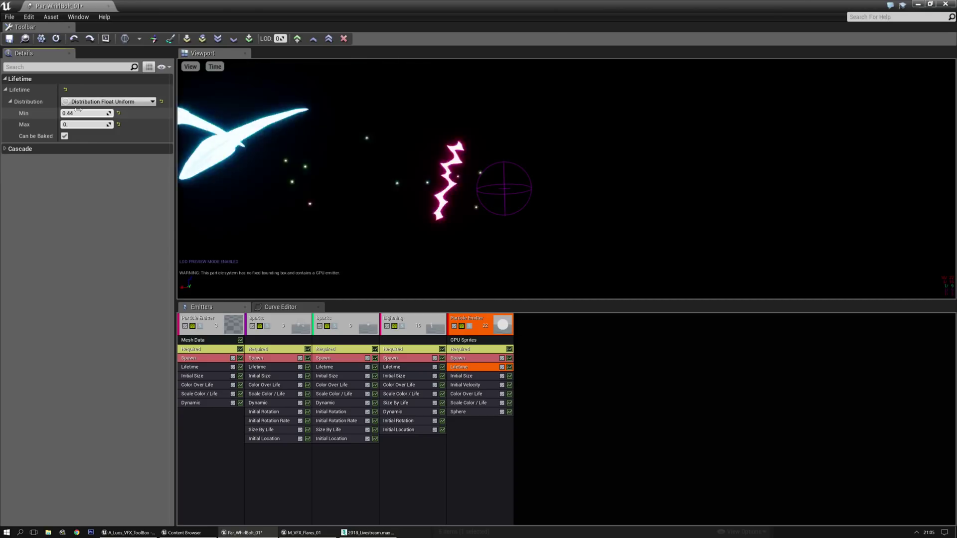
{"action": "key", "text": "Return"}
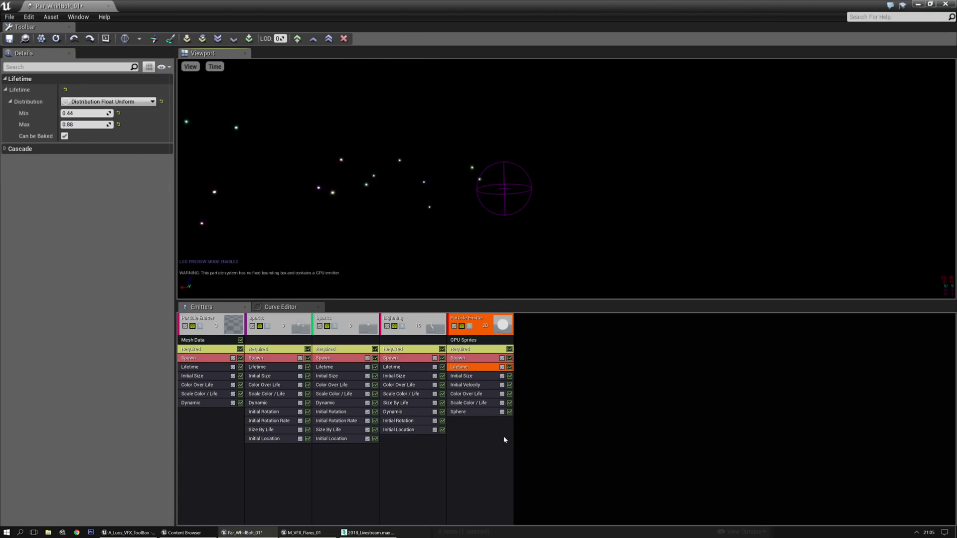
Set the GPU sprite emitter's constant spawn rate to 0.0 and replace its Spawn module with a copy of the Lightning emitter's.
{"action": "left_click", "coordinate": [478, 359]}
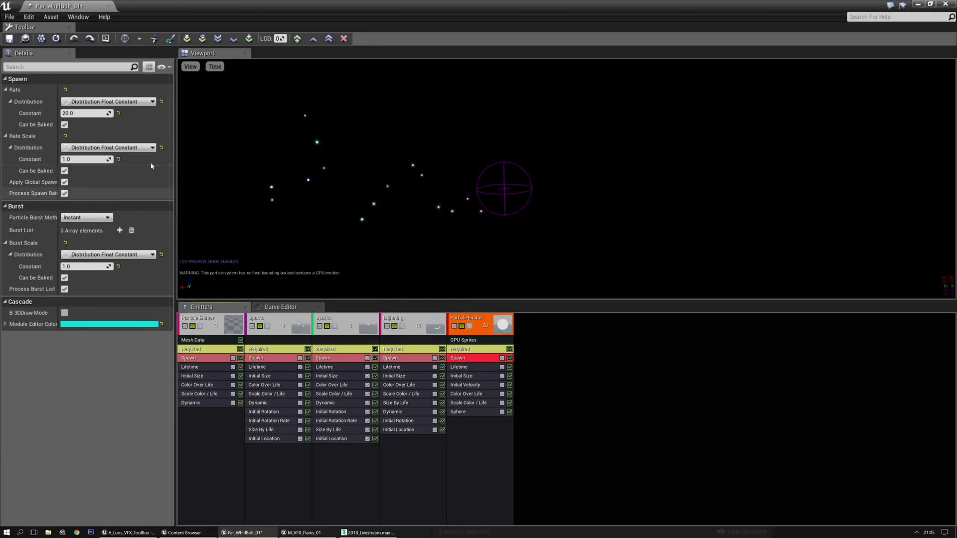
{"action": "left_click", "coordinate": [124, 101]}
{"action": "left_click", "coordinate": [107, 117]}
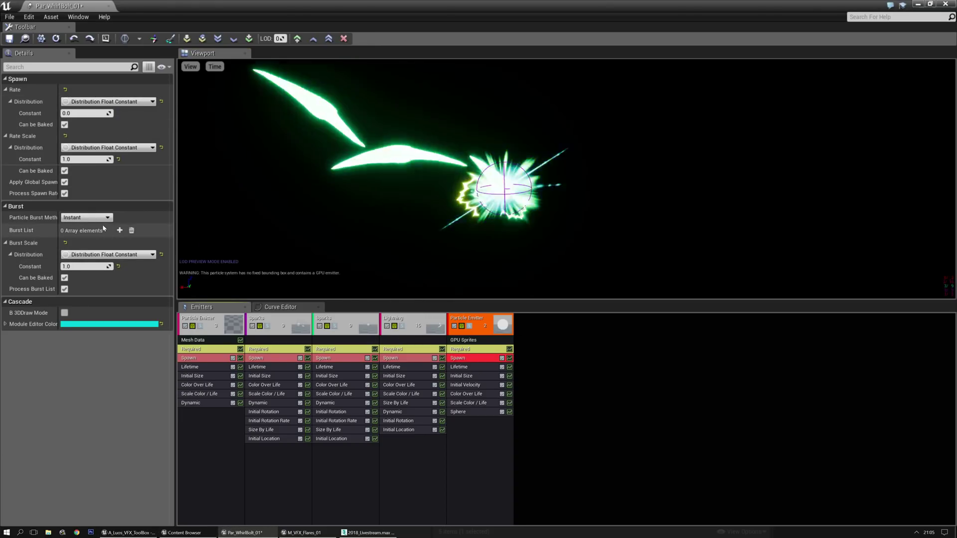
{"action": "left_click", "coordinate": [415, 359]}
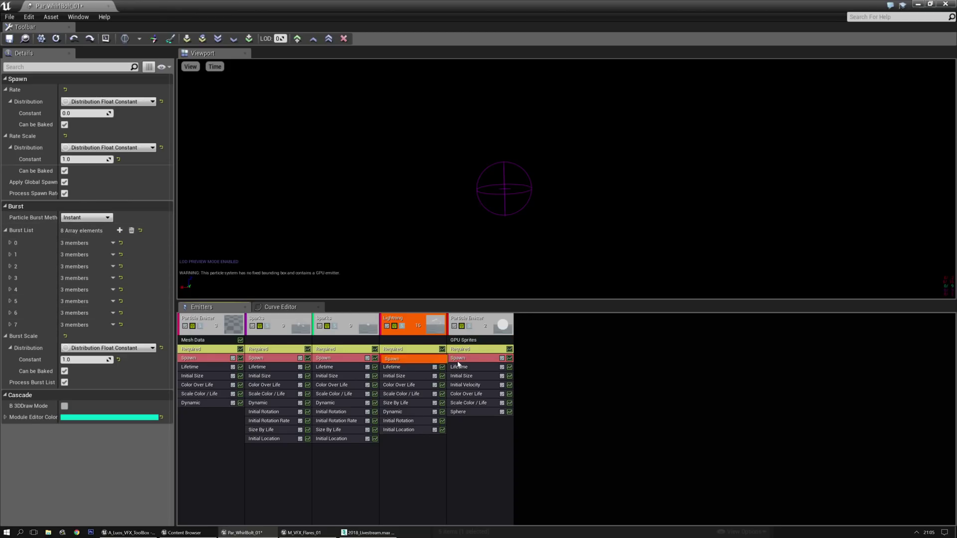
{"action": "mouse_move", "coordinate": [466, 362]}
{"action": "left_mouse_down", "text": "ctrl"}
{"action": "mouse_move", "coordinate": [475, 360]}
{"action": "mouse_move", "coordinate": [450, 355]}
{"action": "left_mouse_up", "text": "ctrl"}
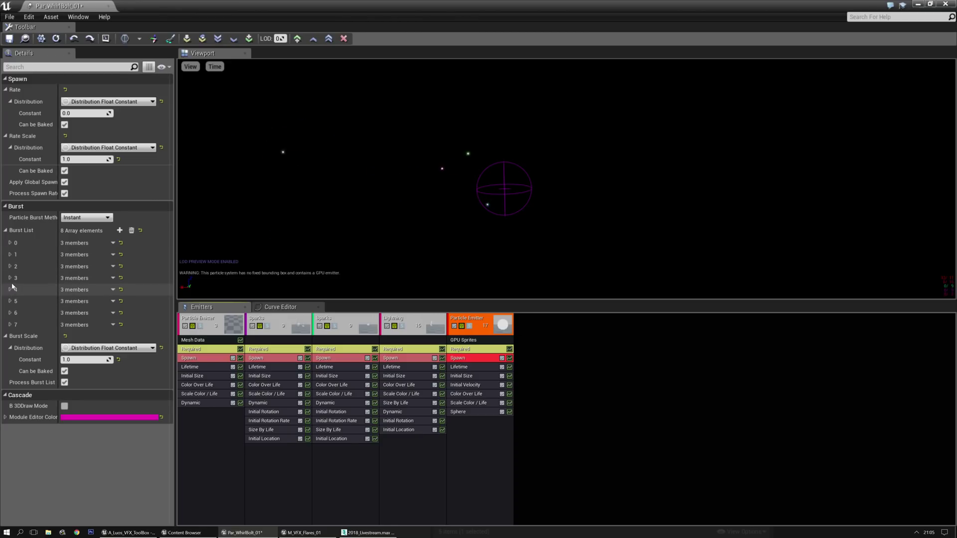
Delete burst entries 7, 6, 5 and 4 from the GPU sprite emitter's Burst List.
{"action": "left_click", "coordinate": [113, 325]}
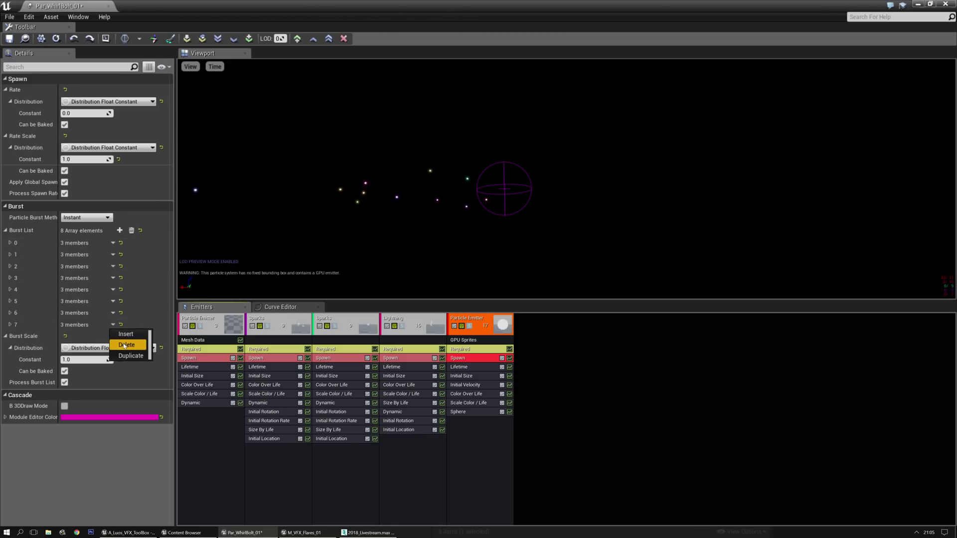
{"action": "left_click", "coordinate": [125, 345]}
{"action": "left_click", "coordinate": [121, 334]}
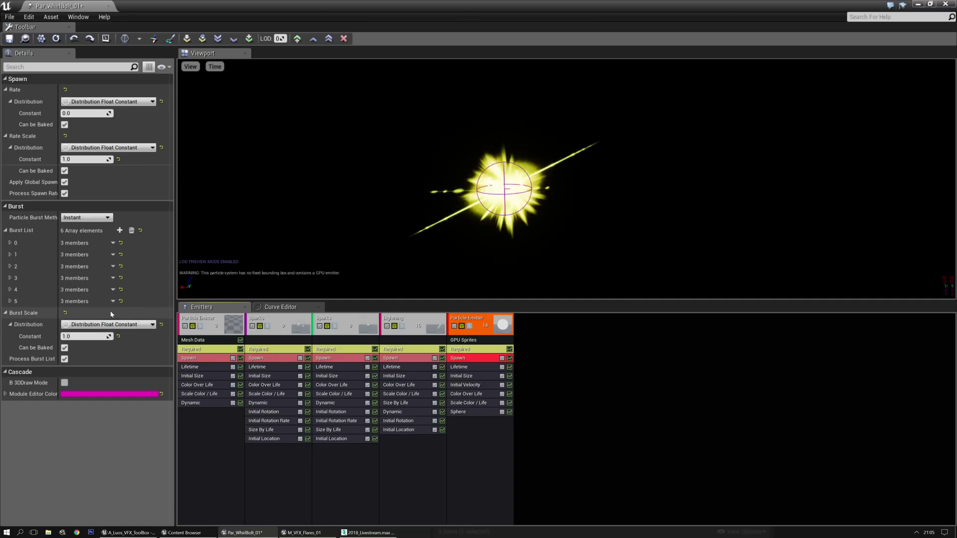
{"action": "left_click", "coordinate": [113, 301]}
{"action": "left_click", "coordinate": [126, 322]}
{"action": "left_click", "coordinate": [113, 290]}
{"action": "left_click", "coordinate": [126, 310]}
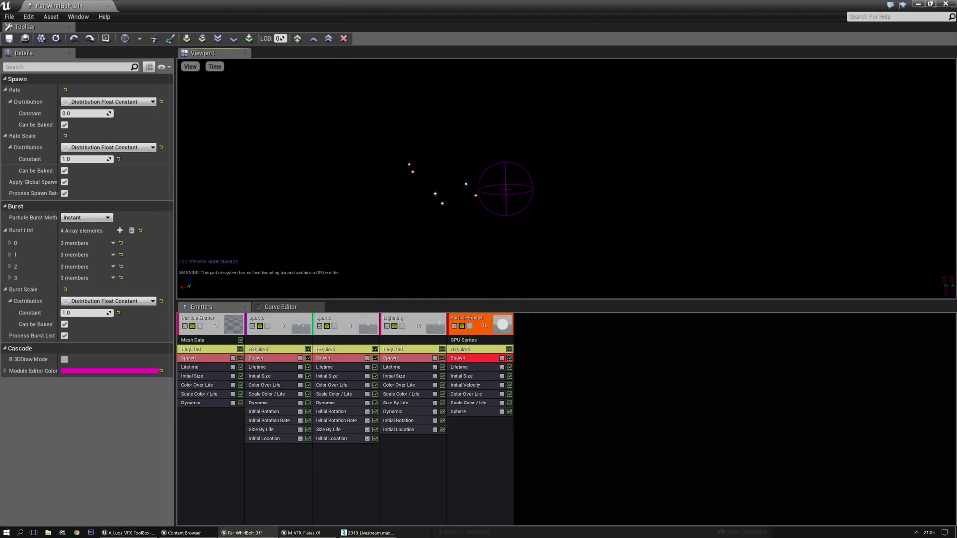
Expand the burst entries and set burst 0 to Count 50 and Count Low 25.
{"action": "right_click", "coordinate": [142, 204]}
{"action": "left_click", "coordinate": [158, 227]}
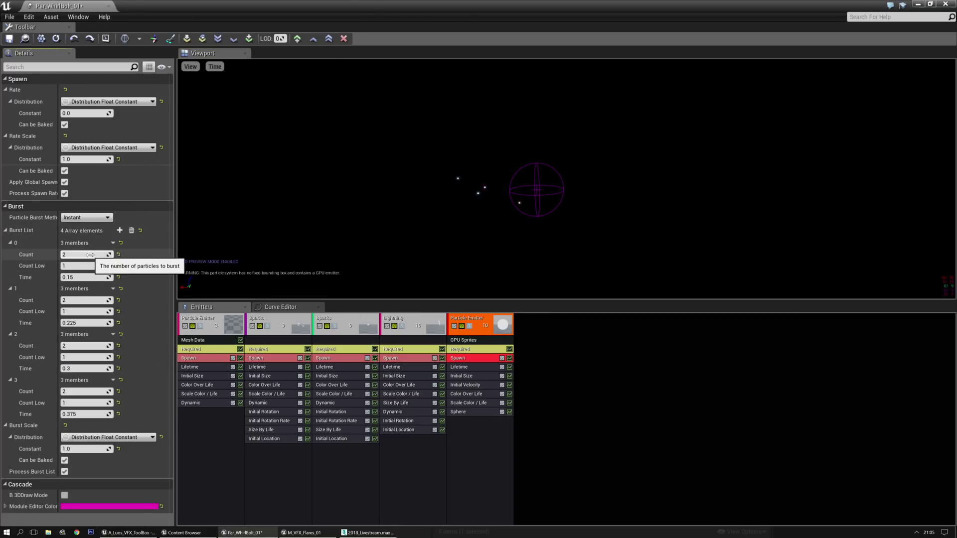
{"action": "key", "text": "Tab"}
{"action": "type", "text": "25"}
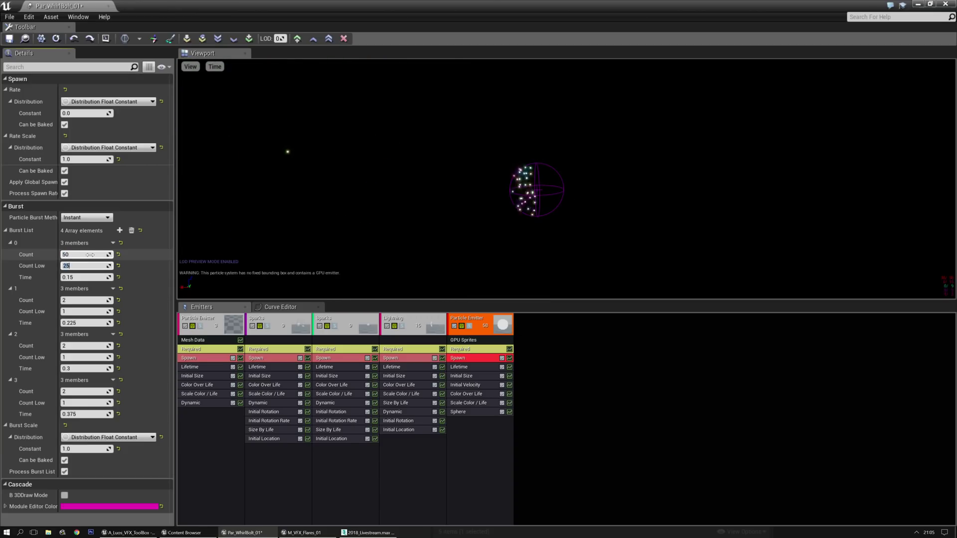
{"action": "key", "text": "Return"}
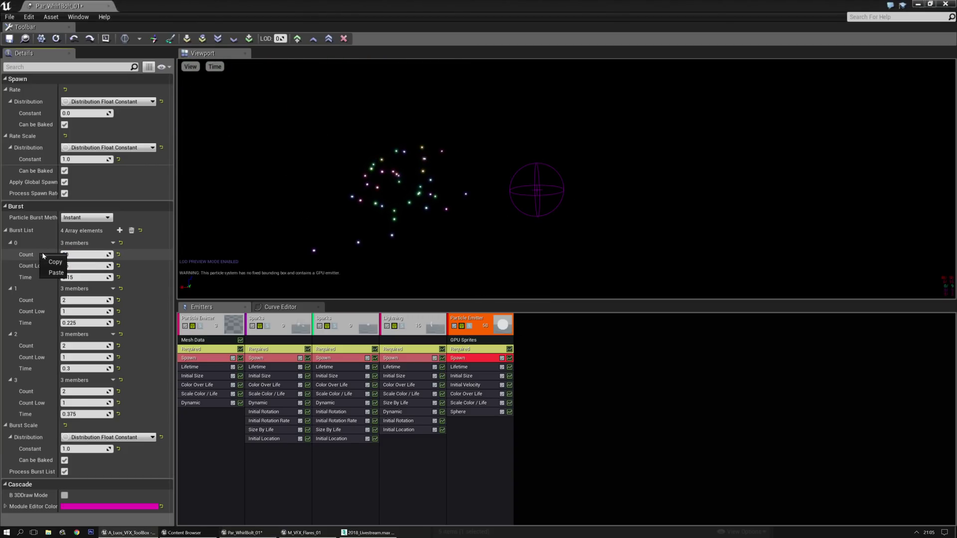
Copy burst 0's Count of 50 to bursts 1 and 2.
{"action": "right_click", "coordinate": [34, 301]}
{"action": "left_click", "coordinate": [43, 318]}
{"action": "right_click", "coordinate": [43, 346]}
{"action": "left_click", "coordinate": [59, 364]}
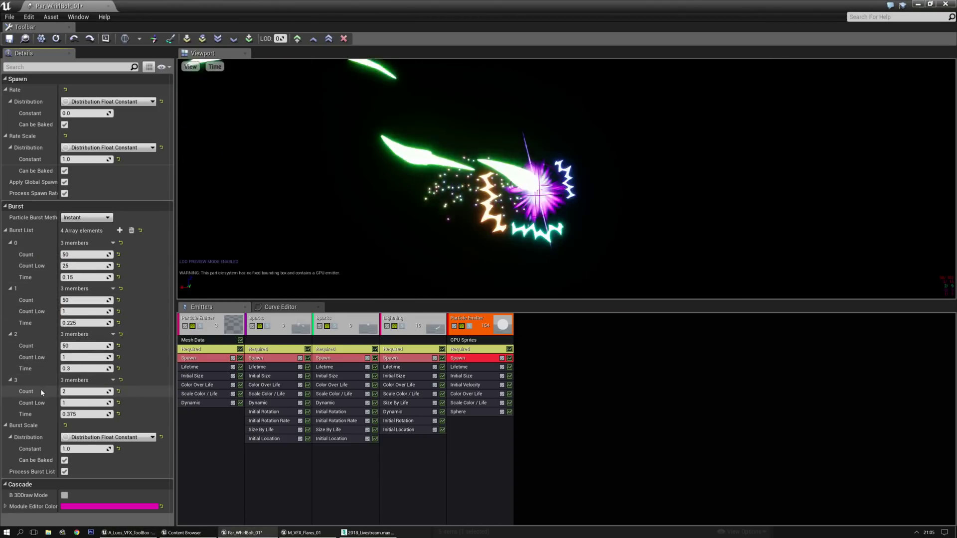
{"action": "right_click", "coordinate": [42, 378]}
{"action": "left_click", "coordinate": [59, 427]}
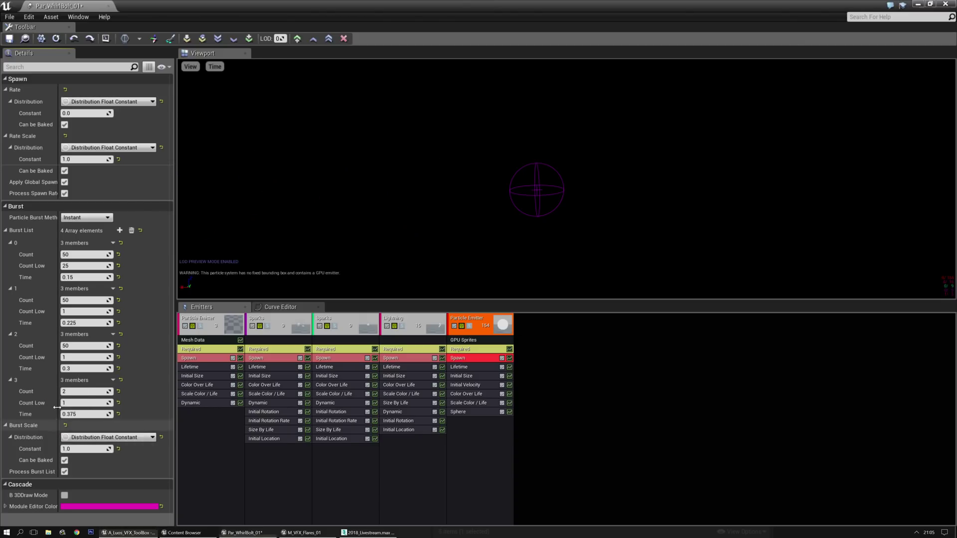
Copy burst 0's Count Low of 25 and paste it into the Count Low of bursts 1, 2 and 3.
{"action": "right_click", "coordinate": [39, 267]}
{"action": "left_click", "coordinate": [50, 284]}
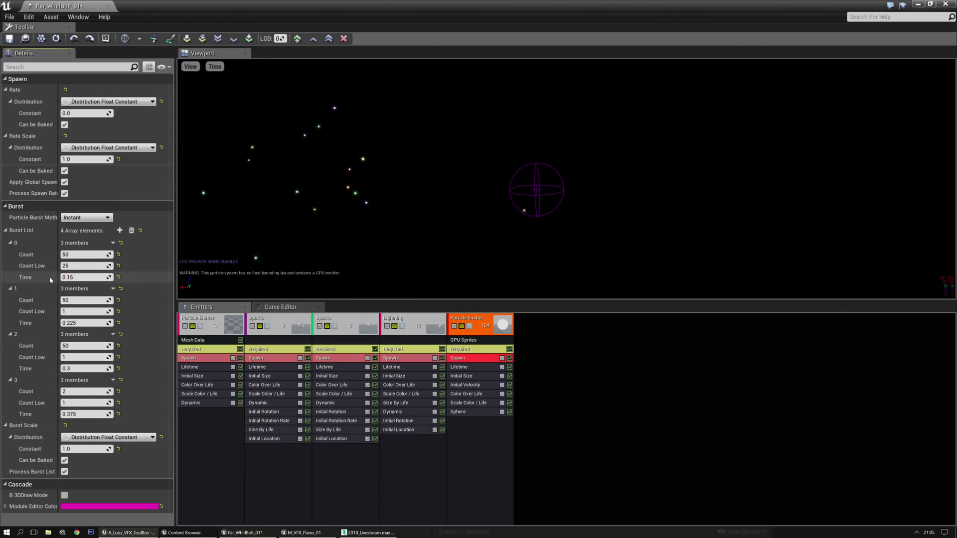
{"action": "right_click", "coordinate": [37, 313]}
{"action": "left_click", "coordinate": [53, 333]}
{"action": "right_click", "coordinate": [37, 357]}
{"action": "left_click", "coordinate": [50, 374]}
{"action": "right_click", "coordinate": [37, 406]}
{"action": "left_click", "coordinate": [59, 425]}
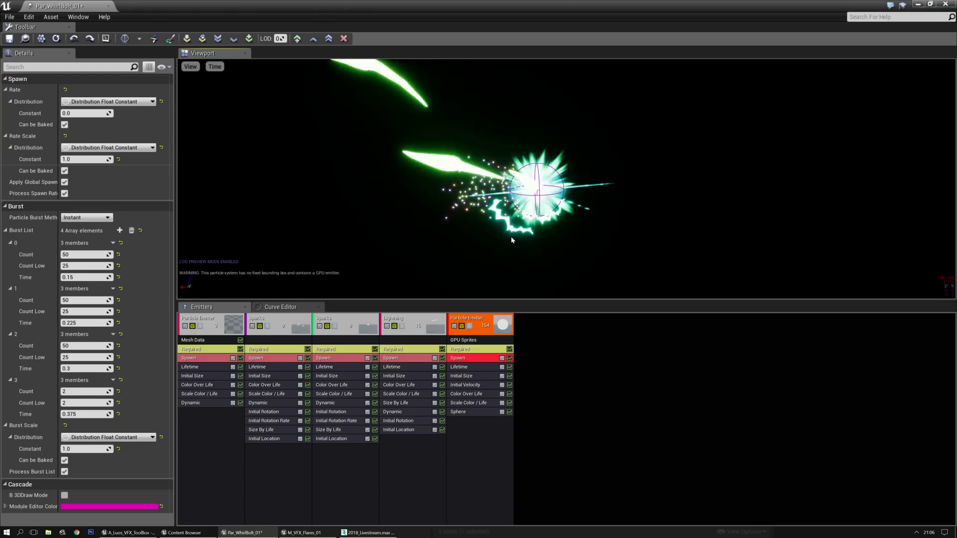
Add a Drag module and a Const Acceleration module to the GPU sprite emitter.
{"action": "left_click", "coordinate": [468, 435]}
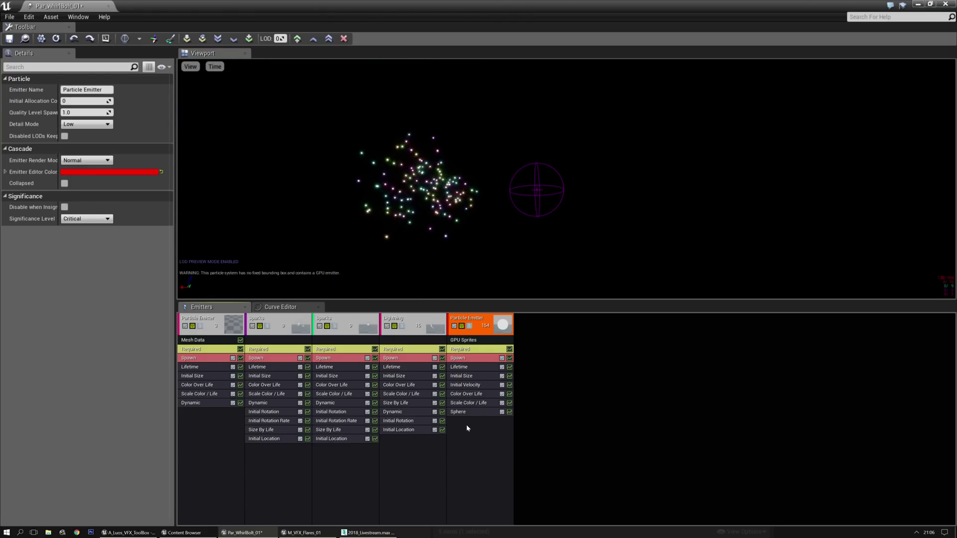
{"action": "right_click", "coordinate": [465, 423]}
{"action": "mouse_move", "coordinate": [495, 298]}
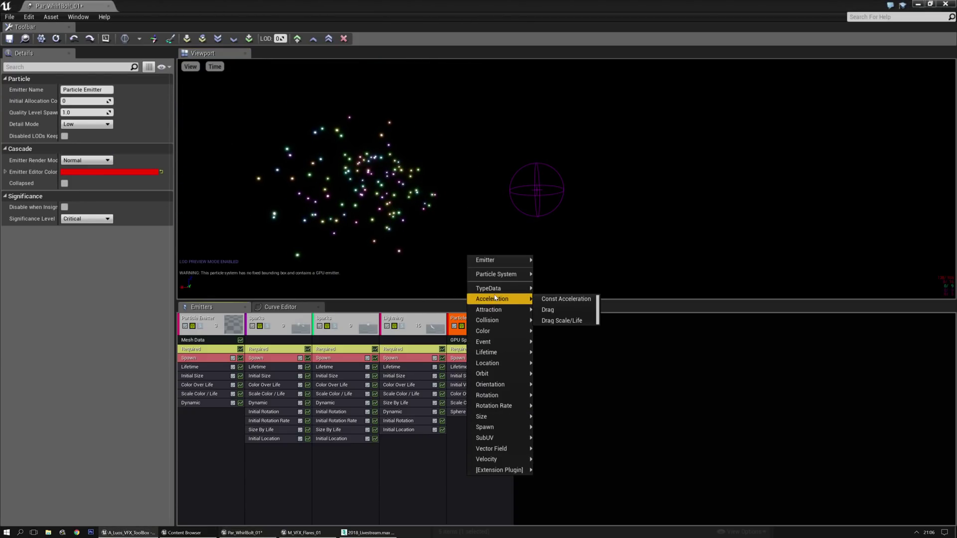
{"action": "left_click", "coordinate": [560, 311]}
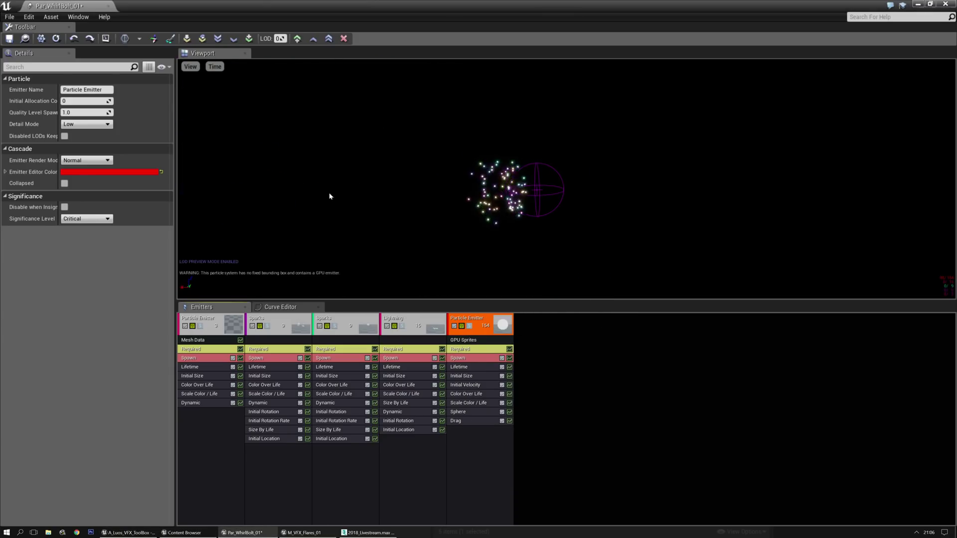
{"action": "right_click", "coordinate": [463, 437]}
{"action": "mouse_move", "coordinate": [493, 314]}
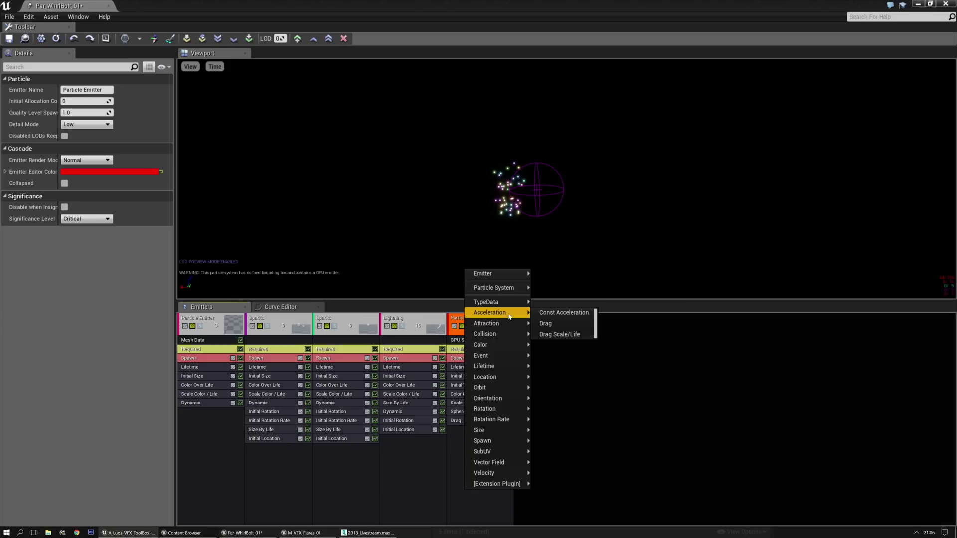
{"action": "left_click", "coordinate": [546, 314]}
{"action": "left_click", "coordinate": [468, 429]}
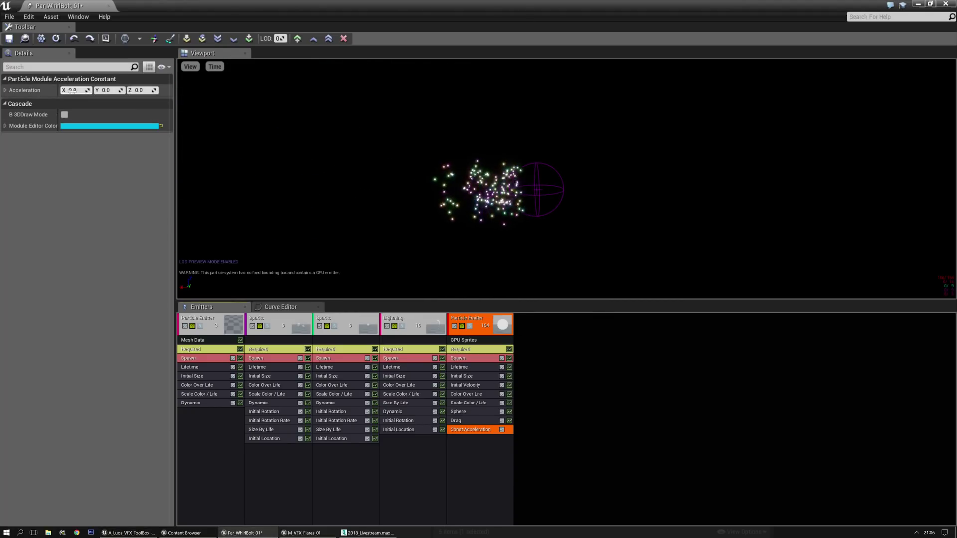
Set the GPU sprite emitter's constant acceleration to X 400 and Z -980.
{"action": "left_click", "coordinate": [145, 90]}
{"action": "type", "text": "-"}
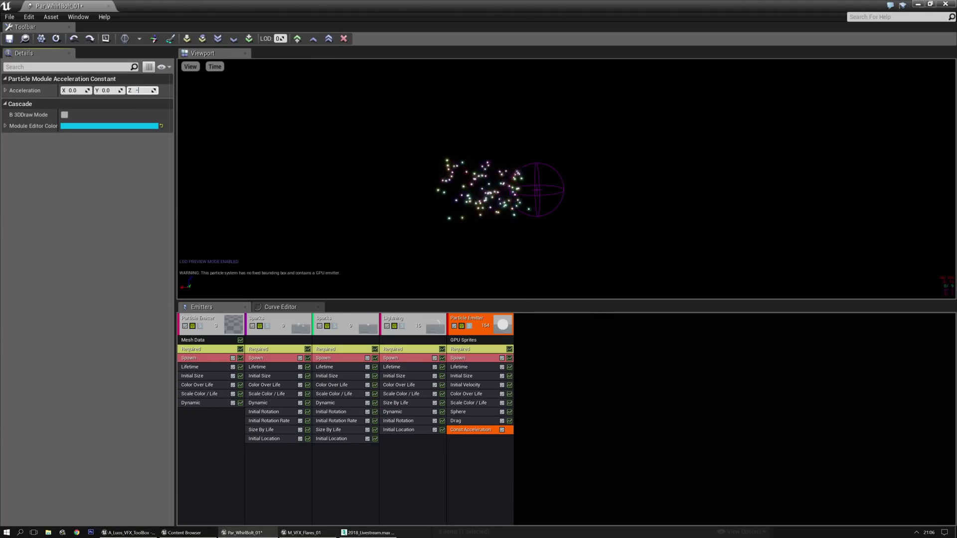
{"action": "type", "text": "98"}
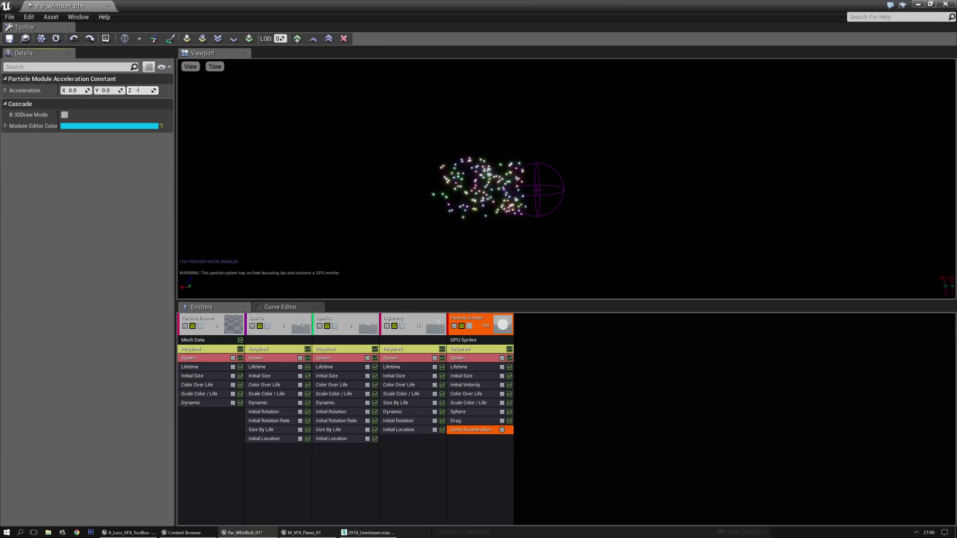
{"action": "type", "text": "0"}
{"action": "key", "text": "Return"}
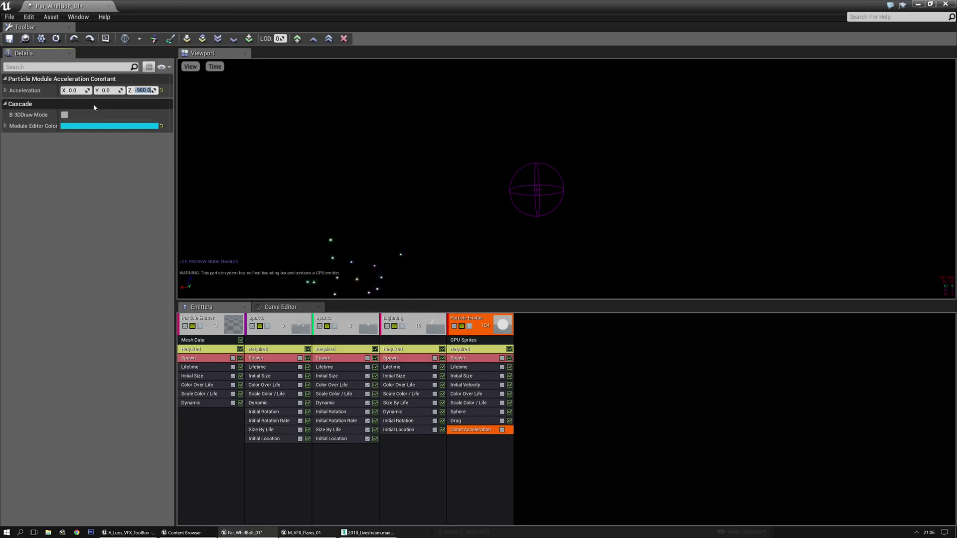
{"action": "left_click", "coordinate": [76, 90]}
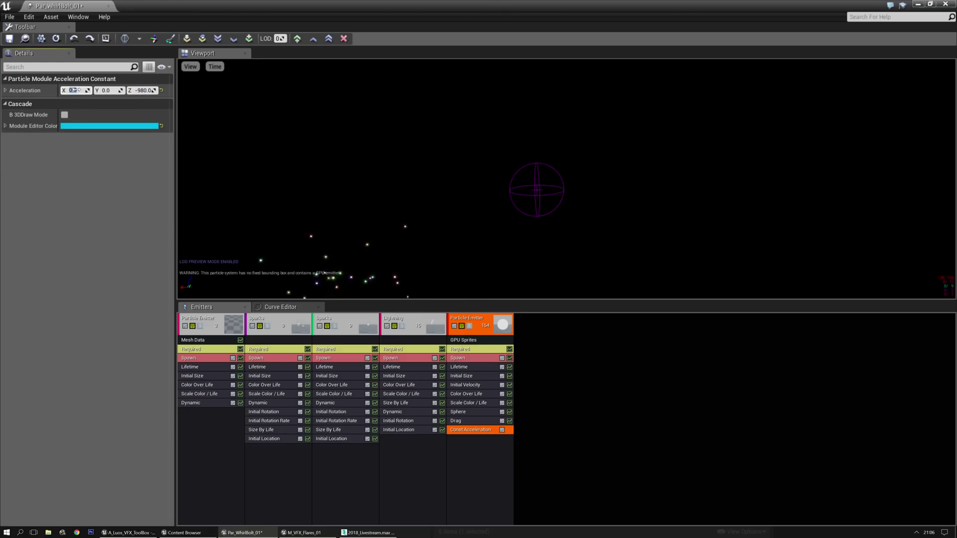
{"action": "type", "text": "400"}
{"action": "key", "text": "Return"}
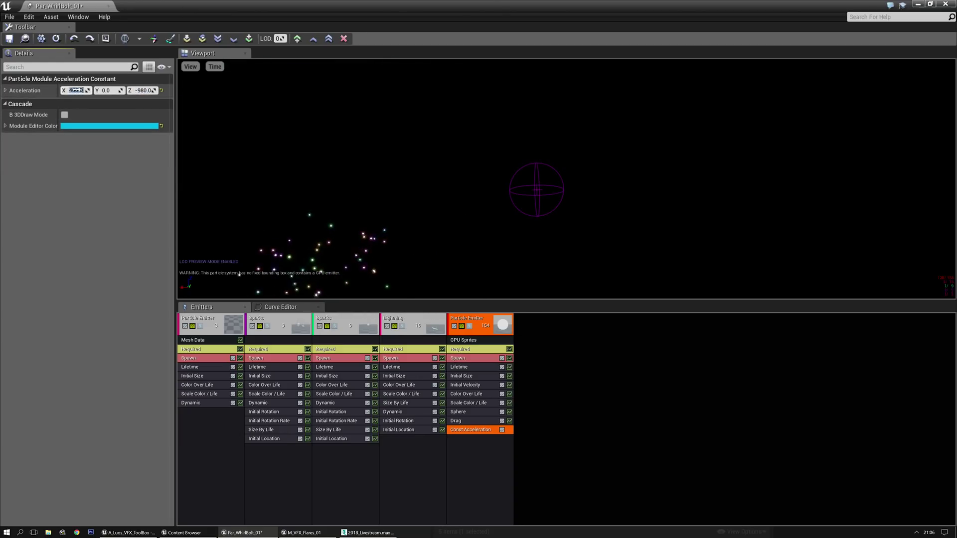
{"action": "left_click", "coordinate": [356, 233]}
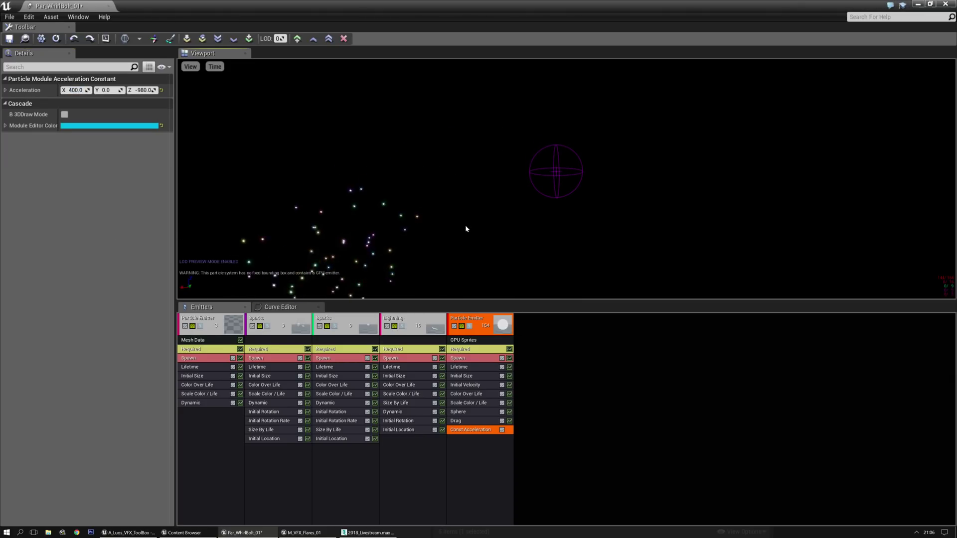
Set the Z component of the GPU sprite emitter's maximum start velocity to 500.
{"action": "left_click", "coordinate": [466, 384]}
{"action": "left_click", "coordinate": [142, 114]}
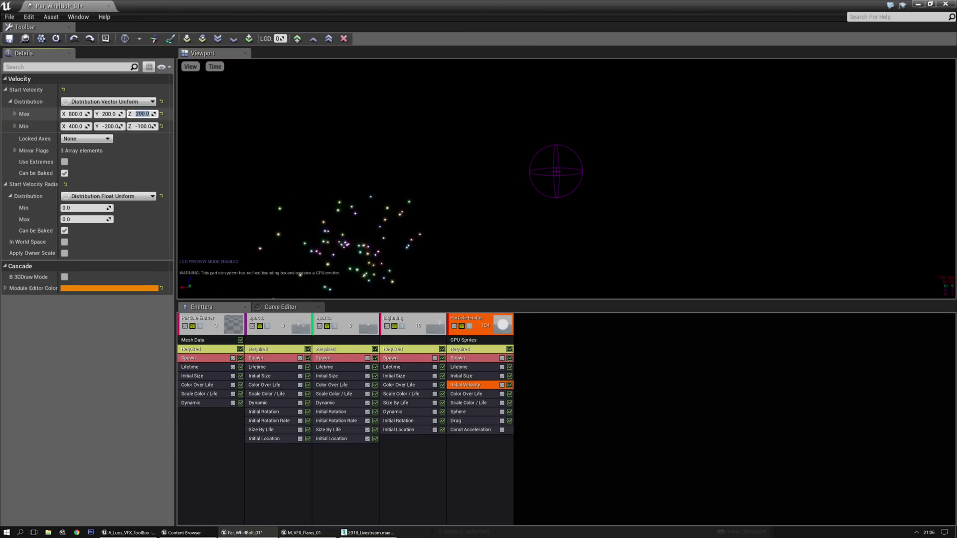
{"action": "type", "text": "500"}
{"action": "key", "text": "Return"}
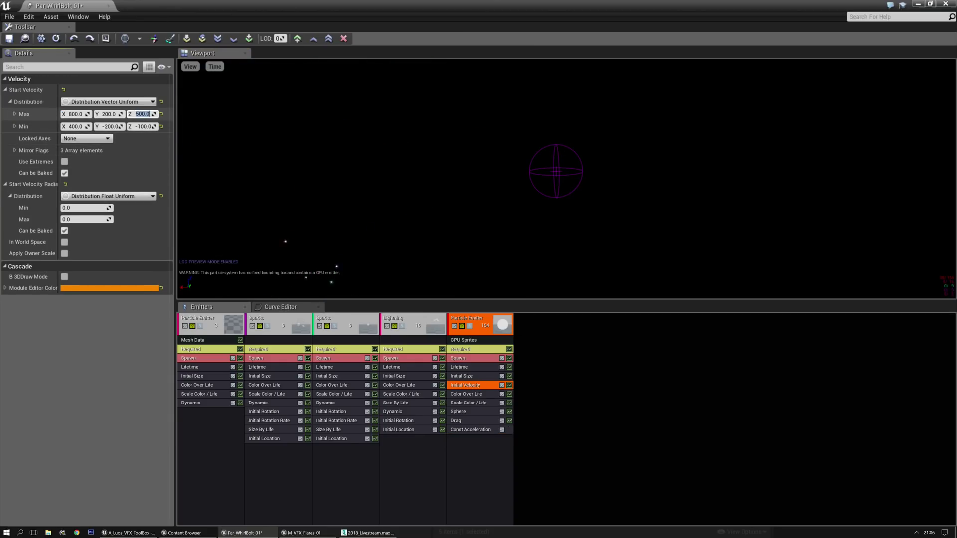
Add a Size By Speed module to the GPU sprite emitter and show its settings.
{"action": "right_click", "coordinate": [455, 451]}
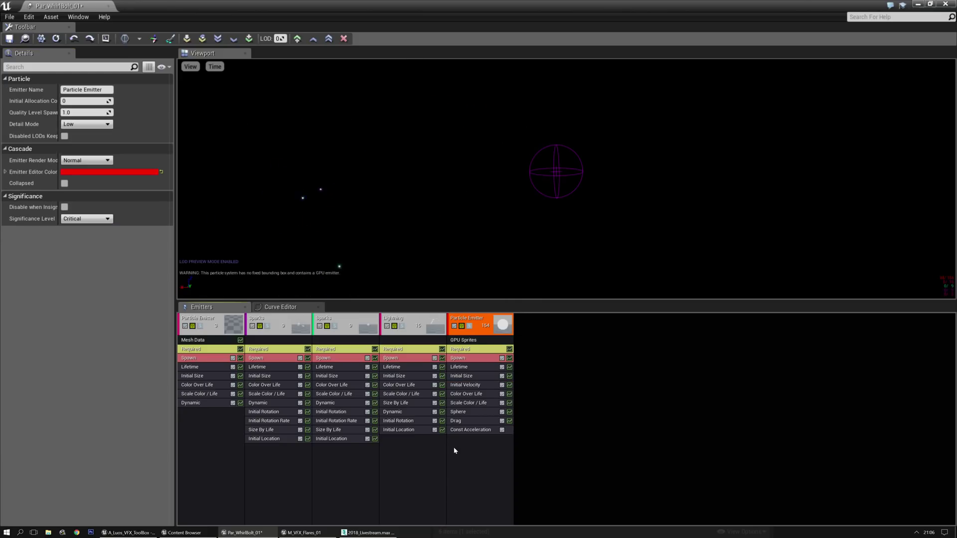
{"action": "mouse_move", "coordinate": [482, 440]}
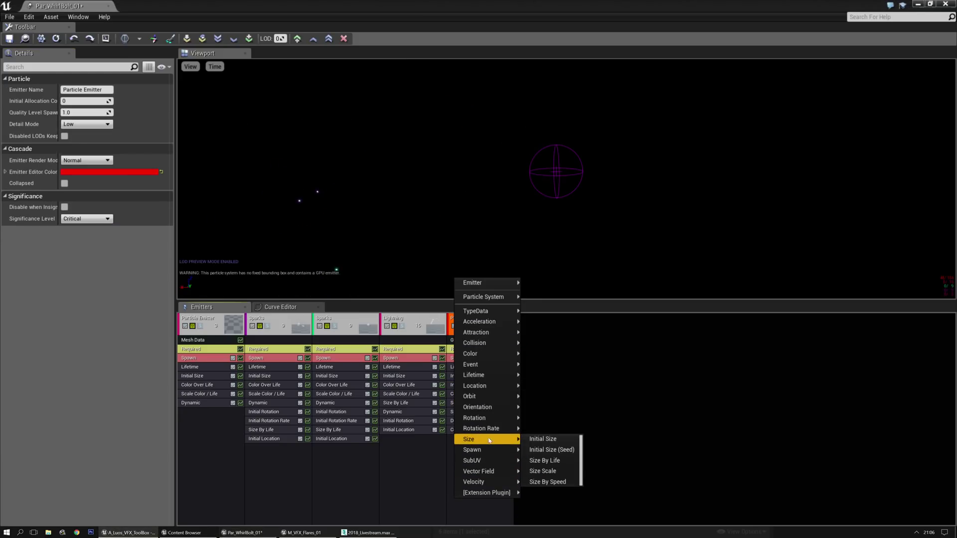
{"action": "left_click", "coordinate": [548, 482]}
{"action": "left_click", "coordinate": [480, 439]}
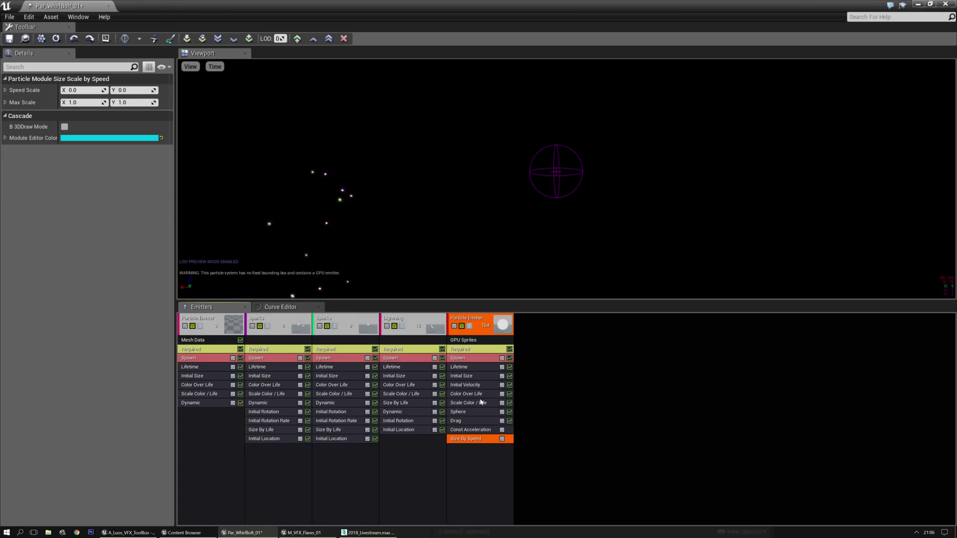
{"action": "left_click", "coordinate": [130, 90]}
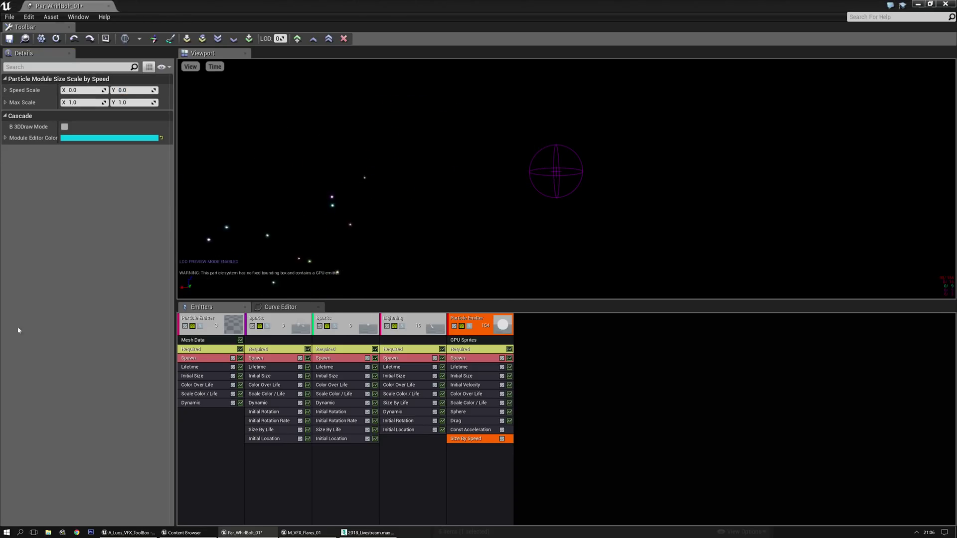
Set the Size By Speed module's Y speed scale to 0.5 and its Y max scale to 10.
{"action": "left_click", "coordinate": [129, 90]}
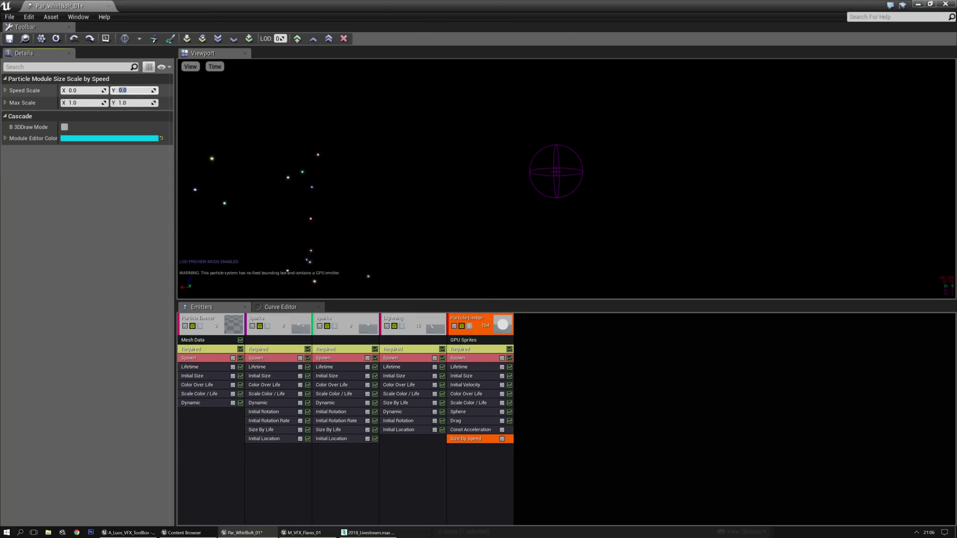
{"action": "type", "text": "0.5"}
{"action": "key", "text": "Tab"}
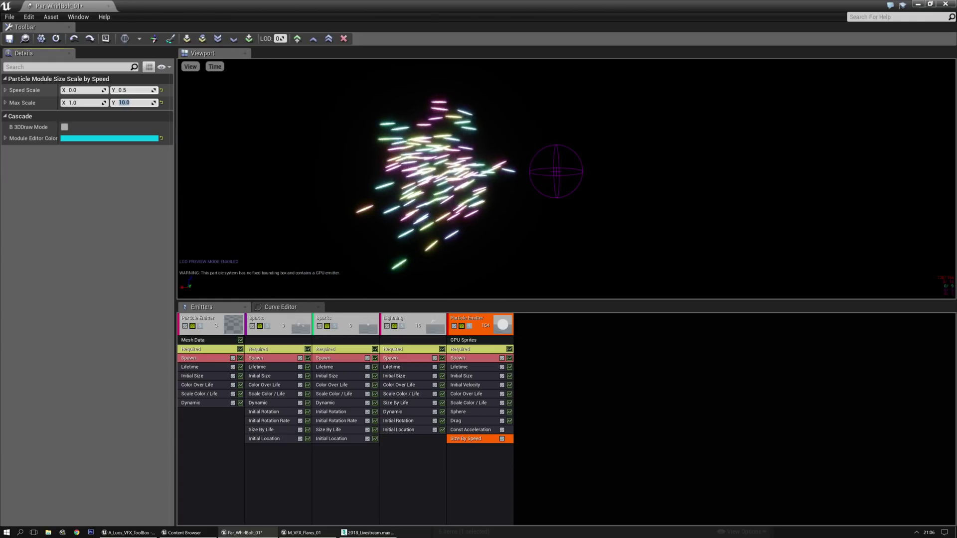
{"action": "left_click_drag", "start_coordinate": [356, 103], "coordinate": [379, 163]}
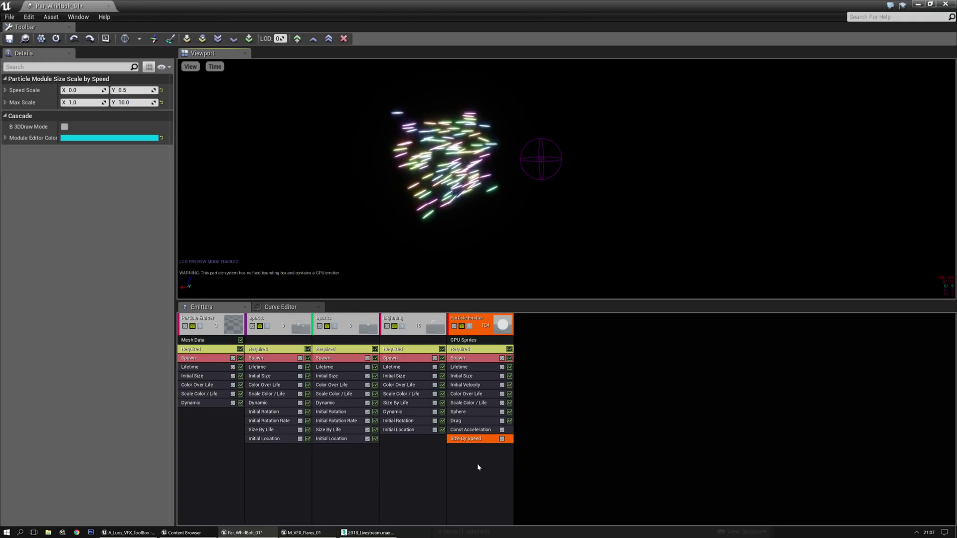
Add a Size By Life module to the GPU sprite emitter and show its settings.
{"action": "right_click", "coordinate": [463, 451]}
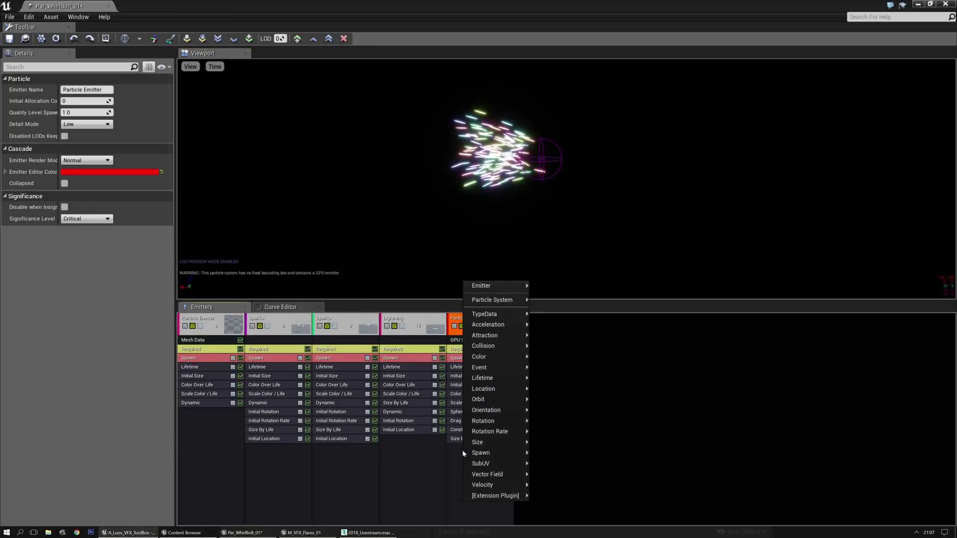
{"action": "mouse_move", "coordinate": [466, 453]}
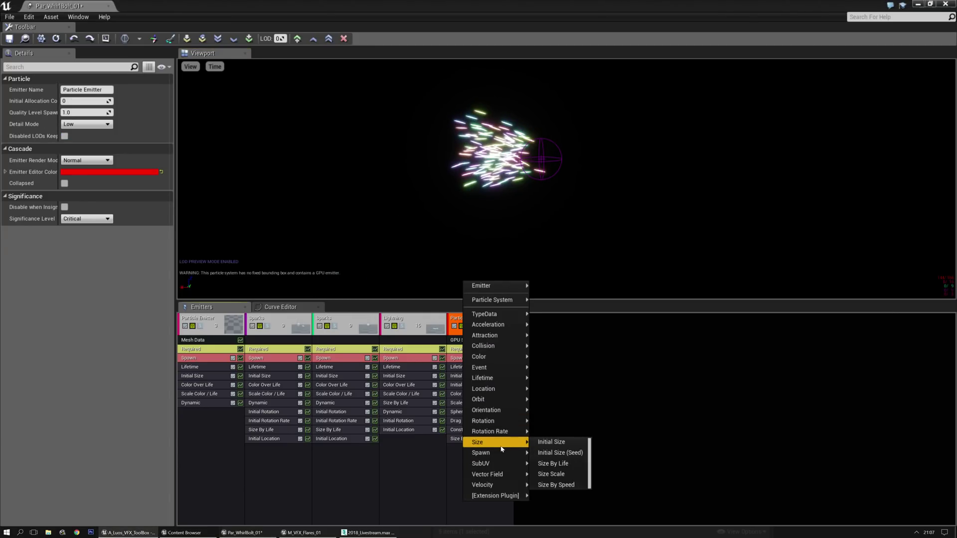
{"action": "left_click", "coordinate": [566, 463]}
{"action": "left_click", "coordinate": [459, 447]}
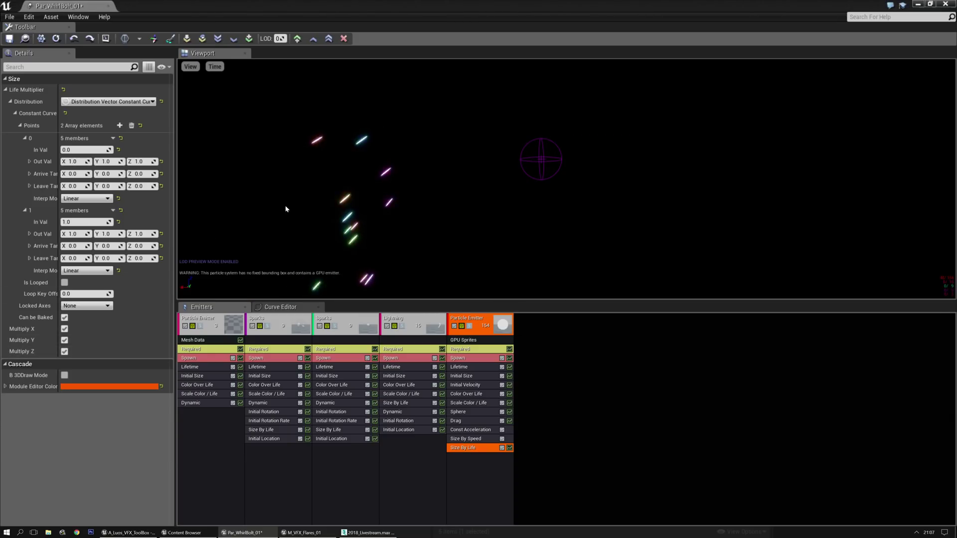
Clear the default points of the Size By Life curve and add four new points.
{"action": "left_click", "coordinate": [132, 125]}
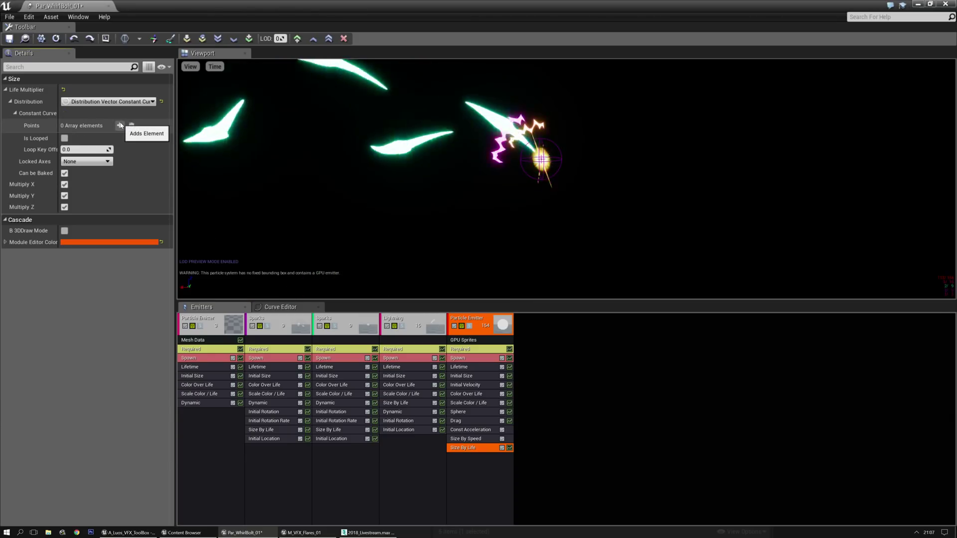
{"action": "left_click", "coordinate": [120, 125]}
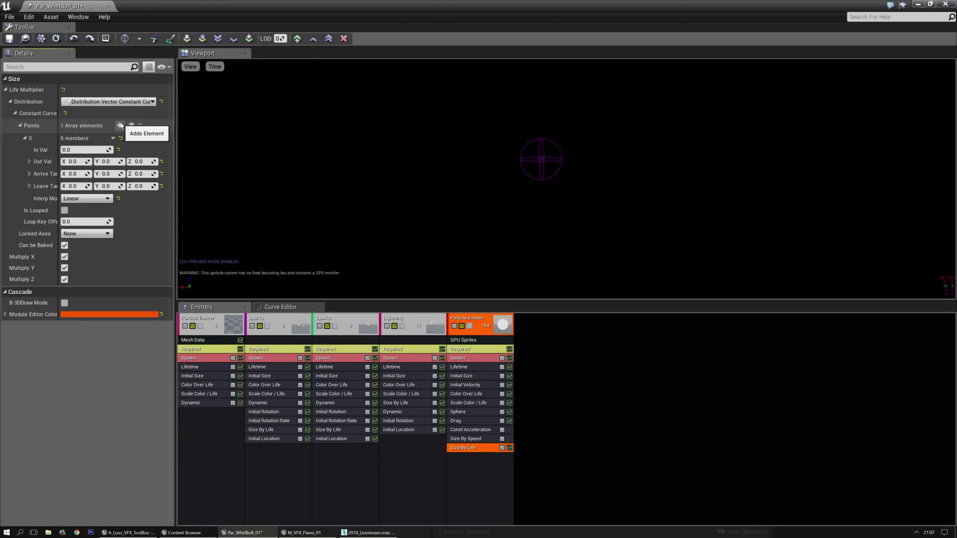
{"action": "left_click", "coordinate": [120, 125]}
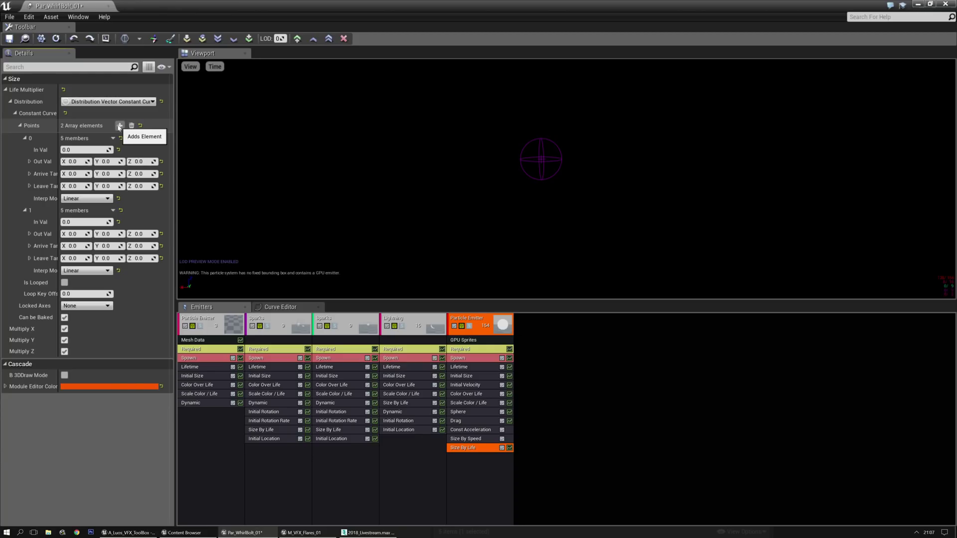
{"action": "left_click", "coordinate": [120, 125]}
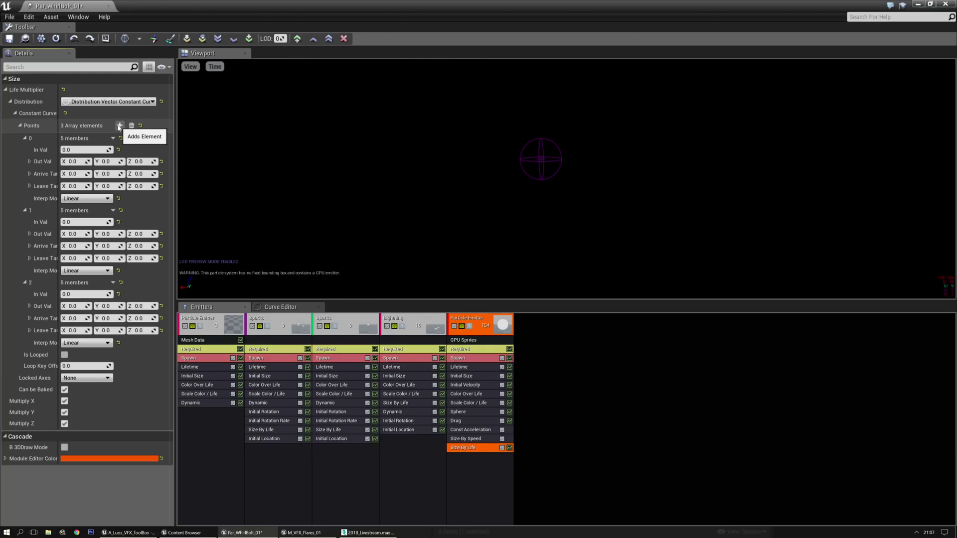
{"action": "left_click", "coordinate": [119, 126]}
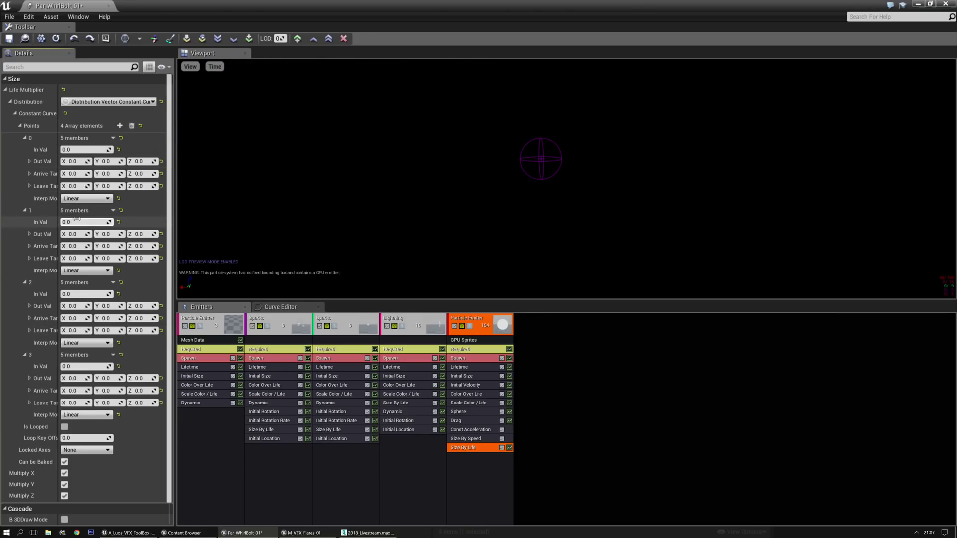
Set Size By Life point 0's output Y to 4, and point 1 to input 0.05 with output X 3, Y 4, Z 4.
{"action": "left_click", "coordinate": [112, 162]}
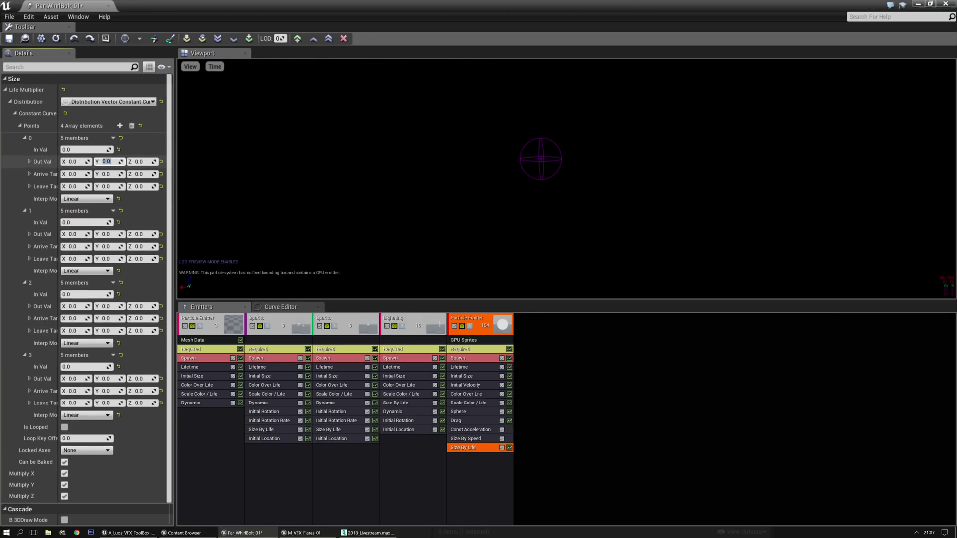
{"action": "type", "text": "4"}
{"action": "key", "text": "Return"}
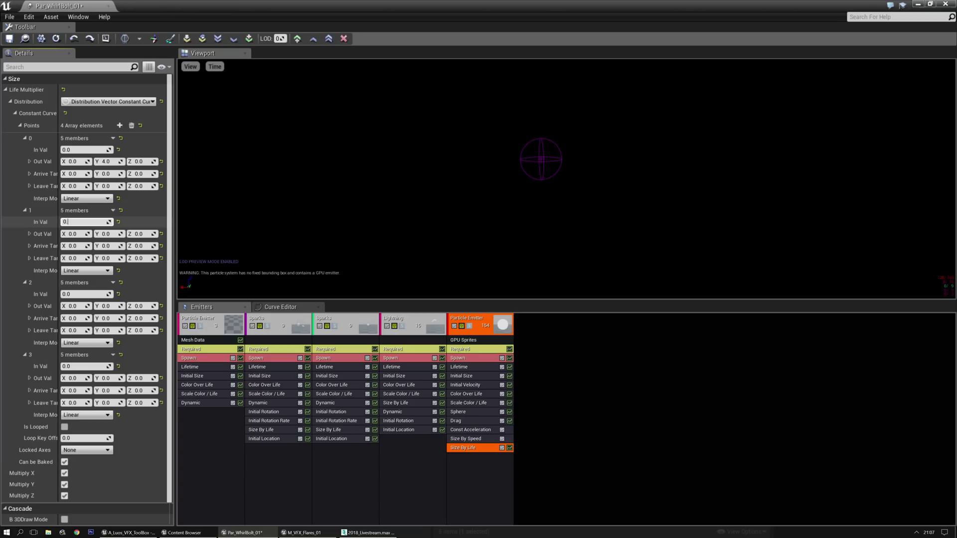
{"action": "type", "text": "0.05"}
{"action": "key", "text": "Return"}
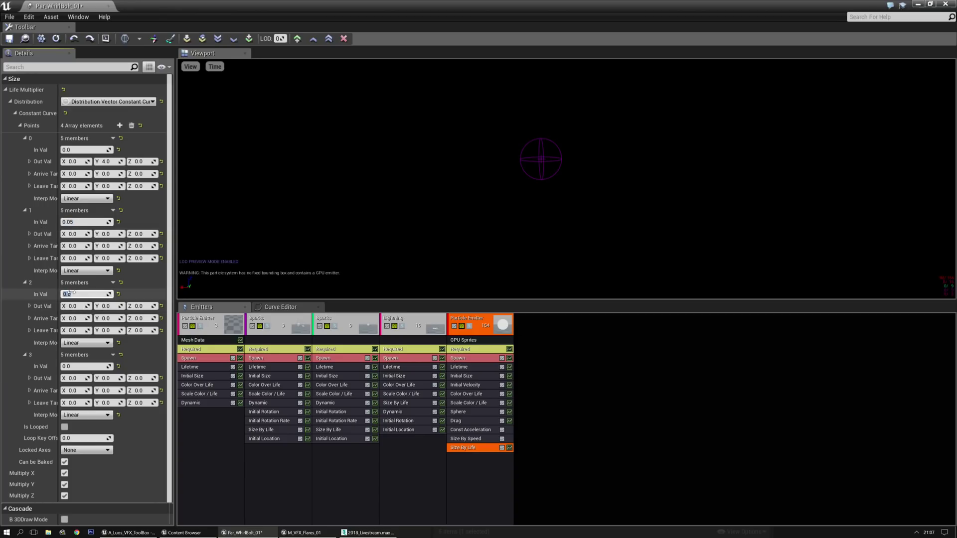
{"action": "left_click", "coordinate": [77, 234]}
{"action": "type", "text": "3"}
{"action": "key", "text": "Tab"}
{"action": "type", "text": "4"}
{"action": "key", "text": "Tab"}
{"action": "type", "text": "4"}
{"action": "key", "text": "Return"}
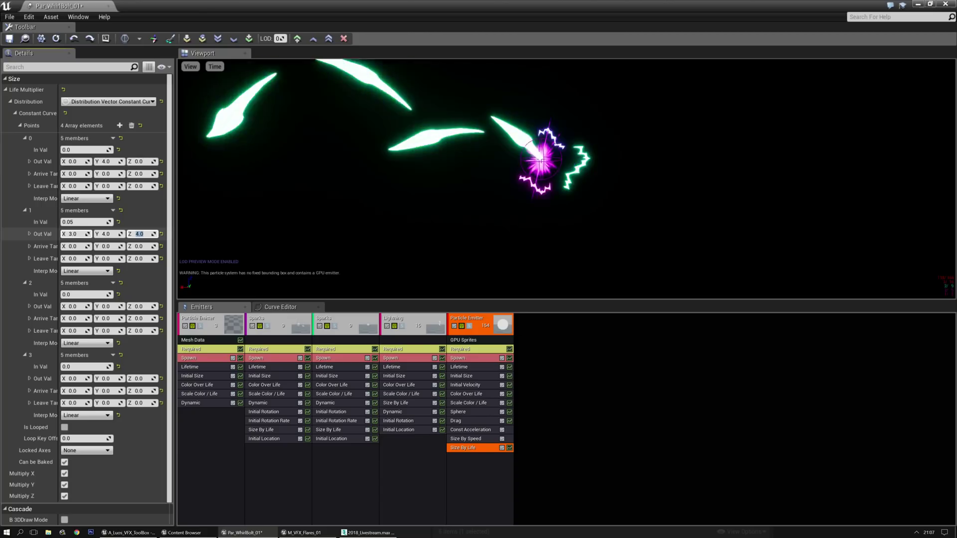
Set Size By Life point 2 to input 0.15 with output 1, 1, 1, and point 3's input to 1.
{"action": "left_click", "coordinate": [93, 295]}
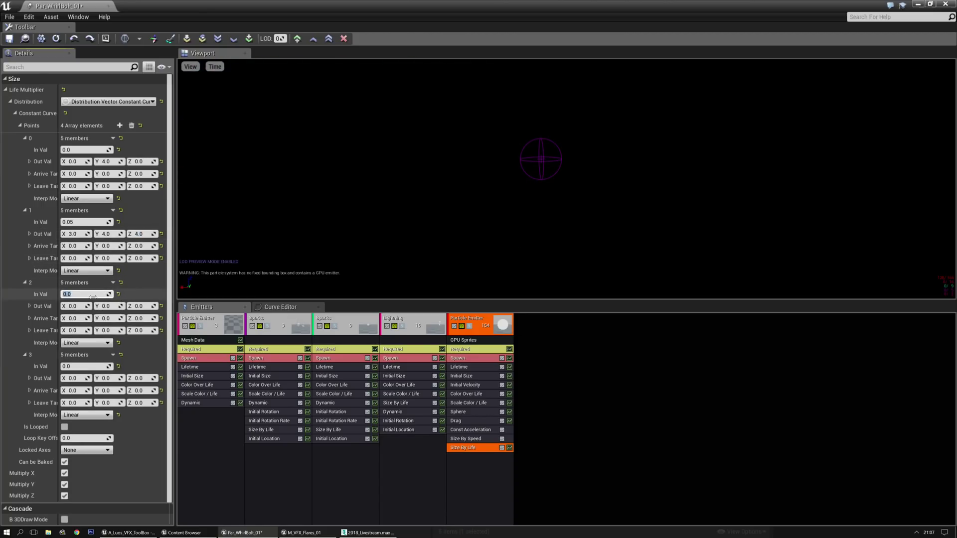
{"action": "key", "text": "Tab"}
{"action": "type", "text": "1"}
{"action": "key", "text": "Tab"}
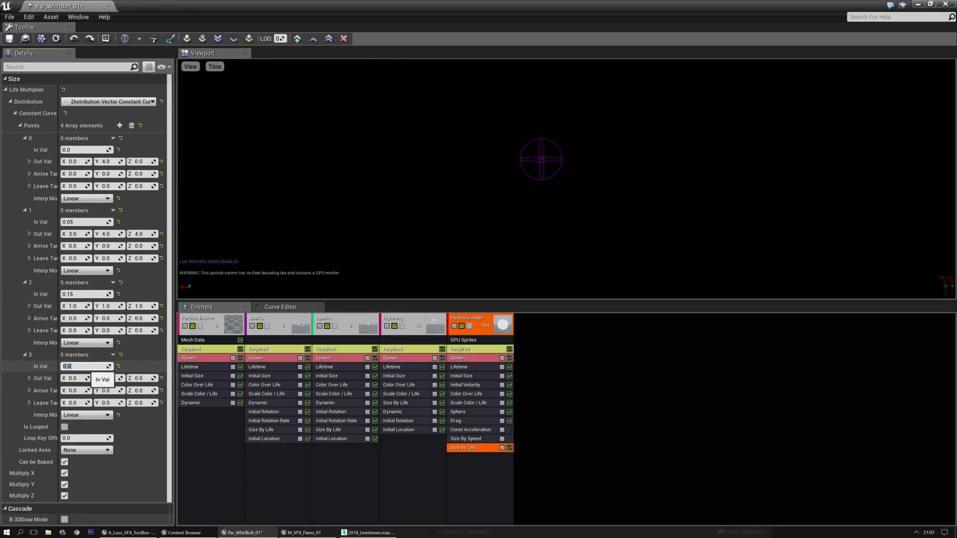
{"action": "left_click", "coordinate": [409, 294]}
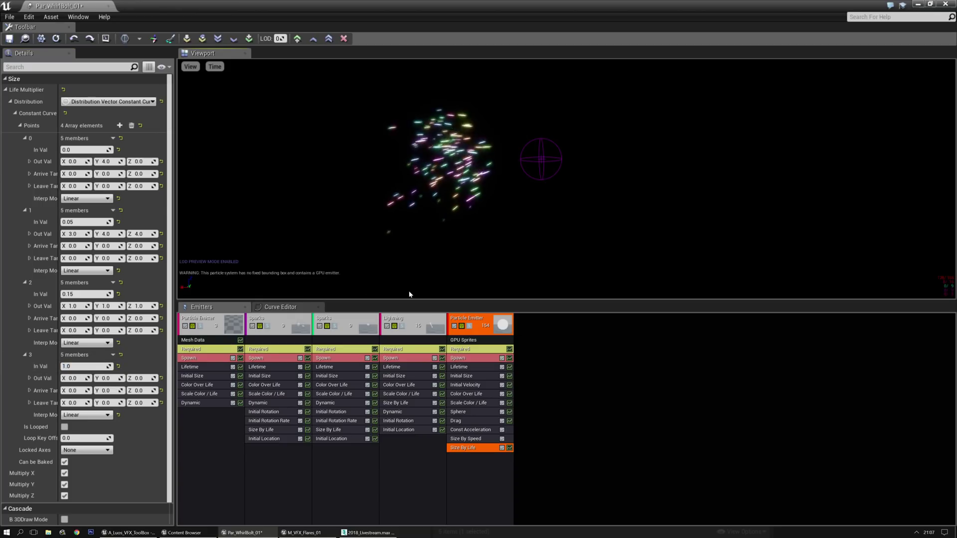
Set the start radius of the GPU sprite emitter's Sphere module to 25.
{"action": "left_click", "coordinate": [470, 326]}
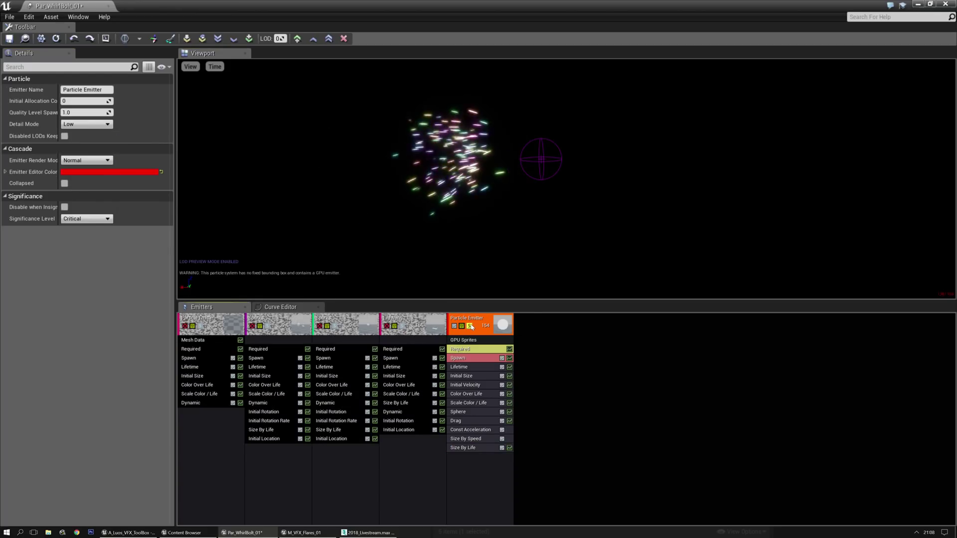
{"action": "left_click", "coordinate": [470, 326]}
{"action": "left_click", "coordinate": [458, 411]}
{"action": "left_click", "coordinate": [84, 113]}
{"action": "type", "text": "25"}
{"action": "key", "text": "Return"}
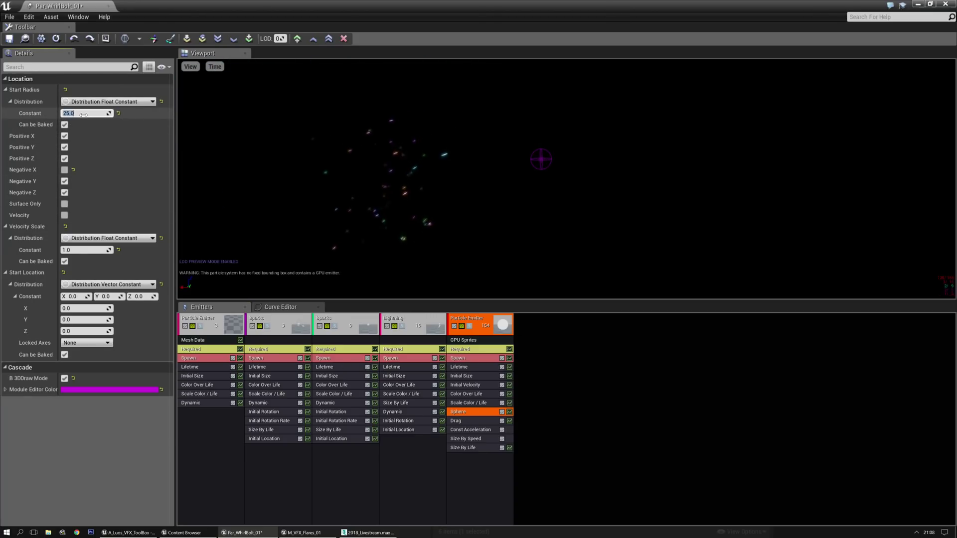
Set the GPU sprite emitter's Emitter Loops to 1 in its Required module.
{"action": "left_click", "coordinate": [466, 349]}
{"action": "left_click", "coordinate": [84, 326]}
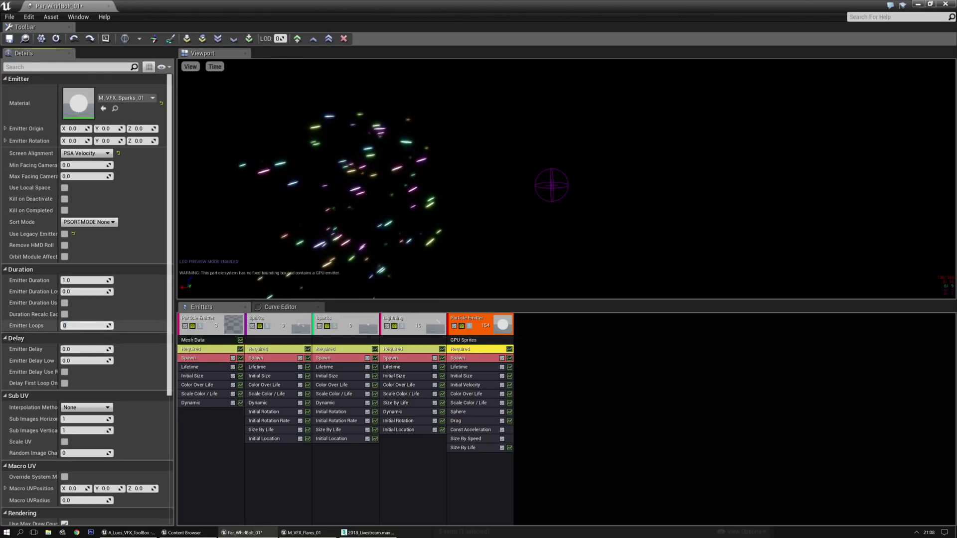
{"action": "left_click", "coordinate": [391, 352]}
{"action": "left_click", "coordinate": [469, 350]}
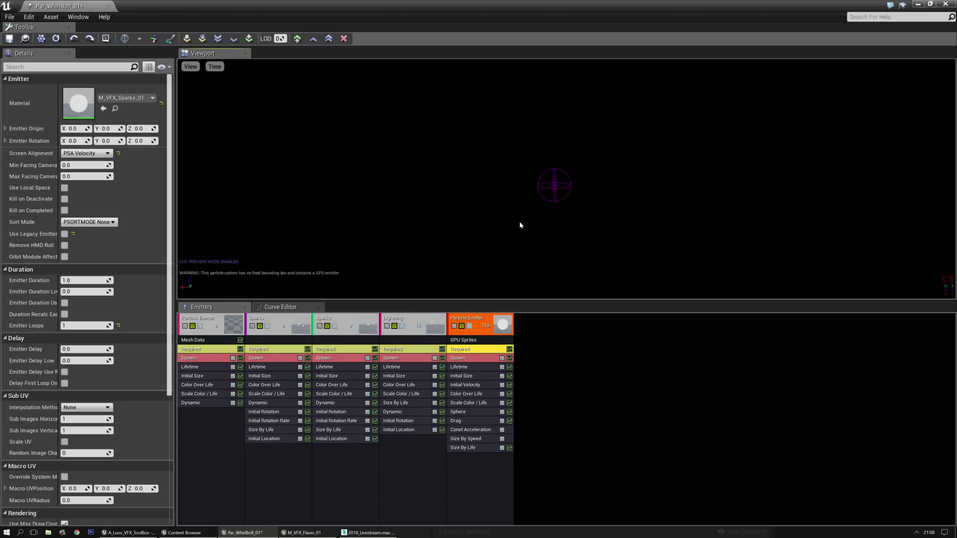
Enable velocity on the Sphere module and make its velocity scale a uniform float distribution from 5 to 10.
{"action": "left_click", "coordinate": [478, 410]}
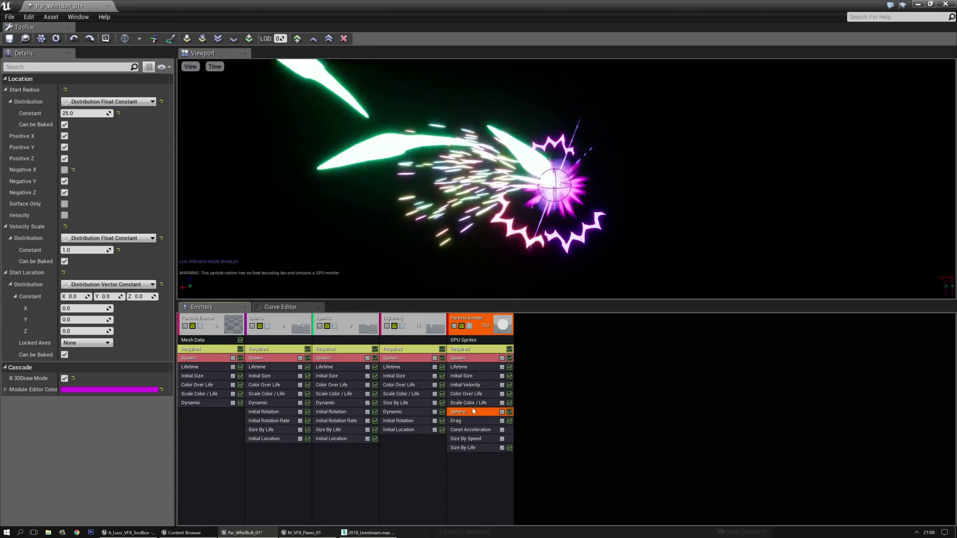
{"action": "left_click", "coordinate": [65, 216]}
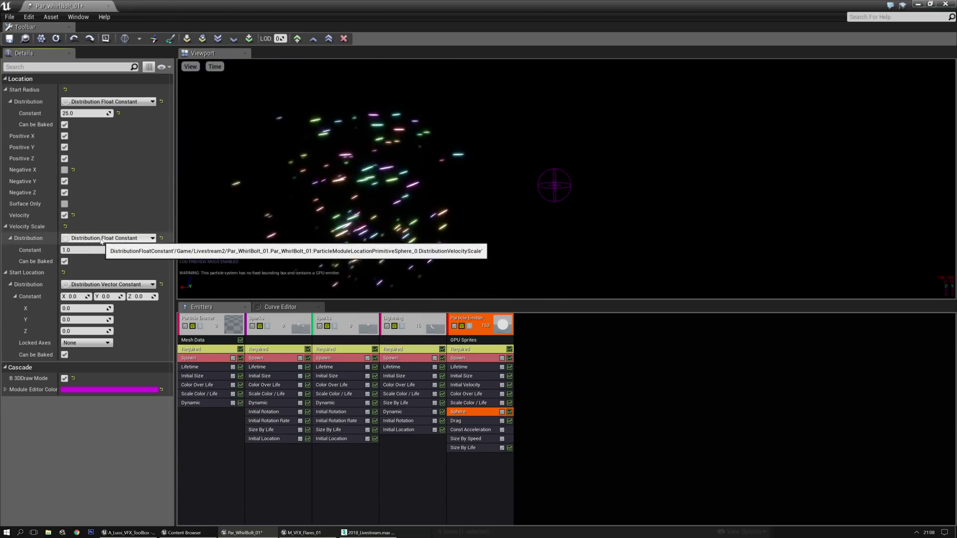
{"action": "left_click", "coordinate": [106, 239]}
{"action": "left_click", "coordinate": [114, 286]}
{"action": "left_click", "coordinate": [94, 250]}
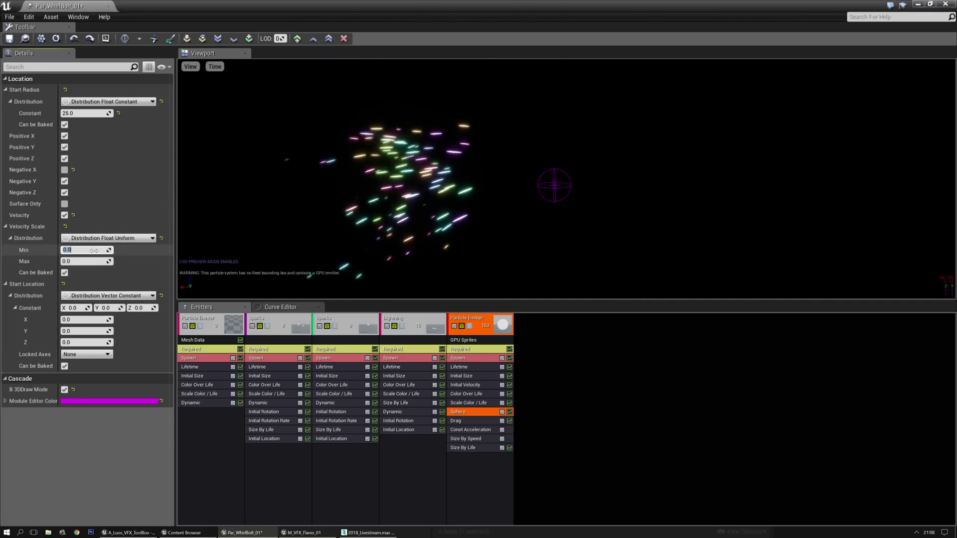
{"action": "key", "text": "BackSpace"}
{"action": "type", "text": "5"}
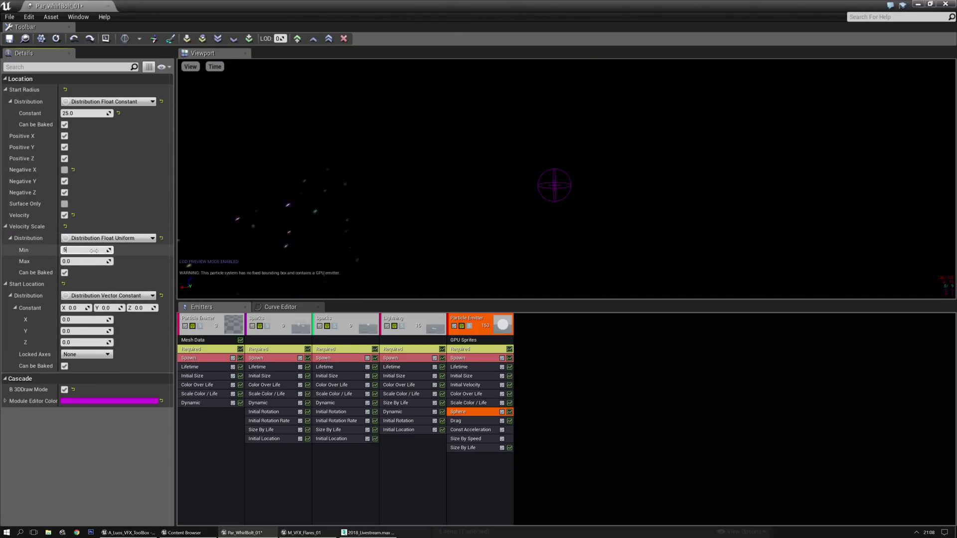
{"action": "key", "text": "Tab"}
{"action": "type", "text": "10"}
{"action": "key", "text": "Return"}
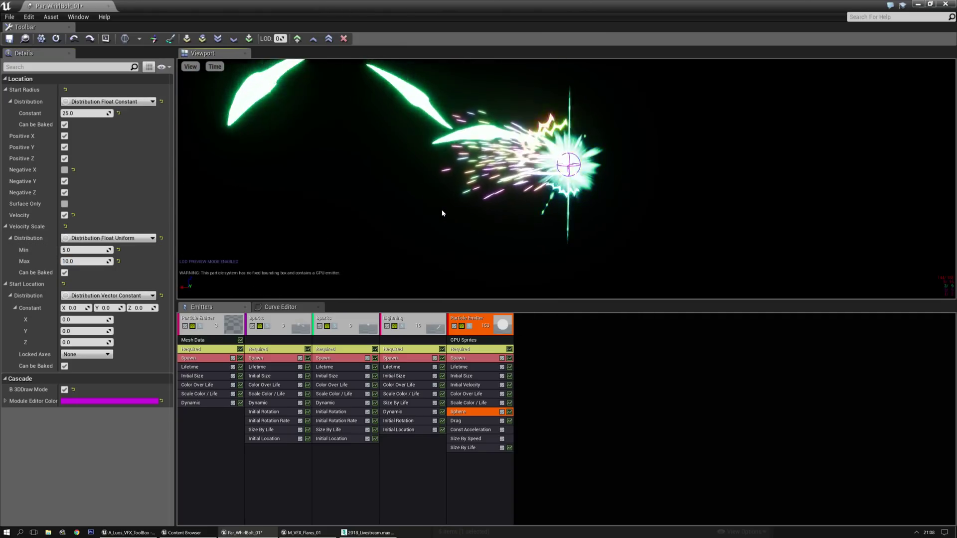
Turn off the Sphere module's 3D draw mode and set its velocity scale to min 20 and max 40.
{"action": "left_click", "coordinate": [65, 390]}
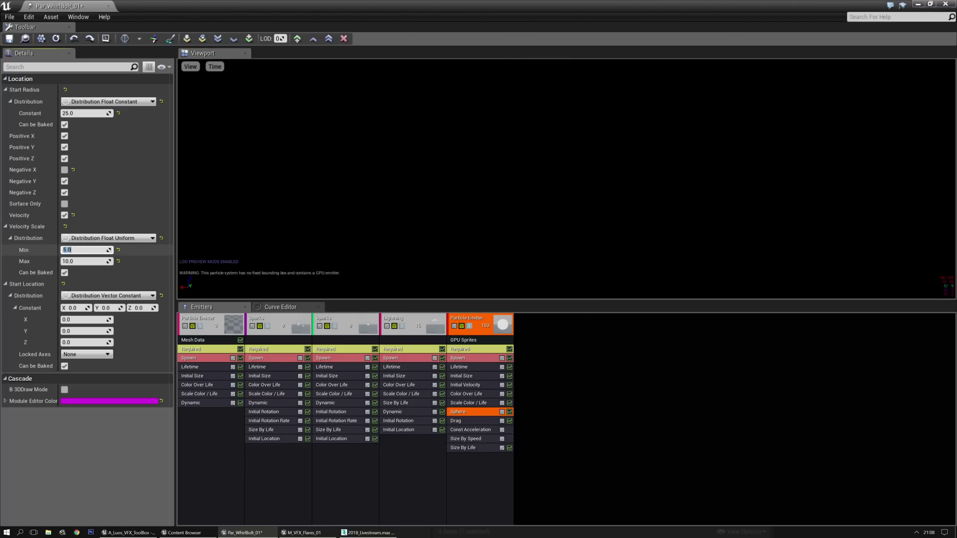
{"action": "type", "text": "20"}
{"action": "key", "text": "Tab"}
{"action": "type", "text": "40"}
{"action": "key", "text": "Return"}
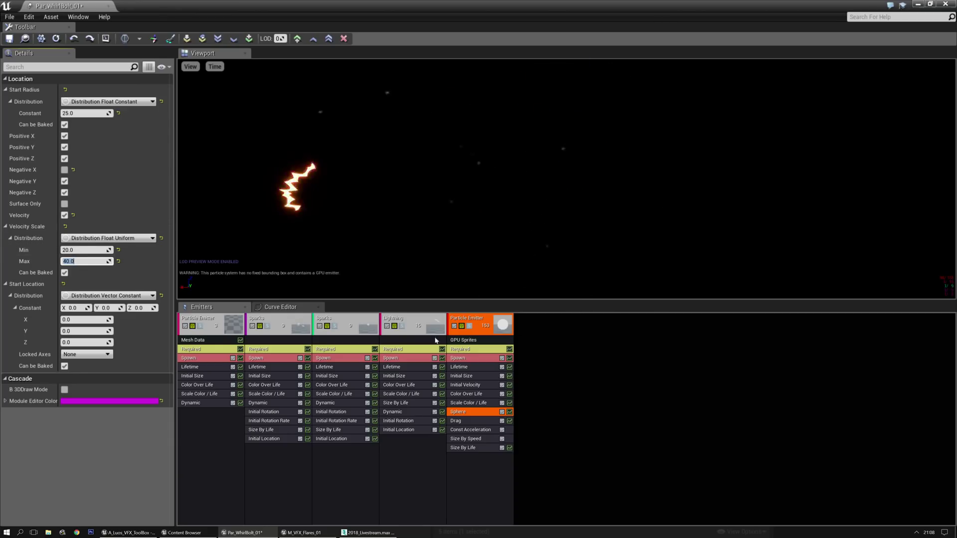
Set the X component of the GPU sprite emitter's start velocity to max 1200 and min 600.
{"action": "left_click", "coordinate": [465, 385]}
{"action": "left_click", "coordinate": [78, 114]}
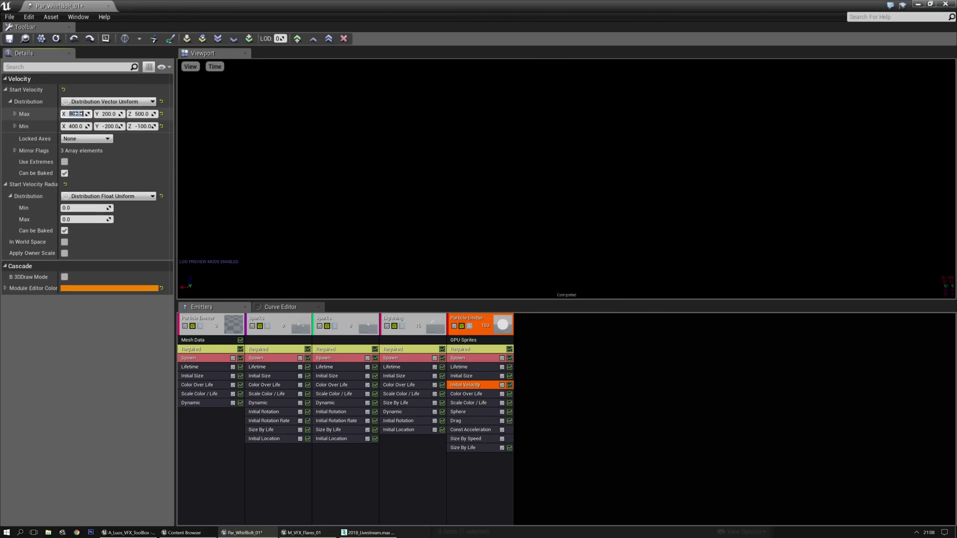
{"action": "type", "text": "1200"}
{"action": "left_click", "coordinate": [73, 126]}
{"action": "type", "text": "-50"}
{"action": "key", "text": "Return"}
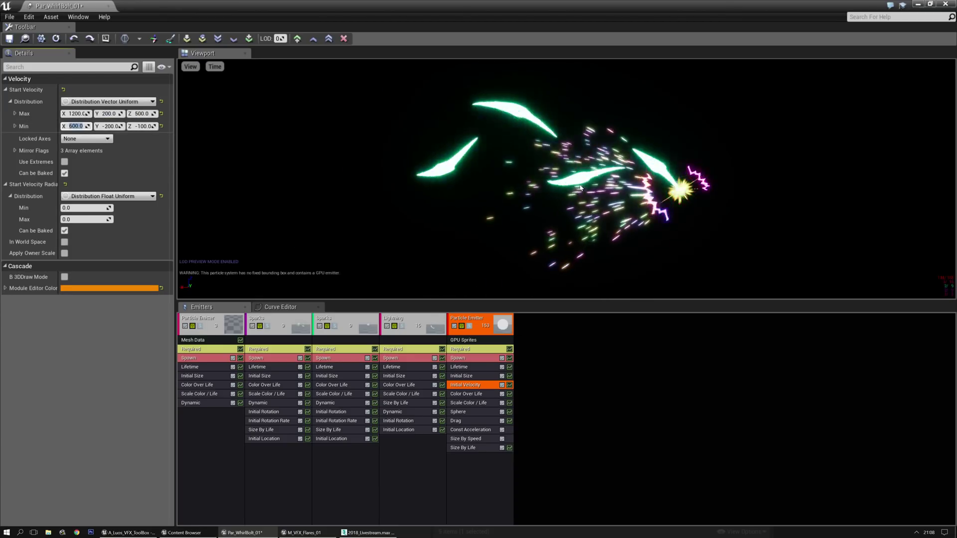
Set the GPU sprite emitter's lifetime to min 0.22 and max 0.55.
{"action": "left_click", "coordinate": [461, 375]}
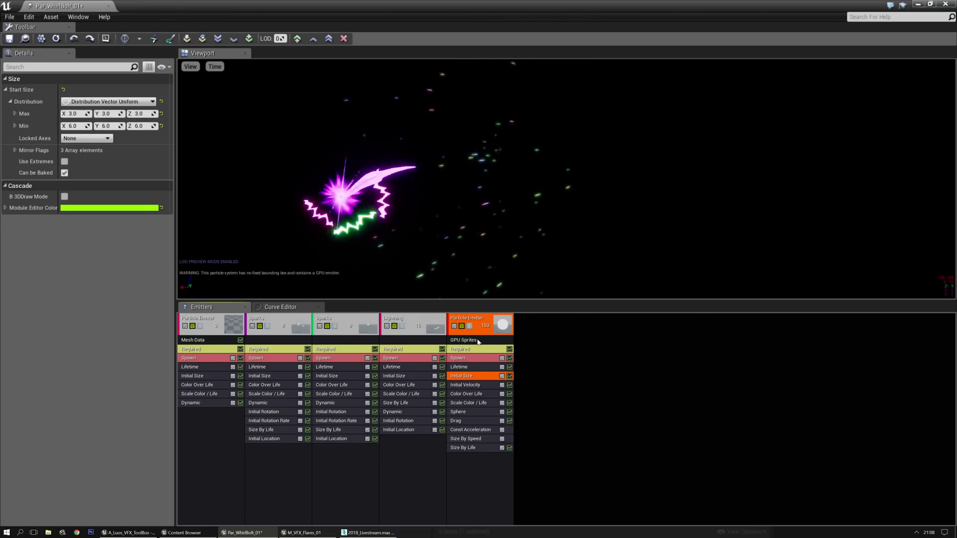
{"action": "left_click", "coordinate": [459, 367]}
{"action": "left_click", "coordinate": [80, 114]}
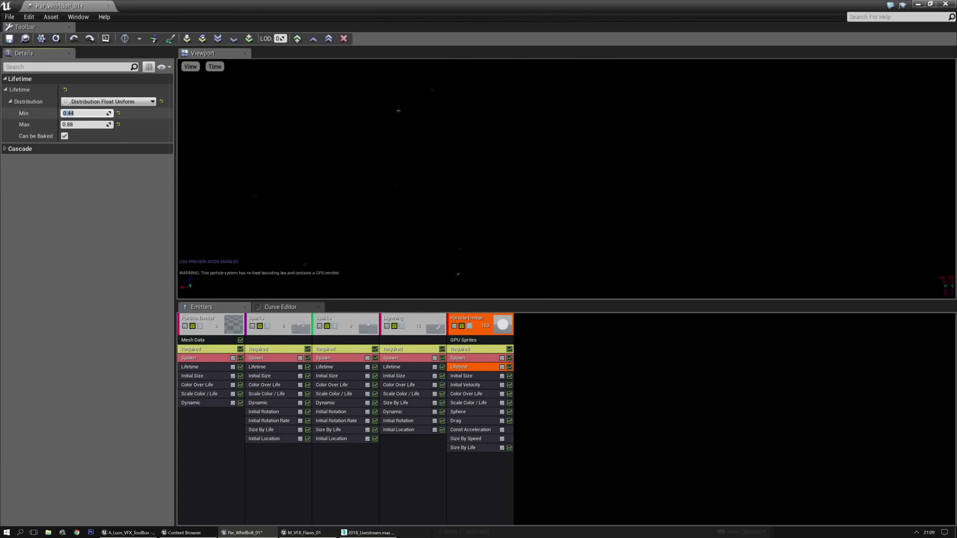
{"action": "type", "text": "0.55"}
{"action": "key", "text": "Return"}
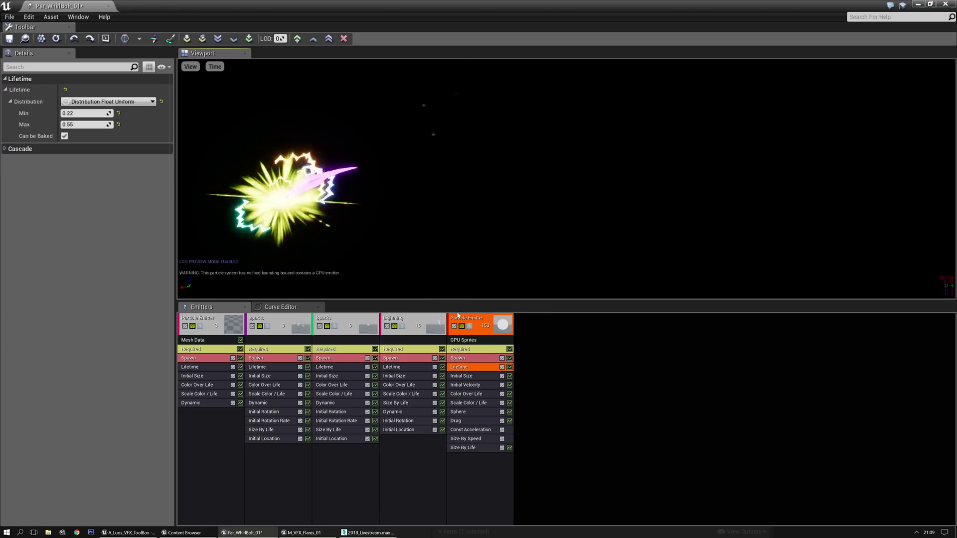
Duplicate the GPU sprite emitter and copy the Lightning emitter's Initial Location module onto the duplicate.
{"action": "left_click", "coordinate": [465, 412]}
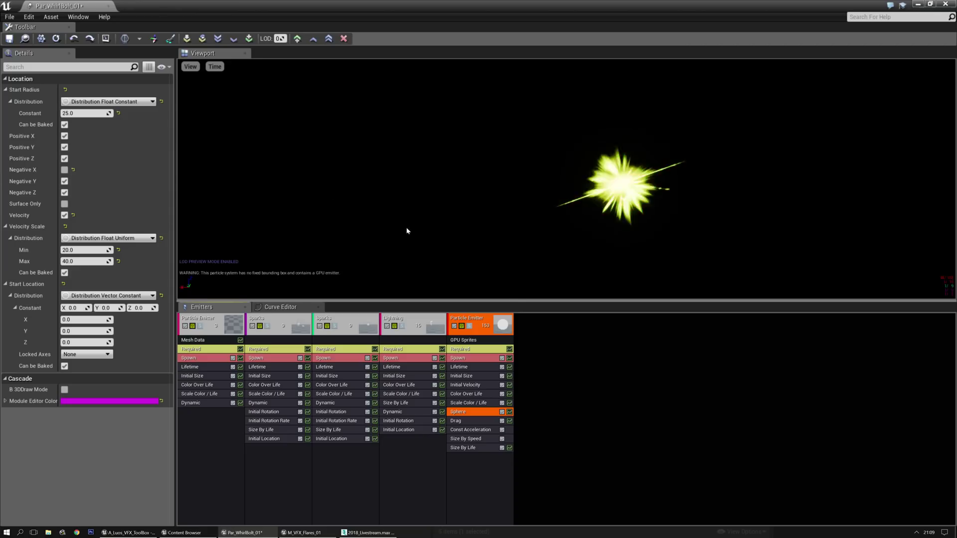
{"action": "left_click", "coordinate": [472, 323]}
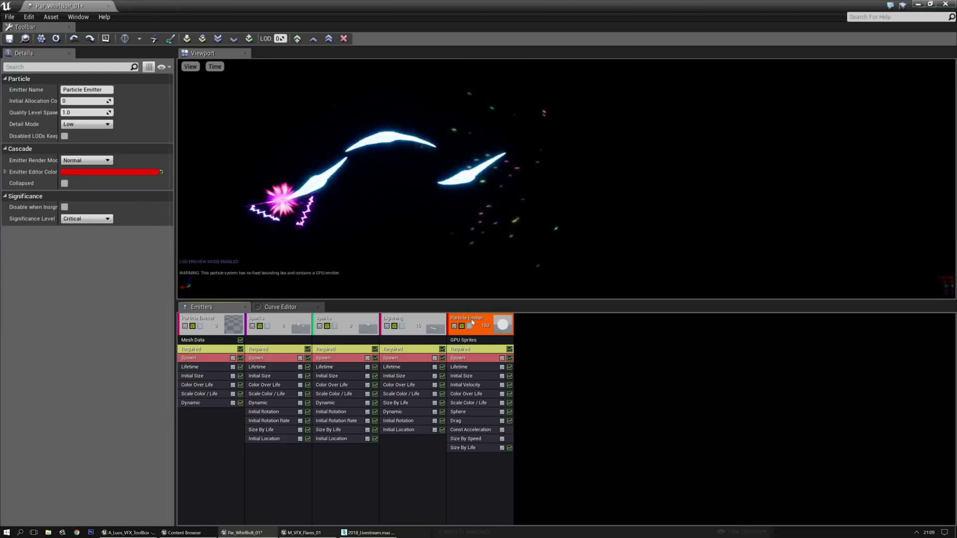
{"action": "key", "text": "ctrl+d"}
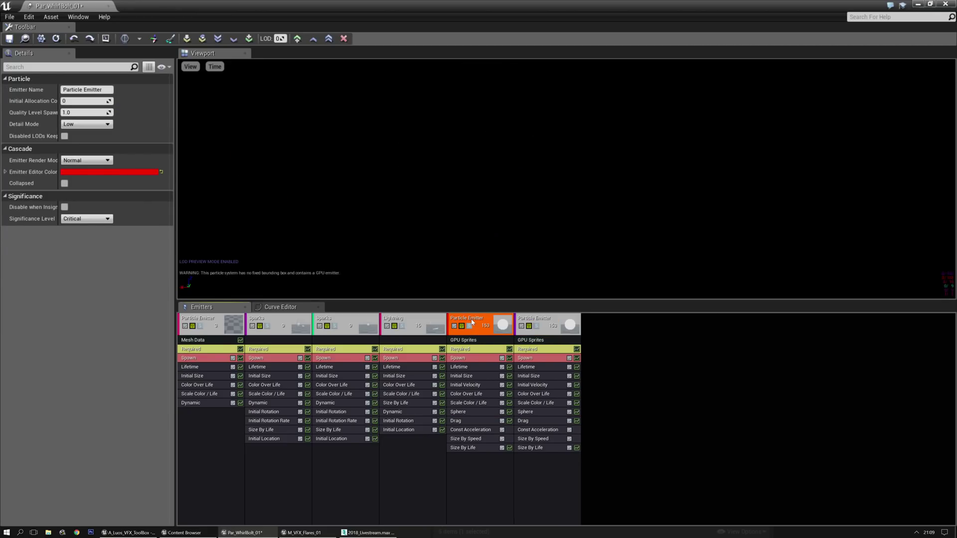
{"action": "left_click", "coordinate": [554, 474]}
{"action": "left_click", "coordinate": [414, 431]}
{"action": "left_click_drag", "start_coordinate": [413, 433], "coordinate": [541, 458]}
Make the duplicate emitter's start location a constant vector distribution with X at 900.
{"action": "left_click", "coordinate": [110, 101]}
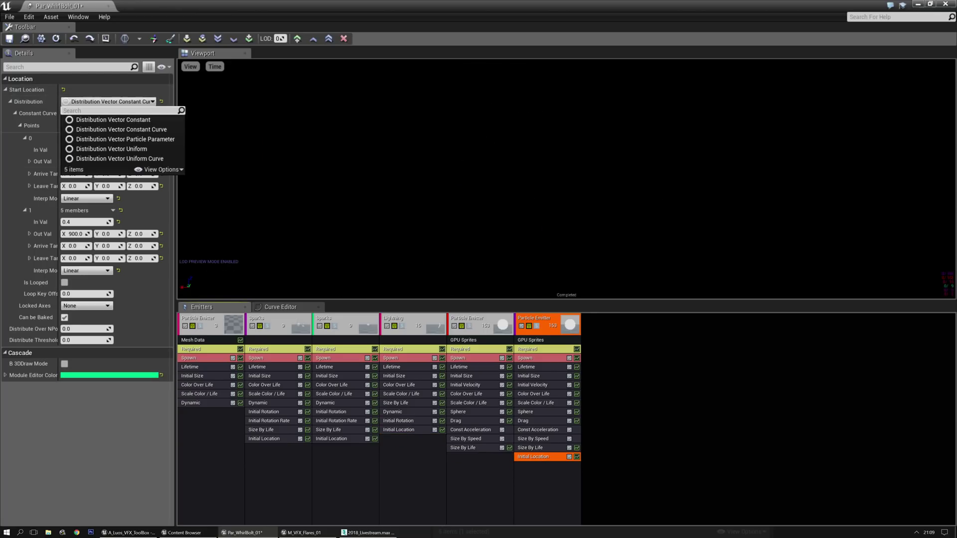
{"action": "left_click", "coordinate": [91, 114]}
{"action": "left_click", "coordinate": [90, 114]}
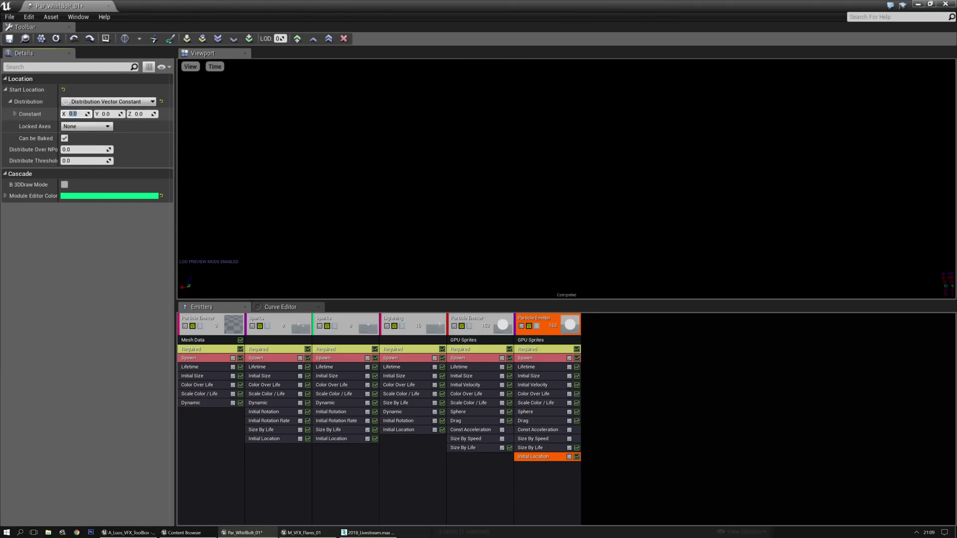
{"action": "type", "text": "900"}
{"action": "key", "text": "Return"}
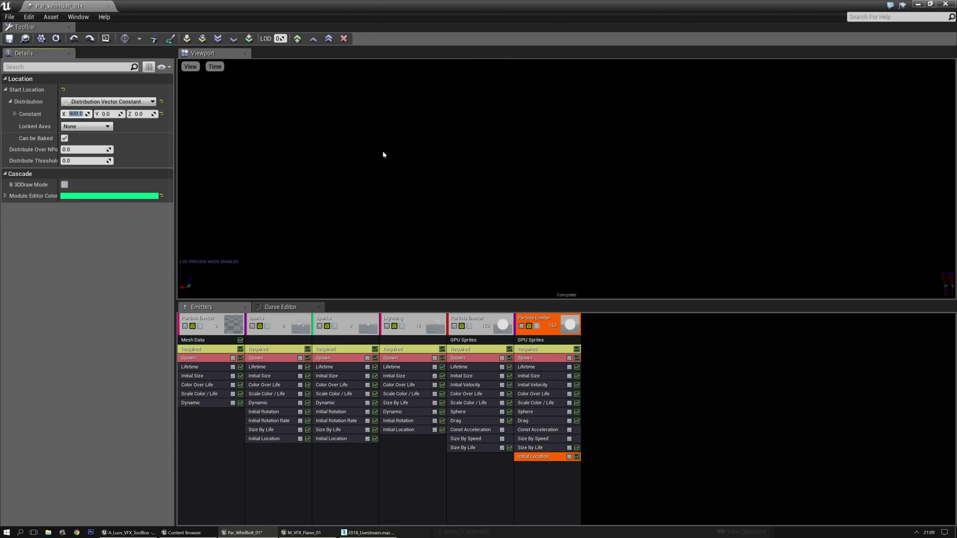
Disable Positive X and enable Negative X spawning on the duplicate emitter's Sphere module.
{"action": "left_click", "coordinate": [537, 412]}
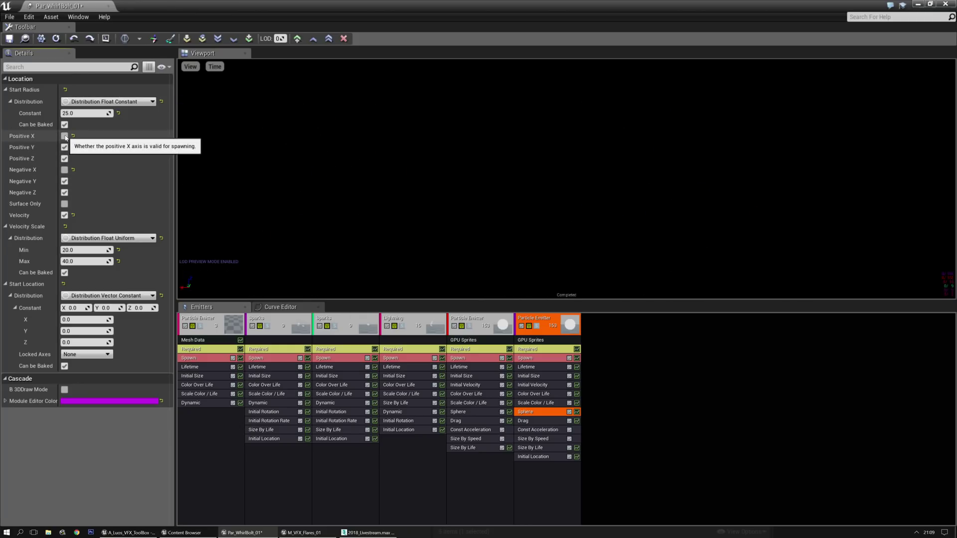
{"action": "left_click", "coordinate": [64, 171]}
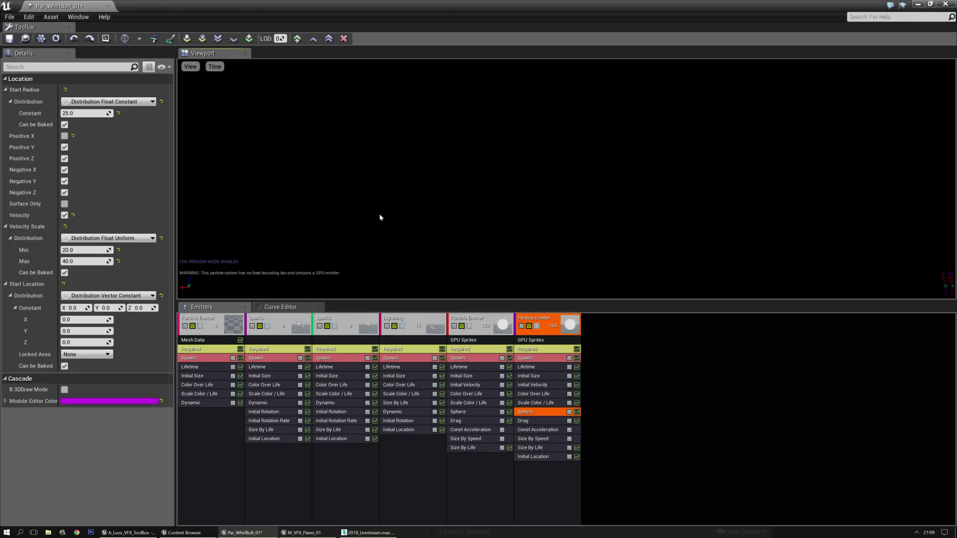
Set the X component of the duplicate emitter's start velocity to max -1200 and min -600.
{"action": "left_click", "coordinate": [538, 387]}
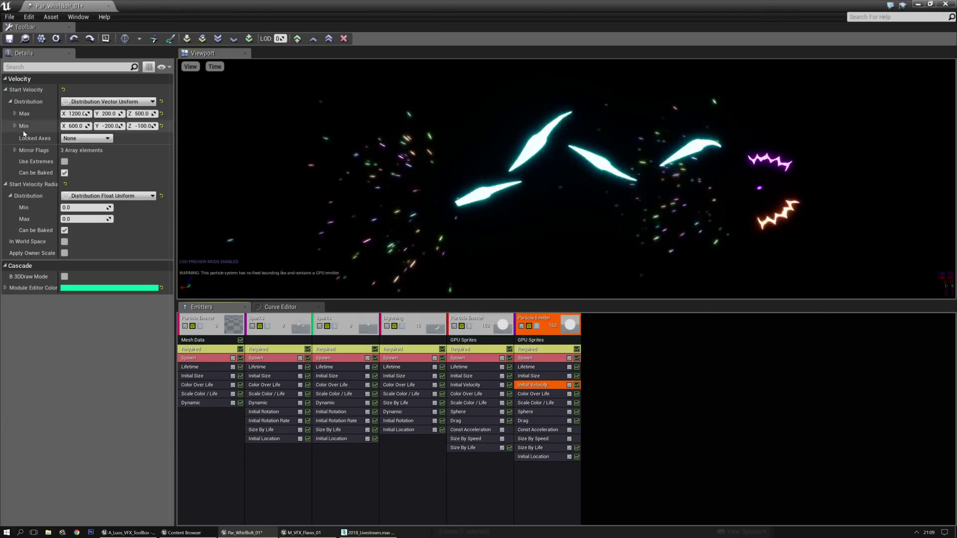
{"action": "type", "text": "1200"}
{"action": "key", "text": "Return"}
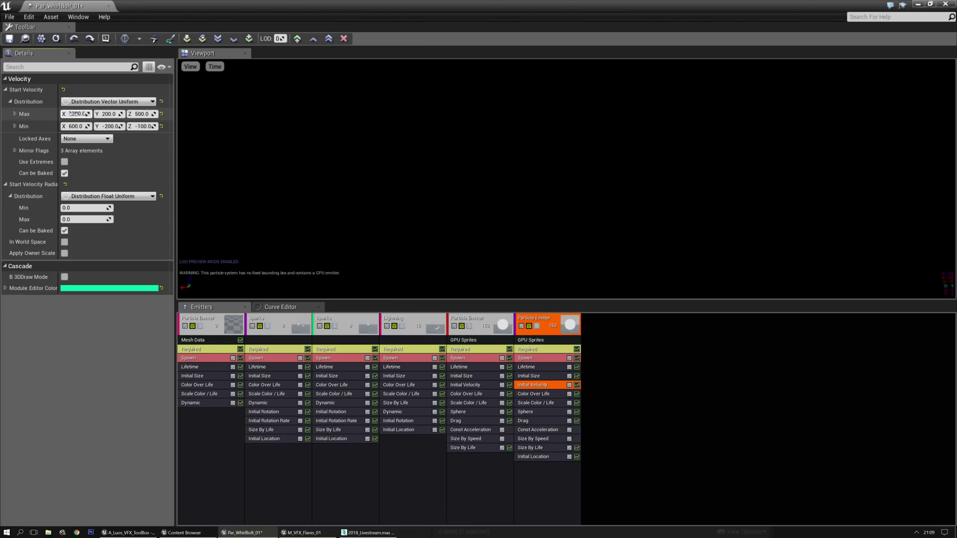
{"action": "key", "text": "Tab"}
{"action": "key", "text": "Tab"}
{"action": "key", "text": "Tab"}
{"action": "key", "text": "Tab"}
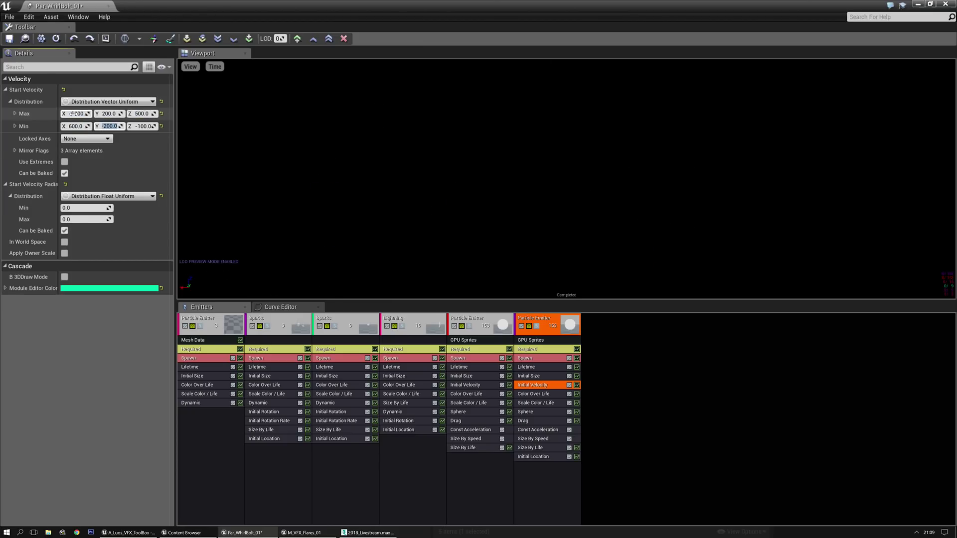
{"action": "left_click", "coordinate": [74, 126]}
{"action": "type", "text": "-600"}
{"action": "key", "text": "Return"}
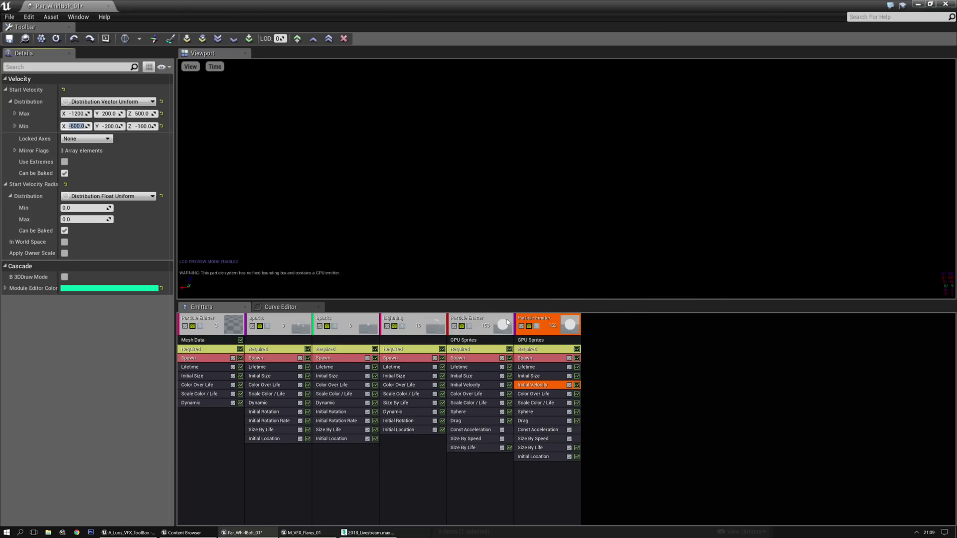
Compare the duplicate emitter's burst list with the times of the Lightning emitter's last four bursts.
{"action": "left_click", "coordinate": [536, 358]}
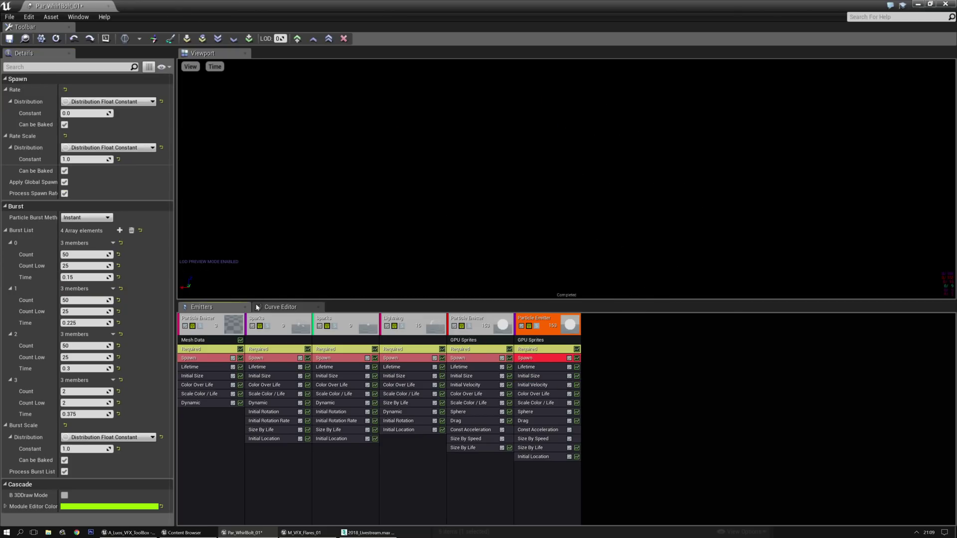
{"action": "left_click", "coordinate": [423, 358]}
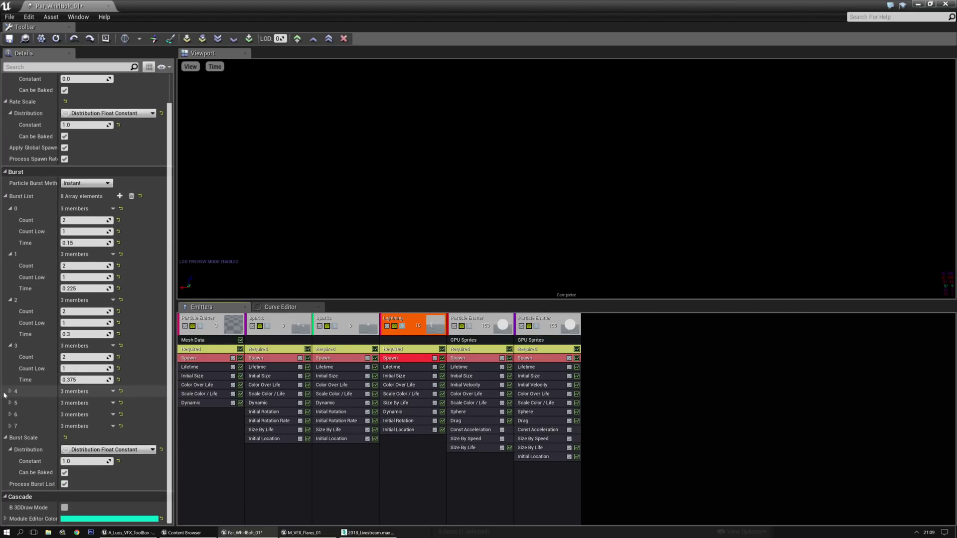
{"action": "left_click", "coordinate": [10, 391]}
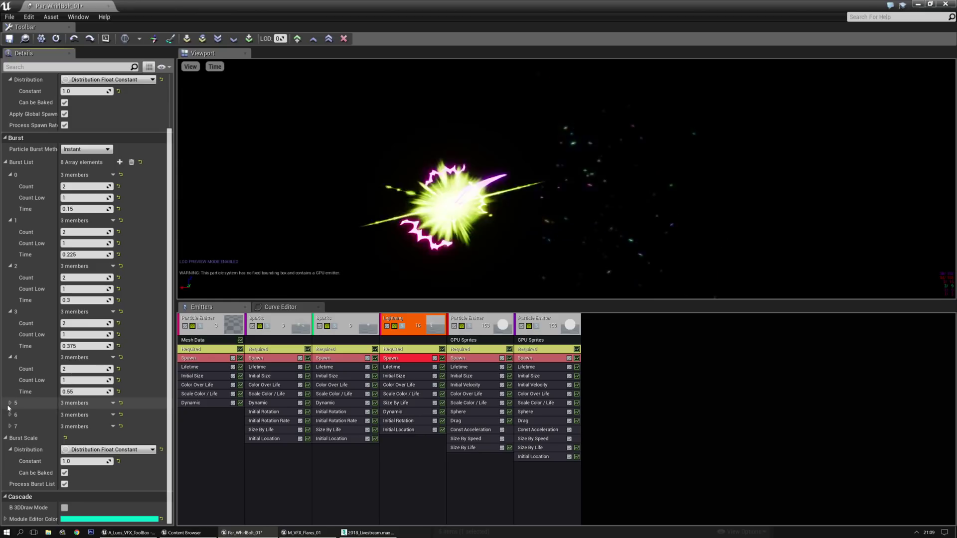
{"action": "left_click", "coordinate": [10, 404]}
{"action": "left_click", "coordinate": [10, 414]}
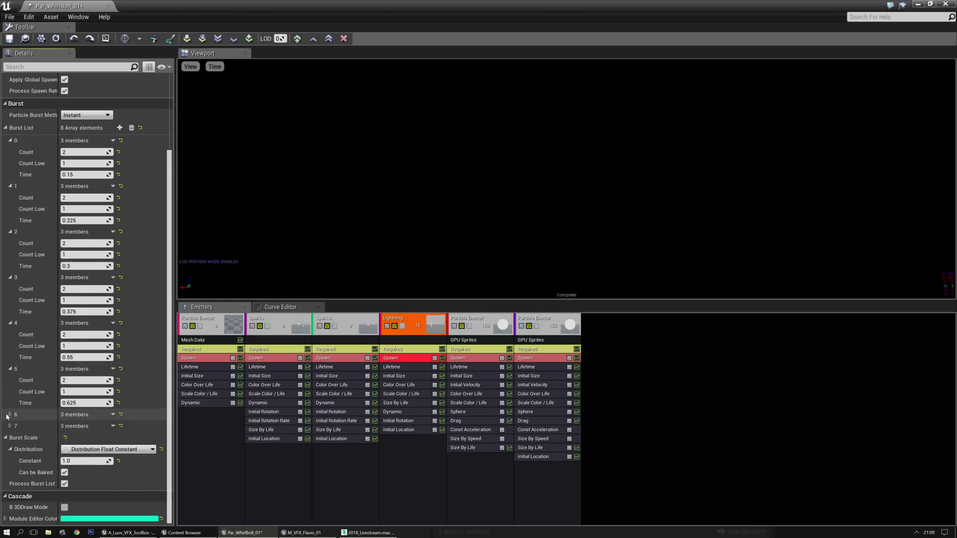
{"action": "left_click", "coordinate": [10, 460]}
{"action": "scroll", "coordinate": [12, 431], "scroll_direction": "down", "scroll_amount": 1}
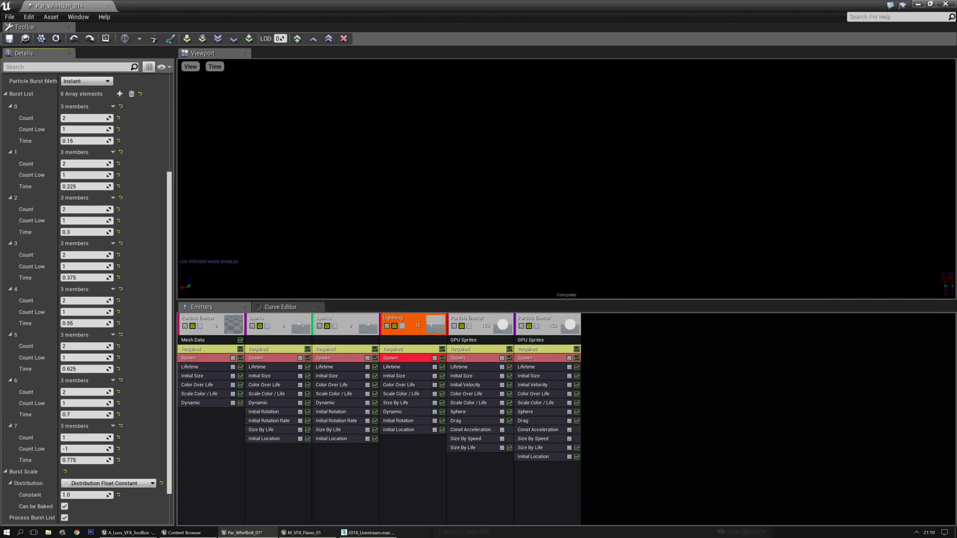
Set the times of the duplicate emitter's first two bursts to 0.55 and 0.625.
{"action": "left_click", "coordinate": [530, 359]}
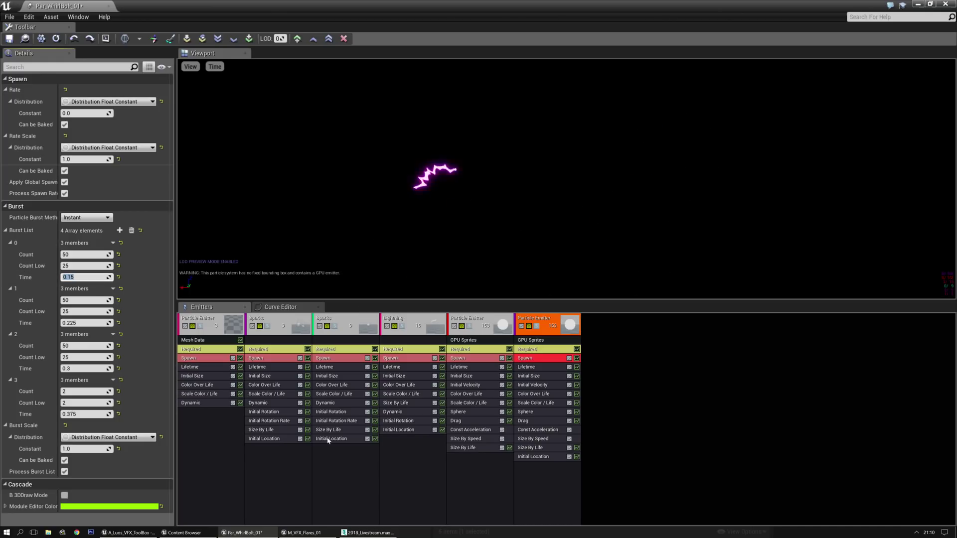
{"action": "left_click", "coordinate": [81, 283]}
{"action": "left_click", "coordinate": [83, 277]}
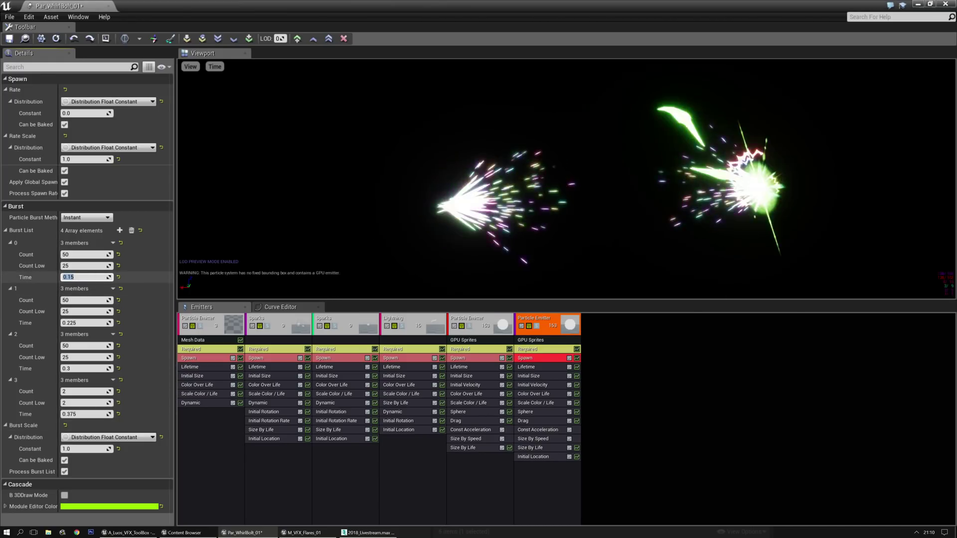
{"action": "type", "text": "0.55"}
{"action": "key", "text": "Tab"}
{"action": "key", "text": "Tab"}
{"action": "key", "text": "Tab"}
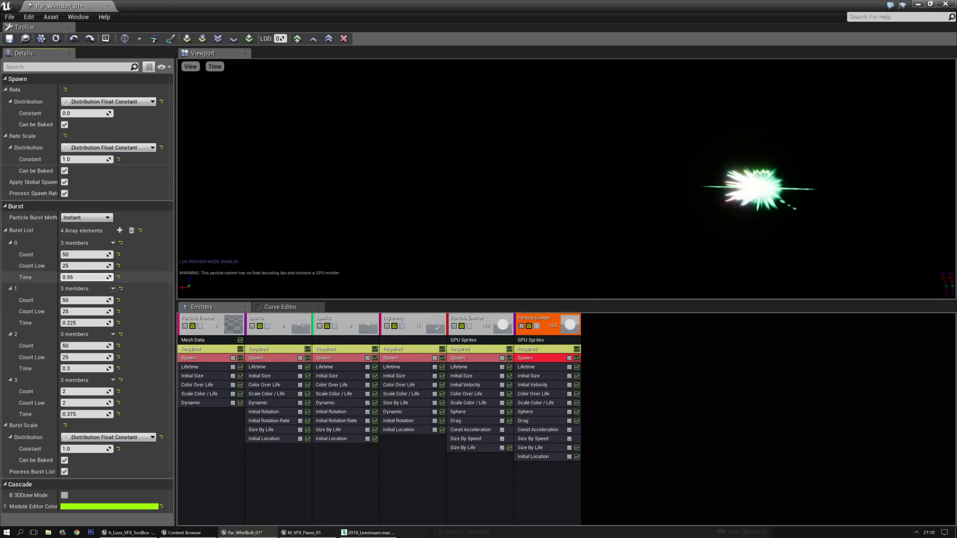
{"action": "type", "text": "0.6"}
{"action": "key", "text": "Return"}
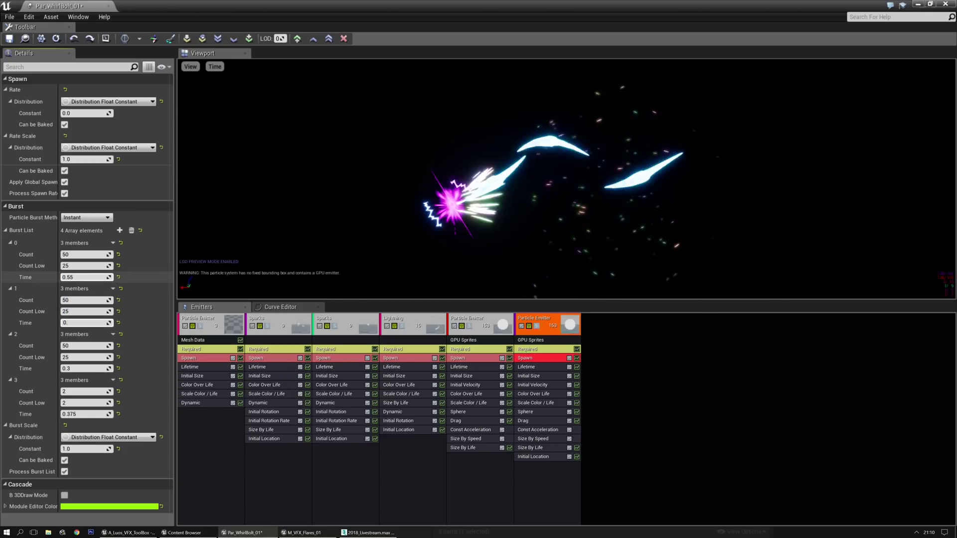
{"action": "type", "text": "25"}
{"action": "key", "text": "Tab"}
{"action": "key", "text": "Tab"}
{"action": "key", "text": "Tab"}
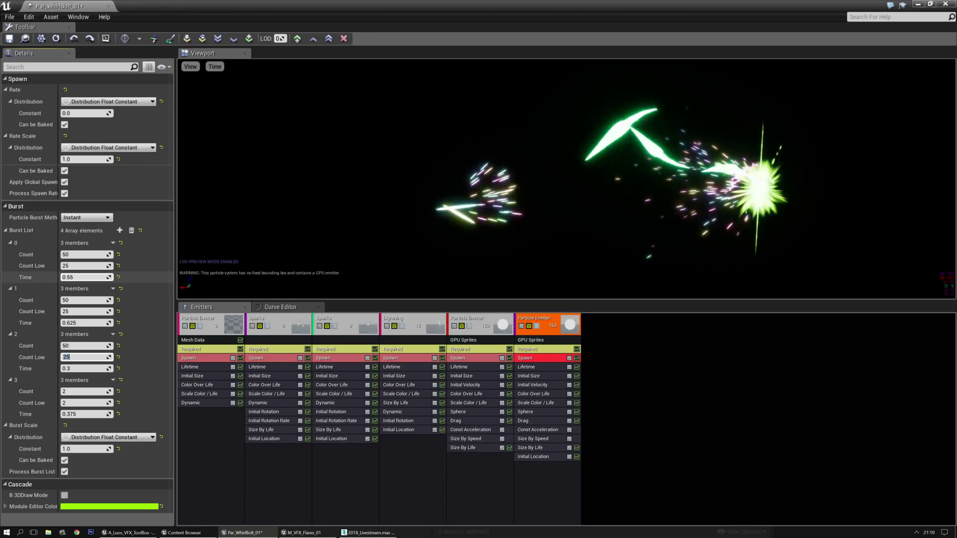
Set the times of the duplicate emitter's third and fourth bursts to 0.7 and 0.775.
{"action": "type", "text": "0.7"}
{"action": "key", "text": "Tab"}
{"action": "key", "text": "Tab"}
{"action": "key", "text": "Tab"}
{"action": "type", "text": "0.775"}
{"action": "key", "text": "Return"}
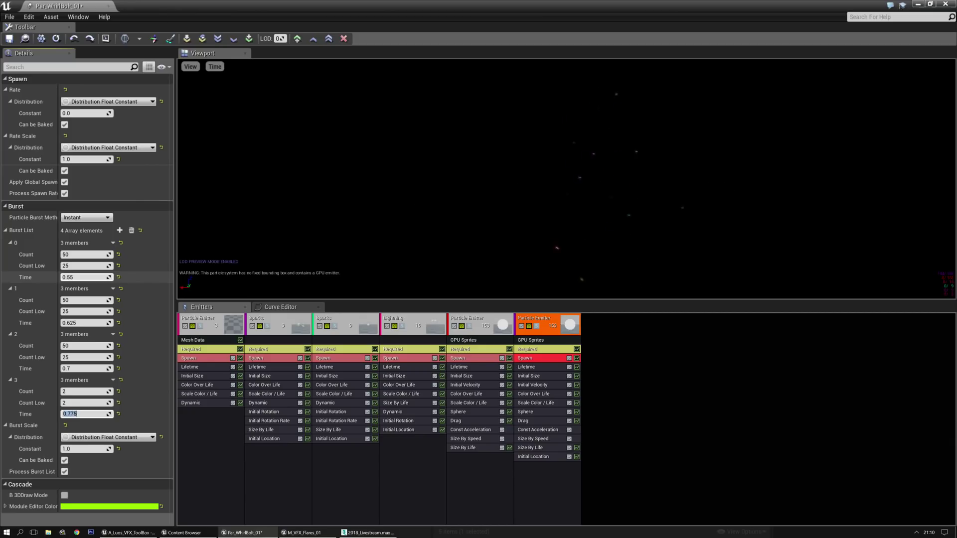
Enable fixed relative bounds for the particle system and set the minimum to -1000 on X, Y and Z.
{"action": "left_click", "coordinate": [618, 208]}
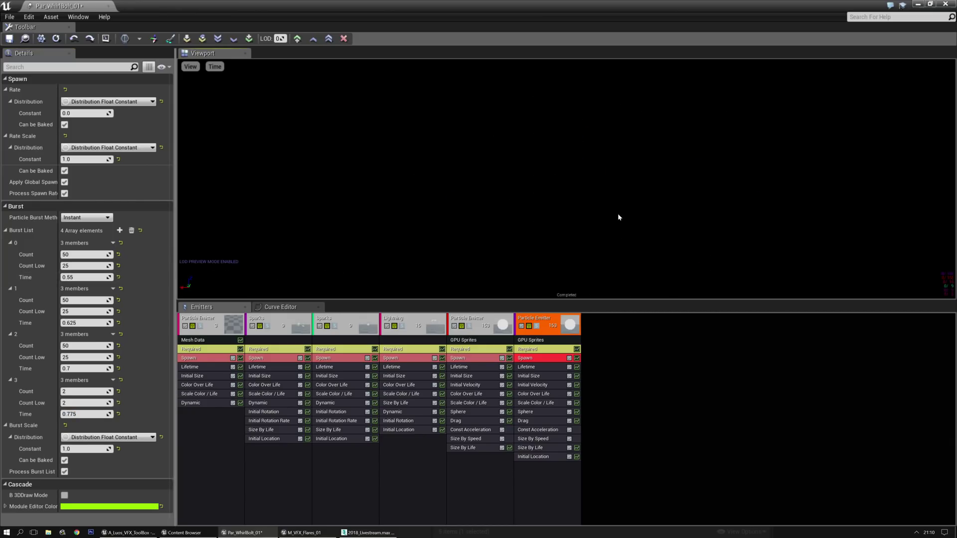
{"action": "left_click", "coordinate": [604, 366]}
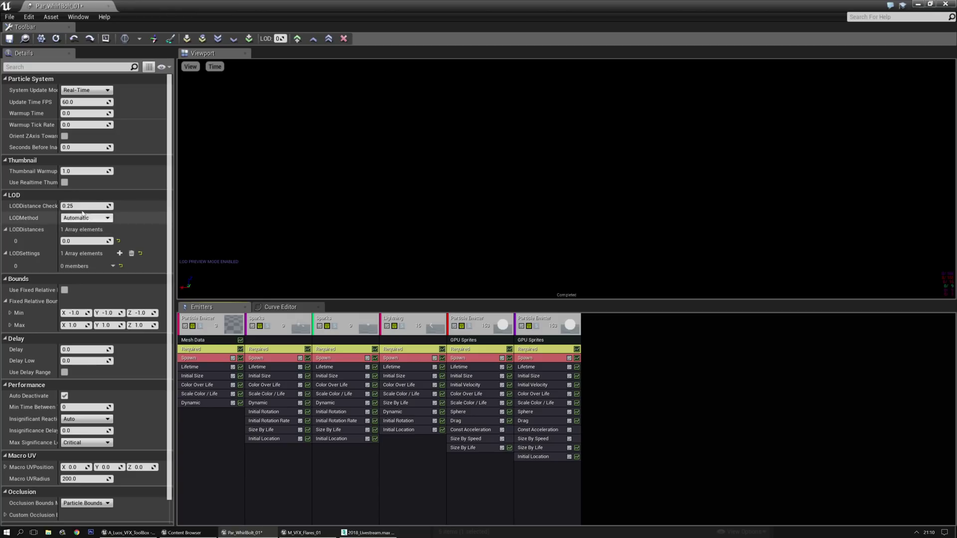
{"action": "left_click", "coordinate": [64, 290]}
{"action": "left_click", "coordinate": [74, 313]}
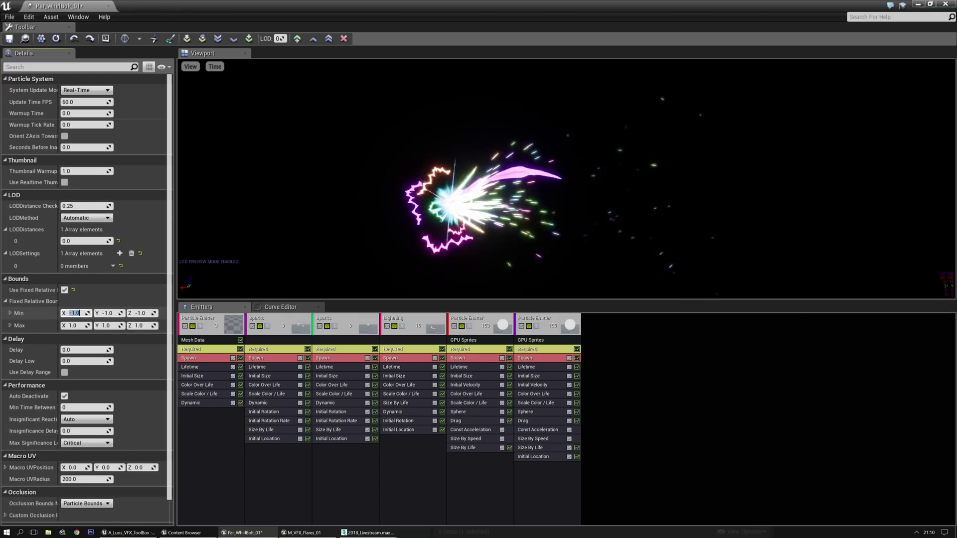
{"action": "type", "text": "-1000"}
{"action": "key", "text": "Tab"}
{"action": "type", "text": "10000"}
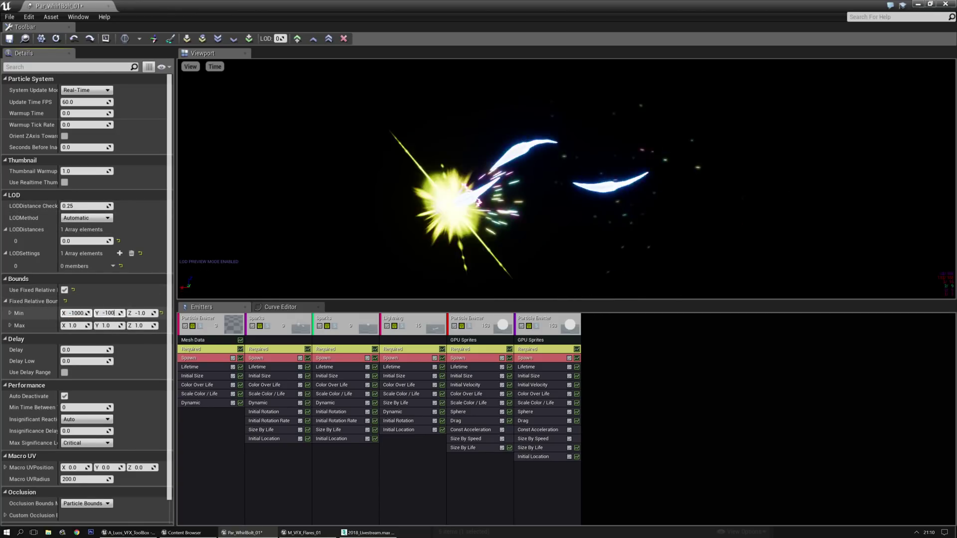
{"action": "type", "text": "-1000"}
{"action": "key", "text": "Tab"}
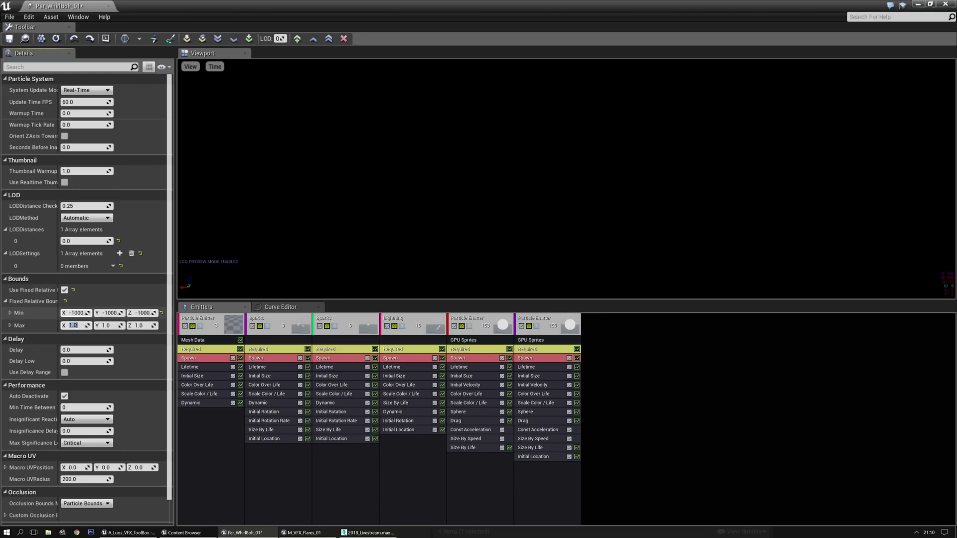
Set the maximum of the fixed relative bounds to 1000 on X, Y and Z.
{"action": "key", "text": "BackSpace"}
{"action": "type", "text": "1000"}
{"action": "key", "text": "Tab"}
{"action": "type", "text": "1000"}
{"action": "key", "text": "Tab"}
{"action": "type", "text": "1000"}
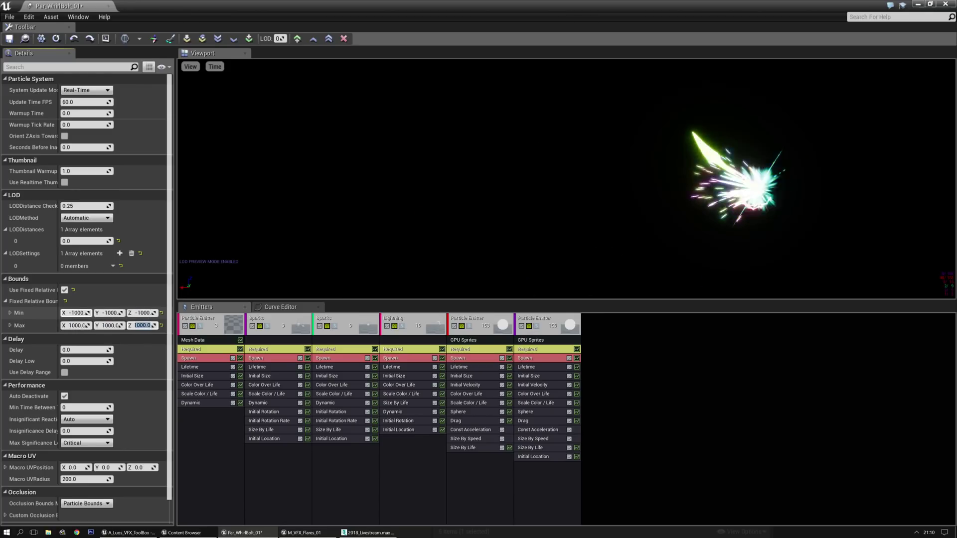
{"action": "key", "text": "Return"}
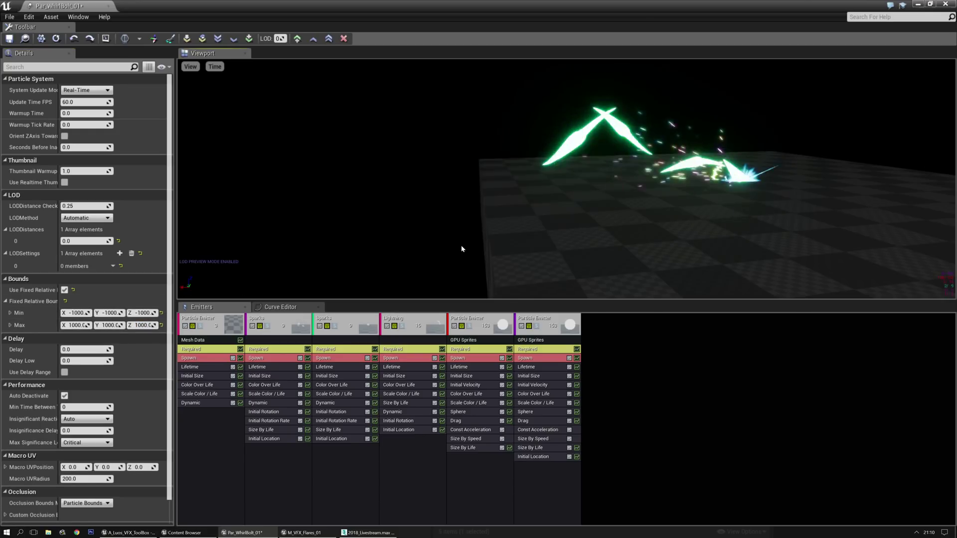
Set the preview floor geometry's X location to 400 and close its properties.
{"action": "mouse_move", "coordinate": [468, 233]}
{"action": "right_mouse_down"}
{"action": "mouse_move", "coordinate": [448, 232]}
{"action": "mouse_move", "coordinate": [468, 233]}
{"action": "right_mouse_up"}
{"action": "left_click", "coordinate": [190, 66]}
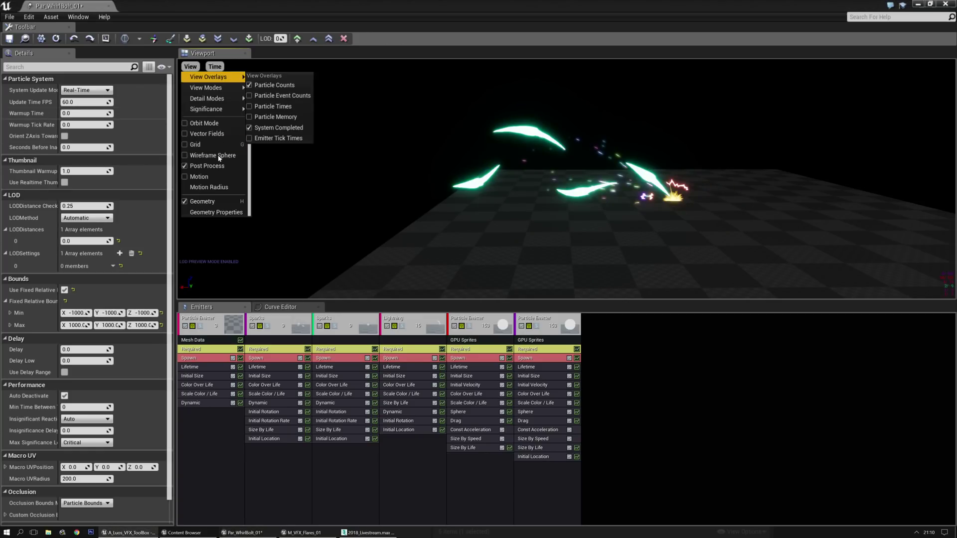
{"action": "left_click", "coordinate": [213, 216]}
{"action": "left_click", "coordinate": [466, 200]}
{"action": "type", "text": "400"}
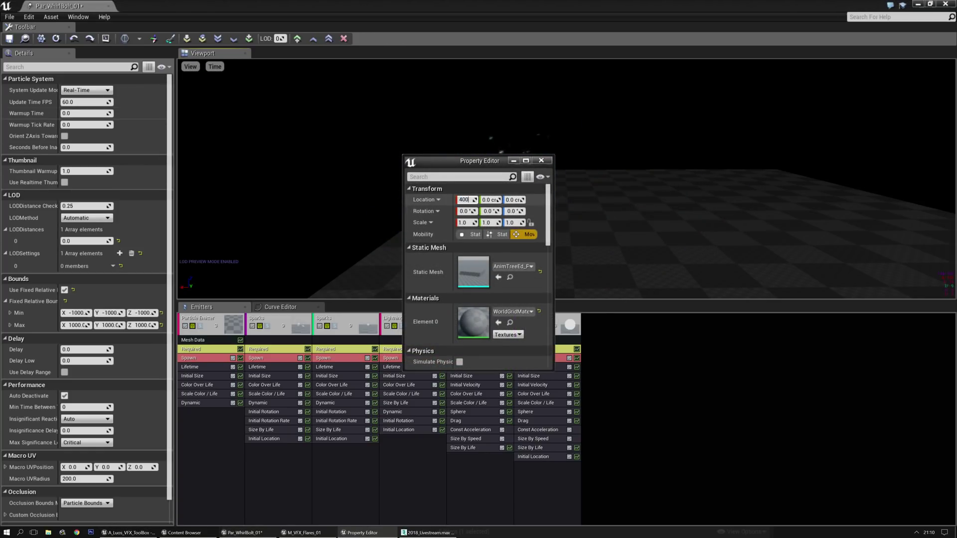
{"action": "key", "text": "Tab"}
{"action": "key", "text": "Tab"}
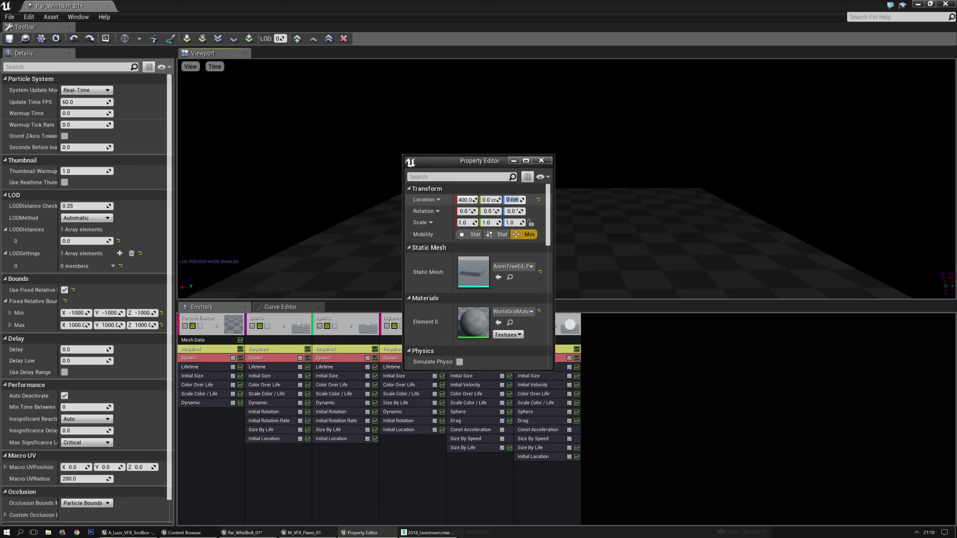
{"action": "left_click", "coordinate": [541, 160]}
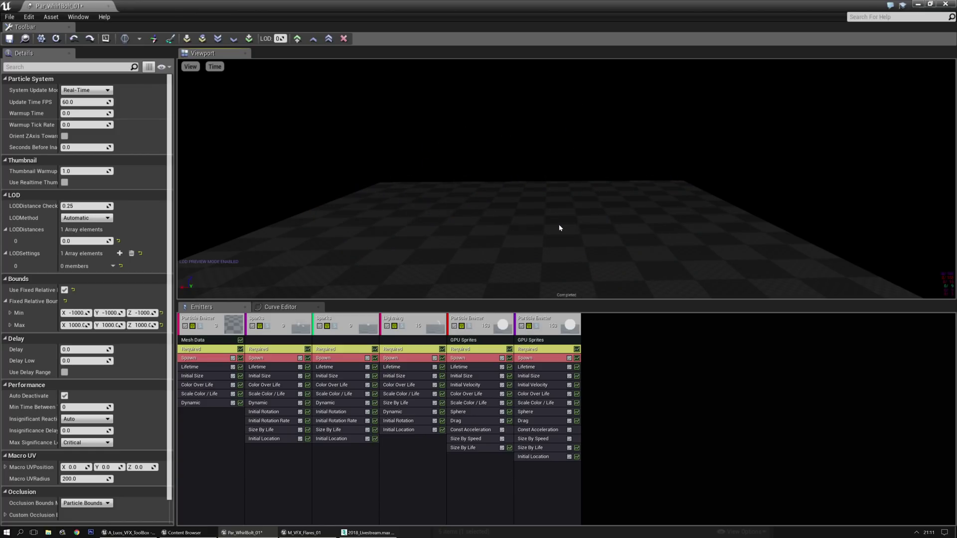
Look at the Livestream2 Textures folder, then save the modified M_VFX_Sparks_01 material and Par_WhirlBolt_01 particle system.
{"action": "key", "text": "ctrl+b"}
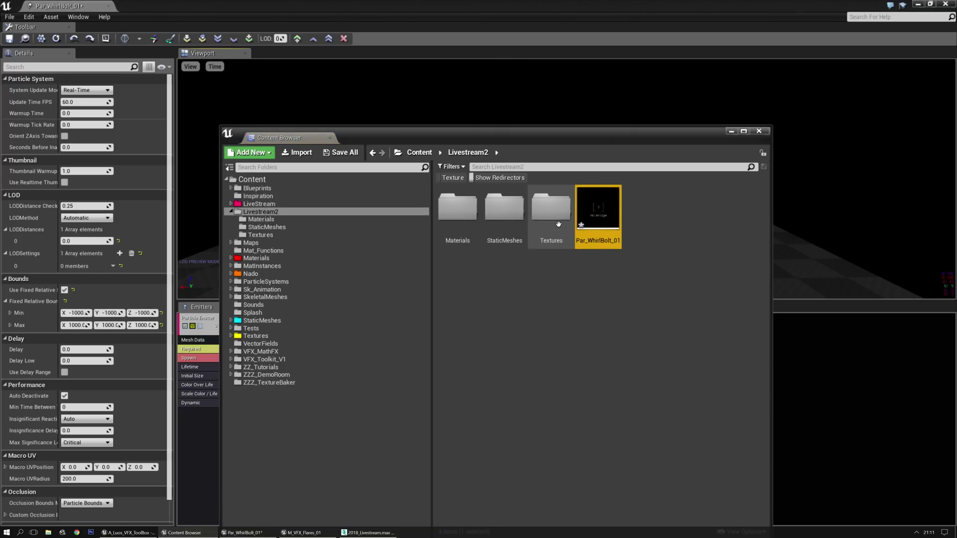
{"action": "left_click", "coordinate": [269, 227]}
{"action": "left_click", "coordinate": [263, 235]}
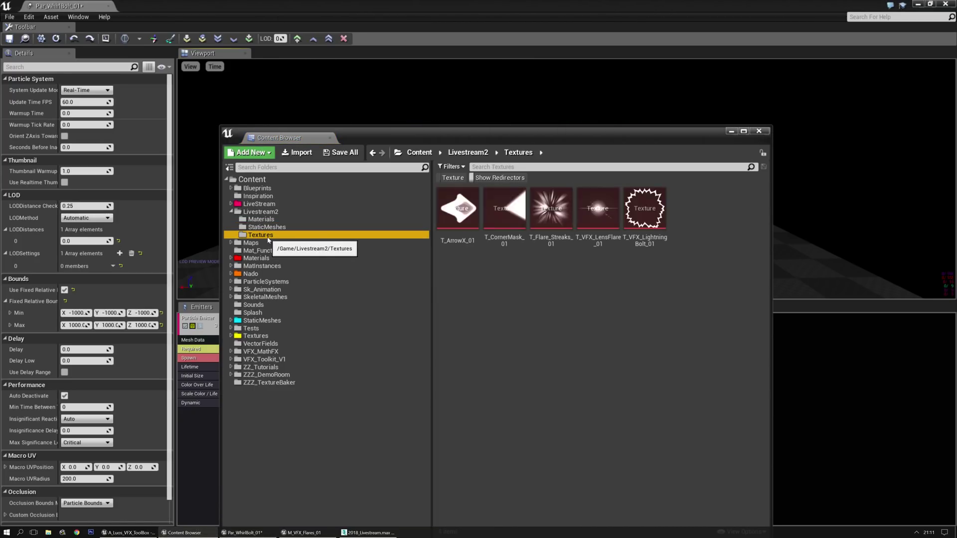
{"action": "left_click", "coordinate": [341, 153]}
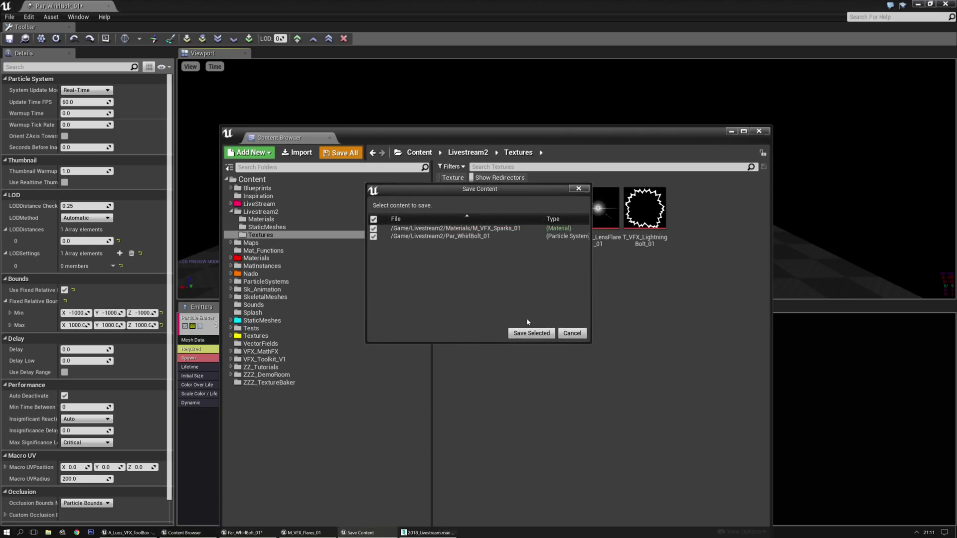
{"action": "left_click", "coordinate": [524, 334]}
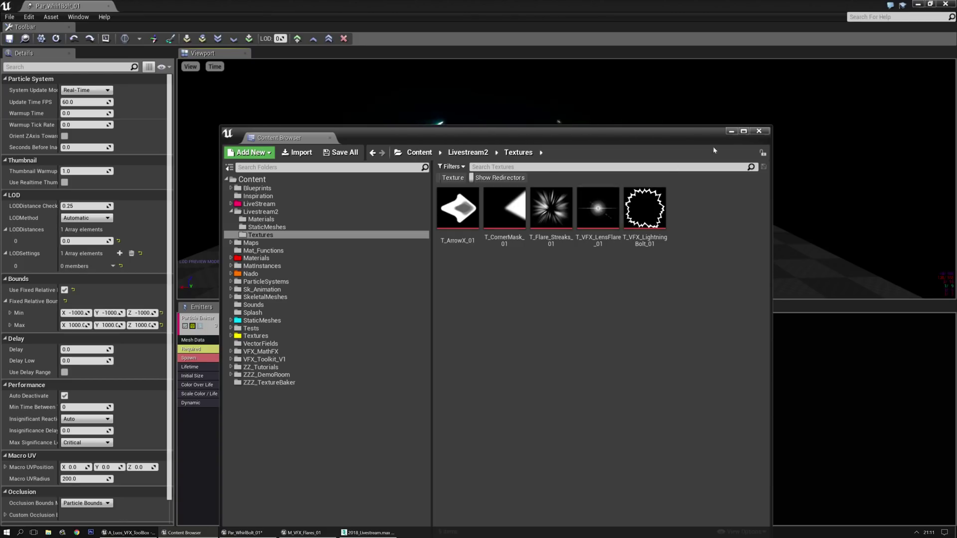
{"action": "left_click", "coordinate": [759, 131]}
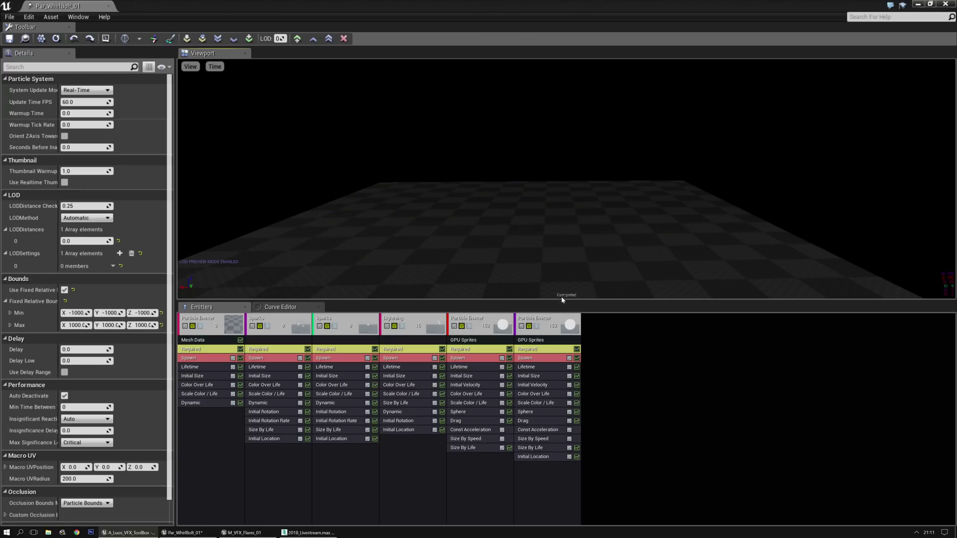
Enlarge the preview viewport and set its background to a darkened version of the saved light blue colour.
{"action": "left_click_drag", "start_coordinate": [567, 299], "coordinate": [560, 380]}
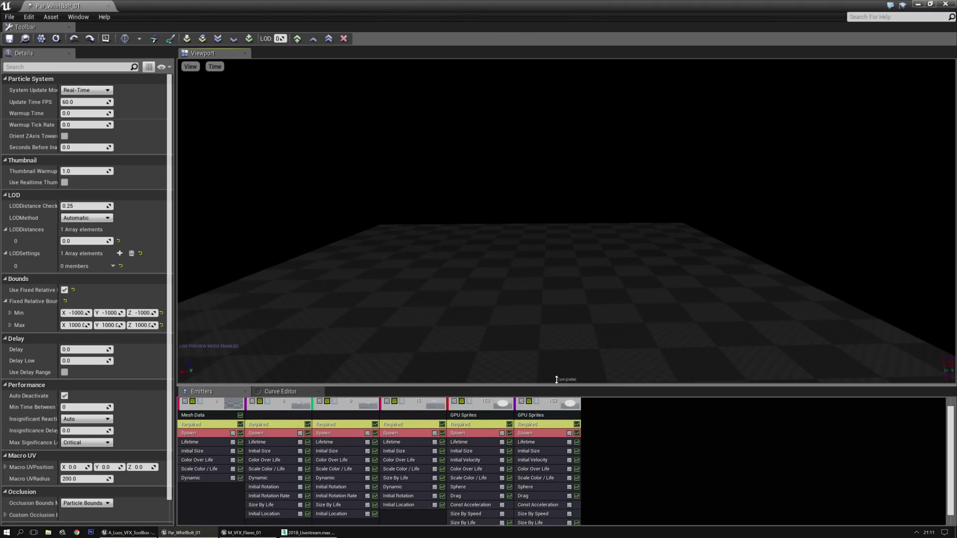
{"action": "left_click", "coordinate": [167, 39]}
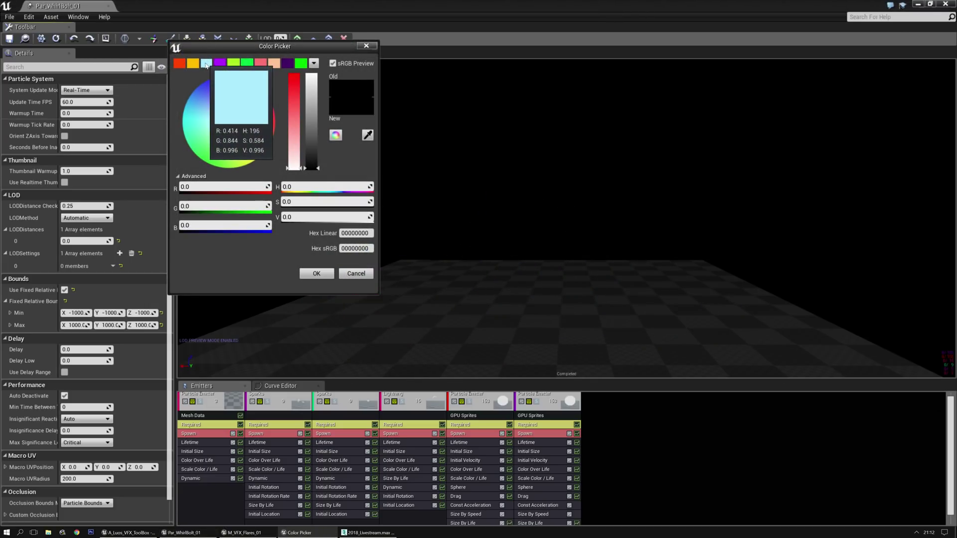
{"action": "left_click", "coordinate": [206, 65]}
{"action": "left_click", "coordinate": [313, 124]}
{"action": "left_click", "coordinate": [320, 275]}
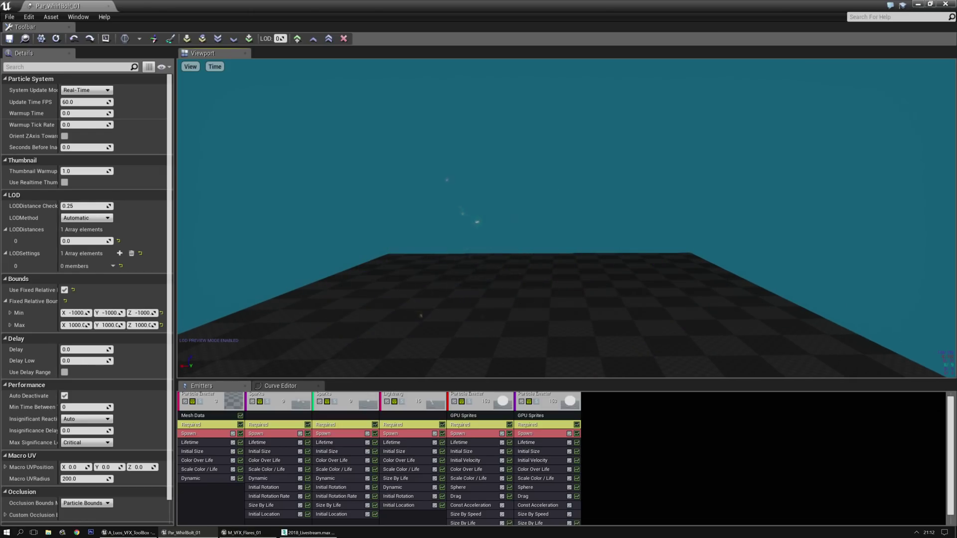
Compare the effect with the other open Par_WhirlBolt_01 particle system at full window size, then restore that window.
{"action": "left_click_drag", "start_coordinate": [0, 214], "coordinate": [165, 169]}
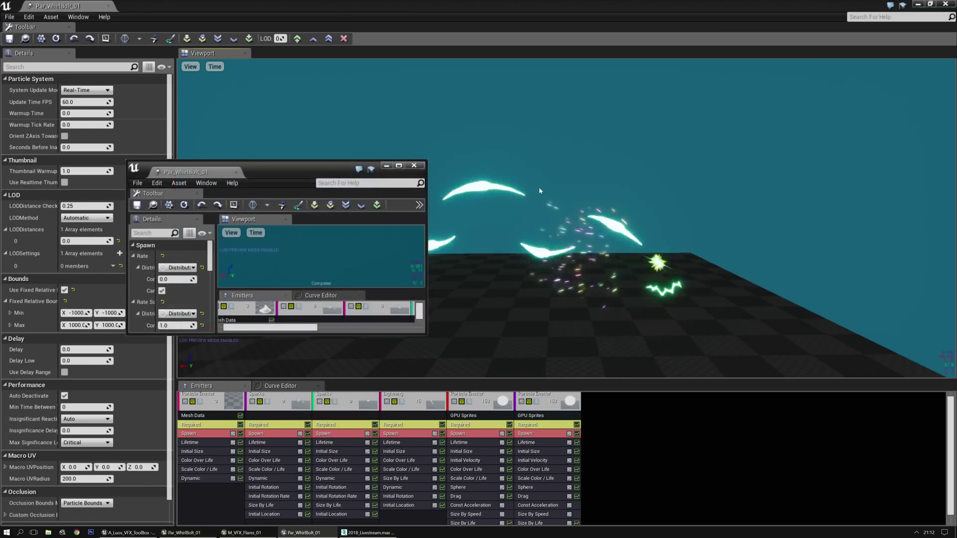
{"action": "double_click", "coordinate": [326, 168]}
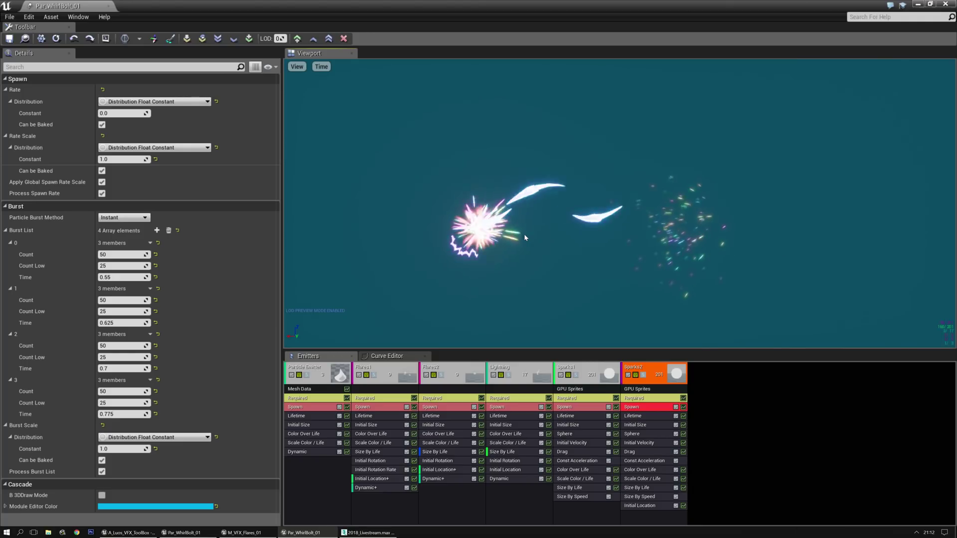
{"action": "double_click", "coordinate": [483, 4]}
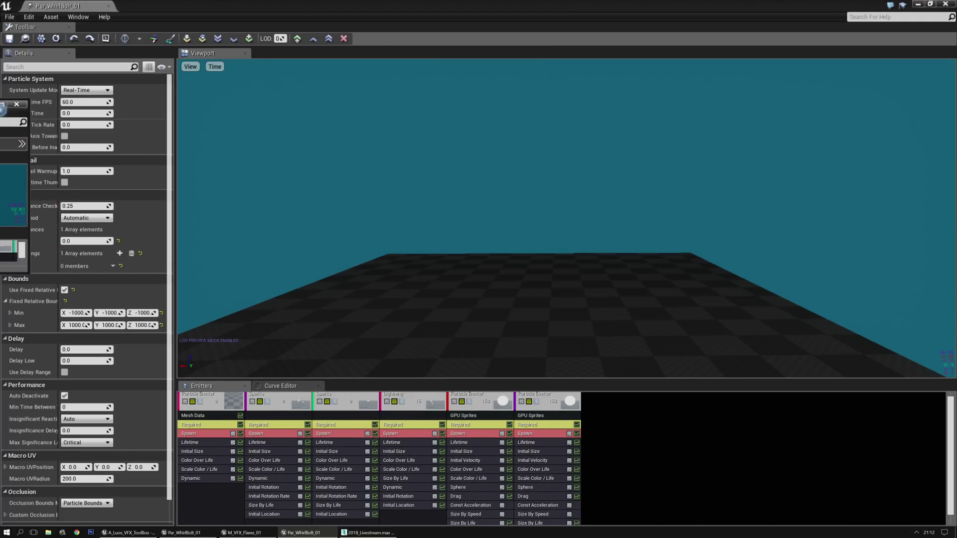